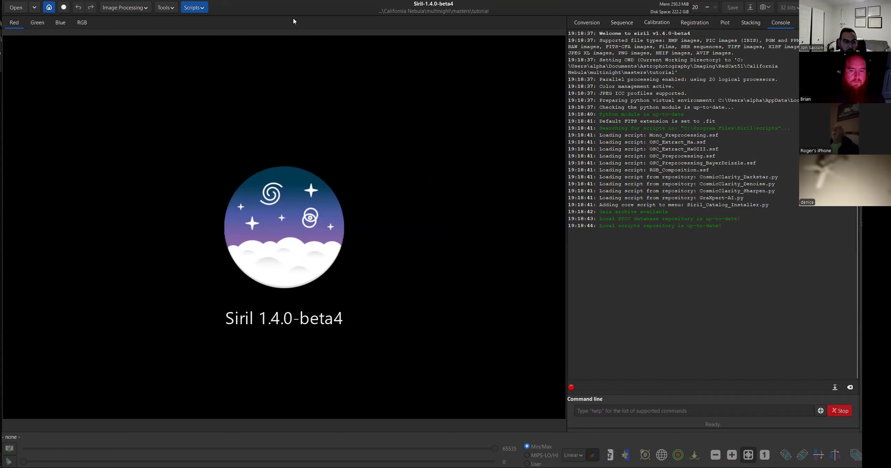
- Review the available image processing commands and the astrometry, photometry and image analysis tools
{"action": "left_click", "coordinate": [145, 10]}
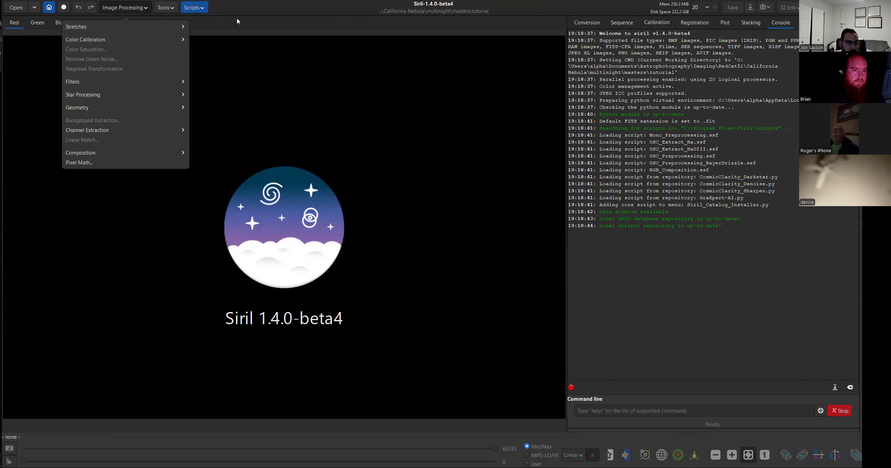
{"action": "left_click", "coordinate": [164, 11]}
{"action": "left_click", "coordinate": [165, 12]}
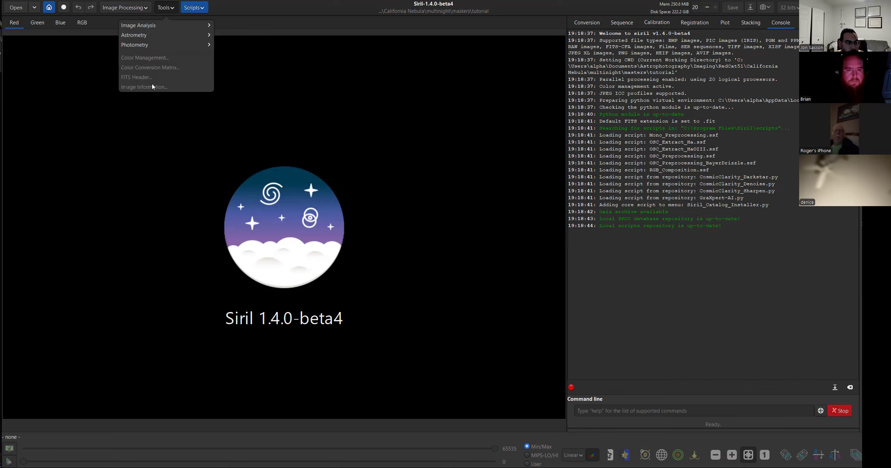
{"action": "left_click", "coordinate": [172, 38]}
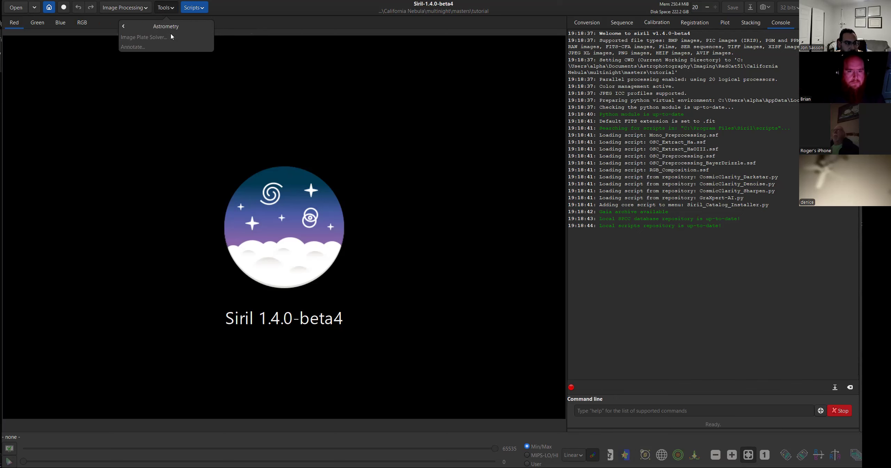
{"action": "left_click", "coordinate": [164, 26]}
{"action": "left_click", "coordinate": [162, 47]}
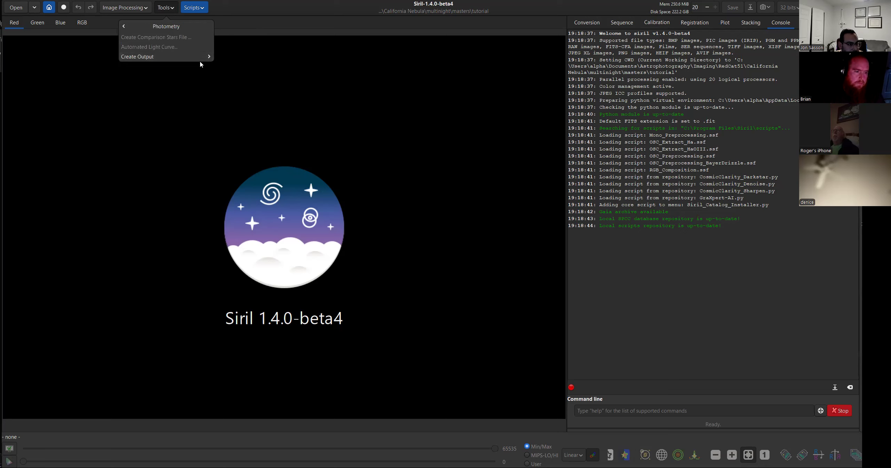
{"action": "left_click", "coordinate": [152, 57]}
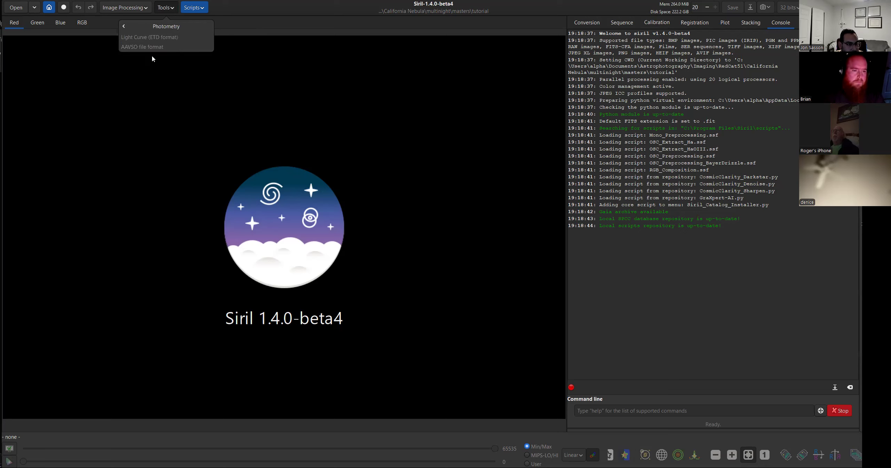
{"action": "left_click", "coordinate": [125, 27]}
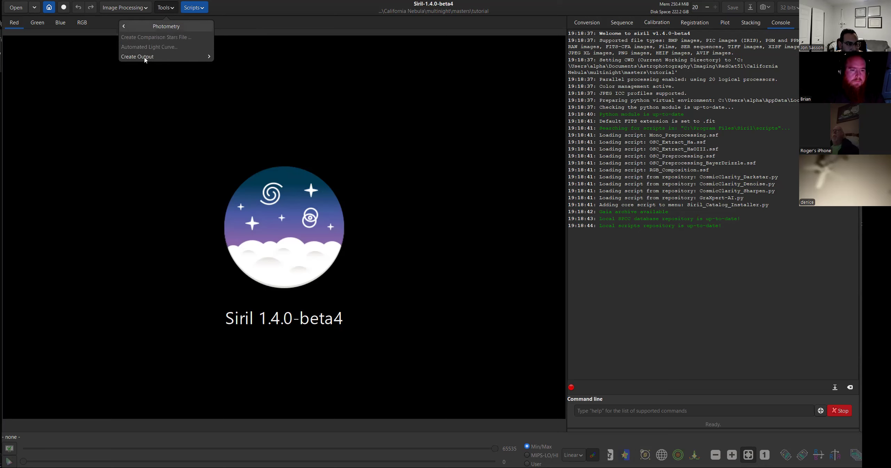
{"action": "left_click", "coordinate": [125, 27]}
{"action": "left_click", "coordinate": [141, 27]}
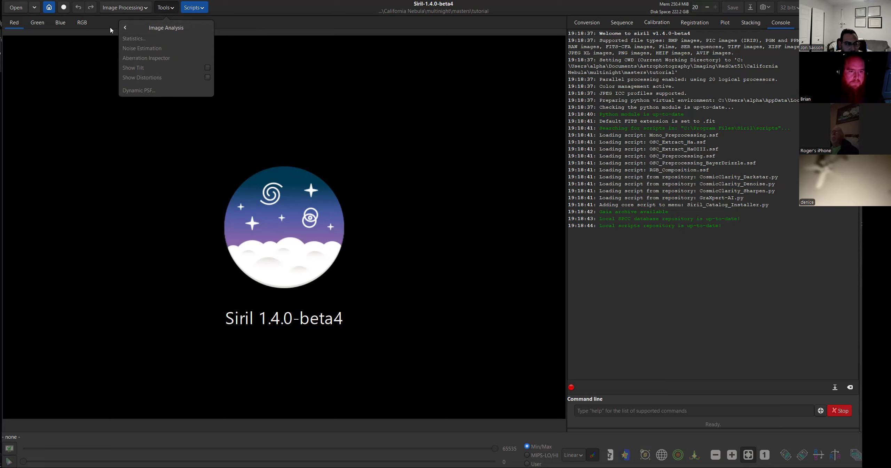
- Look through the available Siril script files and the Python scripts category
{"action": "left_click", "coordinate": [194, 12]}
{"action": "left_click", "coordinate": [195, 13]}
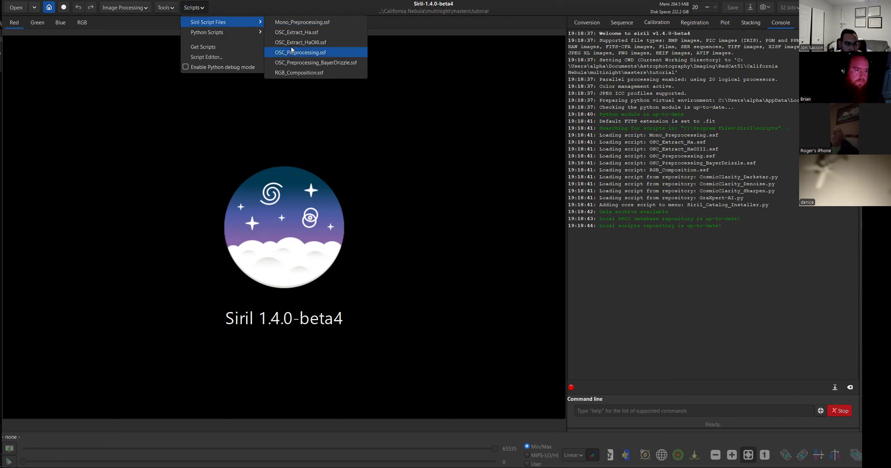
{"action": "mouse_move", "coordinate": [258, 21]}
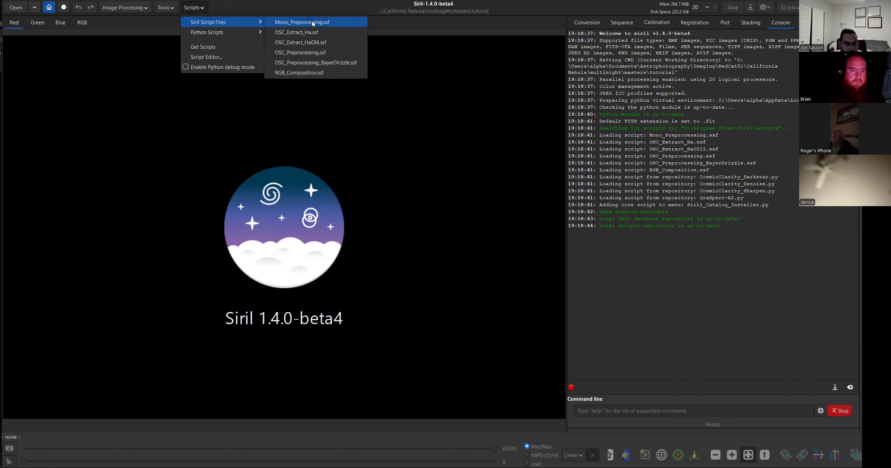
{"action": "mouse_move", "coordinate": [247, 37]}
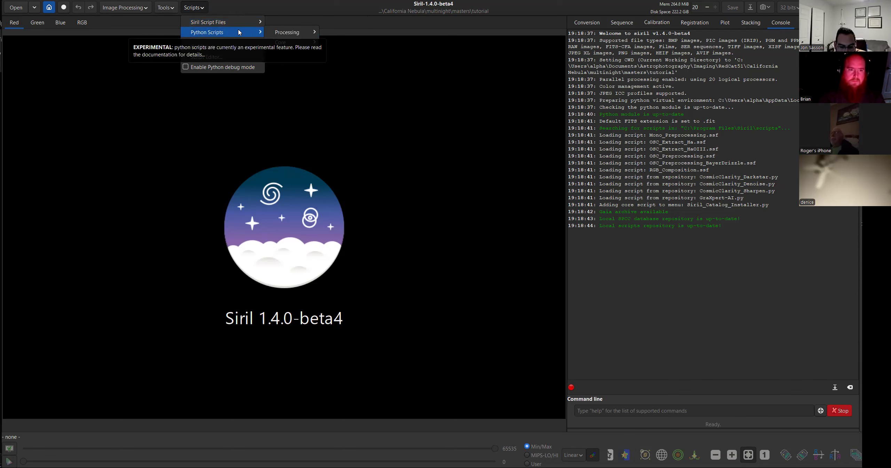
{"action": "mouse_move", "coordinate": [293, 33]}
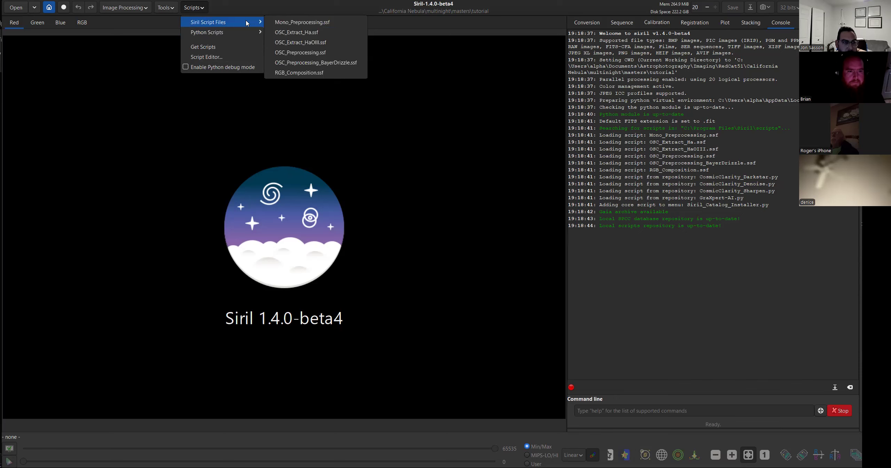
{"action": "left_click", "coordinate": [229, 11]}
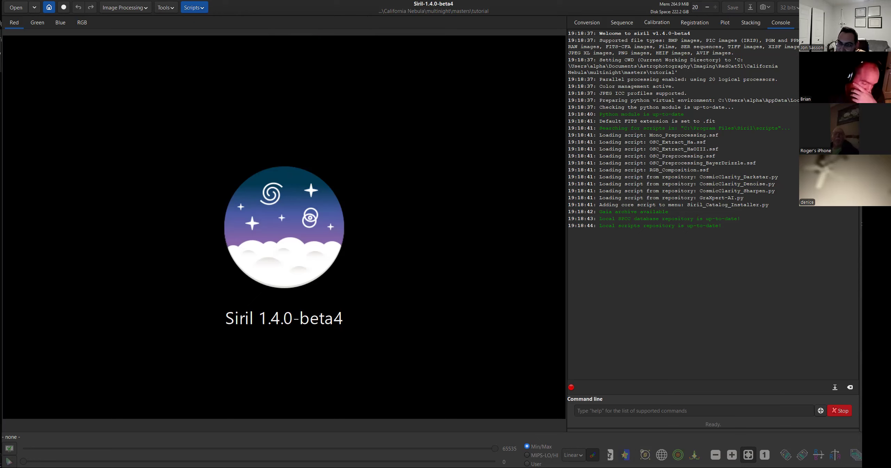
- Set the default FITS type to 16-bit unsigned integer in the FITS preferences
{"action": "left_click", "coordinate": [813, 7]}
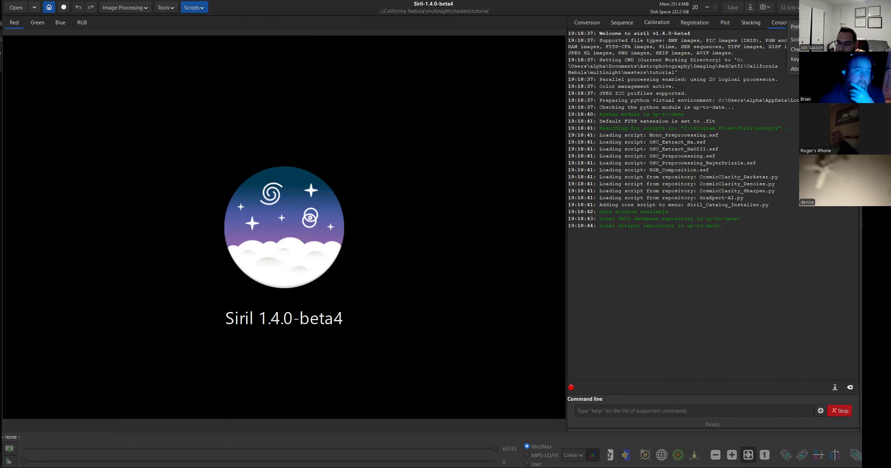
{"action": "left_click", "coordinate": [801, 27]}
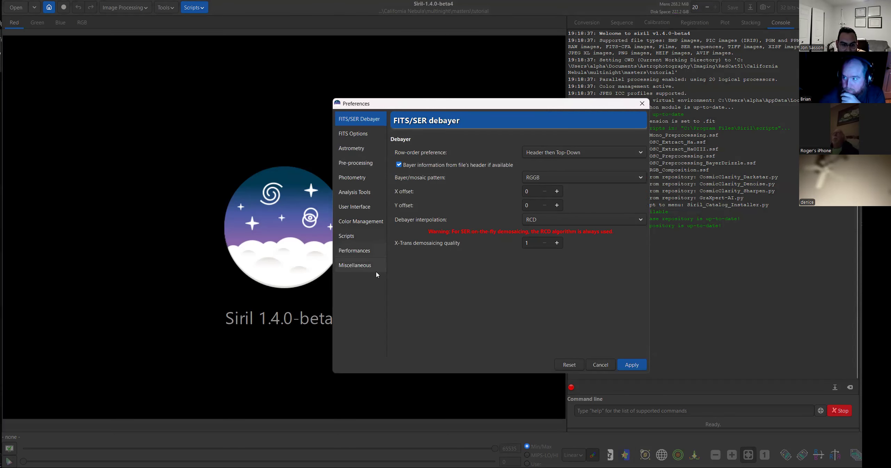
{"action": "left_click", "coordinate": [355, 137]}
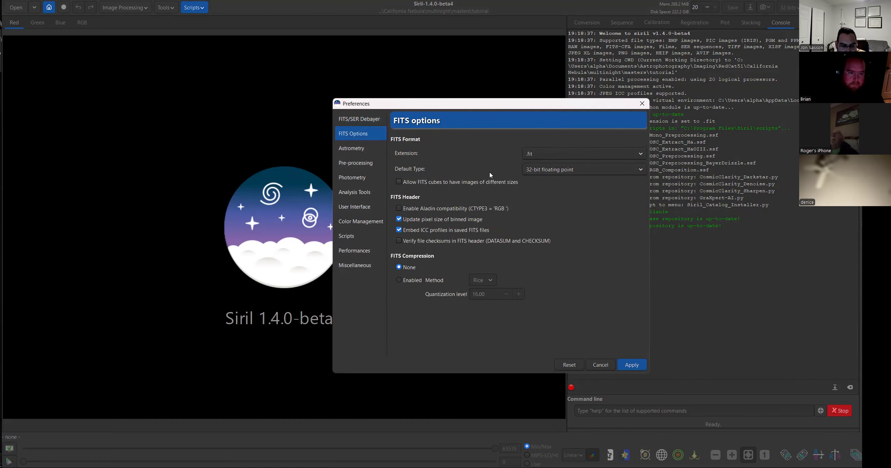
{"action": "left_click", "coordinate": [550, 170]}
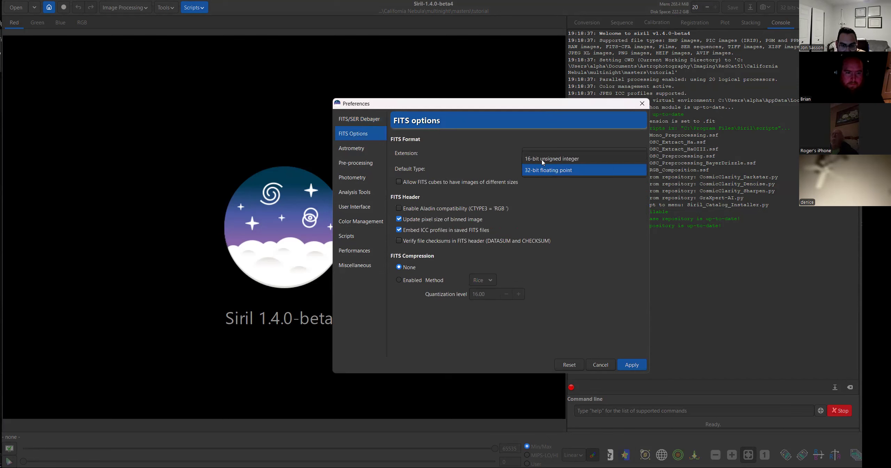
{"action": "left_click", "coordinate": [552, 160]}
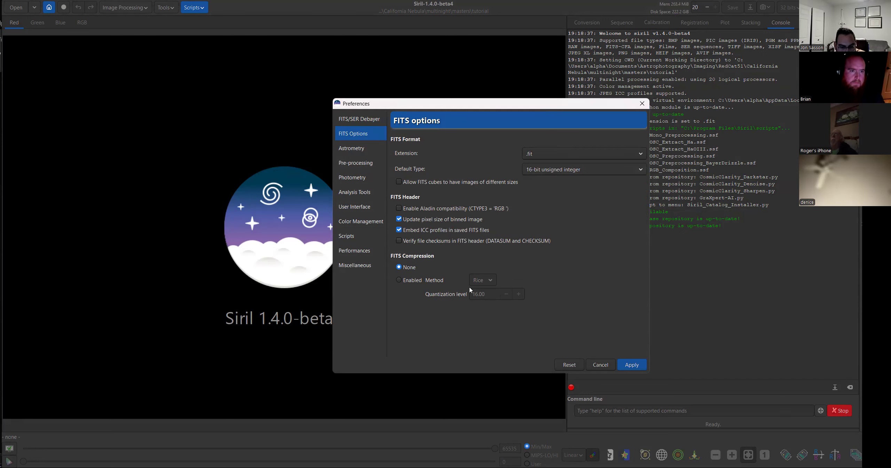
- Examine the 16-bit unsigned integer and 32-bit floating point choices for the default FITS type, keeping 16-bit selected
{"action": "mouse_move", "coordinate": [484, 281]}
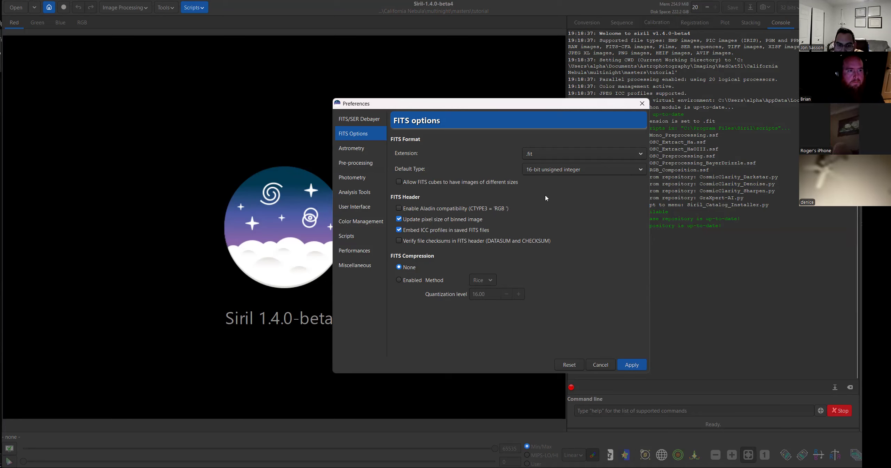
{"action": "left_click", "coordinate": [535, 172]}
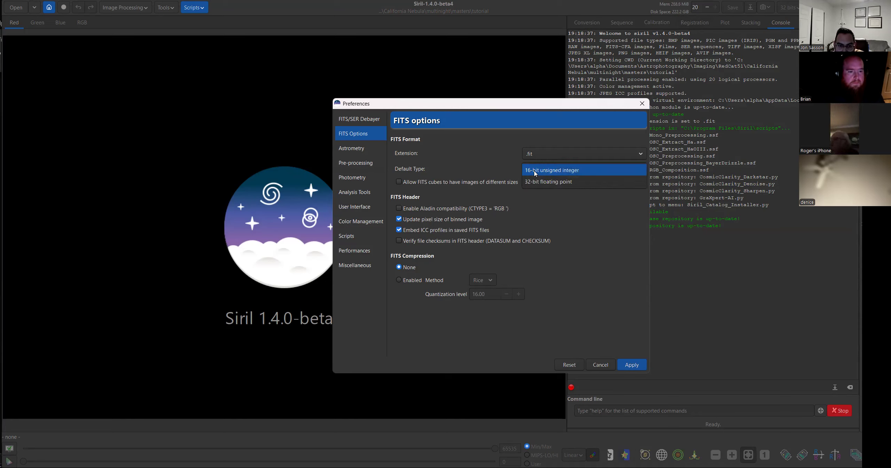
{"action": "left_click", "coordinate": [565, 171]}
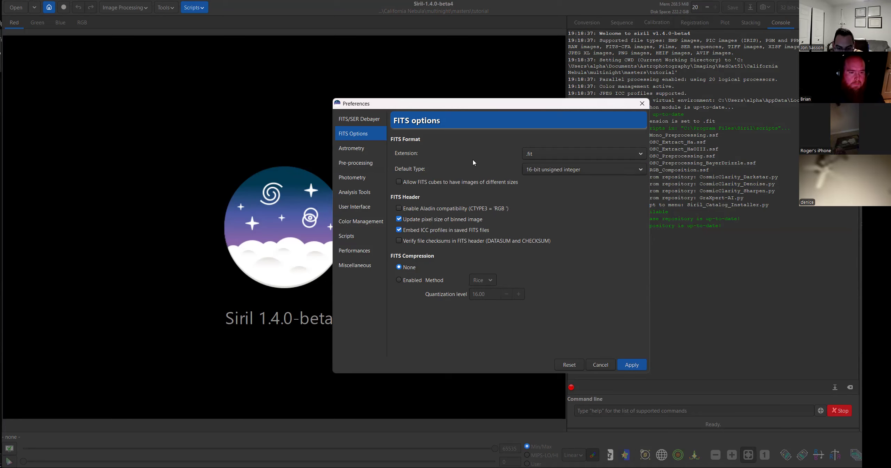
{"action": "left_click", "coordinate": [538, 171]}
{"action": "left_click", "coordinate": [537, 174]}
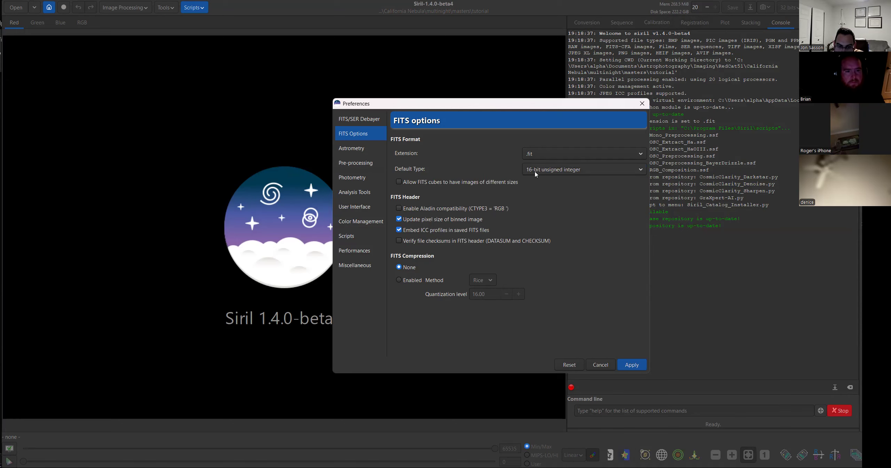
{"action": "left_click", "coordinate": [536, 173]}
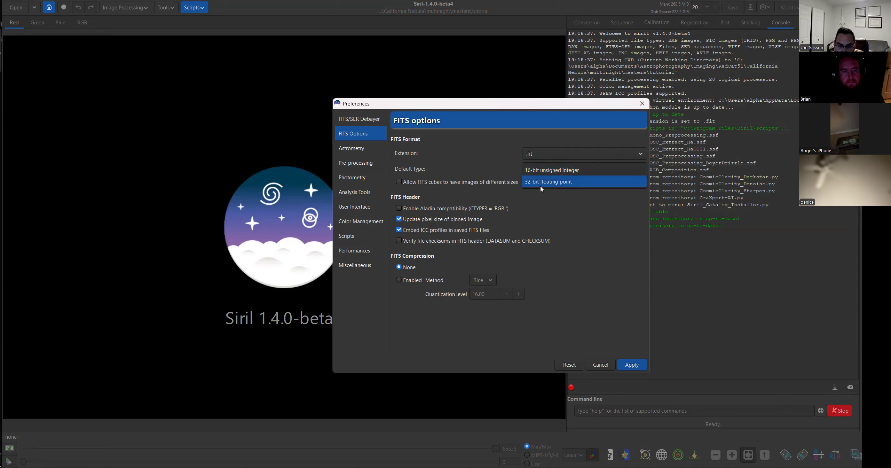
{"action": "left_click", "coordinate": [507, 158]}
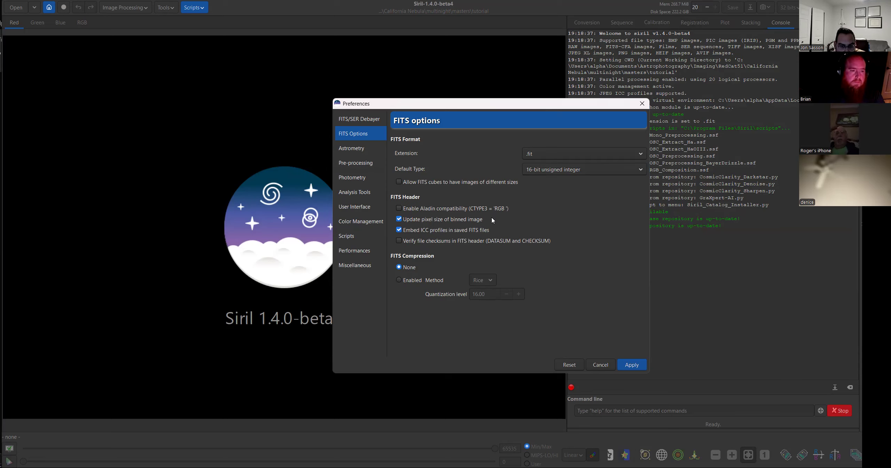
{"action": "left_click", "coordinate": [546, 172]}
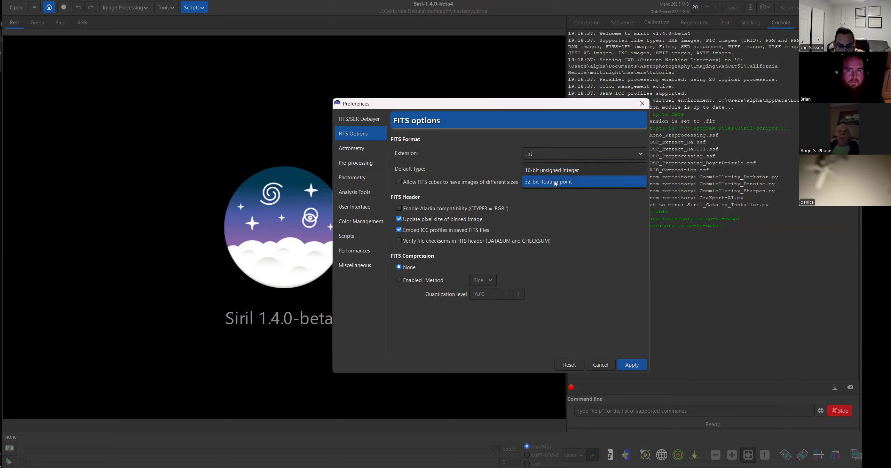
{"action": "left_click", "coordinate": [601, 170]}
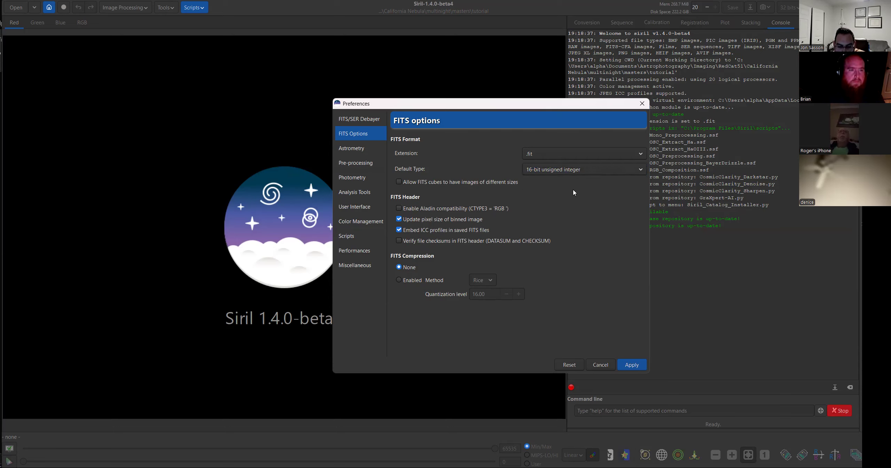
{"action": "left_click", "coordinate": [583, 169]}
{"action": "left_click", "coordinate": [574, 217]}
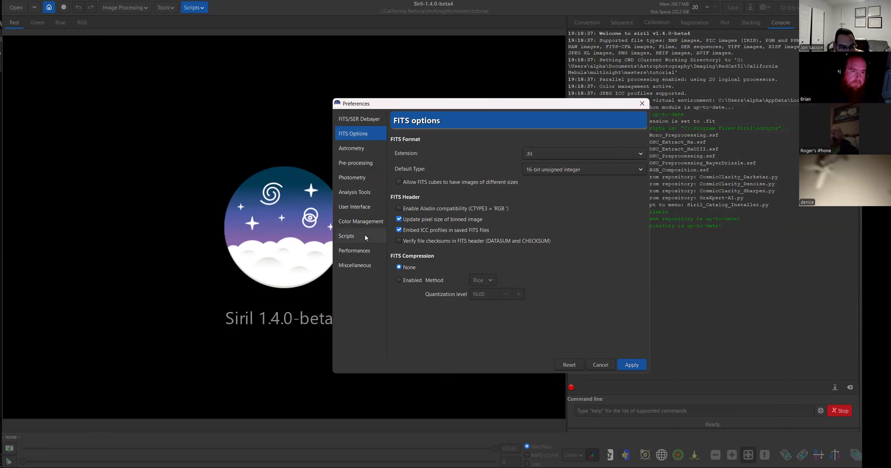
- Set the StarNet software location to starnet++.exe in the Astrophotography > Software > StarNetv2CLI_Win folder
{"action": "left_click", "coordinate": [362, 267]}
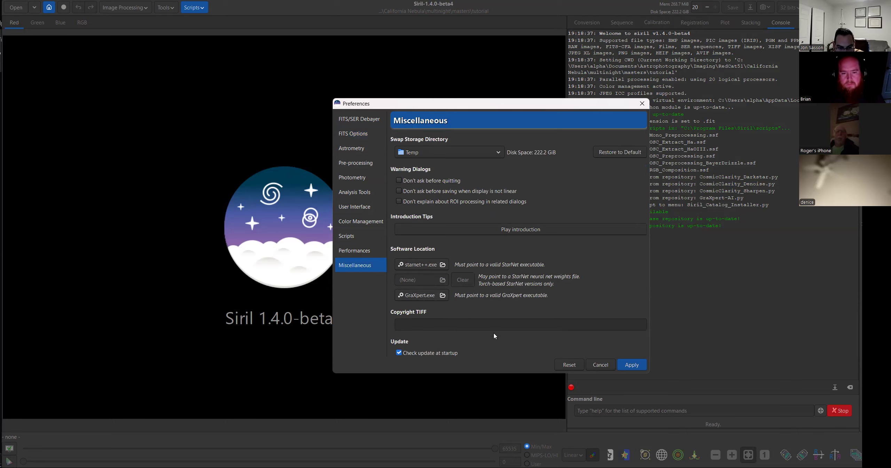
{"action": "left_click", "coordinate": [445, 266]}
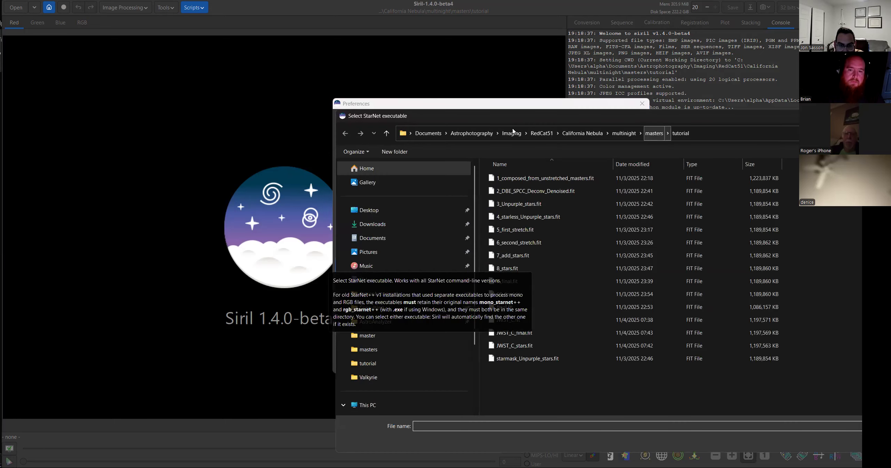
{"action": "left_click", "coordinate": [474, 134]}
{"action": "double_click", "coordinate": [514, 217]}
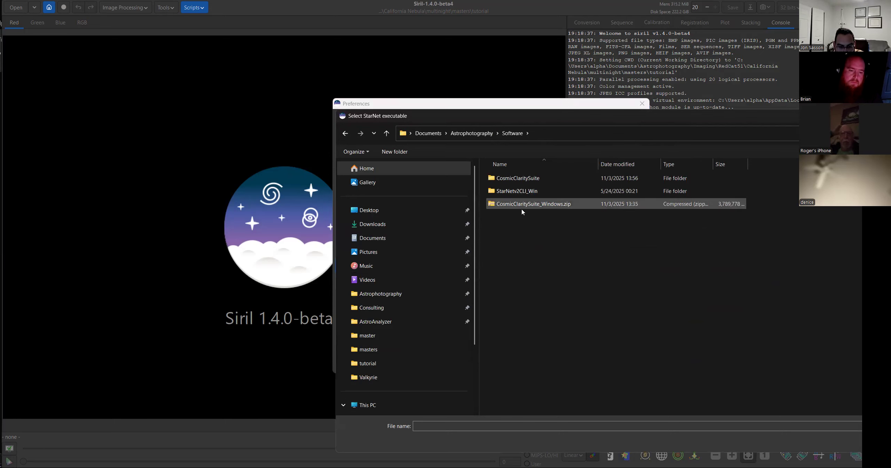
{"action": "left_click", "coordinate": [551, 188]}
{"action": "double_click", "coordinate": [551, 189]}
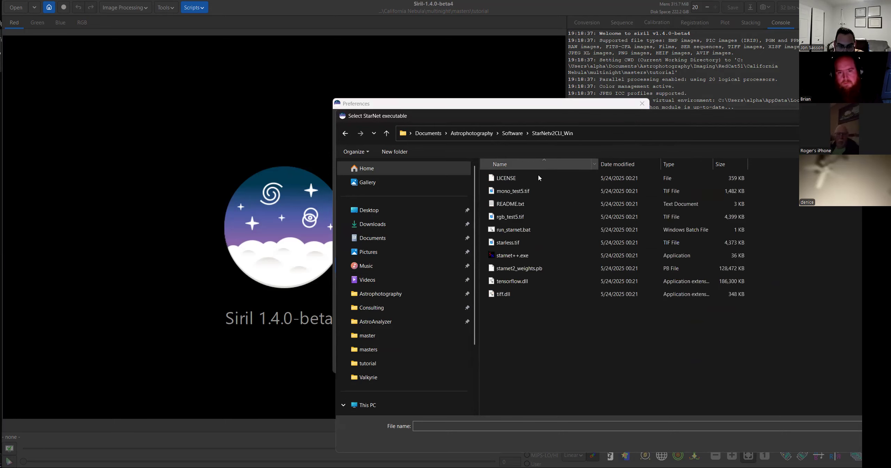
{"action": "double_click", "coordinate": [538, 256]}
- Find the installed GraXpert 3.1.0rc2 app through the system search, open its file location and copy the folder path
{"action": "left_click", "coordinate": [430, 296]}
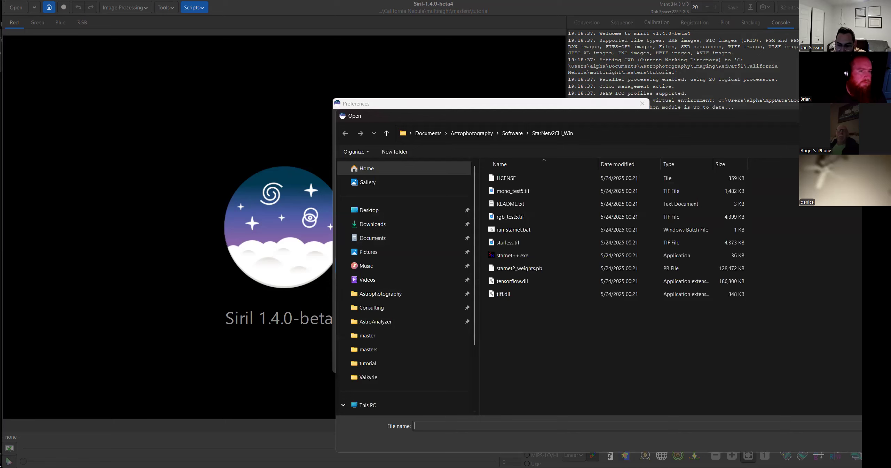
{"action": "key", "text": "Escape"}
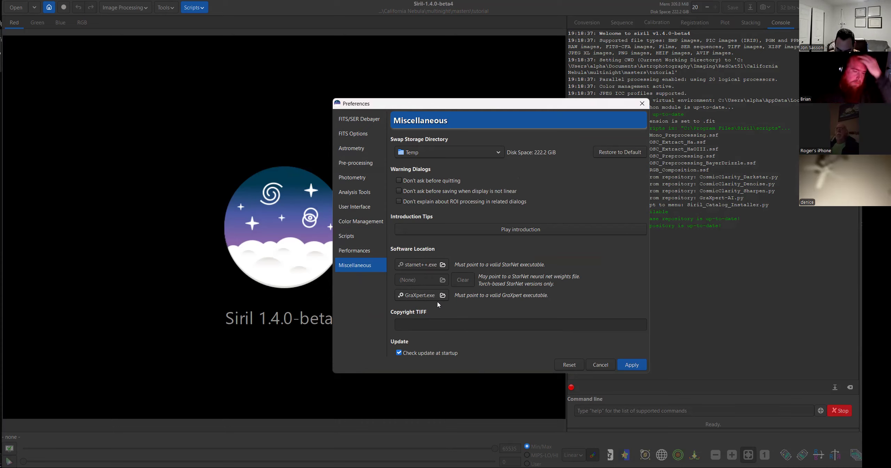
{"action": "key", "text": "super"}
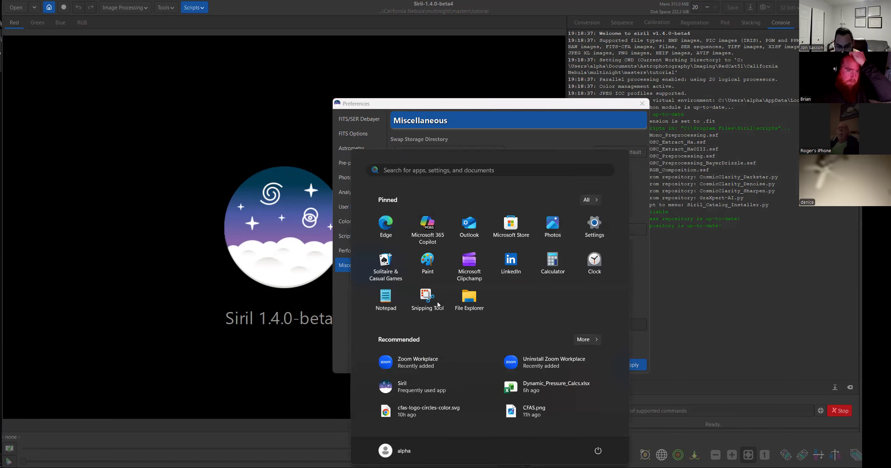
{"action": "type", "text": "graXpert 3.1.0rc2"}
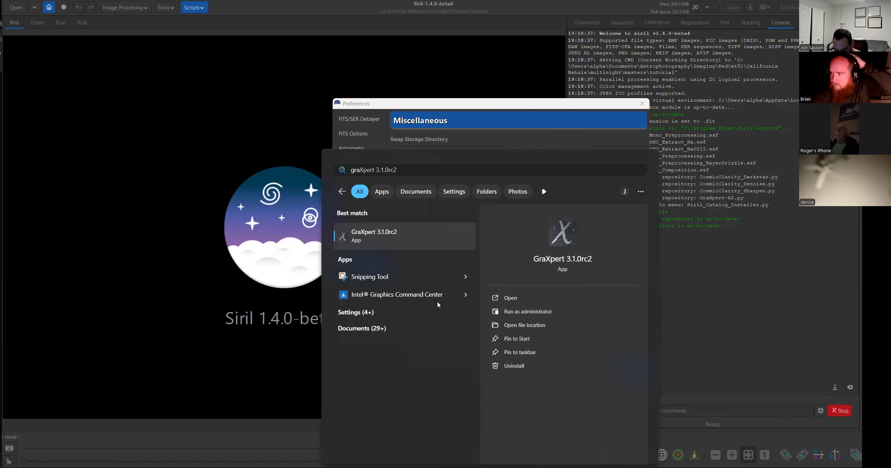
{"action": "key", "text": "Escape"}
{"action": "key", "text": "Escape"}
{"action": "key", "text": "super"}
{"action": "type", "text": "gra"}
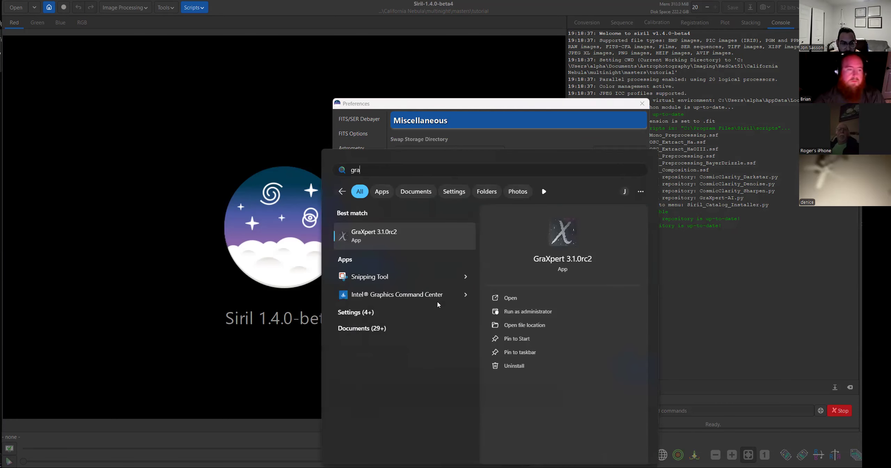
{"action": "left_click", "coordinate": [536, 326]}
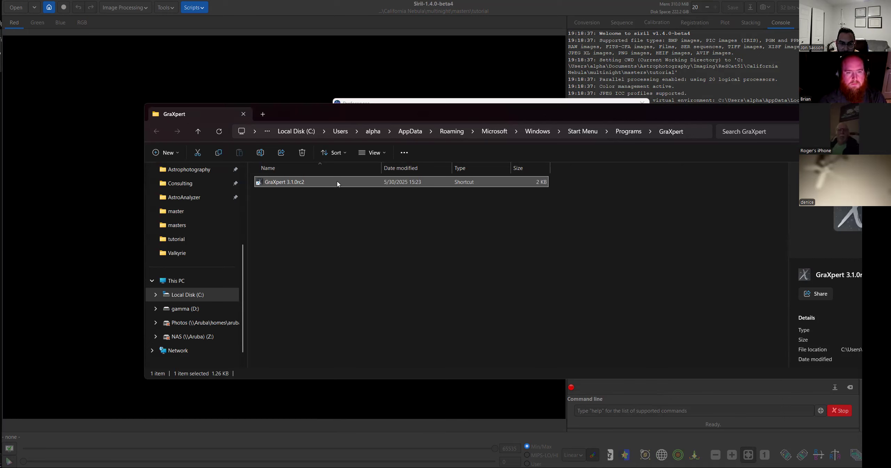
{"action": "left_click", "coordinate": [693, 138]}
{"action": "key", "text": "ctrl+c"}
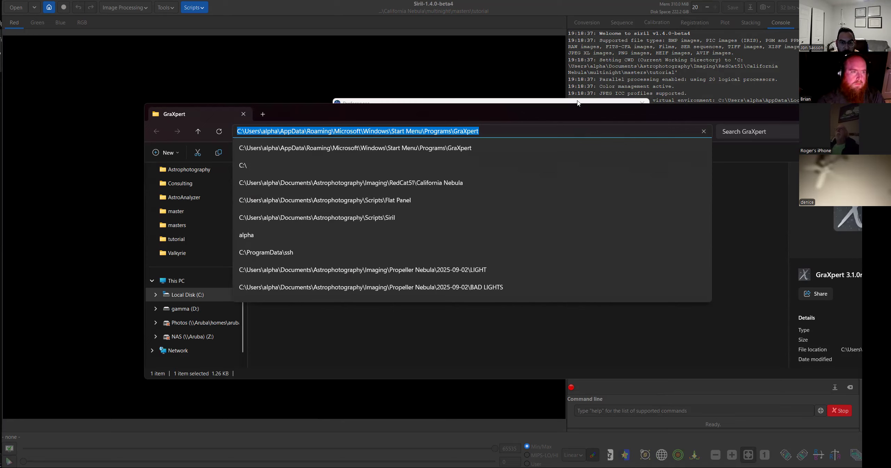
- Set the GraXpert software location to the GraXpert 3.1.0rc2 shortcut in the copied Programs > GraXpert folder, and apply the preferences
{"action": "left_click", "coordinate": [458, 295]}
{"action": "left_click", "coordinate": [444, 297]}
{"action": "left_click", "coordinate": [633, 135]}
{"action": "key", "text": "ctrl+v"}
{"action": "key", "text": "Return"}
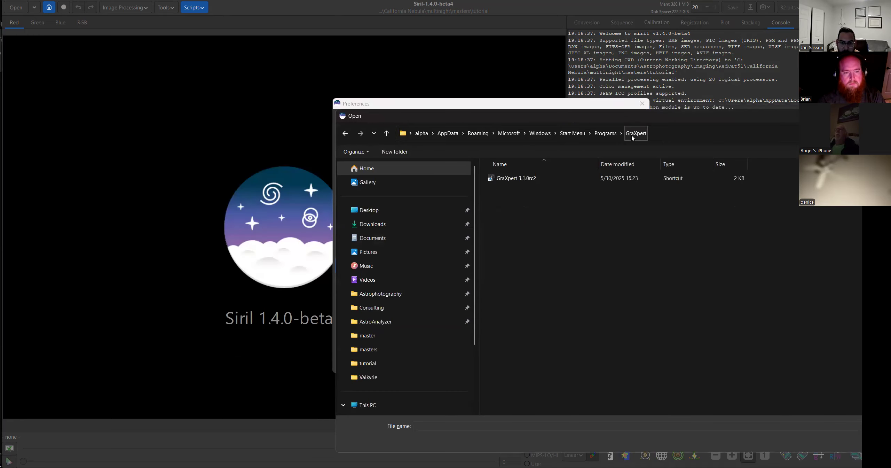
{"action": "double_click", "coordinate": [557, 177]}
{"action": "left_click", "coordinate": [631, 364]}
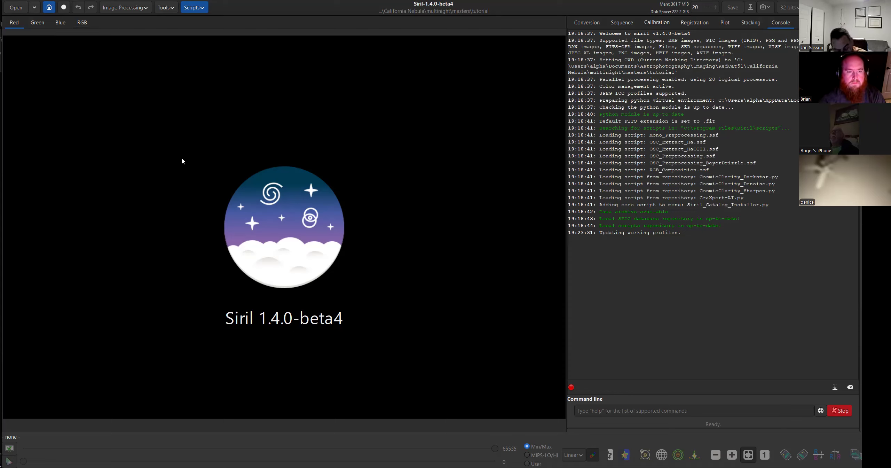
- Look over the installed script categories and open the online scripts repository list with Get Scripts
{"action": "left_click", "coordinate": [195, 7]}
{"action": "mouse_move", "coordinate": [207, 24]}
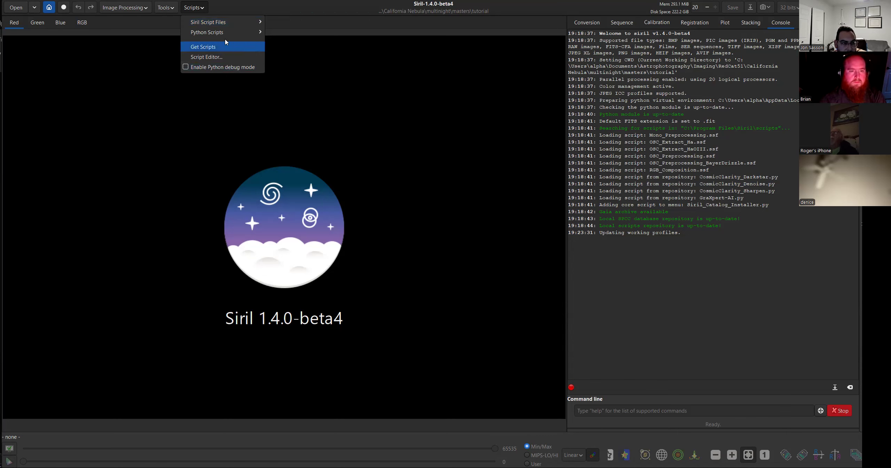
{"action": "mouse_move", "coordinate": [238, 21]}
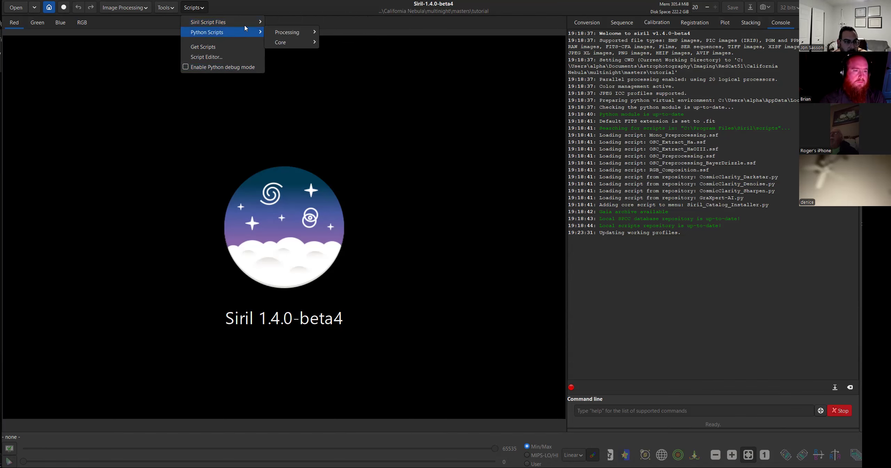
{"action": "left_click", "coordinate": [220, 48]}
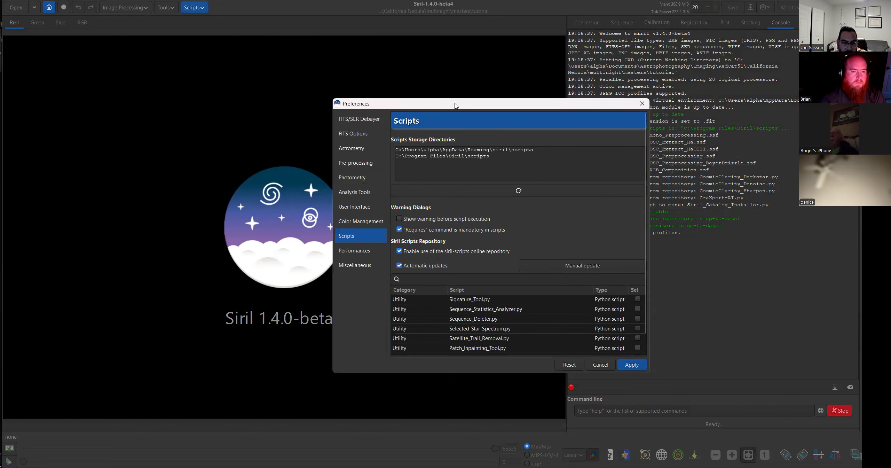
- Examine the Utility and Processing scripts offered in the repository list, down to the CosmicClarity scripts
{"action": "scroll", "coordinate": [440, 241], "scroll_direction": "down", "scroll_amount": 1}
{"action": "scroll", "coordinate": [449, 237], "scroll_direction": "up", "scroll_amount": 1}
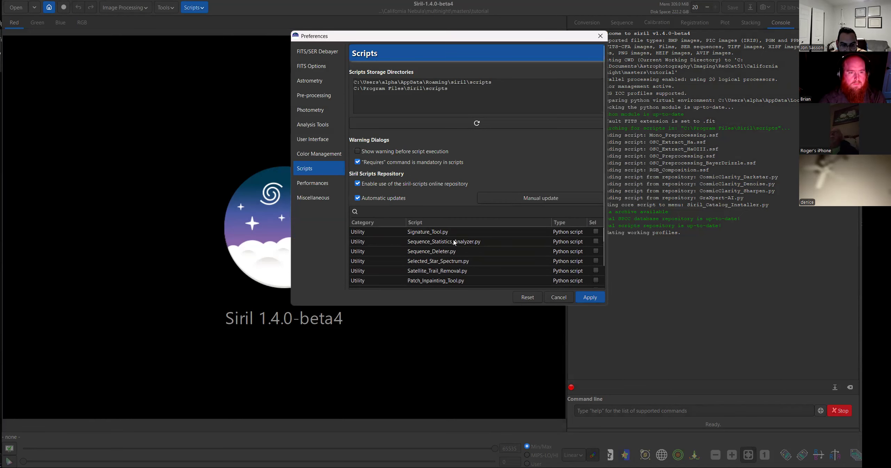
{"action": "scroll", "coordinate": [478, 242], "scroll_direction": "down", "scroll_amount": 3}
{"action": "scroll", "coordinate": [491, 249], "scroll_direction": "down", "scroll_amount": 3}
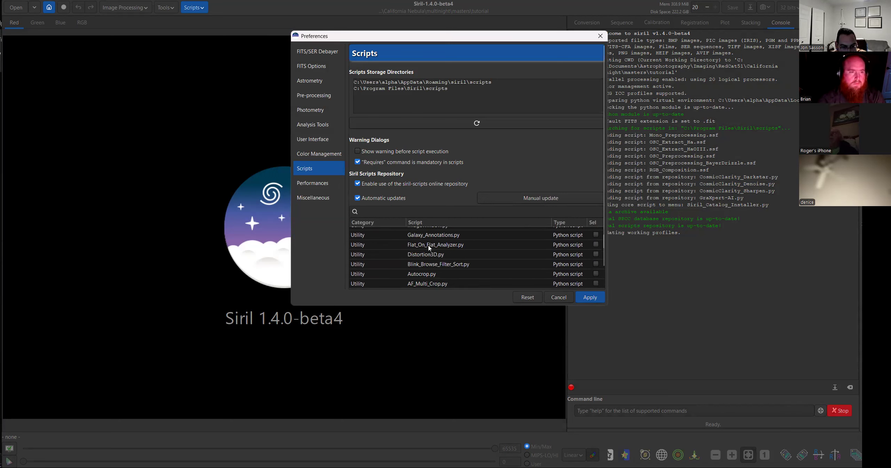
{"action": "scroll", "coordinate": [452, 255], "scroll_direction": "down", "scroll_amount": 1}
{"action": "scroll", "coordinate": [446, 276], "scroll_direction": "down", "scroll_amount": 5}
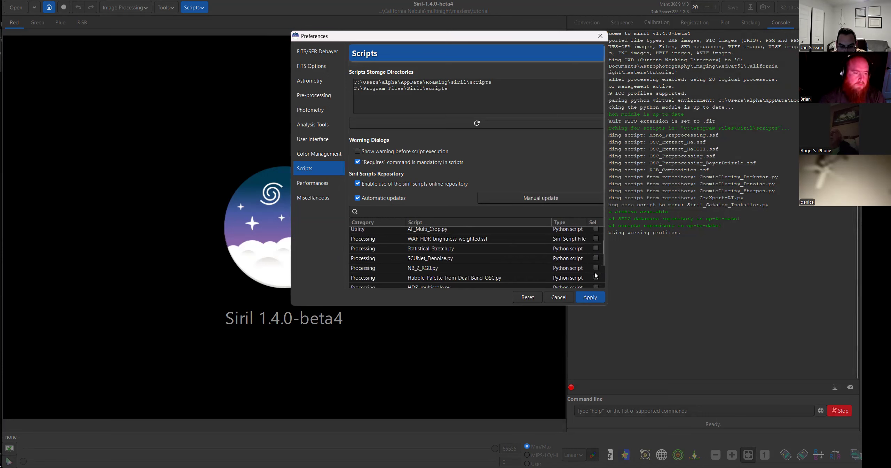
{"action": "scroll", "coordinate": [450, 240], "scroll_direction": "down", "scroll_amount": 2}
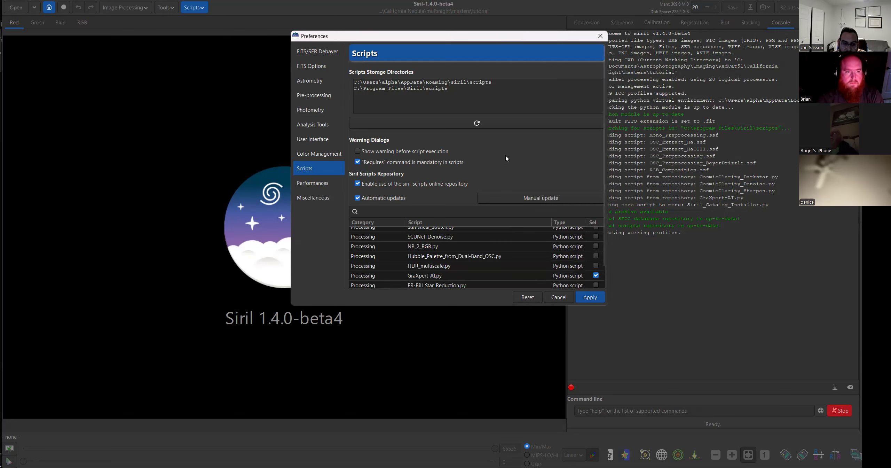
{"action": "scroll", "coordinate": [501, 265], "scroll_direction": "down", "scroll_amount": 1}
{"action": "scroll", "coordinate": [499, 255], "scroll_direction": "down", "scroll_amount": 5}
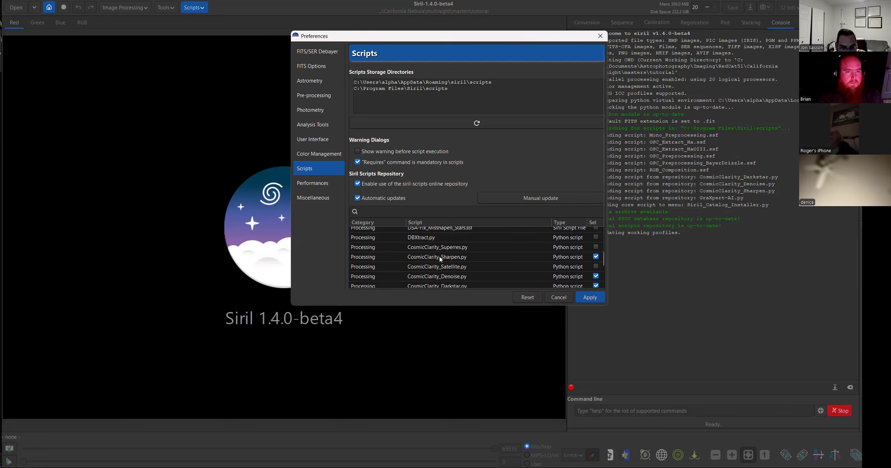
- Highlight the CosmicClarity_Sharpen.py, CosmicClarity_Darkstar.py and CosmicClarity_Denoise.py entries in turn to review them
{"action": "left_click", "coordinate": [427, 257]}
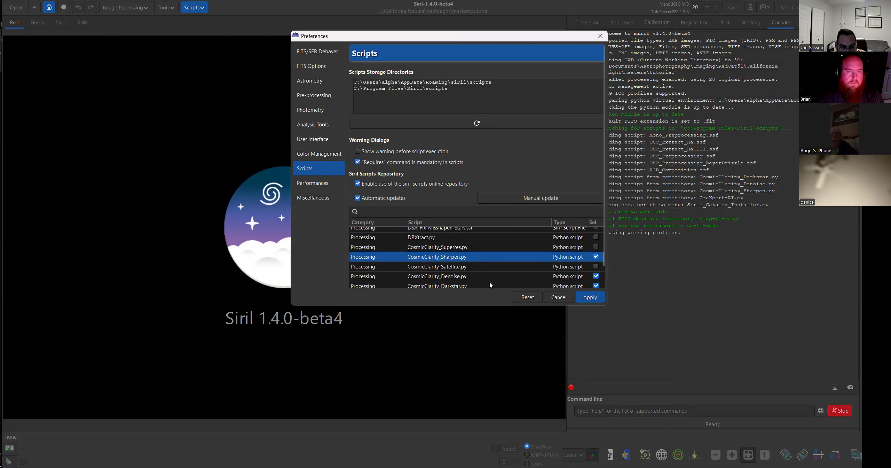
{"action": "scroll", "coordinate": [489, 261], "scroll_direction": "down", "scroll_amount": 2}
{"action": "left_click", "coordinate": [489, 266]}
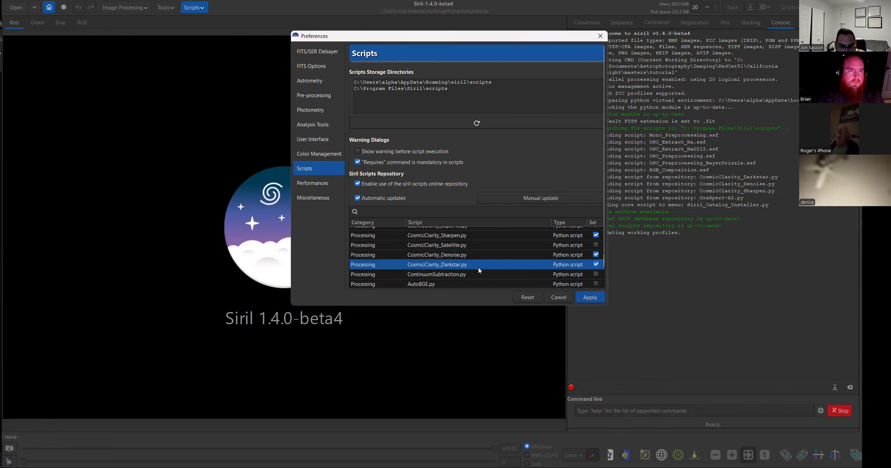
{"action": "left_click", "coordinate": [498, 253]}
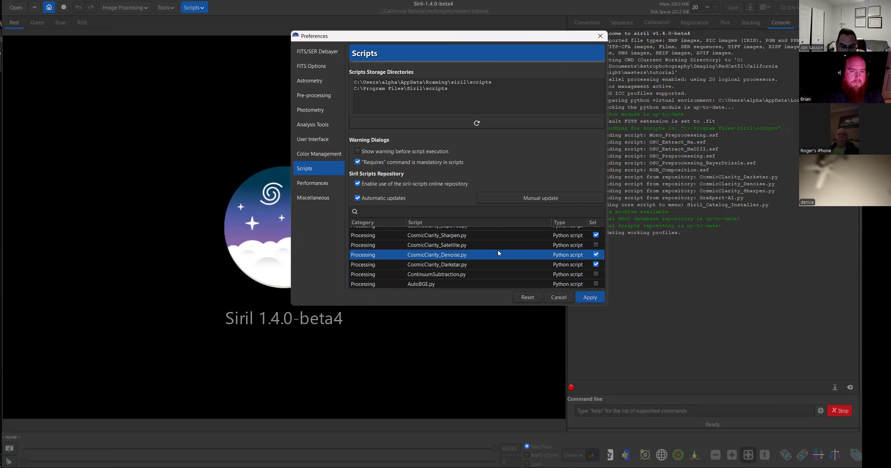
{"action": "scroll", "coordinate": [498, 251], "scroll_direction": "down", "scroll_amount": 1}
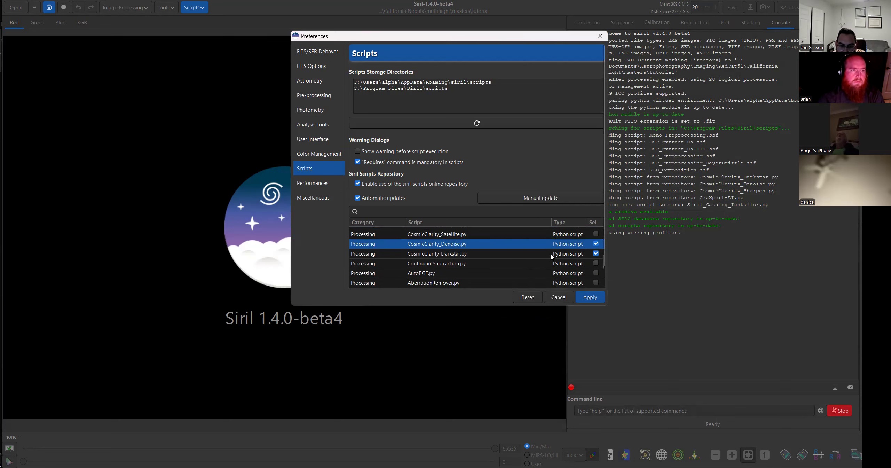
- Review the OSC_Preprocessing script variants: WithoutFlat, WithoutDBF, WithoutDark and withbackgroundextraction
{"action": "scroll", "coordinate": [445, 260], "scroll_direction": "down", "scroll_amount": 5}
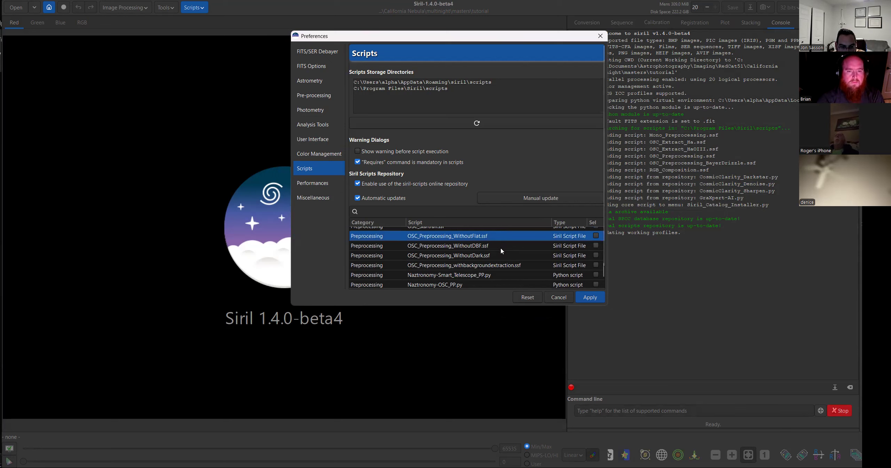
{"action": "left_click", "coordinate": [501, 247]}
{"action": "left_click", "coordinate": [491, 239]}
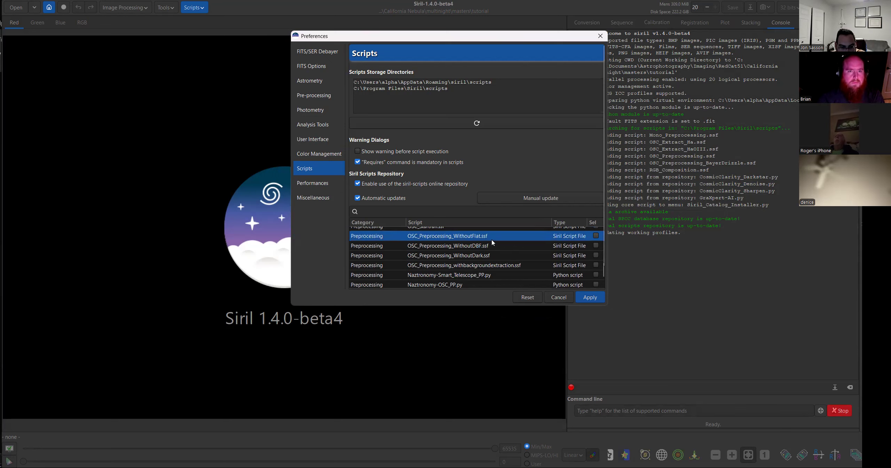
{"action": "left_click", "coordinate": [487, 248]}
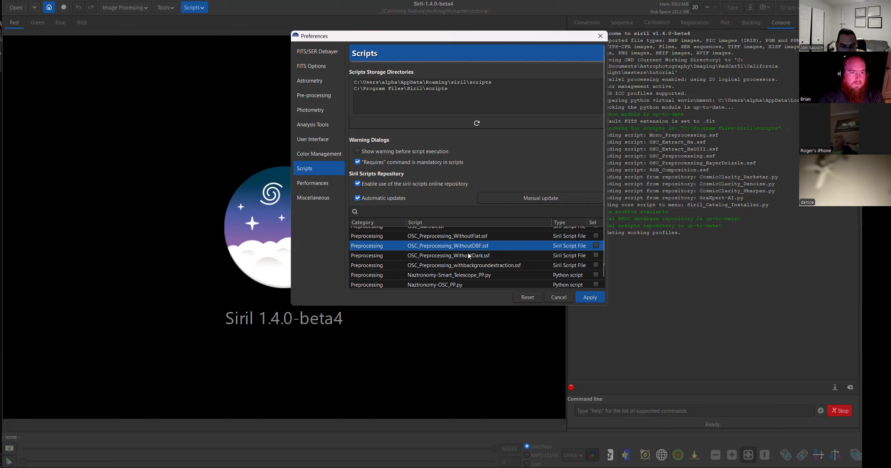
{"action": "key", "text": "Down"}
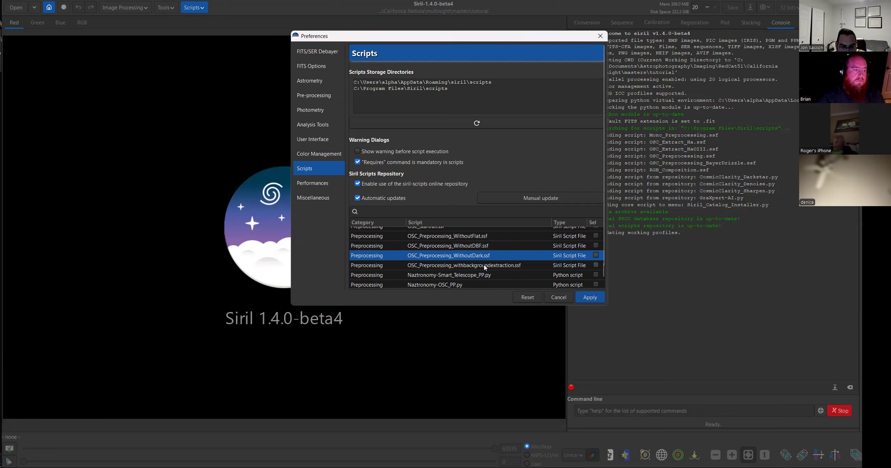
{"action": "left_click", "coordinate": [514, 265]}
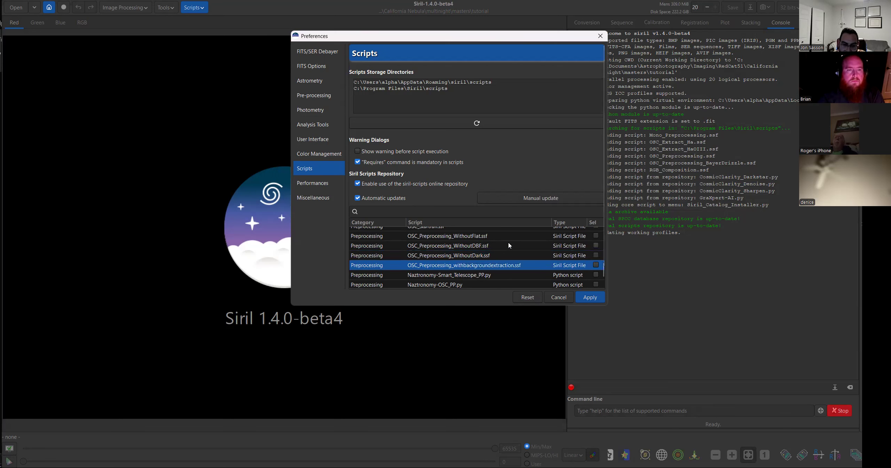
{"action": "scroll", "coordinate": [508, 259], "scroll_direction": "down", "scroll_amount": 1}
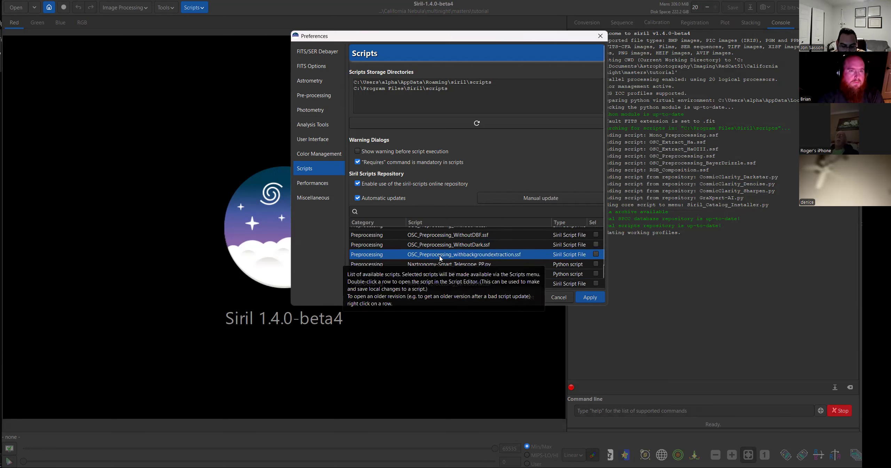
{"action": "scroll", "coordinate": [512, 272], "scroll_direction": "up", "scroll_amount": 1}
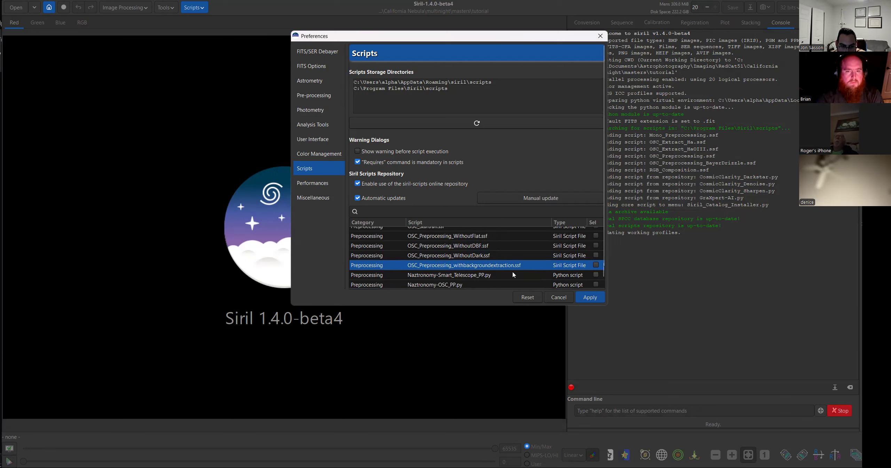
{"action": "scroll", "coordinate": [493, 241], "scroll_direction": "up", "scroll_amount": 1}
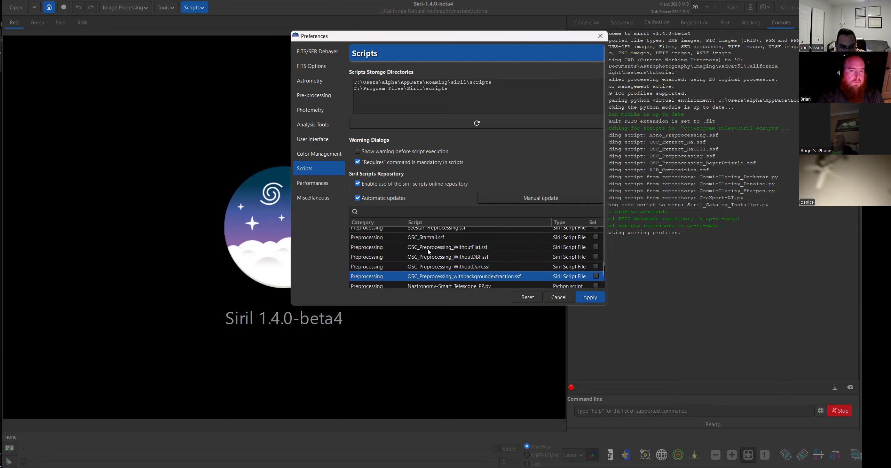
{"action": "scroll", "coordinate": [449, 240], "scroll_direction": "down", "scroll_amount": 1}
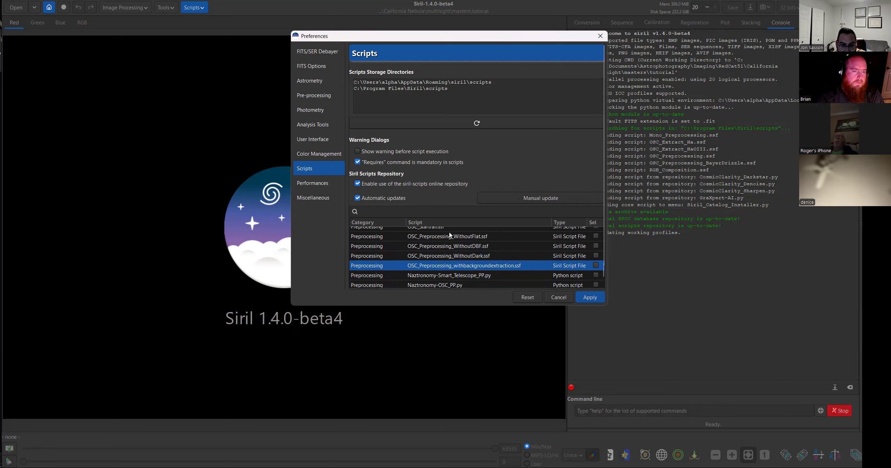
{"action": "scroll", "coordinate": [489, 274], "scroll_direction": "down", "scroll_amount": 1}
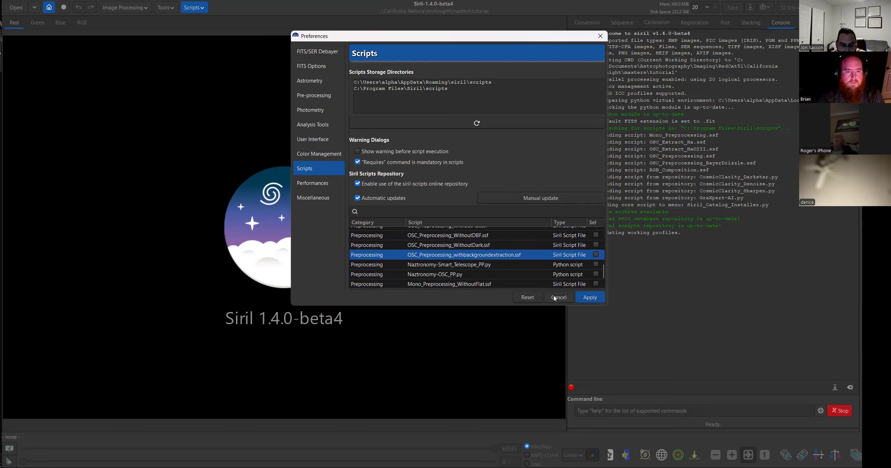
- Review the Mono_Preprocessing script variants in the repository list and highlight Mono_Preprocessing_WithoutDBF.ssf
{"action": "scroll", "coordinate": [501, 264], "scroll_direction": "down", "scroll_amount": 4}
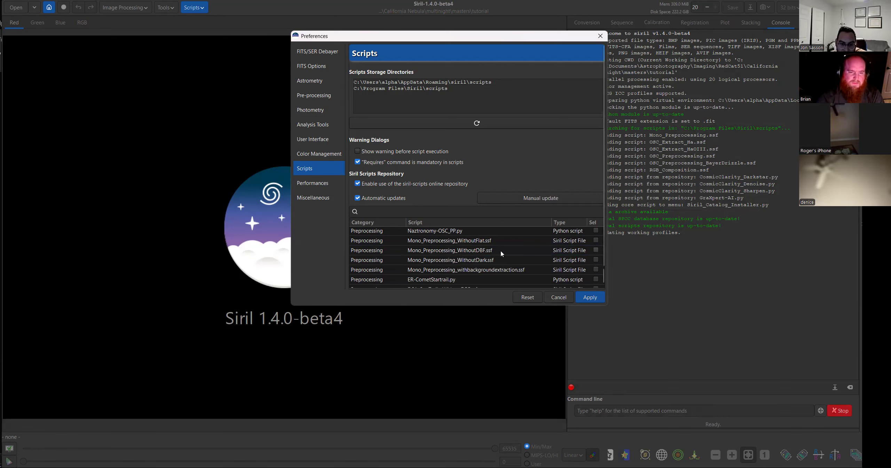
{"action": "scroll", "coordinate": [487, 262], "scroll_direction": "up", "scroll_amount": 1}
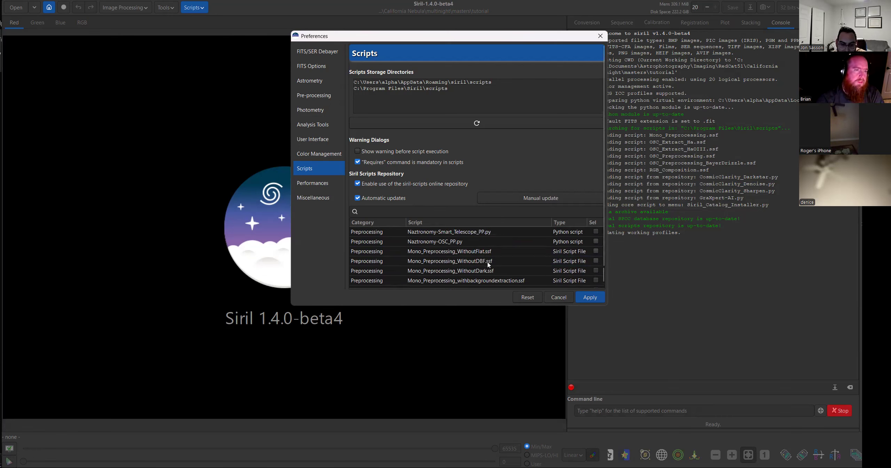
{"action": "scroll", "coordinate": [498, 267], "scroll_direction": "up", "scroll_amount": 1}
{"action": "scroll", "coordinate": [499, 267], "scroll_direction": "down", "scroll_amount": 1}
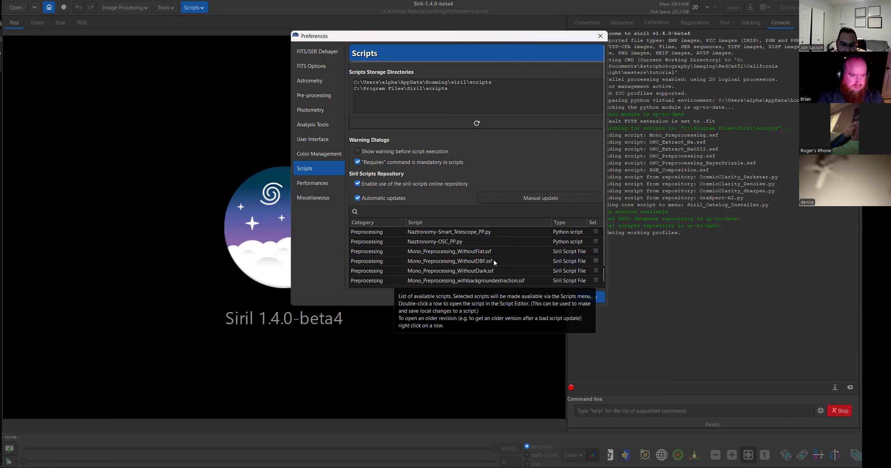
{"action": "left_click", "coordinate": [494, 260]}
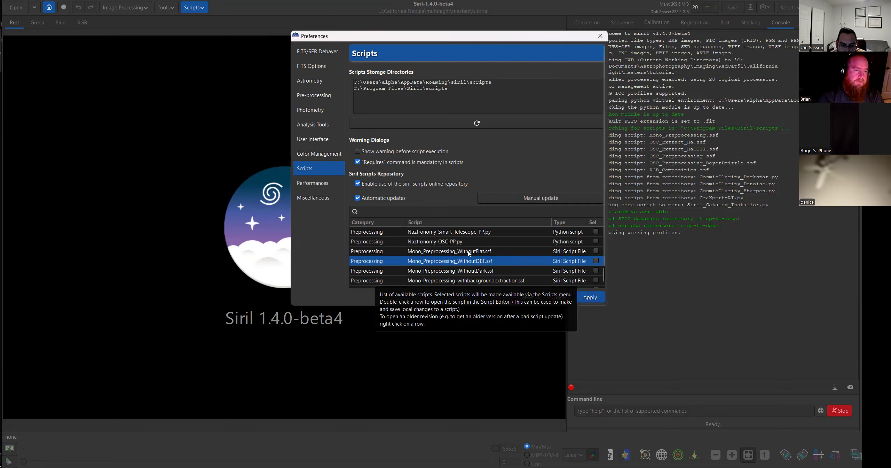
- Highlight the Mono_Preprocessing_WithoutDark.ssf entry and close the preferences without applying changes
{"action": "left_click", "coordinate": [475, 274]}
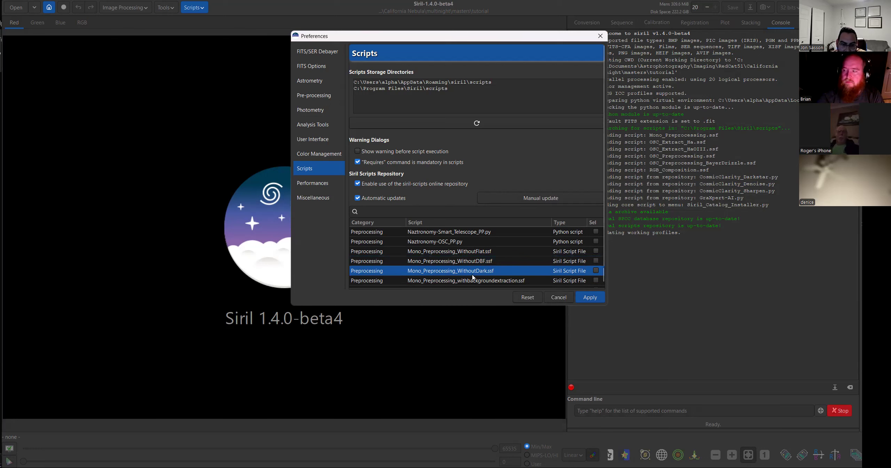
{"action": "left_click", "coordinate": [567, 296]}
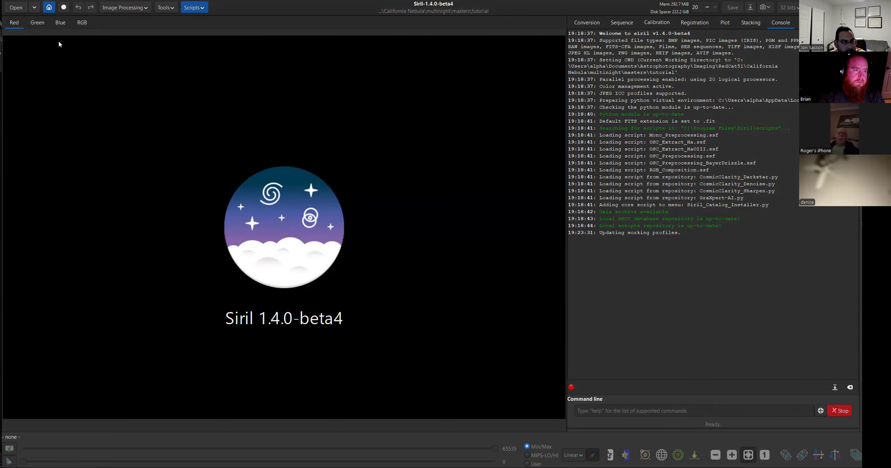
- Start choosing a new working directory, review the dated session folders under California Nebula, and open 2025-09-24
{"action": "left_click", "coordinate": [50, 8]}
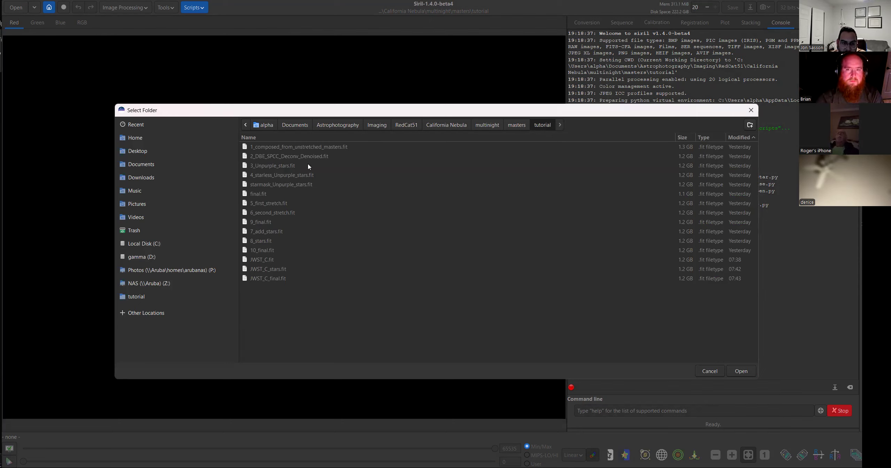
{"action": "left_click", "coordinate": [449, 128]}
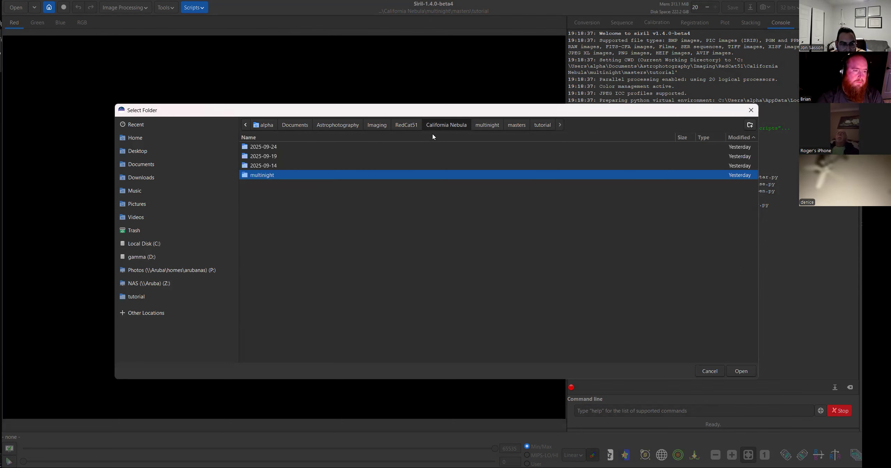
{"action": "left_click", "coordinate": [278, 148]}
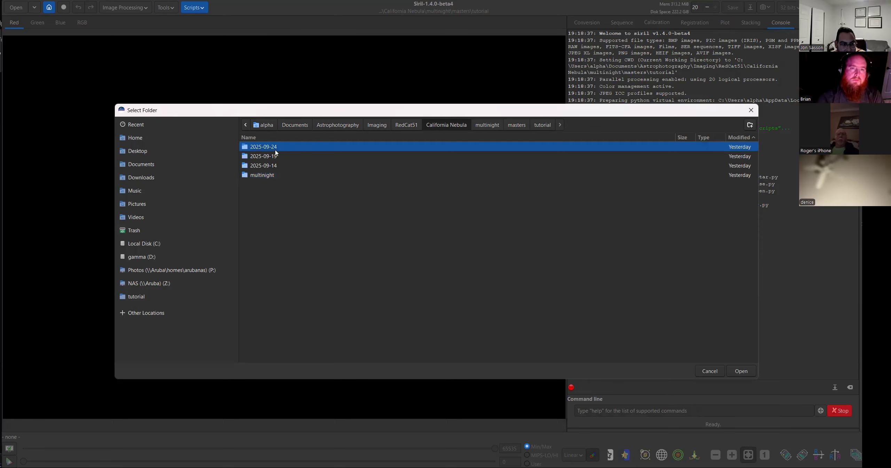
{"action": "left_click", "coordinate": [275, 157]}
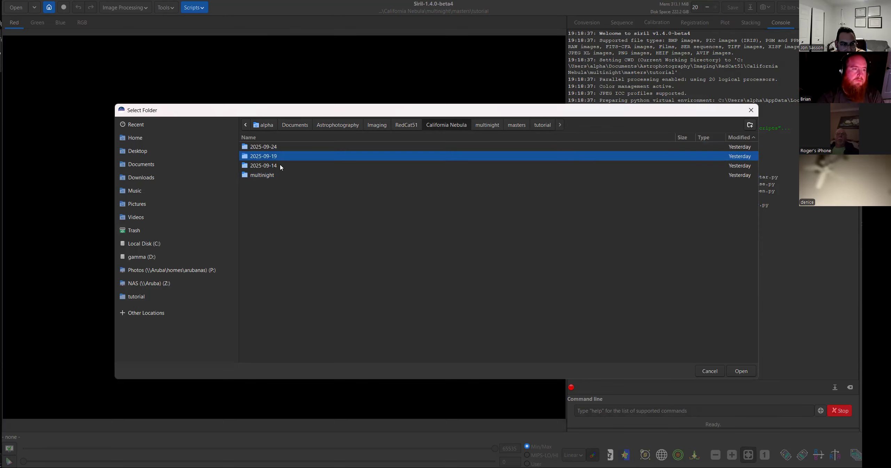
{"action": "left_click", "coordinate": [280, 165]}
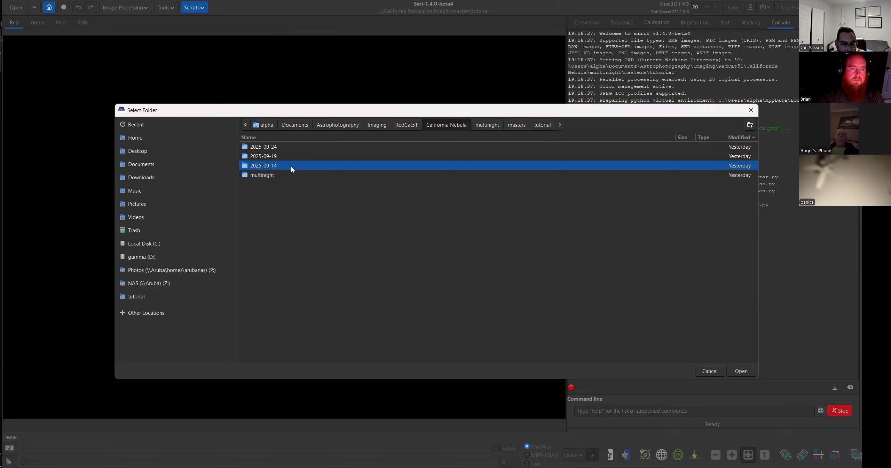
{"action": "double_click", "coordinate": [271, 148]}
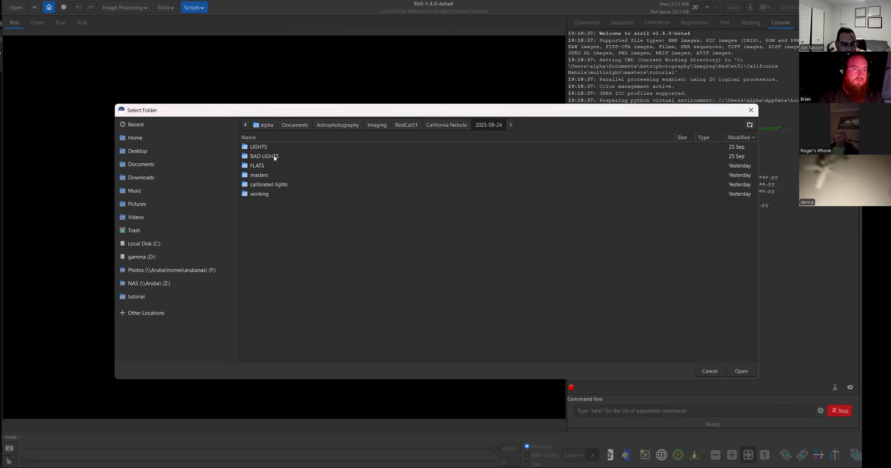
- Review the 2025-09-24 session's subfolders: LIGHTS, FLATS, masters, calibrated lights and working
{"action": "left_click", "coordinate": [268, 149]}
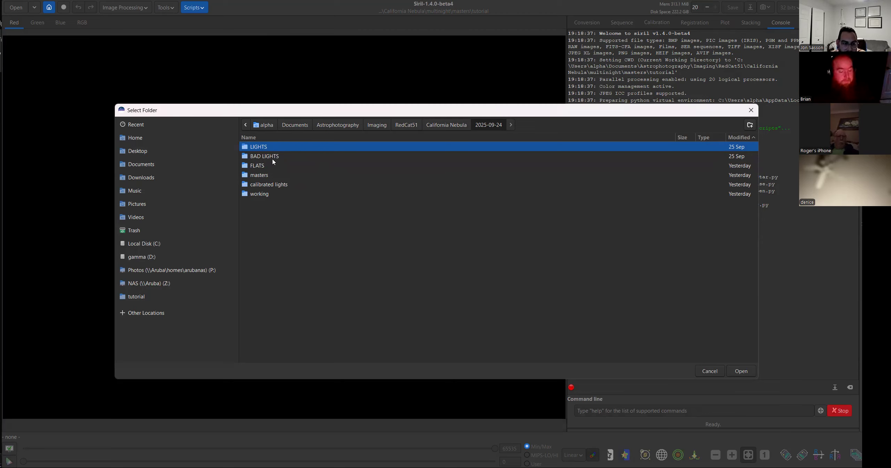
{"action": "left_click", "coordinate": [265, 169]}
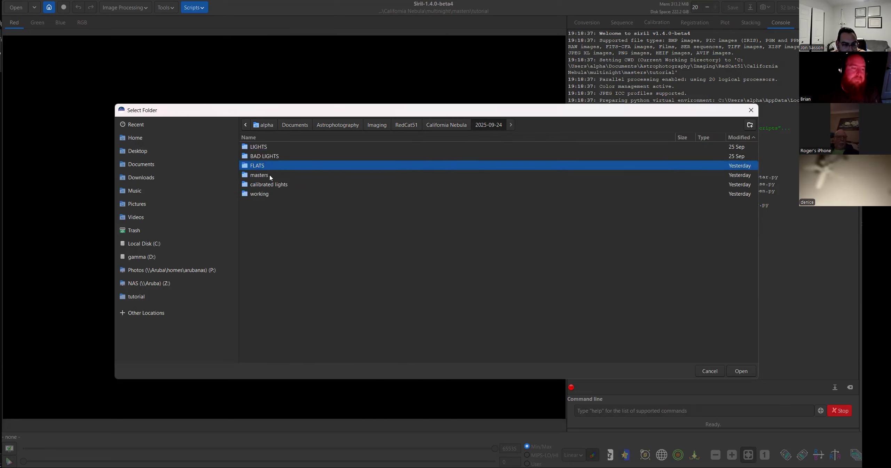
{"action": "key", "text": "Down"}
{"action": "key", "text": "Down"}
{"action": "key", "text": "Down"}
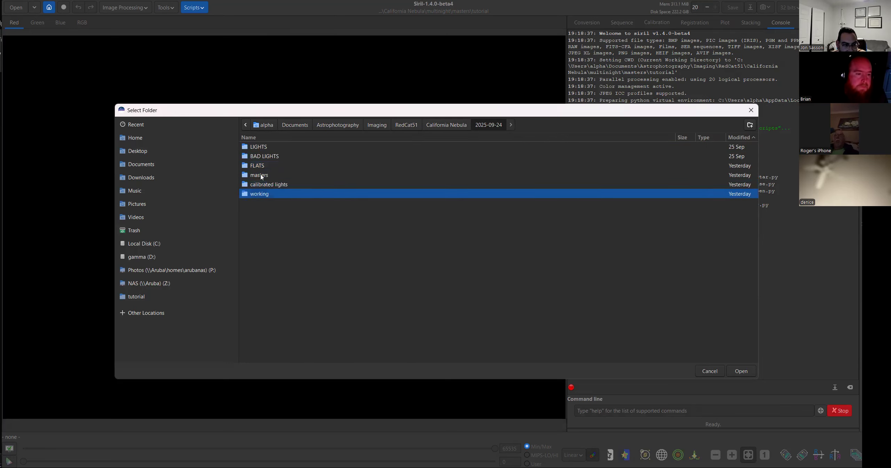
{"action": "key", "text": "Up"}
{"action": "key", "text": "Up"}
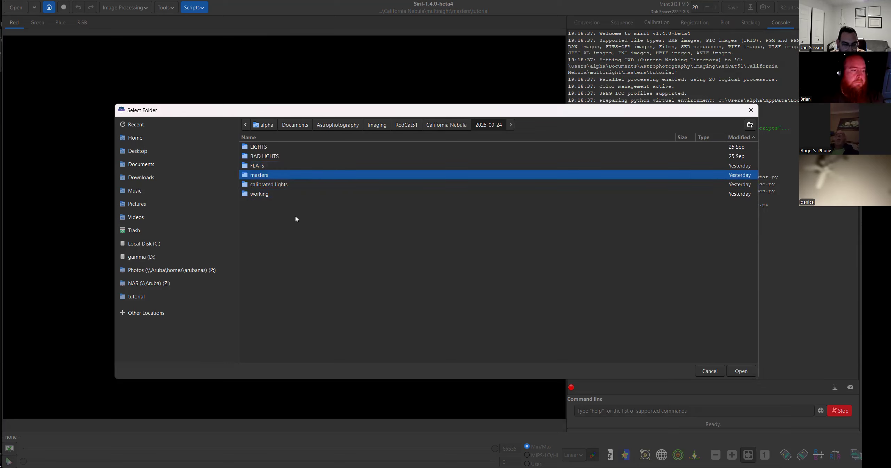
{"action": "right_click", "coordinate": [262, 208]}
{"action": "key", "text": "Escape"}
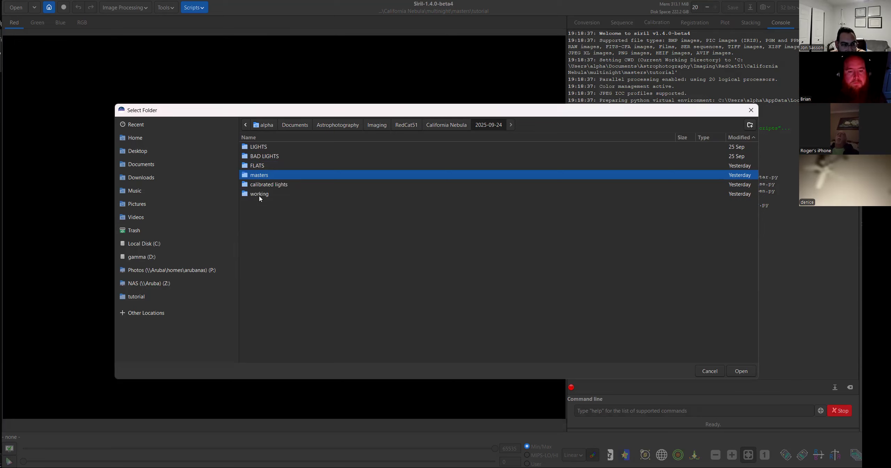
- Examine the contents of the working, calibrated lights and masters folders in turn, returning to 2025-09-24
{"action": "double_click", "coordinate": [246, 195]}
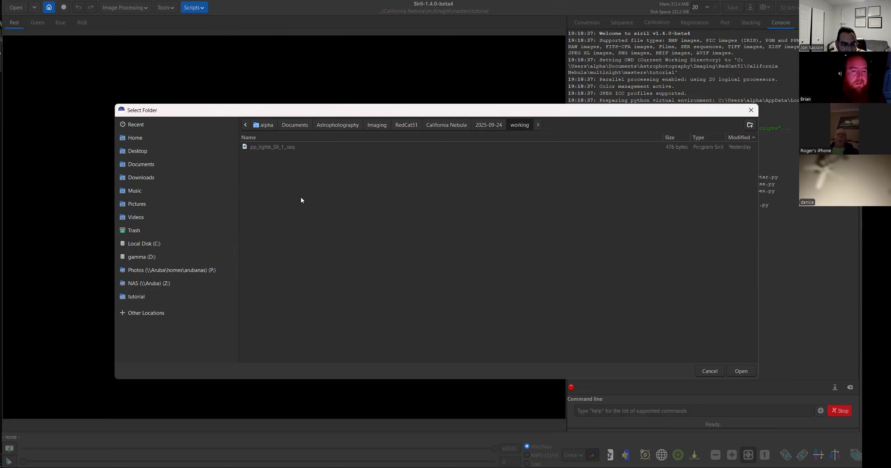
{"action": "left_click", "coordinate": [475, 129]}
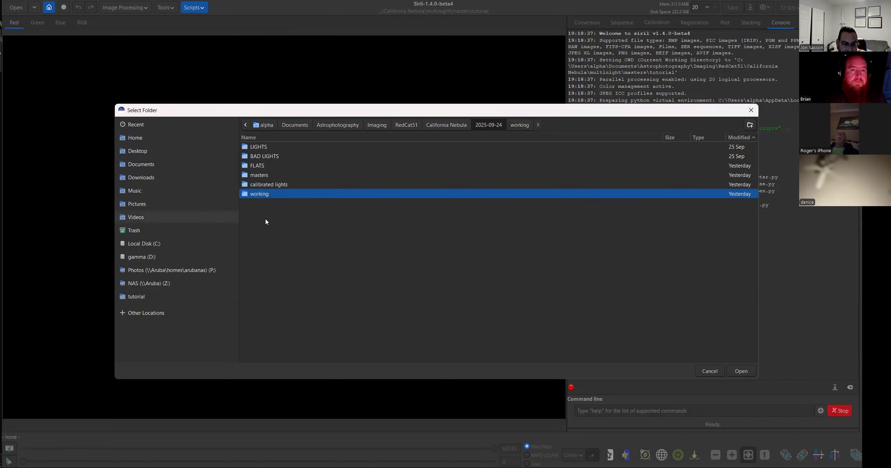
{"action": "double_click", "coordinate": [274, 186]}
{"action": "scroll", "coordinate": [285, 192], "scroll_direction": "down", "scroll_amount": 10}
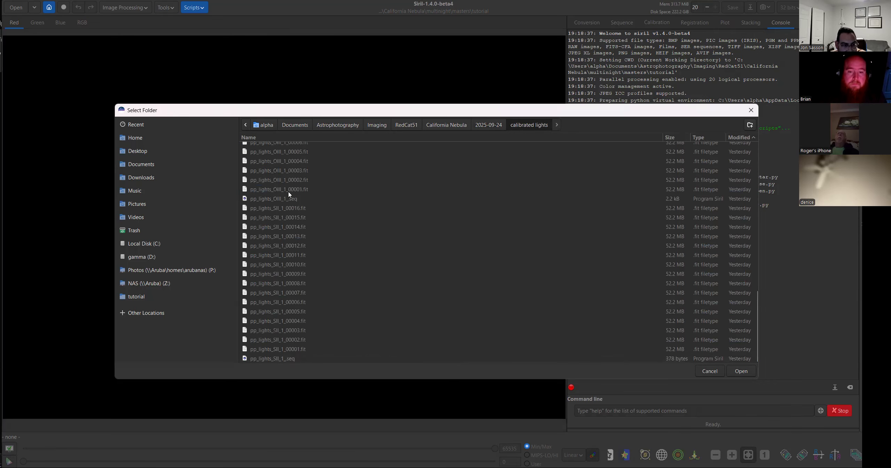
{"action": "left_click", "coordinate": [492, 126]}
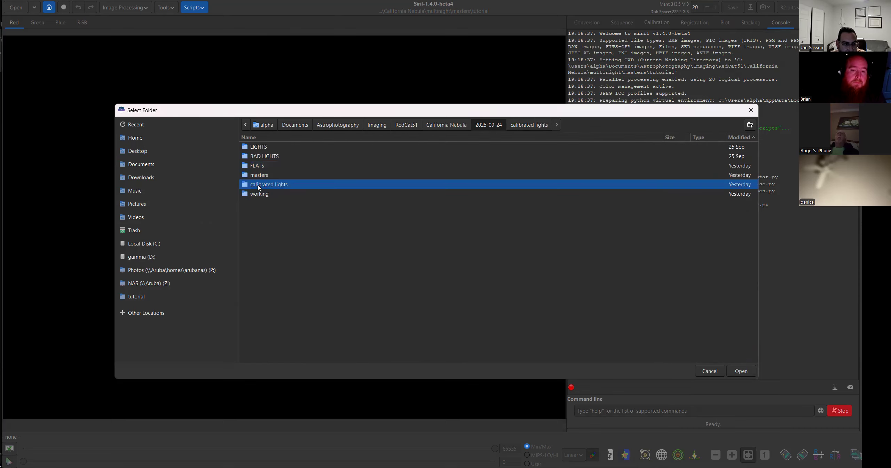
{"action": "double_click", "coordinate": [262, 176]}
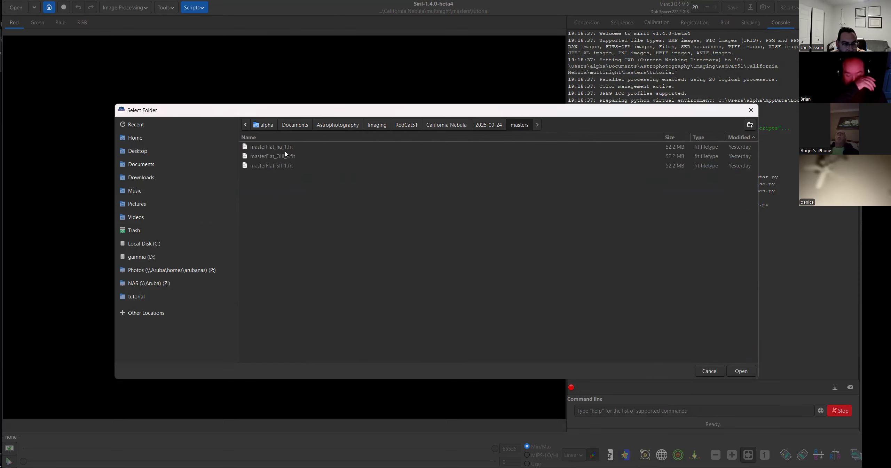
{"action": "left_click", "coordinate": [487, 124]}
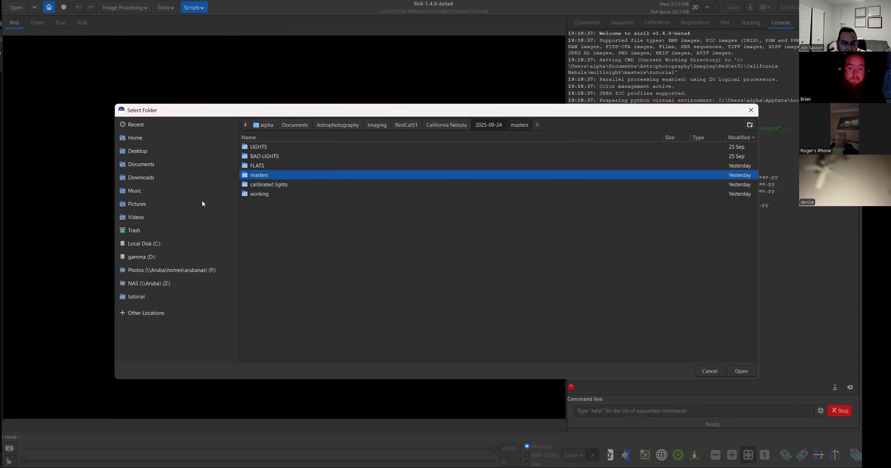
- Set the working directory to the working folder inside 2025-09-24
{"action": "left_click", "coordinate": [264, 194]}
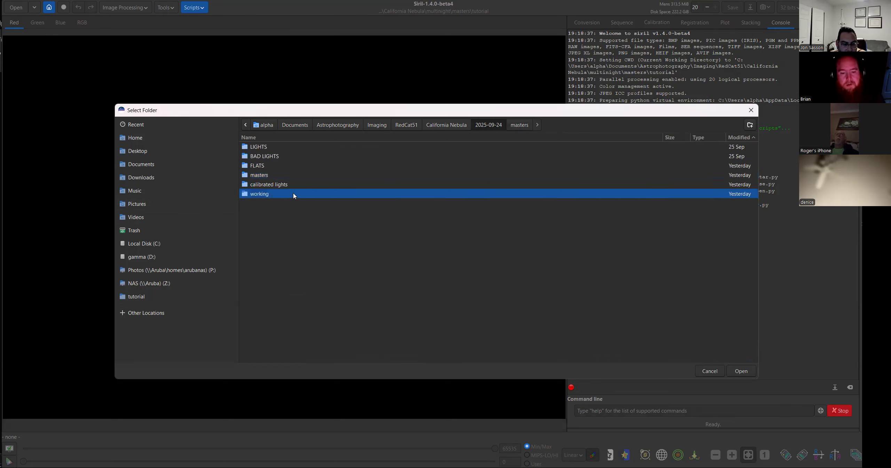
{"action": "double_click", "coordinate": [264, 194]}
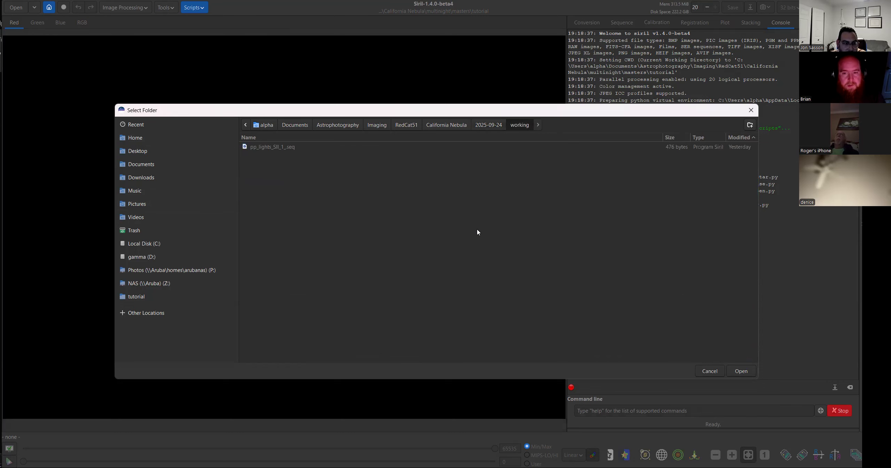
{"action": "left_click", "coordinate": [731, 371]}
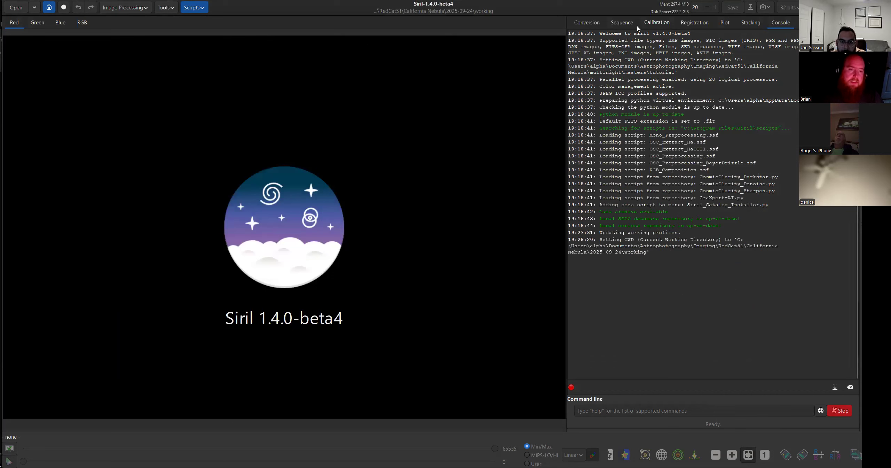
- Add all FLAT_Hydrogen FITS files from the 2025-09-24 session's FLATS/Hydrogen folder as conversion sources
{"action": "left_click", "coordinate": [587, 23]}
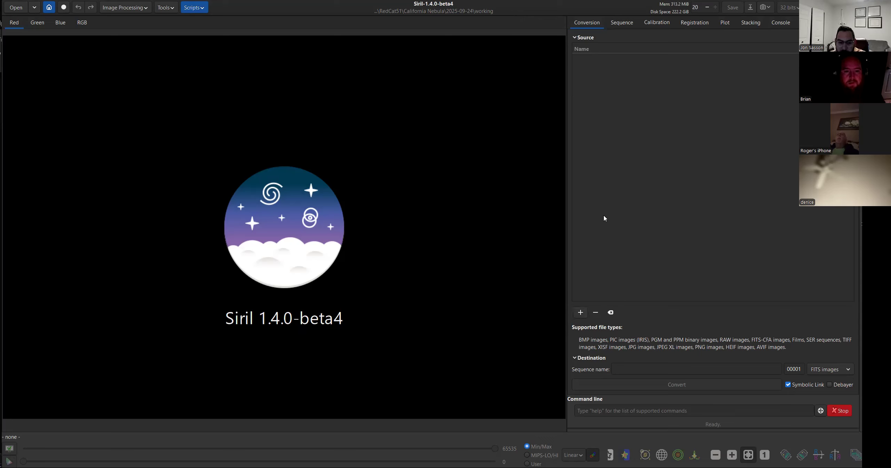
{"action": "left_click", "coordinate": [581, 313]}
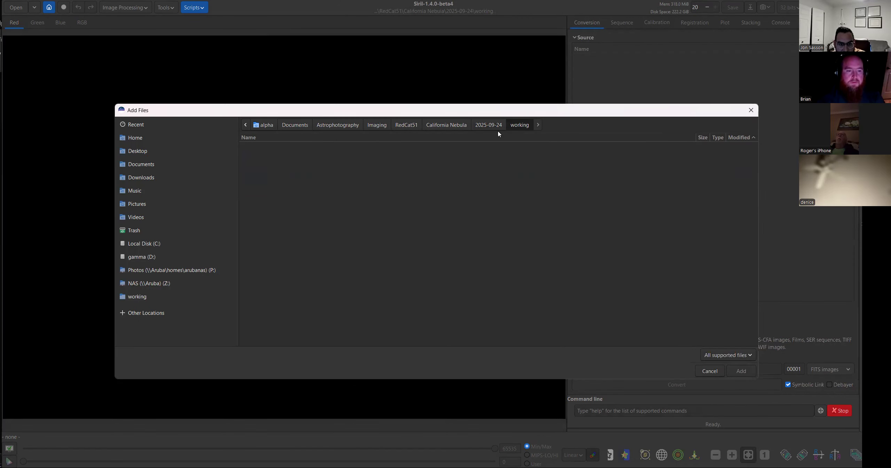
{"action": "left_click_drag", "start_coordinate": [508, 113], "coordinate": [465, 103]}
{"action": "left_click", "coordinate": [452, 114]}
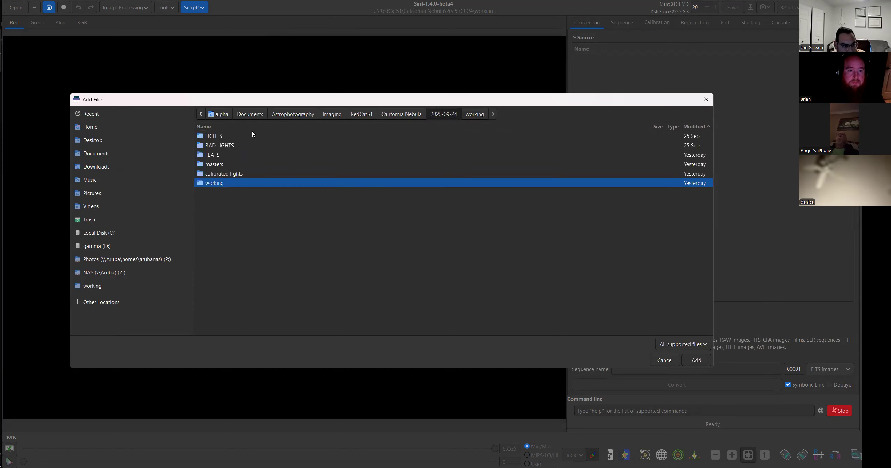
{"action": "double_click", "coordinate": [215, 154]}
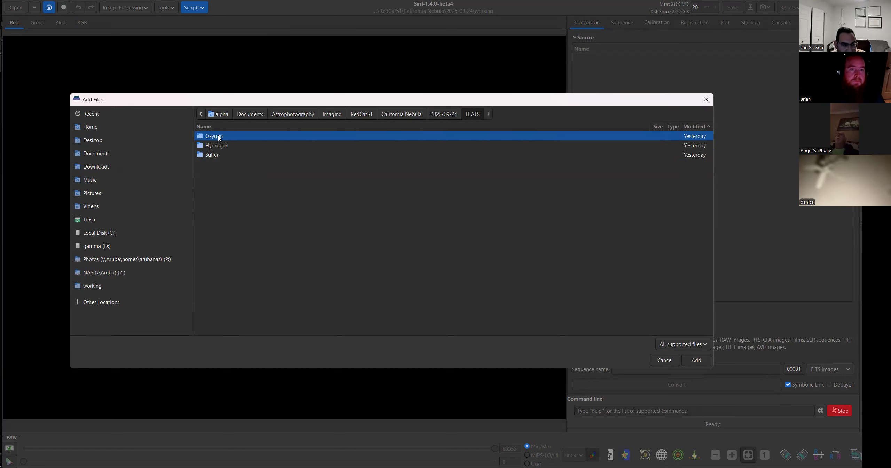
{"action": "double_click", "coordinate": [222, 146]}
{"action": "scroll", "coordinate": [274, 159], "scroll_direction": "down", "scroll_amount": 5}
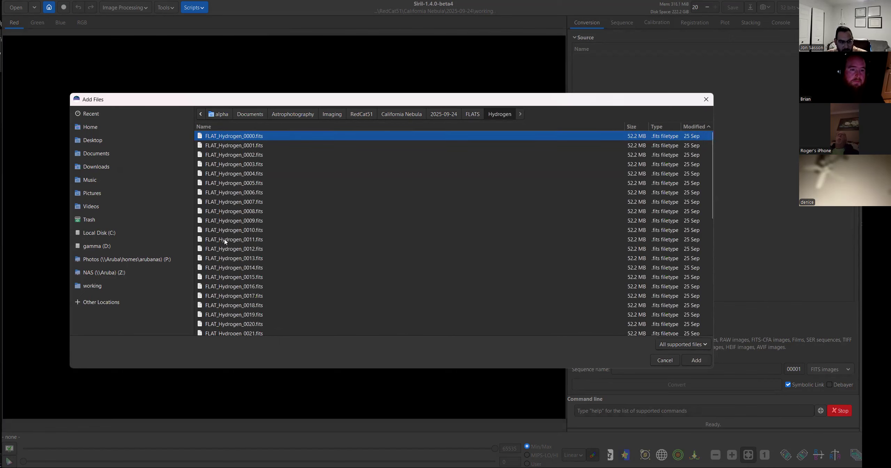
{"action": "left_click", "coordinate": [224, 240]}
{"action": "key", "text": "ctrl+a"}
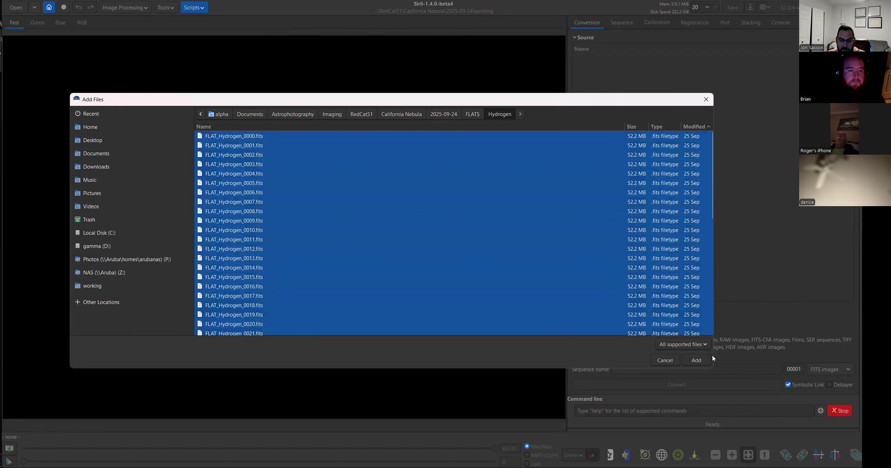
{"action": "key", "text": "Return"}
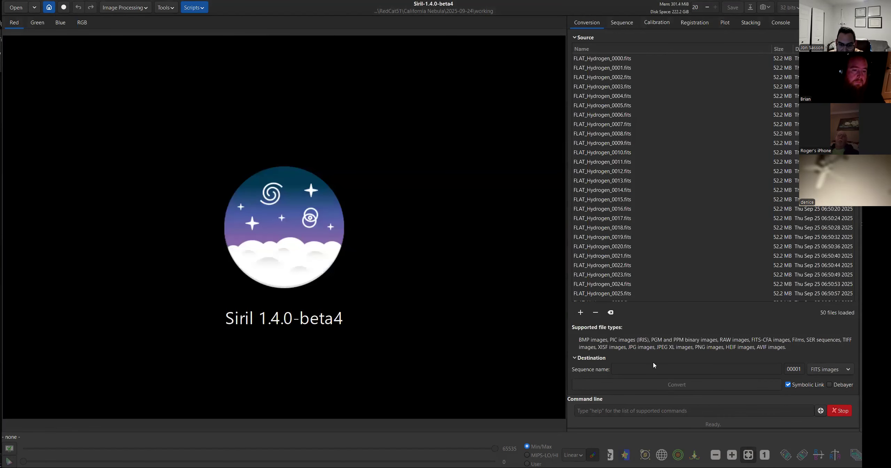
- Name the sequence flats_h_1 and convert the loaded hydrogen flats into it
{"action": "left_click", "coordinate": [645, 369]}
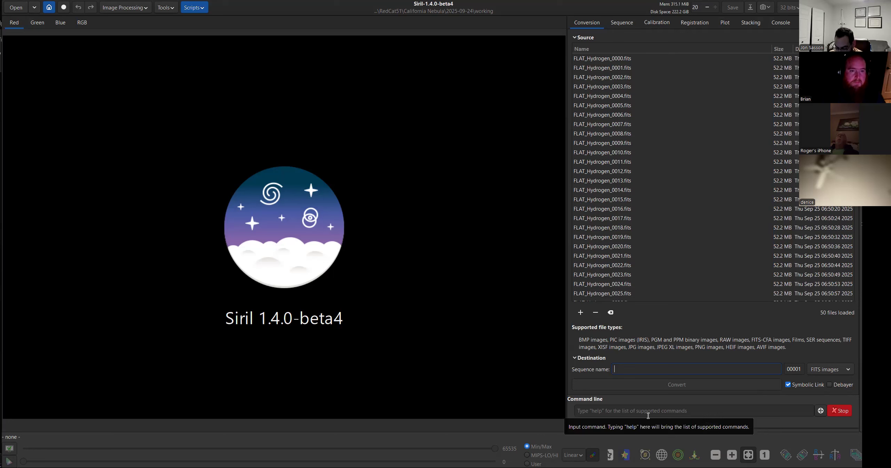
{"action": "type", "text": "flats_h"}
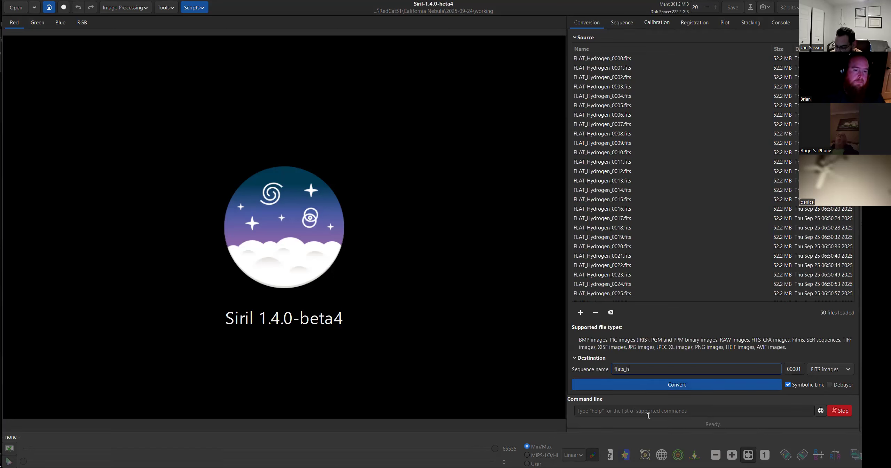
{"action": "type", "text": "_1"}
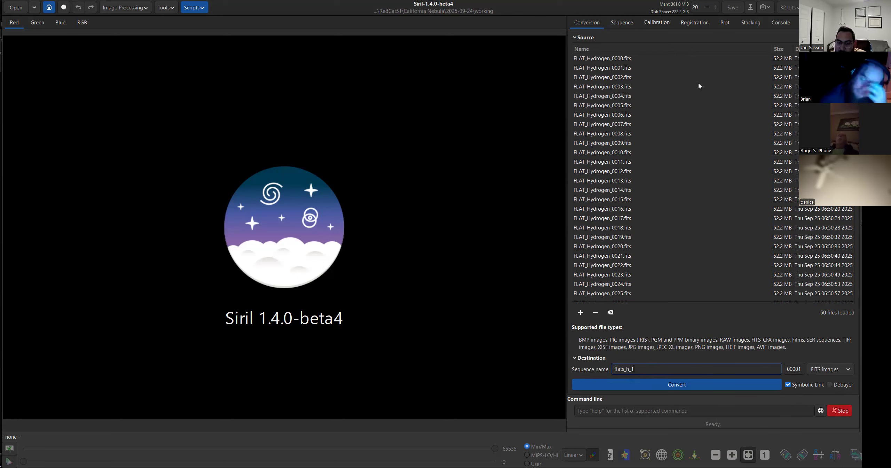
{"action": "left_click", "coordinate": [652, 383]}
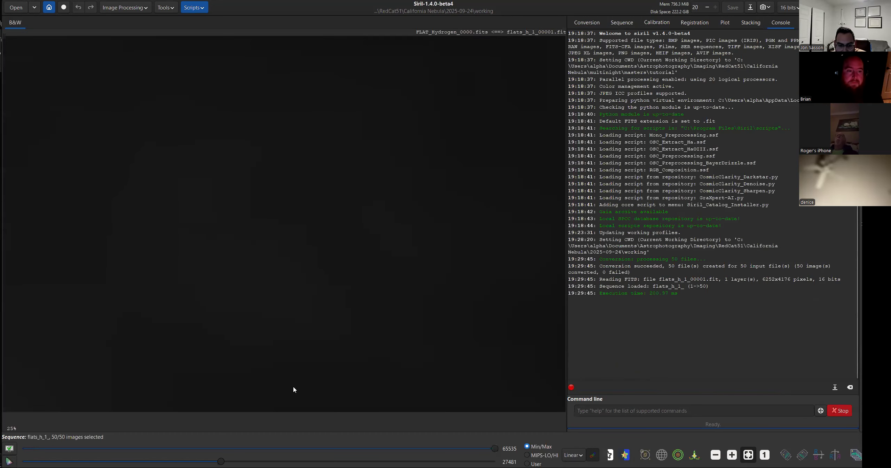
- Switch to File Explorer and open the working folder under RedCat51, California Nebula, 2025-09-24
{"action": "mouse_move", "coordinate": [466, 430]}
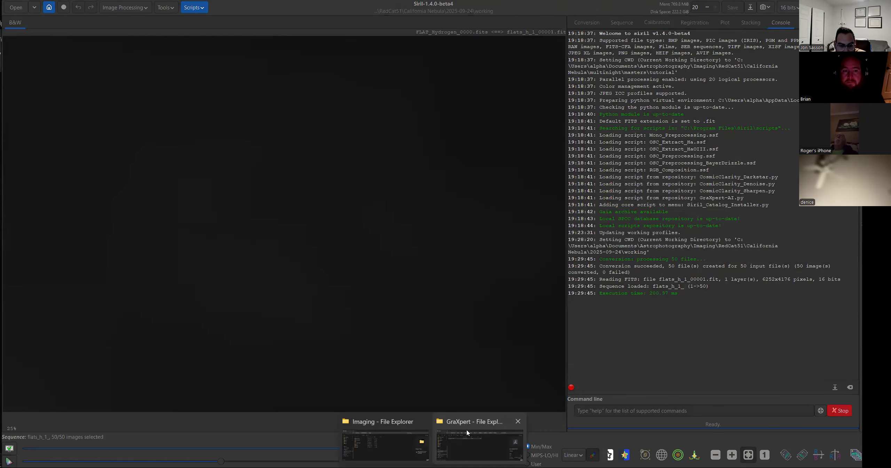
{"action": "left_click", "coordinate": [401, 432]}
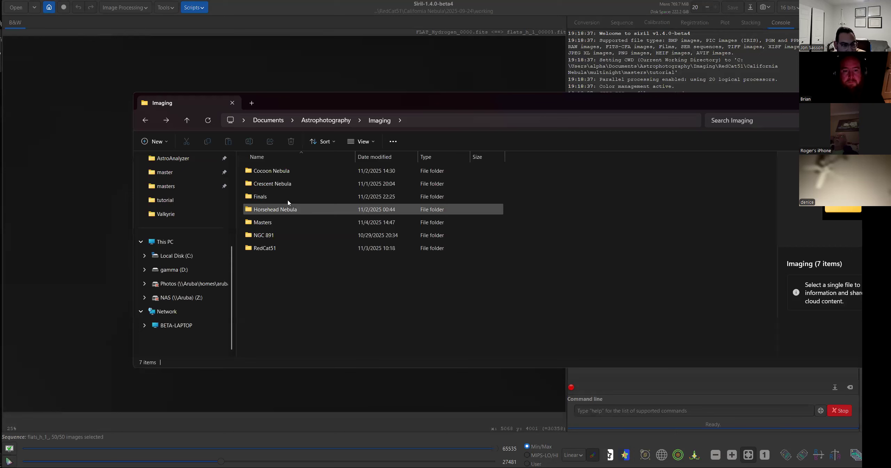
{"action": "double_click", "coordinate": [277, 246]}
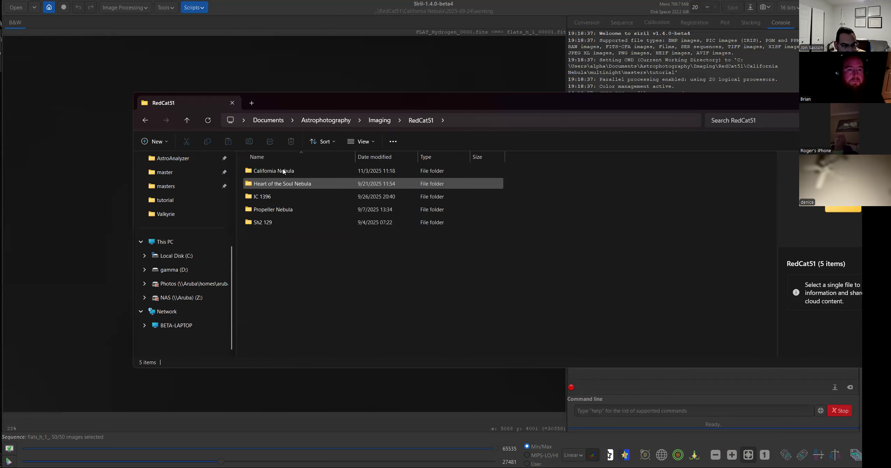
{"action": "double_click", "coordinate": [283, 171]}
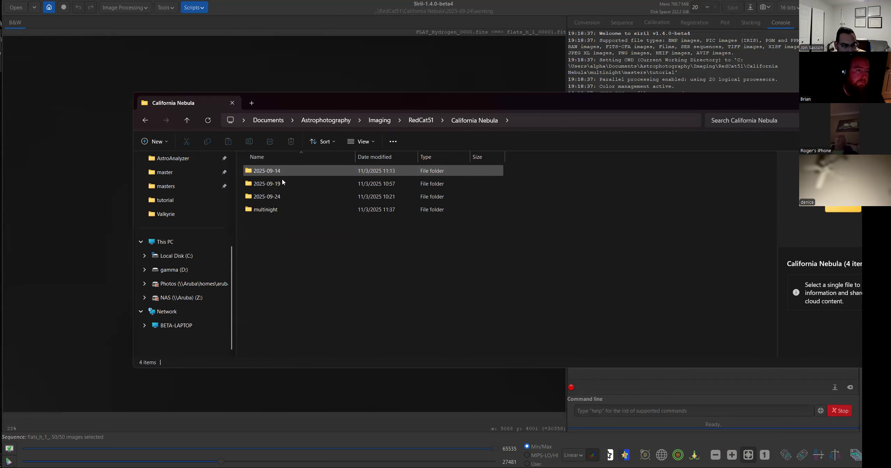
{"action": "double_click", "coordinate": [281, 197]}
{"action": "double_click", "coordinate": [275, 234]}
- Examine the converted flats_h_1 files in the working folder, including their file type and size
{"action": "scroll", "coordinate": [309, 239], "scroll_direction": "down", "scroll_amount": 10}
{"action": "left_click", "coordinate": [298, 326]}
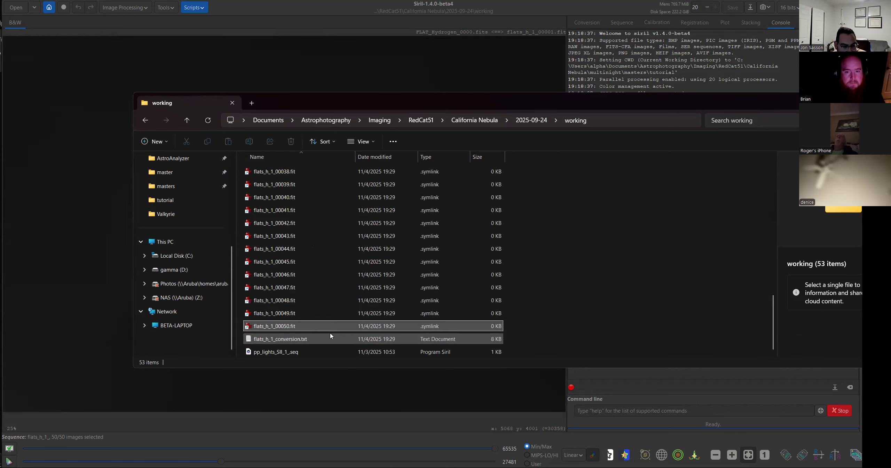
{"action": "scroll", "coordinate": [331, 336], "scroll_direction": "up", "scroll_amount": 8}
{"action": "scroll", "coordinate": [331, 337], "scroll_direction": "up", "scroll_amount": 5}
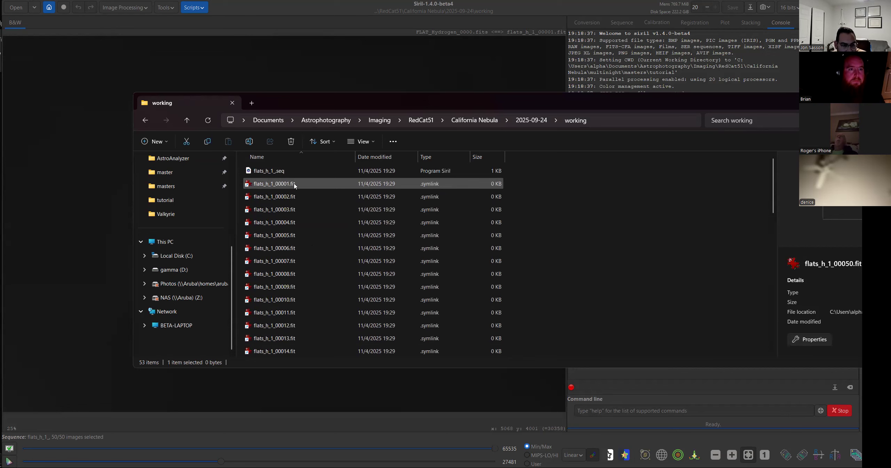
{"action": "scroll", "coordinate": [292, 205], "scroll_direction": "down", "scroll_amount": 7}
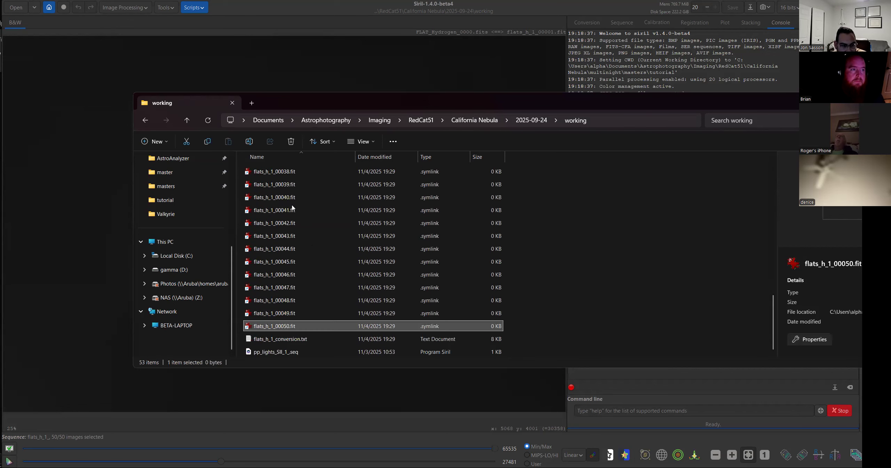
{"action": "scroll", "coordinate": [292, 208], "scroll_direction": "up", "scroll_amount": 7}
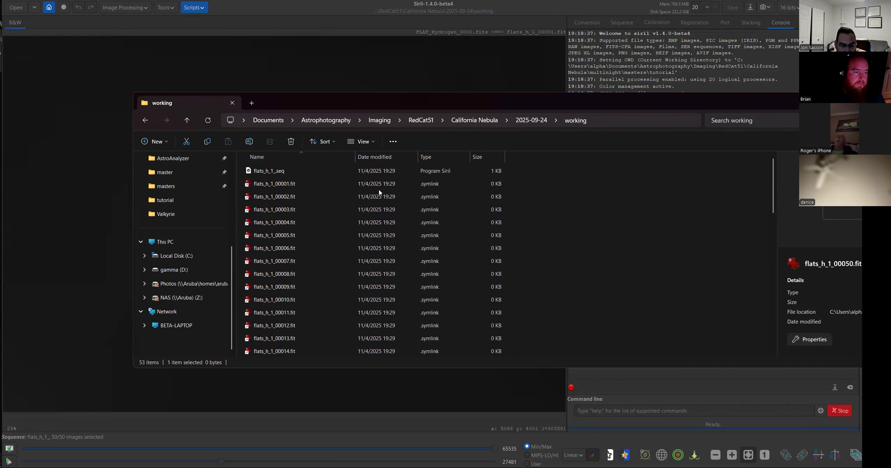
{"action": "left_click", "coordinate": [493, 183]}
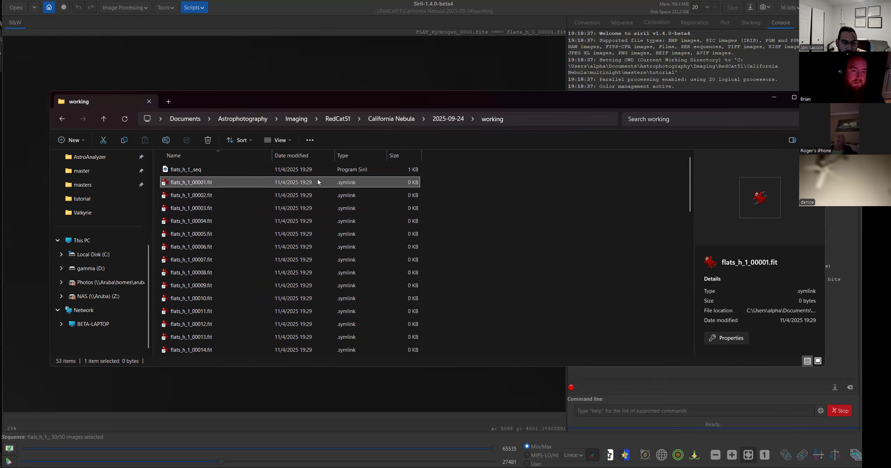
{"action": "scroll", "coordinate": [324, 204], "scroll_direction": "down", "scroll_amount": 8}
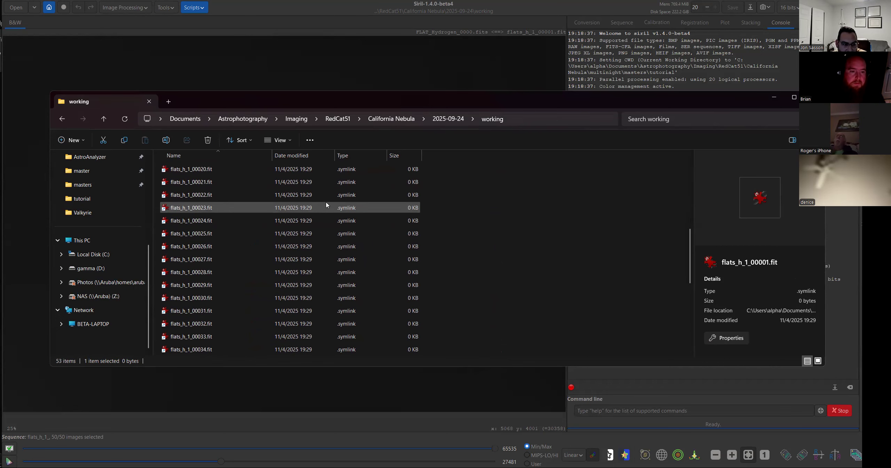
{"action": "scroll", "coordinate": [233, 242], "scroll_direction": "up", "scroll_amount": 1}
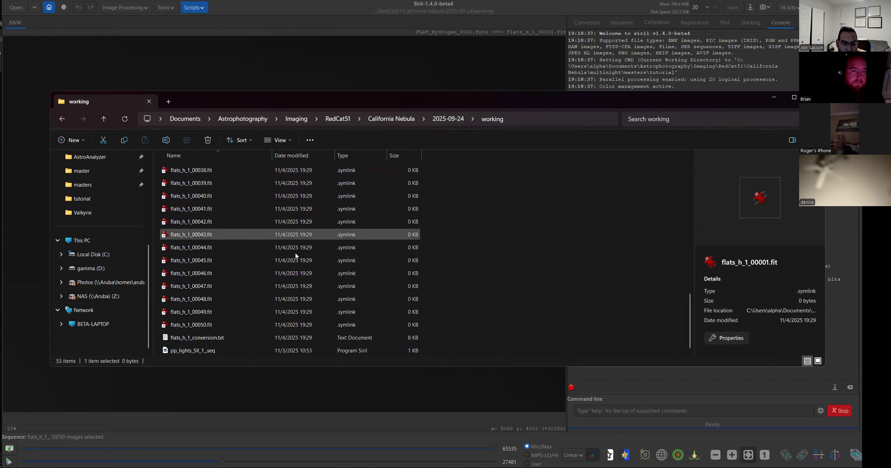
{"action": "scroll", "coordinate": [460, 260], "scroll_direction": "down", "scroll_amount": 4}
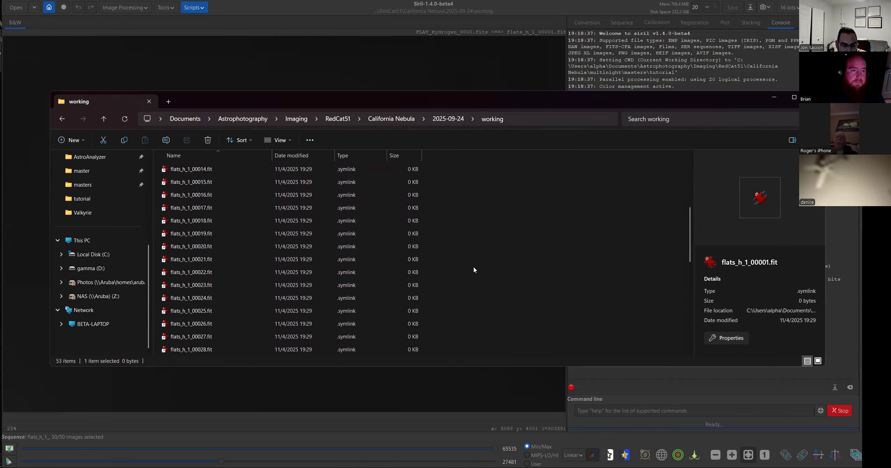
{"action": "scroll", "coordinate": [475, 266], "scroll_direction": "down", "scroll_amount": 1}
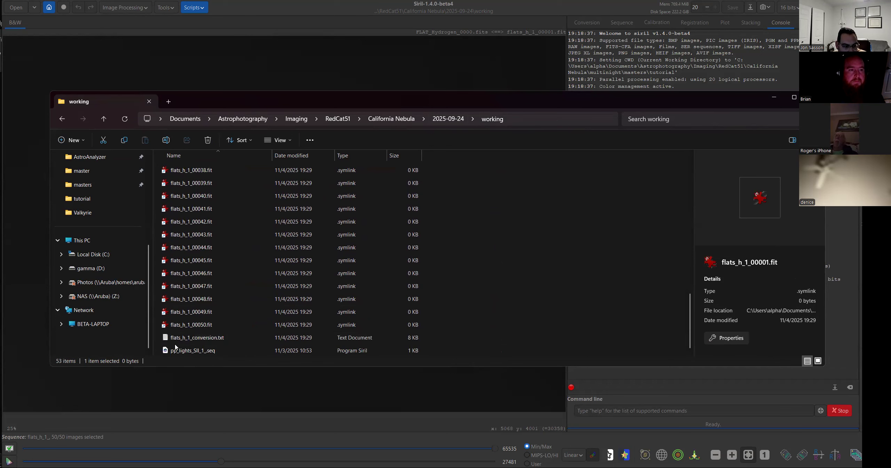
- Open flats_h_1_conversion.txt and examine how FLAT_Hydrogen_0024.fits maps to its sequence file
{"action": "double_click", "coordinate": [204, 338]}
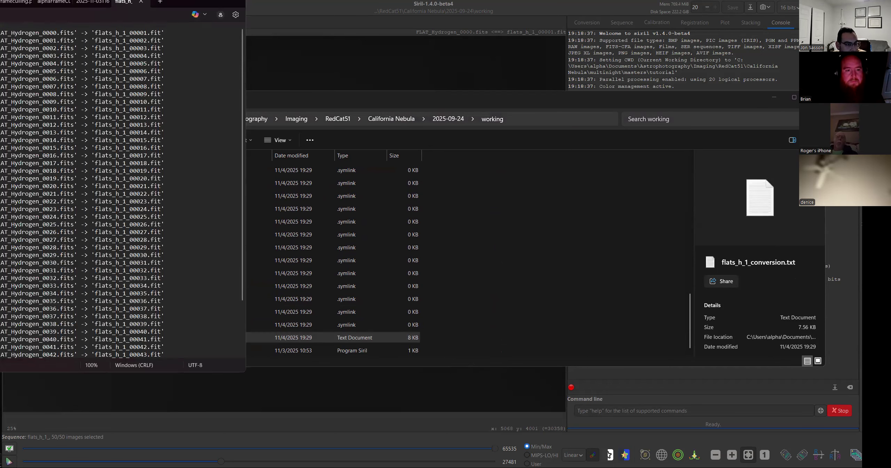
{"action": "left_click_drag", "start_coordinate": [180, 4], "coordinate": [609, 48]}
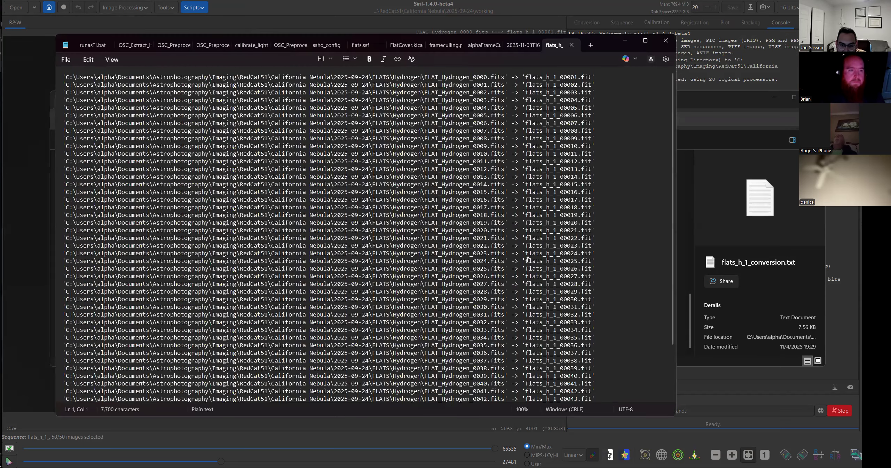
{"action": "left_click_drag", "start_coordinate": [526, 261], "coordinate": [592, 262]}
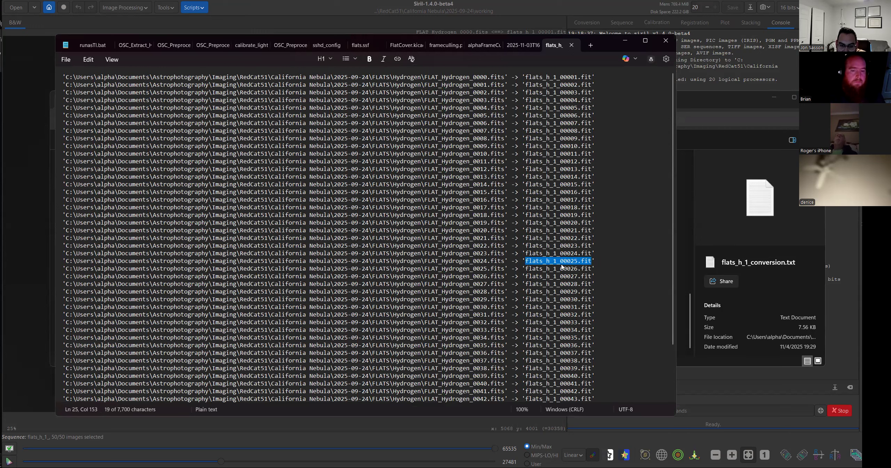
{"action": "key", "text": "Up"}
{"action": "left_click_drag", "start_coordinate": [594, 261], "coordinate": [234, 264]}
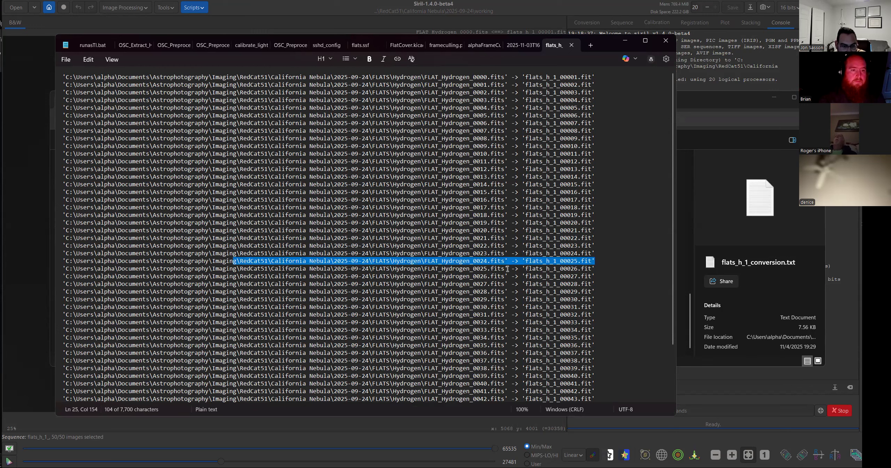
{"action": "left_click", "coordinate": [508, 268]}
{"action": "left_click_drag", "start_coordinate": [506, 261], "coordinate": [425, 261]}
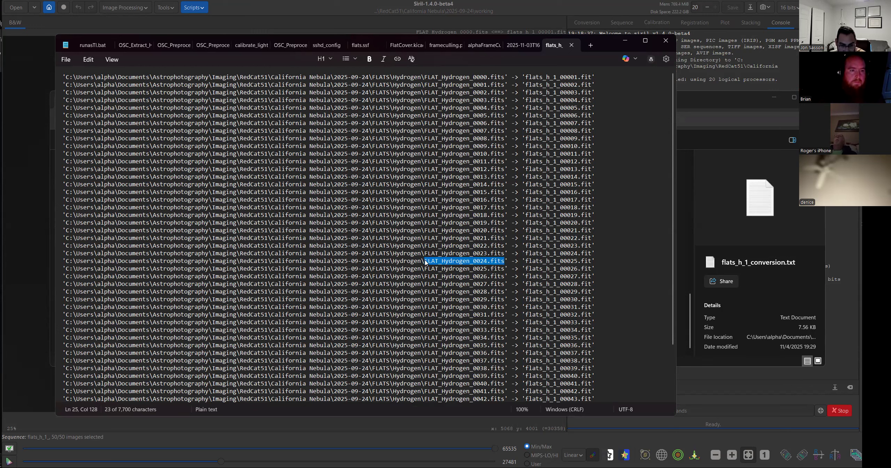
- Read through the rest of the conversion list and compare FLAT_Hydrogen_0031.fits with its converted sequence name
{"action": "scroll", "coordinate": [426, 264], "scroll_direction": "down", "scroll_amount": 3}
{"action": "scroll", "coordinate": [427, 263], "scroll_direction": "up", "scroll_amount": 3}
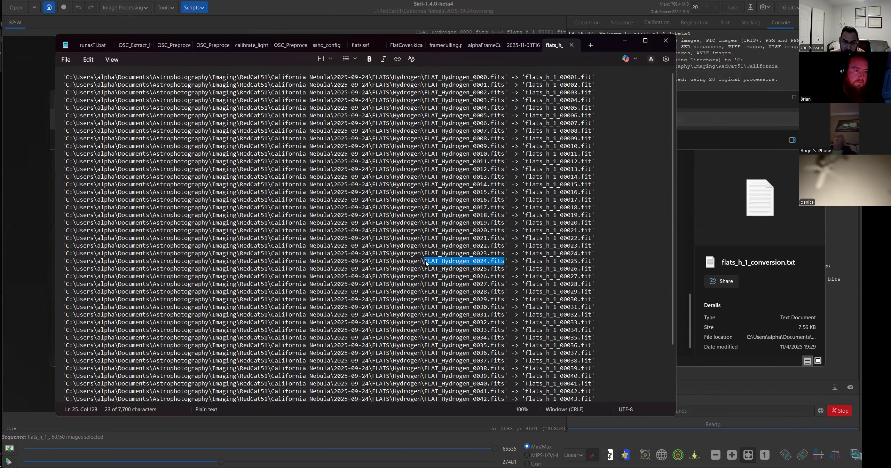
{"action": "left_click", "coordinate": [484, 213]}
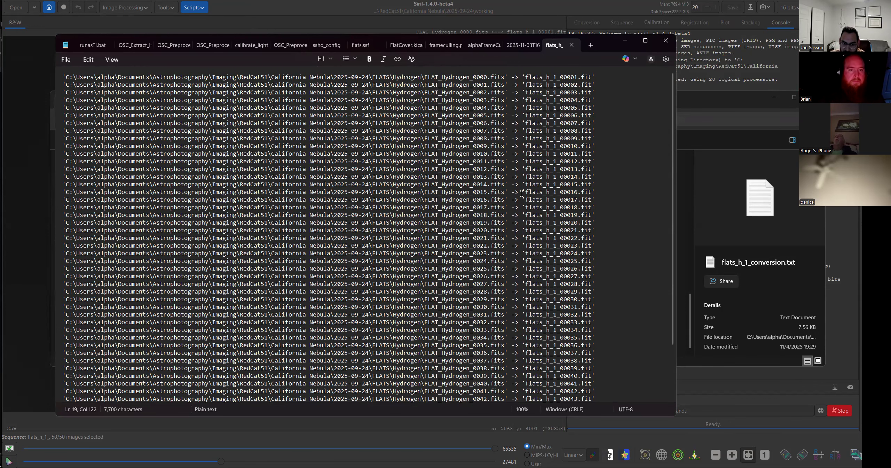
{"action": "scroll", "coordinate": [570, 227], "scroll_direction": "down", "scroll_amount": 1}
{"action": "scroll", "coordinate": [570, 227], "scroll_direction": "down", "scroll_amount": 3}
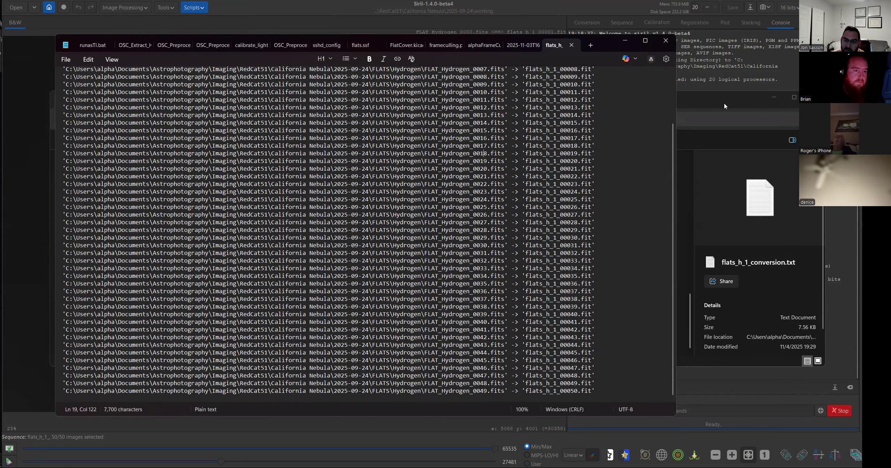
{"action": "left_click", "coordinate": [523, 192]}
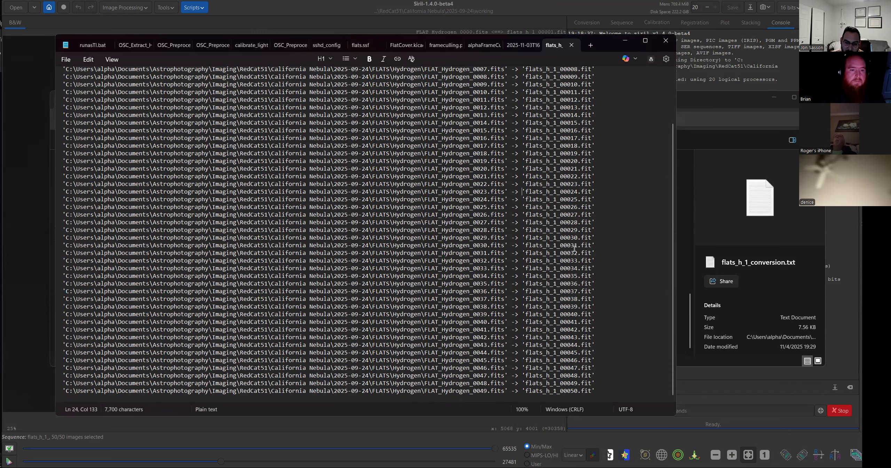
{"action": "left_click_drag", "start_coordinate": [526, 252], "coordinate": [581, 258]}
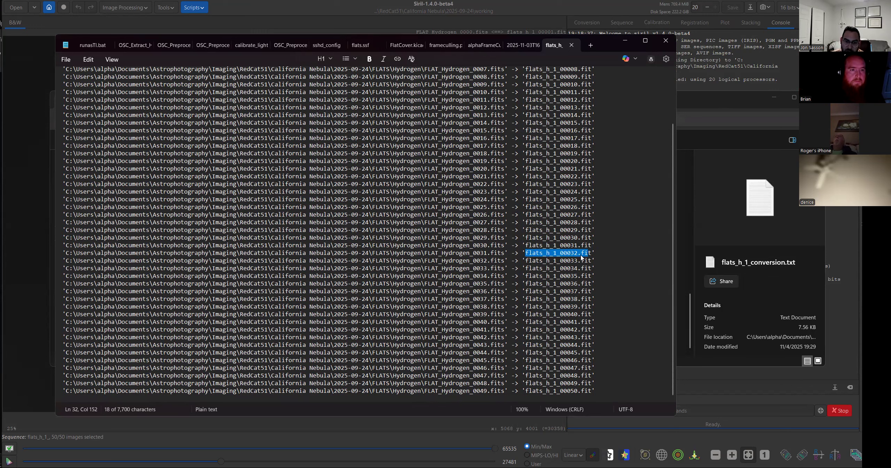
{"action": "left_click_drag", "start_coordinate": [499, 254], "coordinate": [438, 253]}
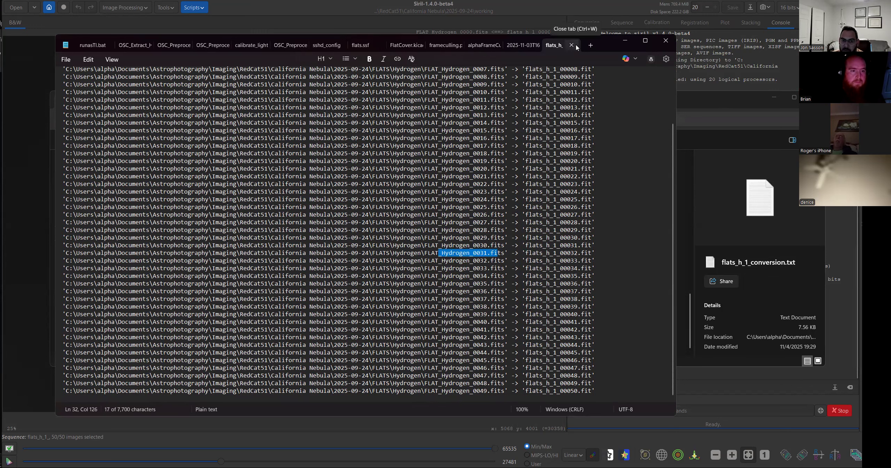
- Return to Siril and check which sequence is selected
{"action": "left_click", "coordinate": [693, 102]}
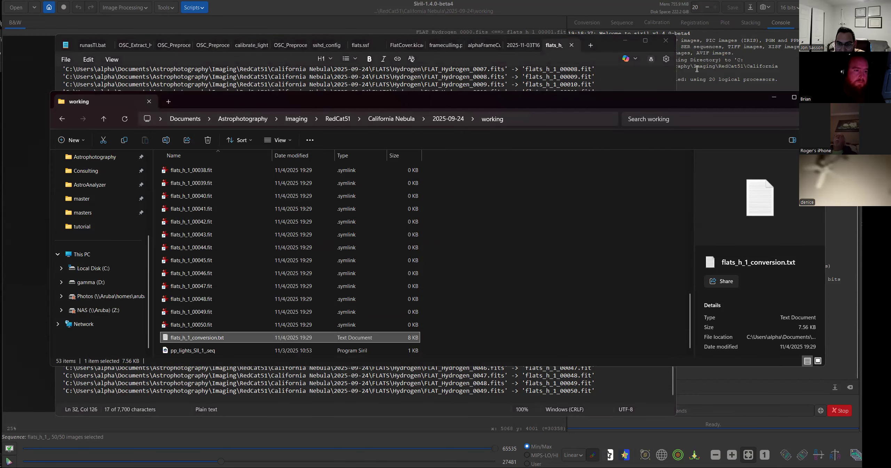
{"action": "left_click", "coordinate": [606, 29]}
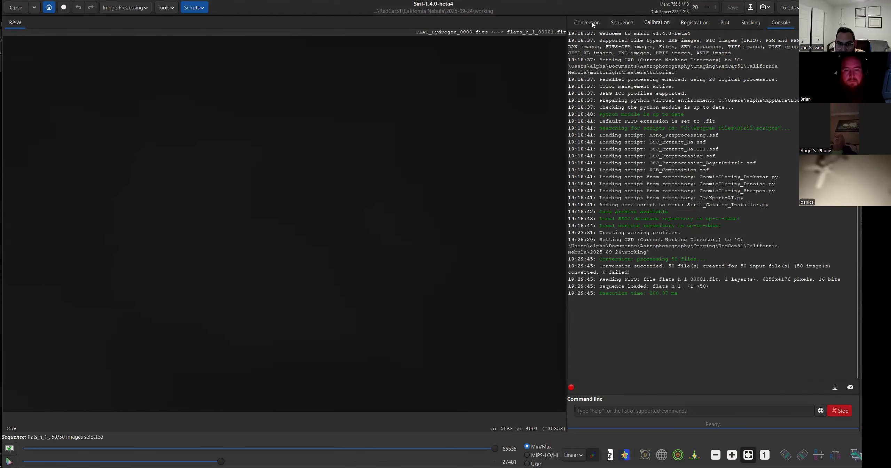
{"action": "left_click", "coordinate": [621, 23]}
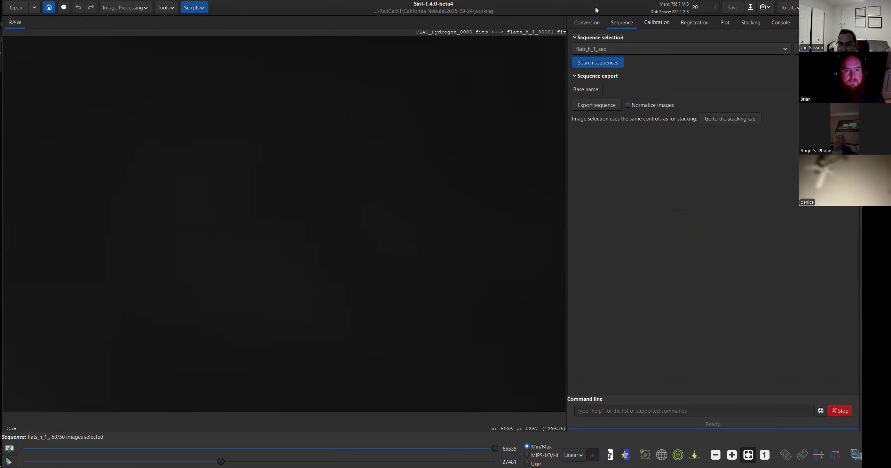
- Enable bias use in the calibration settings and try calibrating the hydrogen flats with the synthetic offset =8*OFFSET
{"action": "left_click", "coordinate": [656, 25]}
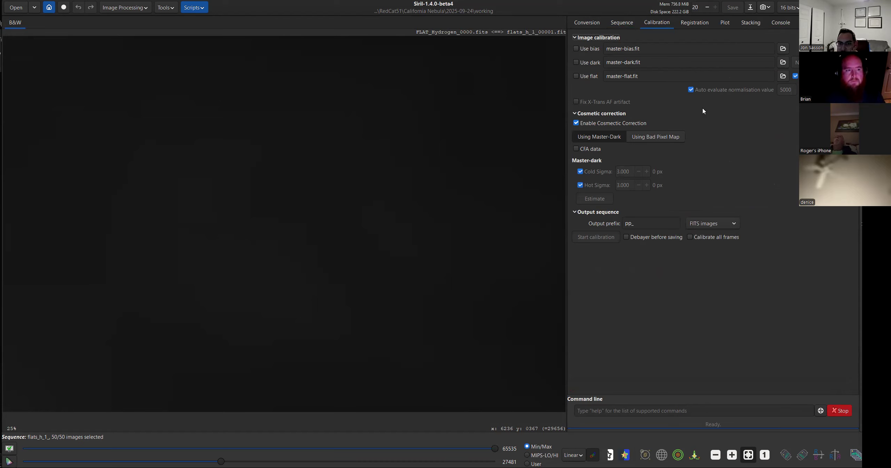
{"action": "left_click", "coordinate": [576, 49]}
{"action": "left_click_drag", "start_coordinate": [658, 49], "coordinate": [535, 55]}
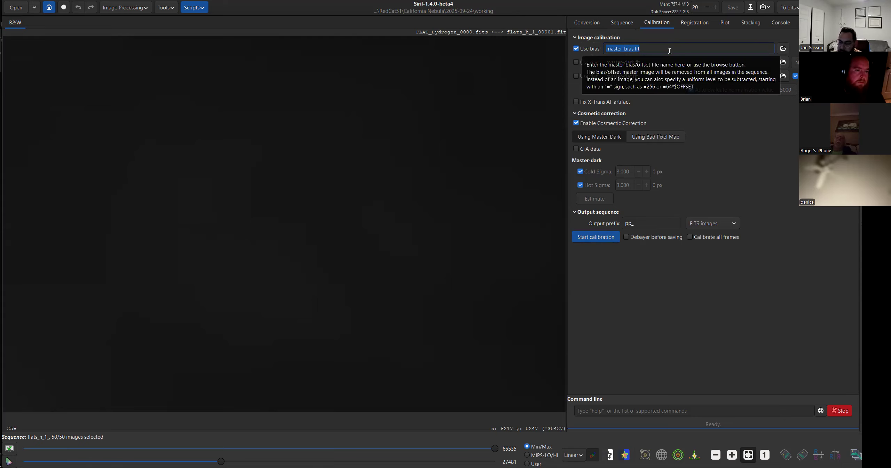
{"action": "key", "text": "BackSpace"}
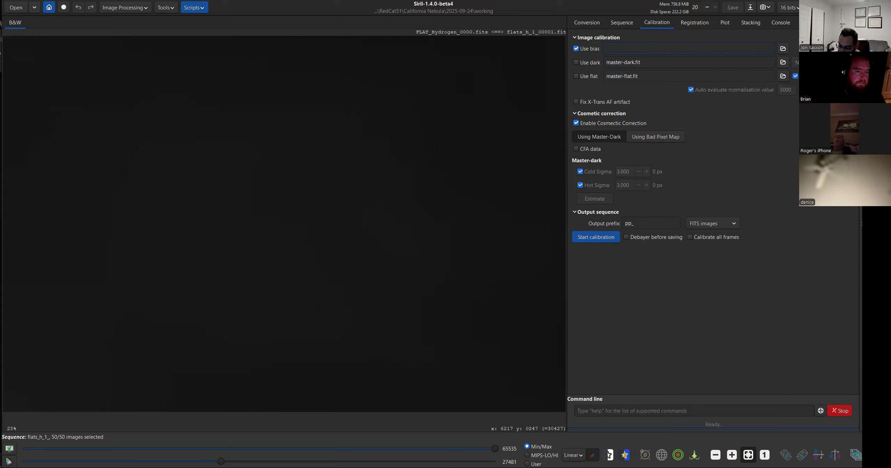
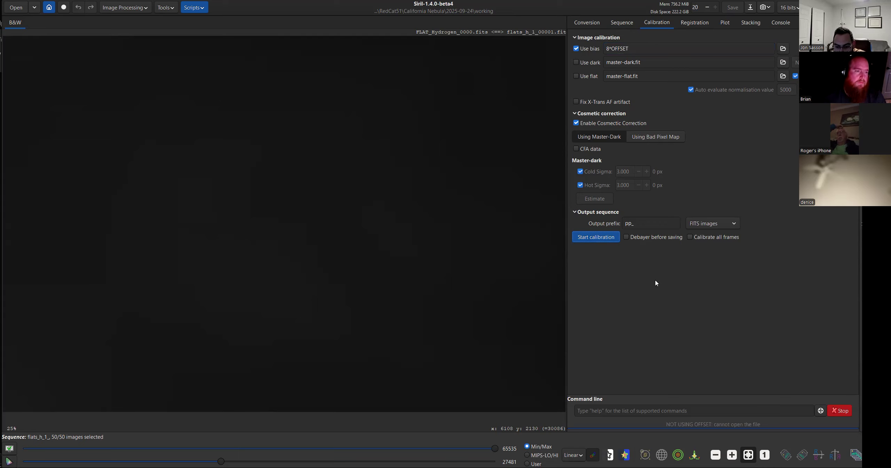
{"action": "left_click", "coordinate": [607, 48]}
{"action": "type", "text": "="}
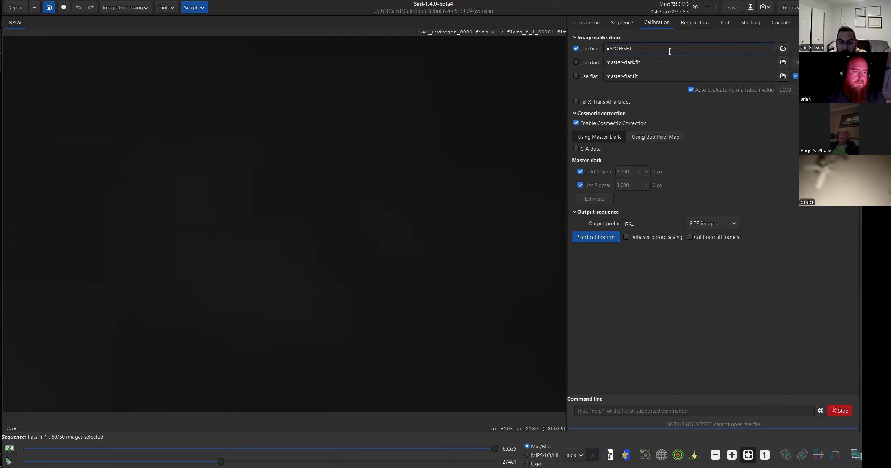
{"action": "left_click", "coordinate": [599, 239]}
- Correct the bias expression to =8*$OFFSET, calibrate the hydrogen flats with prefix pp_, and check the selected sequence
{"action": "left_click", "coordinate": [616, 49]}
{"action": "type", "text": "$"}
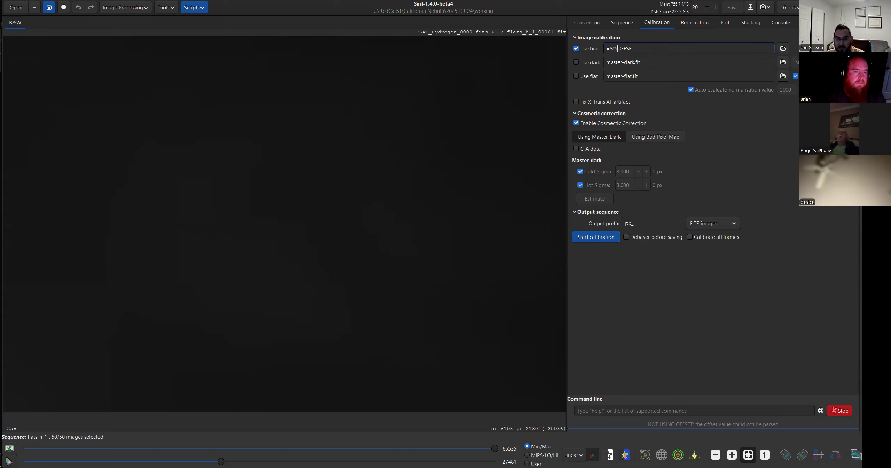
{"action": "left_click", "coordinate": [611, 239]}
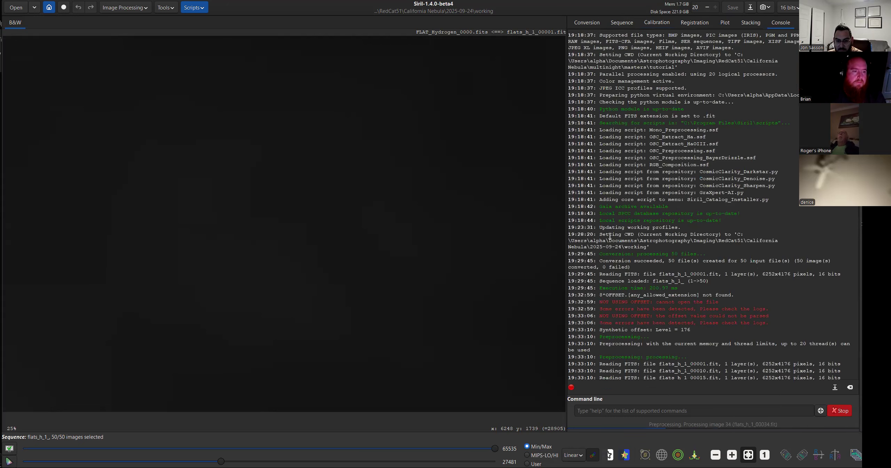
{"action": "left_click", "coordinate": [613, 23]}
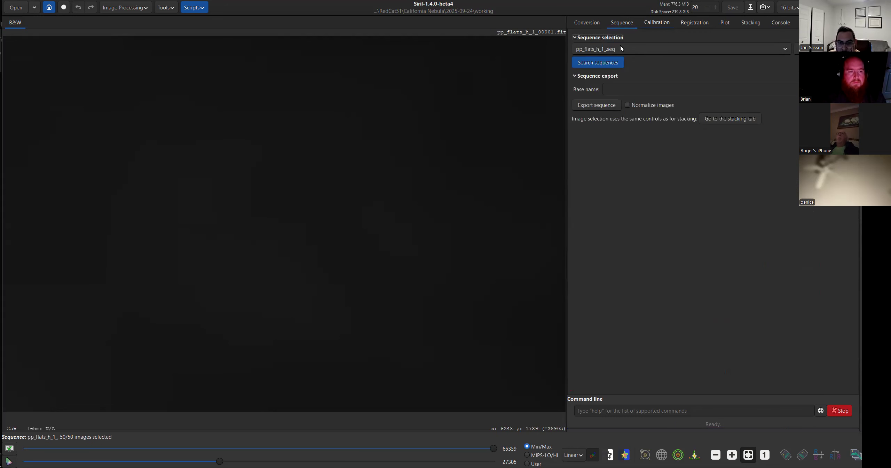
- Calibrate the pp_flats_h_1_ sequence with the synthetic bias =8*$OFFSET and prefix pp_, and read the end of the console log
{"action": "left_click", "coordinate": [649, 23]}
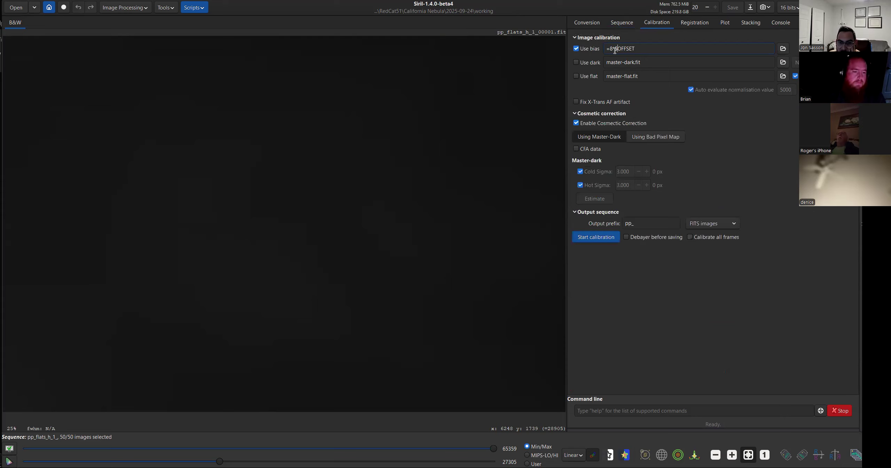
{"action": "left_click_drag", "start_coordinate": [615, 49], "coordinate": [649, 50]}
{"action": "left_click", "coordinate": [651, 50]}
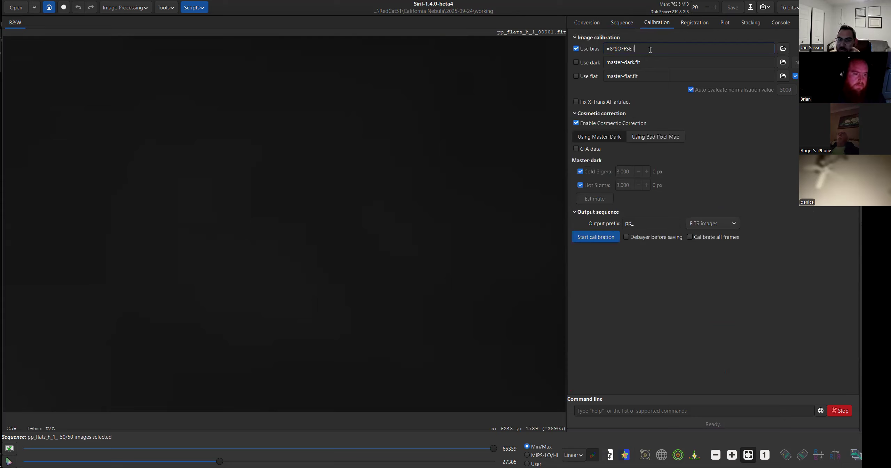
{"action": "left_click_drag", "start_coordinate": [636, 49], "coordinate": [619, 50]}
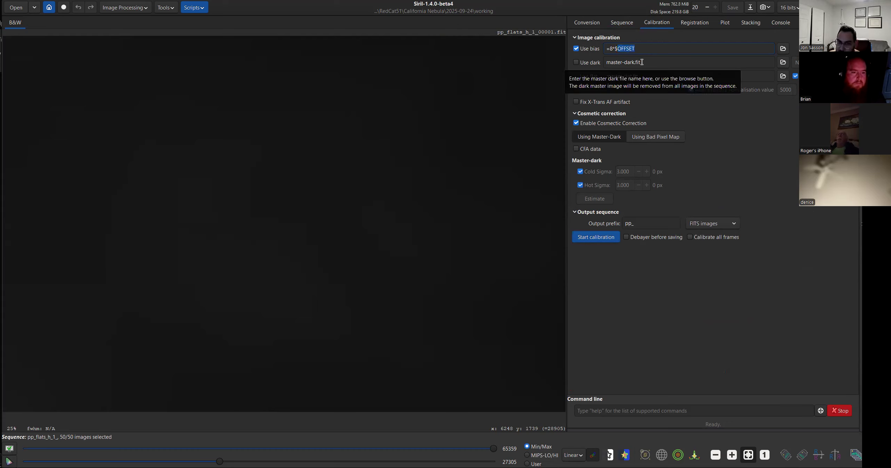
{"action": "left_click", "coordinate": [646, 51]}
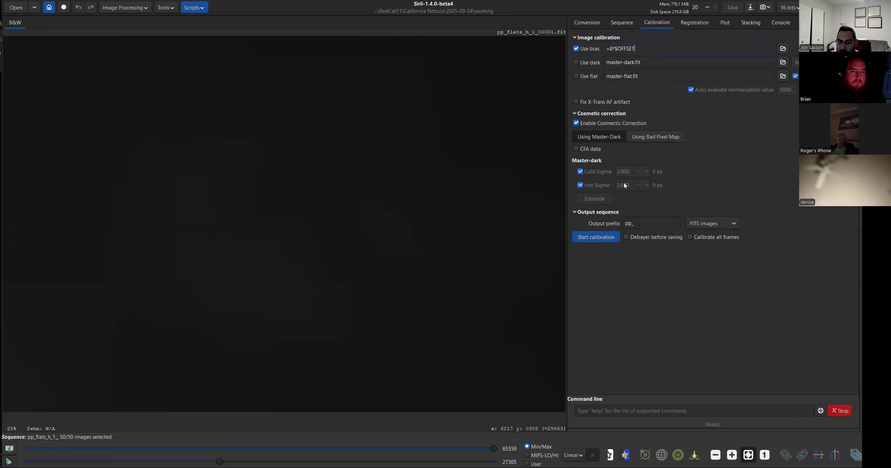
{"action": "left_click", "coordinate": [595, 238]}
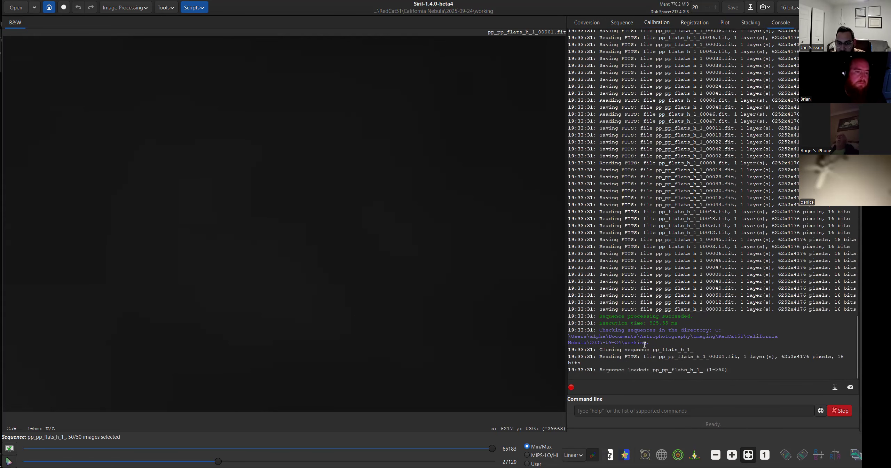
{"action": "left_click_drag", "start_coordinate": [602, 314], "coordinate": [644, 349]}
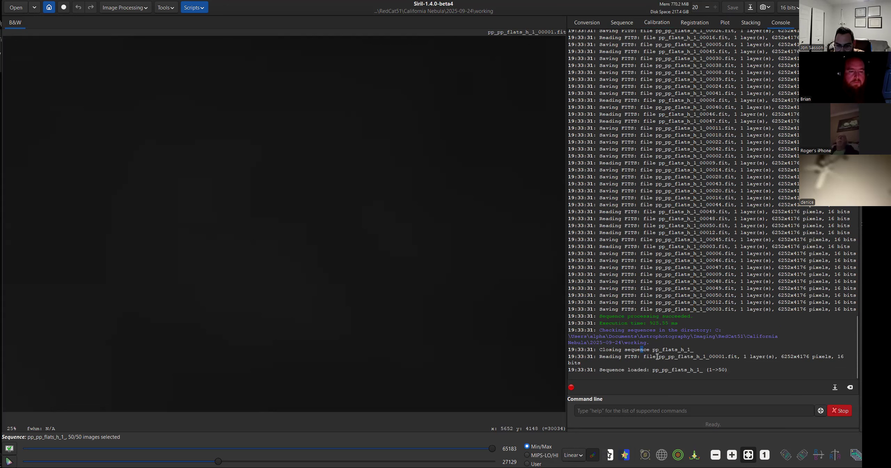
- Load flats_h_1_seq as the active sequence and return to the calibration settings
{"action": "left_click", "coordinate": [627, 21]}
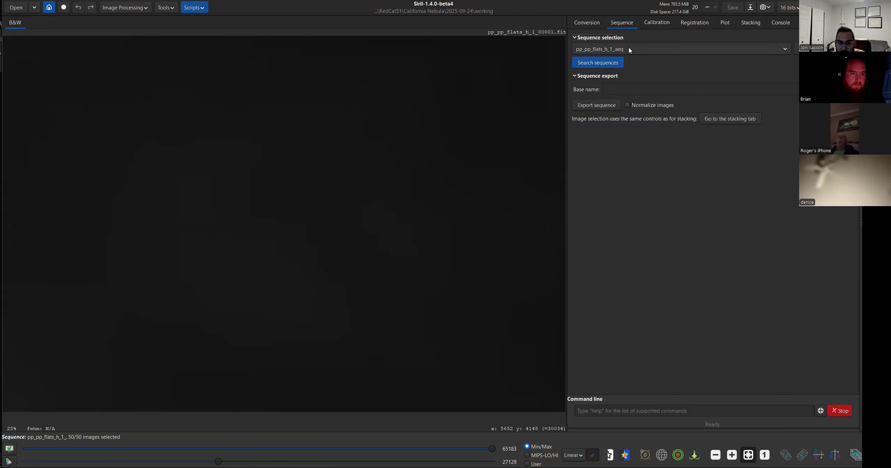
{"action": "left_click", "coordinate": [630, 49]}
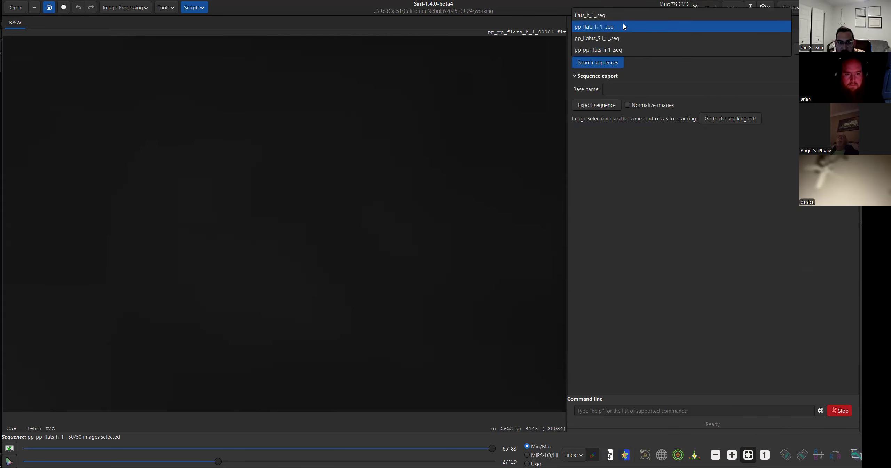
{"action": "left_click", "coordinate": [627, 15]}
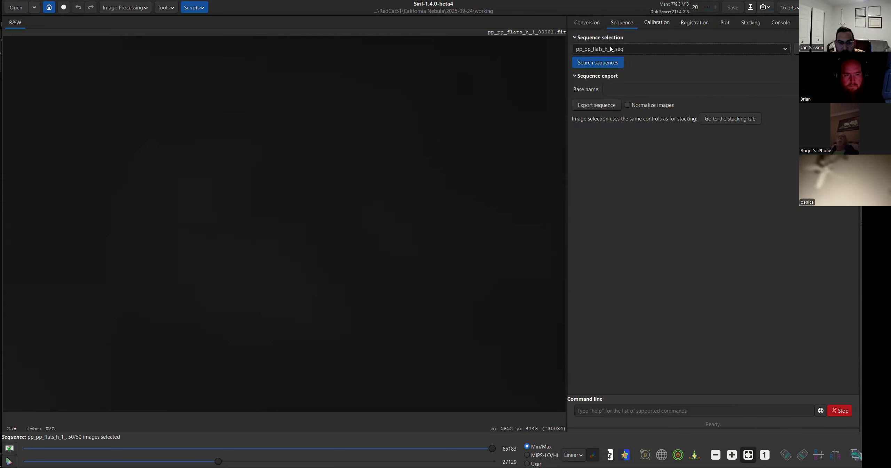
{"action": "left_click", "coordinate": [665, 23]}
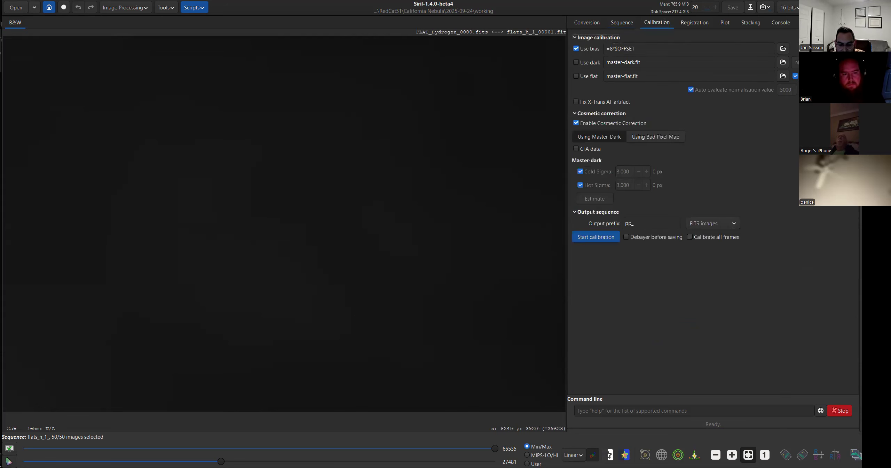
- Switch to the working folder in File Explorer and examine where the linked flats end and the calibrated flats begin
{"action": "mouse_move", "coordinate": [439, 460]}
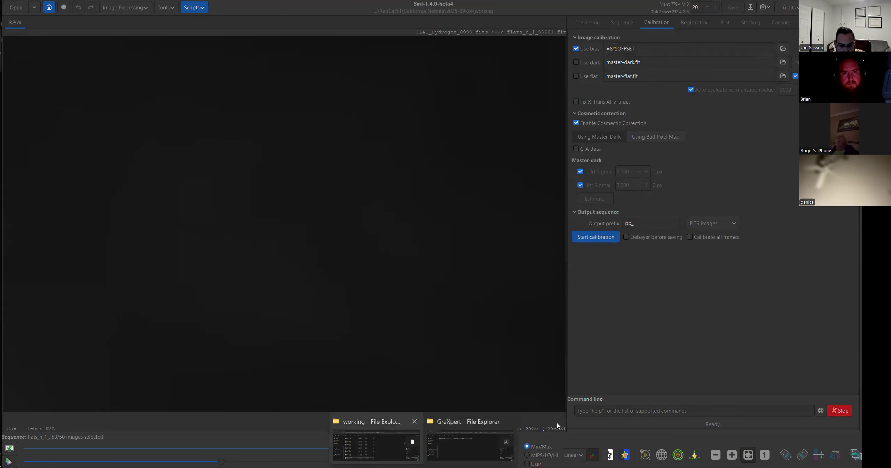
{"action": "left_click", "coordinate": [508, 420]}
{"action": "left_click", "coordinate": [423, 441]}
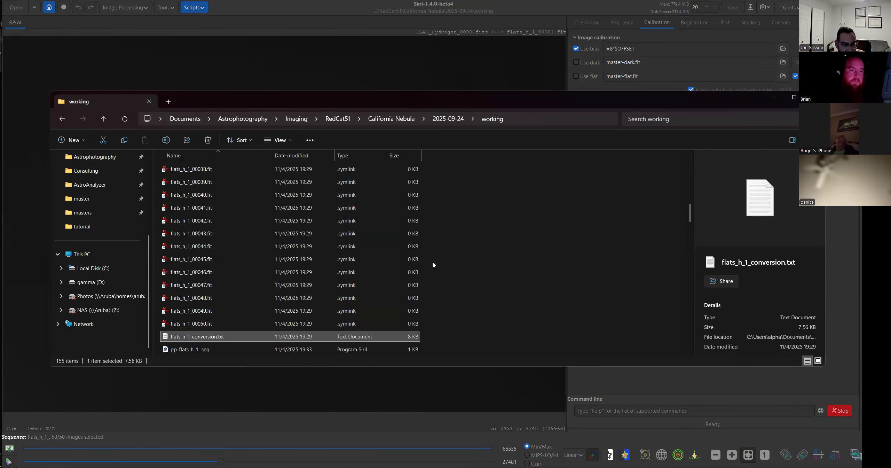
{"action": "scroll", "coordinate": [432, 265], "scroll_direction": "down", "scroll_amount": 5}
{"action": "scroll", "coordinate": [431, 261], "scroll_direction": "up", "scroll_amount": 4}
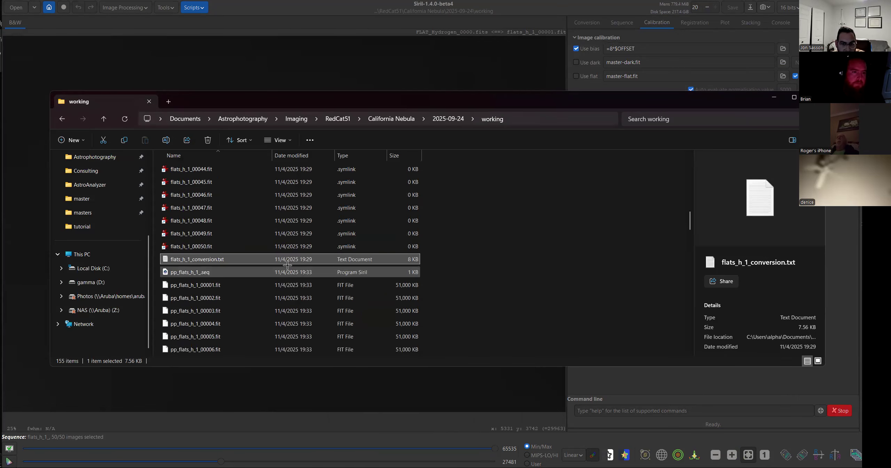
{"action": "left_click_drag", "start_coordinate": [688, 100], "coordinate": [399, 82]}
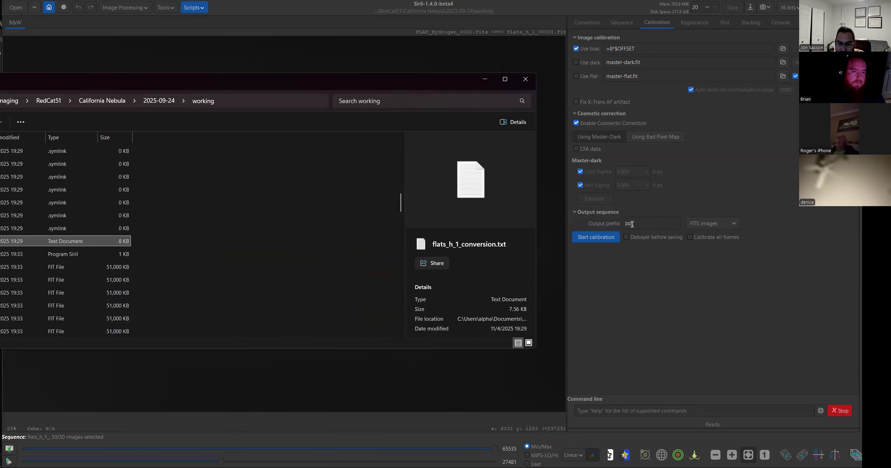
{"action": "left_click_drag", "start_coordinate": [329, 85], "coordinate": [854, 60]}
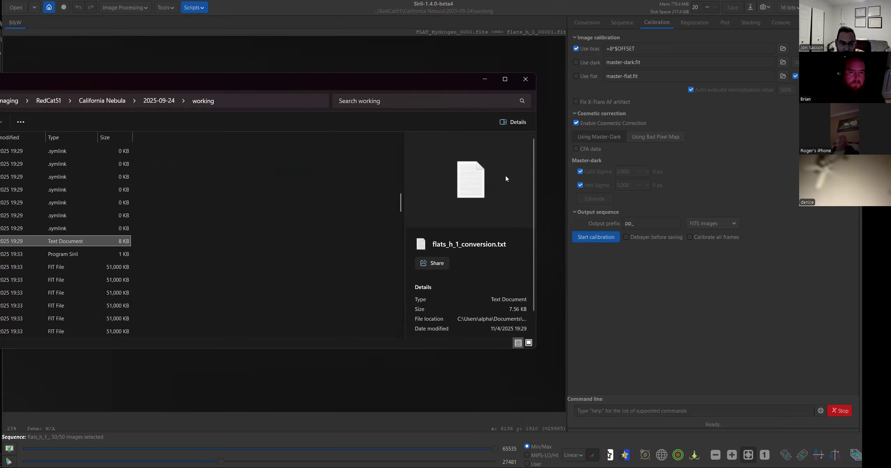
- Compare the flats_h_1 symlinks with the pp_flats_h_1 and pp_pp_flats_h_1 image files in the working folder
{"action": "scroll", "coordinate": [498, 173], "scroll_direction": "up", "scroll_amount": 7}
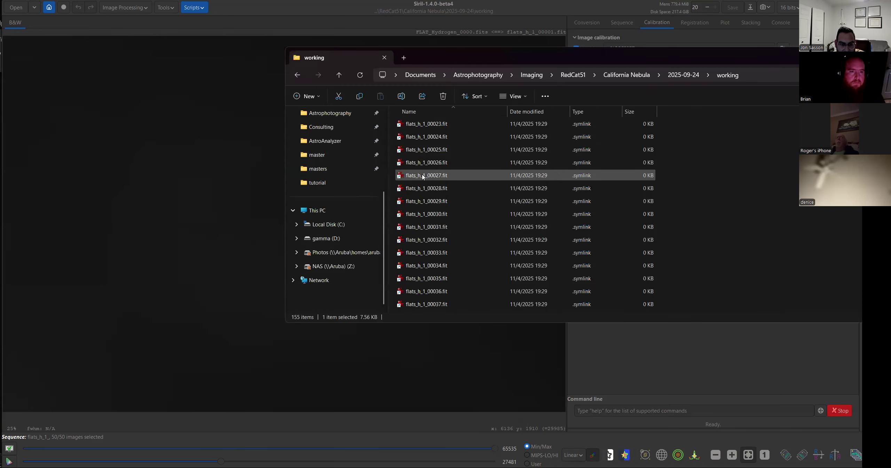
{"action": "scroll", "coordinate": [424, 176], "scroll_direction": "down", "scroll_amount": 8}
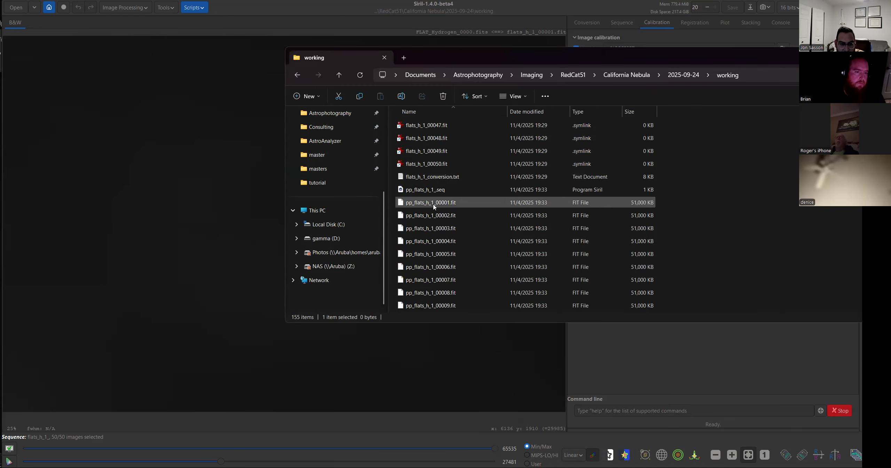
{"action": "left_click", "coordinate": [407, 206]}
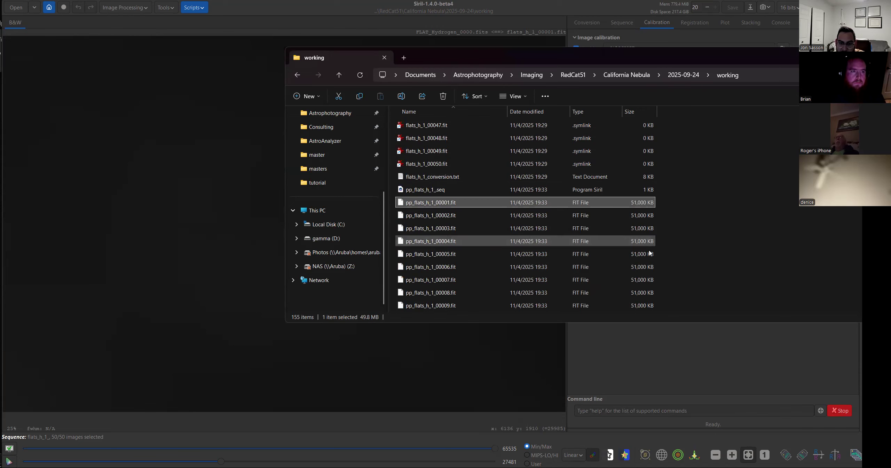
{"action": "scroll", "coordinate": [648, 240], "scroll_direction": "down", "scroll_amount": 3}
{"action": "scroll", "coordinate": [648, 240], "scroll_direction": "down", "scroll_amount": 7}
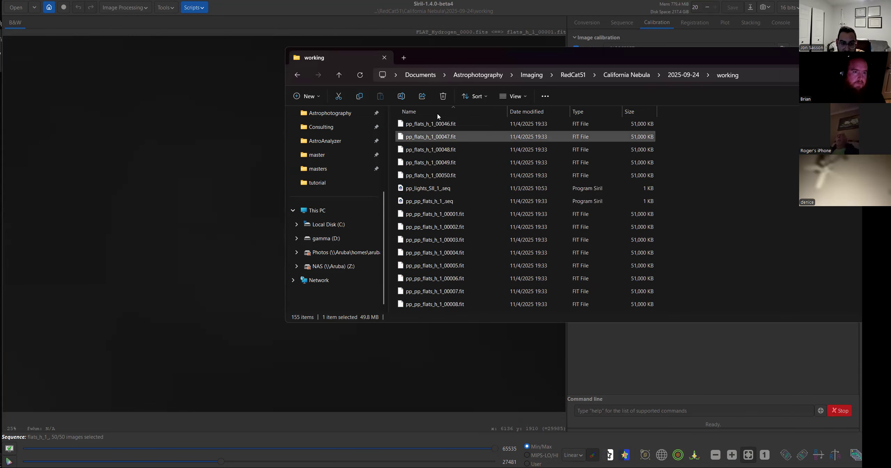
{"action": "scroll", "coordinate": [477, 226], "scroll_direction": "up", "scroll_amount": 8}
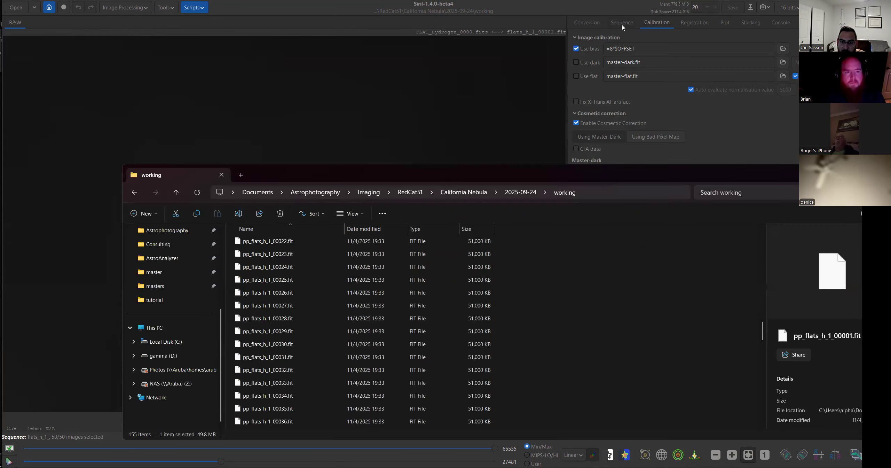
- Return to Siril and load pp_flats_h_1_seq as the active sequence
{"action": "left_click", "coordinate": [622, 23]}
{"action": "left_click", "coordinate": [658, 23]}
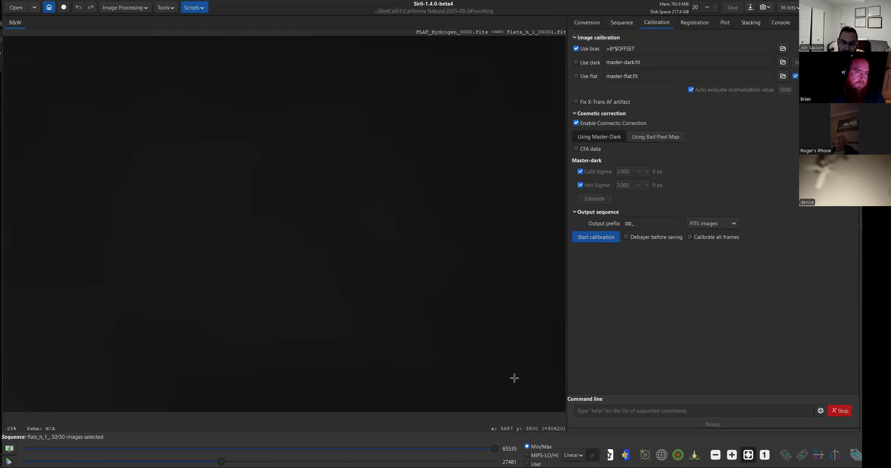
{"action": "left_click", "coordinate": [623, 25]}
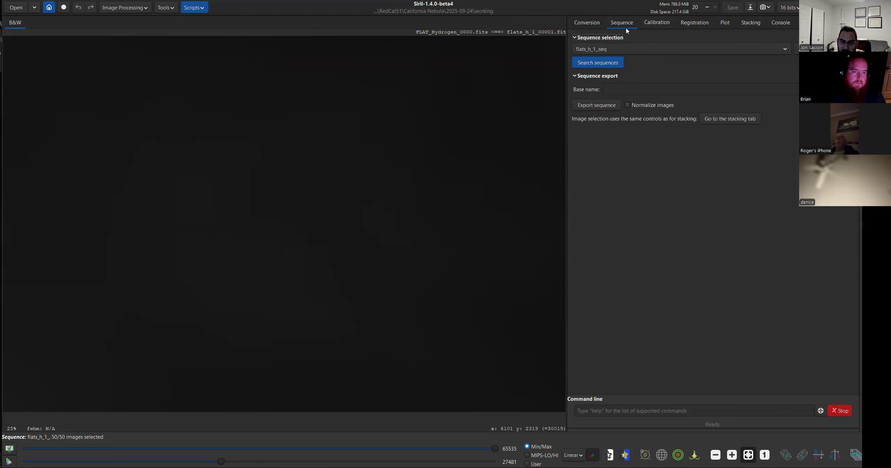
{"action": "left_click", "coordinate": [592, 53]}
{"action": "left_click", "coordinate": [594, 62]}
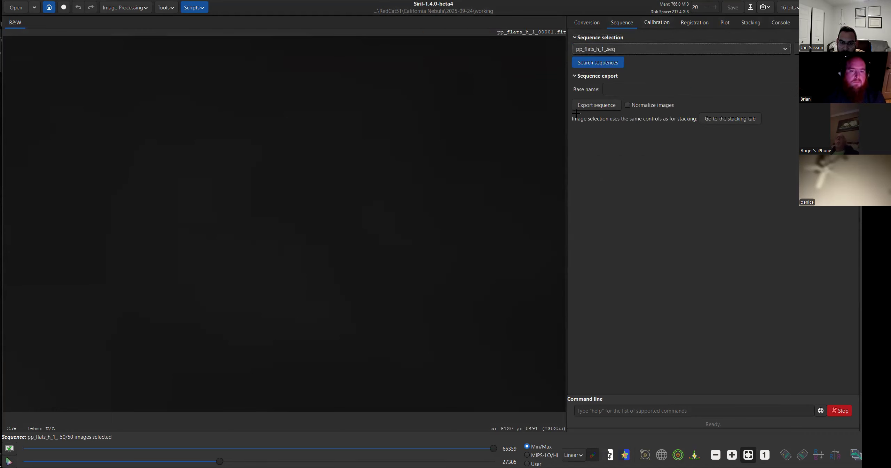
- In File Explorer, permanently delete the pp_pp_flats_h_1_seq file and all pp_pp_flats_h_1 images through 00050 from the working folder
{"action": "key", "text": "alt+Tab"}
{"action": "scroll", "coordinate": [346, 312], "scroll_direction": "down", "scroll_amount": 6}
{"action": "scroll", "coordinate": [346, 314], "scroll_direction": "down", "scroll_amount": 2}
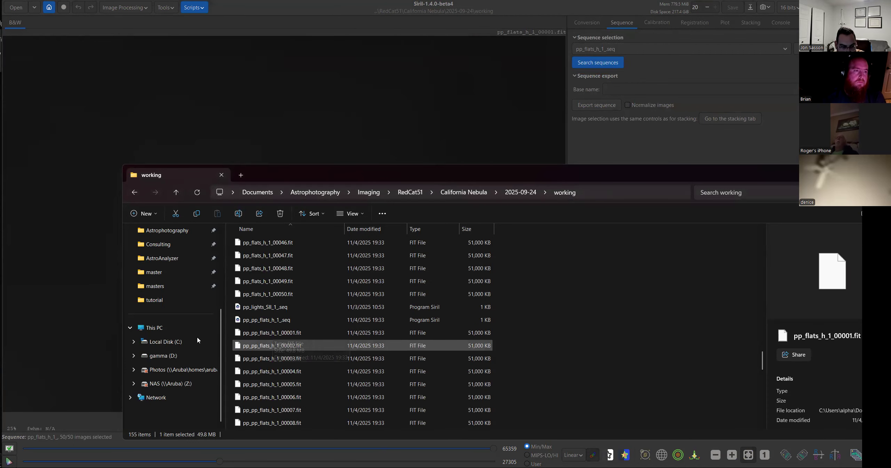
{"action": "left_click", "coordinate": [272, 320]}
{"action": "scroll", "coordinate": [348, 355], "scroll_direction": "down", "scroll_amount": 14}
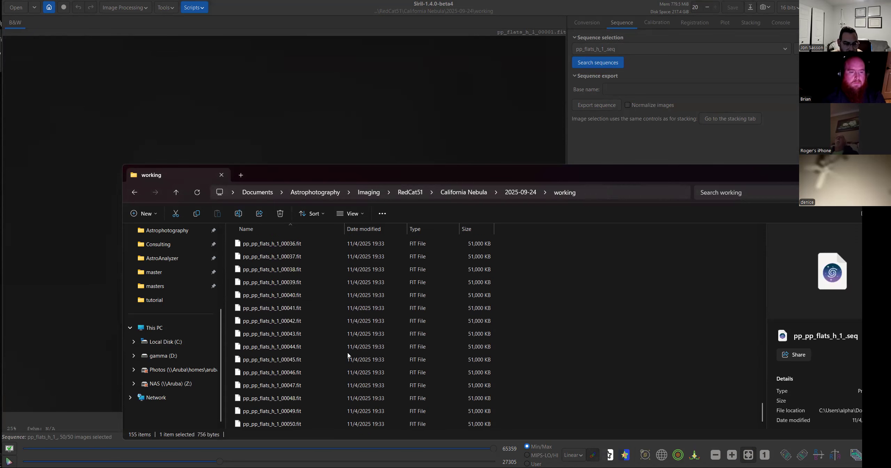
{"action": "left_click", "coordinate": [299, 423], "text": "shift"}
{"action": "key", "text": "shift+Delete"}
{"action": "key", "text": "Return"}
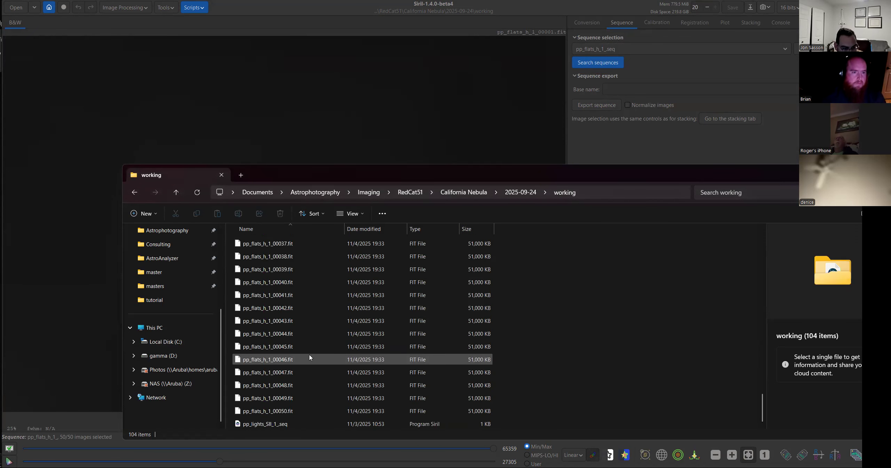
- Delete the leftover pp_lights_SII_1_seq file from the working folder and look over the remaining flats files
{"action": "left_click", "coordinate": [278, 424]}
{"action": "key", "text": "Delete"}
{"action": "scroll", "coordinate": [360, 362], "scroll_direction": "up", "scroll_amount": 13}
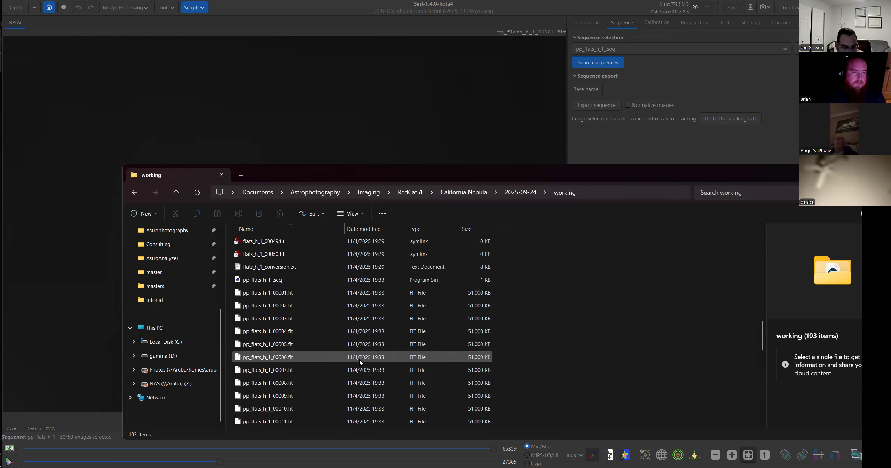
{"action": "scroll", "coordinate": [360, 362], "scroll_direction": "up", "scroll_amount": 2}
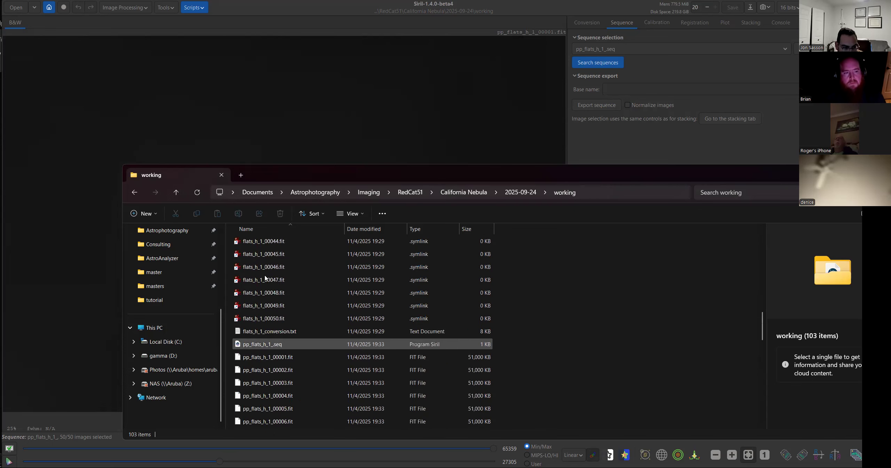
- Return to Siril and review the conversion source list through its last file, FLAT_Hydrogen_0049.fits
{"action": "left_click", "coordinate": [612, 155]}
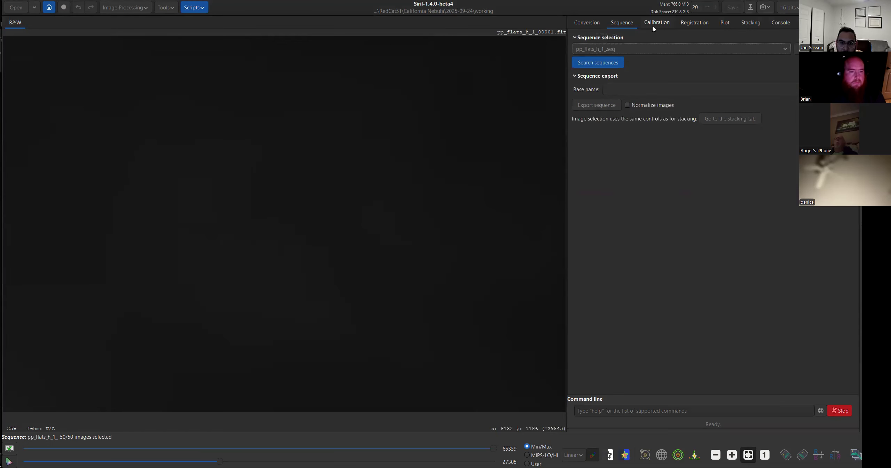
{"action": "left_click", "coordinate": [585, 22]}
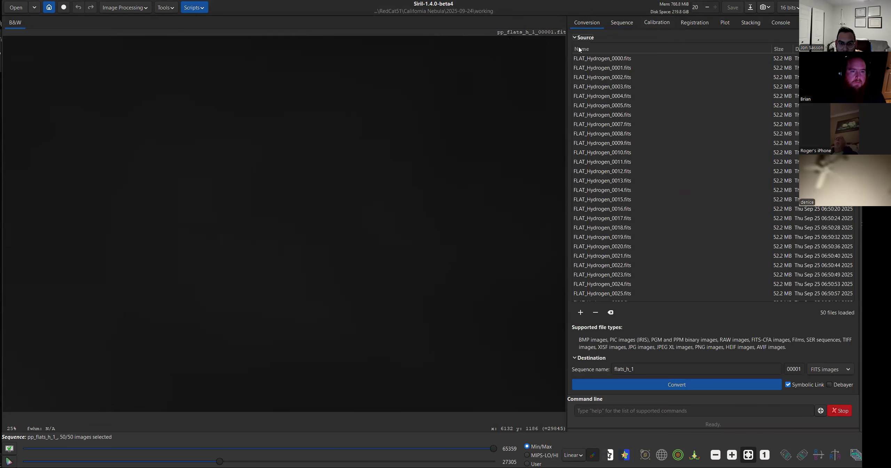
{"action": "scroll", "coordinate": [604, 144], "scroll_direction": "down", "scroll_amount": 8}
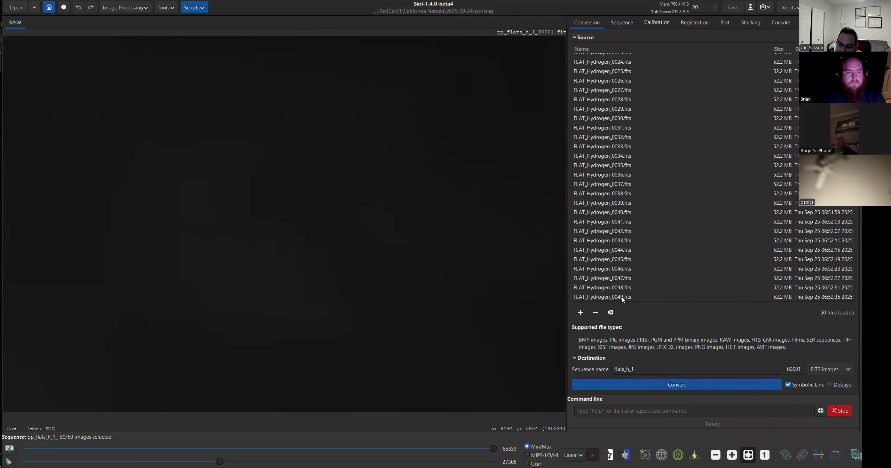
{"action": "left_click", "coordinate": [612, 298]}
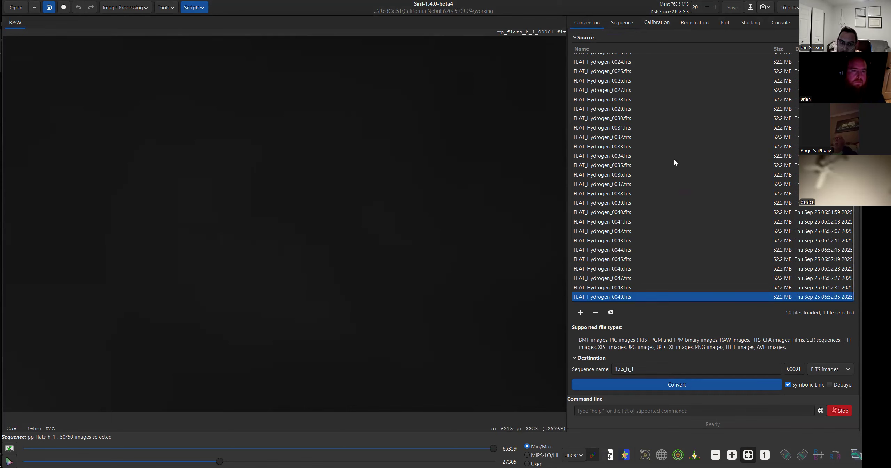
- Review the bias expression in the calibration settings and set the conversion's sequence name to flats_h_3
{"action": "left_click", "coordinate": [657, 23]}
{"action": "left_click", "coordinate": [643, 49]}
{"action": "left_click", "coordinate": [587, 23]}
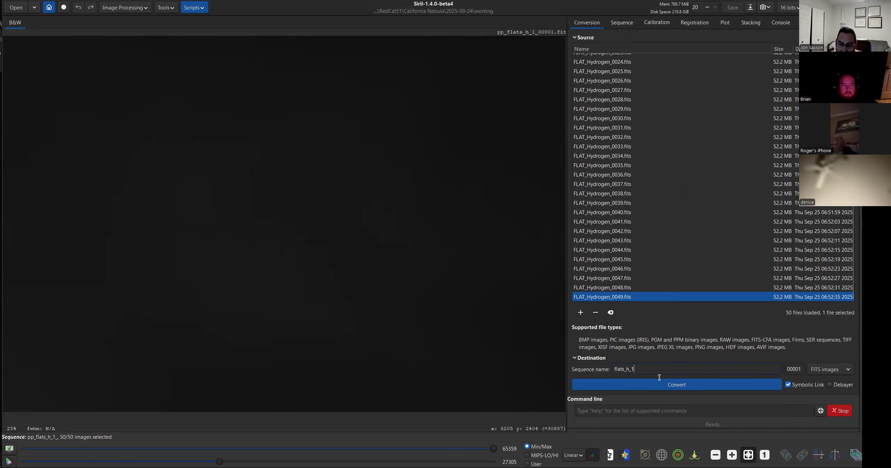
{"action": "key", "text": "BackSpace"}
{"action": "type", "text": "2"}
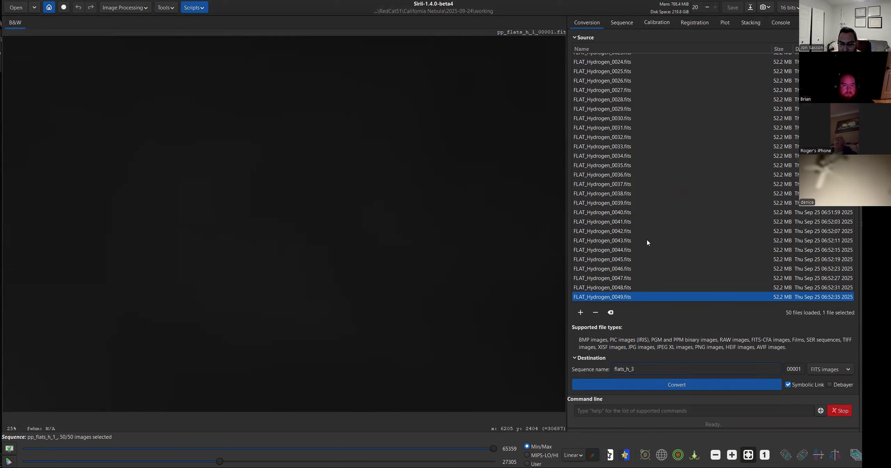
{"action": "left_click", "coordinate": [642, 231]}
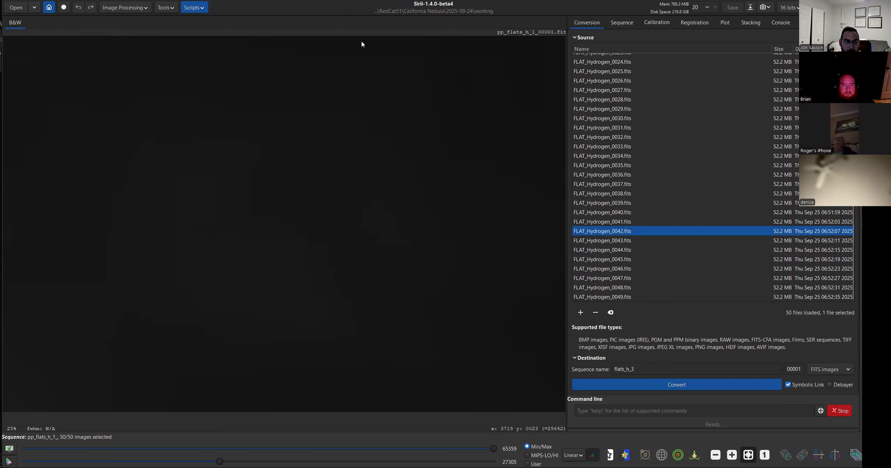
- Open the OSC_Extract_HaOIII.ssf script in the script editor and enlarge the window to show its bias stacking commands
{"action": "left_click", "coordinate": [194, 7]}
{"action": "mouse_move", "coordinate": [209, 22]}
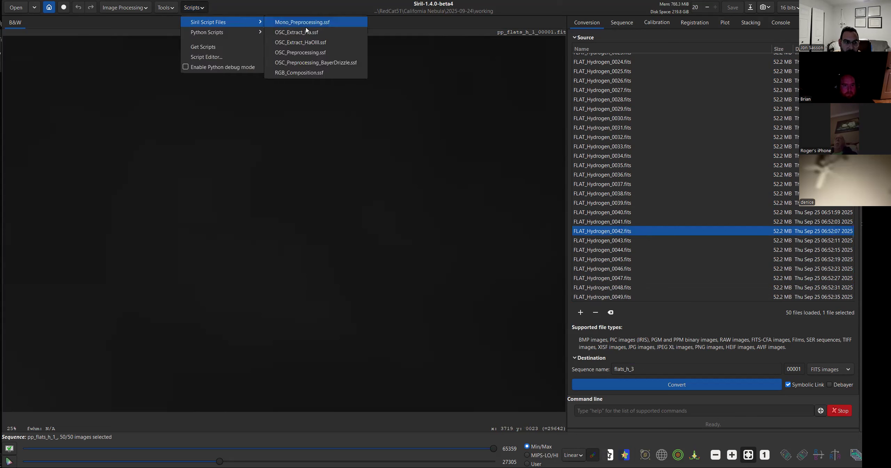
{"action": "left_click", "coordinate": [317, 46]}
{"action": "left_click_drag", "start_coordinate": [223, 28], "coordinate": [322, 29]}
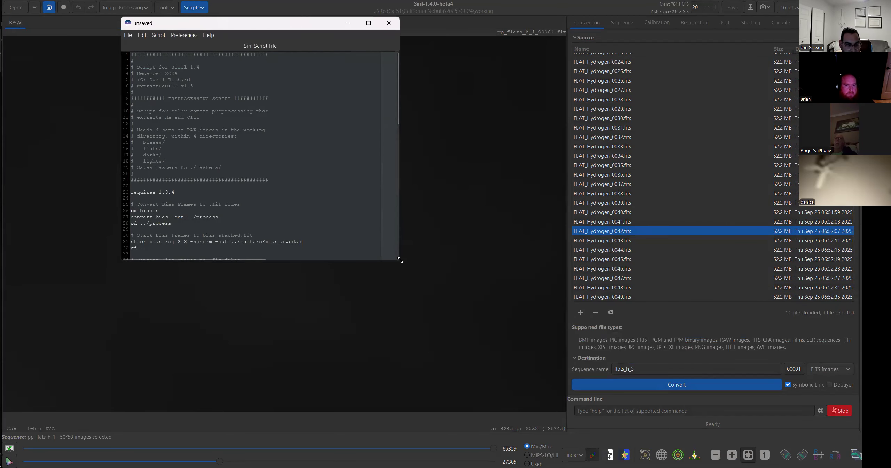
{"action": "left_click_drag", "start_coordinate": [400, 260], "coordinate": [638, 383]}
{"action": "left_click", "coordinate": [242, 241]}
{"action": "left_click", "coordinate": [309, 241]}
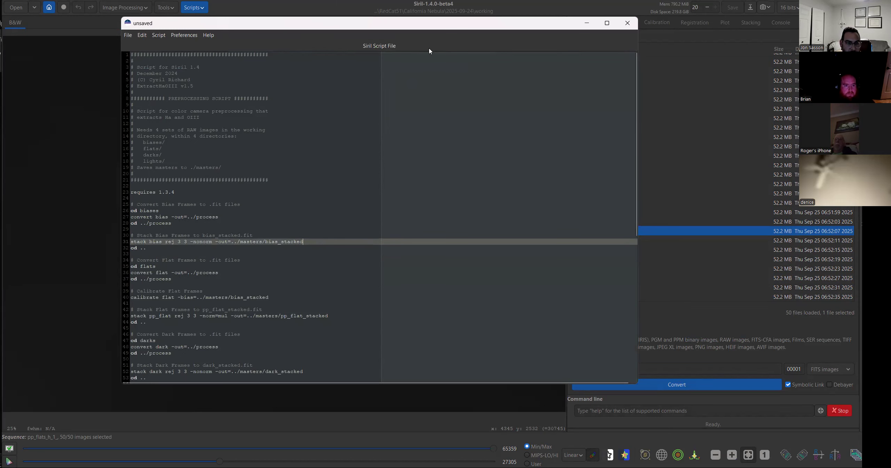
- Examine the script's conversion, calibration and stacking commands for bias, flat, dark and light frames, and close the editor
{"action": "scroll", "coordinate": [274, 144], "scroll_direction": "down", "scroll_amount": 4}
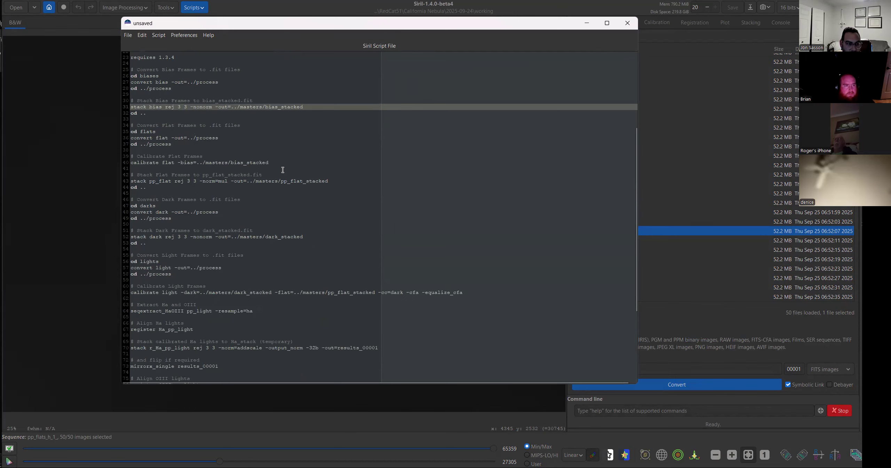
{"action": "scroll", "coordinate": [280, 171], "scroll_direction": "up", "scroll_amount": 3}
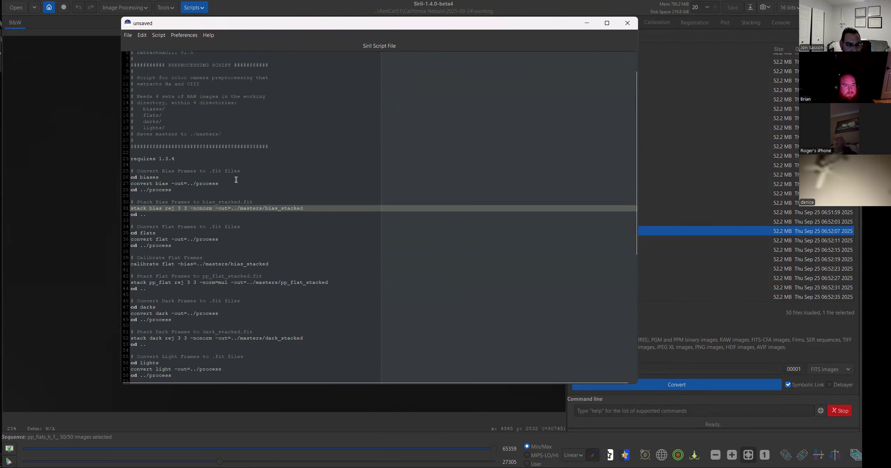
{"action": "left_click_drag", "start_coordinate": [215, 172], "coordinate": [228, 356]}
{"action": "left_click", "coordinate": [209, 350]}
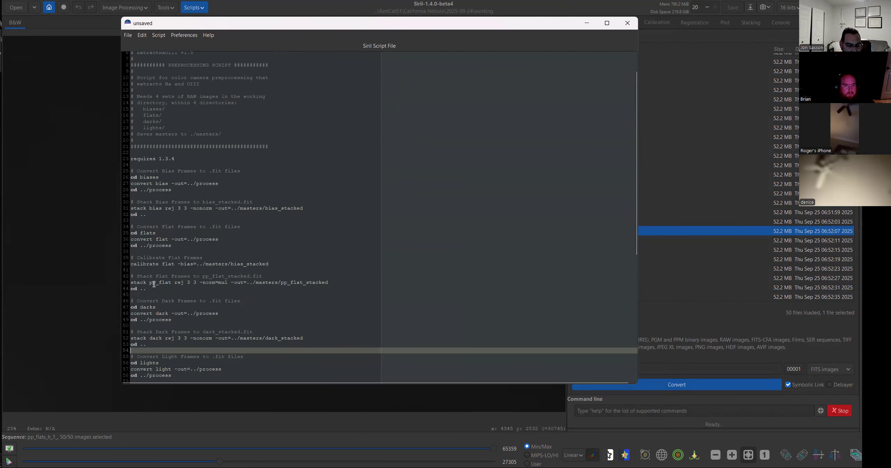
{"action": "scroll", "coordinate": [185, 226], "scroll_direction": "down", "scroll_amount": 4}
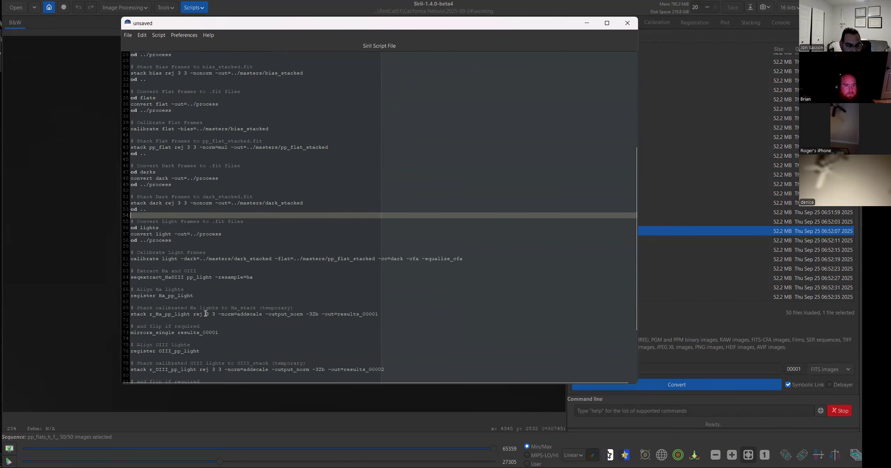
{"action": "scroll", "coordinate": [213, 306], "scroll_direction": "down", "scroll_amount": 2}
{"action": "scroll", "coordinate": [218, 320], "scroll_direction": "up", "scroll_amount": 7}
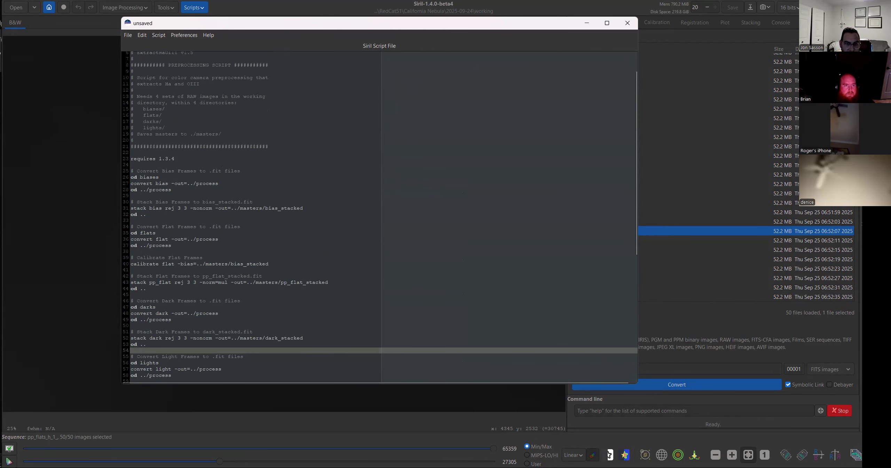
{"action": "left_click", "coordinate": [627, 23]}
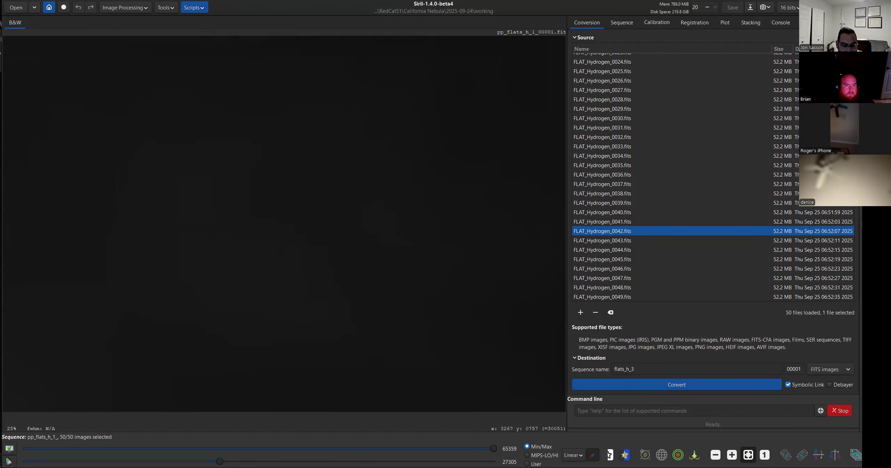
- Switch to File Explorer and look inside the LIGHTS and FLATS folders of the 2025-09-24 session
{"action": "left_click", "coordinate": [49, 7]}
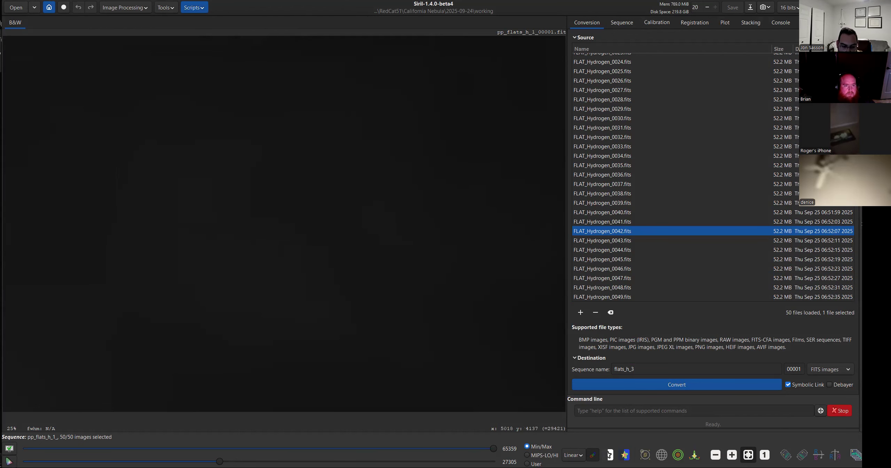
{"action": "left_click", "coordinate": [504, 195]}
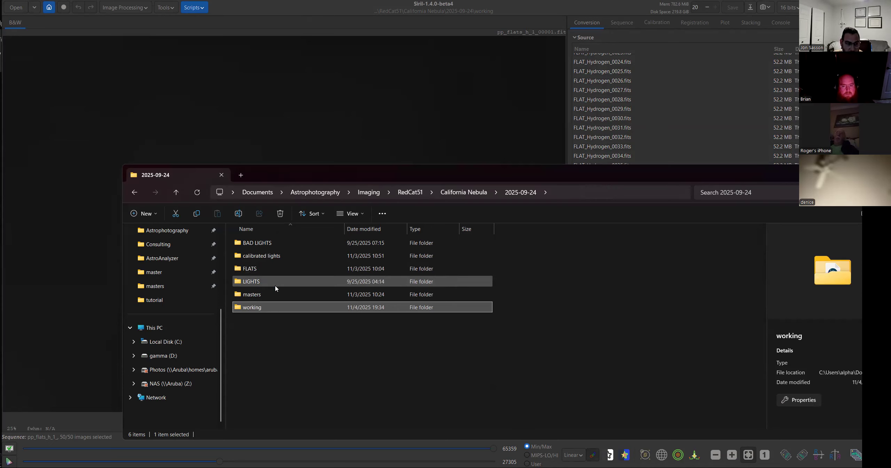
{"action": "mouse_move", "coordinate": [275, 286]}
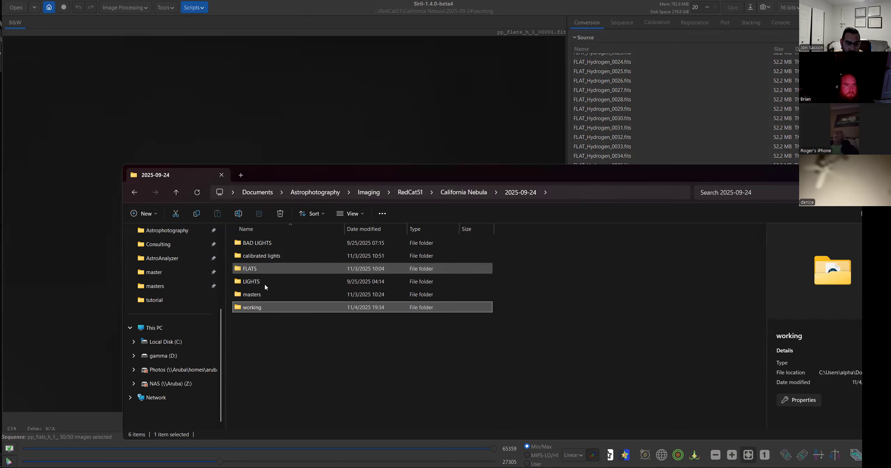
{"action": "left_click", "coordinate": [254, 282]}
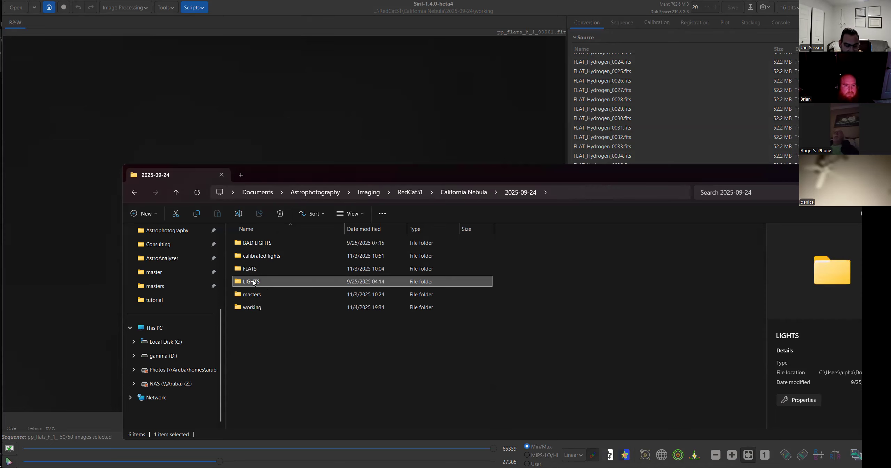
{"action": "double_click", "coordinate": [253, 282]}
{"action": "left_click", "coordinate": [522, 192]}
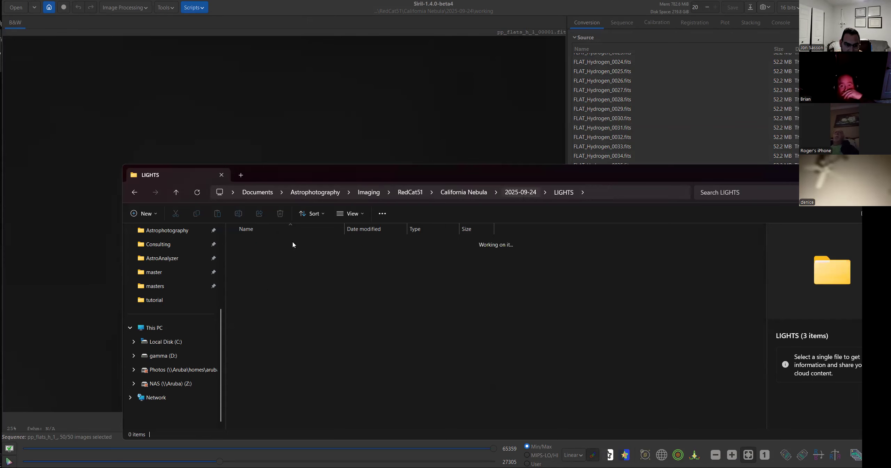
{"action": "left_click", "coordinate": [273, 271]}
{"action": "double_click", "coordinate": [274, 271]}
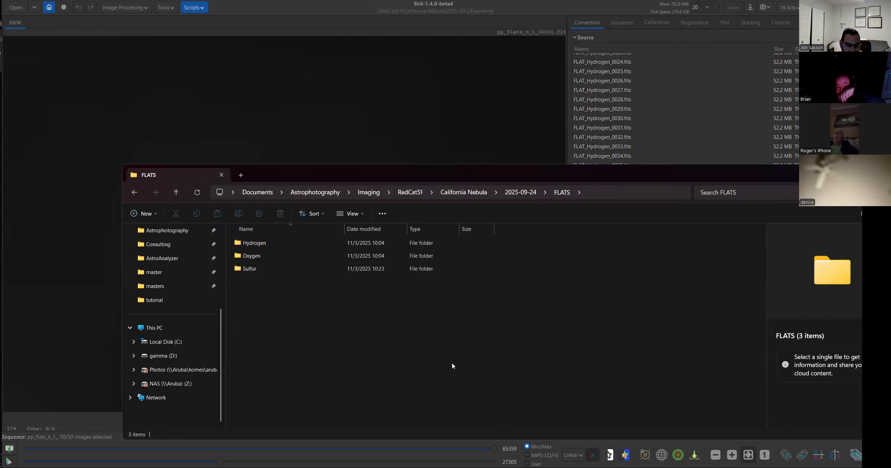
{"action": "left_click", "coordinate": [521, 193]}
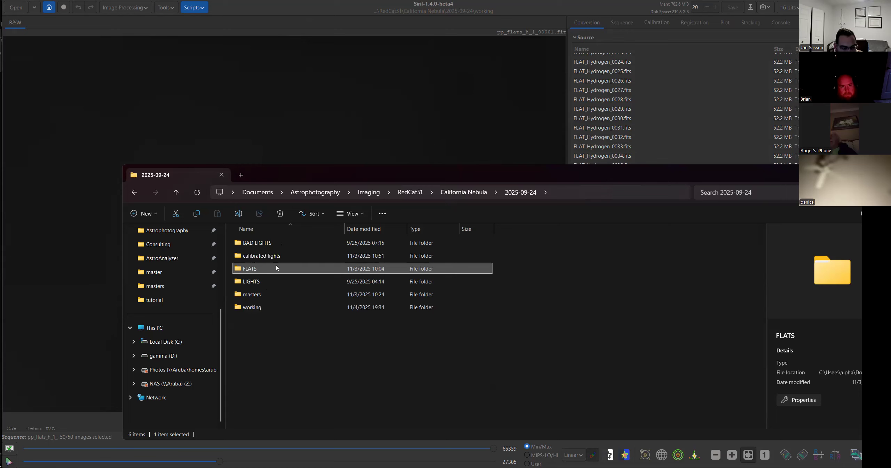
- Look over the Hydrogen subfolder of LIGHTS, go back to the 2025-09-24 folder and return to Siril
{"action": "mouse_move", "coordinate": [268, 286]}
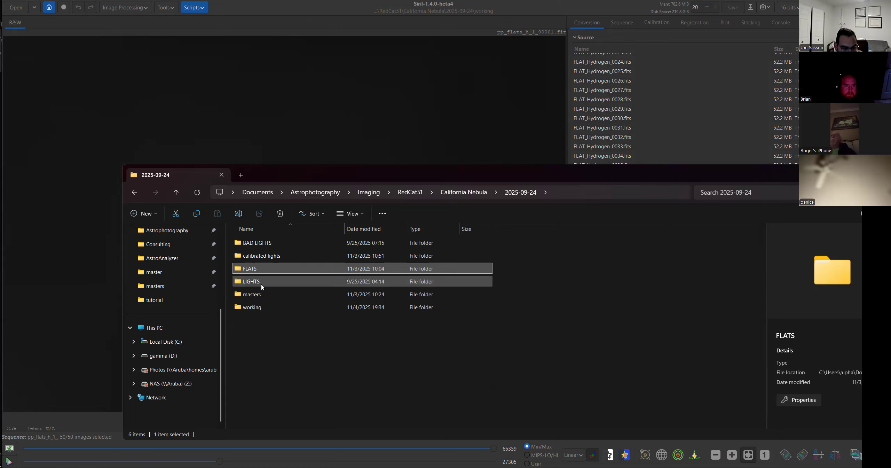
{"action": "left_click", "coordinate": [262, 282]}
{"action": "double_click", "coordinate": [262, 282]}
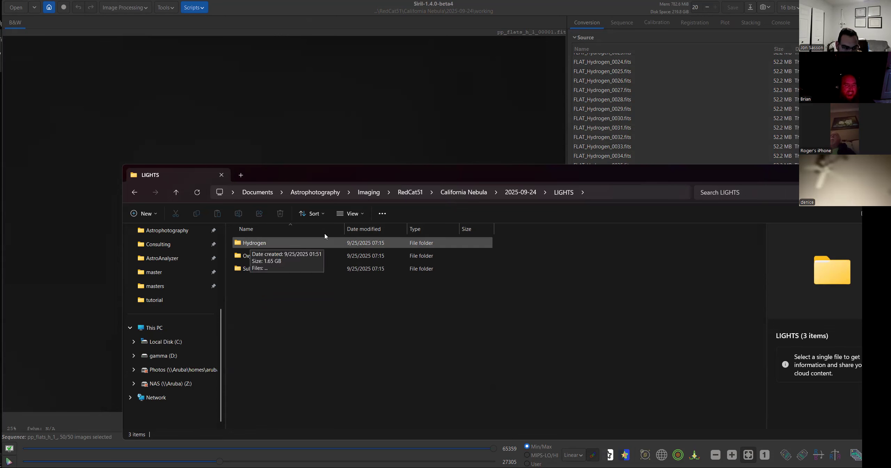
{"action": "double_click", "coordinate": [314, 244]}
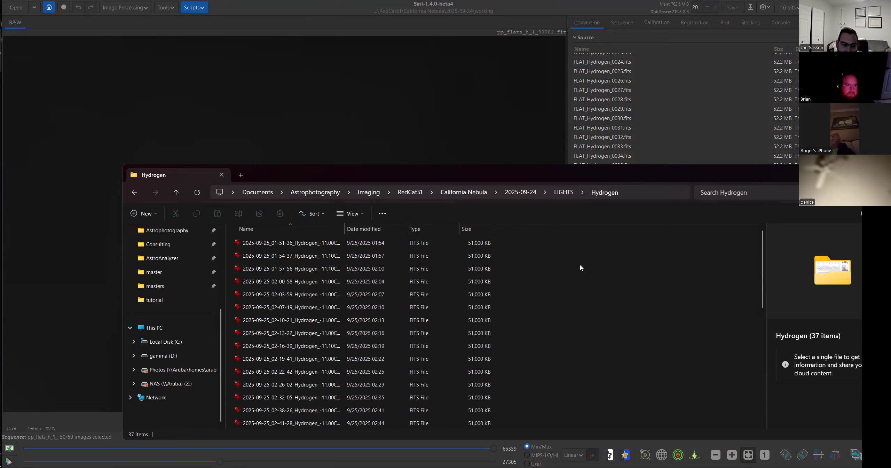
{"action": "key", "text": "alt+Left"}
{"action": "key", "text": "alt+Left"}
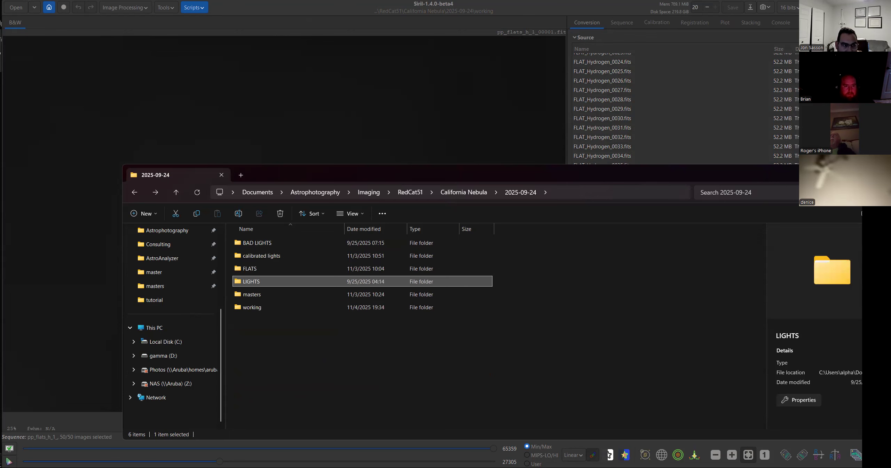
{"action": "left_click", "coordinate": [234, 59]}
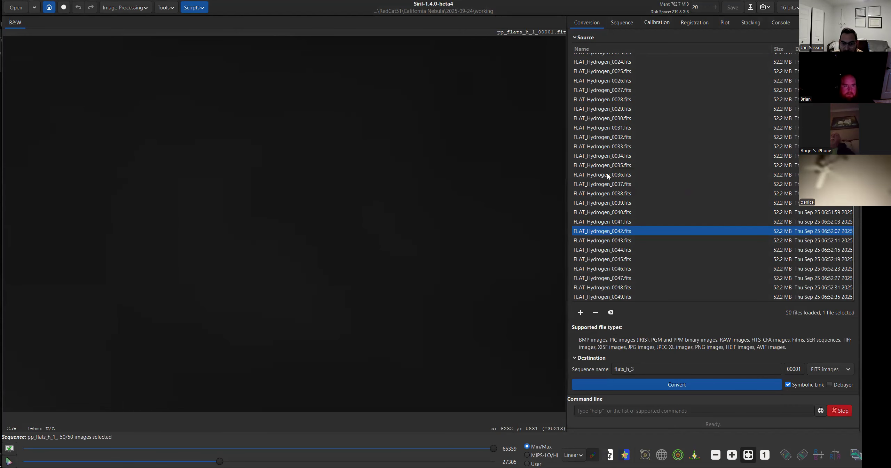
- Review the hydrogen flats in the conversion source list from the first file through FLAT_Hydrogen_0049.fits
{"action": "scroll", "coordinate": [623, 214], "scroll_direction": "up", "scroll_amount": 6}
{"action": "left_click", "coordinate": [622, 213]}
{"action": "scroll", "coordinate": [625, 213], "scroll_direction": "down", "scroll_amount": 6}
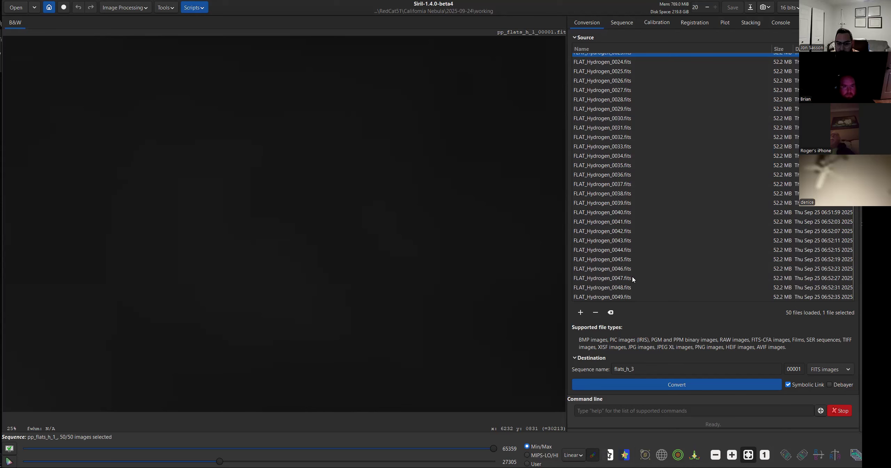
{"action": "left_click", "coordinate": [630, 297]}
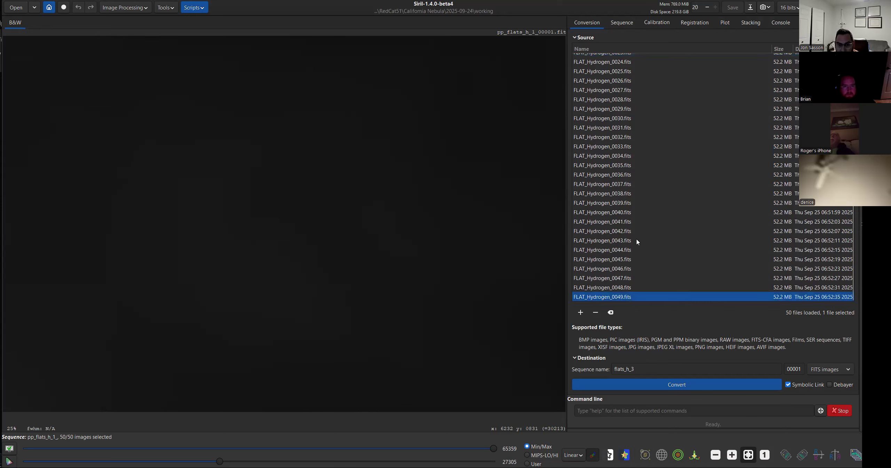
{"action": "scroll", "coordinate": [639, 244], "scroll_direction": "up", "scroll_amount": 8}
{"action": "scroll", "coordinate": [638, 244], "scroll_direction": "down", "scroll_amount": 8}
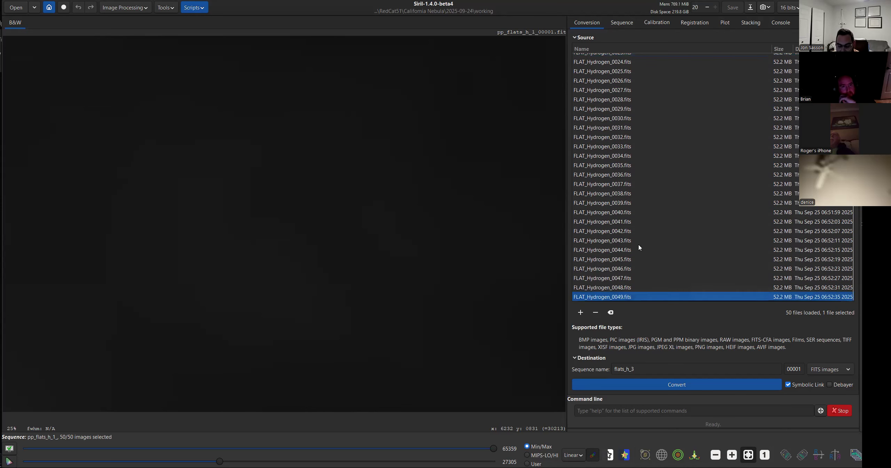
- Clear all hydrogen flats from the conversion source list and leave the file chooser without adding any files
{"action": "key", "text": "ctrl+a"}
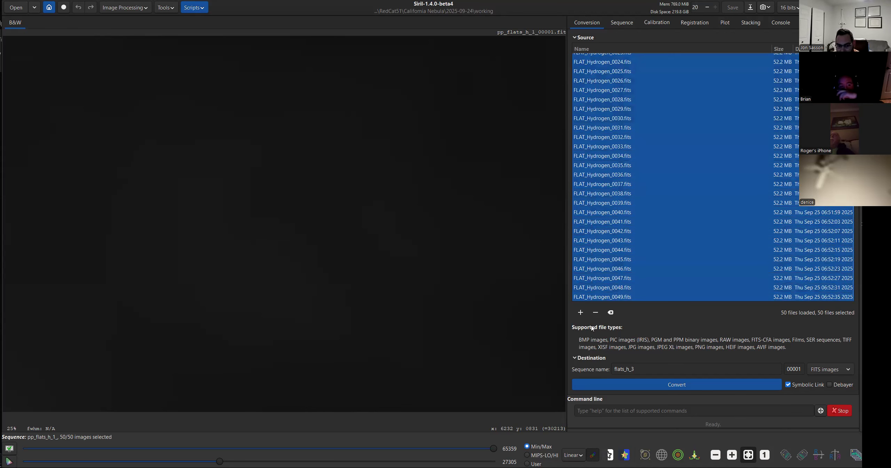
{"action": "left_click", "coordinate": [611, 312]}
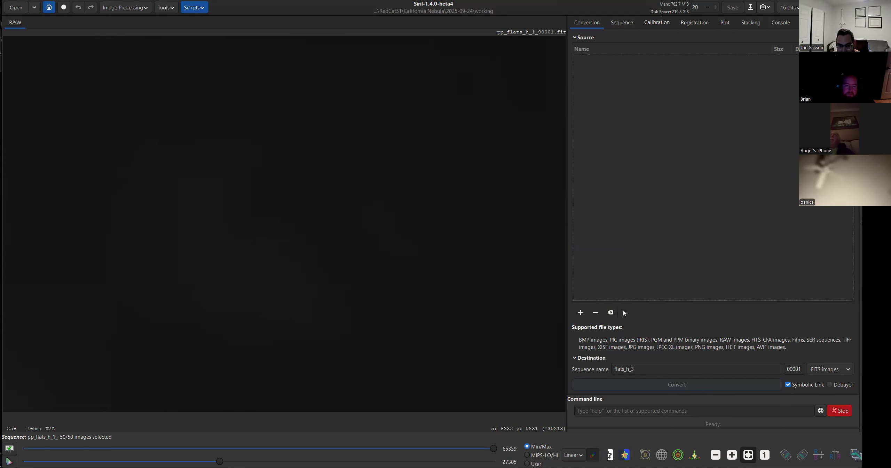
{"action": "left_click", "coordinate": [581, 312]}
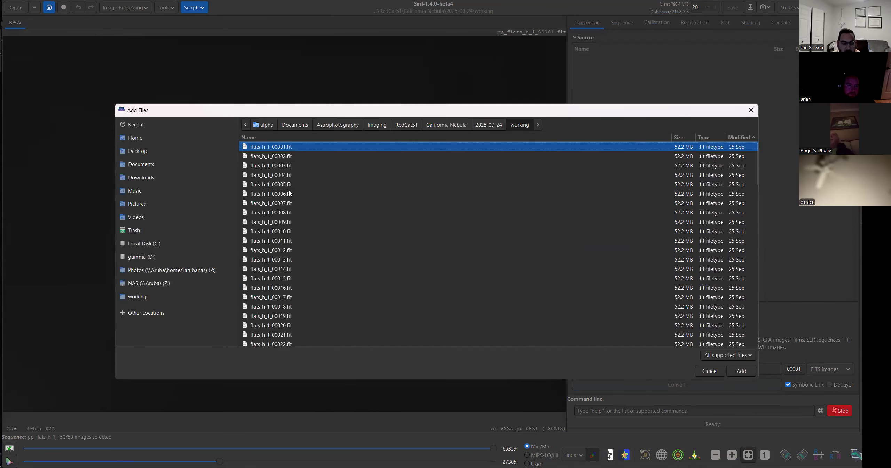
{"action": "left_click", "coordinate": [715, 371]}
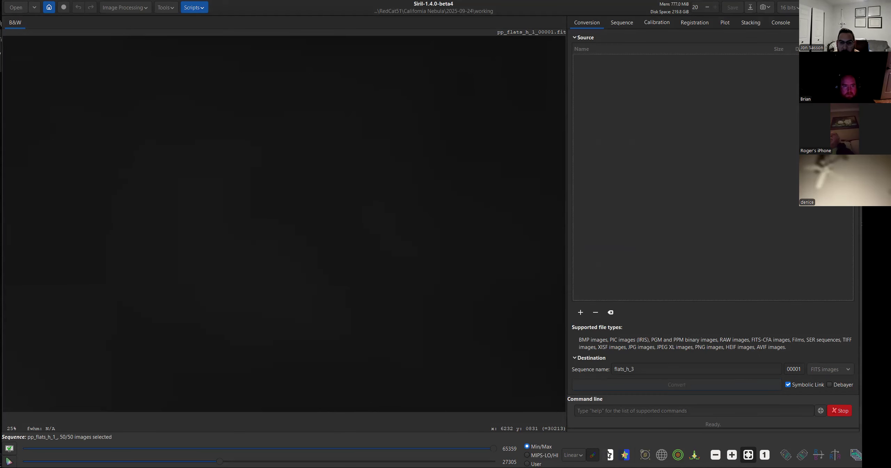
- Set the pp_flats_h_1 sequence's stacking method to Average stacking with rejection and its normalisation to Multiplicative
{"action": "left_click", "coordinate": [626, 22]}
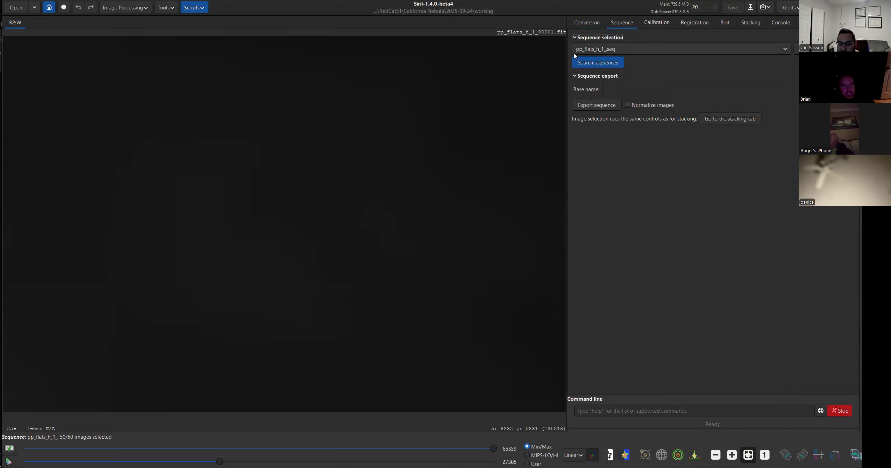
{"action": "left_click", "coordinate": [750, 24]}
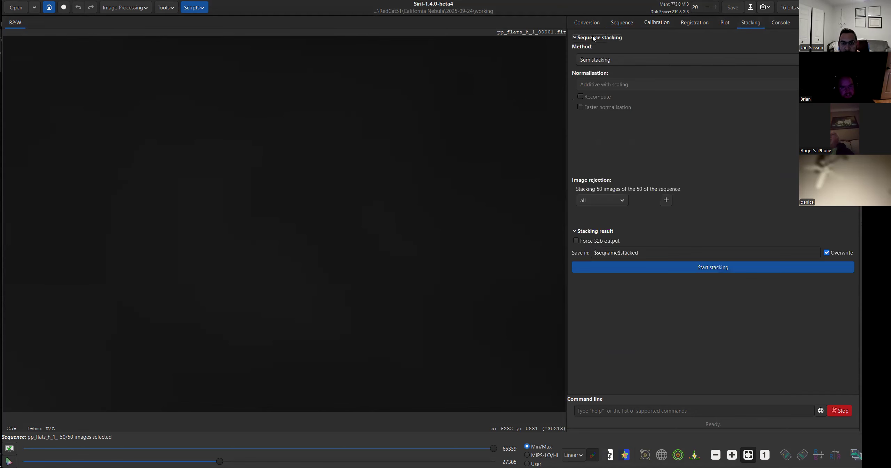
{"action": "left_click", "coordinate": [613, 58]}
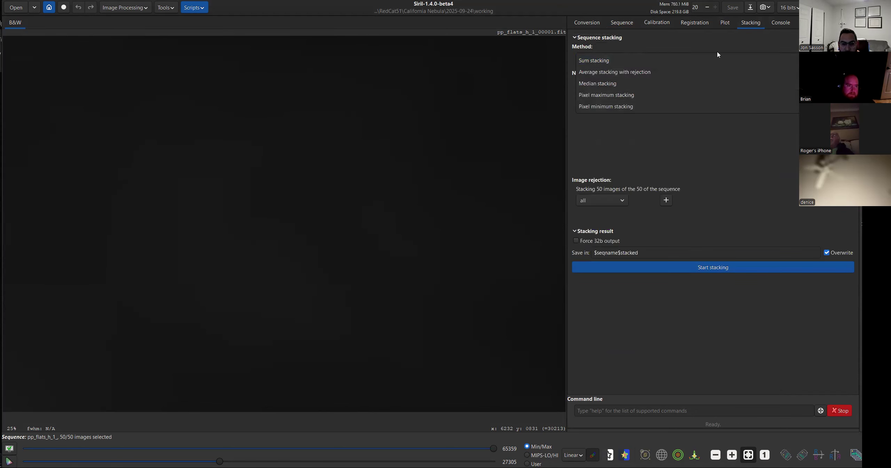
{"action": "left_click", "coordinate": [659, 71]}
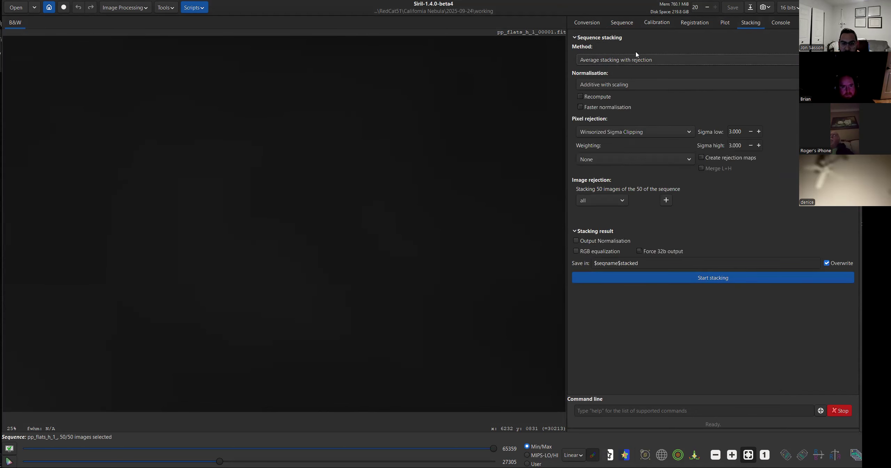
{"action": "left_click", "coordinate": [648, 84]}
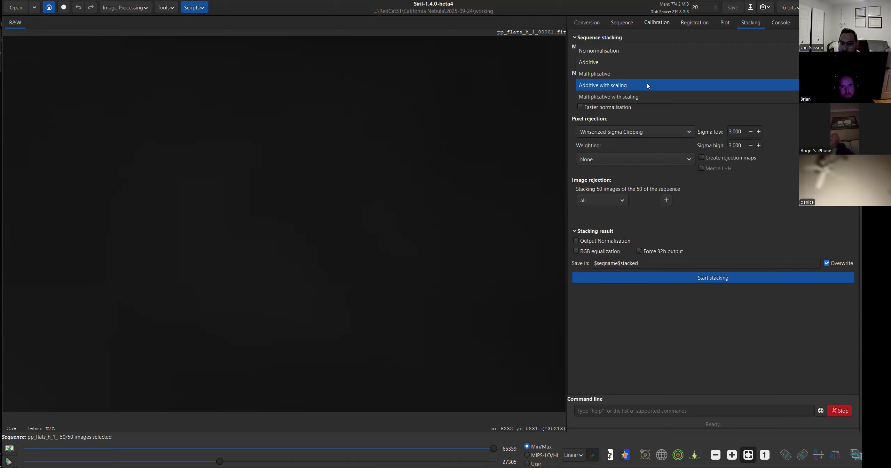
{"action": "left_click", "coordinate": [652, 75]}
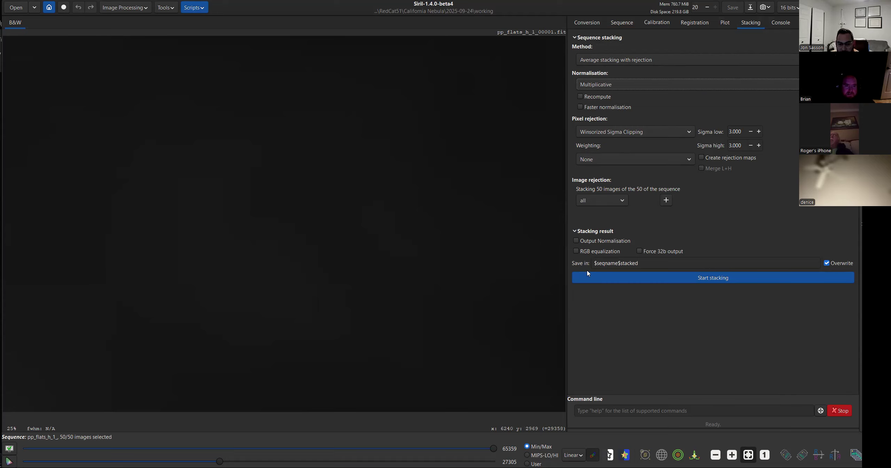
- Check the default $seqname$stacked output name against the loaded sequence's name and the console log
{"action": "left_click_drag", "start_coordinate": [640, 266], "coordinate": [412, 249]}
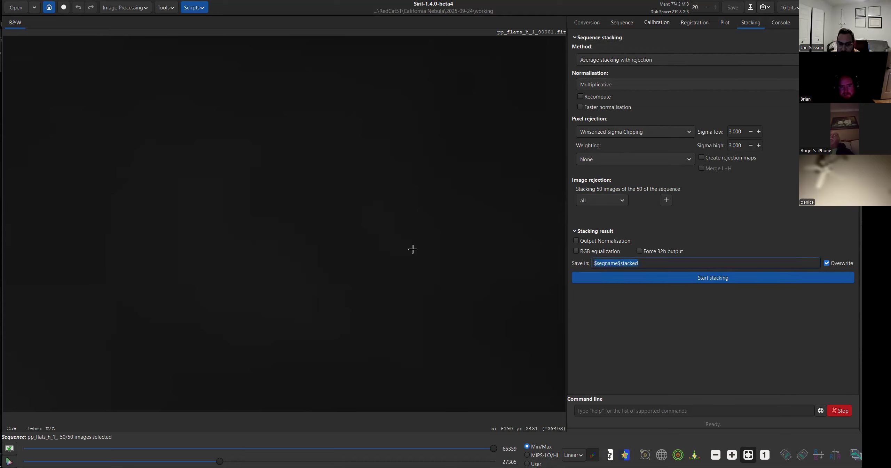
{"action": "left_click", "coordinate": [656, 263]}
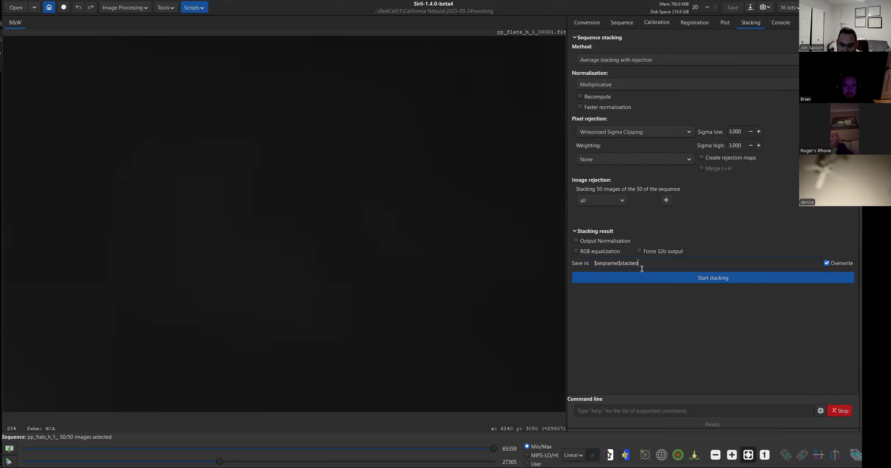
{"action": "left_click_drag", "start_coordinate": [598, 264], "coordinate": [619, 264]}
{"action": "left_click", "coordinate": [622, 22]}
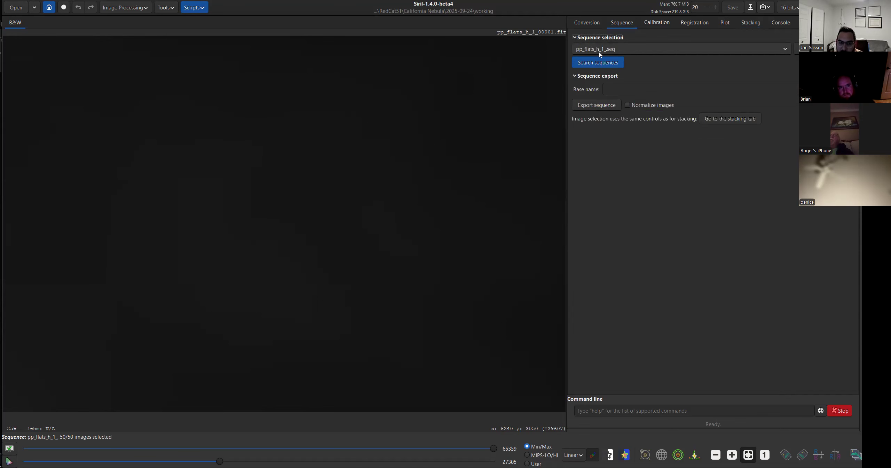
{"action": "left_click", "coordinate": [781, 22]}
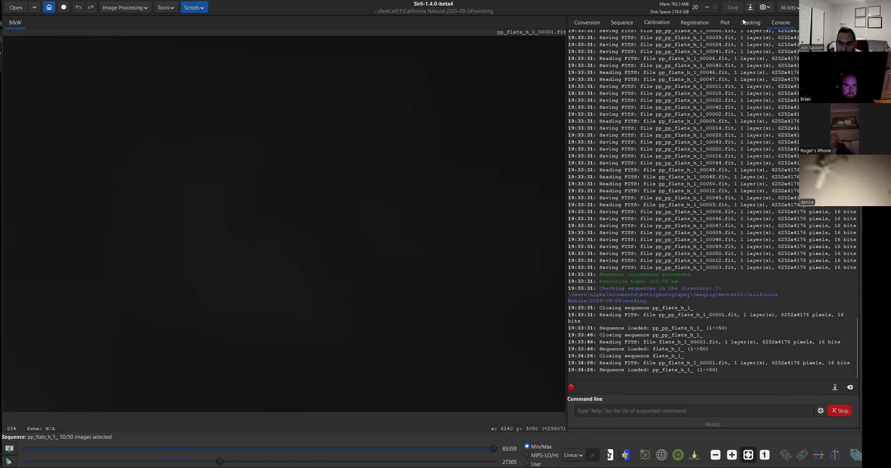
{"action": "left_click", "coordinate": [746, 23]}
{"action": "left_click", "coordinate": [632, 267]}
{"action": "left_click_drag", "start_coordinate": [643, 263], "coordinate": [622, 263]}
{"action": "left_click", "coordinate": [680, 263]}
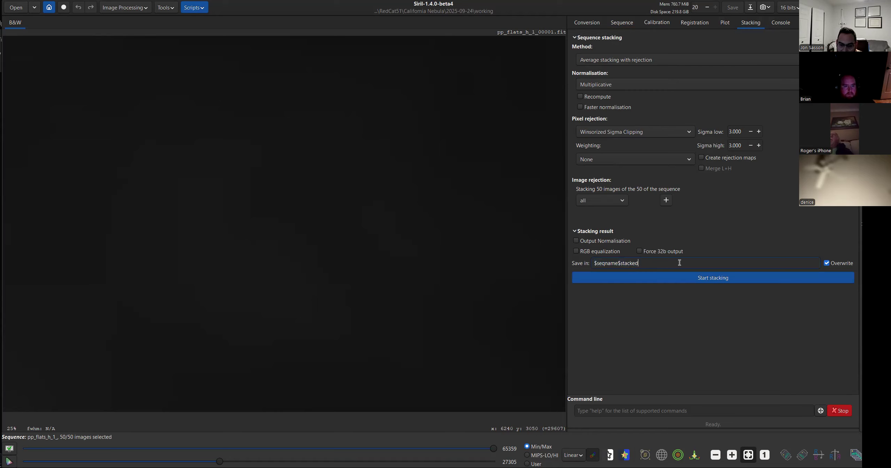
{"action": "triple_click", "coordinate": [679, 263]}
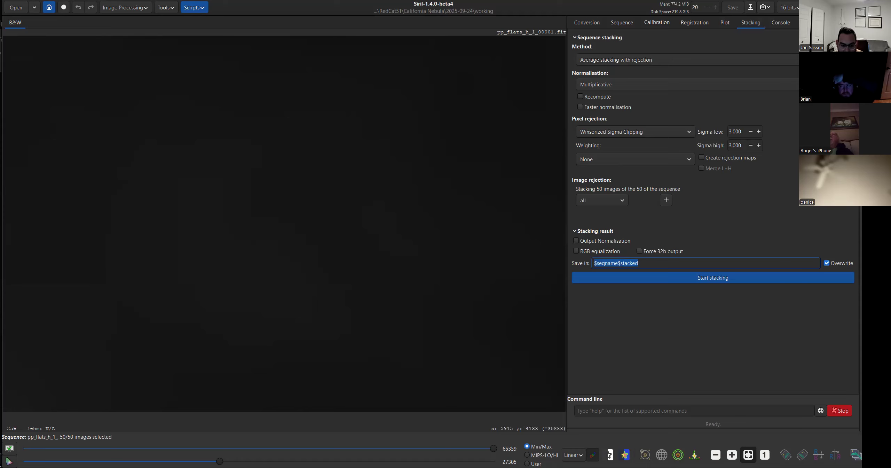
- Switch to File Explorer, look through the working folder and its parent 2025-09-24 folder, and return to Siril
{"action": "key", "text": "alt+Tab"}
{"action": "double_click", "coordinate": [258, 308]}
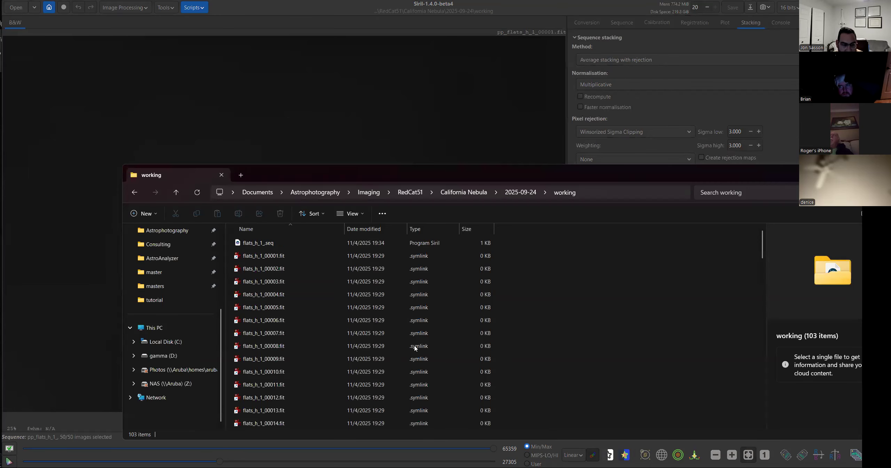
{"action": "scroll", "coordinate": [306, 336], "scroll_direction": "down", "scroll_amount": 20}
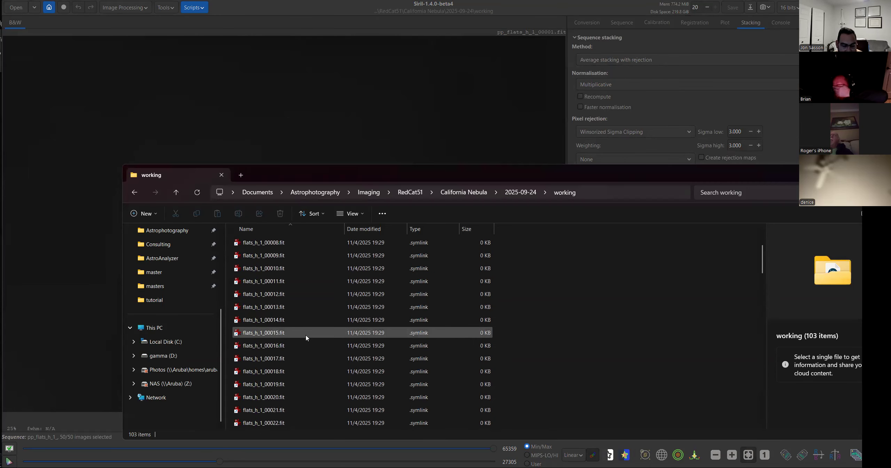
{"action": "scroll", "coordinate": [307, 333], "scroll_direction": "up", "scroll_amount": 20}
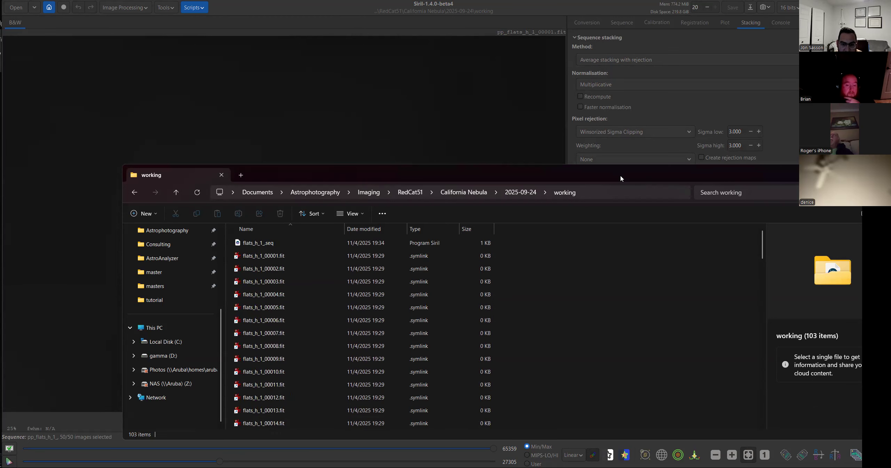
{"action": "left_click_drag", "start_coordinate": [618, 174], "coordinate": [597, 230]}
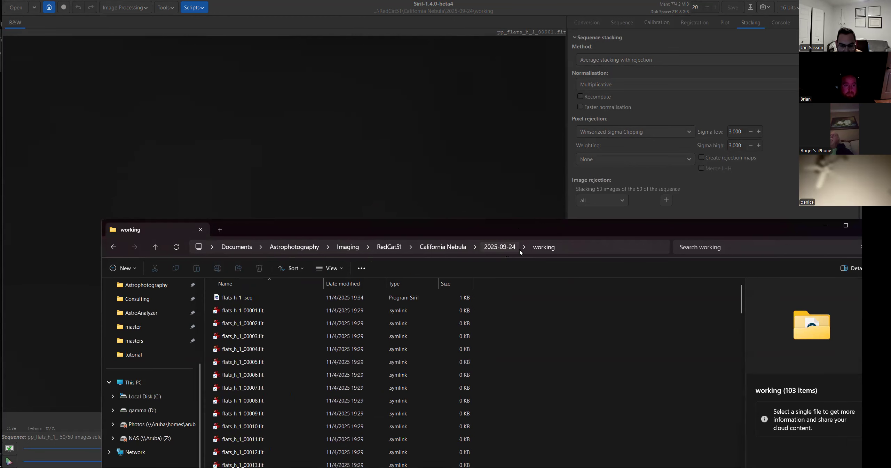
{"action": "left_click", "coordinate": [500, 247]}
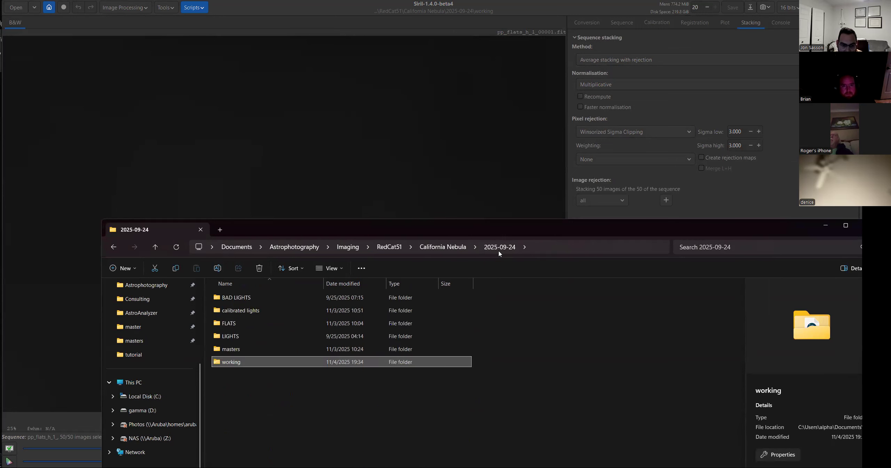
{"action": "left_click", "coordinate": [255, 415]}
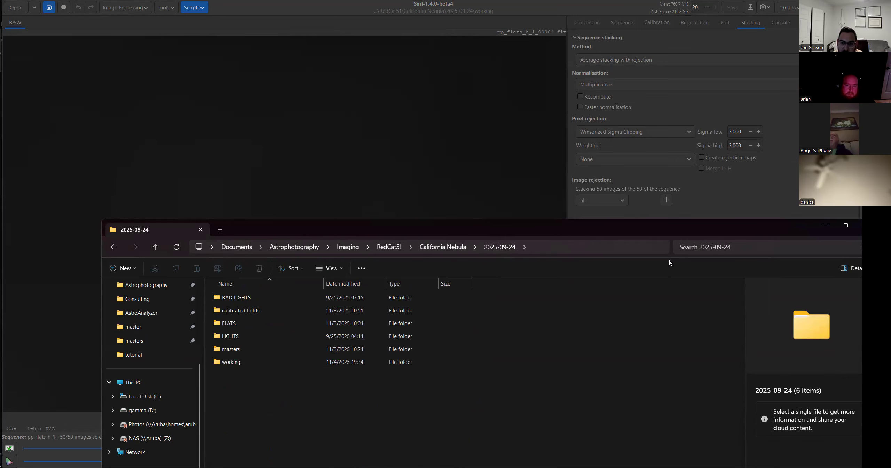
{"action": "key", "text": "alt+Tab"}
- Direct the stacking output to the session's masters folder by prefixing the save path with ..\masters\, checking the folder name in File Explorer
{"action": "left_click", "coordinate": [595, 263]}
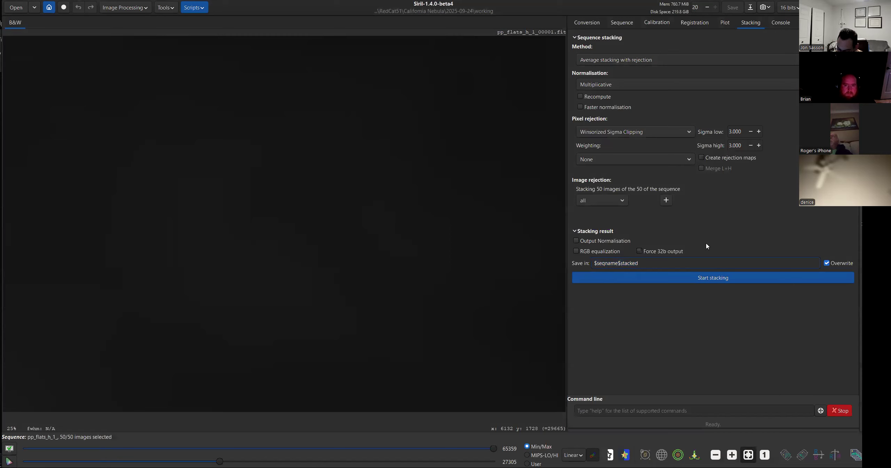
{"action": "type", "text": "..\\"}
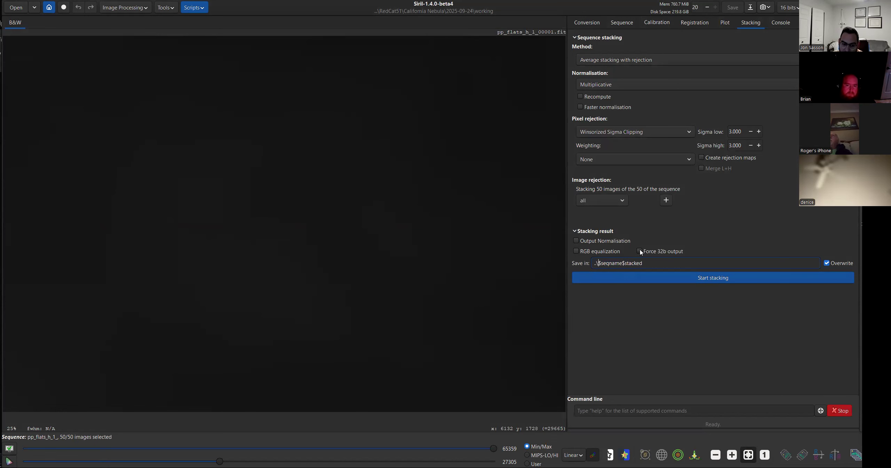
{"action": "key", "text": "alt+Tab"}
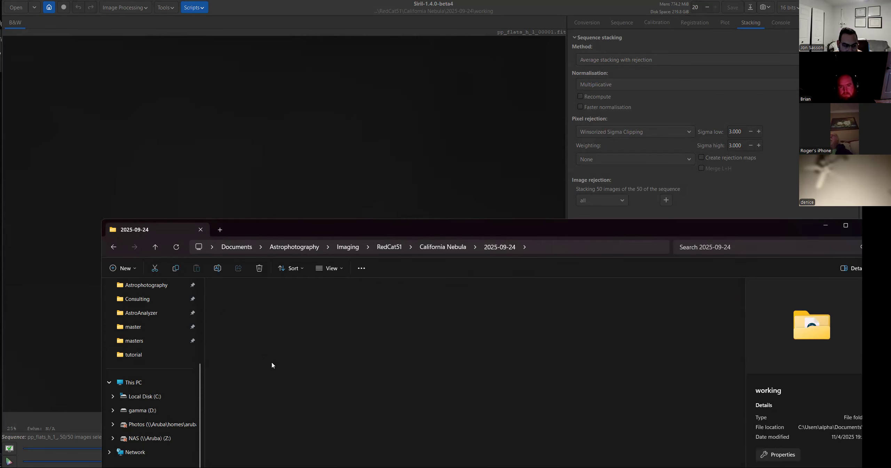
{"action": "double_click", "coordinate": [271, 362]}
{"action": "key", "text": "alt+Left"}
{"action": "left_click", "coordinate": [312, 409]}
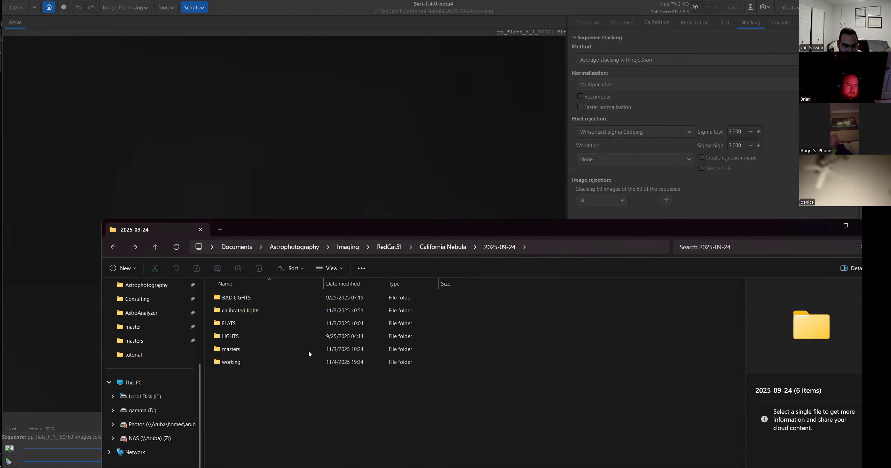
{"action": "left_click", "coordinate": [715, 217]}
{"action": "left_click", "coordinate": [598, 263]}
{"action": "type", "text": "masters\\$seqname$stacked"}
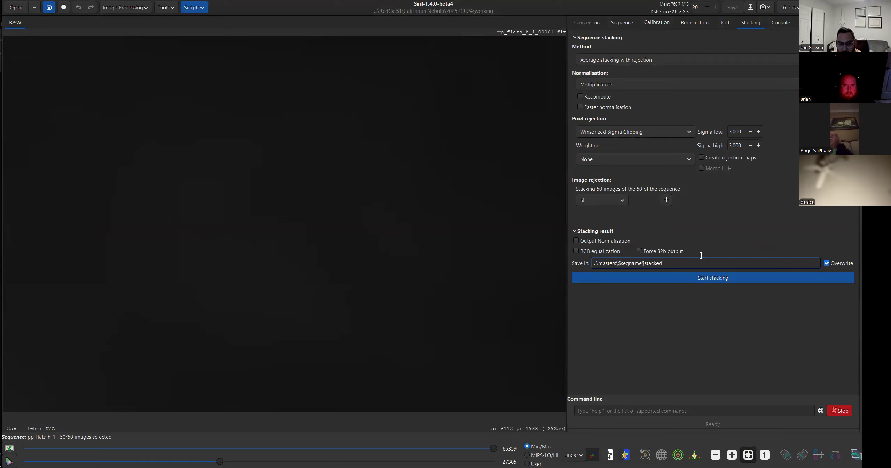
- Set the stacking output to ..\masters\masterFlat_h_1 and stack the pp_flats_h_1 sequence
{"action": "left_click_drag", "start_coordinate": [696, 262], "coordinate": [620, 263]}
{"action": "left_click_drag", "start_coordinate": [680, 263], "coordinate": [620, 264]}
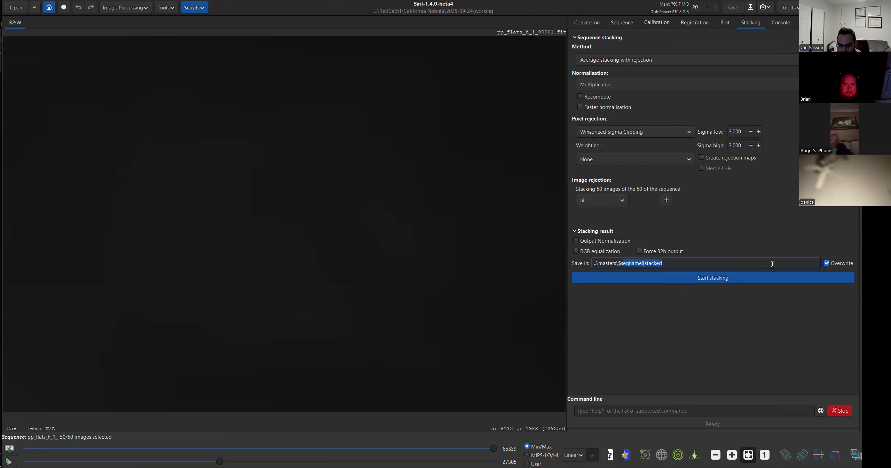
{"action": "key", "text": "BackSpace"}
{"action": "type", "text": "masters\\ma"}
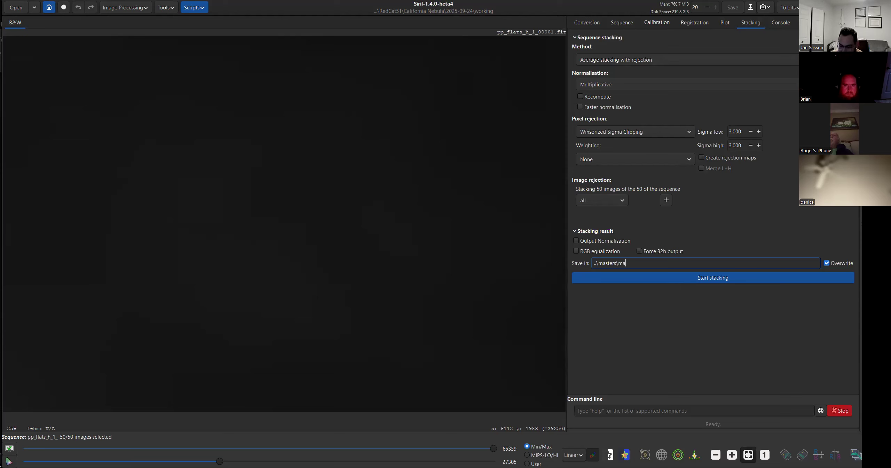
{"action": "type", "text": "Flat_h_1"}
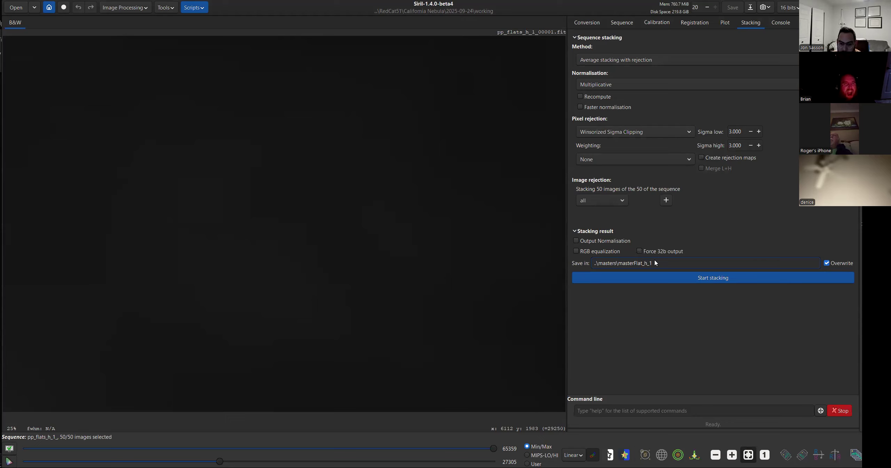
{"action": "left_click", "coordinate": [700, 281]}
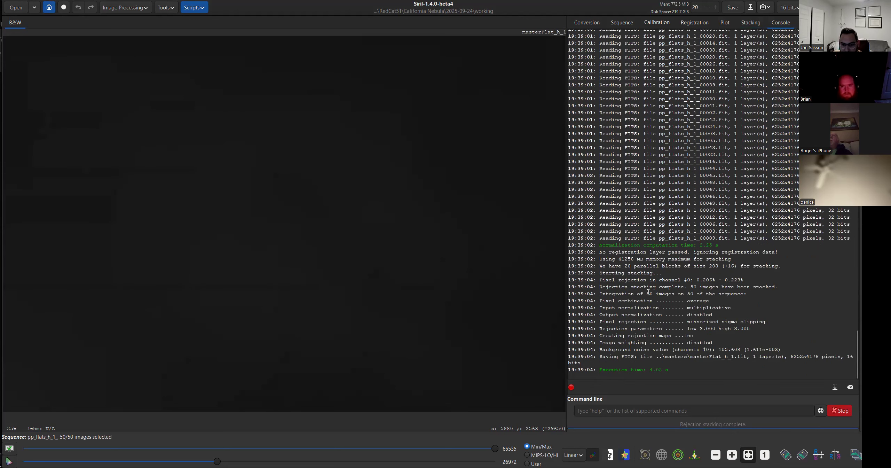
- Examine the low and high pixel rejection percentages in the stacking log and compare them with the sigma settings
{"action": "left_click_drag", "start_coordinate": [606, 281], "coordinate": [658, 281]}
{"action": "left_click", "coordinate": [735, 280]}
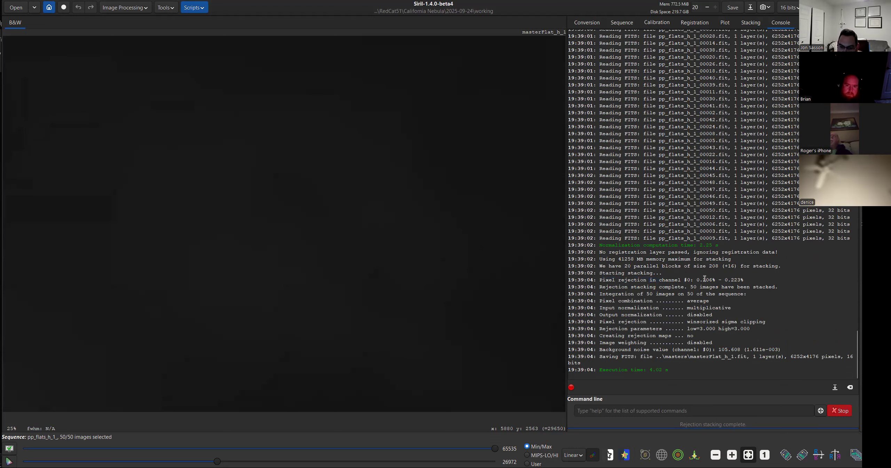
{"action": "left_click_drag", "start_coordinate": [741, 281], "coordinate": [734, 280]}
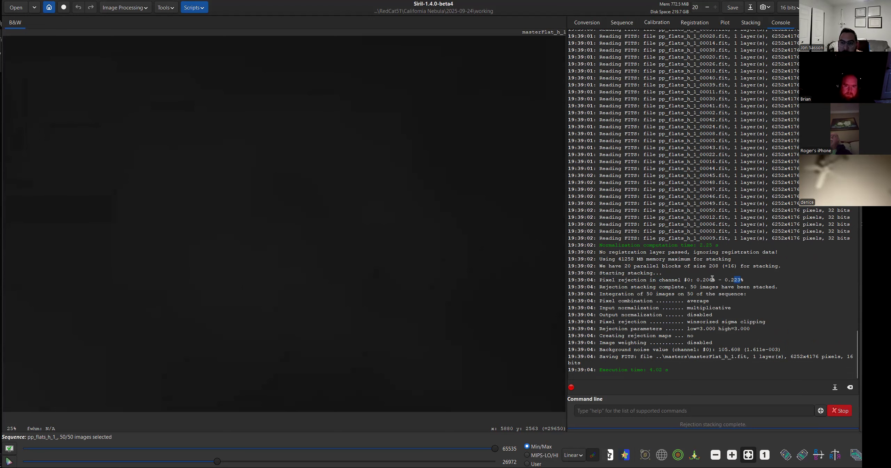
{"action": "left_click", "coordinate": [752, 23]}
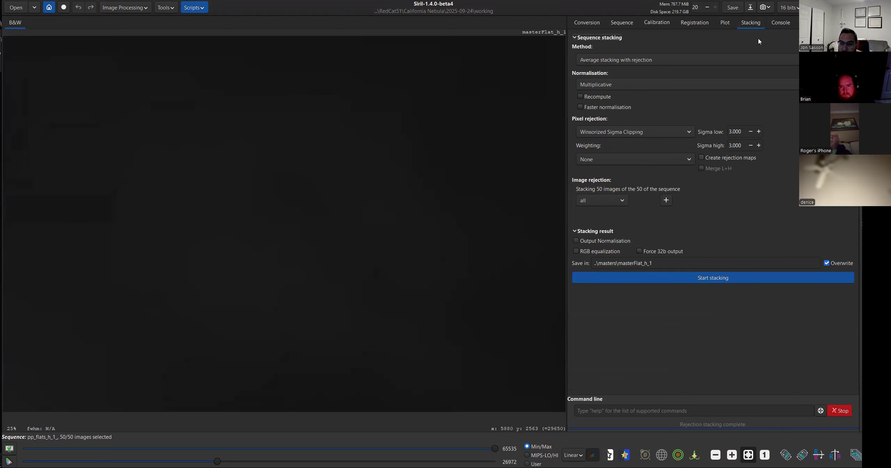
{"action": "left_click", "coordinate": [781, 22]}
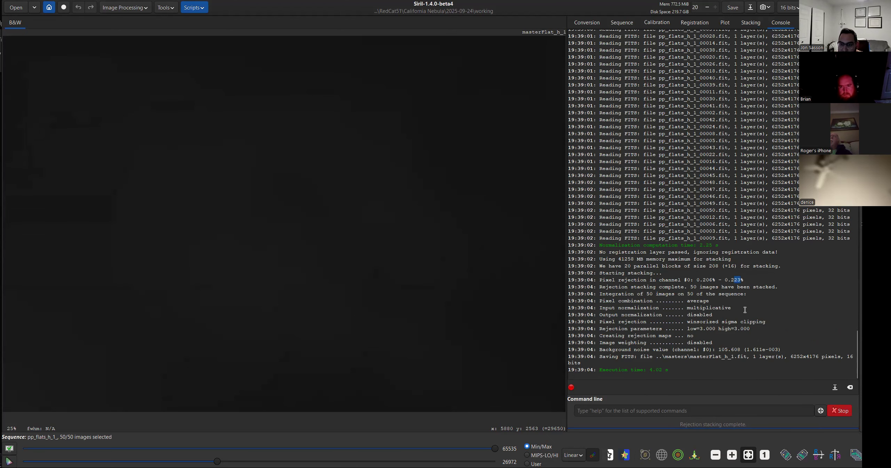
{"action": "left_click_drag", "start_coordinate": [744, 280], "coordinate": [732, 281]}
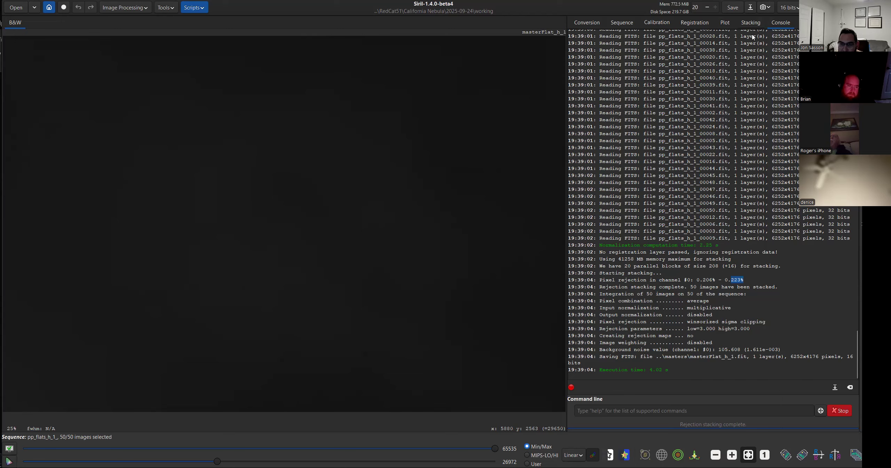
{"action": "left_click", "coordinate": [751, 22]}
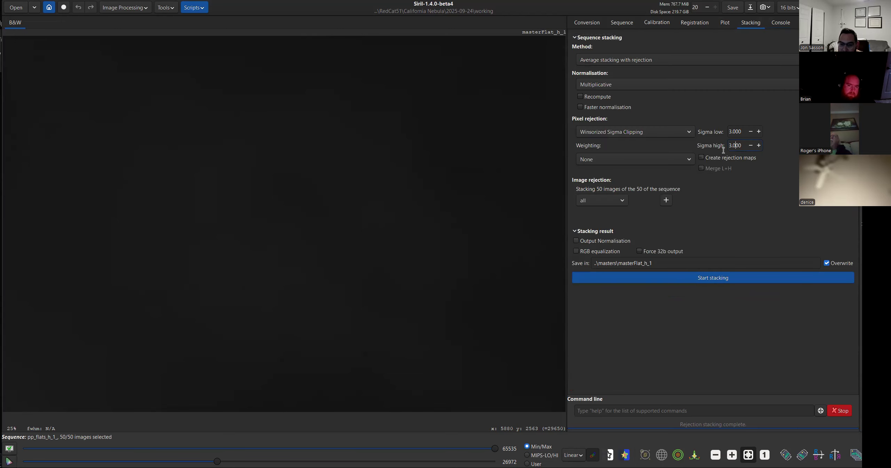
{"action": "left_click", "coordinate": [781, 22]}
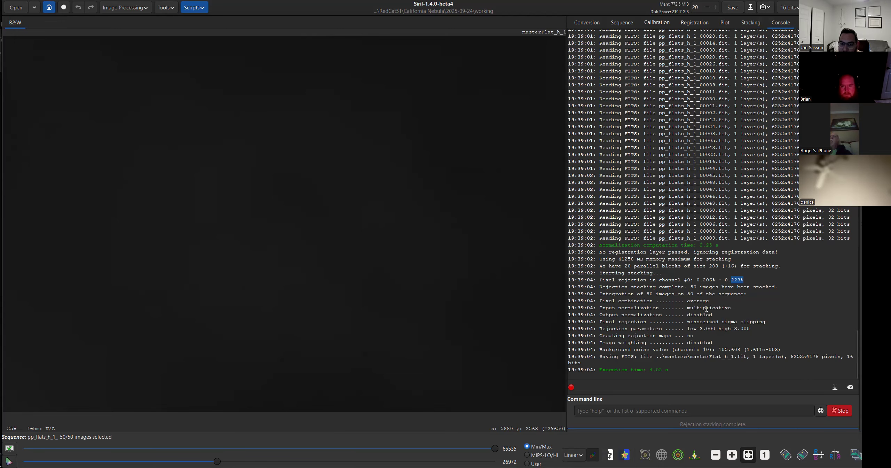
{"action": "left_click", "coordinate": [751, 22]}
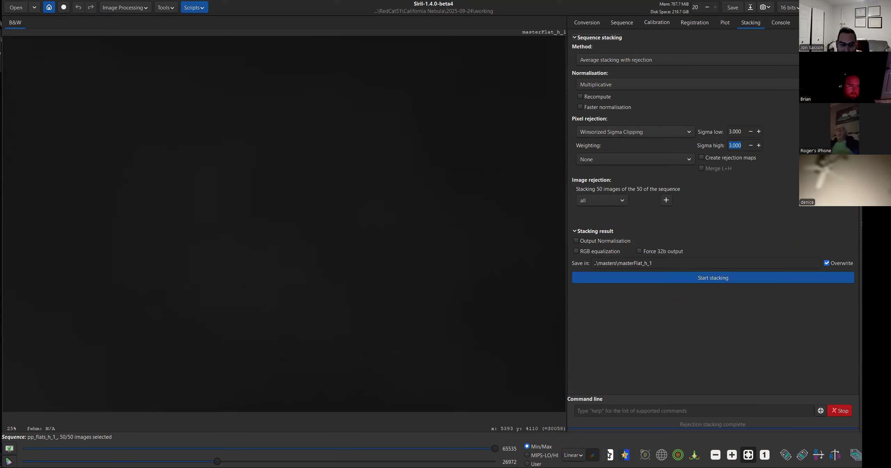
- Switch to File Explorer and check for masterFlat_h_1.fit in the masters subfolder of 2025-09-24
{"action": "key", "text": "alt+Tab"}
{"action": "left_click", "coordinate": [447, 248]}
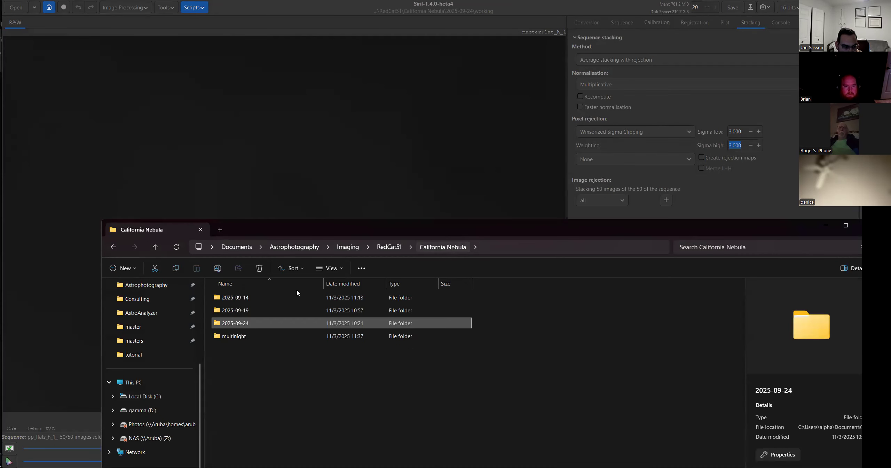
{"action": "double_click", "coordinate": [264, 326]}
{"action": "double_click", "coordinate": [233, 349]}
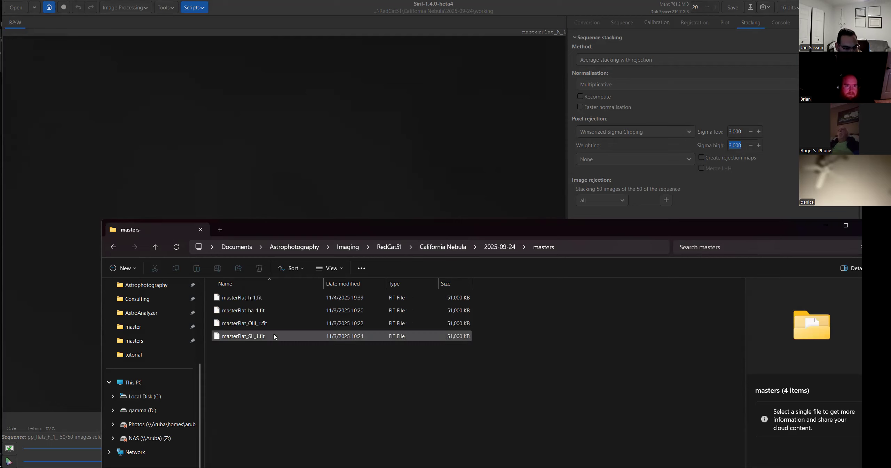
{"action": "left_click", "coordinate": [256, 311]}
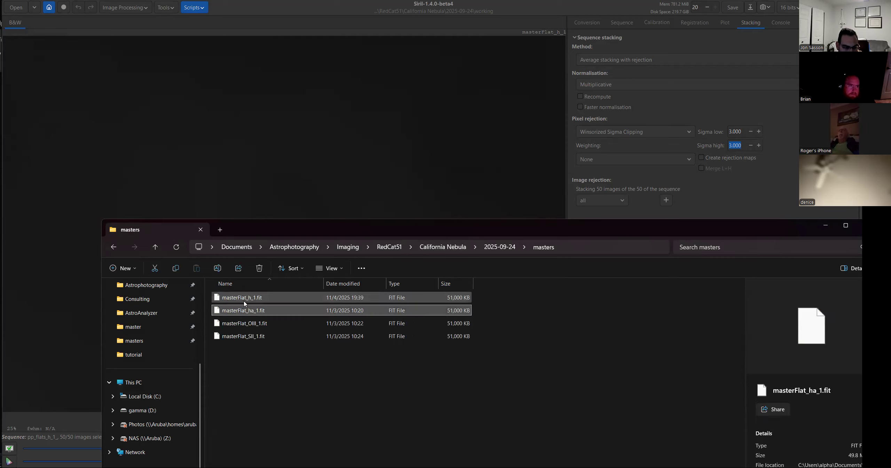
{"action": "left_click", "coordinate": [226, 301]}
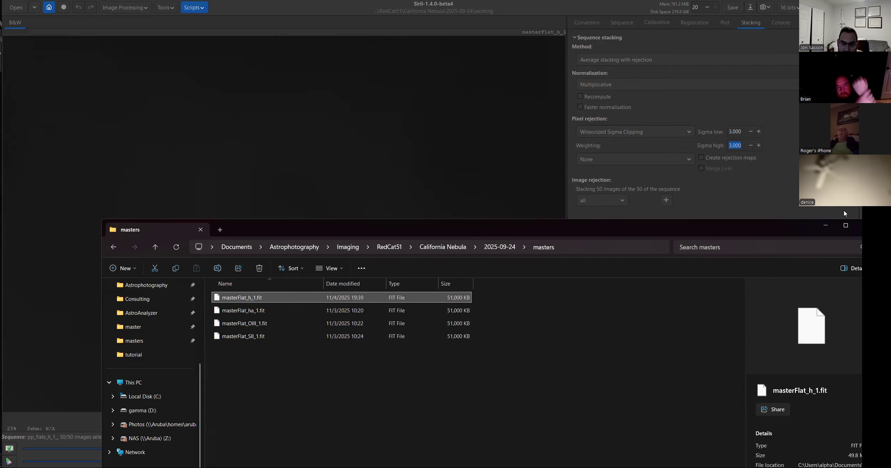
- Switch back to Siril and browse to the 2025-09-24 session's LIGHTS\Hydrogen folder for adding source files to the conversion
{"action": "left_click", "coordinate": [783, 199]}
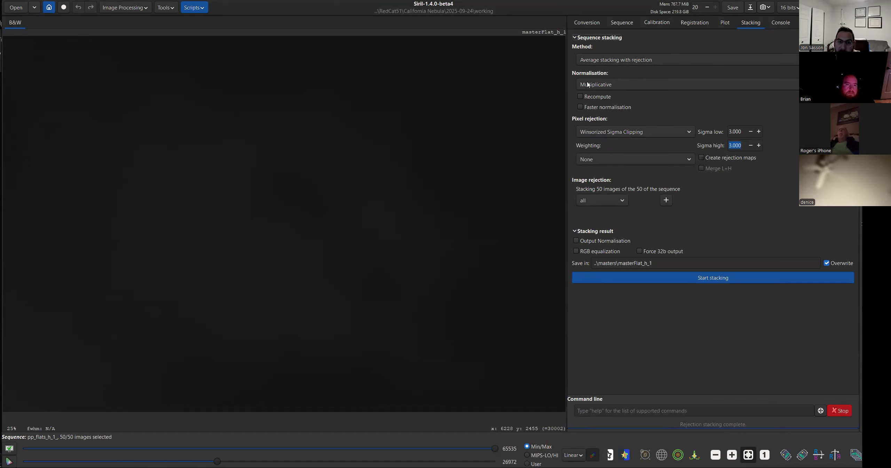
{"action": "left_click", "coordinate": [589, 23]}
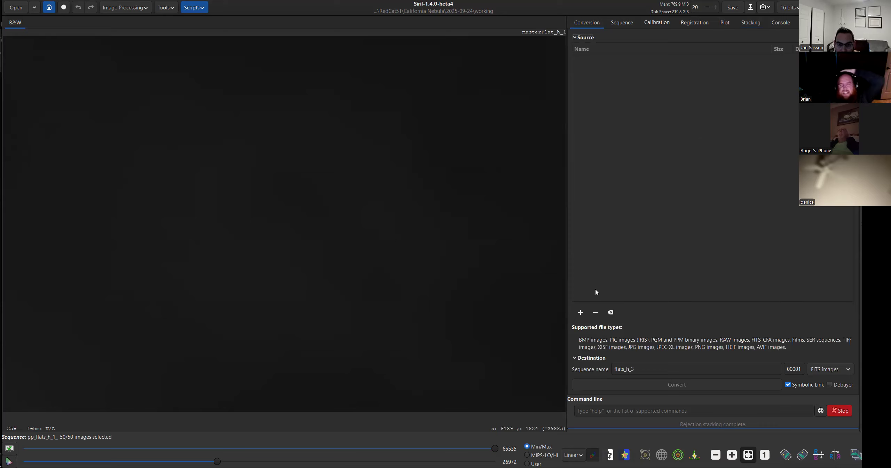
{"action": "left_click", "coordinate": [580, 313]}
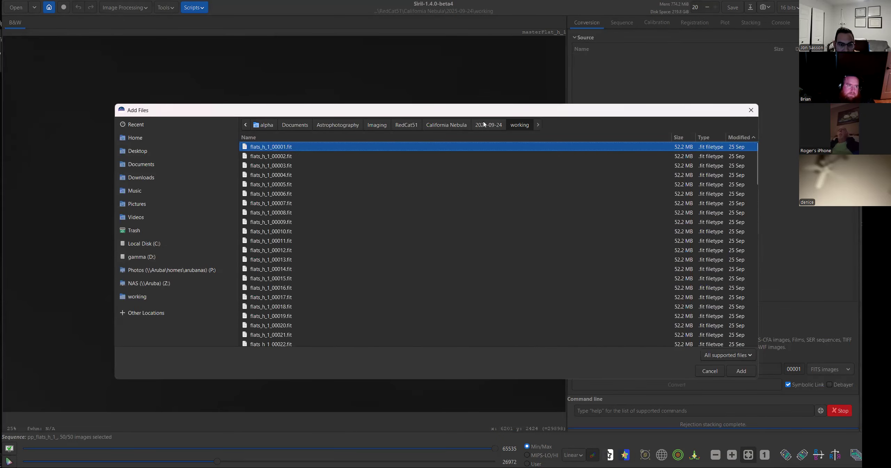
{"action": "left_click", "coordinate": [485, 124]}
{"action": "double_click", "coordinate": [267, 147]}
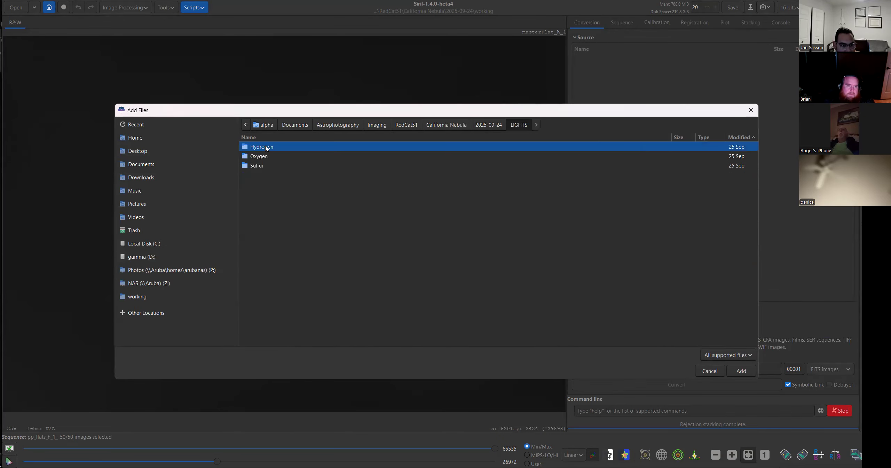
{"action": "double_click", "coordinate": [268, 147]}
{"action": "scroll", "coordinate": [305, 182], "scroll_direction": "down", "scroll_amount": 5}
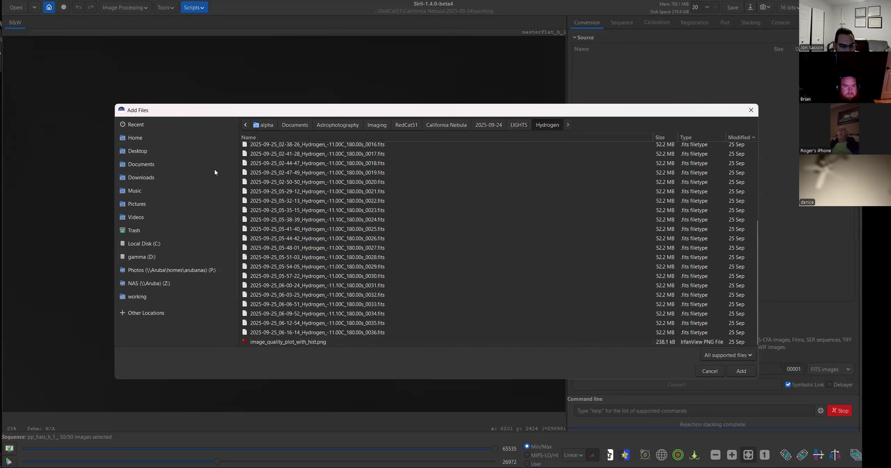
- Add all Hydrogen .fits light frames, 0001 through 0036, to the conversion list, leaving out image_quality_plot_with_hist.png
{"action": "left_click", "coordinate": [313, 344]}
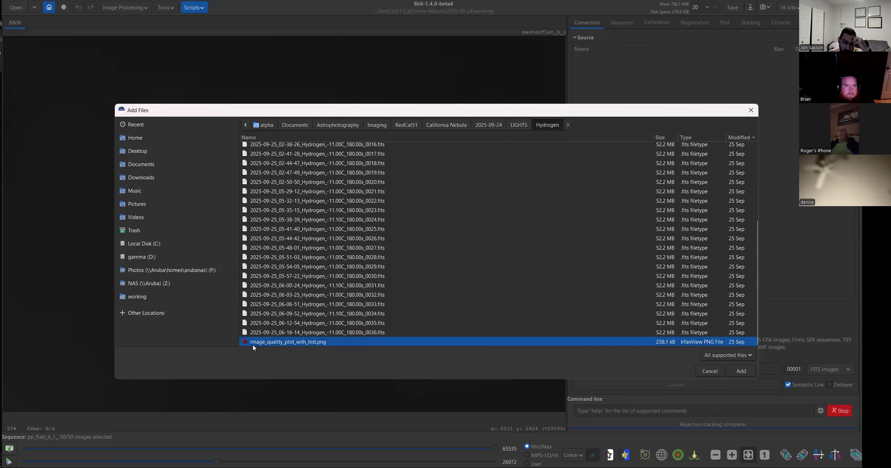
{"action": "left_click", "coordinate": [363, 332]}
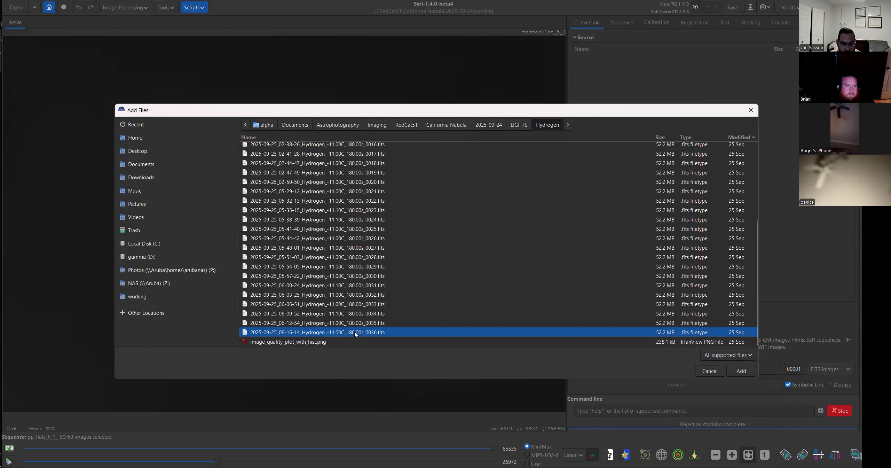
{"action": "scroll", "coordinate": [355, 334], "scroll_direction": "up", "scroll_amount": 5}
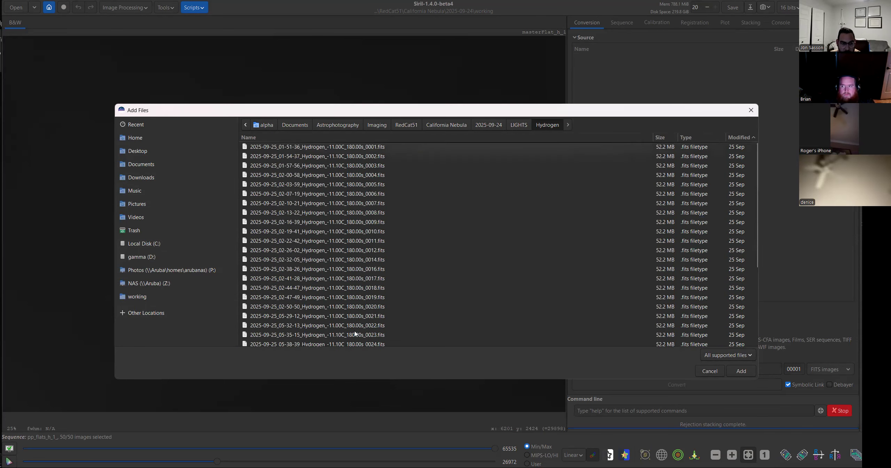
{"action": "left_click", "coordinate": [371, 148], "text": "shift"}
{"action": "scroll", "coordinate": [396, 190], "scroll_direction": "down", "scroll_amount": 5}
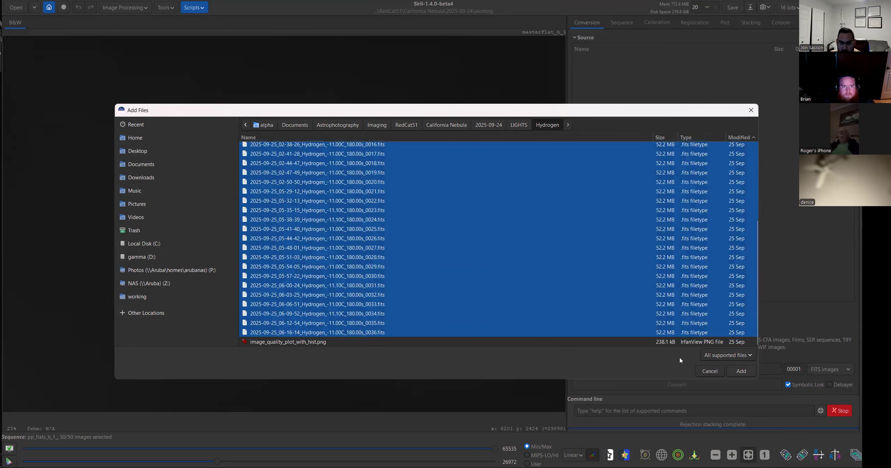
{"action": "key", "text": "Return"}
- Name the sequence lights_h_1 and convert the loaded light frames
{"action": "double_click", "coordinate": [659, 368]}
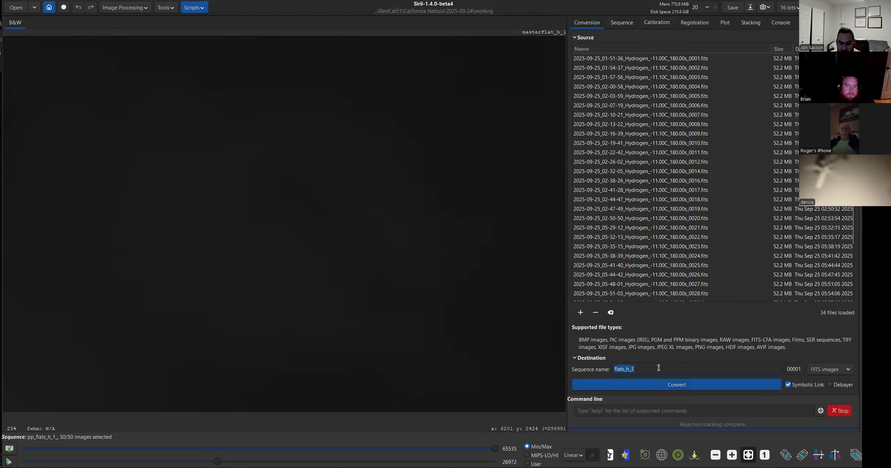
{"action": "type", "text": "lights_"}
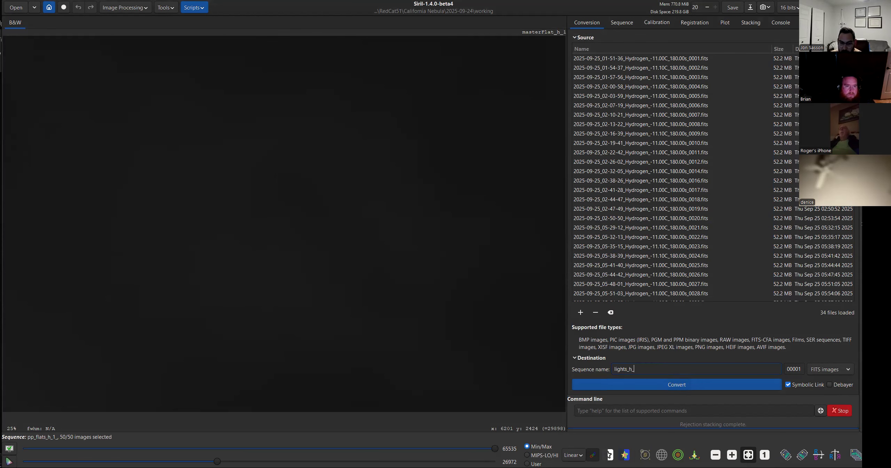
{"action": "left_click", "coordinate": [654, 388]}
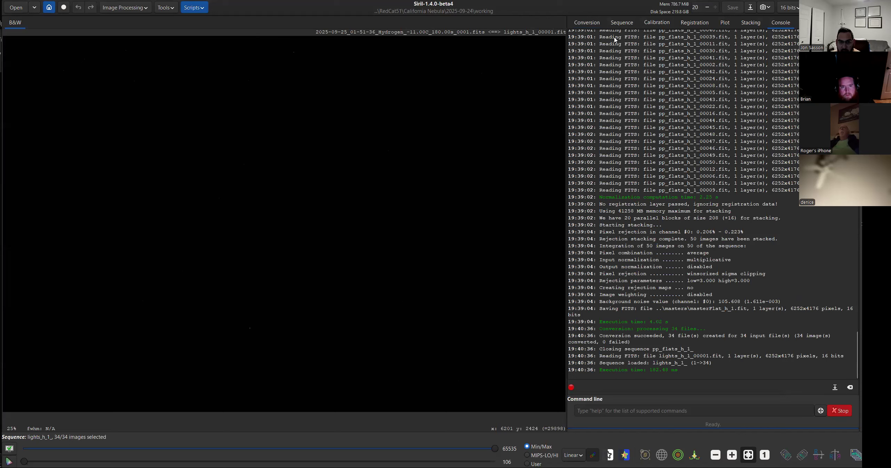
- Disable the bias and enable the dark in the calibration settings for the lights_h_1 sequence
{"action": "left_click", "coordinate": [620, 23]}
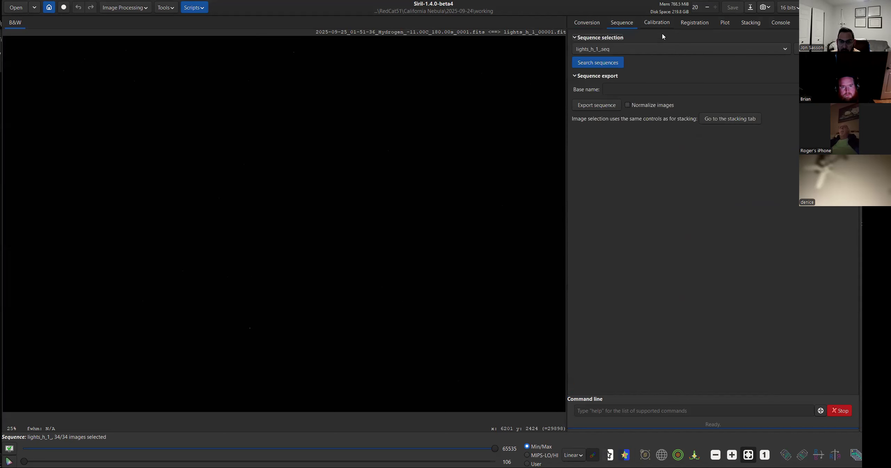
{"action": "left_click", "coordinate": [658, 22]}
{"action": "left_click", "coordinate": [576, 49]}
{"action": "left_click", "coordinate": [576, 63]}
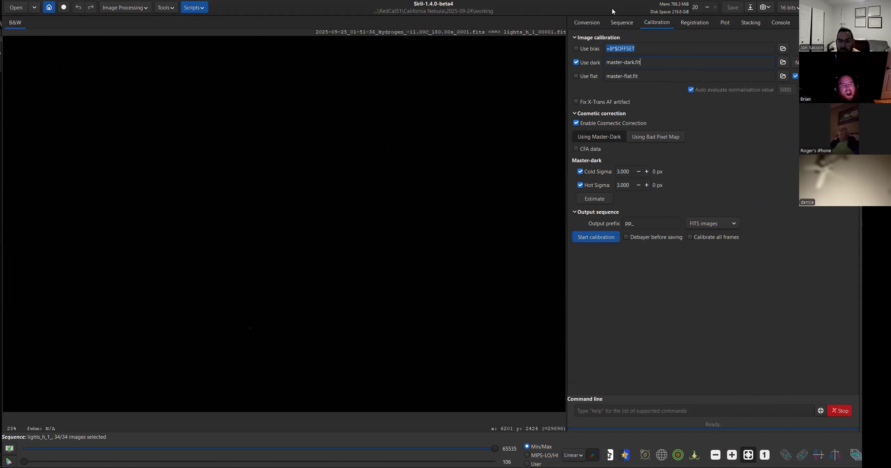
- Review the conversion, calibration and stacking settings, checking the available normalisation methods and keeping Multiplicative
{"action": "left_click", "coordinate": [587, 23]}
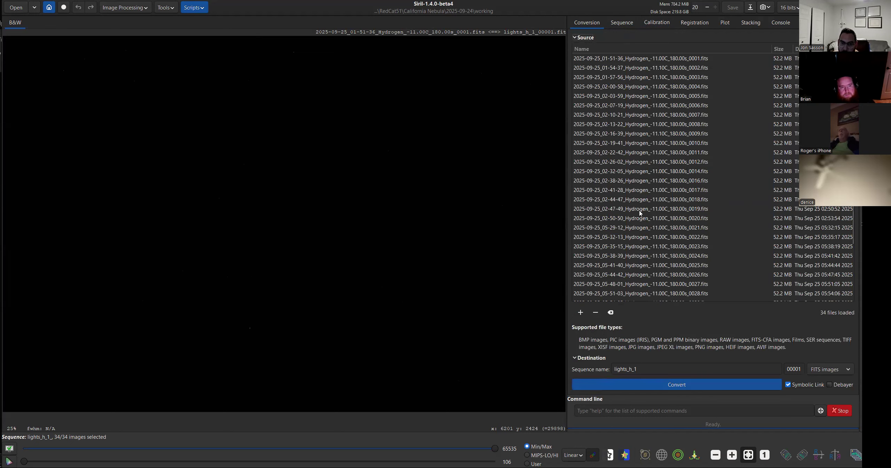
{"action": "left_click", "coordinate": [660, 26]}
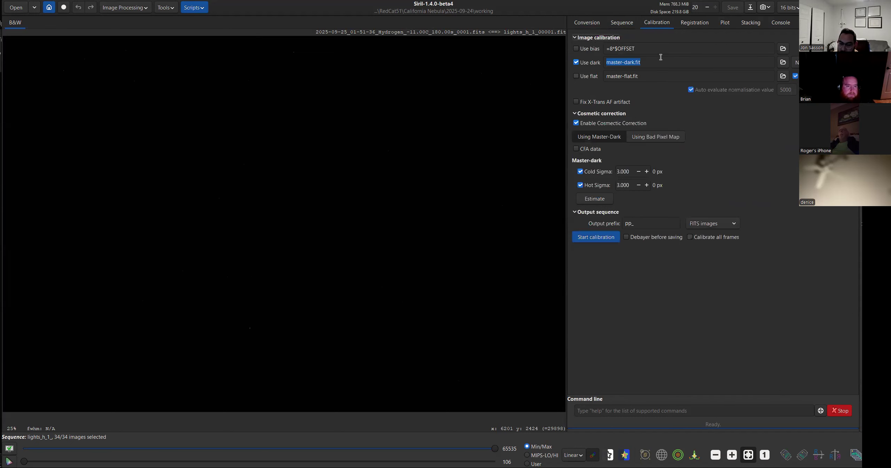
{"action": "left_click", "coordinate": [749, 24]}
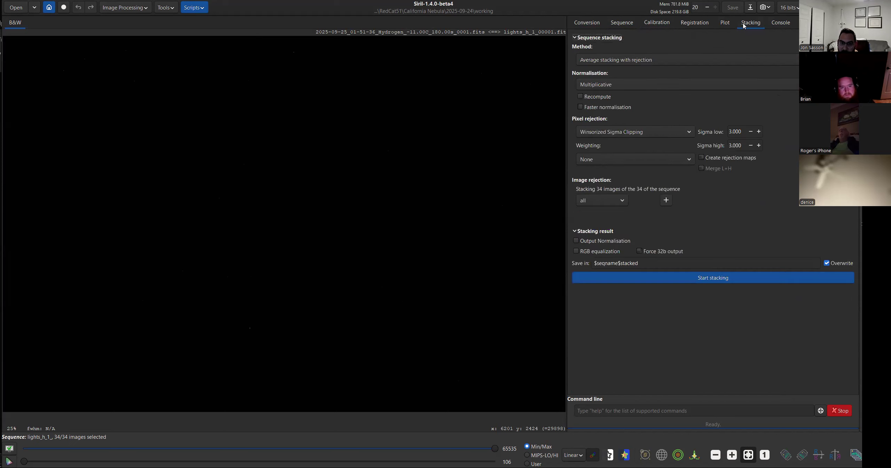
{"action": "left_click", "coordinate": [654, 88]}
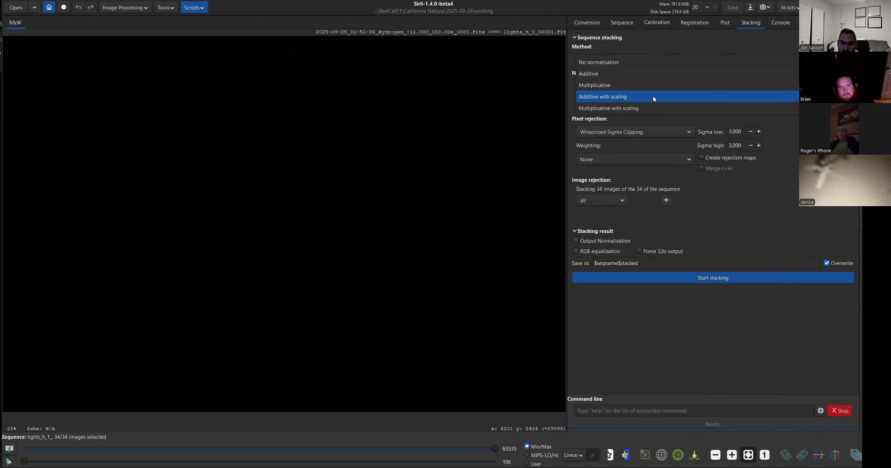
{"action": "left_click", "coordinate": [653, 85]}
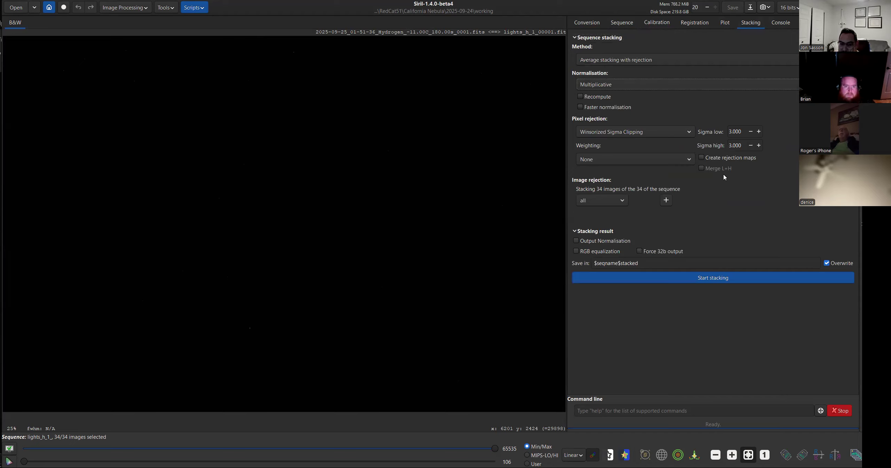
{"action": "left_click", "coordinate": [612, 30]}
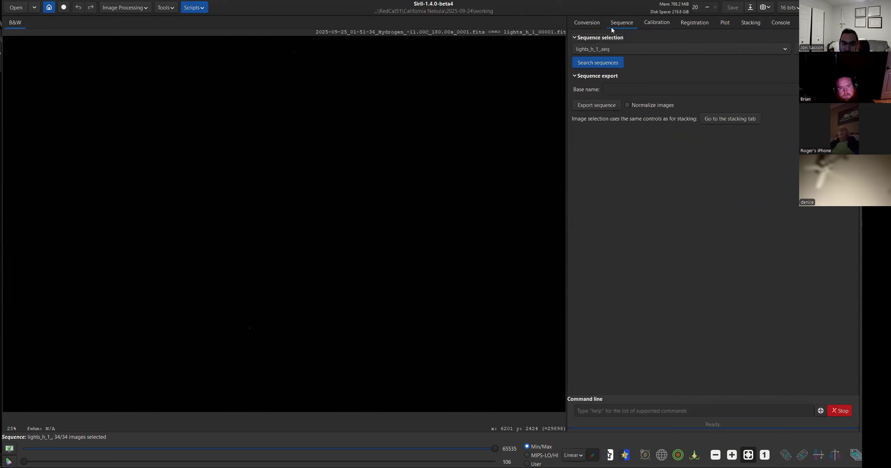
- Set the calibration dark to masterDark_180_Tminus10C.fit from Imaging\Masters\PoseidonM\2025-09-21\masters
{"action": "left_click", "coordinate": [650, 23]}
{"action": "left_click", "coordinate": [783, 62]}
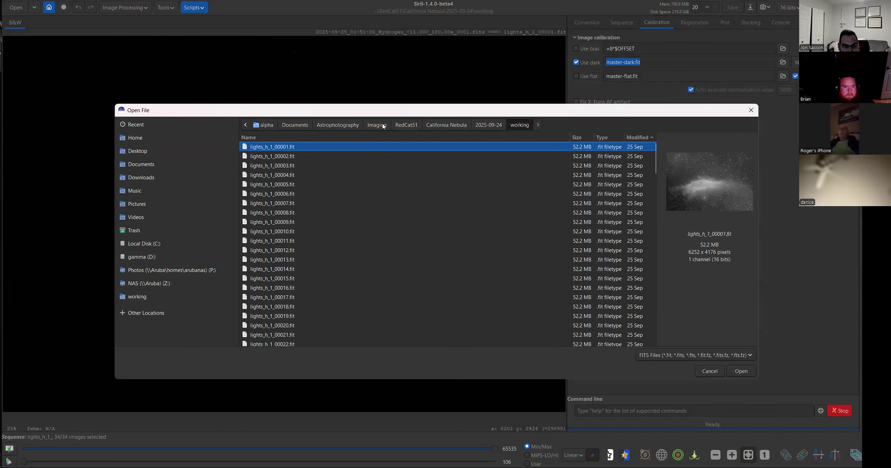
{"action": "left_click", "coordinate": [377, 125]}
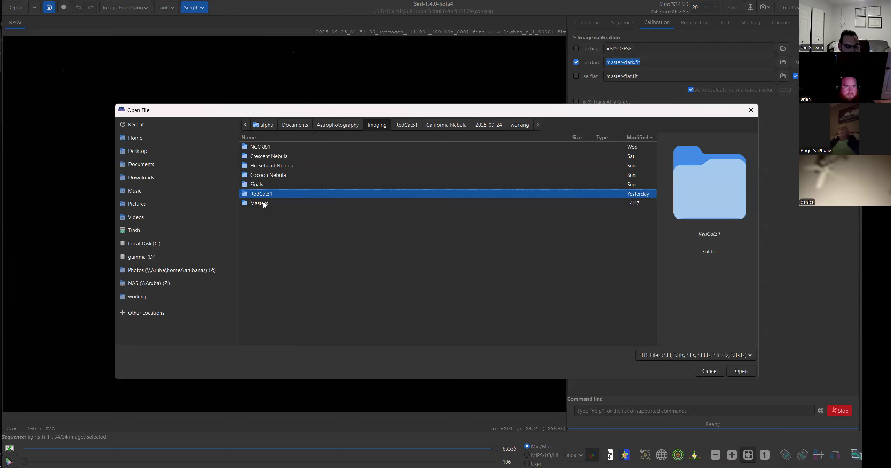
{"action": "double_click", "coordinate": [264, 203]}
{"action": "double_click", "coordinate": [270, 157]}
{"action": "double_click", "coordinate": [272, 146]}
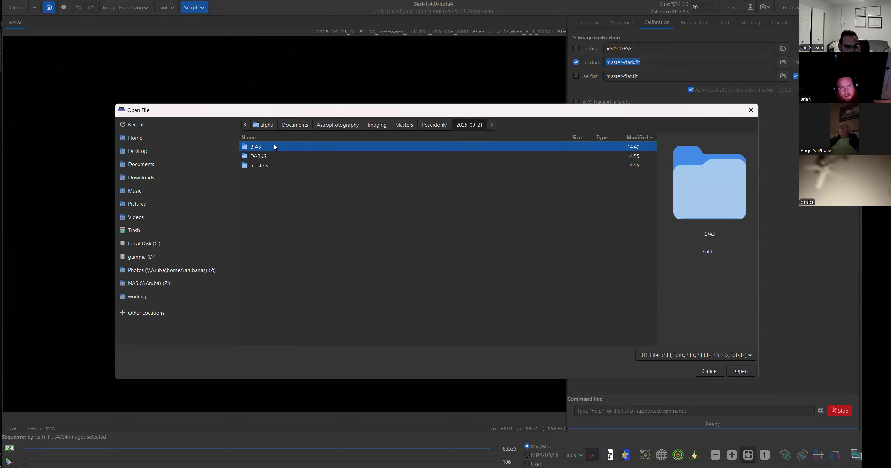
{"action": "double_click", "coordinate": [267, 166]}
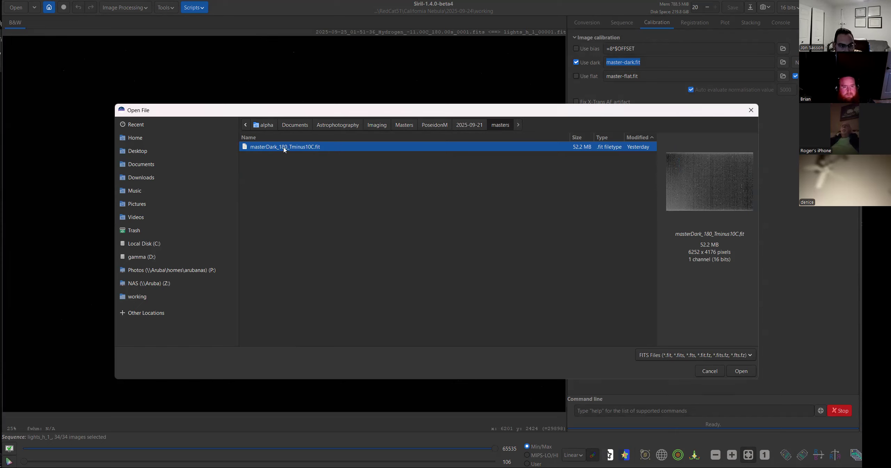
{"action": "double_click", "coordinate": [309, 148]}
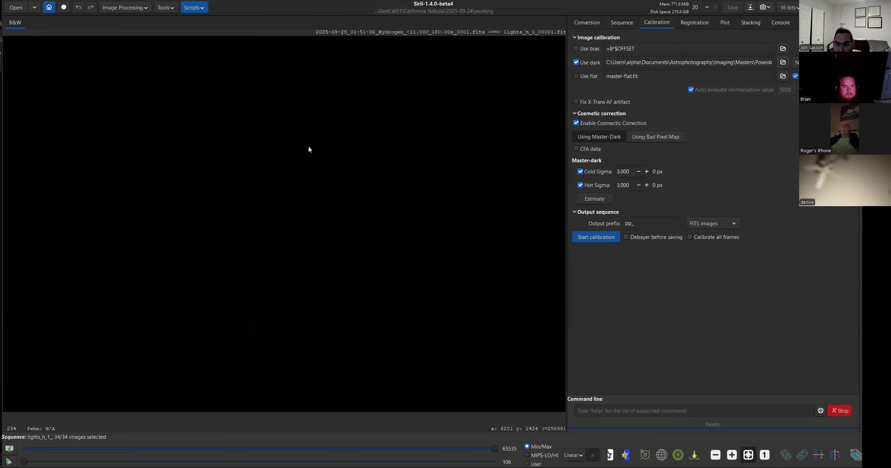
- Enable flat calibration and load the hydrogen master flat from the 2025-09-24 session's masters folder
{"action": "left_click", "coordinate": [595, 77]}
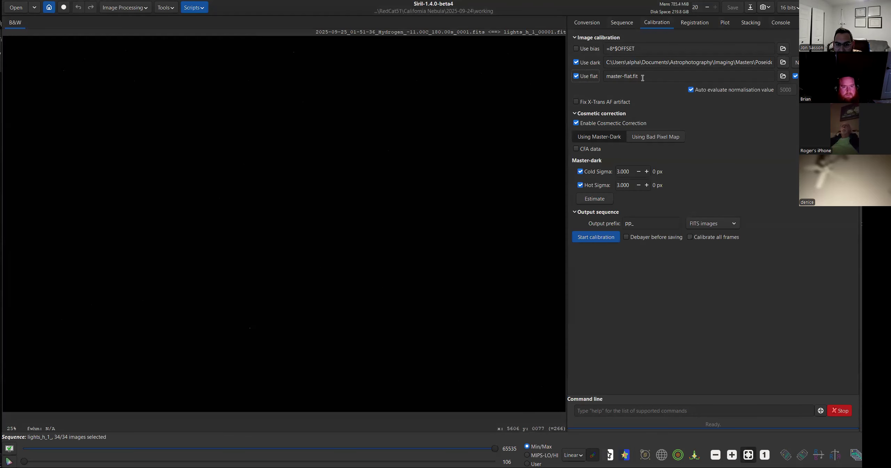
{"action": "left_click", "coordinate": [783, 75]}
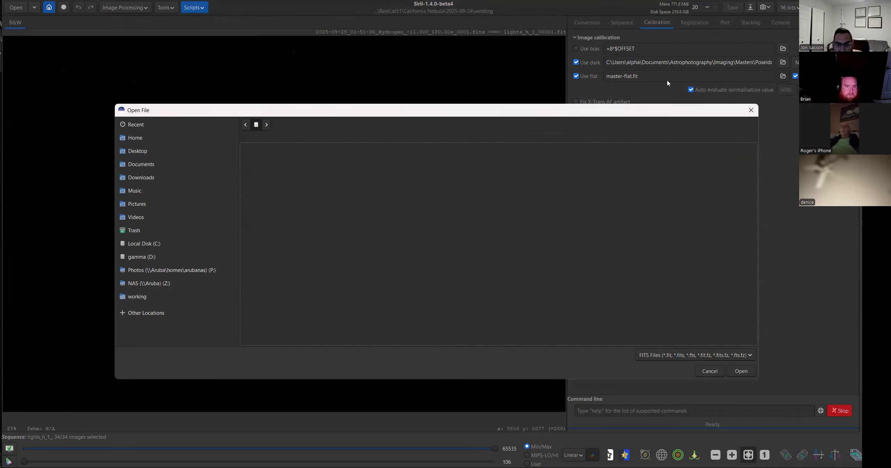
{"action": "left_click", "coordinate": [489, 124]}
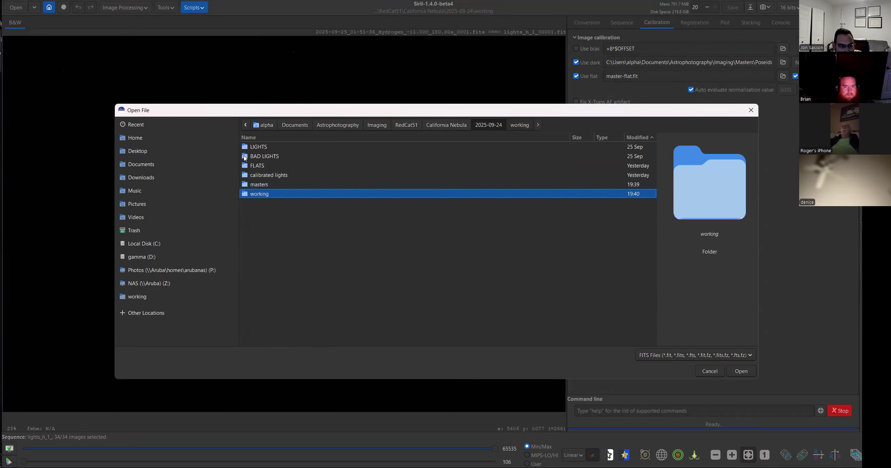
{"action": "double_click", "coordinate": [264, 184]}
{"action": "double_click", "coordinate": [279, 146]}
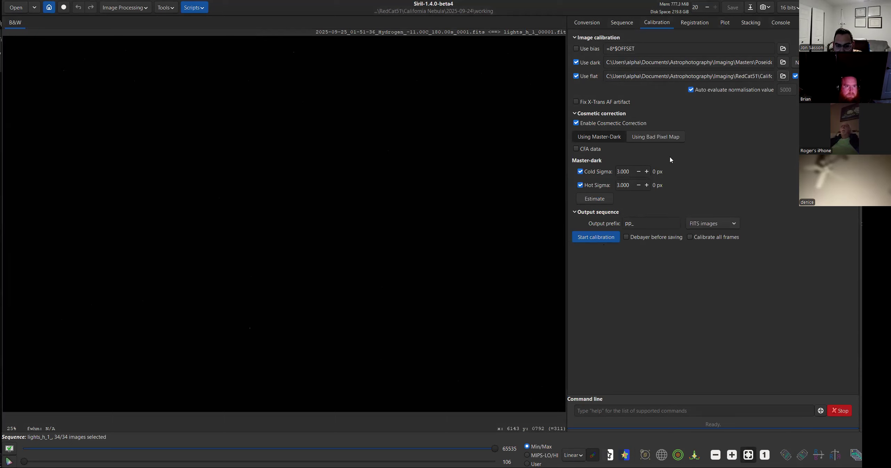
- Estimate the cold and hot pixels at sigma 3.000 and calibrate the lights_h_1 sequence with prefix pp_
{"action": "left_click", "coordinate": [605, 200]}
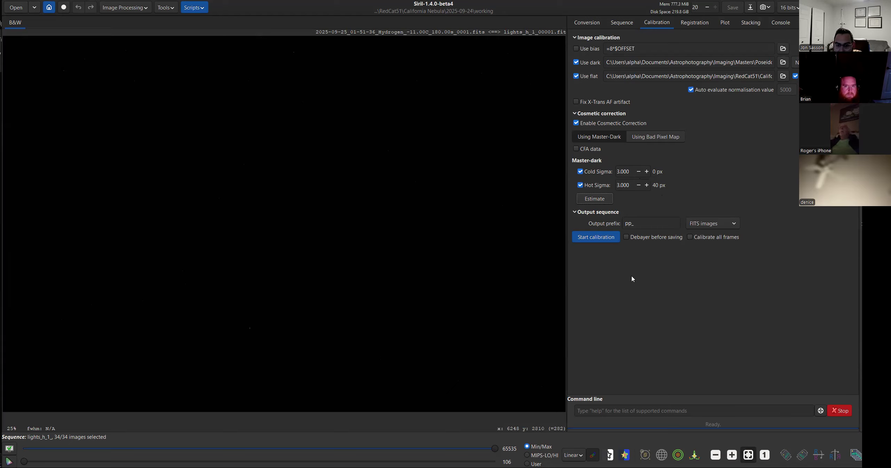
{"action": "left_click", "coordinate": [593, 237]}
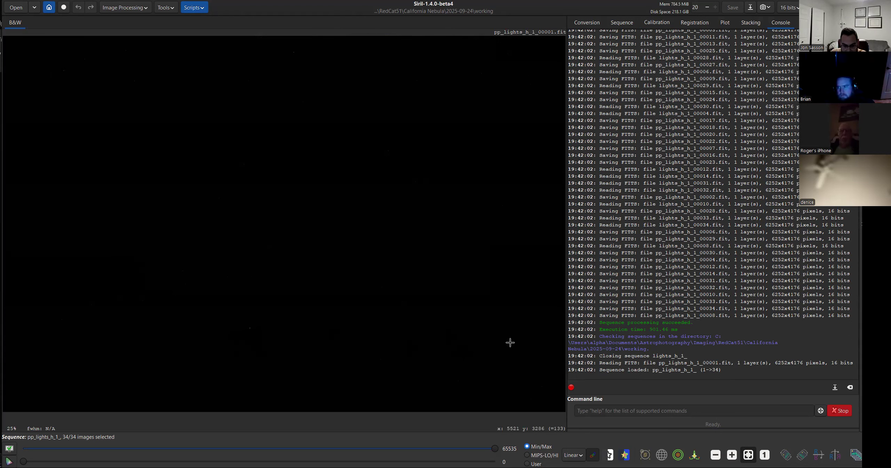
- Display the calibrated light frame with the high-definition AutoStretch preview
{"action": "left_click", "coordinate": [573, 454]}
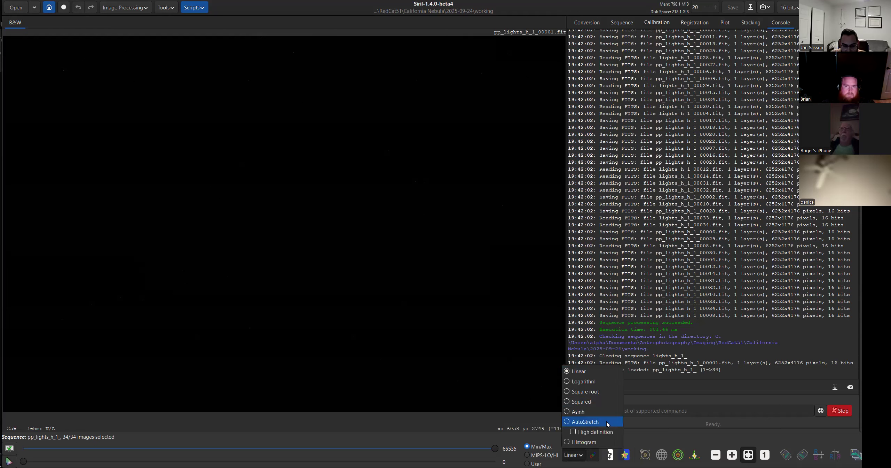
{"action": "left_click", "coordinate": [603, 431]}
{"action": "left_click", "coordinate": [582, 454]}
{"action": "left_click", "coordinate": [594, 423]}
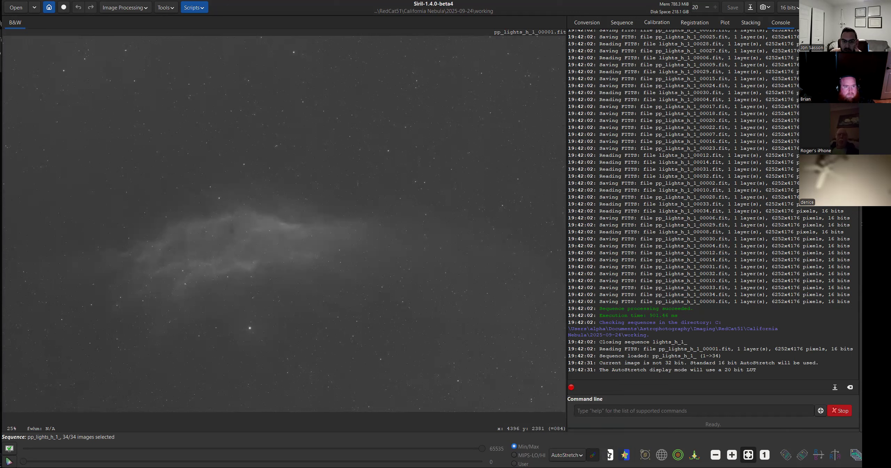
- Open the frame list of the pp_lights_h_1 sequence
{"action": "left_click", "coordinate": [622, 23]}
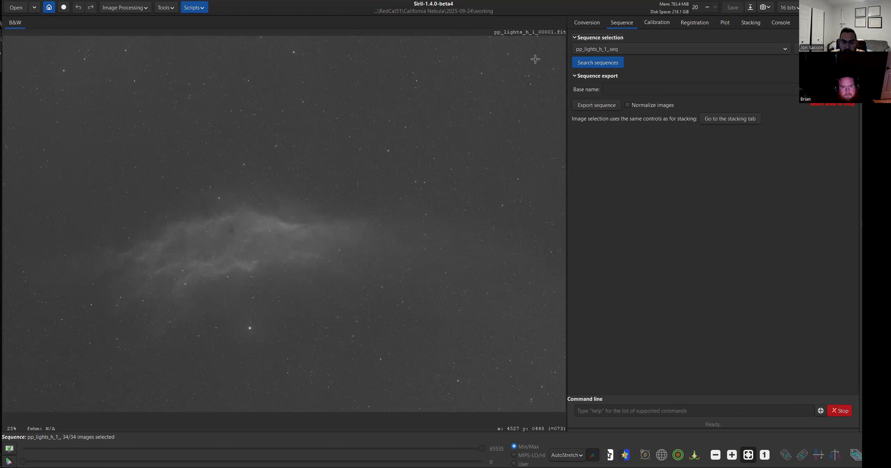
{"action": "key", "text": "ctrl+l"}
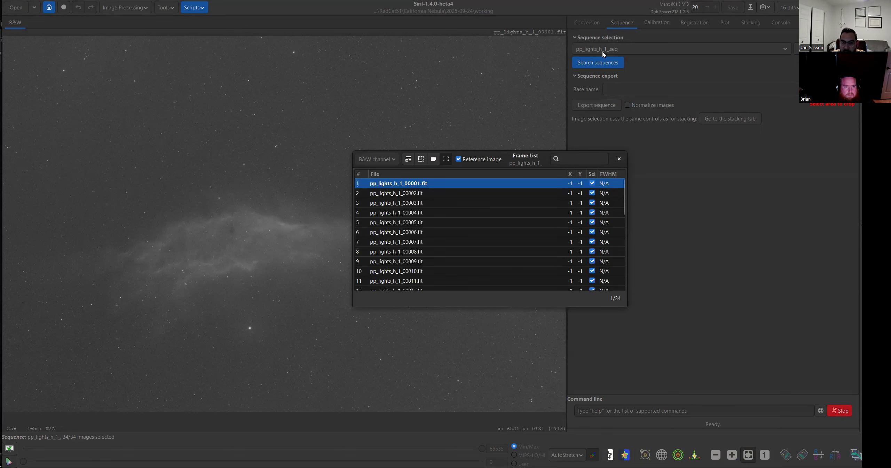
- Reopen the pp_lights_h_1 frame list and look through its listed files from first to last
{"action": "key", "text": "Escape"}
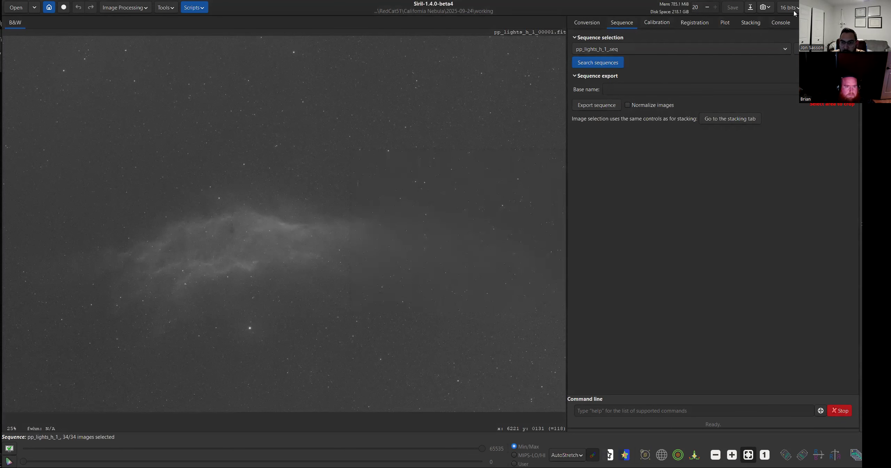
{"action": "key", "text": "ctrl+l"}
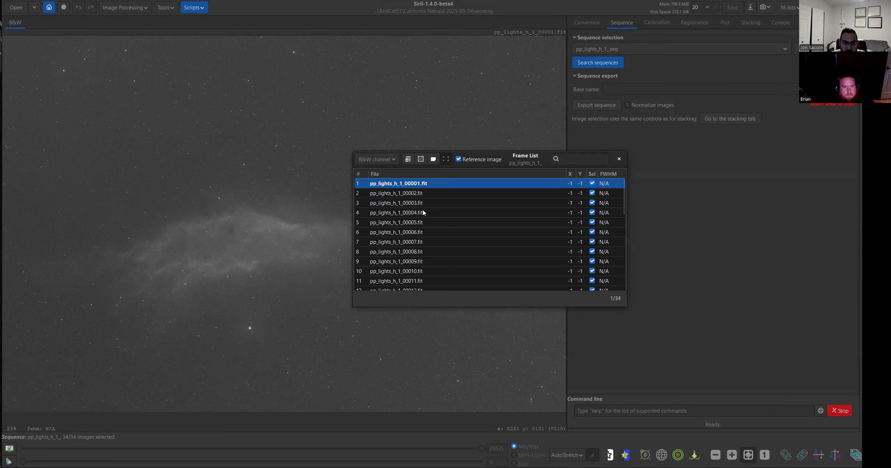
{"action": "scroll", "coordinate": [423, 209], "scroll_direction": "down", "scroll_amount": 5}
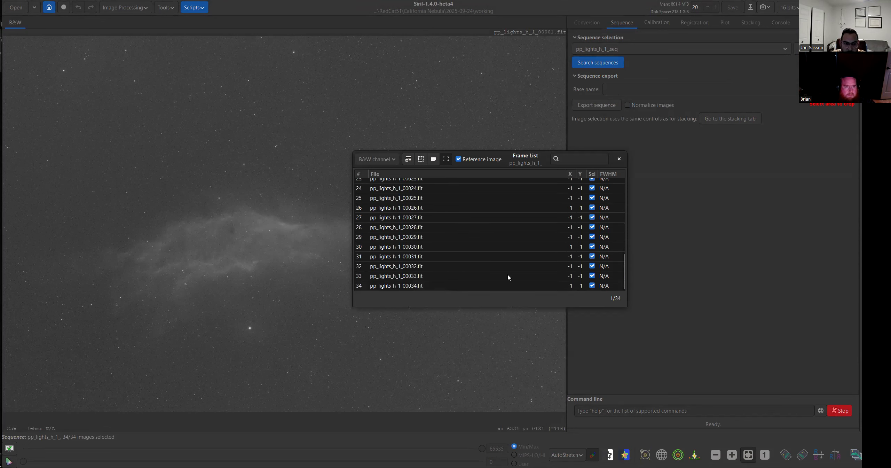
{"action": "scroll", "coordinate": [507, 279], "scroll_direction": "up", "scroll_amount": 2}
{"action": "scroll", "coordinate": [507, 282], "scroll_direction": "up", "scroll_amount": 4}
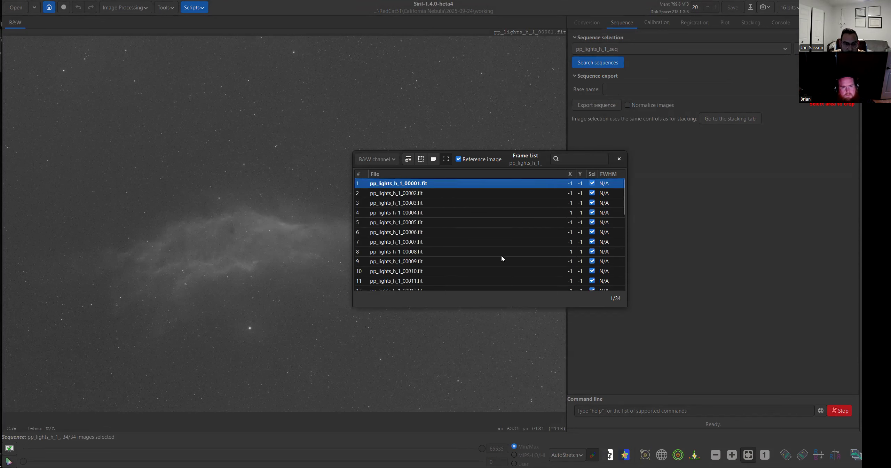
{"action": "scroll", "coordinate": [432, 285], "scroll_direction": "down", "scroll_amount": 5}
{"action": "scroll", "coordinate": [432, 284], "scroll_direction": "up", "scroll_amount": 5}
- Preview a few calibrated frames from the list and move the frame list clear of the nebula image
{"action": "left_click", "coordinate": [454, 232]}
{"action": "left_click", "coordinate": [454, 186]}
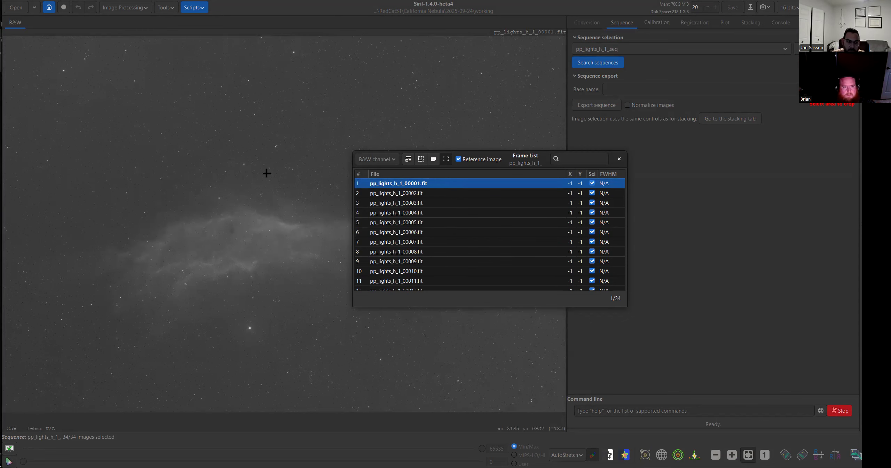
{"action": "left_click", "coordinate": [462, 235]}
{"action": "scroll", "coordinate": [467, 259], "scroll_direction": "down", "scroll_amount": 3}
{"action": "left_click", "coordinate": [467, 259]}
{"action": "scroll", "coordinate": [467, 259], "scroll_direction": "down", "scroll_amount": 2}
{"action": "left_click_drag", "start_coordinate": [480, 158], "coordinate": [689, 129]}
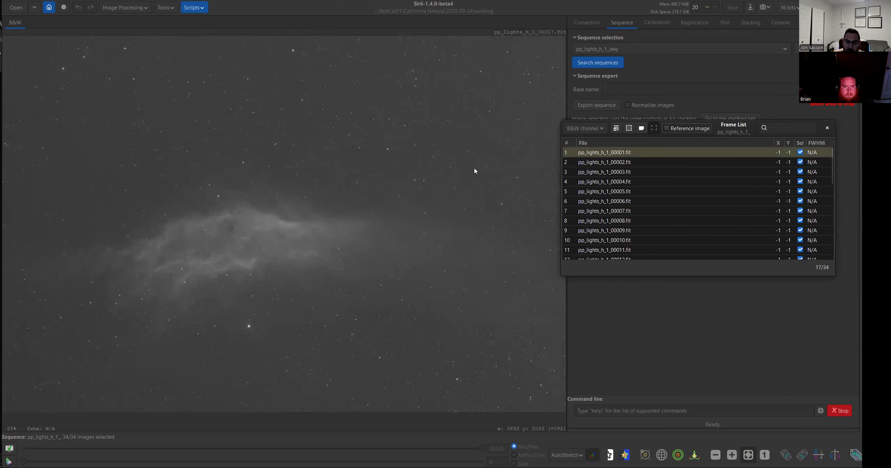
- Step through the calibrated hydrogen frames one by one, from frame 1 to frame 34, checking each image for defects
{"action": "left_click", "coordinate": [648, 152]}
{"action": "key", "text": "Down"}
{"action": "key", "text": "Down"}
{"action": "key", "text": "Down"}
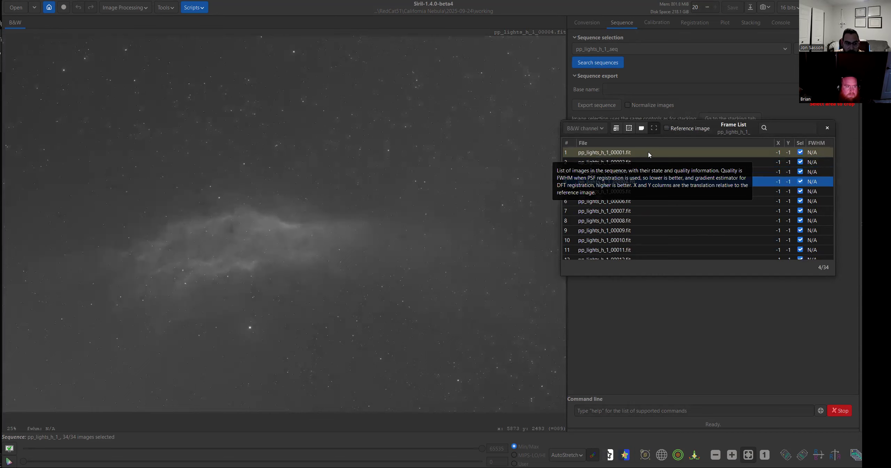
{"action": "key", "text": "Down"}
{"action": "key", "text": "Down"}
{"action": "key", "text": "Down"}
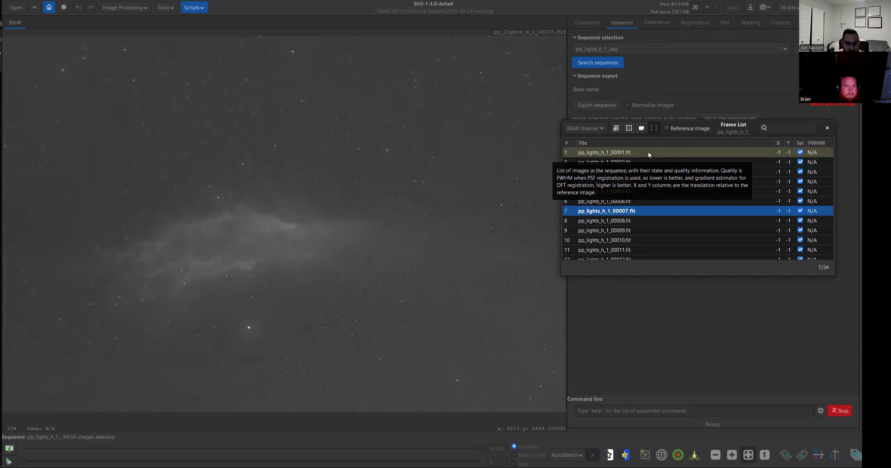
{"action": "key", "text": "Down"}
{"action": "key", "text": "Down"}
{"action": "key", "text": "Down"}
{"action": "key", "text": "Down"}
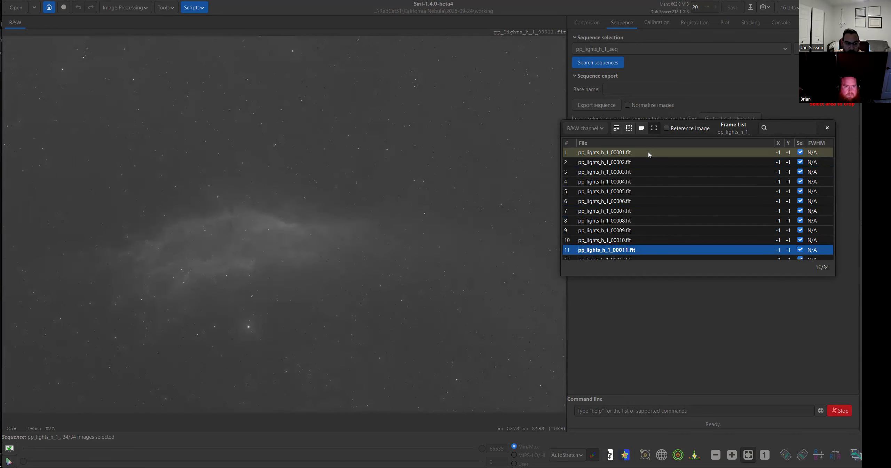
{"action": "key", "text": "Down"}
{"action": "key", "text": "Down"}
{"action": "key", "text": "Down"}
{"action": "key", "text": "Down"}
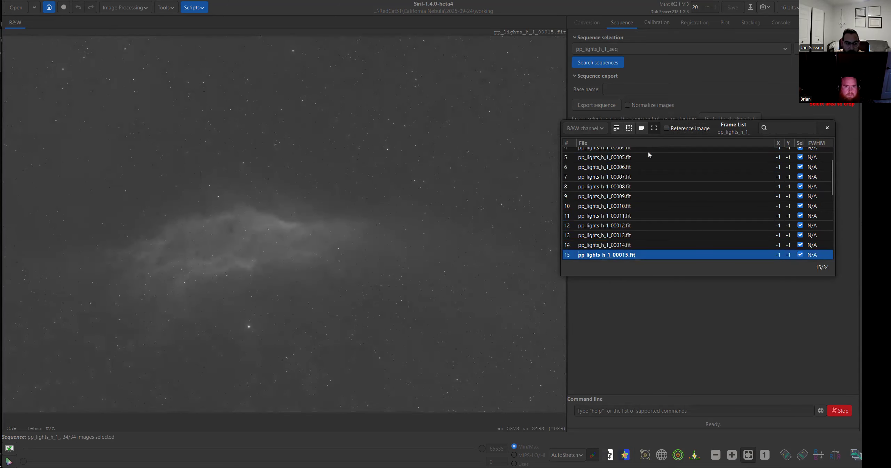
{"action": "key", "text": "Down"}
{"action": "key", "text": "Down"}
{"action": "key", "text": "Down"}
{"action": "key", "text": "Down"}
{"action": "key", "text": "Down"}
{"action": "key", "text": "Down"}
{"action": "key", "text": "Down"}
{"action": "key", "text": "Up"}
{"action": "key", "text": "Up"}
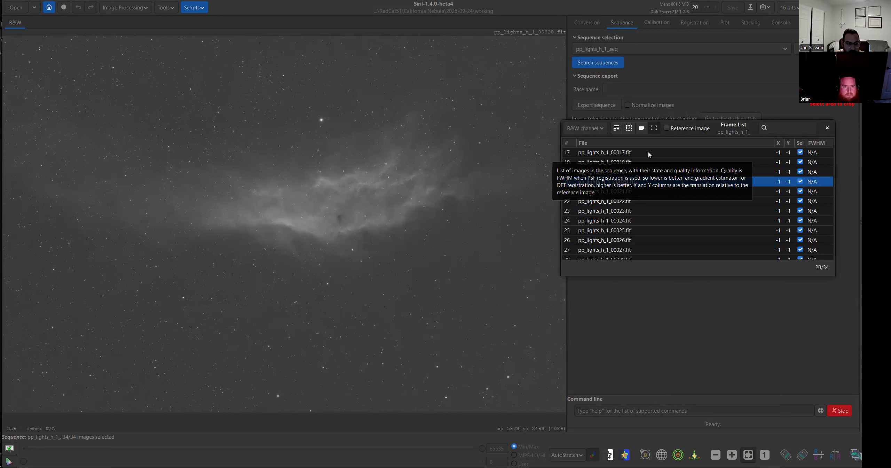
{"action": "key", "text": "Down"}
{"action": "key", "text": "Down"}
{"action": "key", "text": "Down"}
{"action": "key", "text": "Down"}
{"action": "key", "text": "Down"}
{"action": "key", "text": "Down"}
{"action": "key", "text": "Down"}
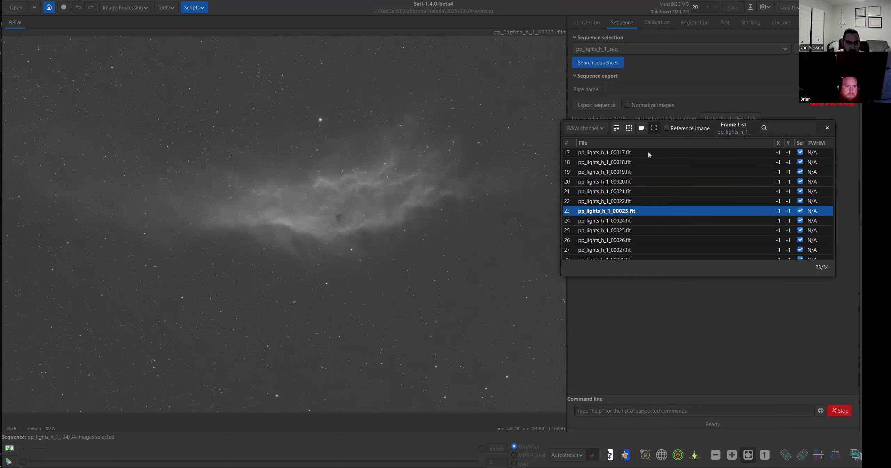
{"action": "key", "text": "Down"}
{"action": "key", "text": "Down"}
{"action": "key", "text": "Down"}
{"action": "key", "text": "Down"}
{"action": "key", "text": "Down"}
{"action": "key", "text": "Down"}
{"action": "key", "text": "Down"}
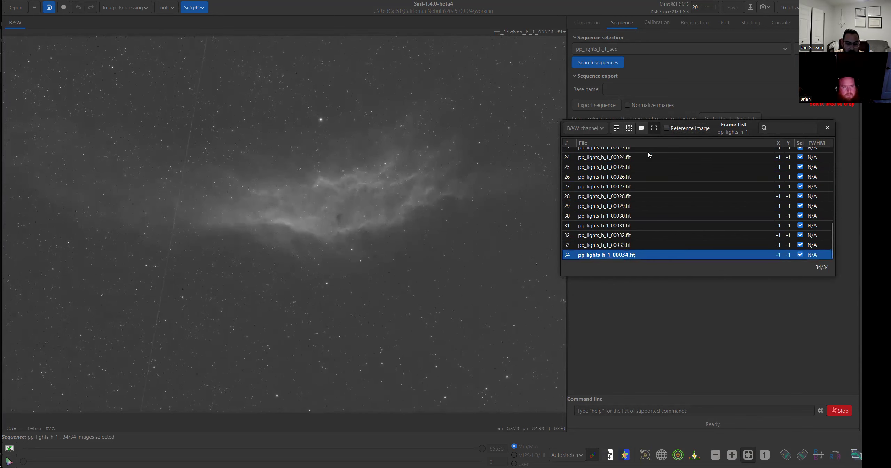
- Return to frame 1 and compare the first five calibrated frames again for differences in image quality
{"action": "scroll", "coordinate": [673, 174], "scroll_direction": "up", "scroll_amount": 6}
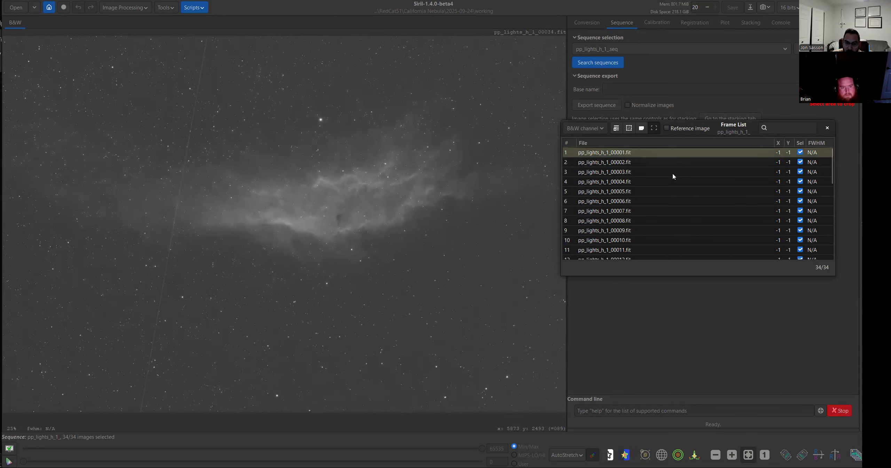
{"action": "left_click", "coordinate": [652, 152]}
{"action": "key", "text": "Down"}
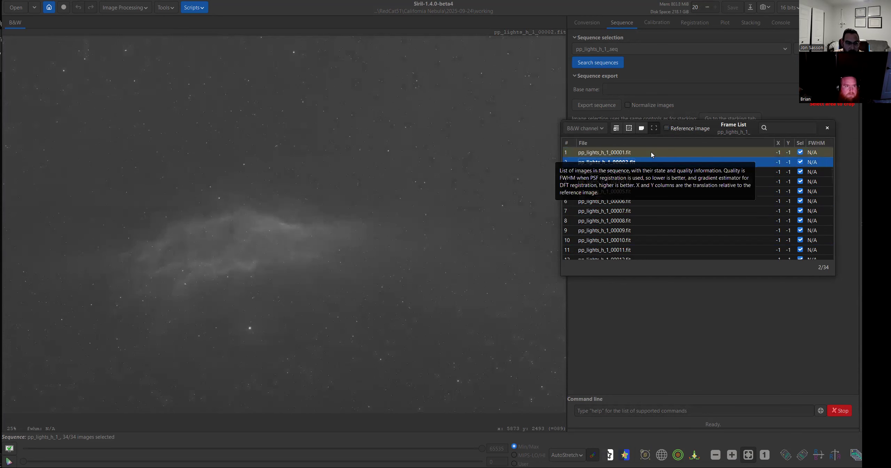
{"action": "key", "text": "Down"}
{"action": "key", "text": "Up"}
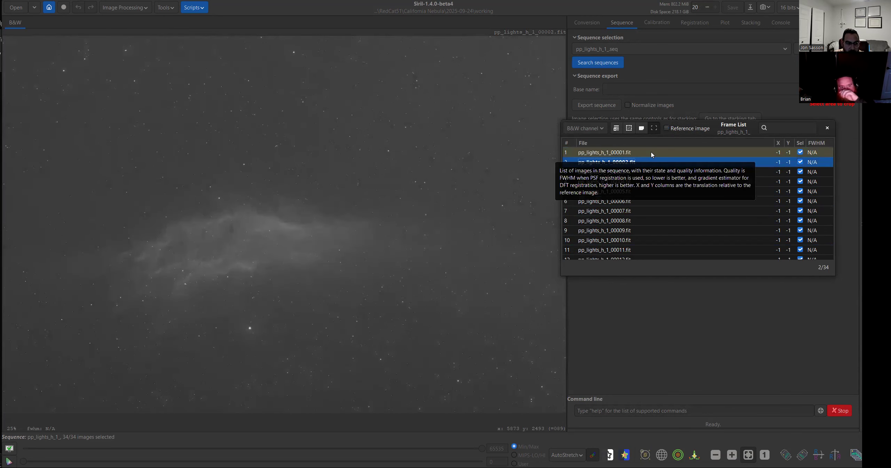
{"action": "key", "text": "Down"}
{"action": "key", "text": "Down"}
{"action": "key", "text": "Down"}
{"action": "key", "text": "Up"}
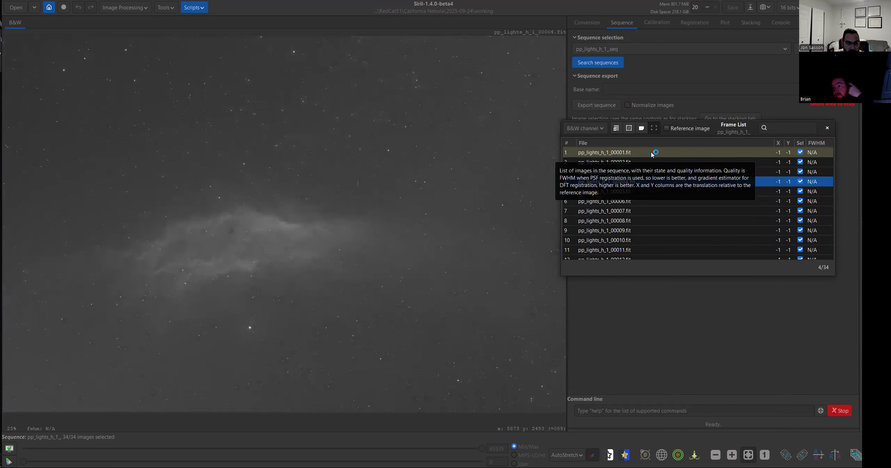
{"action": "key", "text": "Down"}
- Exclude frames pp_lights_h_1_00005.fit and pp_lights_h_1_00006.fit from the sequence and close the frame list
{"action": "left_click", "coordinate": [800, 191]}
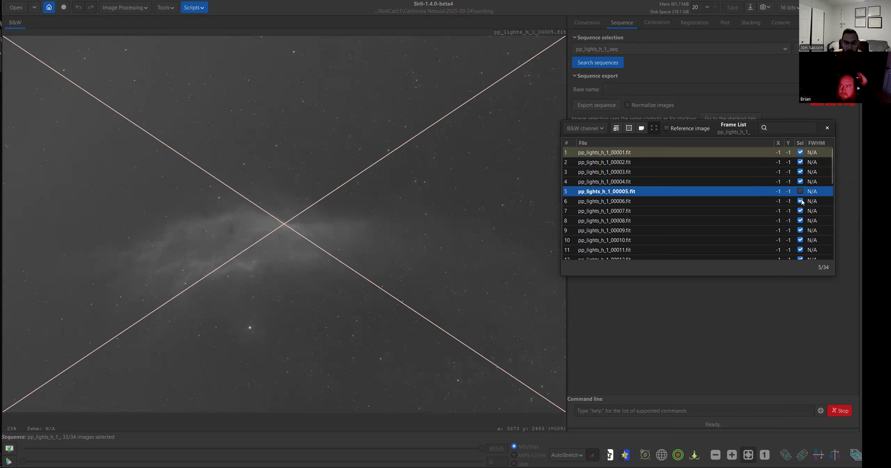
{"action": "left_click", "coordinate": [800, 200]}
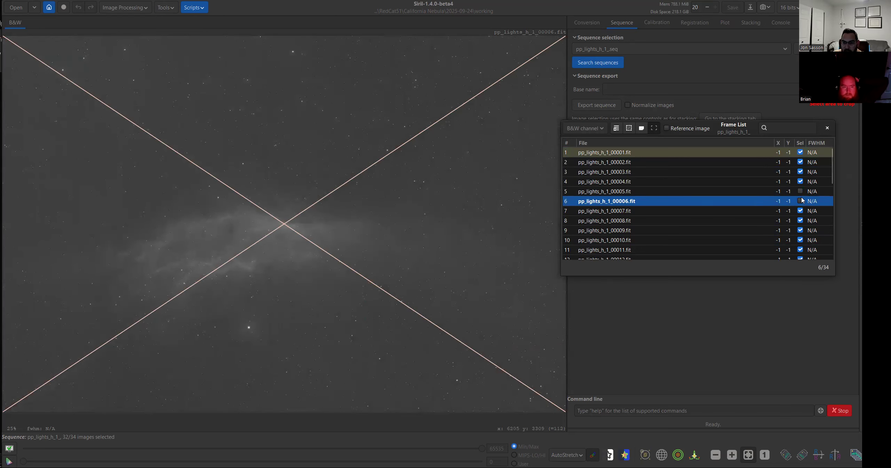
{"action": "left_click", "coordinate": [827, 128]}
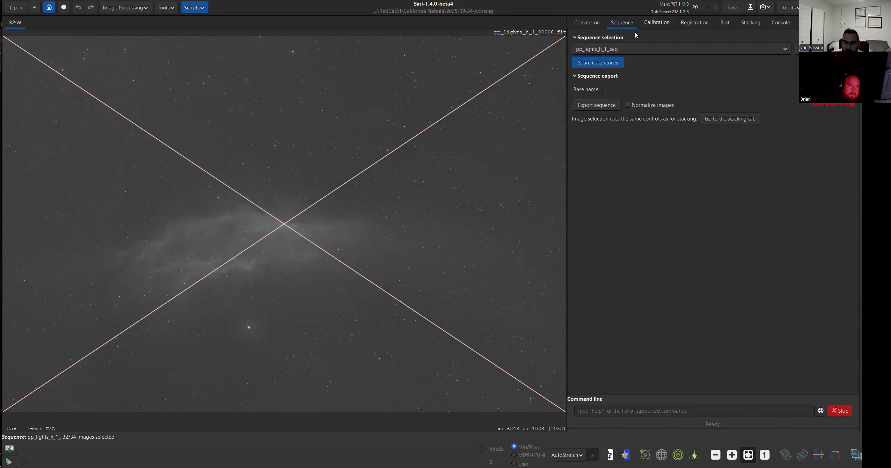
- Set the registration's image selection to Register selected images only
{"action": "key", "text": "F4"}
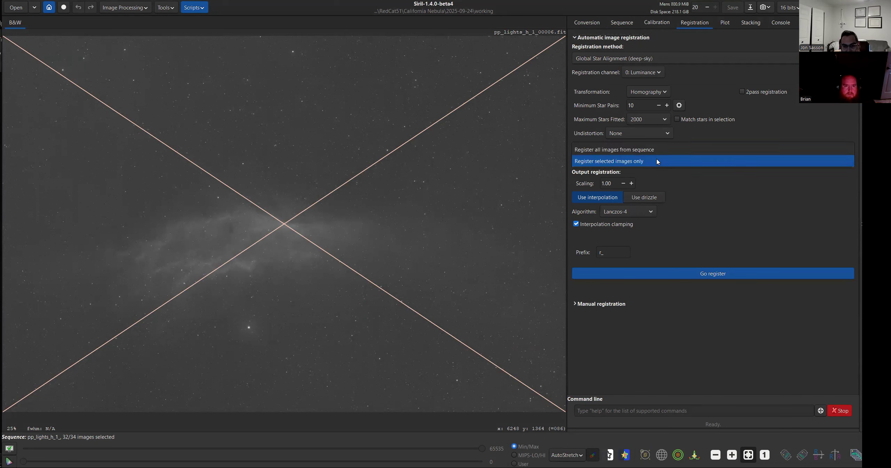
{"action": "left_click", "coordinate": [657, 160]}
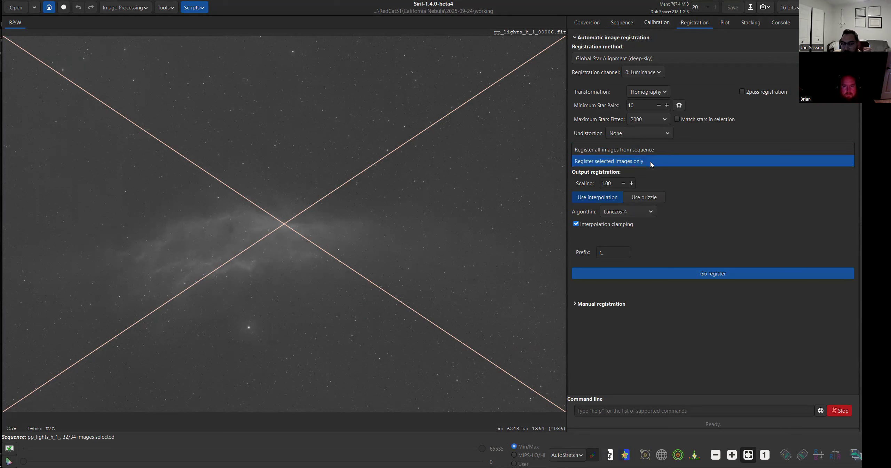
{"action": "left_click", "coordinate": [651, 163]}
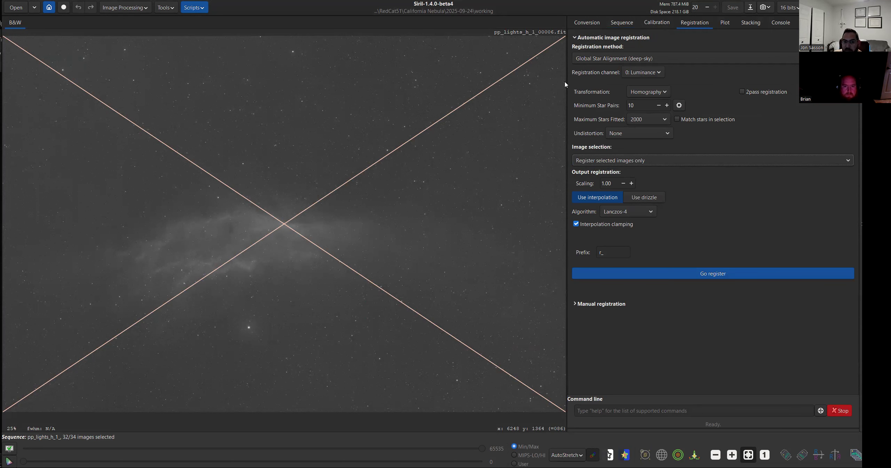
- Open the frame list of the pp_lights_h_1 sequence and step through the frames after frame 6 to inspect them
{"action": "left_click", "coordinate": [622, 22]}
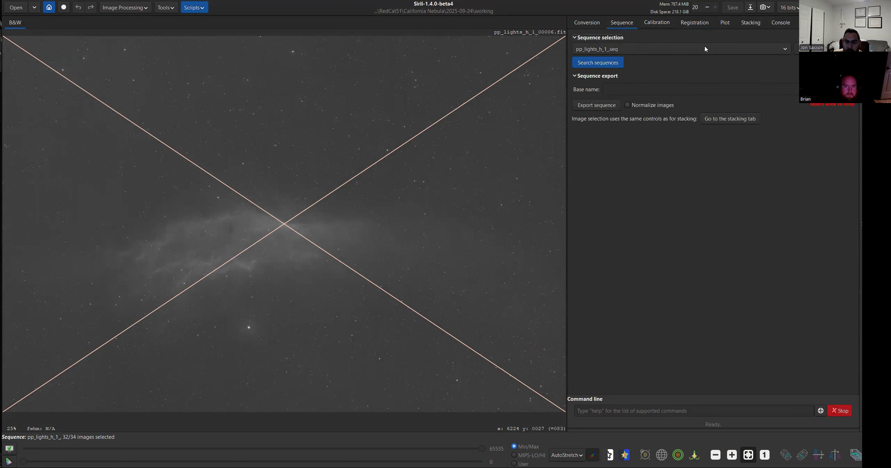
{"action": "left_click", "coordinate": [800, 49]}
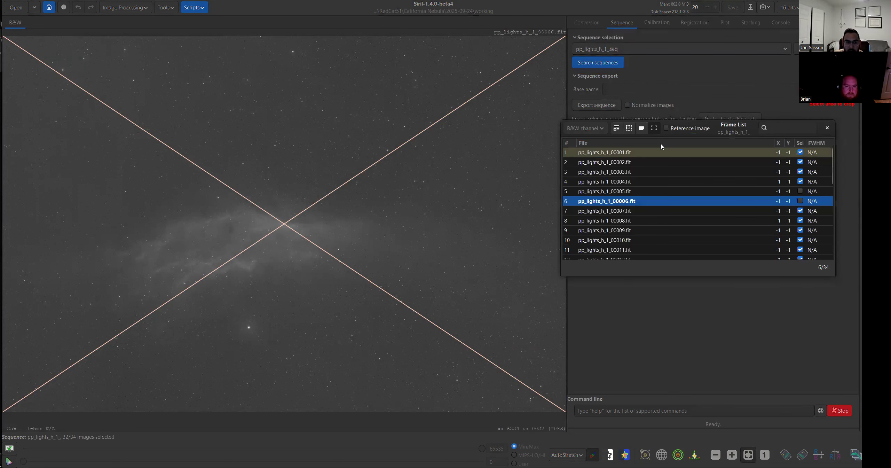
{"action": "key", "text": "Down"}
{"action": "key", "text": "Down"}
{"action": "key", "text": "Down"}
{"action": "key", "text": "Down"}
{"action": "key", "text": "Down"}
{"action": "key", "text": "Down"}
{"action": "key", "text": "Down"}
{"action": "key", "text": "Down"}
{"action": "key", "text": "Down"}
{"action": "key", "text": "Down"}
{"action": "key", "text": "Down"}
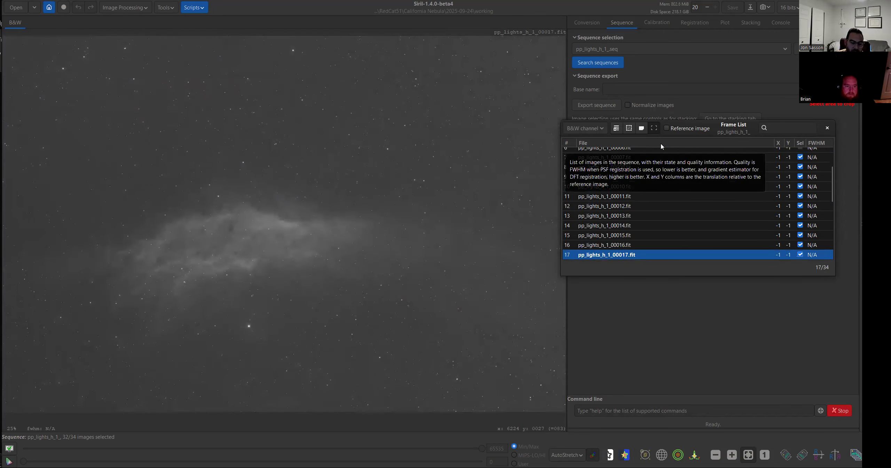
{"action": "key", "text": "Down"}
{"action": "key", "text": "Down"}
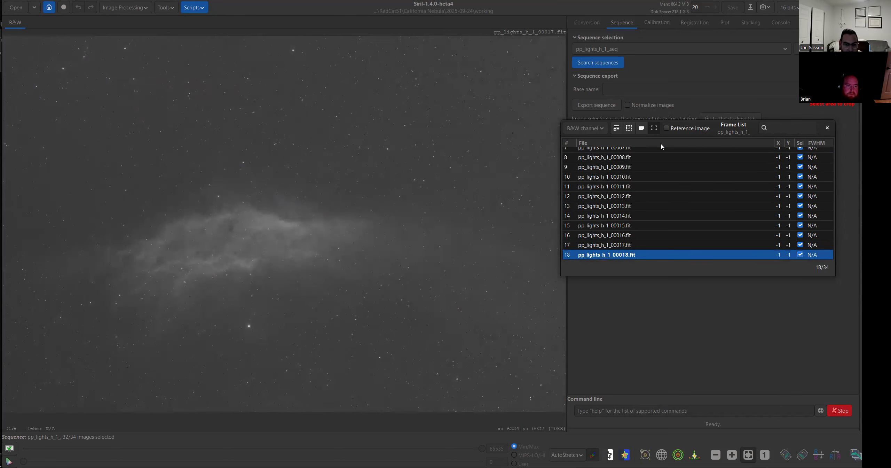
{"action": "key", "text": "Down"}
{"action": "key", "text": "Down"}
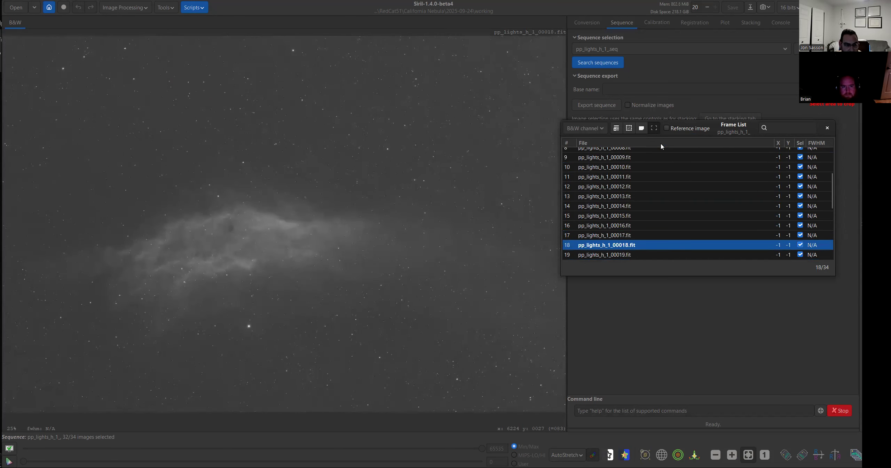
- Load frame pp_lights_h_1_00016.fit from the frame list and close the list
{"action": "key", "text": "Up"}
{"action": "key", "text": "Up"}
{"action": "key", "text": "Up"}
{"action": "key", "text": "Up"}
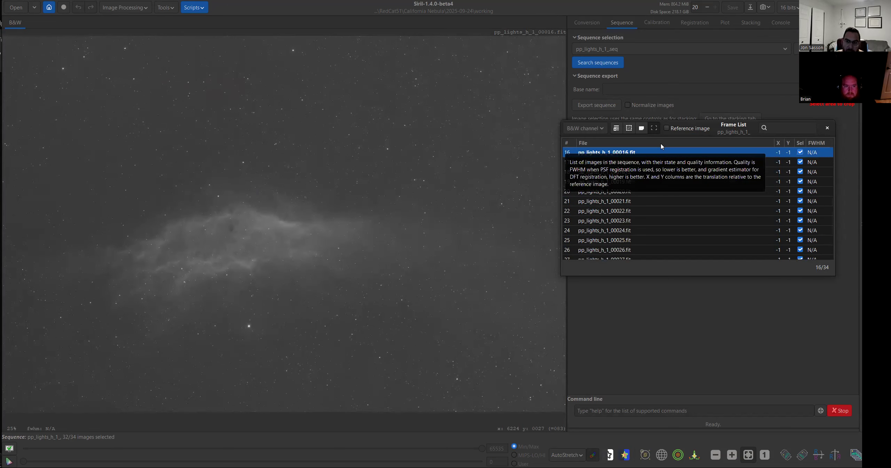
{"action": "left_click", "coordinate": [828, 128]}
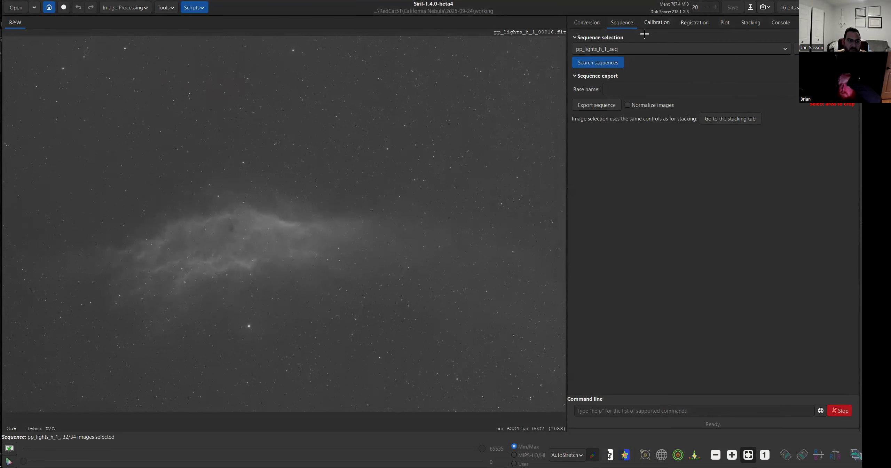
- Open Background Extraction with Polynomial interpolation and degree order 1, and move the dialog off the image
{"action": "left_click", "coordinate": [137, 10]}
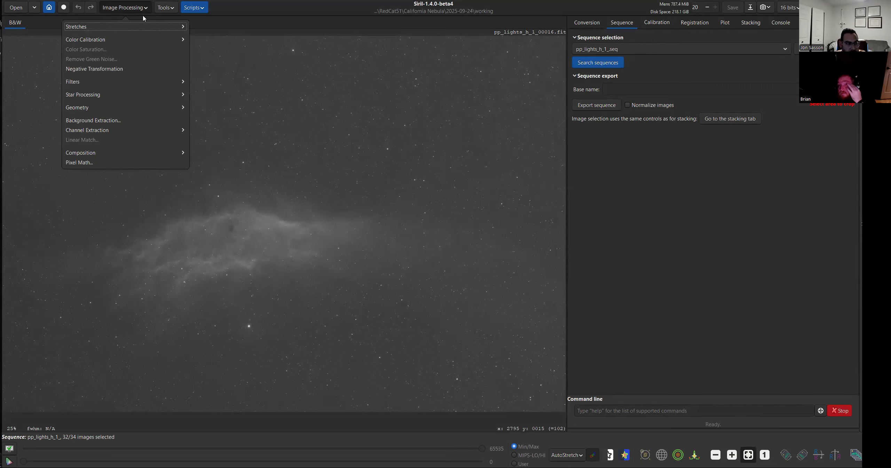
{"action": "left_click", "coordinate": [113, 121]}
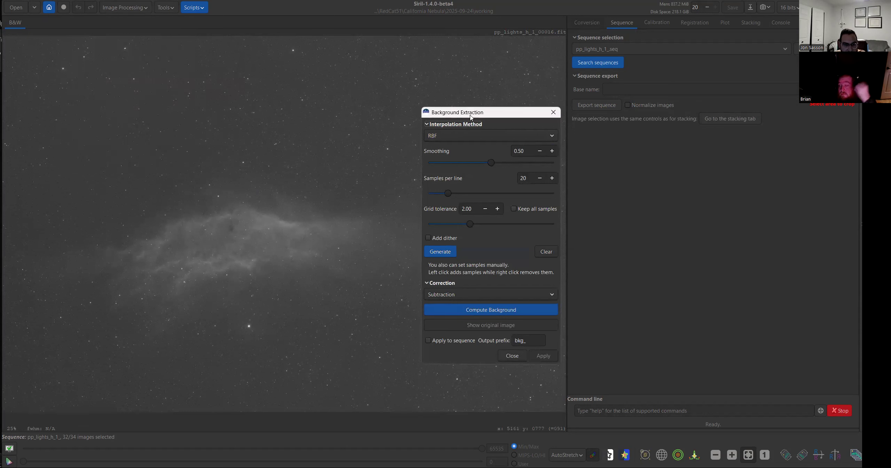
{"action": "left_click_drag", "start_coordinate": [441, 112], "coordinate": [395, 52]}
{"action": "left_click", "coordinate": [408, 76]}
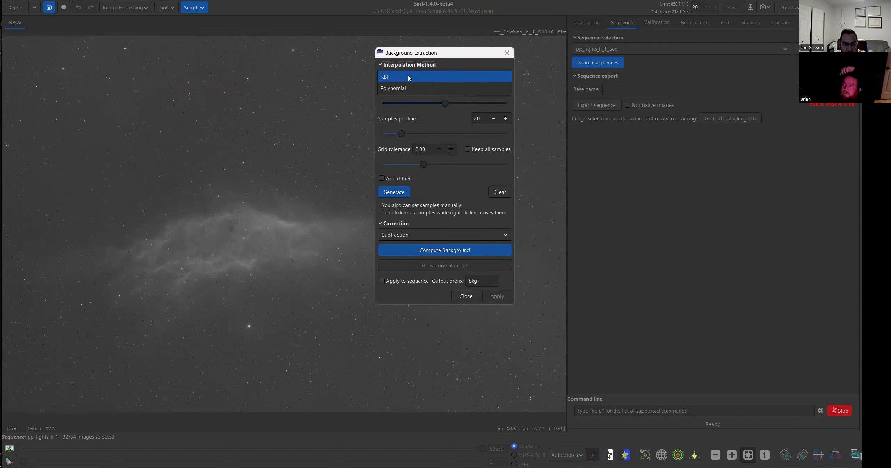
{"action": "left_click", "coordinate": [410, 88]}
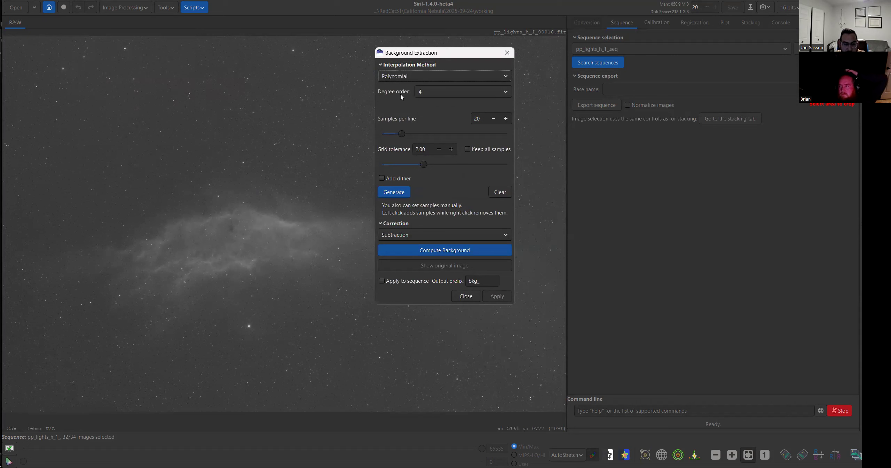
{"action": "left_click", "coordinate": [437, 90]}
{"action": "left_click", "coordinate": [434, 57]}
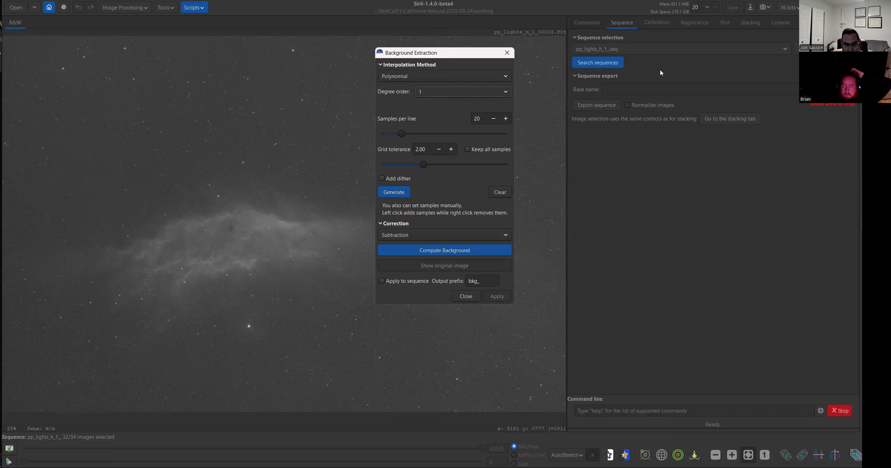
{"action": "left_click_drag", "start_coordinate": [424, 54], "coordinate": [661, 73]}
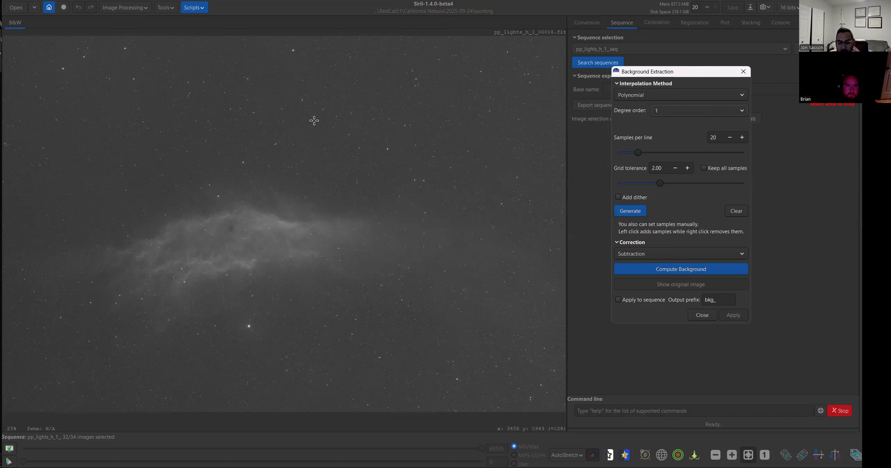
{"action": "left_click", "coordinate": [683, 94]}
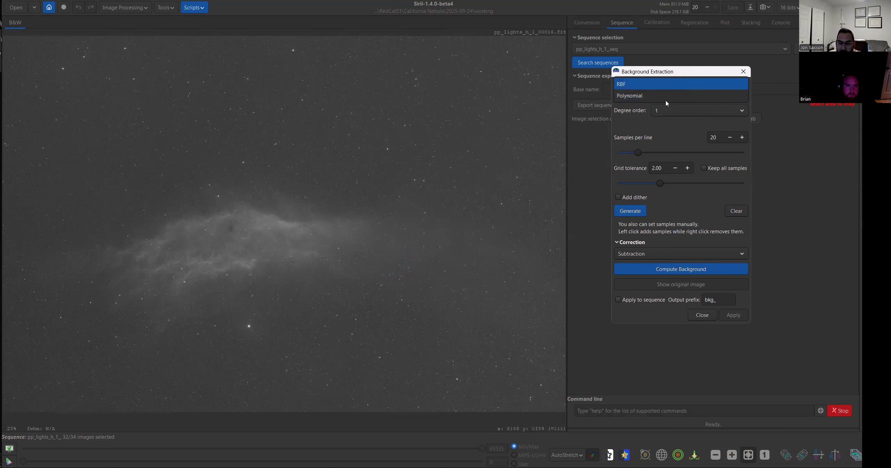
{"action": "left_click", "coordinate": [645, 84]}
{"action": "left_click", "coordinate": [638, 100]}
{"action": "left_click", "coordinate": [638, 106]}
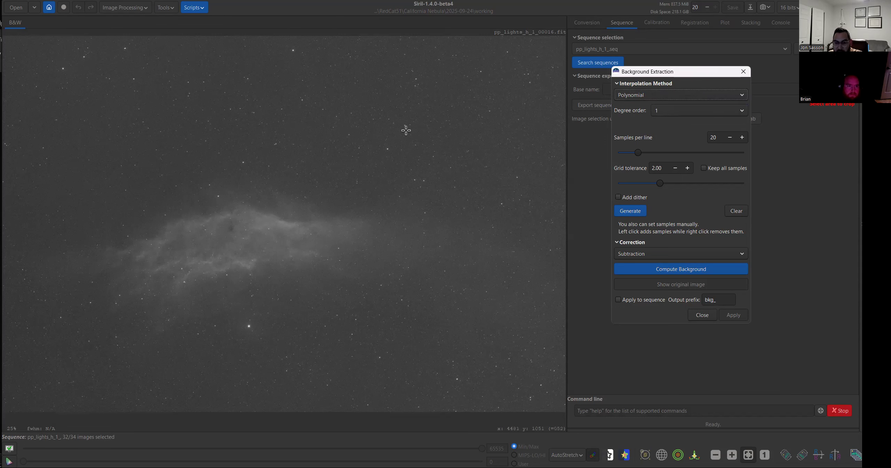
{"action": "key", "text": "Escape"}
{"action": "left_click", "coordinate": [124, 7]}
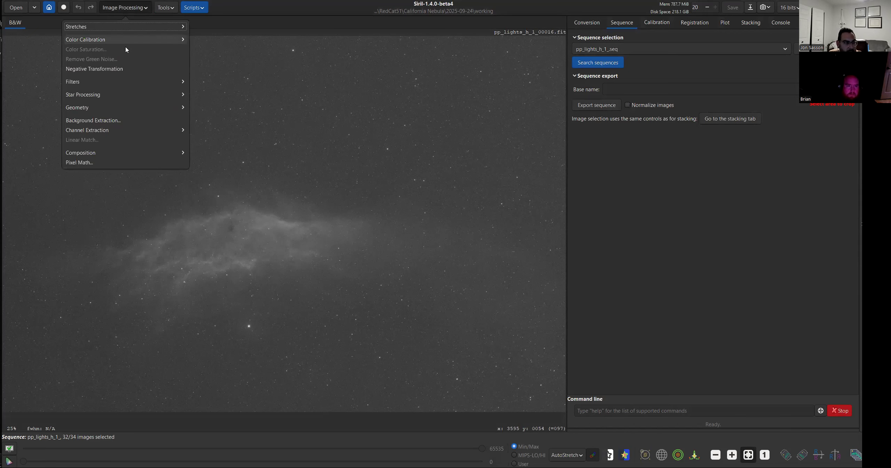
{"action": "left_click", "coordinate": [177, 122]}
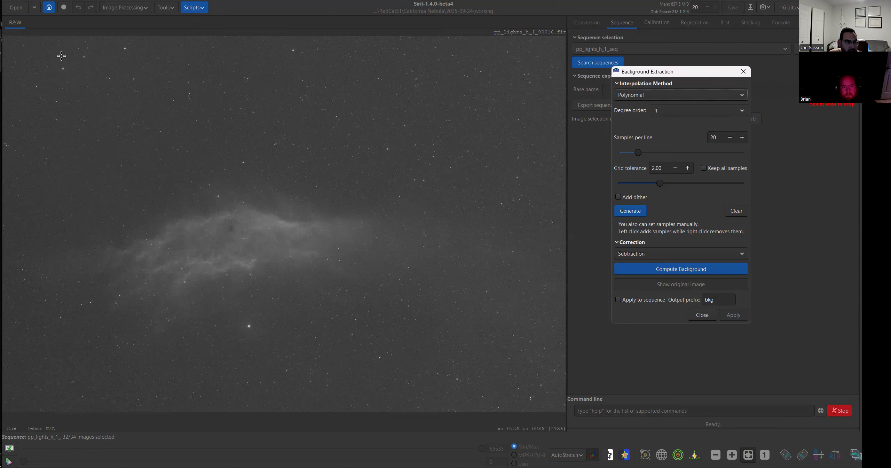
- Place two manual background samples on star-free sky near the upper-left corner of the image
{"action": "scroll", "coordinate": [63, 57], "scroll_direction": "up", "scroll_amount": 1}
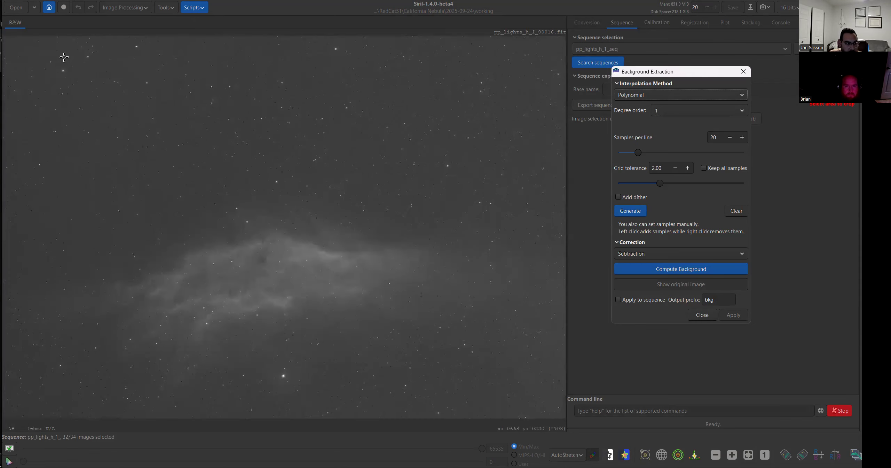
{"action": "scroll", "coordinate": [64, 57], "scroll_direction": "up", "scroll_amount": 2}
{"action": "scroll", "coordinate": [91, 54], "scroll_direction": "up", "scroll_amount": 2}
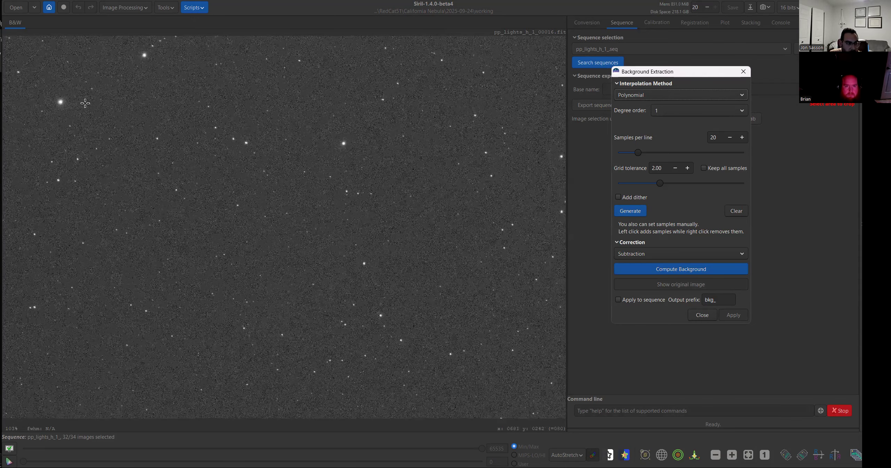
{"action": "left_click", "coordinate": [85, 103]}
{"action": "scroll", "coordinate": [85, 103], "scroll_direction": "down", "scroll_amount": 4}
{"action": "left_click", "coordinate": [158, 99]}
{"action": "scroll", "coordinate": [157, 100], "scroll_direction": "up", "scroll_amount": 2}
{"action": "scroll", "coordinate": [118, 77], "scroll_direction": "up", "scroll_amount": 2}
{"action": "scroll", "coordinate": [148, 103], "scroll_direction": "down", "scroll_amount": 2}
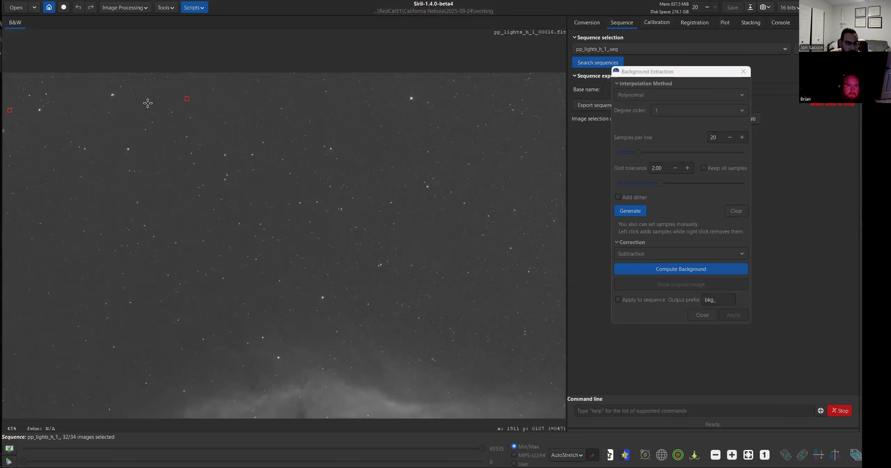
{"action": "scroll", "coordinate": [140, 103], "scroll_direction": "down", "scroll_amount": 2}
{"action": "scroll", "coordinate": [222, 236], "scroll_direction": "up", "scroll_amount": 1}
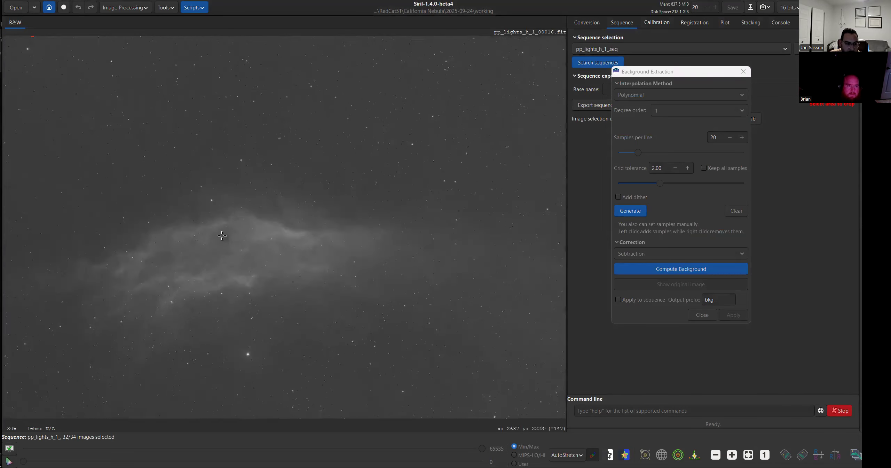
{"action": "scroll", "coordinate": [314, 269], "scroll_direction": "down", "scroll_amount": 1}
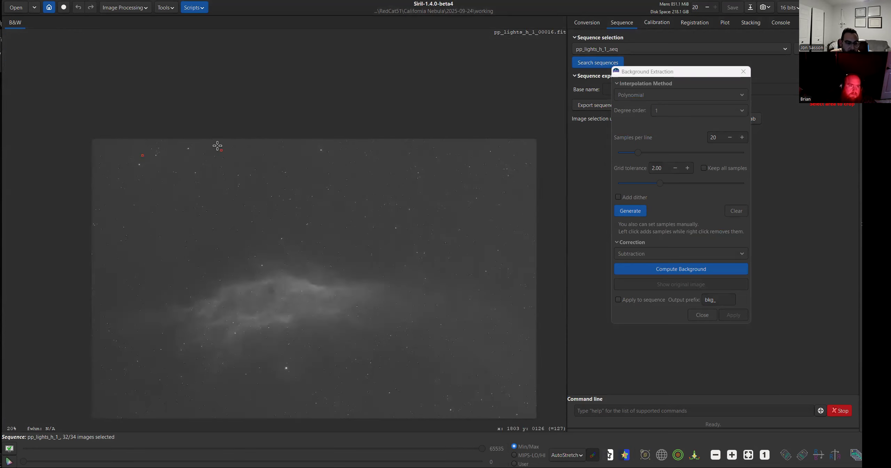
- Add background samples on star-free sky across the upper part of the image, clear of the nebula
{"action": "scroll", "coordinate": [218, 146], "scroll_direction": "up", "scroll_amount": 2}
{"action": "scroll", "coordinate": [259, 150], "scroll_direction": "down", "scroll_amount": 2}
{"action": "scroll", "coordinate": [219, 147], "scroll_direction": "up", "scroll_amount": 1}
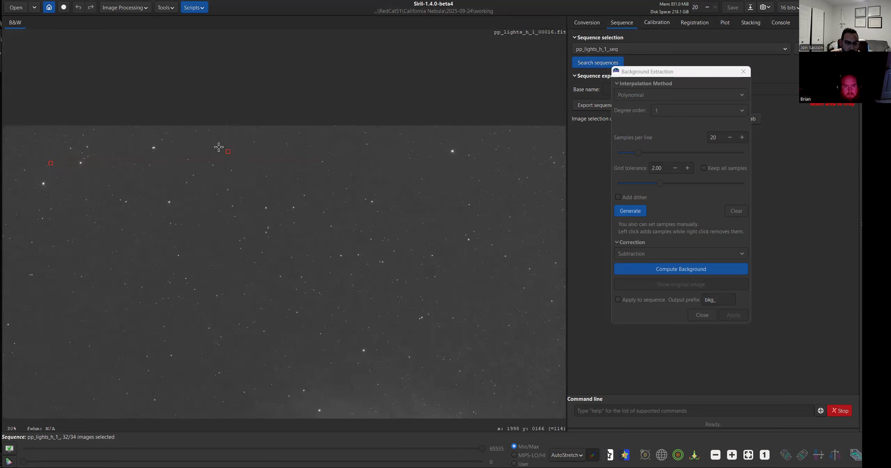
{"action": "scroll", "coordinate": [313, 178], "scroll_direction": "up", "scroll_amount": 2}
{"action": "scroll", "coordinate": [261, 152], "scroll_direction": "up", "scroll_amount": 2}
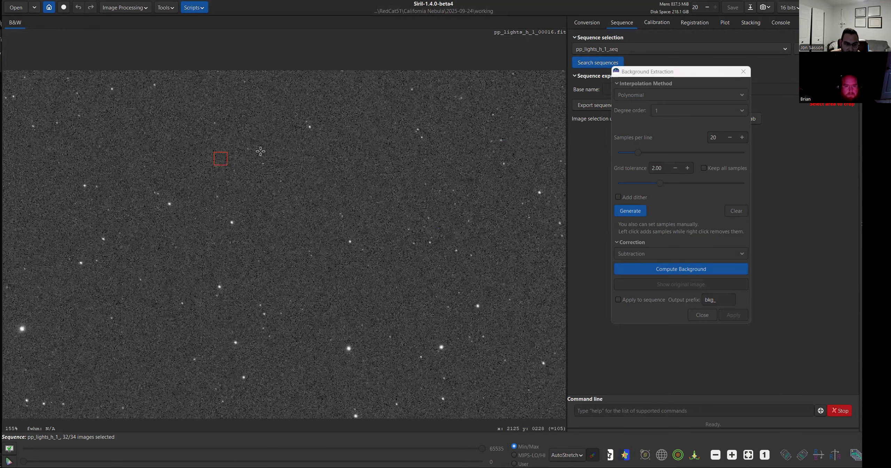
{"action": "scroll", "coordinate": [261, 151], "scroll_direction": "down", "scroll_amount": 5}
{"action": "scroll", "coordinate": [380, 181], "scroll_direction": "up", "scroll_amount": 4}
{"action": "left_click", "coordinate": [379, 194]}
{"action": "scroll", "coordinate": [234, 143], "scroll_direction": "down", "scroll_amount": 3}
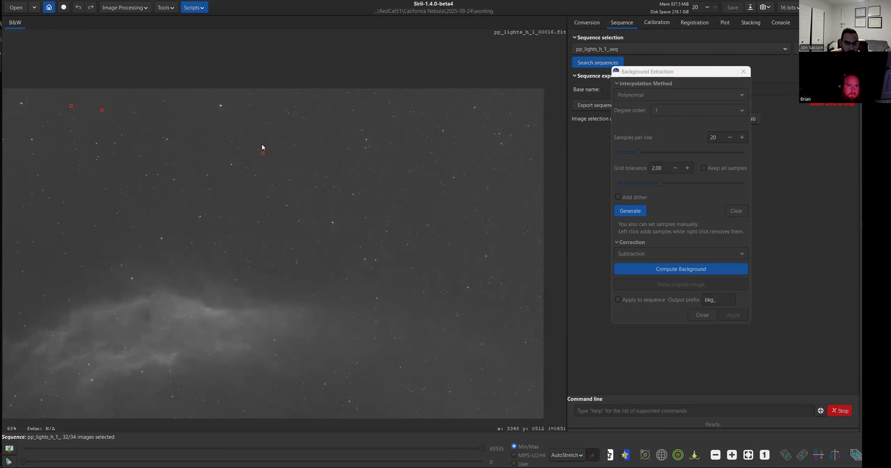
{"action": "scroll", "coordinate": [374, 148], "scroll_direction": "down", "scroll_amount": 2}
{"action": "scroll", "coordinate": [360, 141], "scroll_direction": "up", "scroll_amount": 3}
{"action": "scroll", "coordinate": [349, 123], "scroll_direction": "down", "scroll_amount": 3}
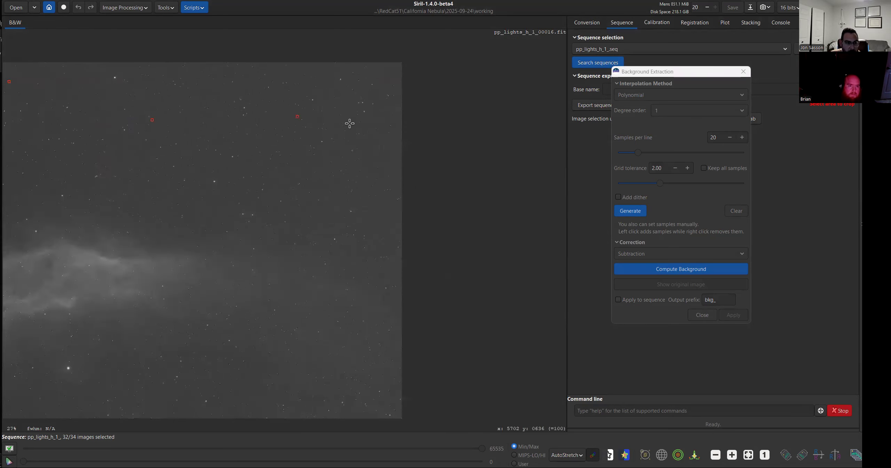
- Add background samples in the image's upper-right corner and partway down its right side
{"action": "scroll", "coordinate": [350, 123], "scroll_direction": "down", "scroll_amount": 2}
{"action": "scroll", "coordinate": [365, 92], "scroll_direction": "up", "scroll_amount": 3}
{"action": "left_click", "coordinate": [396, 86]}
{"action": "scroll", "coordinate": [339, 96], "scroll_direction": "down", "scroll_amount": 3}
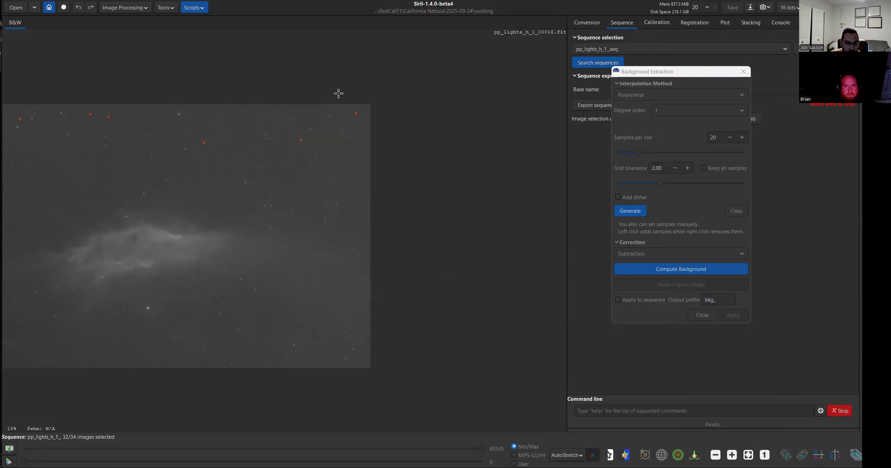
{"action": "scroll", "coordinate": [339, 93], "scroll_direction": "up", "scroll_amount": 3}
{"action": "left_click", "coordinate": [349, 134]}
{"action": "scroll", "coordinate": [354, 108], "scroll_direction": "down", "scroll_amount": 2}
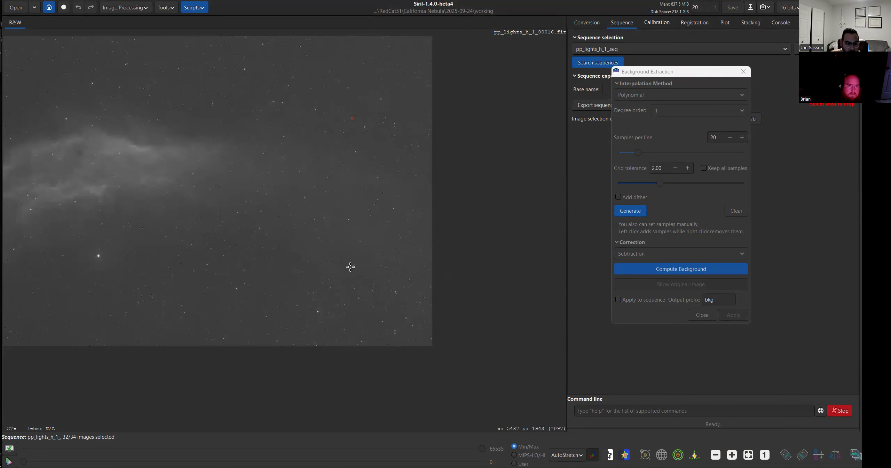
- Add background samples on star-free sky in the lower-right area and along the bottom of the image
{"action": "scroll", "coordinate": [354, 279], "scroll_direction": "up", "scroll_amount": 2}
{"action": "left_click", "coordinate": [354, 277]}
{"action": "scroll", "coordinate": [397, 237], "scroll_direction": "down", "scroll_amount": 2}
{"action": "scroll", "coordinate": [400, 239], "scroll_direction": "up", "scroll_amount": 2}
{"action": "left_click", "coordinate": [400, 240]}
{"action": "scroll", "coordinate": [418, 267], "scroll_direction": "down", "scroll_amount": 2}
{"action": "scroll", "coordinate": [385, 287], "scroll_direction": "up", "scroll_amount": 2}
{"action": "left_click", "coordinate": [390, 273]}
{"action": "scroll", "coordinate": [379, 261], "scroll_direction": "down", "scroll_amount": 2}
- Add background samples along the lower-left part of the image and up its left edge, below the nebula
{"action": "scroll", "coordinate": [265, 261], "scroll_direction": "up", "scroll_amount": 3}
{"action": "left_click", "coordinate": [254, 246]}
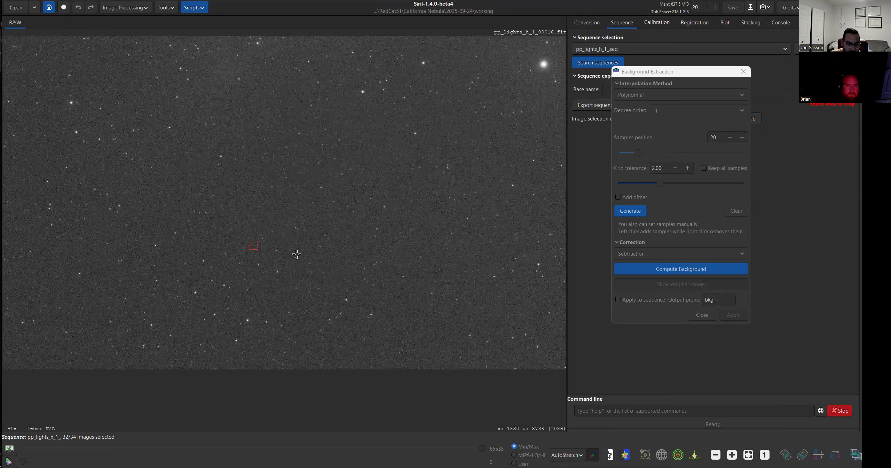
{"action": "scroll", "coordinate": [297, 254], "scroll_direction": "down", "scroll_amount": 2}
{"action": "scroll", "coordinate": [279, 249], "scroll_direction": "up", "scroll_amount": 4}
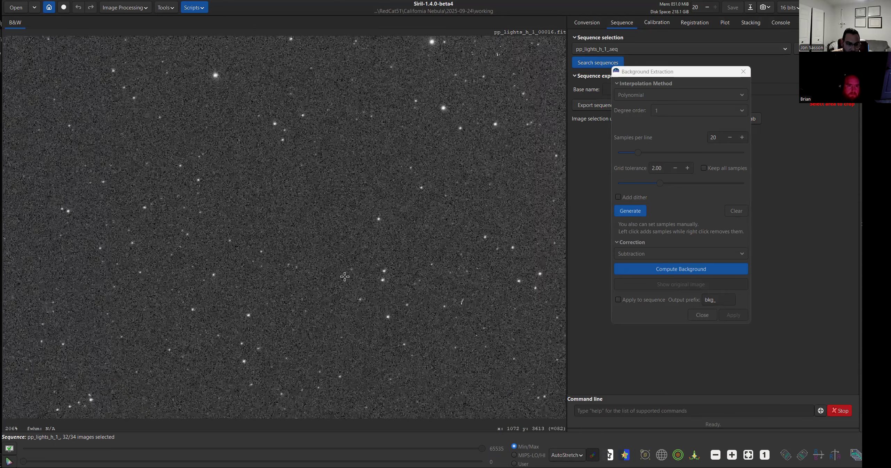
{"action": "scroll", "coordinate": [345, 277], "scroll_direction": "down", "scroll_amount": 2}
{"action": "scroll", "coordinate": [293, 255], "scroll_direction": "up", "scroll_amount": 4}
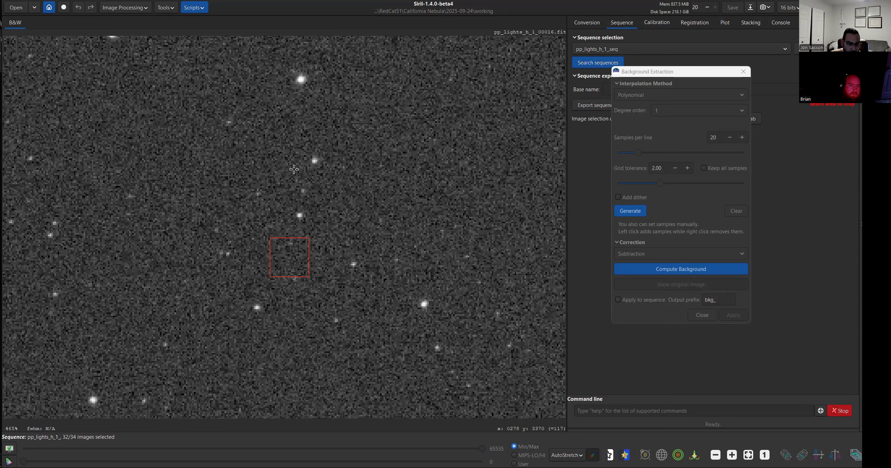
{"action": "scroll", "coordinate": [294, 170], "scroll_direction": "down", "scroll_amount": 5}
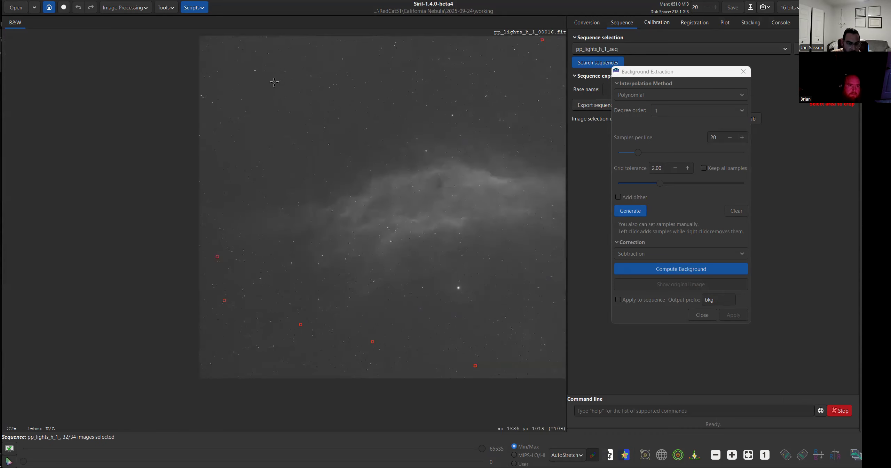
- Check the placed samples and apply the degree-1 polynomial background subtraction to the whole sequence with output prefix bkg_
{"action": "scroll", "coordinate": [275, 82], "scroll_direction": "up", "scroll_amount": 1}
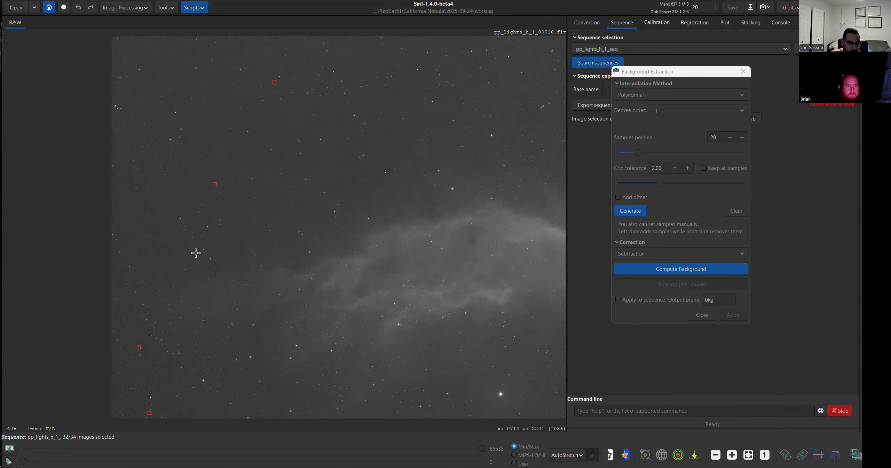
{"action": "scroll", "coordinate": [195, 253], "scroll_direction": "down", "scroll_amount": 2}
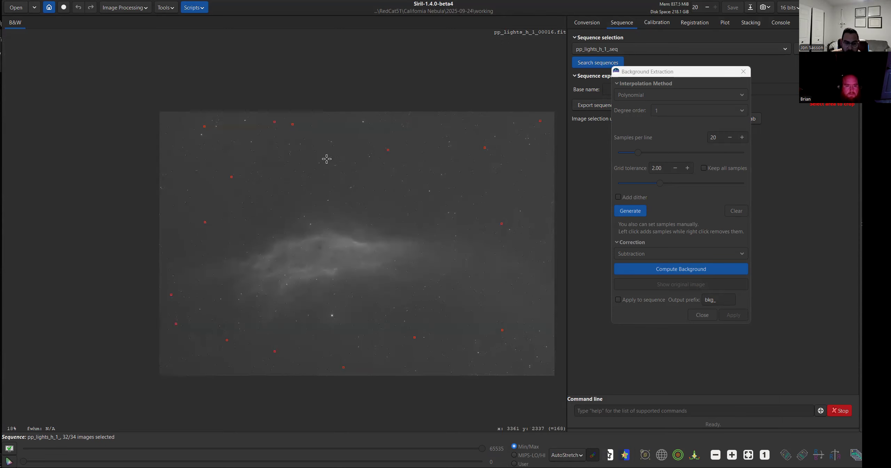
{"action": "left_click", "coordinate": [660, 270]}
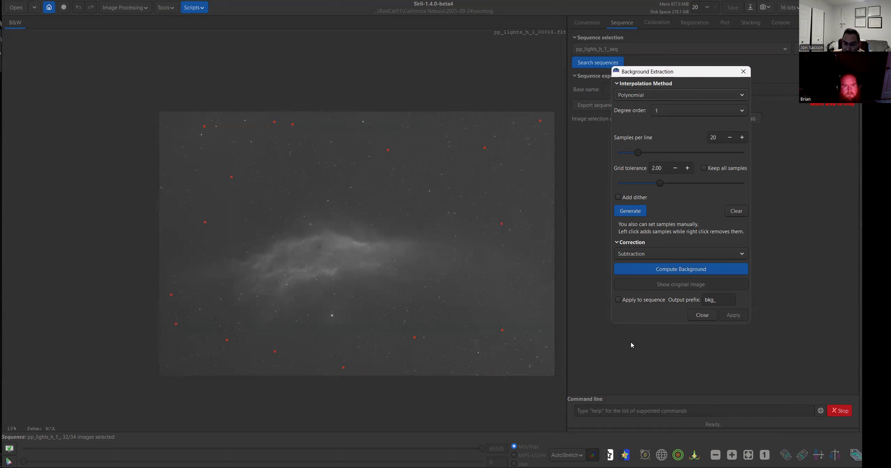
{"action": "left_click", "coordinate": [619, 300]}
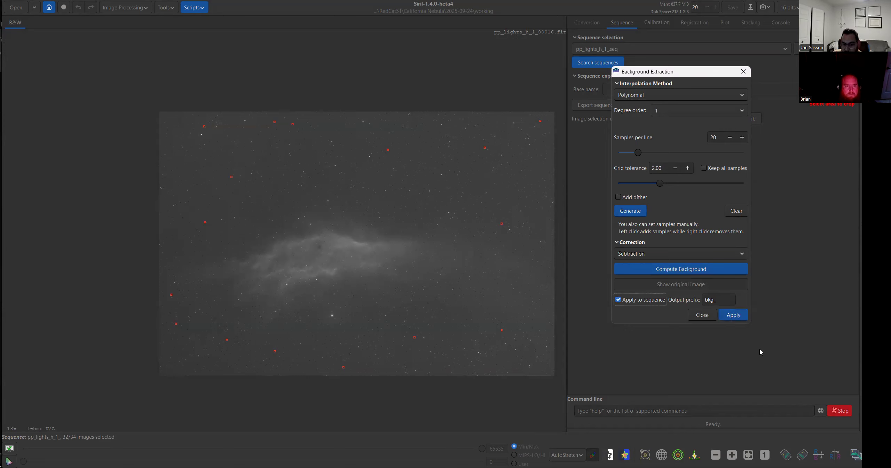
{"action": "left_click", "coordinate": [739, 317]}
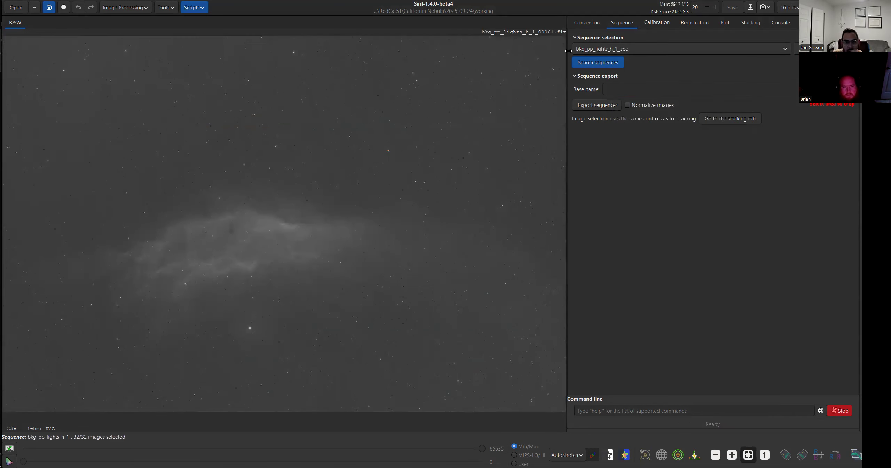
{"action": "left_click", "coordinate": [602, 50]}
{"action": "left_click", "coordinate": [580, 49]}
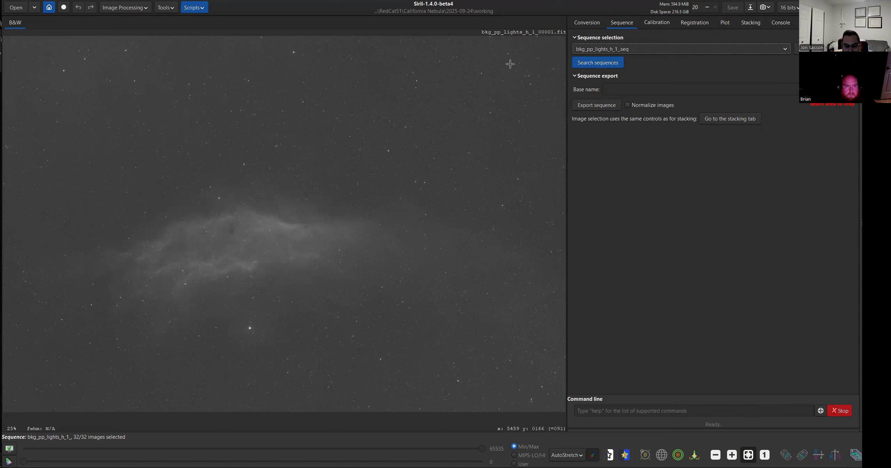
{"action": "left_click", "coordinate": [167, 8]}
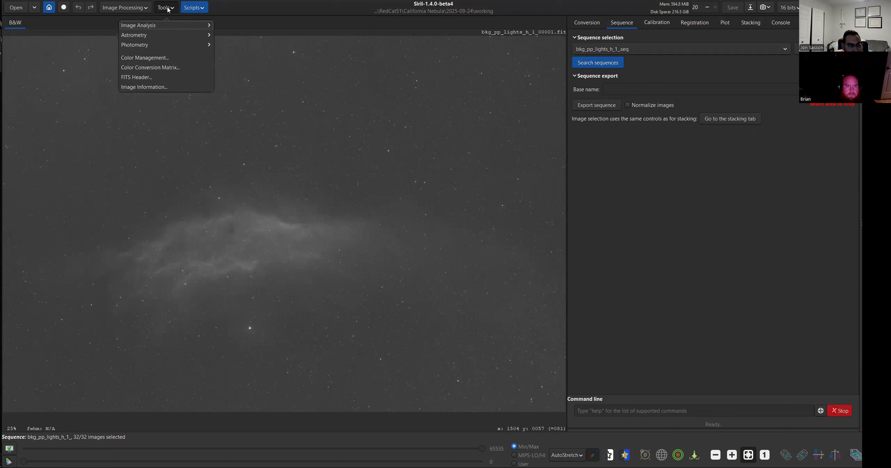
{"action": "left_click", "coordinate": [718, 41]}
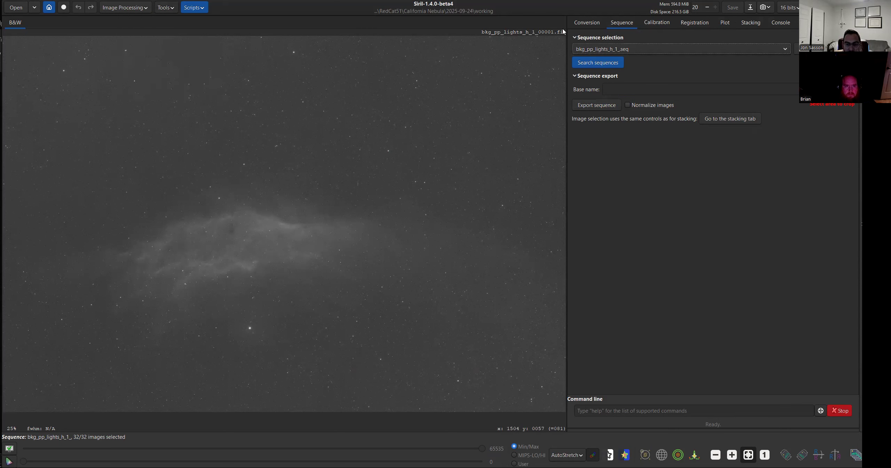
{"action": "left_click", "coordinate": [161, 7]}
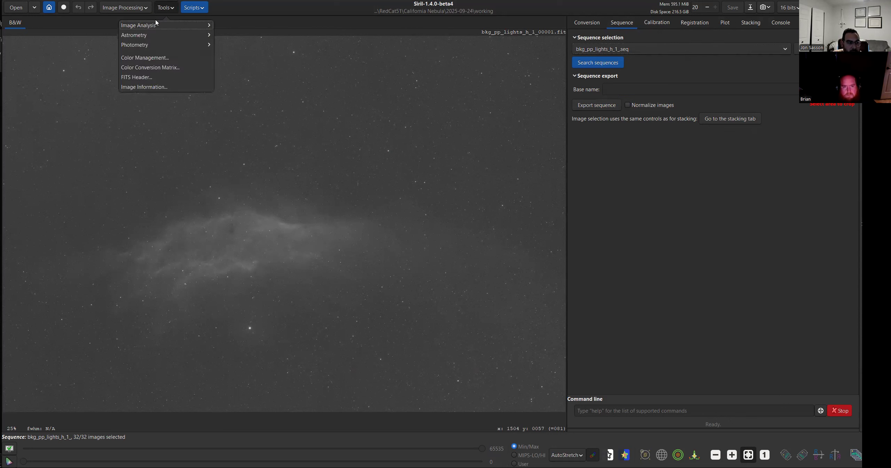
{"action": "left_click", "coordinate": [309, 5]}
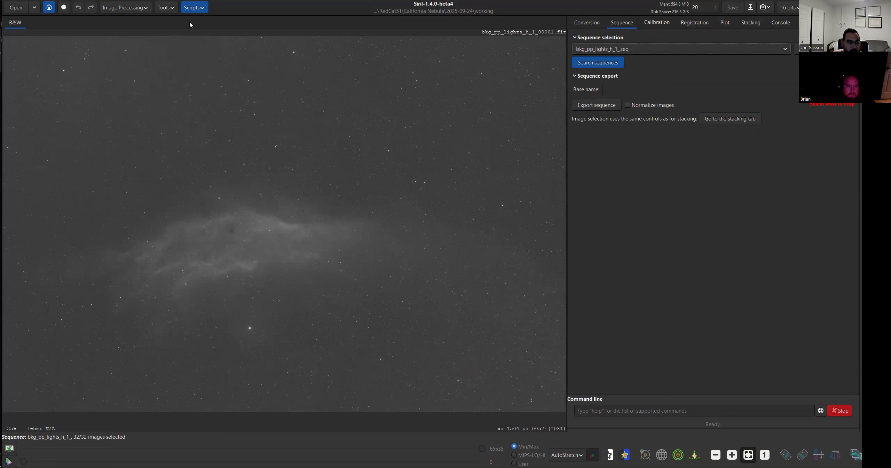
- Open the Image Plate Solver and look up "california nebula" in SIMBAD
{"action": "left_click", "coordinate": [170, 10]}
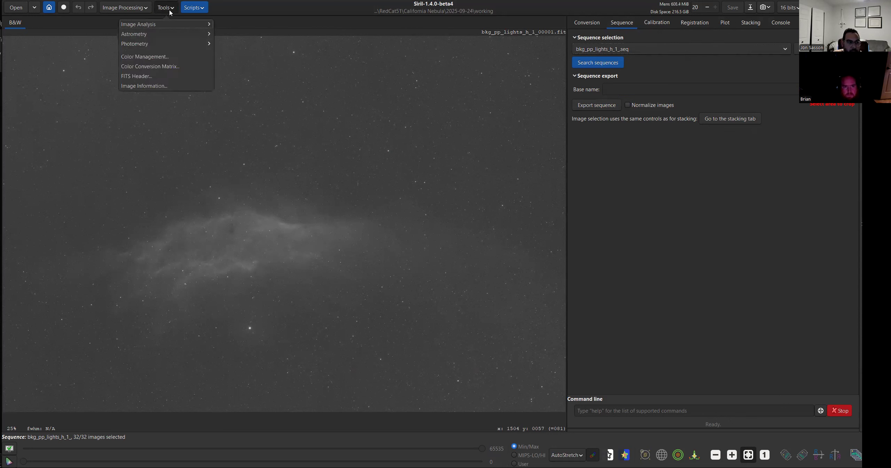
{"action": "left_click", "coordinate": [149, 34]}
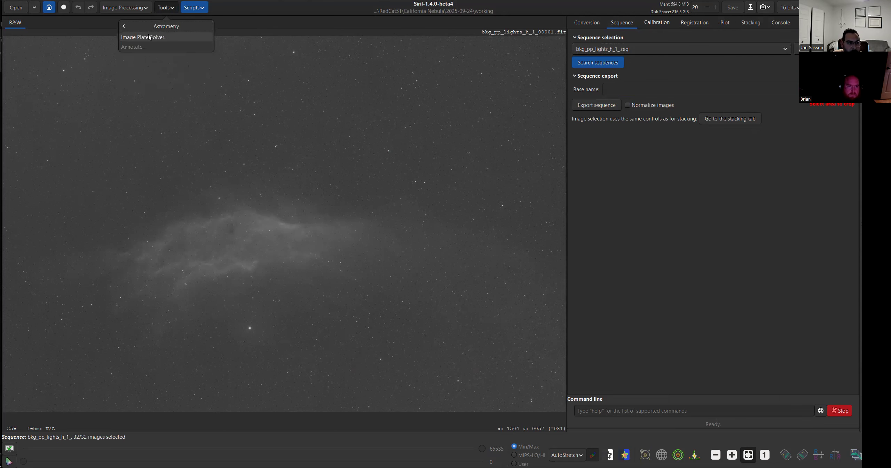
{"action": "left_click", "coordinate": [167, 35]}
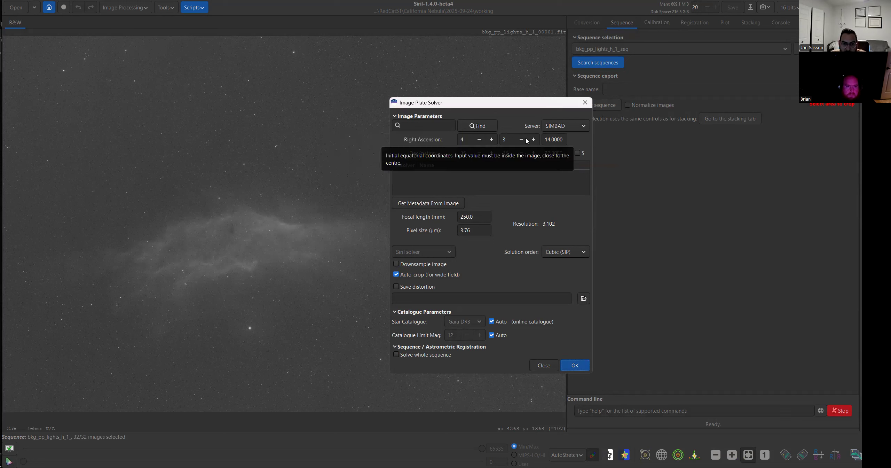
{"action": "left_click", "coordinate": [435, 128]}
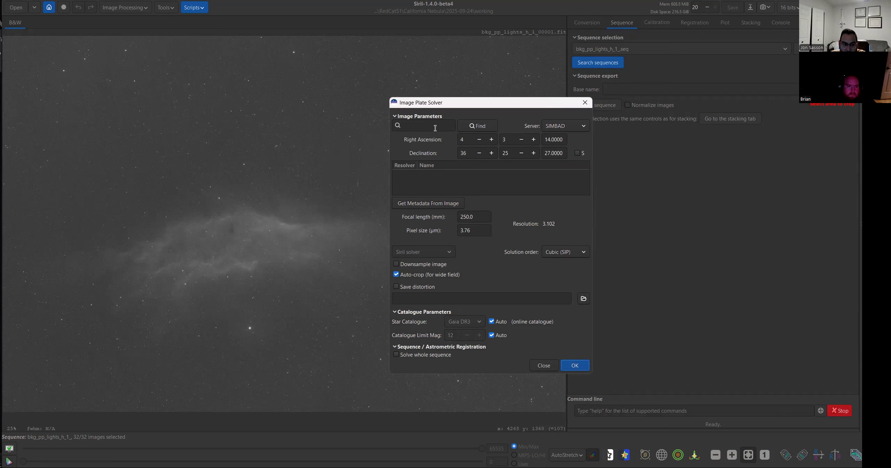
{"action": "type", "text": "california"}
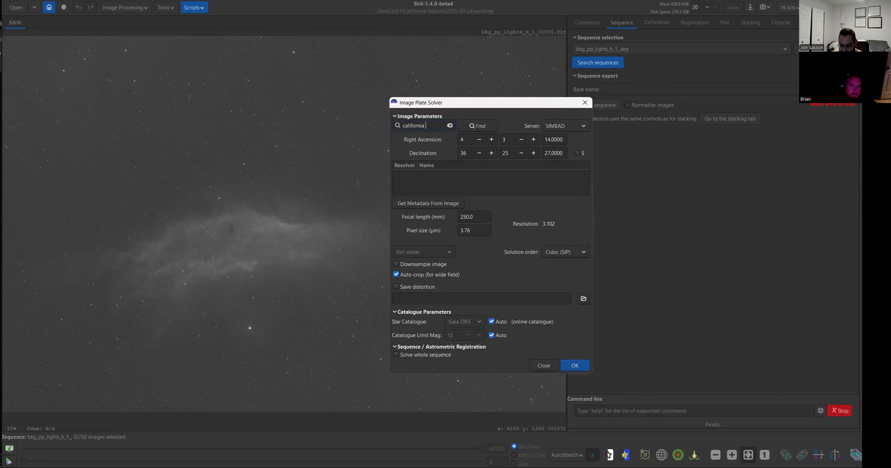
{"action": "type", "text": " nebula"}
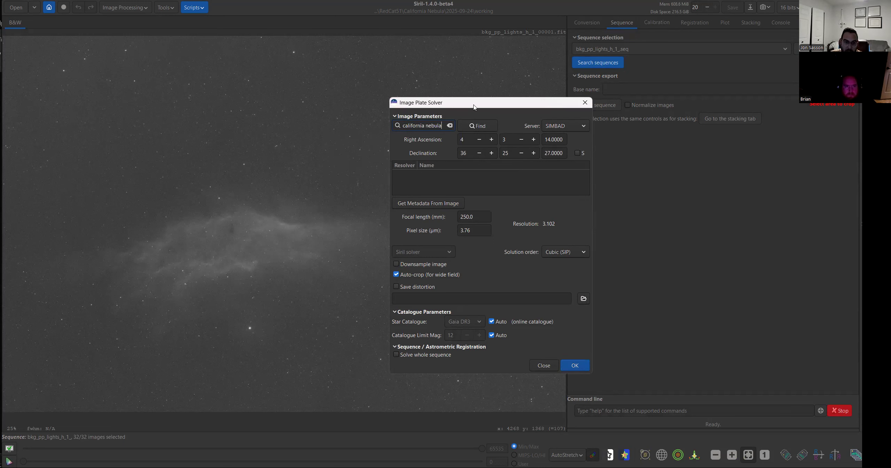
{"action": "key", "text": "Return"}
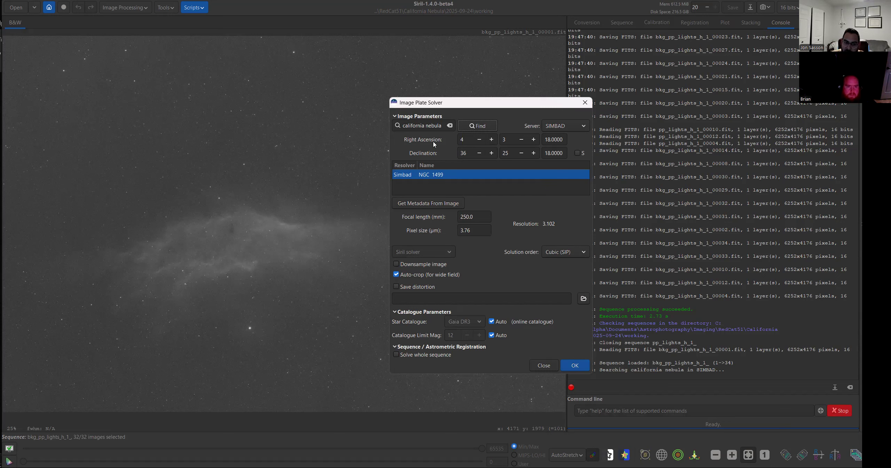
- Plate-solve the whole sequence using the image's own metadata, with the solution used as registration information, and review the log
{"action": "left_click", "coordinate": [433, 206]}
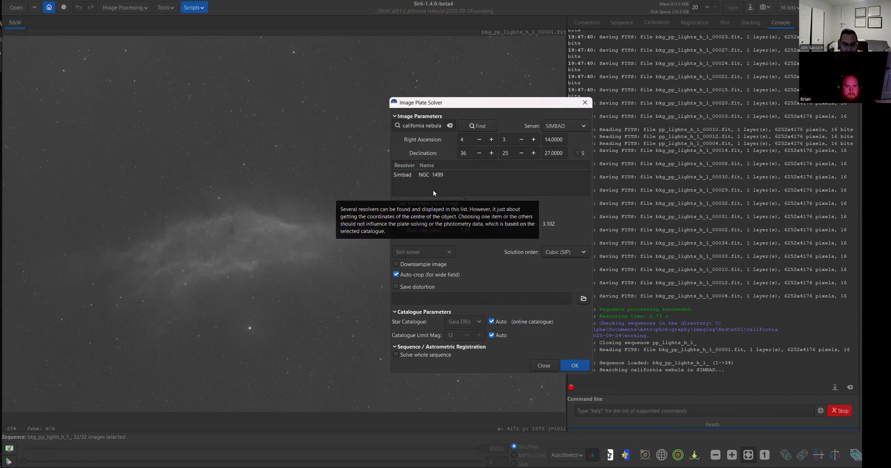
{"action": "left_click", "coordinate": [485, 217]}
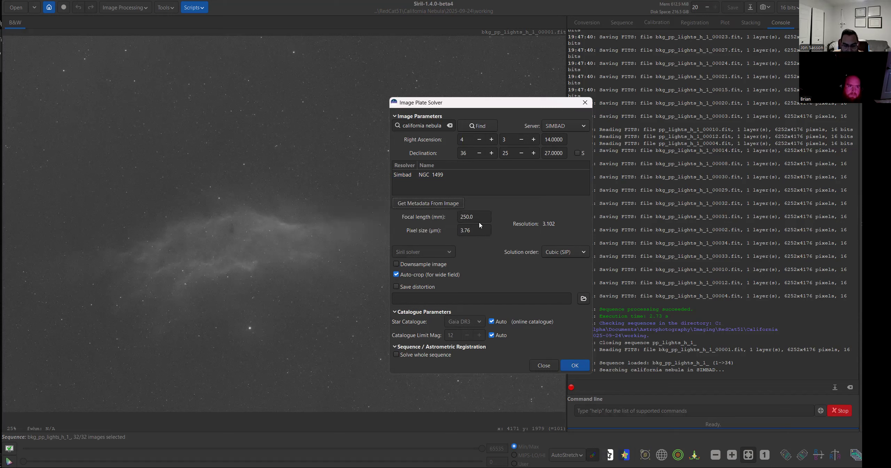
{"action": "left_click", "coordinate": [481, 234]}
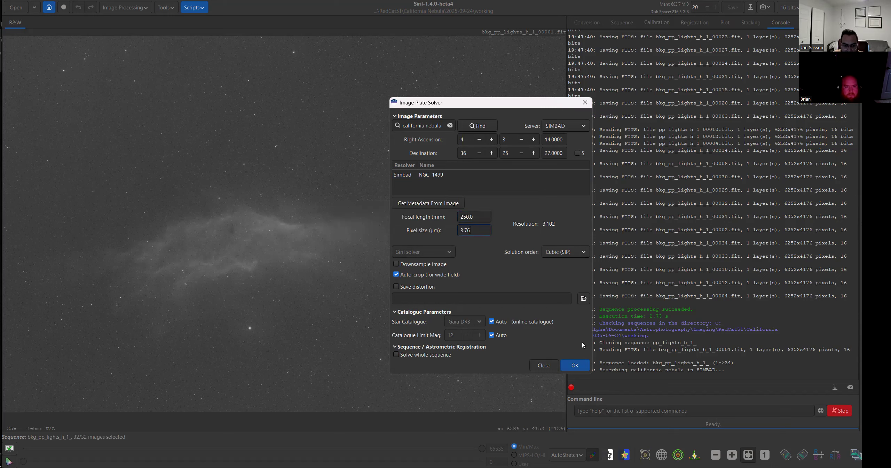
{"action": "left_click", "coordinate": [405, 356]}
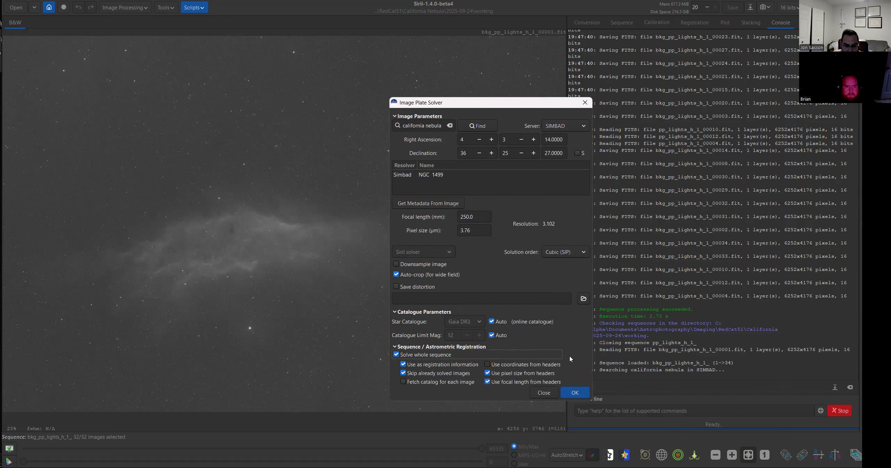
{"action": "left_click", "coordinate": [575, 392]}
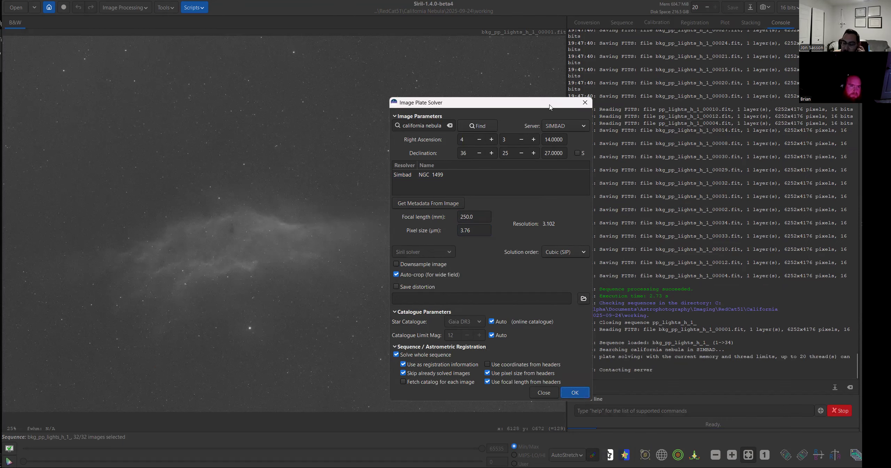
{"action": "left_click_drag", "start_coordinate": [550, 107], "coordinate": [399, 62]}
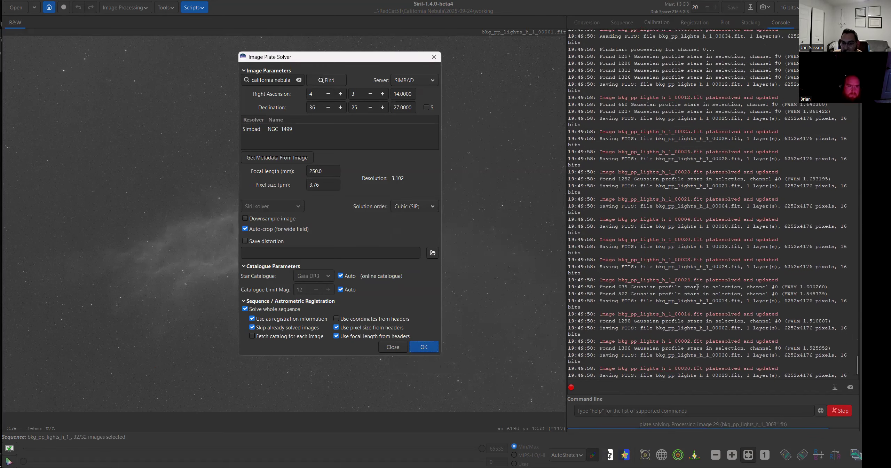
{"action": "scroll", "coordinate": [694, 310], "scroll_direction": "up", "scroll_amount": 5}
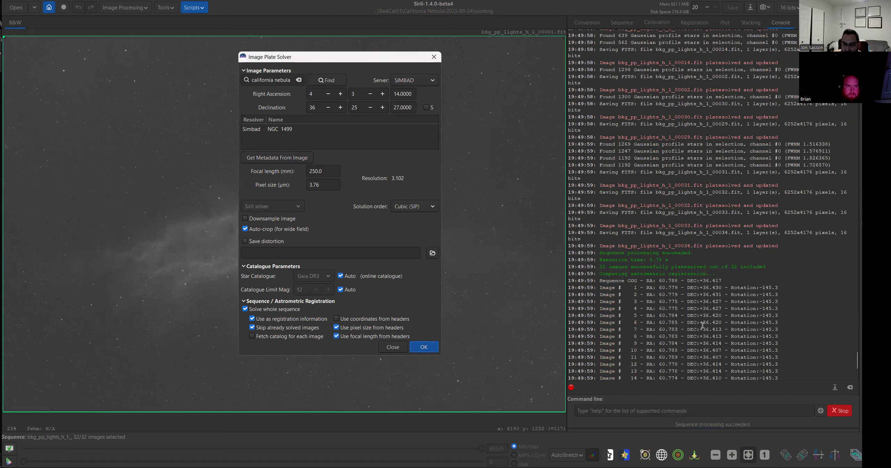
{"action": "scroll", "coordinate": [629, 153], "scroll_direction": "down", "scroll_amount": 8}
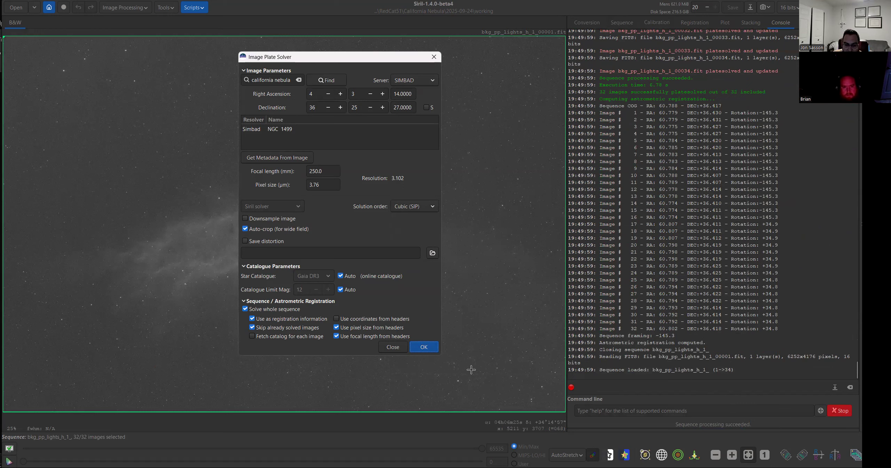
{"action": "left_click", "coordinate": [393, 348]}
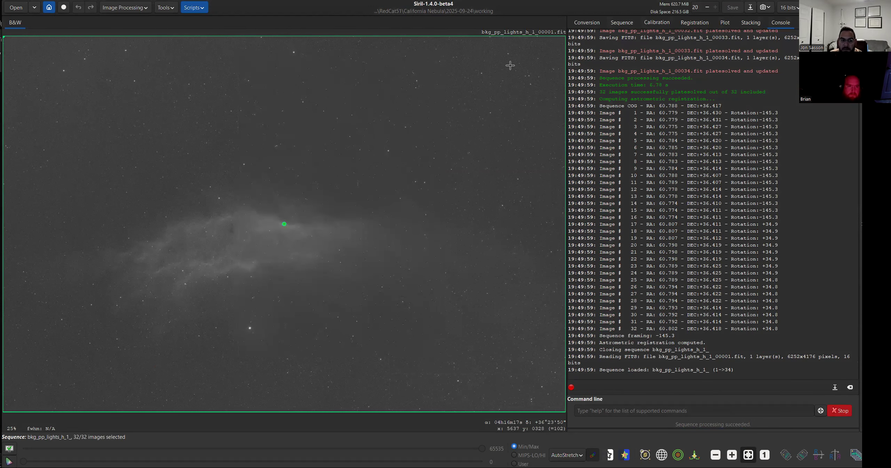
- Set up registration with Global Star Alignment on the luminance channel and undistortion from image, and check the selected sequence
{"action": "left_click", "coordinate": [693, 25]}
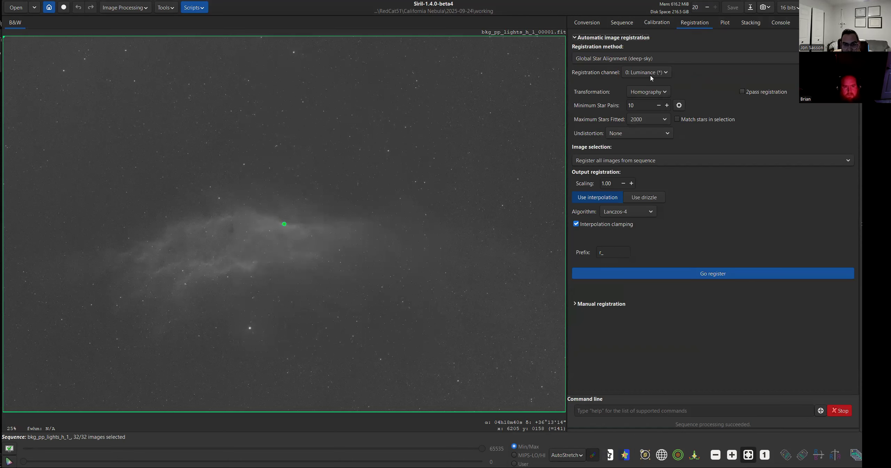
{"action": "left_click", "coordinate": [699, 58]}
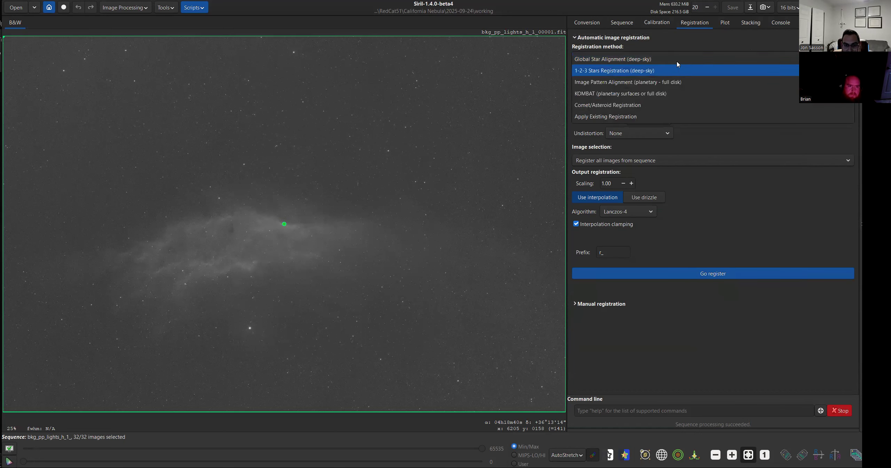
{"action": "left_click", "coordinate": [692, 59]}
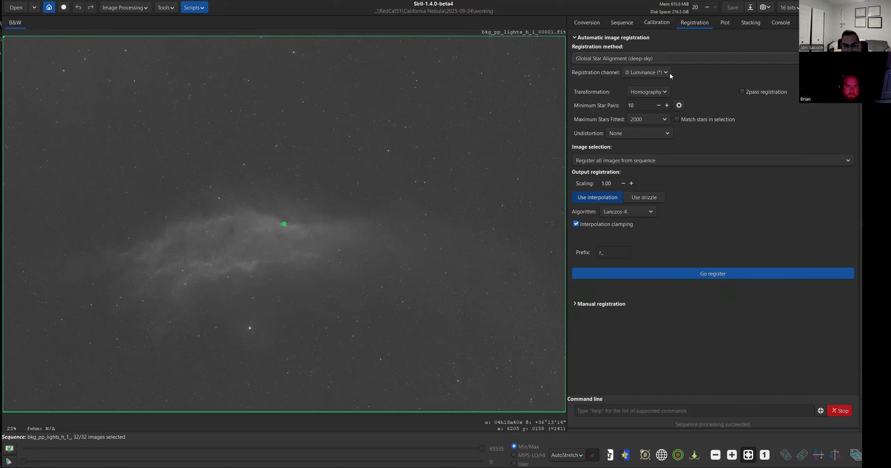
{"action": "left_click", "coordinate": [653, 72]}
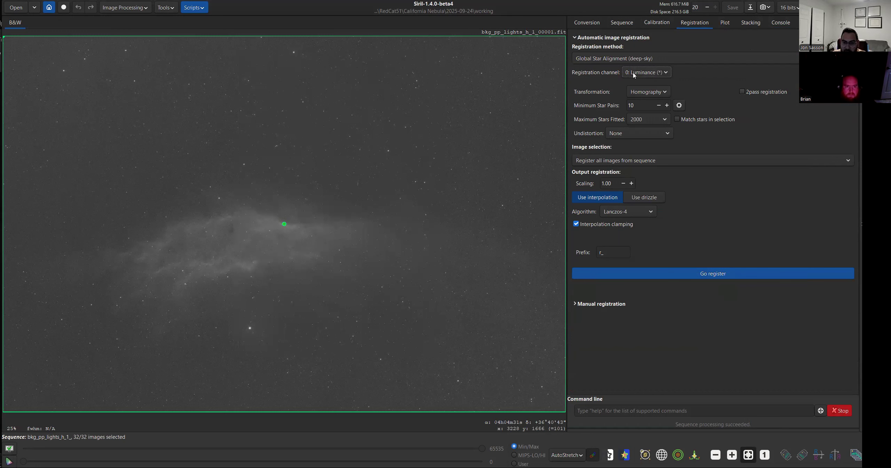
{"action": "left_click", "coordinate": [669, 72]}
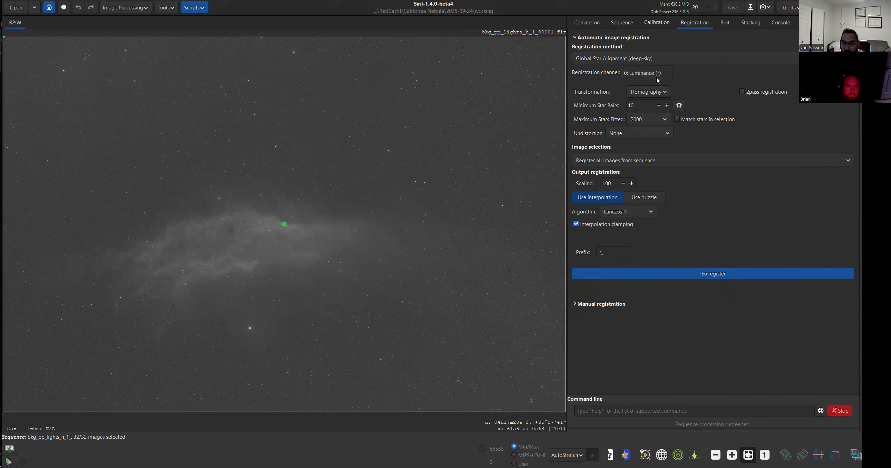
{"action": "left_click", "coordinate": [640, 75]}
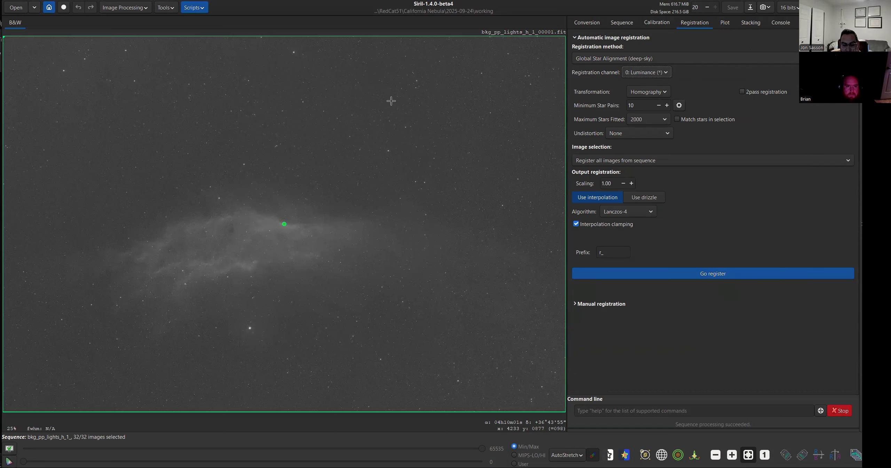
{"action": "left_click", "coordinate": [647, 133]}
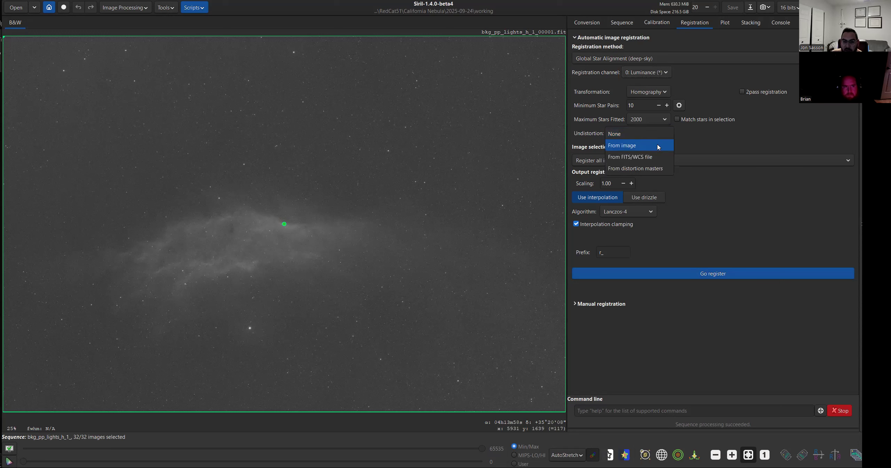
{"action": "left_click", "coordinate": [659, 144]}
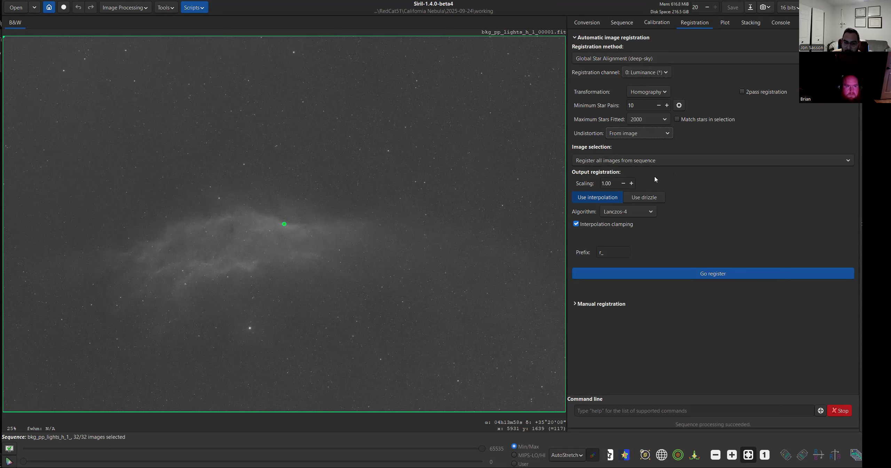
{"action": "left_click", "coordinate": [620, 24]}
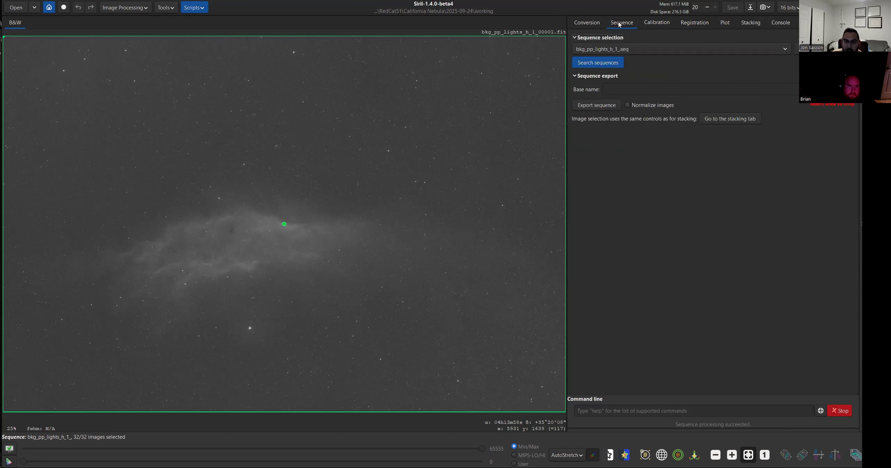
- Load the pp_flats, lights and pp_lights sequences in turn to compare them, and return to bkg_pp_lights_h_1_
{"action": "left_click", "coordinate": [709, 53]}
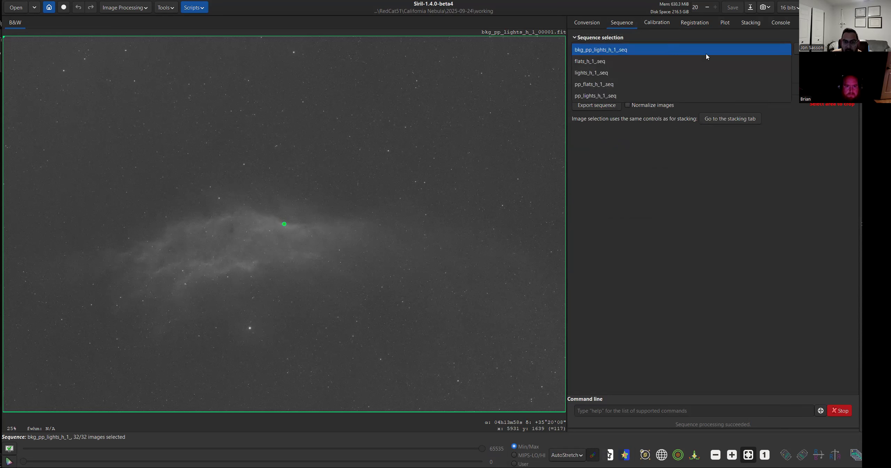
{"action": "left_click", "coordinate": [647, 82]}
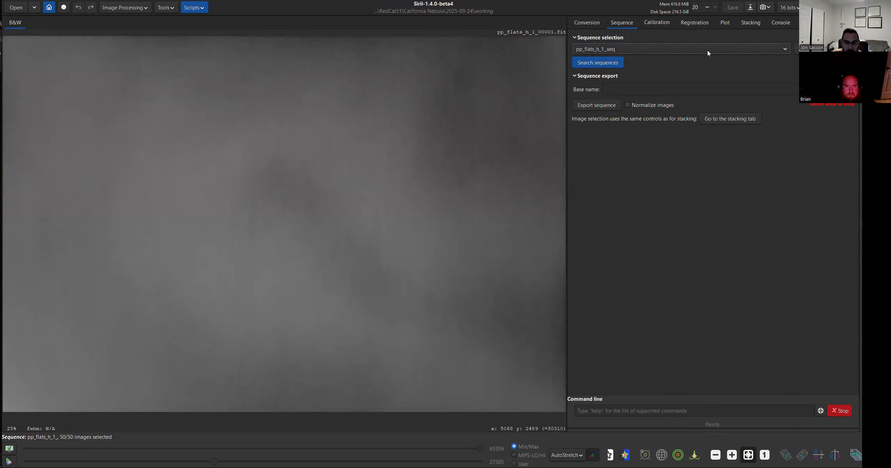
{"action": "left_click", "coordinate": [670, 51]}
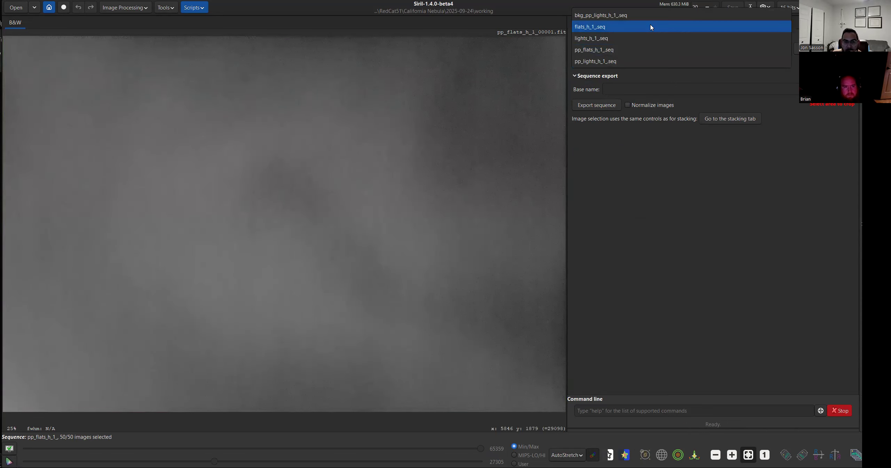
{"action": "left_click", "coordinate": [642, 50]}
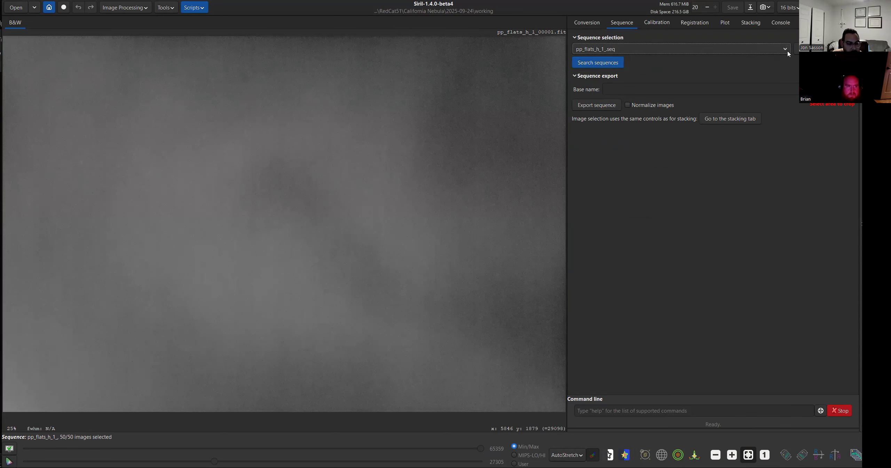
{"action": "left_click", "coordinate": [722, 53]}
{"action": "left_click", "coordinate": [650, 37]}
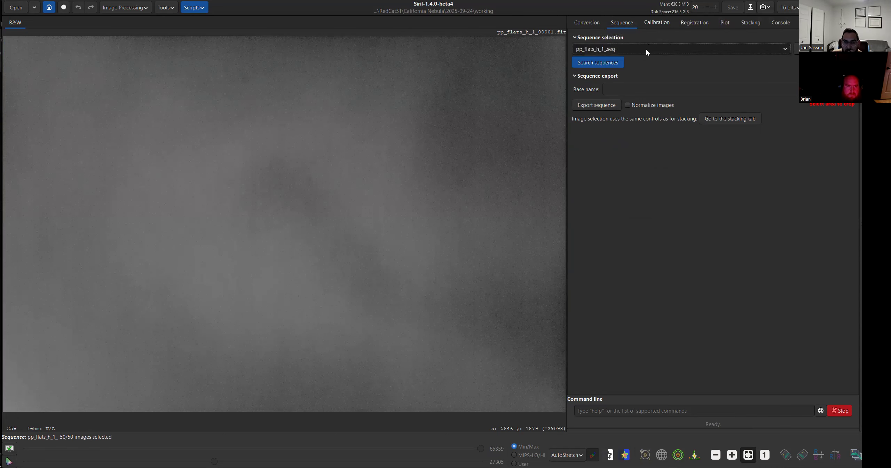
{"action": "left_click", "coordinate": [646, 50]}
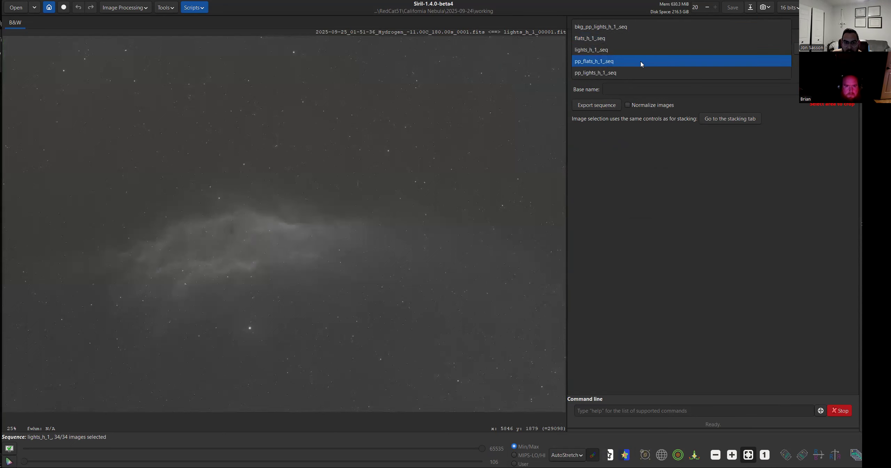
{"action": "left_click", "coordinate": [641, 61]}
{"action": "left_click", "coordinate": [646, 49]}
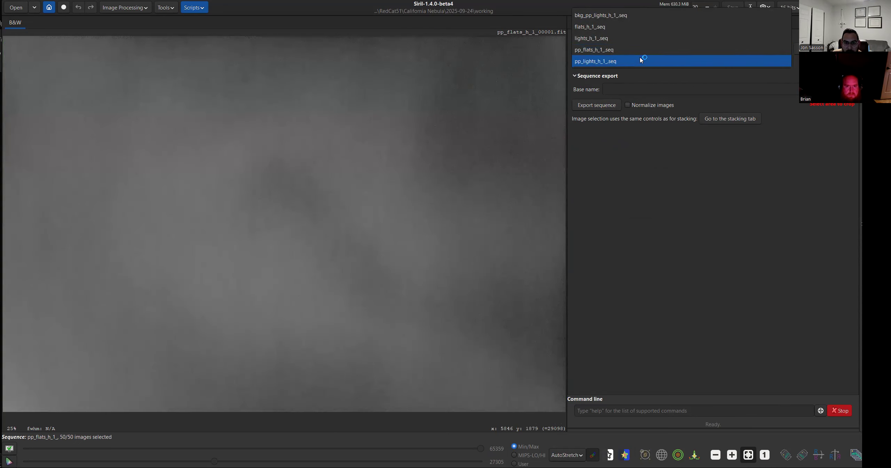
{"action": "left_click", "coordinate": [645, 61]}
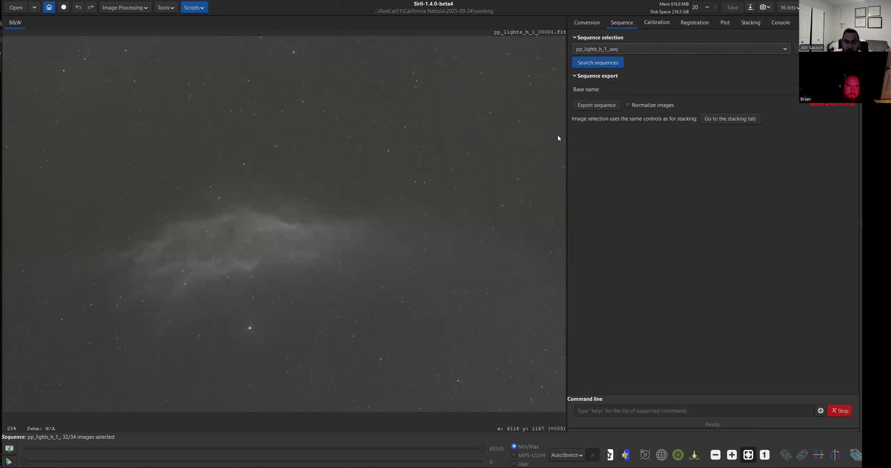
{"action": "left_click", "coordinate": [641, 49]}
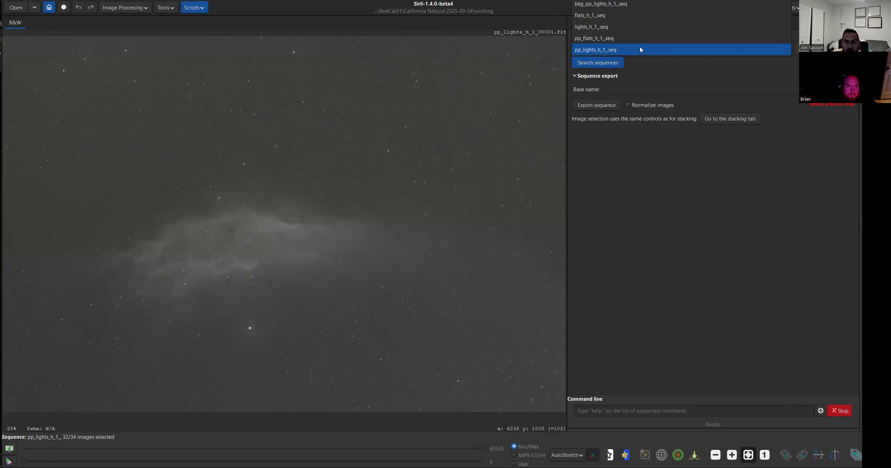
{"action": "left_click", "coordinate": [631, 4]}
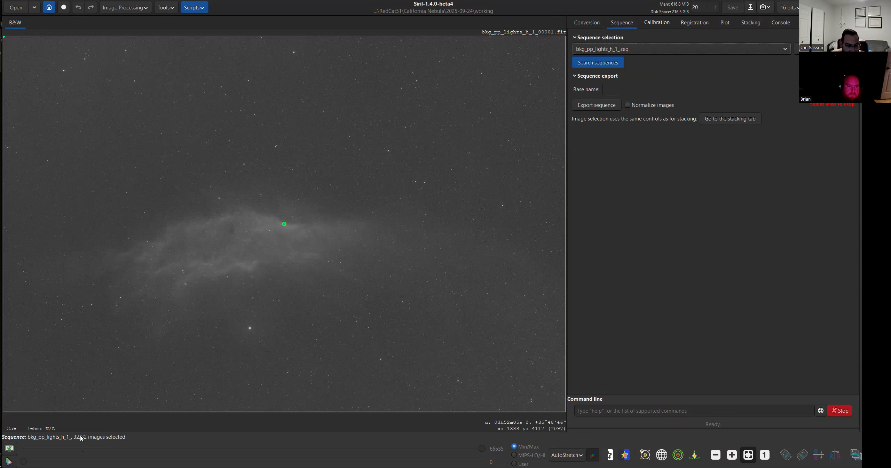
- Register the background-extracted sequence using drizzle with scaling 2 and pixel fraction 0.5
{"action": "left_click", "coordinate": [699, 23]}
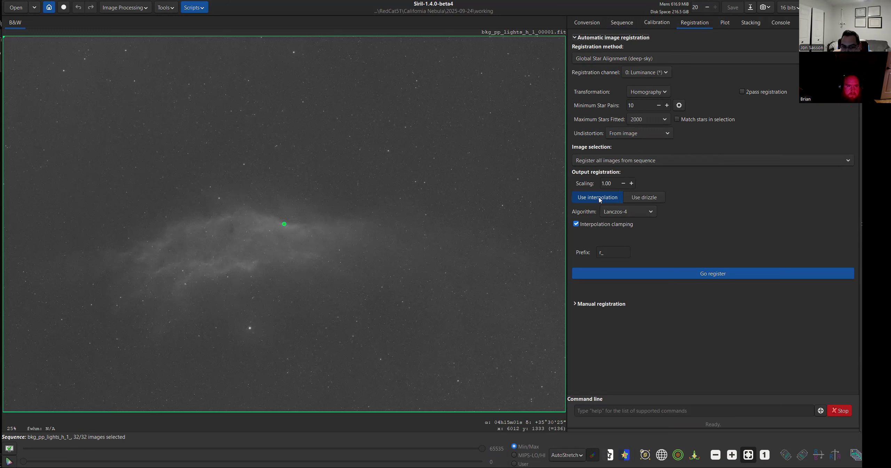
{"action": "left_click", "coordinate": [651, 199]}
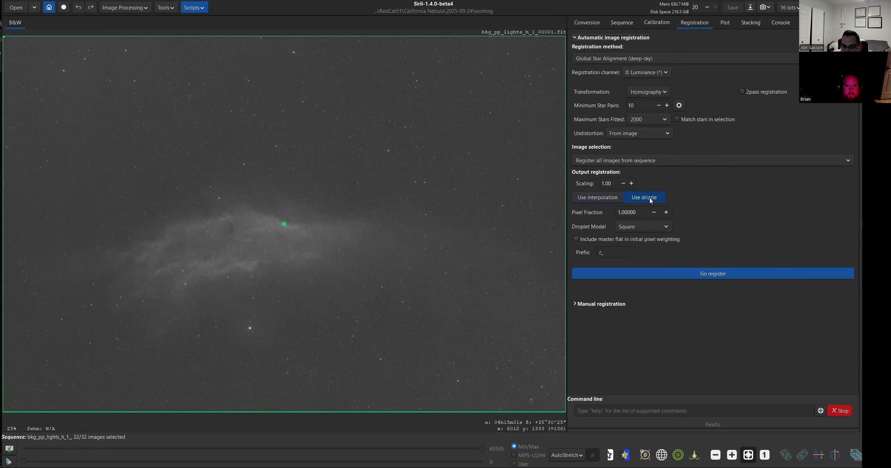
{"action": "left_click_drag", "start_coordinate": [616, 183], "coordinate": [535, 180]}
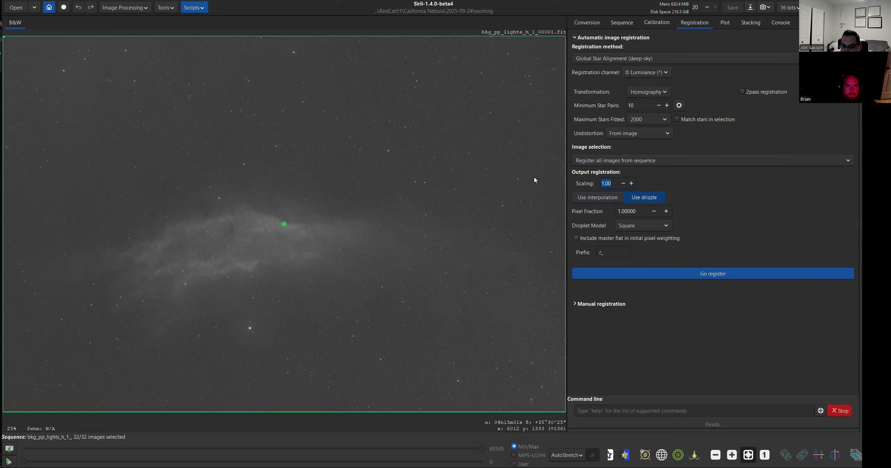
{"action": "type", "text": "2"}
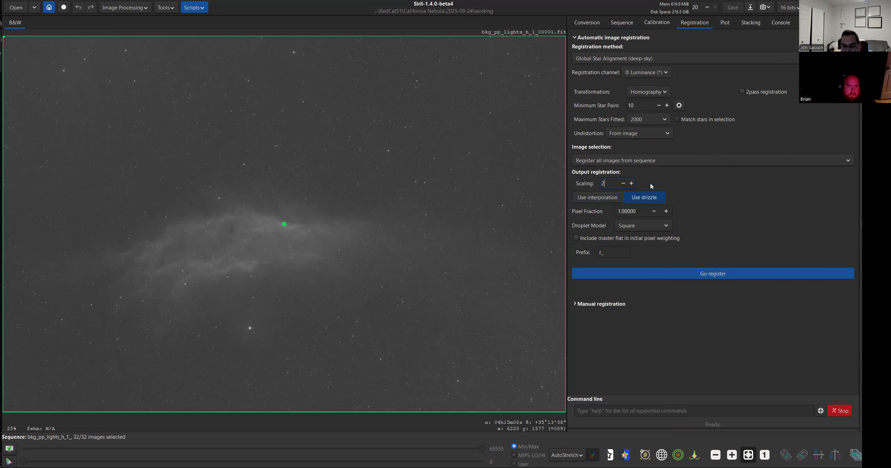
{"action": "left_click_drag", "start_coordinate": [640, 211], "coordinate": [568, 210]}
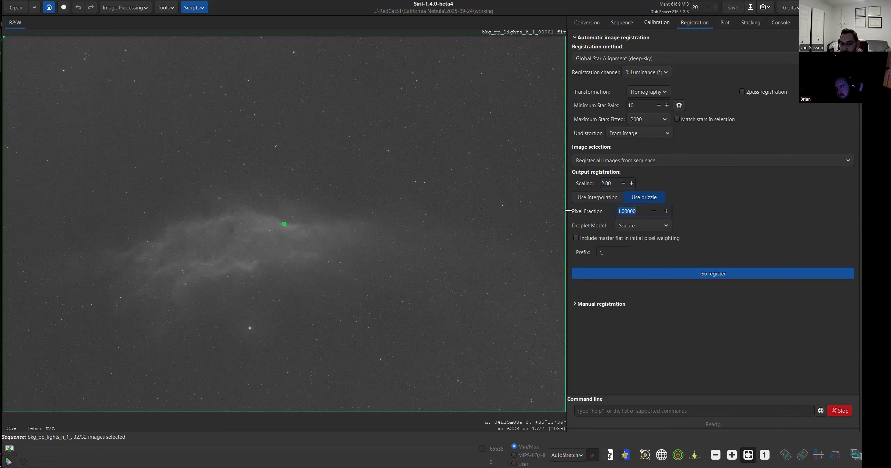
{"action": "type", "text": "0.5"}
{"action": "left_click", "coordinate": [613, 184]}
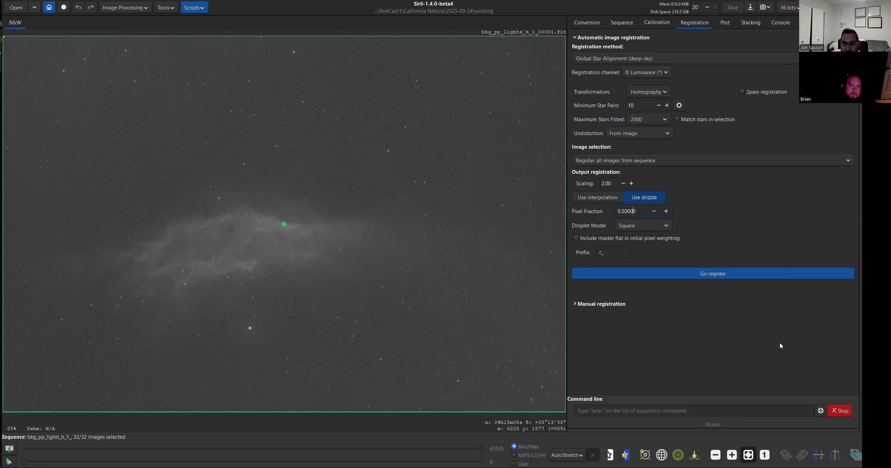
{"action": "left_click", "coordinate": [717, 275]}
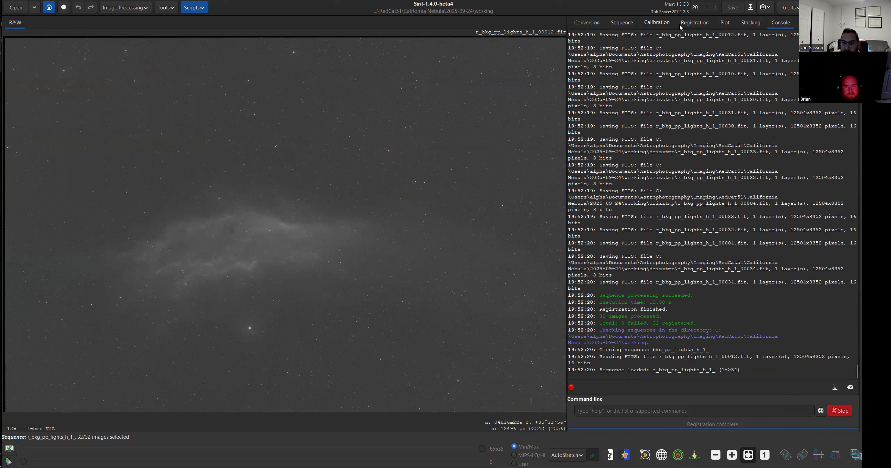
- Examine the registered sequence's FWHM, roundness, background and number-of-stars plots frame by frame
{"action": "left_click", "coordinate": [727, 23]}
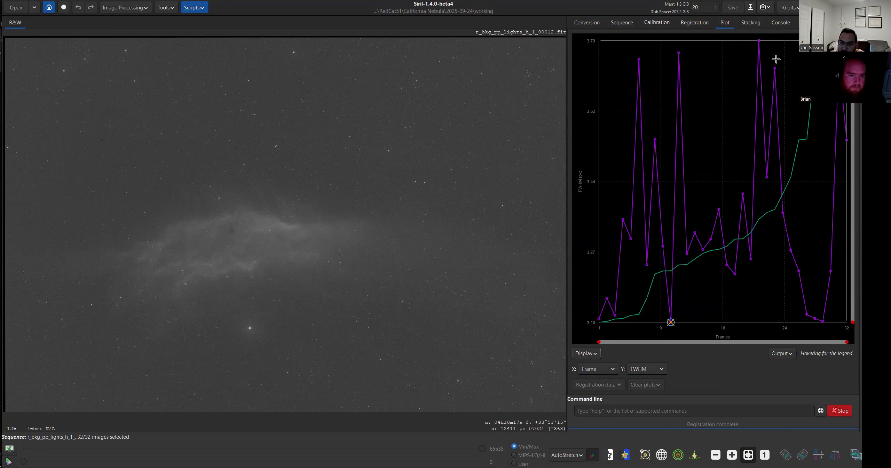
{"action": "mouse_move", "coordinate": [777, 59]}
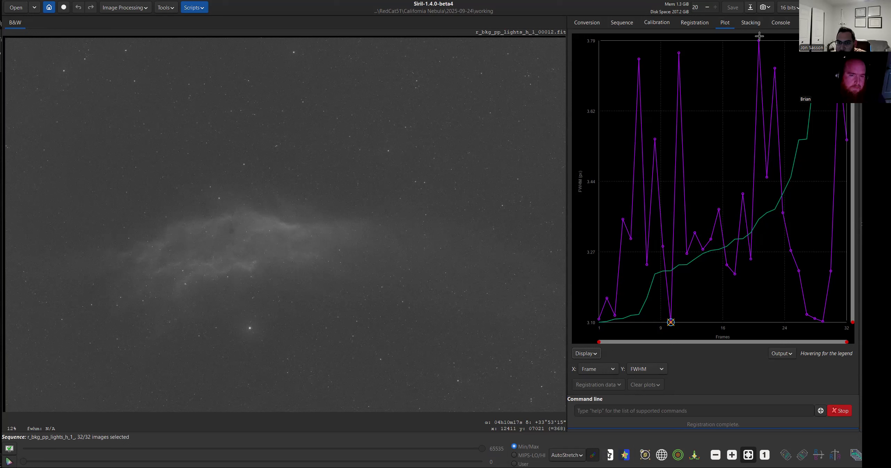
{"action": "left_click", "coordinate": [658, 372]}
{"action": "left_click", "coordinate": [659, 380]}
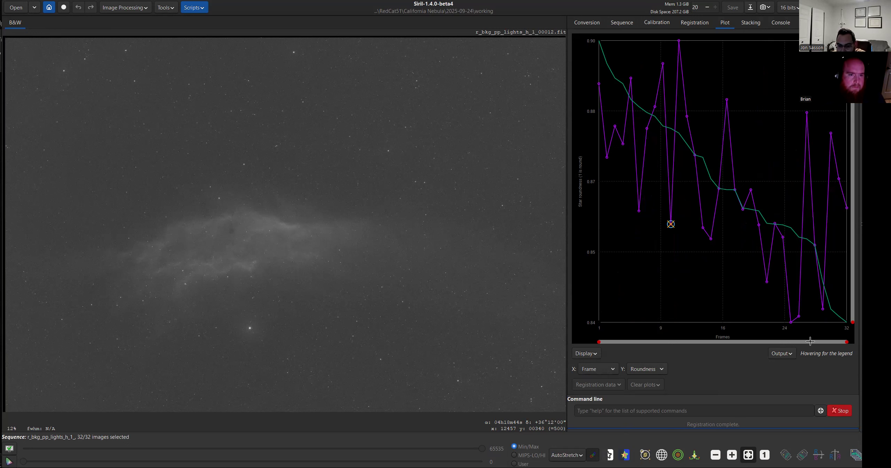
{"action": "left_click", "coordinate": [647, 369]}
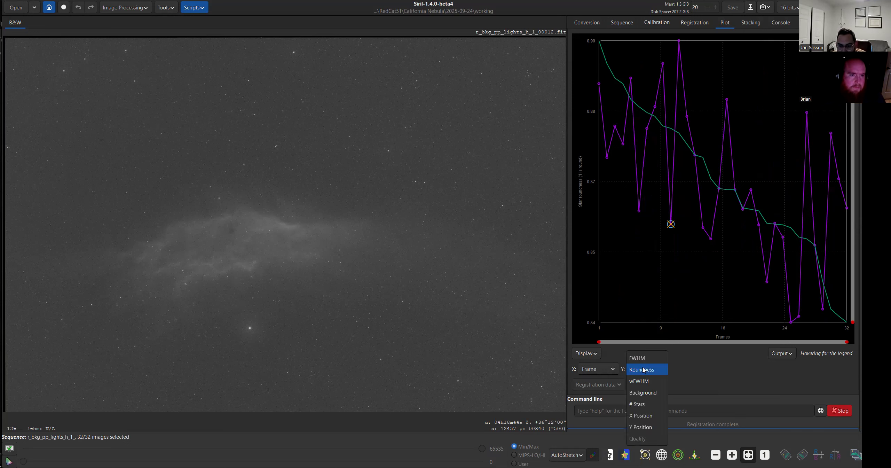
{"action": "left_click", "coordinate": [660, 393]}
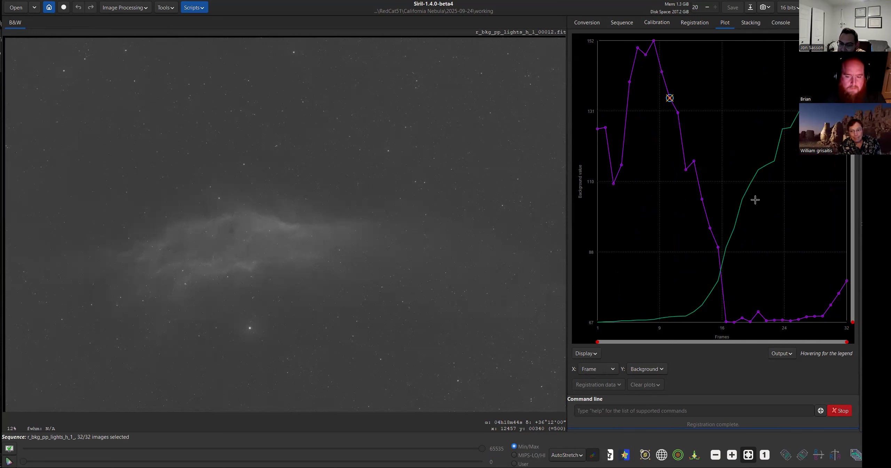
{"action": "left_click", "coordinate": [641, 370]}
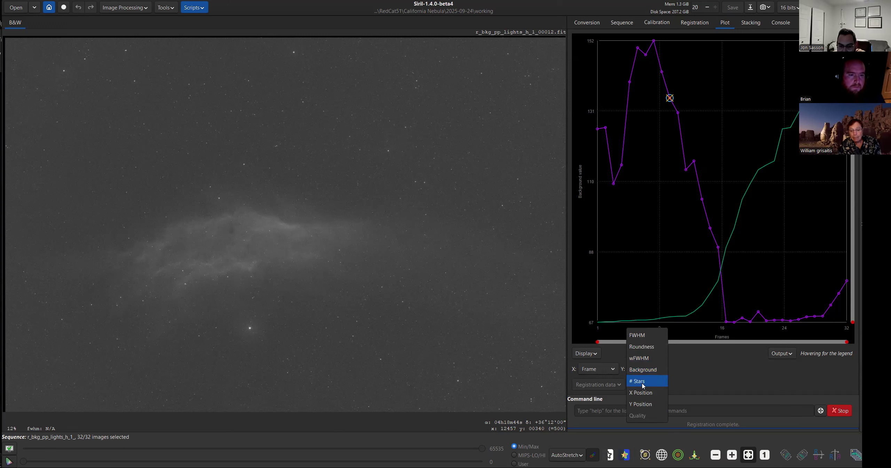
{"action": "left_click", "coordinate": [638, 381]}
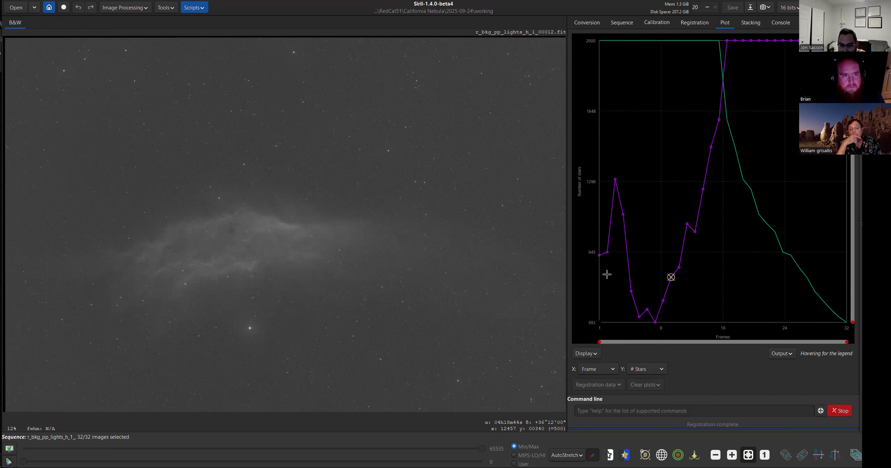
- Exclude the group of frames with the lowest star counts, between frames 4 and 12, from the sequence
{"action": "left_click_drag", "start_coordinate": [621, 285], "coordinate": [687, 329]}
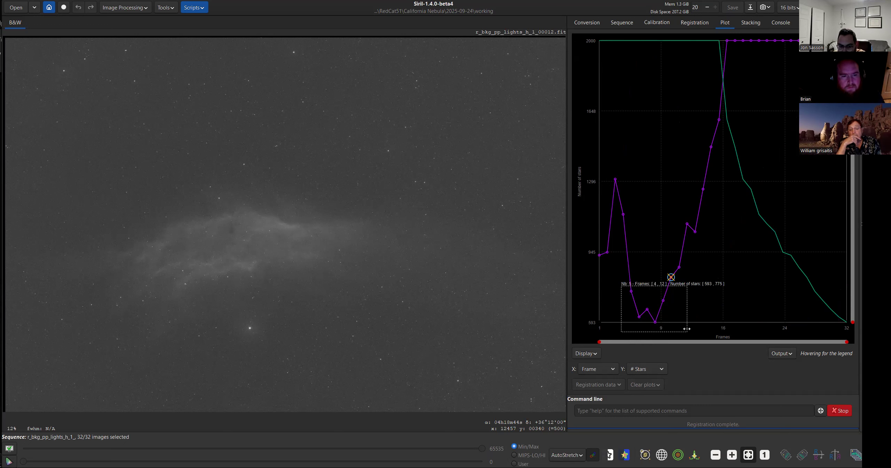
{"action": "right_click", "coordinate": [647, 299]}
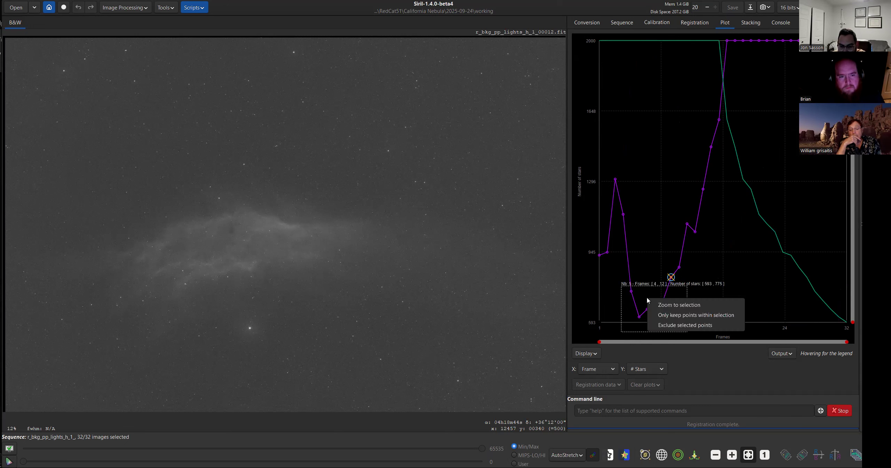
{"action": "left_click", "coordinate": [708, 326]}
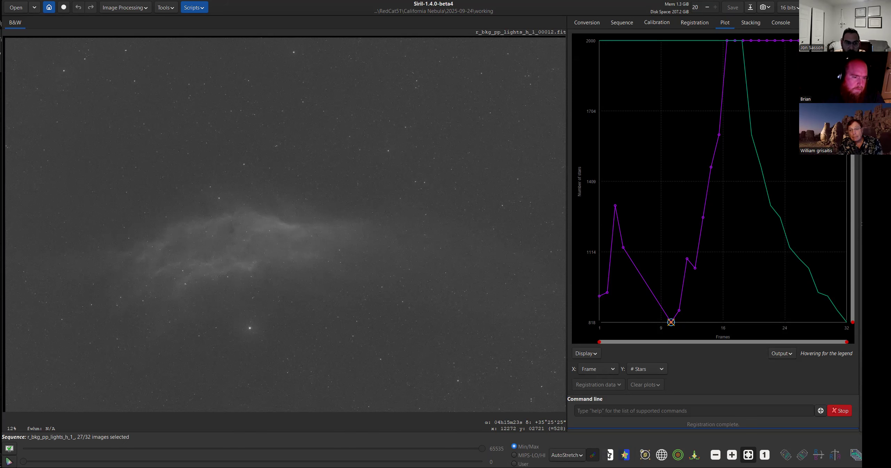
- Inspect frame r_bkg_pp_lights_h_1_00027.fit from the plot, and exclude the low-star-count frame just after the reference frame
{"action": "left_click", "coordinate": [792, 41]}
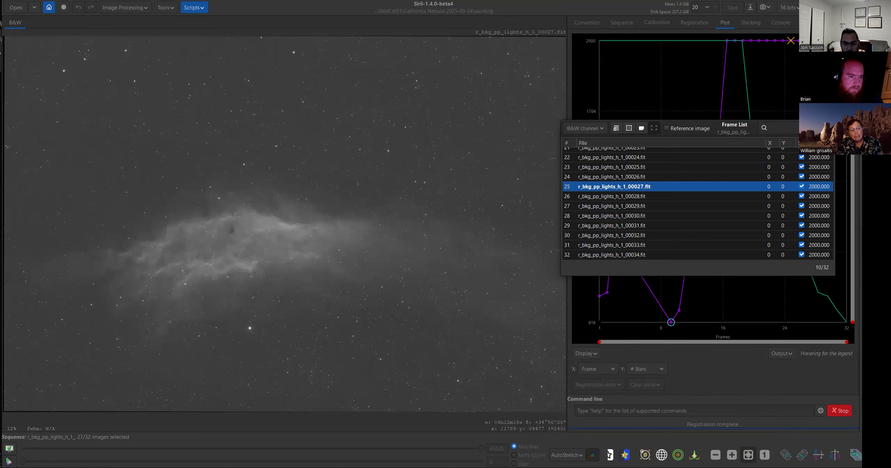
{"action": "key", "text": "Escape"}
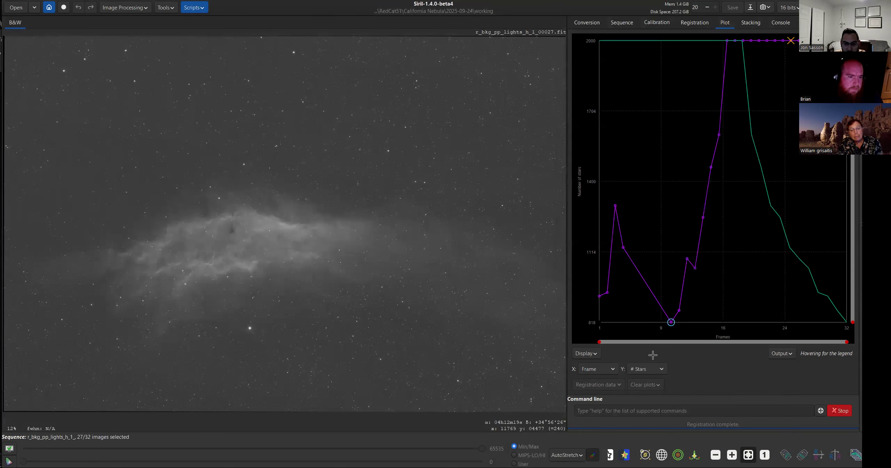
{"action": "left_click", "coordinate": [679, 310]}
{"action": "left_click", "coordinate": [710, 319]}
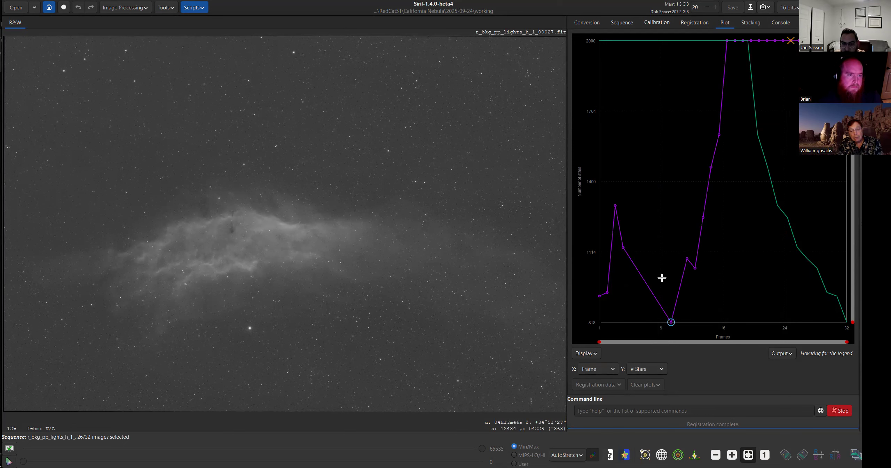
- Configure stacking with additive with scaling normalisation and weighted FWHM weighting, enabling output normalisation and forced 32-bit output
{"action": "left_click", "coordinate": [747, 27]}
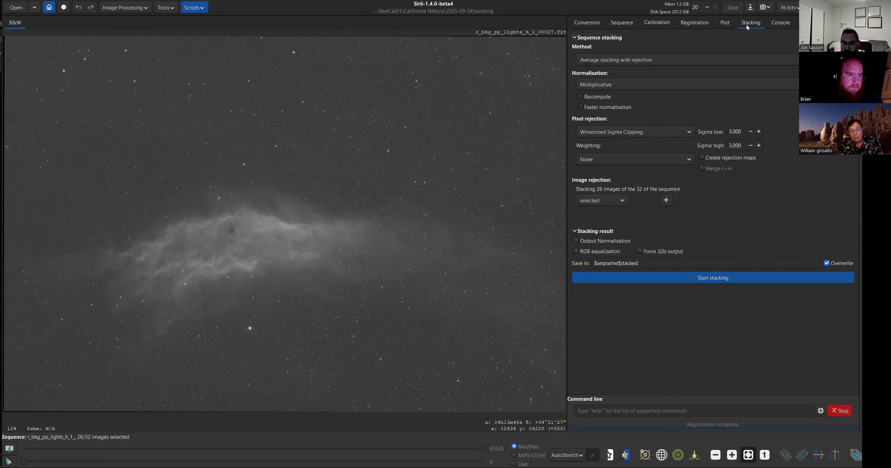
{"action": "left_click", "coordinate": [637, 83]}
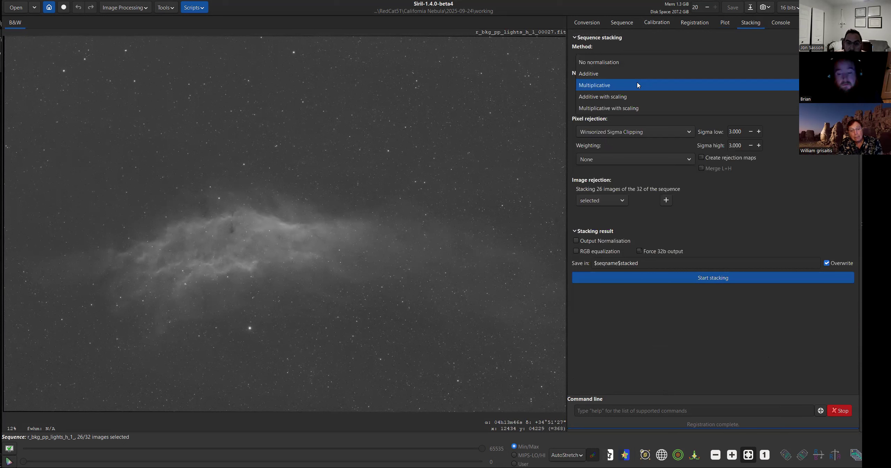
{"action": "left_click", "coordinate": [638, 100]}
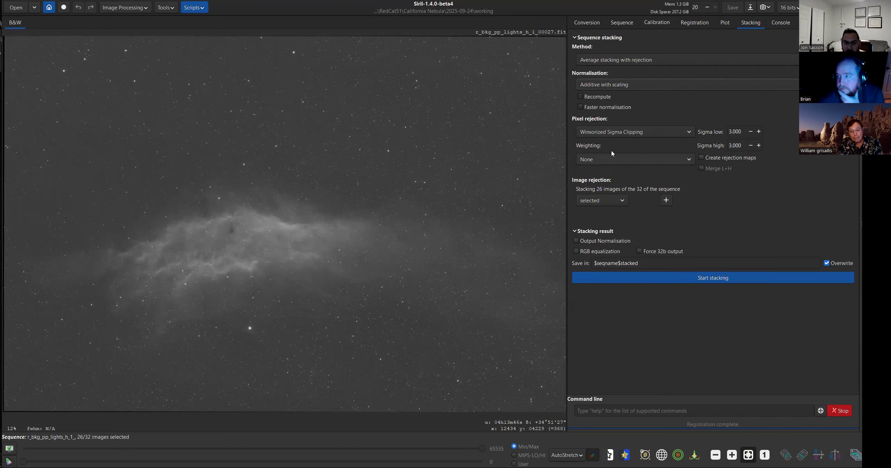
{"action": "mouse_move", "coordinate": [625, 159]}
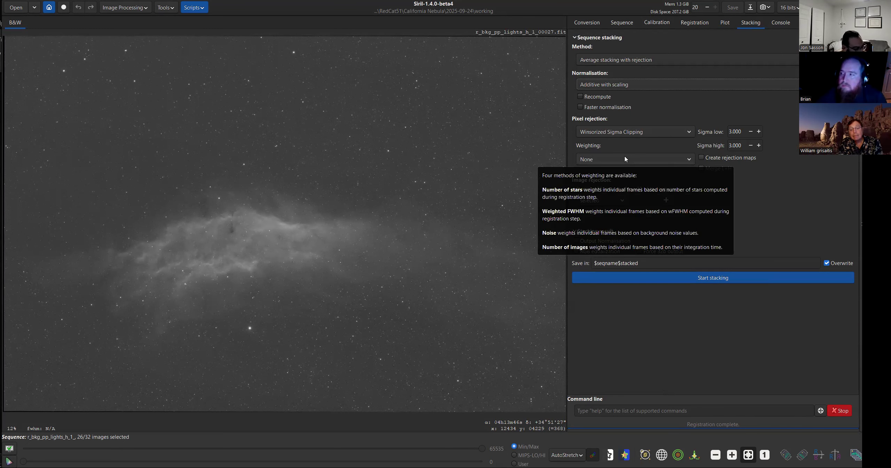
{"action": "left_click", "coordinate": [647, 163]}
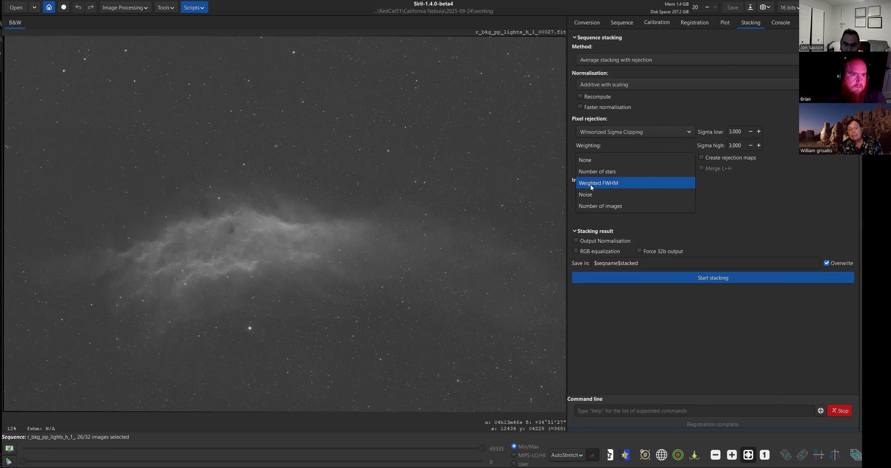
{"action": "left_click", "coordinate": [624, 184]}
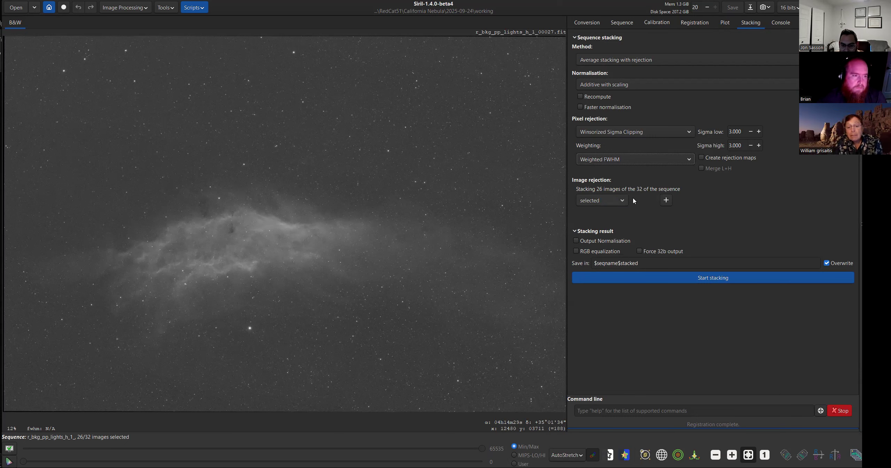
{"action": "left_click", "coordinate": [602, 242]}
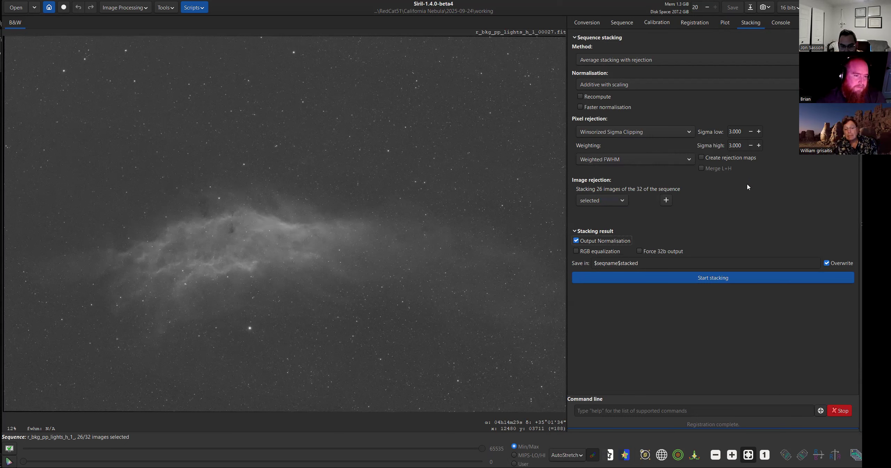
{"action": "left_click", "coordinate": [657, 251]}
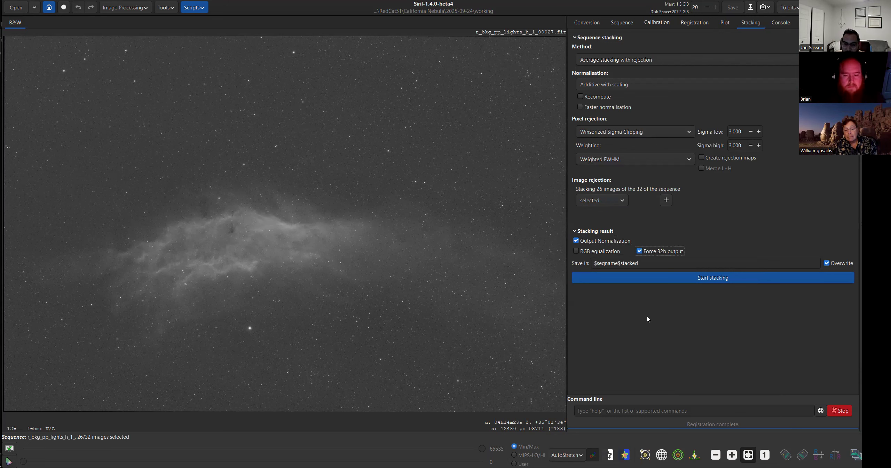
- Switch to File Explorer and look up the calibrated lights folder name in the 2025-09-24 folder
{"action": "left_click_drag", "start_coordinate": [654, 269], "coordinate": [414, 267]}
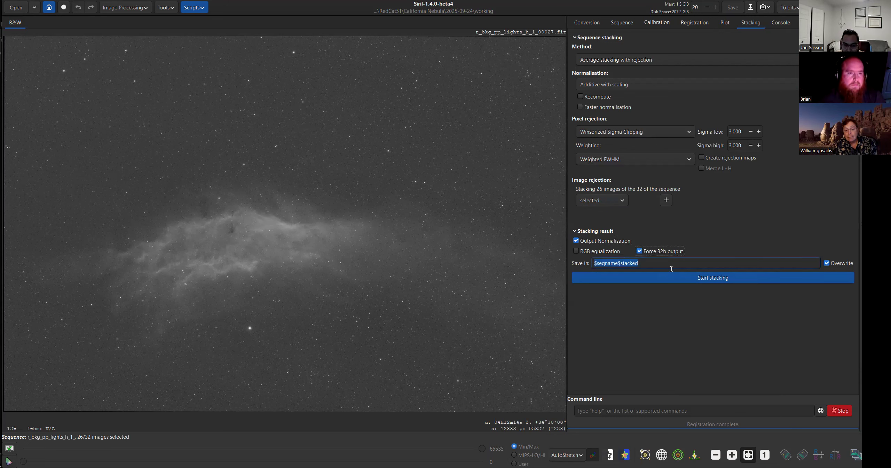
{"action": "left_click_drag", "start_coordinate": [679, 263], "coordinate": [571, 259]}
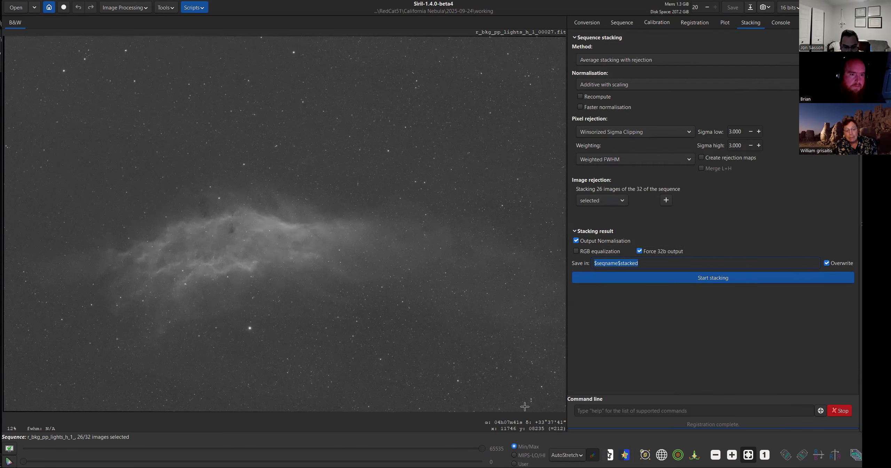
{"action": "key", "text": "alt+Tab"}
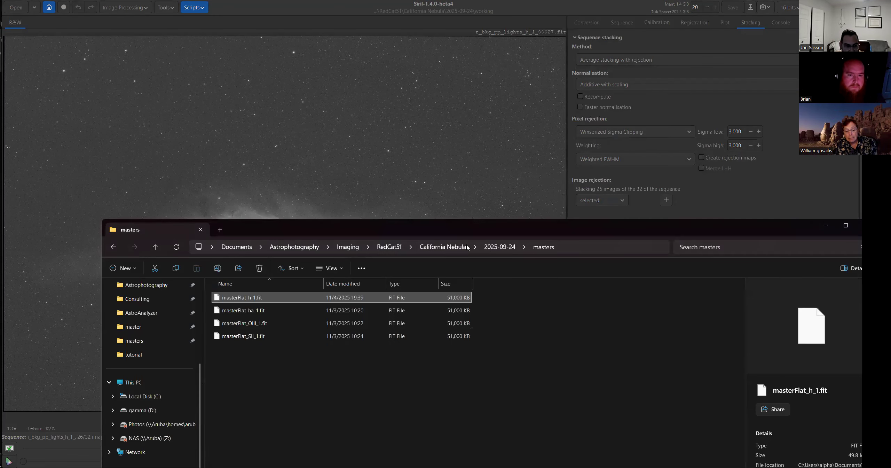
{"action": "left_click", "coordinate": [496, 247]}
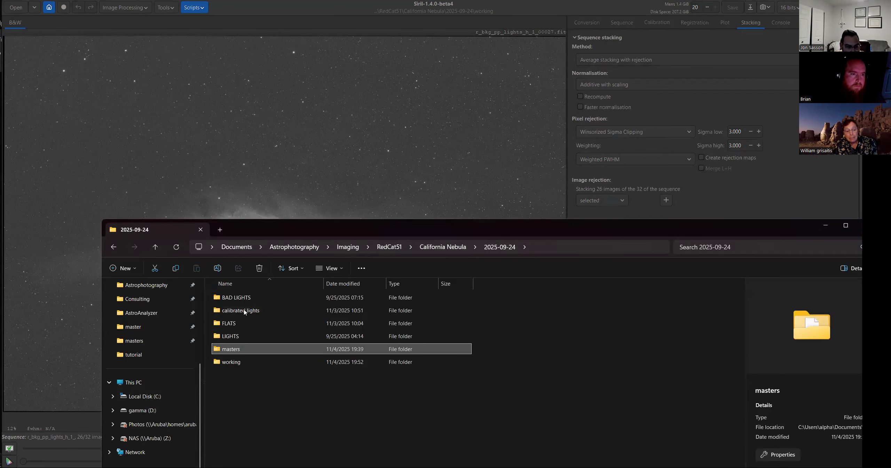
{"action": "left_click", "coordinate": [777, 193]}
- Set the stacking result's save path to ..\calibrated lights\lights_h_1 and stack the selected frames
{"action": "double_click", "coordinate": [666, 263]}
{"action": "triple_click", "coordinate": [665, 262]}
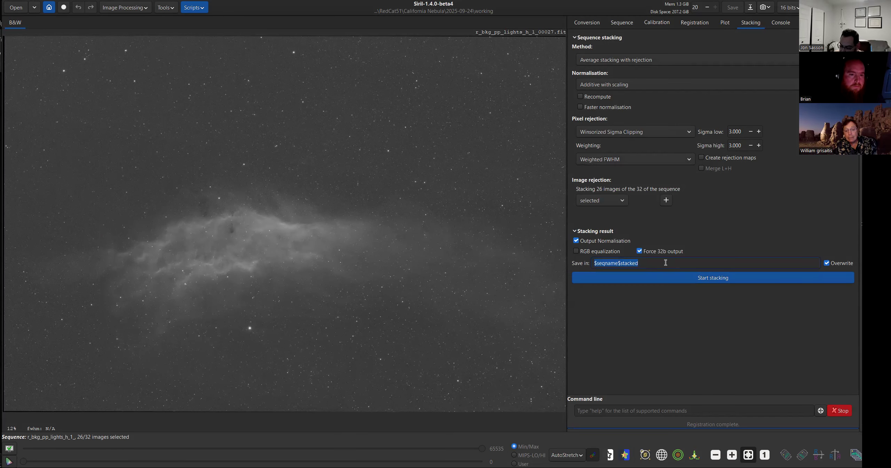
{"action": "key", "text": "BackSpace"}
{"action": "type", "text": "..\\calibrate"}
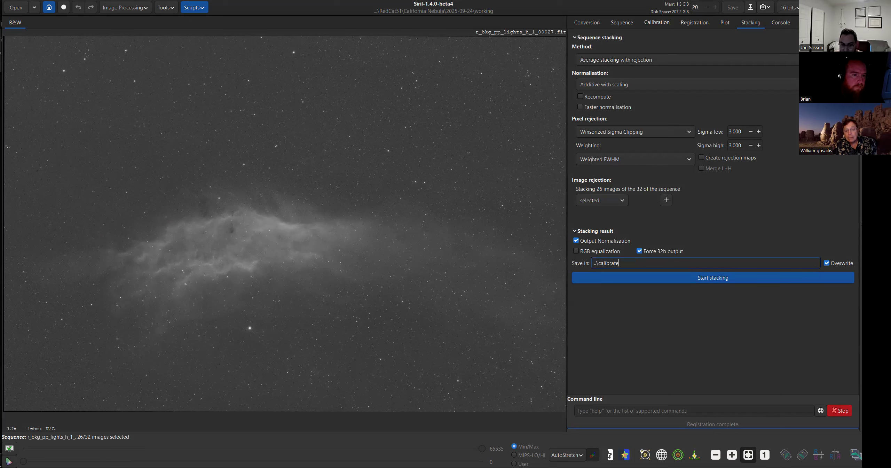
{"action": "type", "text": "d lights\\"}
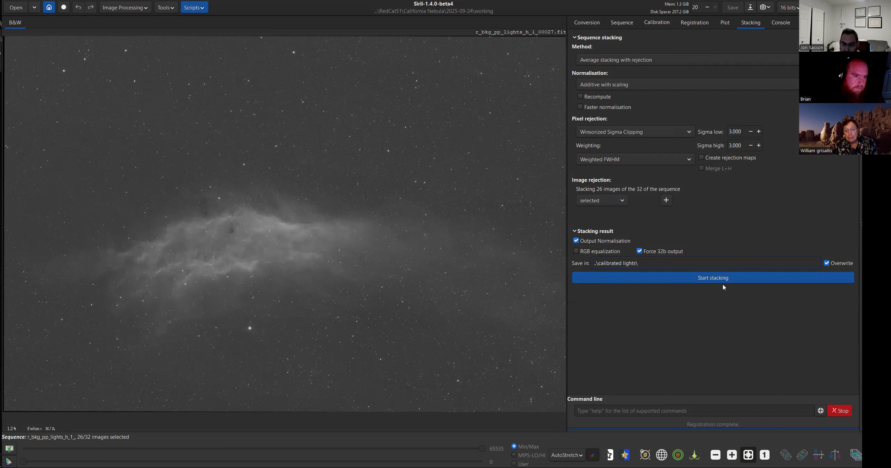
{"action": "type", "text": "lights"}
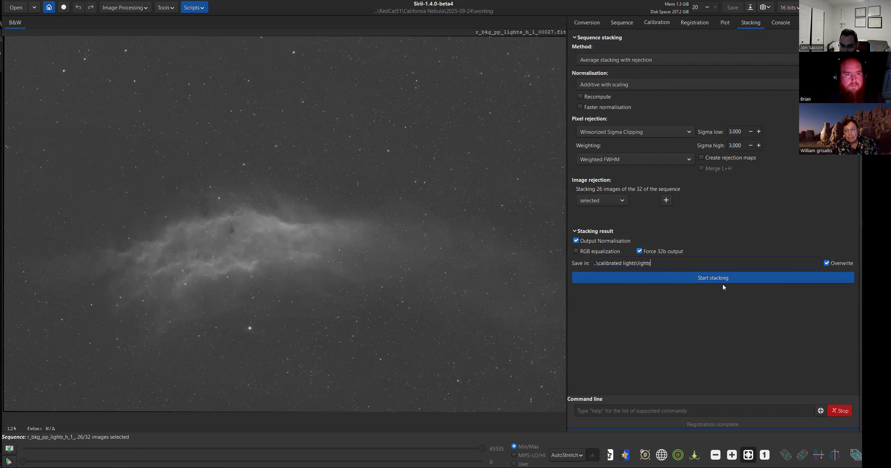
{"action": "type", "text": "_h_1"}
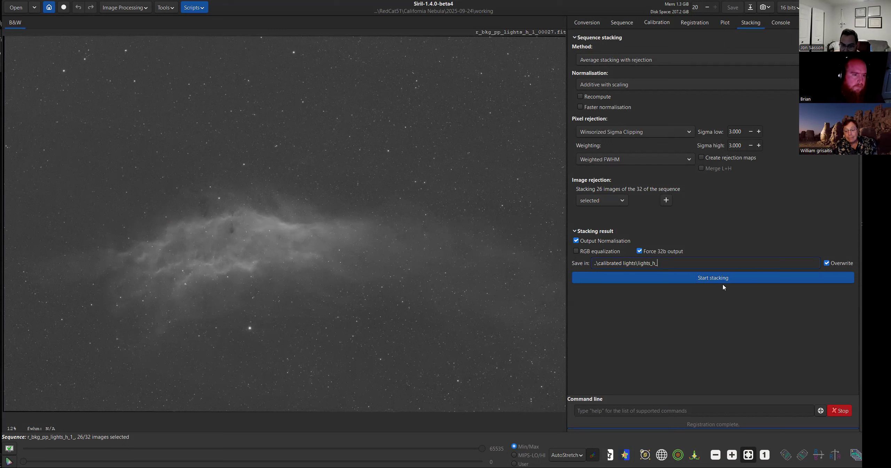
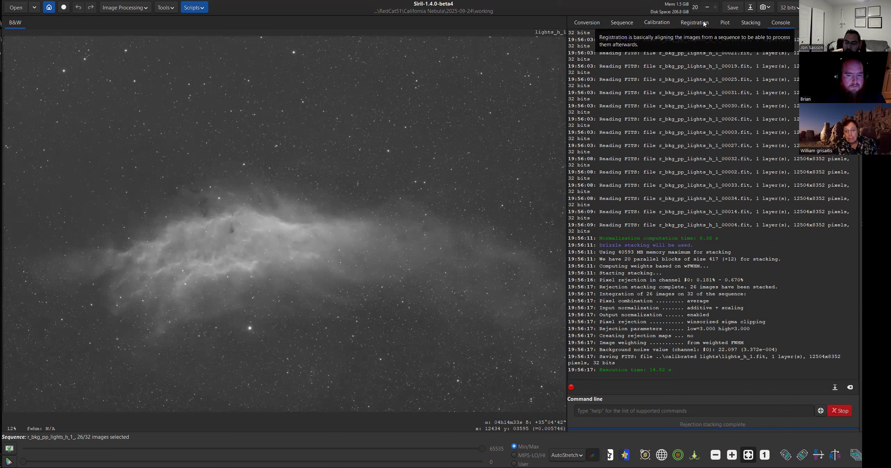
- Replace the conversion source list with all the bkg_pp_lights_h_1 frames from the 2025-09-24 working folder
{"action": "left_click", "coordinate": [587, 24]}
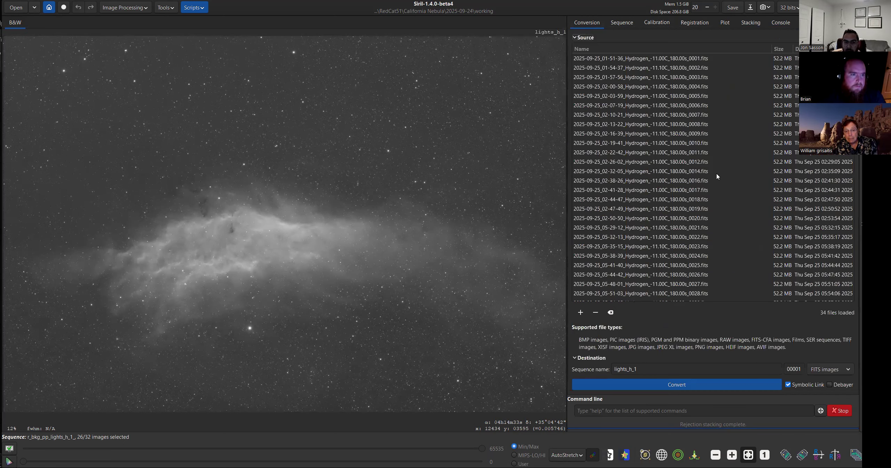
{"action": "left_click", "coordinate": [615, 314]}
{"action": "left_click", "coordinate": [580, 312]}
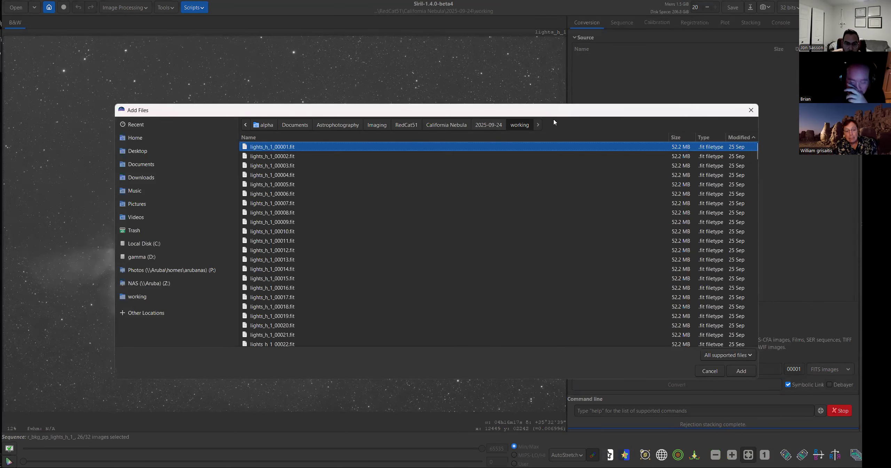
{"action": "left_click_drag", "start_coordinate": [605, 108], "coordinate": [530, 104]}
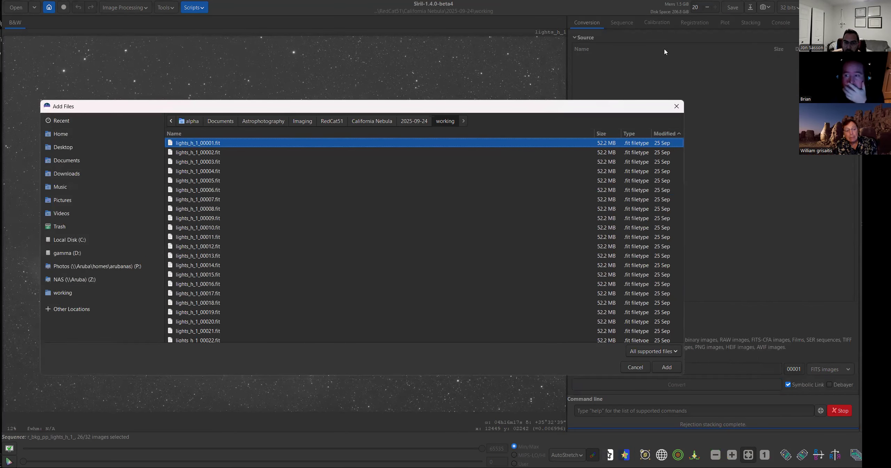
{"action": "left_click", "coordinate": [418, 124]}
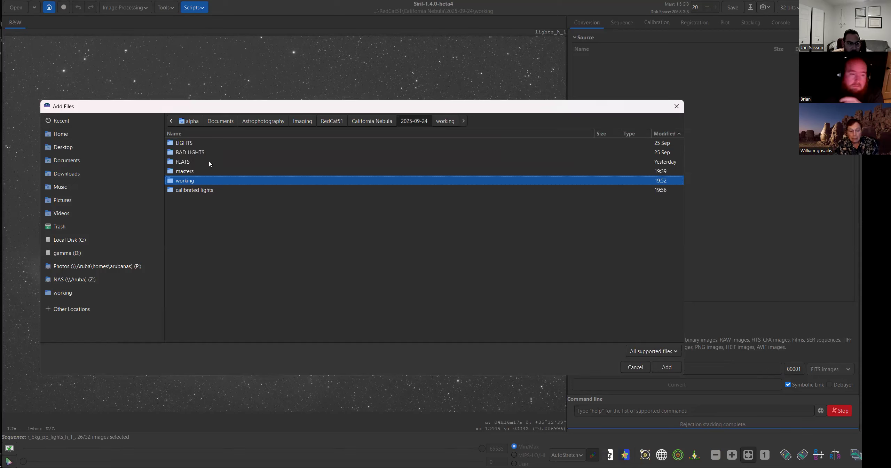
{"action": "double_click", "coordinate": [196, 180]}
{"action": "scroll", "coordinate": [290, 233], "scroll_direction": "down", "scroll_amount": 10}
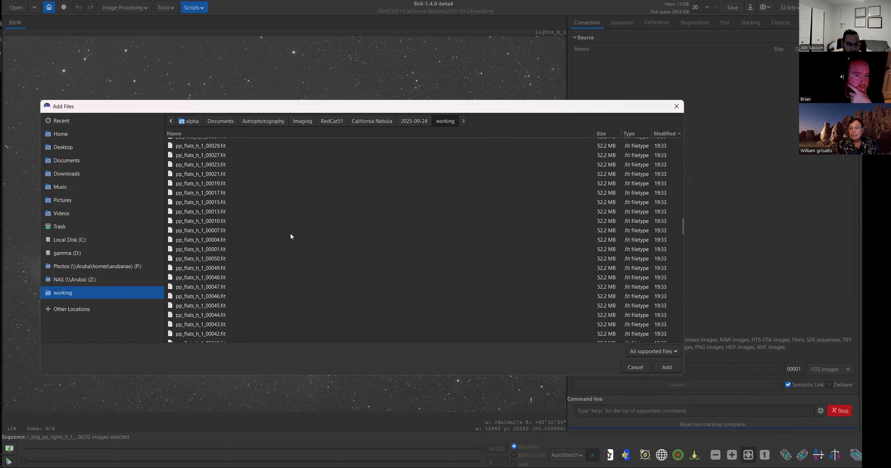
{"action": "scroll", "coordinate": [290, 230], "scroll_direction": "down", "scroll_amount": 5}
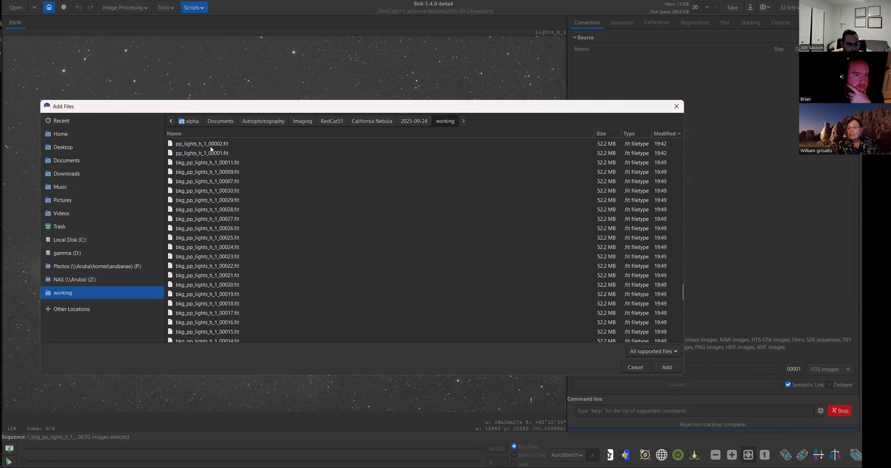
{"action": "left_click", "coordinate": [215, 163]}
{"action": "scroll", "coordinate": [270, 249], "scroll_direction": "down", "scroll_amount": 8}
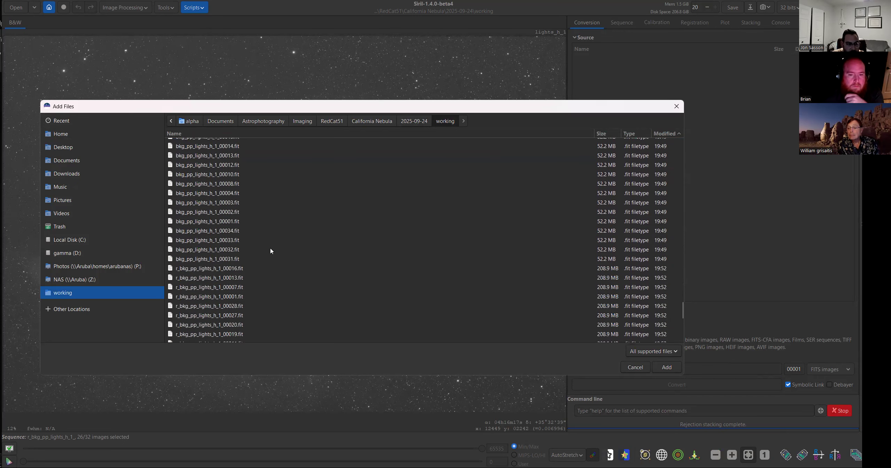
{"action": "scroll", "coordinate": [270, 248], "scroll_direction": "down", "scroll_amount": 1}
{"action": "left_click", "coordinate": [228, 235], "text": "shift"}
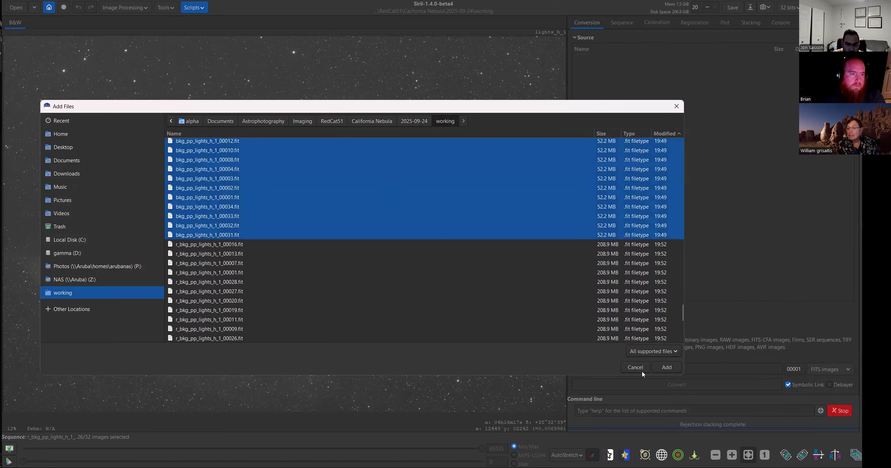
{"action": "left_click", "coordinate": [669, 367]}
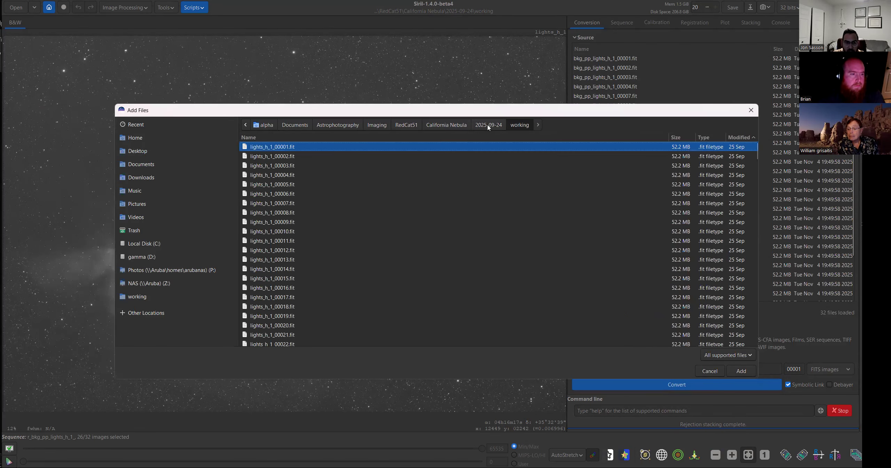
- Browse the 2025-09-19 and 2025-09-14 working folders for background-extracted frames from other nights, and close the file chooser
{"action": "left_click", "coordinate": [488, 126]}
{"action": "left_click", "coordinate": [468, 123]}
{"action": "double_click", "coordinate": [285, 158]}
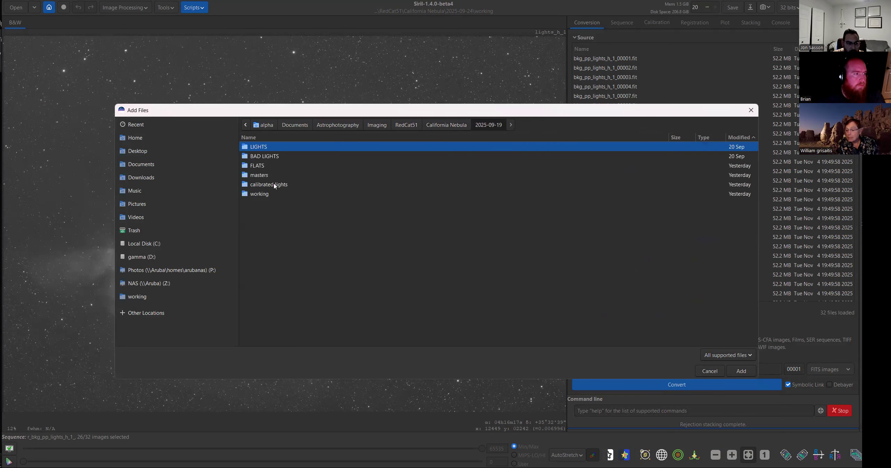
{"action": "double_click", "coordinate": [264, 194]}
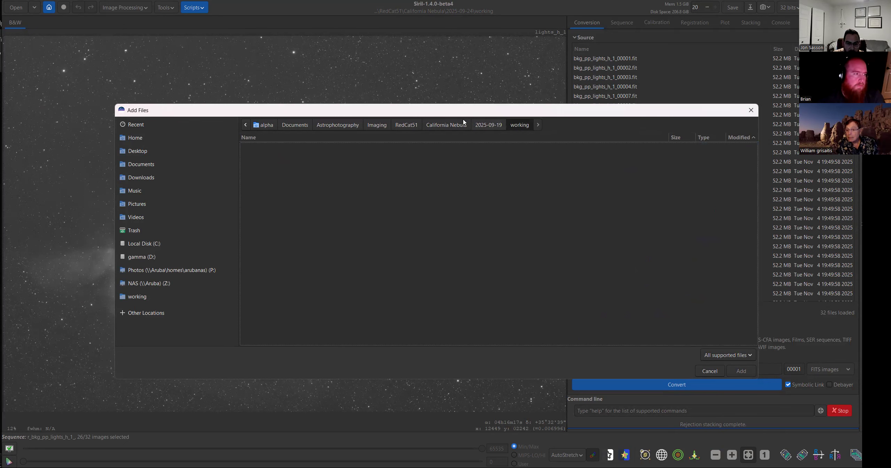
{"action": "left_click", "coordinate": [489, 125]}
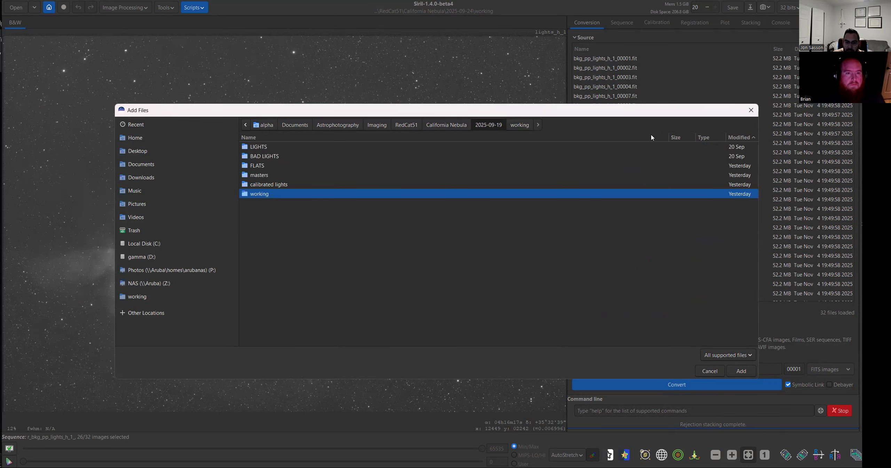
{"action": "left_click", "coordinate": [466, 128]}
{"action": "double_click", "coordinate": [315, 170]}
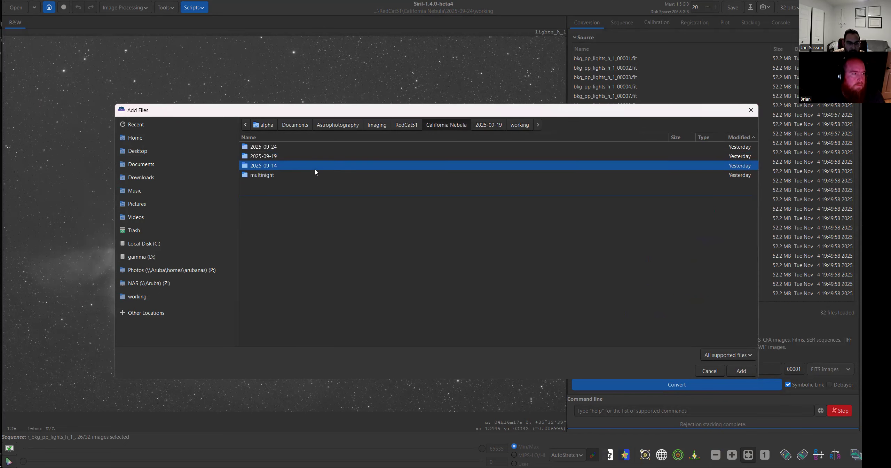
{"action": "double_click", "coordinate": [260, 194]}
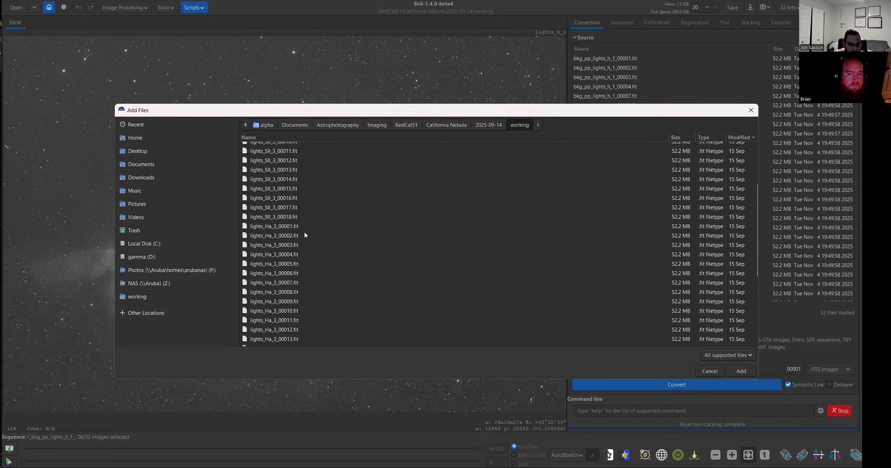
{"action": "scroll", "coordinate": [304, 232], "scroll_direction": "down", "scroll_amount": 5}
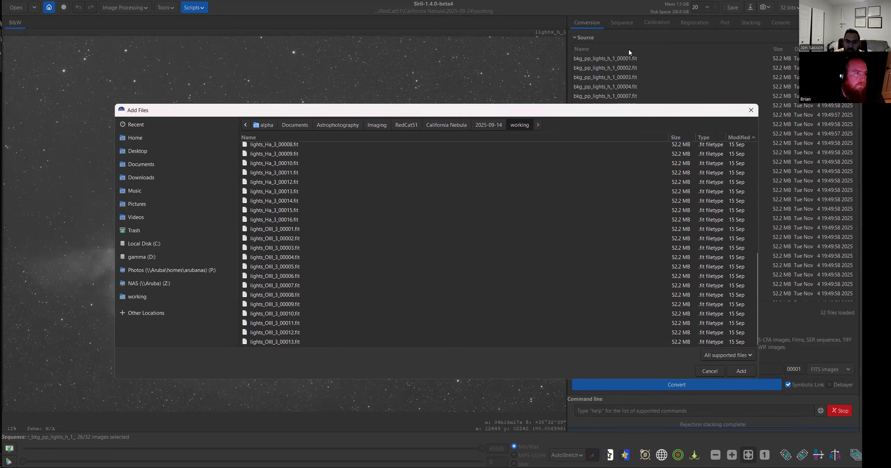
{"action": "left_click_drag", "start_coordinate": [680, 110], "coordinate": [389, 170]}
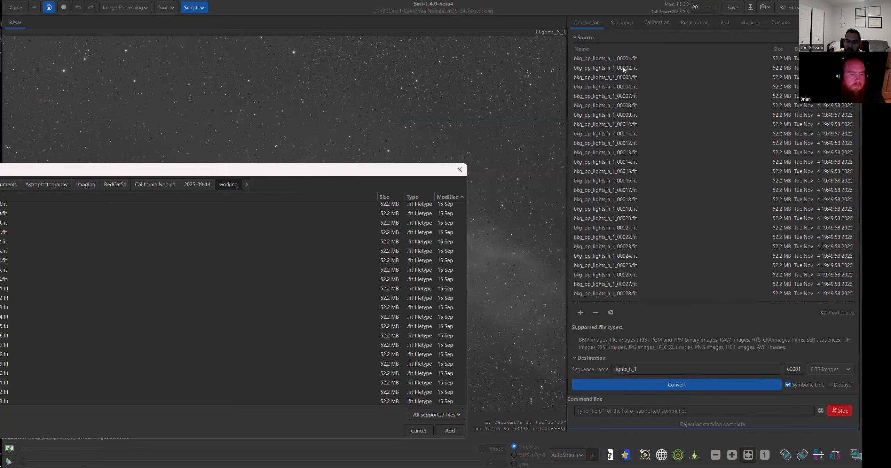
{"action": "key", "text": "Escape"}
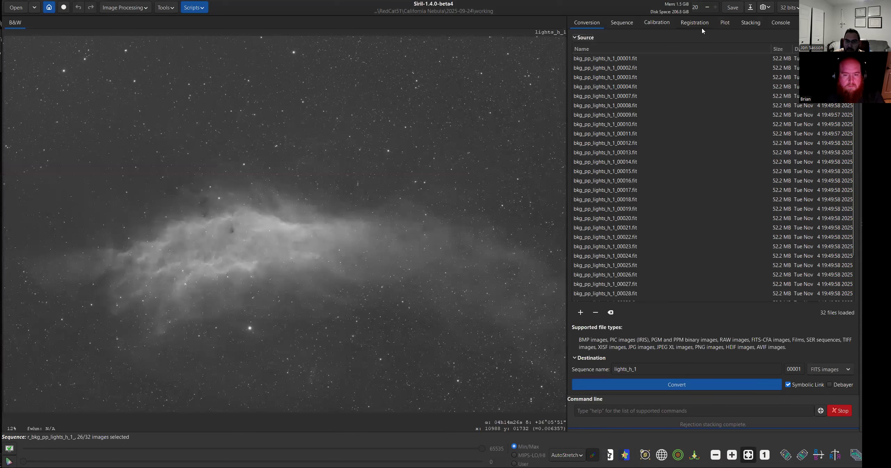
- Review the registration settings, then the stacking settings for the current sequence
{"action": "left_click", "coordinate": [703, 23]}
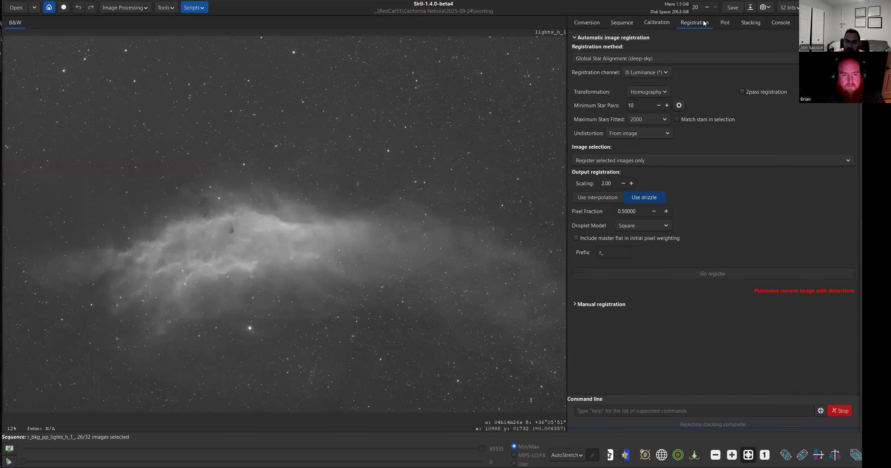
{"action": "left_click", "coordinate": [750, 22]}
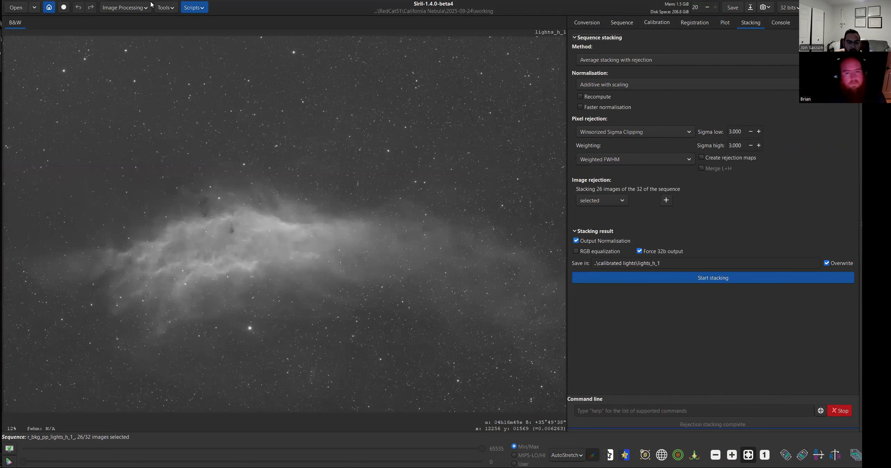
{"action": "key", "text": "ctrl+o"}
{"action": "left_click", "coordinate": [490, 126]}
{"action": "left_click", "coordinate": [459, 125]}
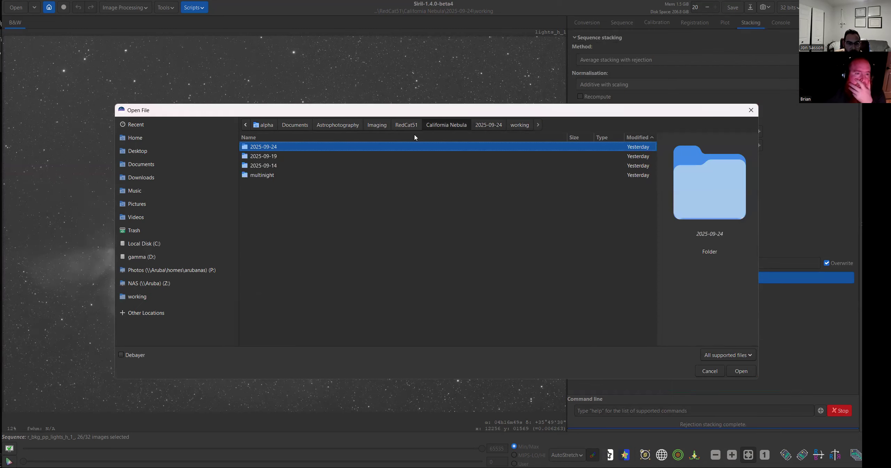
{"action": "left_click", "coordinate": [751, 110]}
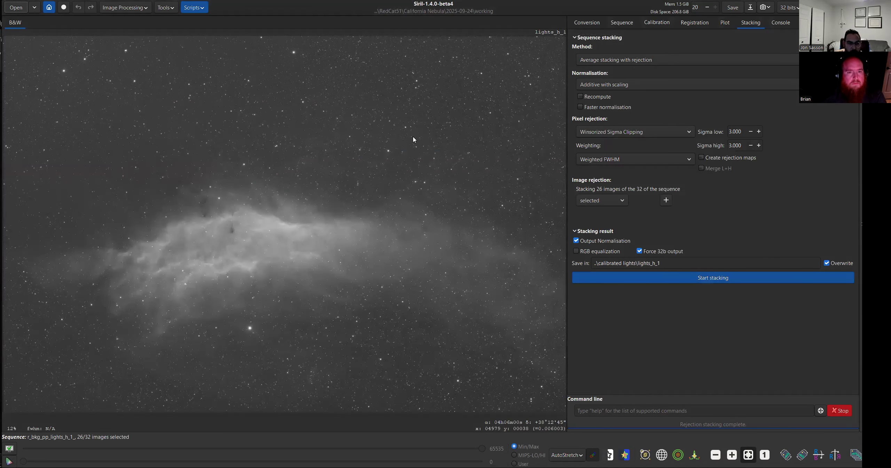
- Change the working directory to the multinight folder inside California Nebula
{"action": "key", "text": "ctrl+d"}
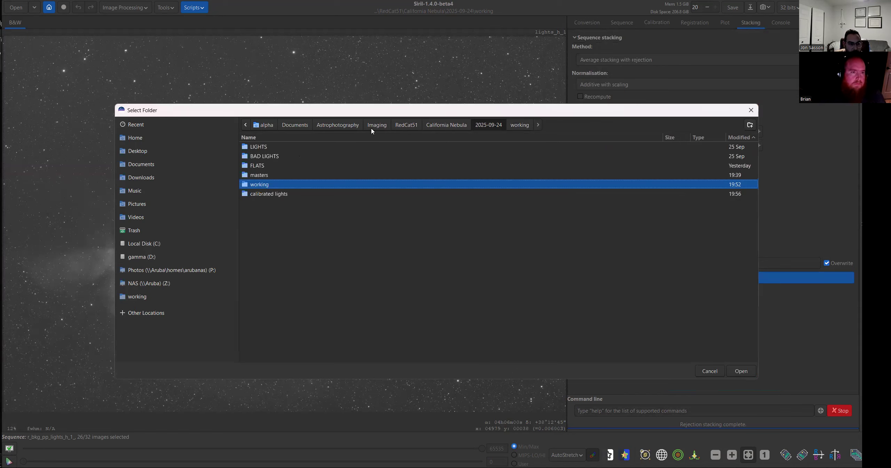
{"action": "left_click", "coordinate": [449, 128]}
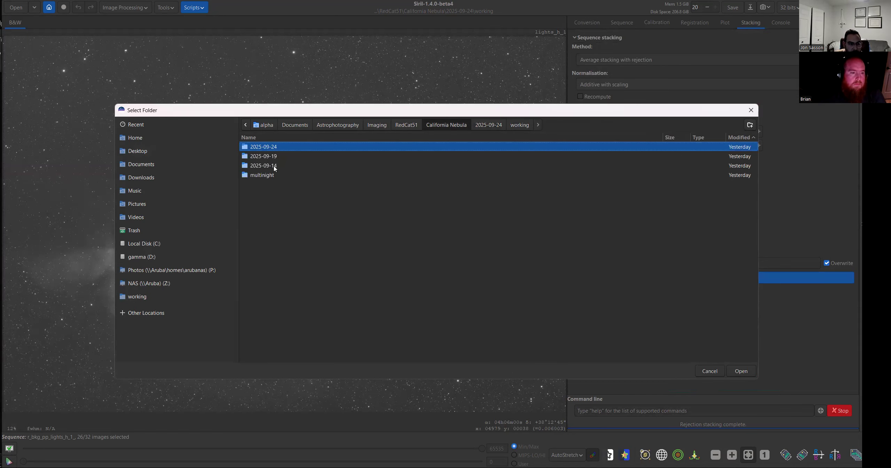
{"action": "left_click", "coordinate": [273, 174]}
{"action": "double_click", "coordinate": [518, 176]}
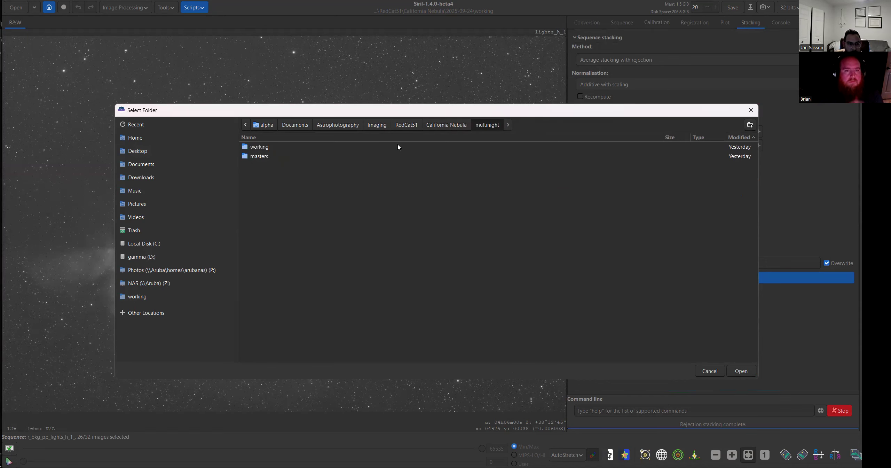
{"action": "left_click", "coordinate": [742, 371]}
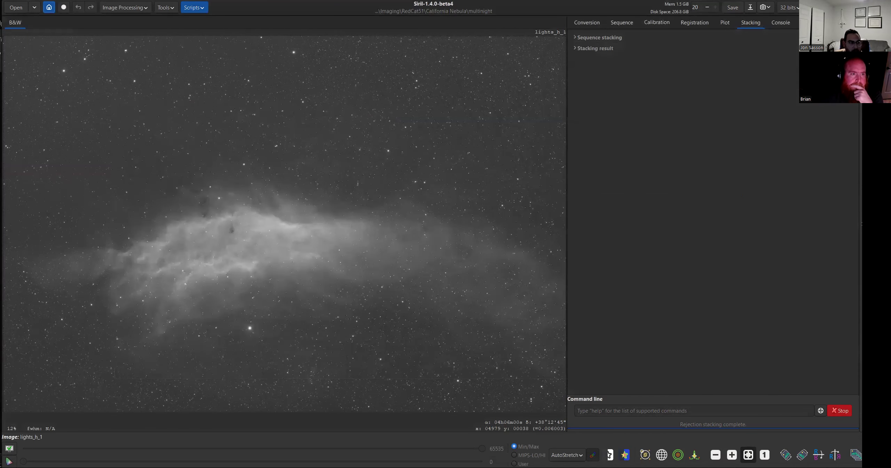
- Examine the Ha, OIII and SII light, background-extracted and registered frames in the multinight working folder
{"action": "left_click", "coordinate": [13, 6]}
{"action": "double_click", "coordinate": [300, 147]}
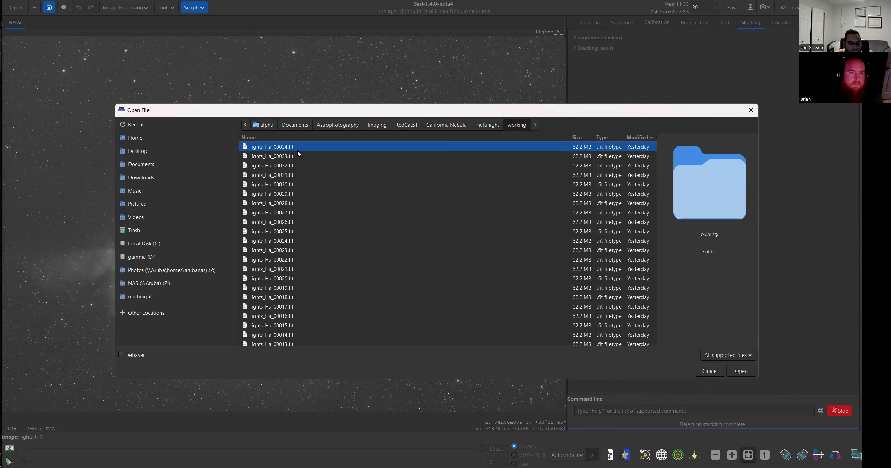
{"action": "scroll", "coordinate": [342, 182], "scroll_direction": "down", "scroll_amount": 8}
{"action": "scroll", "coordinate": [462, 201], "scroll_direction": "down", "scroll_amount": 20}
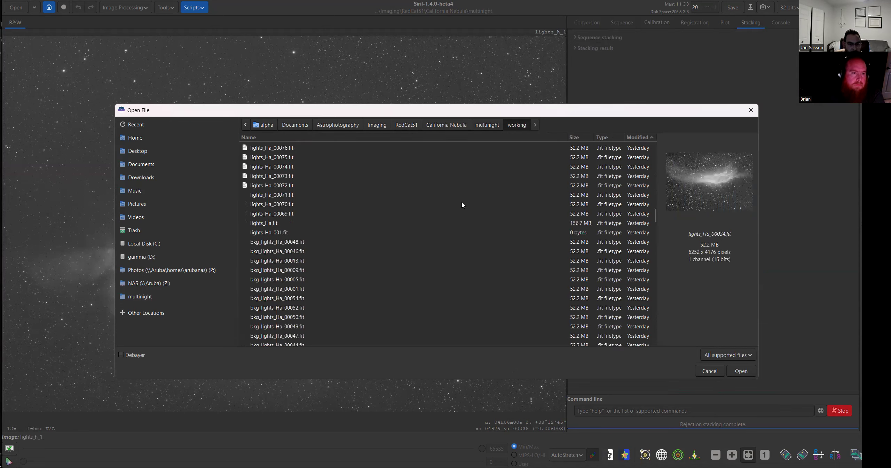
{"action": "scroll", "coordinate": [429, 223], "scroll_direction": "up", "scroll_amount": 5}
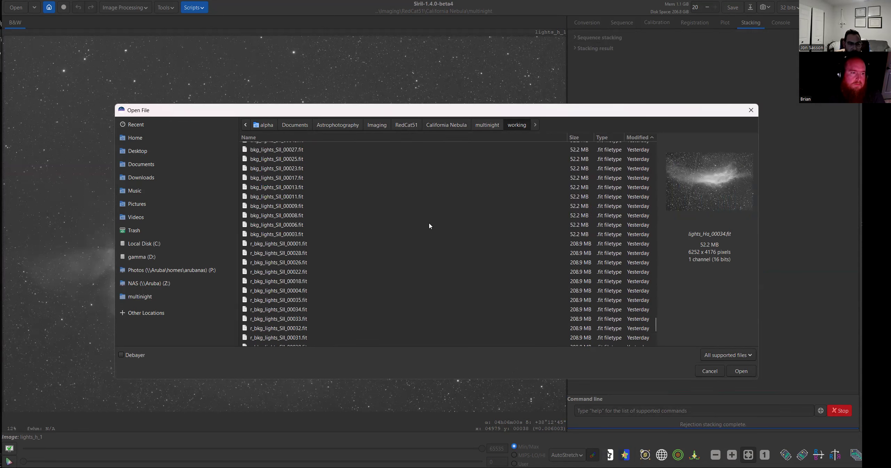
{"action": "scroll", "coordinate": [432, 220], "scroll_direction": "up", "scroll_amount": 10}
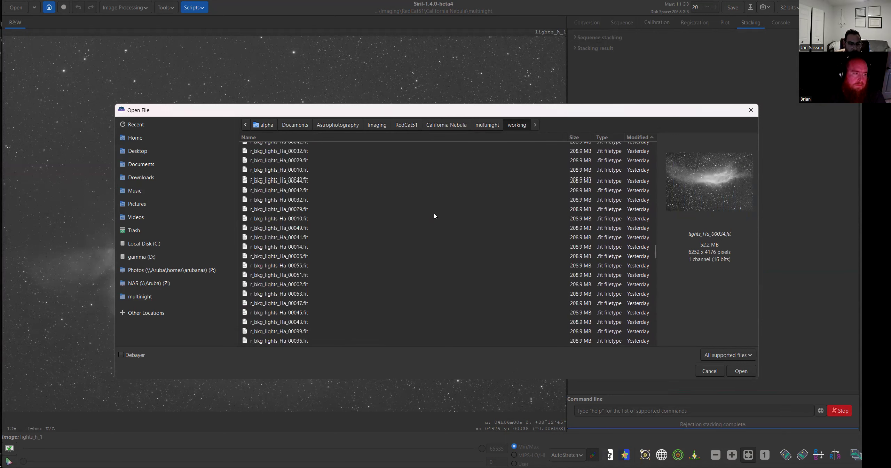
{"action": "scroll", "coordinate": [434, 213], "scroll_direction": "down", "scroll_amount": 20}
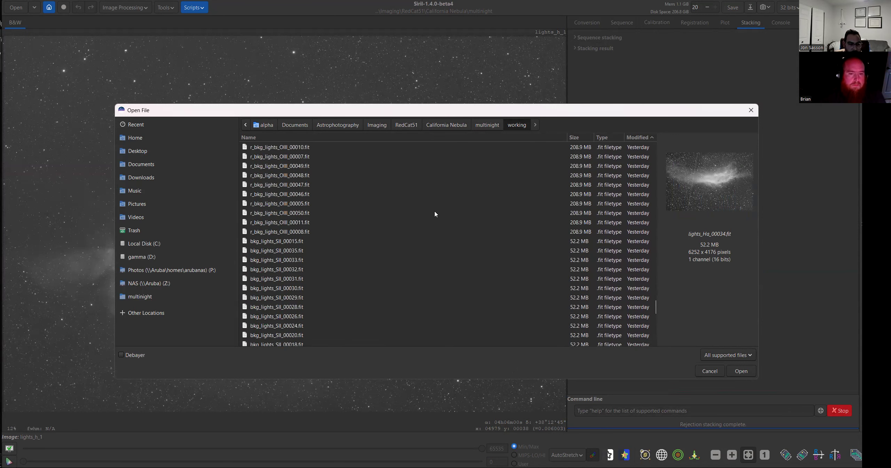
- Look through the multinight masters folder and open master_Ha.fit from it to view the combined hydrogen stack
{"action": "left_click", "coordinate": [140, 296]}
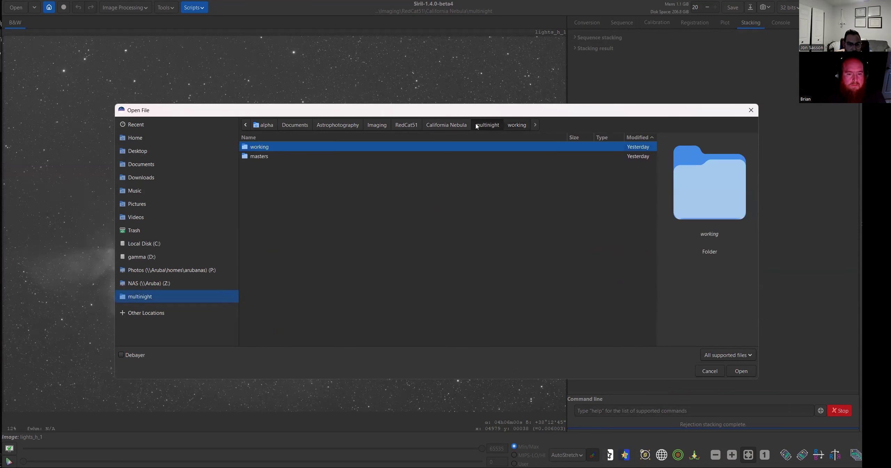
{"action": "double_click", "coordinate": [287, 156]}
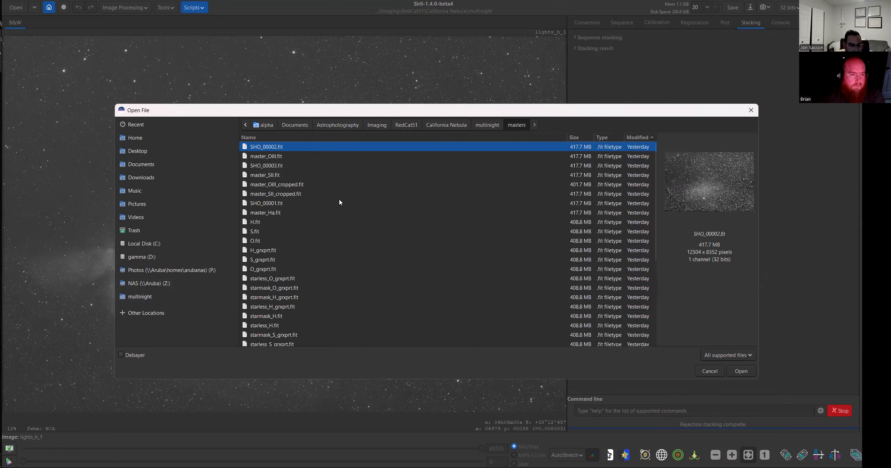
{"action": "scroll", "coordinate": [340, 199], "scroll_direction": "down", "scroll_amount": 5}
{"action": "scroll", "coordinate": [339, 202], "scroll_direction": "up", "scroll_amount": 5}
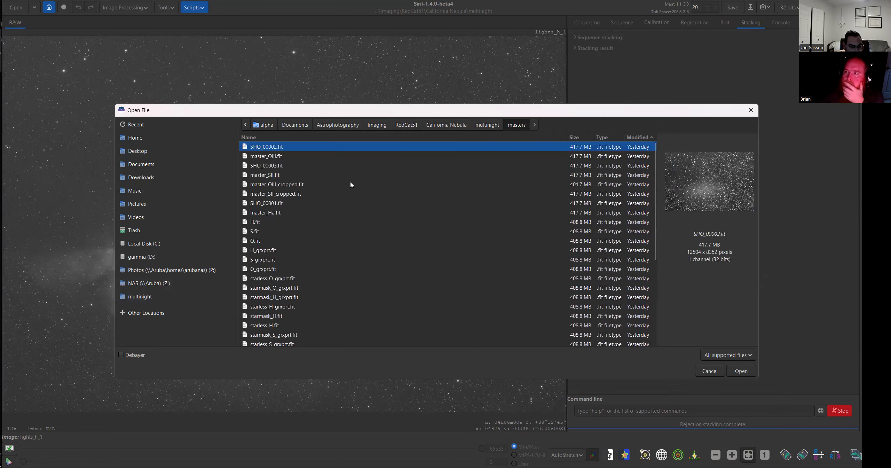
{"action": "scroll", "coordinate": [296, 220], "scroll_direction": "down", "scroll_amount": 8}
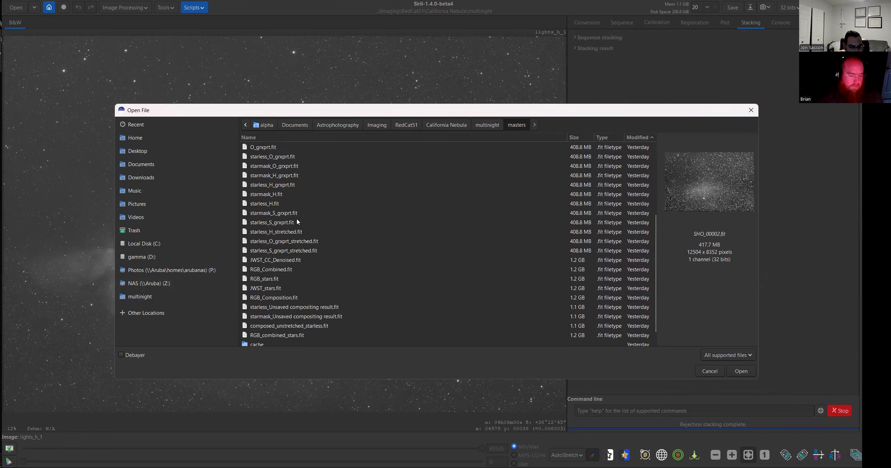
{"action": "scroll", "coordinate": [304, 290], "scroll_direction": "up", "scroll_amount": 3}
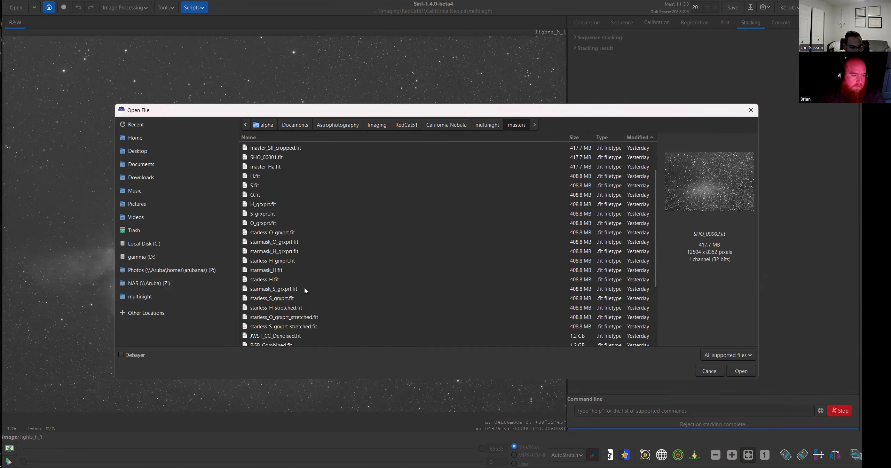
{"action": "scroll", "coordinate": [304, 287], "scroll_direction": "up", "scroll_amount": 2}
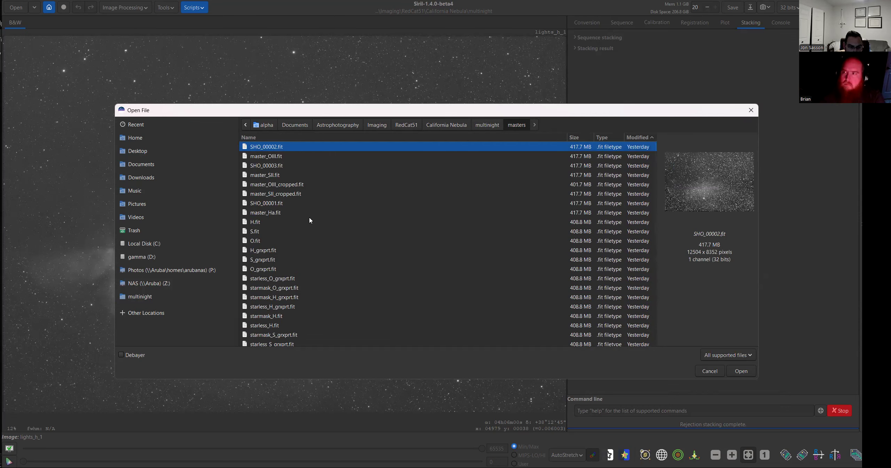
{"action": "scroll", "coordinate": [309, 218], "scroll_direction": "down", "scroll_amount": 3}
{"action": "scroll", "coordinate": [309, 218], "scroll_direction": "up", "scroll_amount": 3}
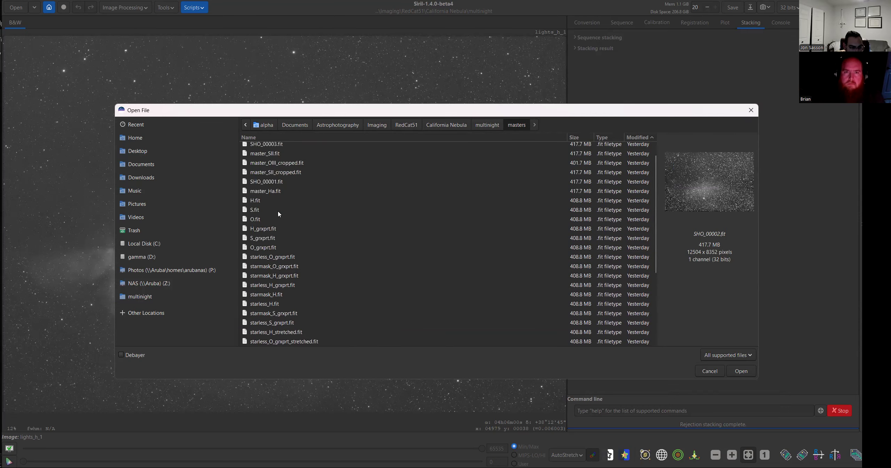
{"action": "scroll", "coordinate": [310, 217], "scroll_direction": "up", "scroll_amount": 1}
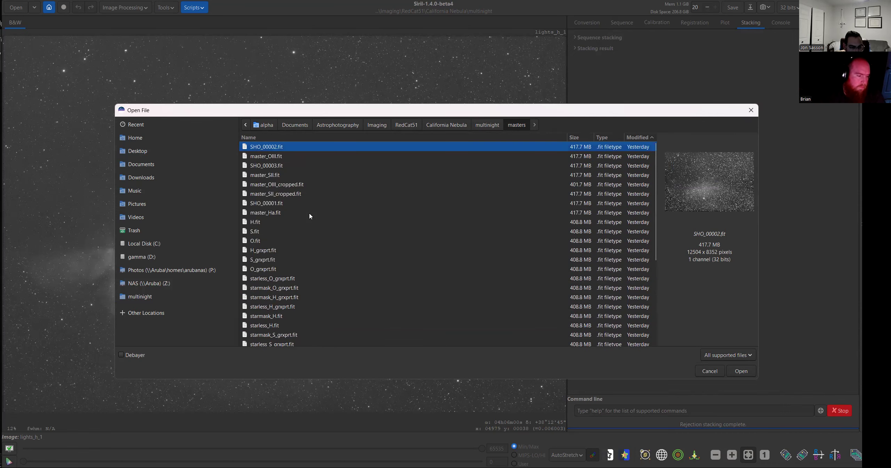
{"action": "left_click", "coordinate": [281, 213]}
{"action": "double_click", "coordinate": [281, 213]}
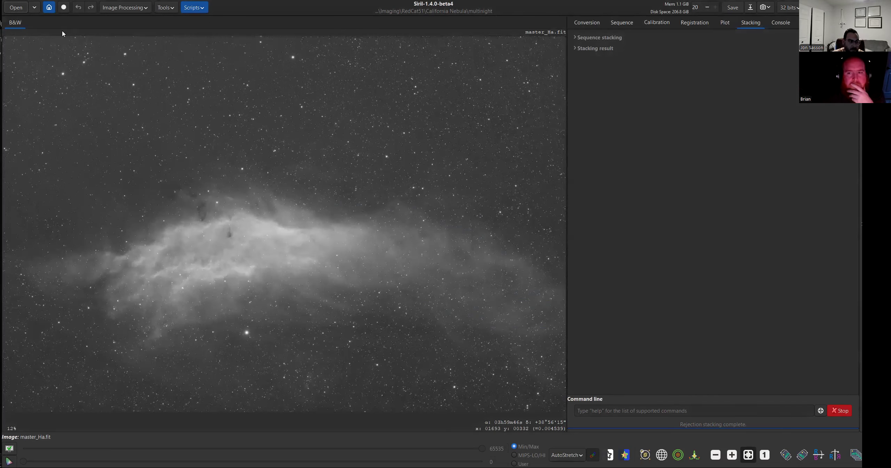
{"action": "left_click", "coordinate": [16, 8]}
{"action": "double_click", "coordinate": [262, 147]}
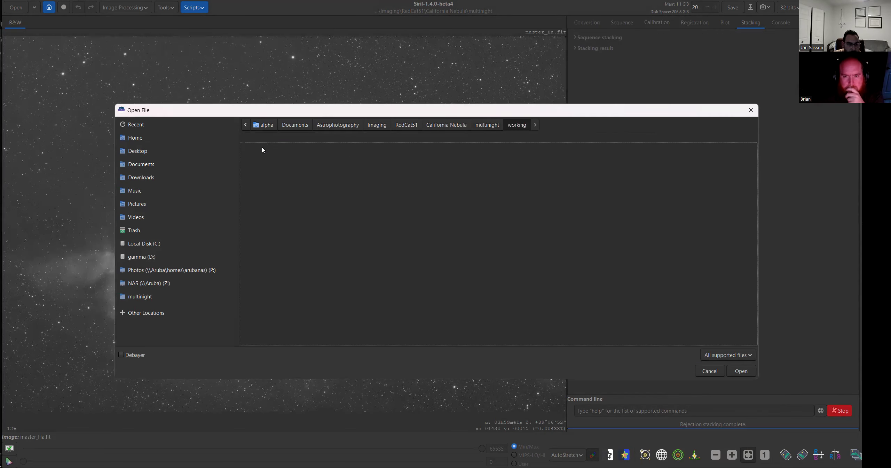
{"action": "left_click", "coordinate": [494, 125]}
{"action": "left_click", "coordinate": [752, 110]}
- Change the working directory to the masters folder inside multinight
{"action": "left_click", "coordinate": [50, 8]}
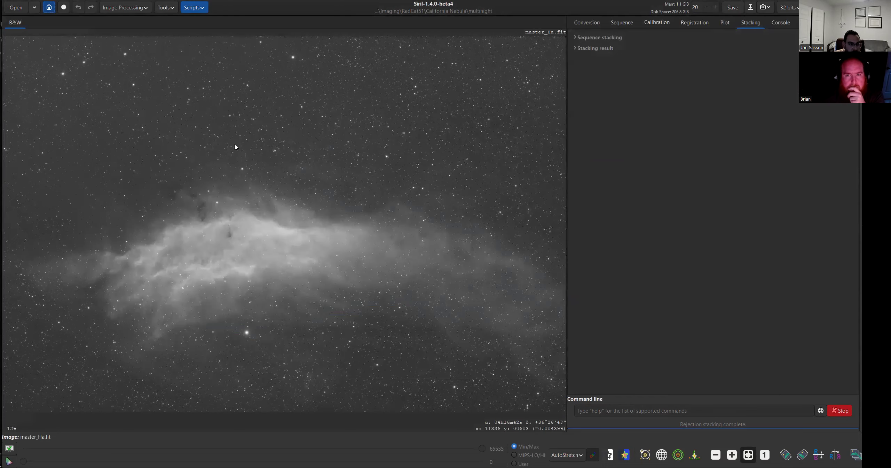
{"action": "double_click", "coordinate": [255, 157]}
{"action": "left_click", "coordinate": [745, 371]}
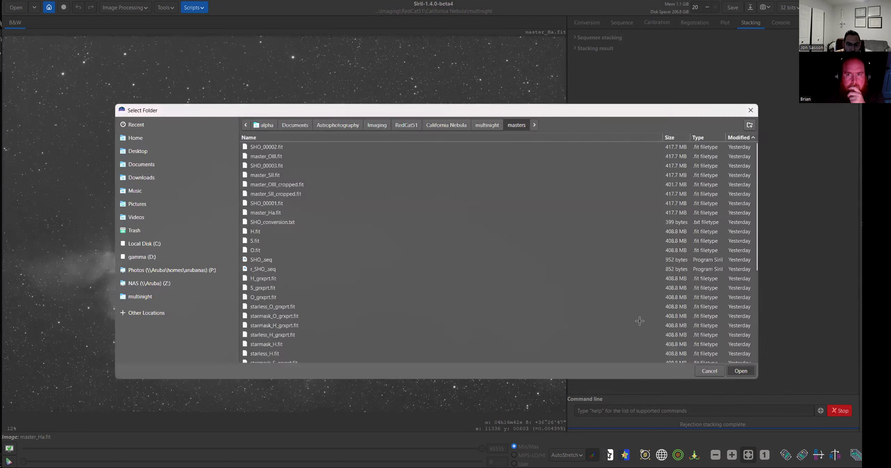
- Preview master_SII.fit and master_OIII.fit in the file chooser, and close it without opening a file
{"action": "left_click", "coordinate": [17, 8]}
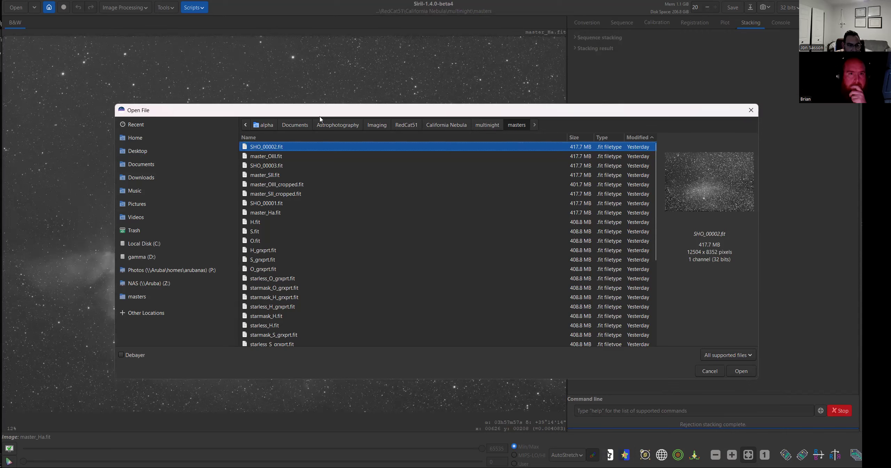
{"action": "left_click_drag", "start_coordinate": [321, 115], "coordinate": [337, 114]}
{"action": "left_click", "coordinate": [325, 173]}
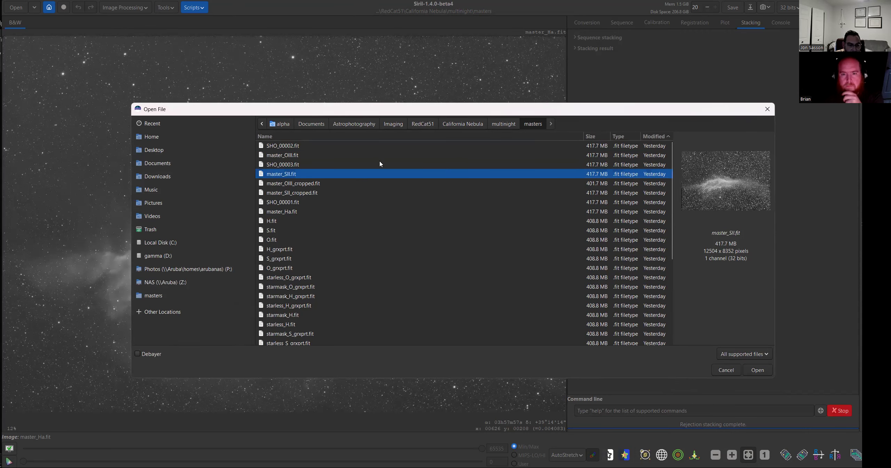
{"action": "scroll", "coordinate": [370, 184], "scroll_direction": "down", "scroll_amount": 6}
{"action": "scroll", "coordinate": [369, 184], "scroll_direction": "up", "scroll_amount": 6}
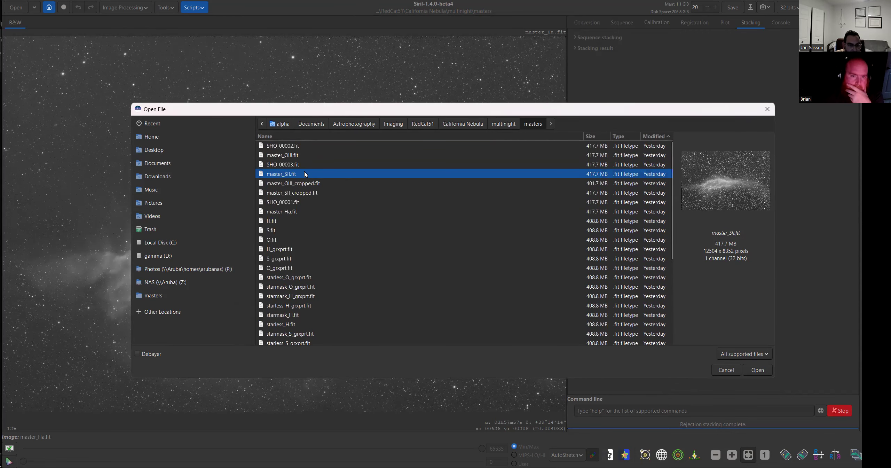
{"action": "left_click", "coordinate": [295, 156]}
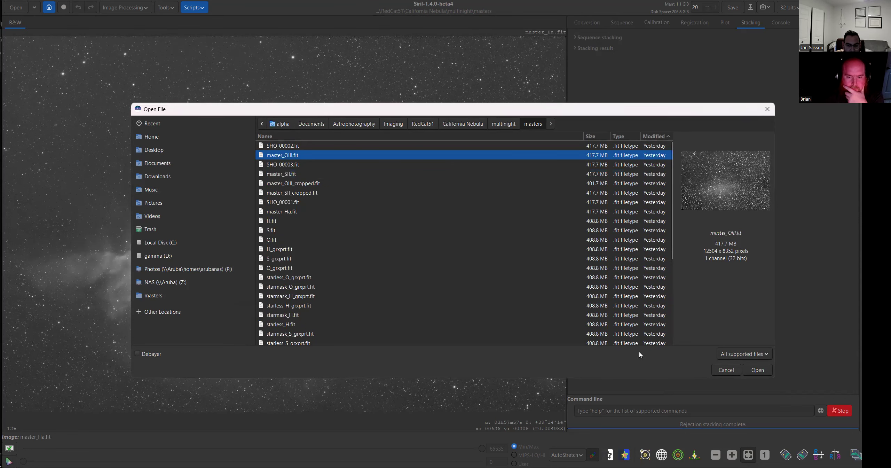
{"action": "left_click", "coordinate": [724, 370]}
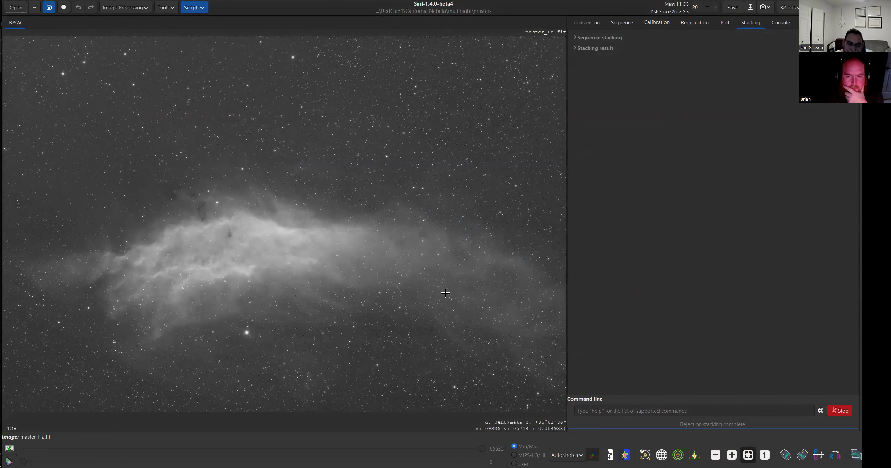
- Open master_OIII.fit from the masters folder and inspect the oxygen stack up close
{"action": "left_click", "coordinate": [16, 8]}
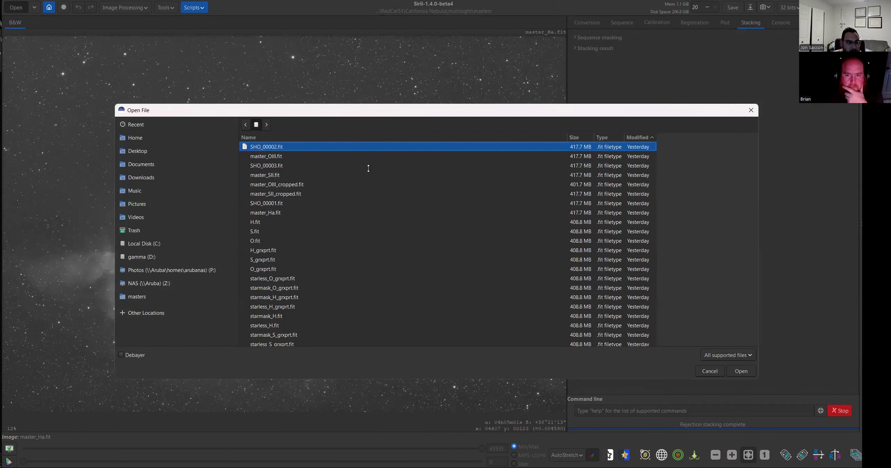
{"action": "left_click", "coordinate": [283, 157]}
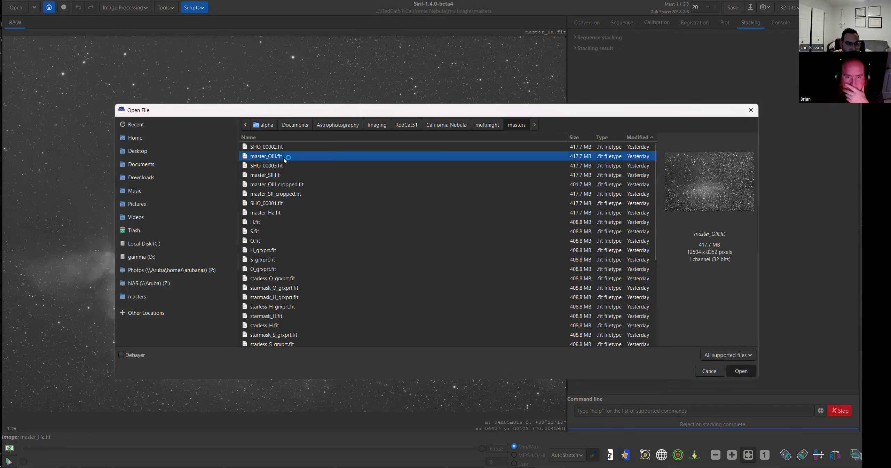
{"action": "double_click", "coordinate": [283, 157]}
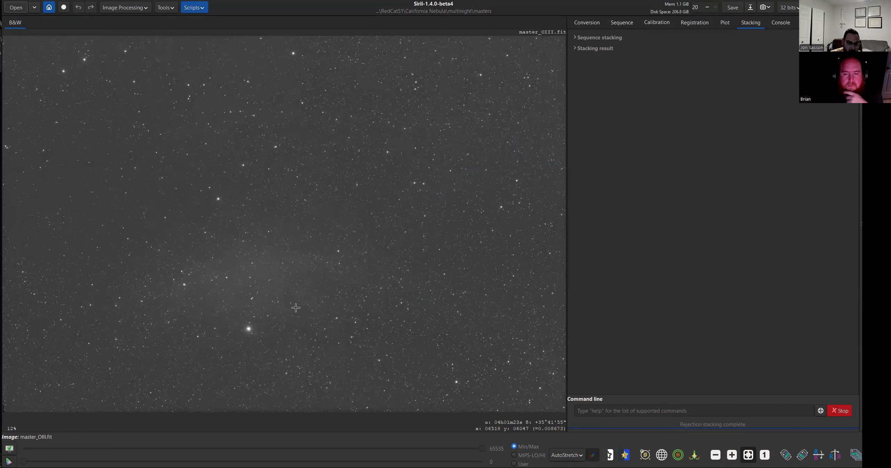
{"action": "scroll", "coordinate": [201, 287], "scroll_direction": "up", "scroll_amount": 2}
{"action": "scroll", "coordinate": [205, 286], "scroll_direction": "down", "scroll_amount": 2}
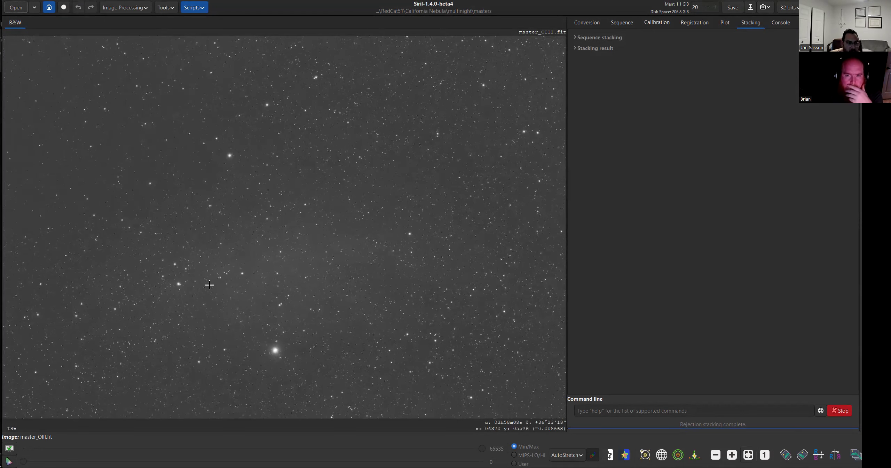
- Open master_SII.fit to view the sulfur stack, and reopen master_Ha.fit from the same masters folder
{"action": "left_click", "coordinate": [18, 8]}
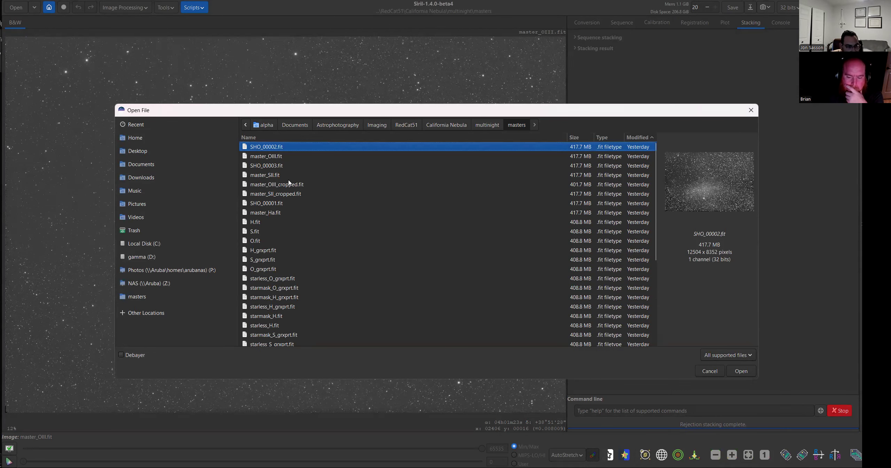
{"action": "left_click", "coordinate": [272, 175]}
{"action": "key", "text": "Return"}
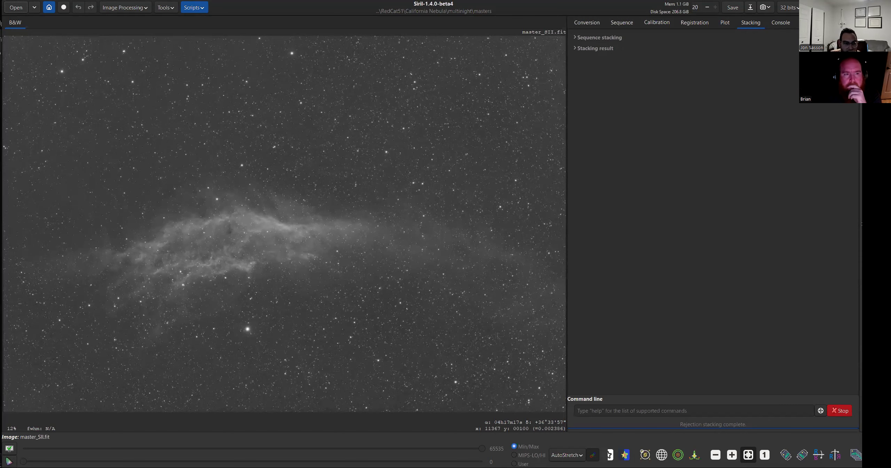
{"action": "left_click", "coordinate": [16, 7]}
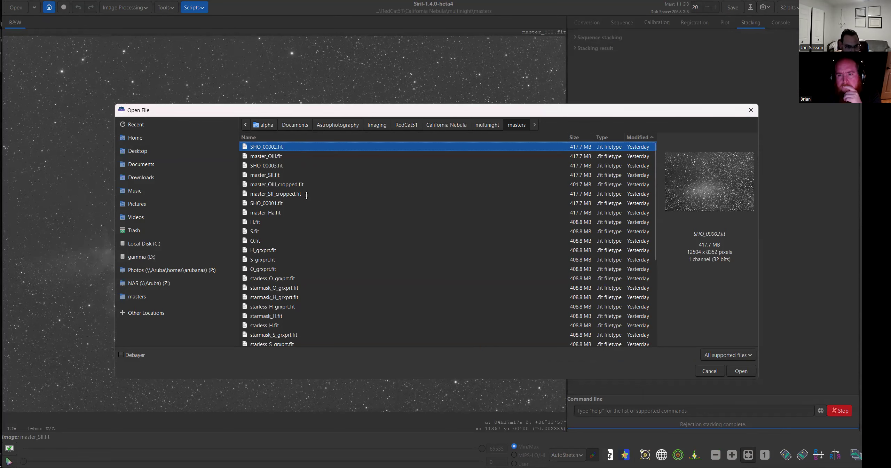
{"action": "left_click", "coordinate": [281, 212]}
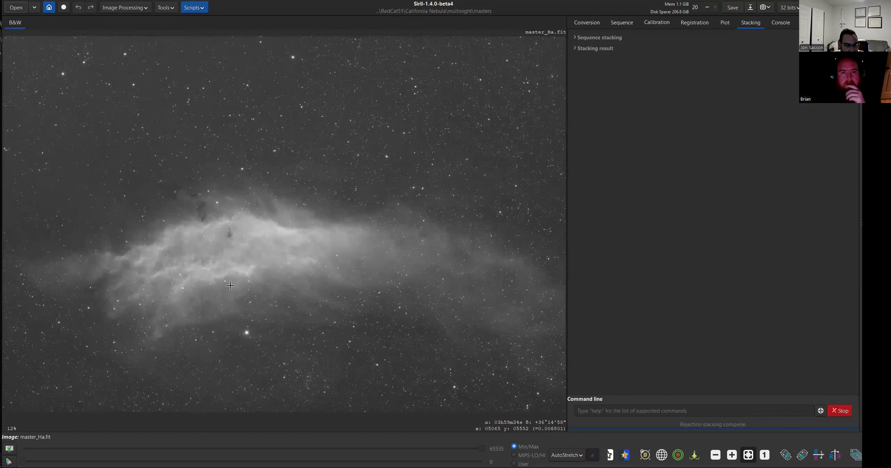
- Compare the hydrogen stack in the Linear display mode, and return the view to AutoStretch
{"action": "left_click", "coordinate": [566, 455]}
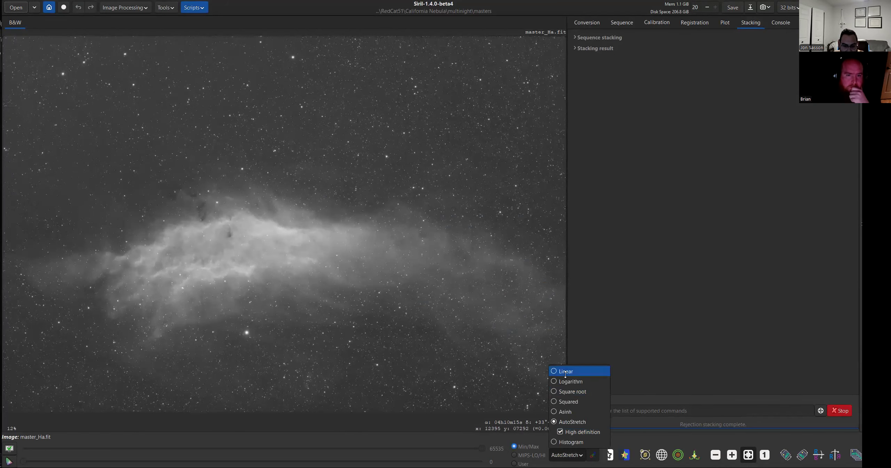
{"action": "left_click", "coordinate": [564, 374]}
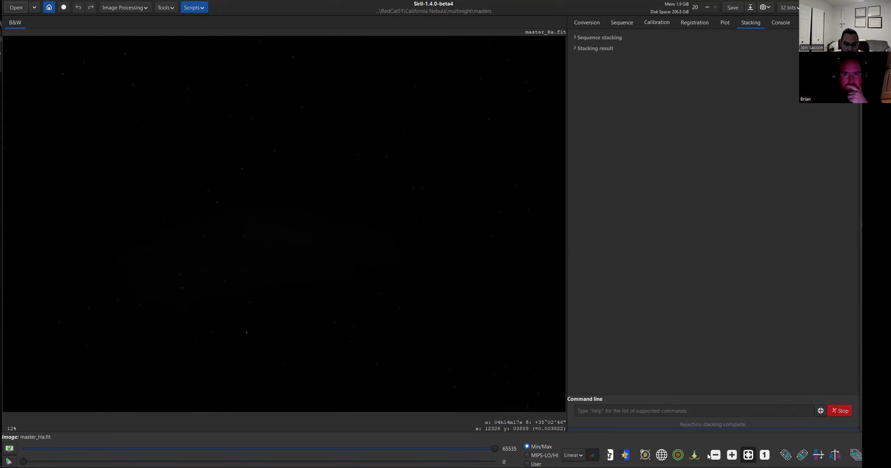
{"action": "left_click", "coordinate": [573, 455]}
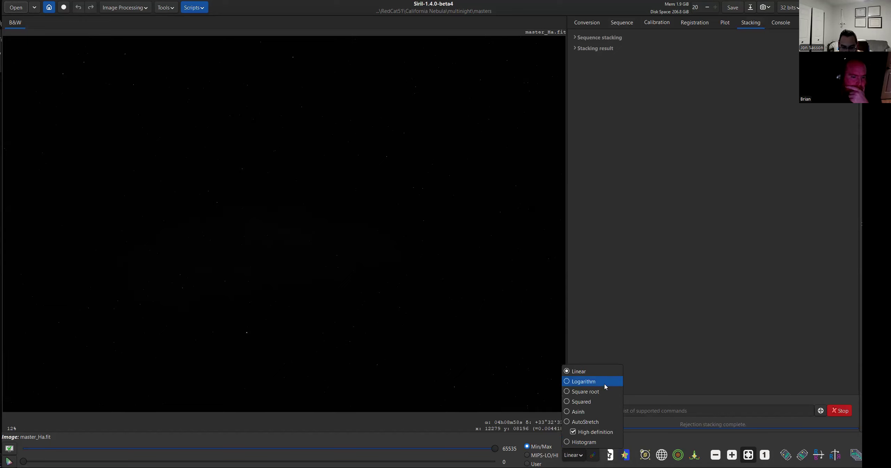
{"action": "left_click", "coordinate": [603, 422]}
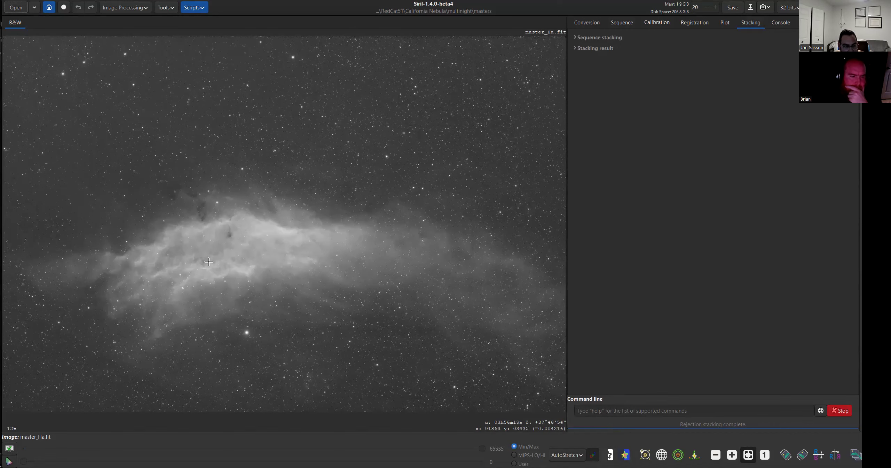
- View the hydrogen stack in the Square root, Logarithm, Asinh and Histogram display modes in turn
{"action": "left_click", "coordinate": [574, 457]}
{"action": "left_click", "coordinate": [579, 393]}
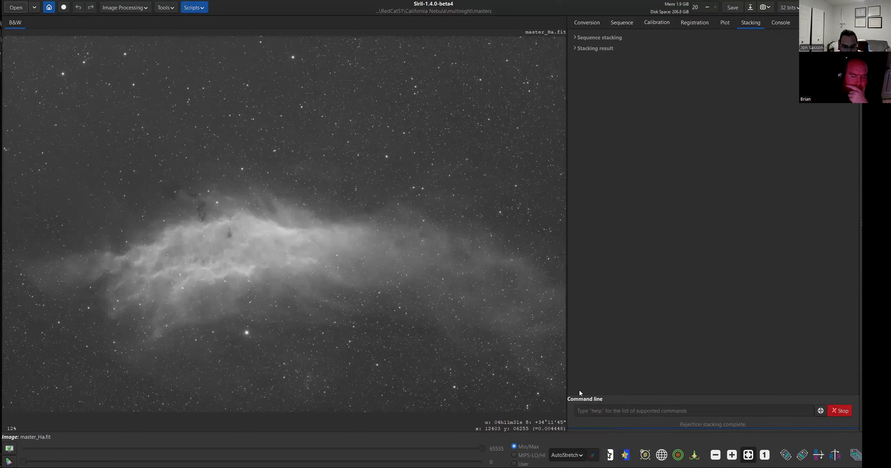
{"action": "left_click", "coordinate": [574, 459]}
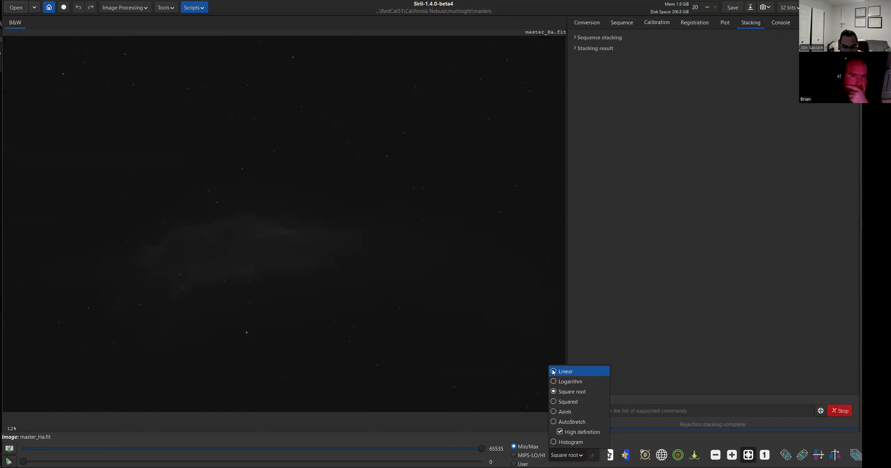
{"action": "left_click", "coordinate": [565, 382]}
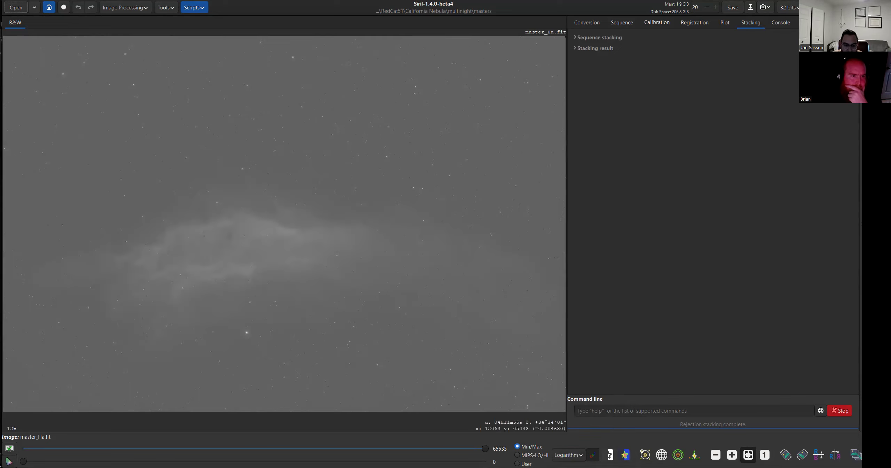
{"action": "left_click", "coordinate": [569, 455]}
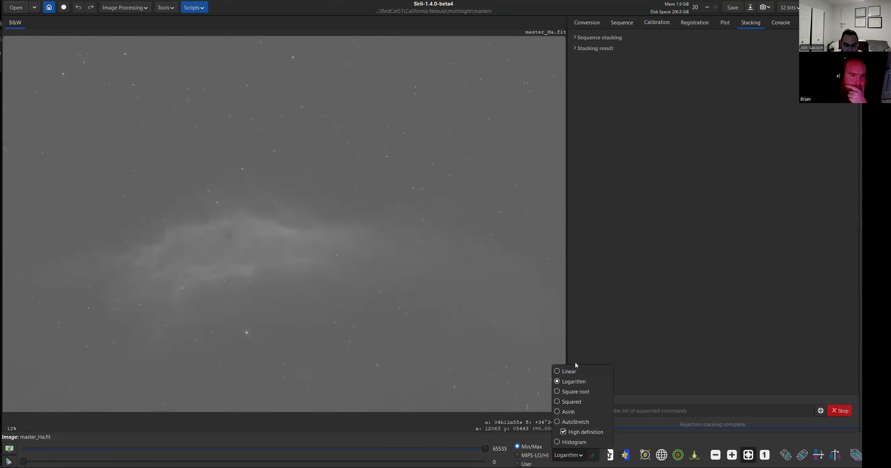
{"action": "left_click", "coordinate": [585, 412]}
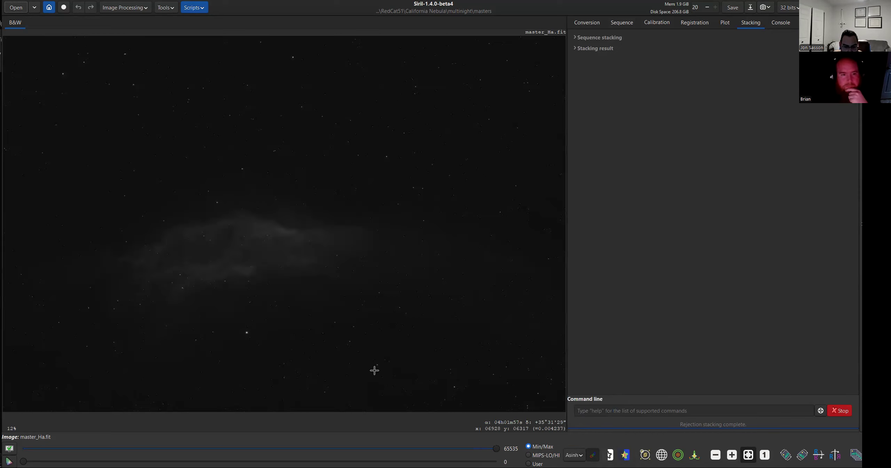
{"action": "left_click", "coordinate": [570, 458]}
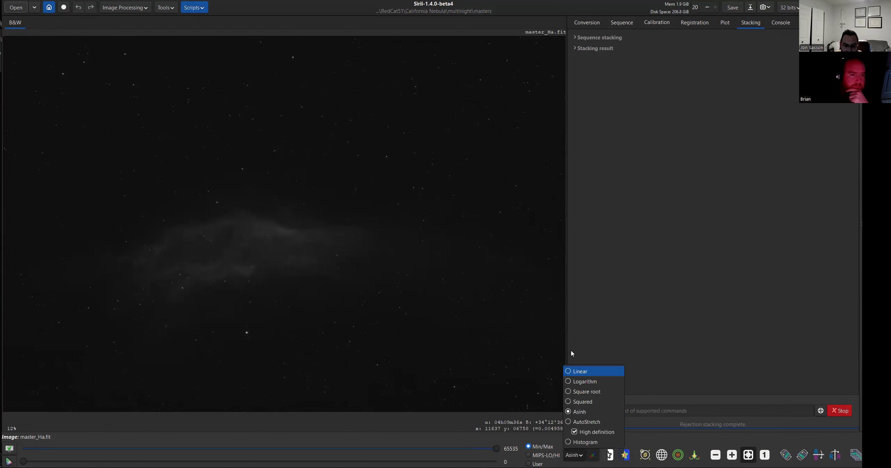
{"action": "left_click", "coordinate": [607, 442]}
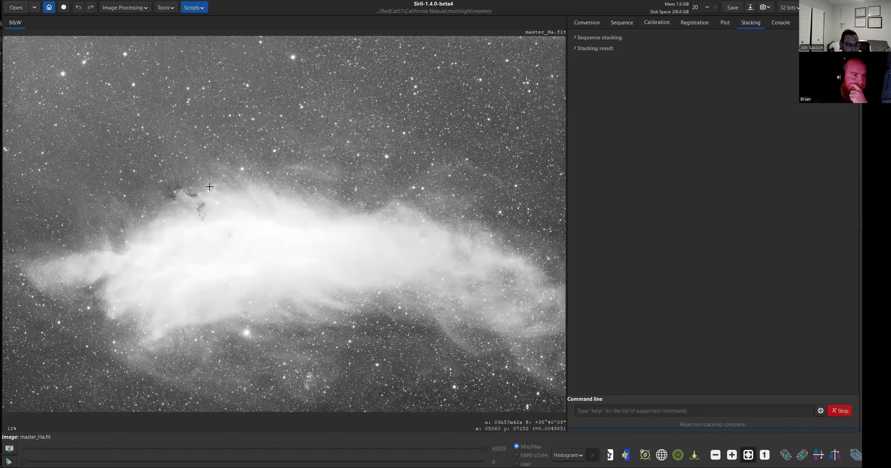
- Examine the borders and upper-right corner of the hydrogen stack up close in the Histogram display for stacking edge artifacts
{"action": "scroll", "coordinate": [119, 80], "scroll_direction": "down", "scroll_amount": 1}
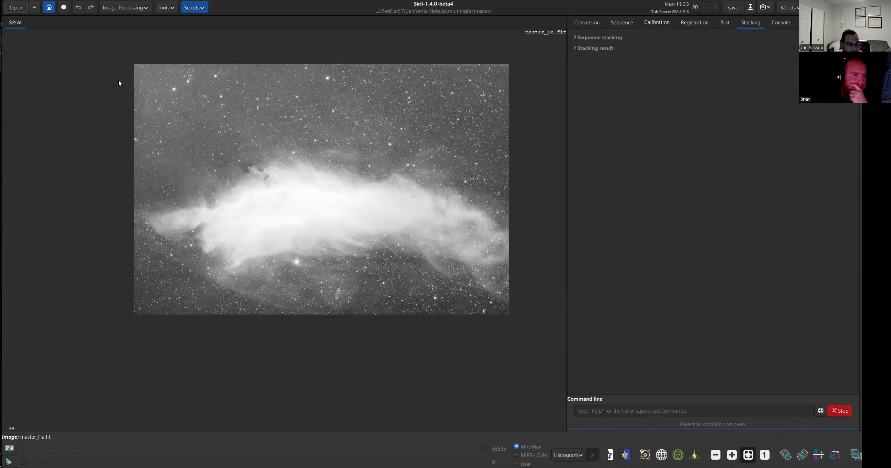
{"action": "scroll", "coordinate": [118, 80], "scroll_direction": "up", "scroll_amount": 3}
{"action": "scroll", "coordinate": [484, 264], "scroll_direction": "down", "scroll_amount": 4}
{"action": "scroll", "coordinate": [483, 265], "scroll_direction": "up", "scroll_amount": 2}
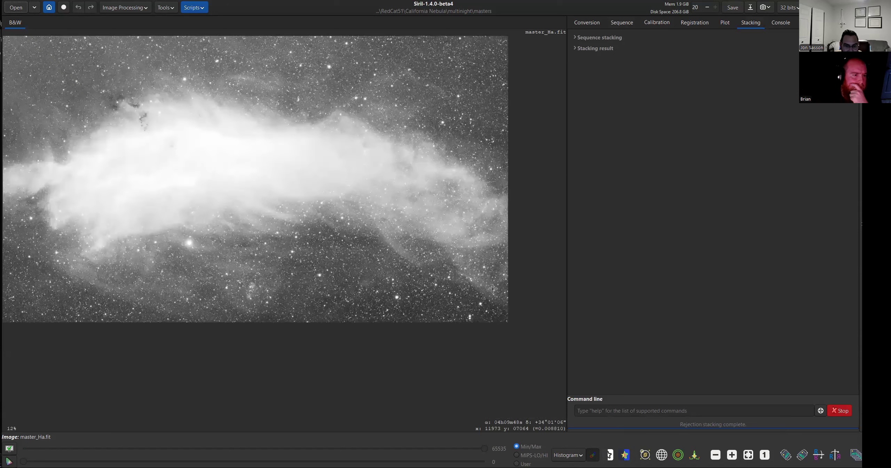
{"action": "scroll", "coordinate": [549, 366], "scroll_direction": "up", "scroll_amount": 1}
{"action": "scroll", "coordinate": [549, 366], "scroll_direction": "down", "scroll_amount": 2}
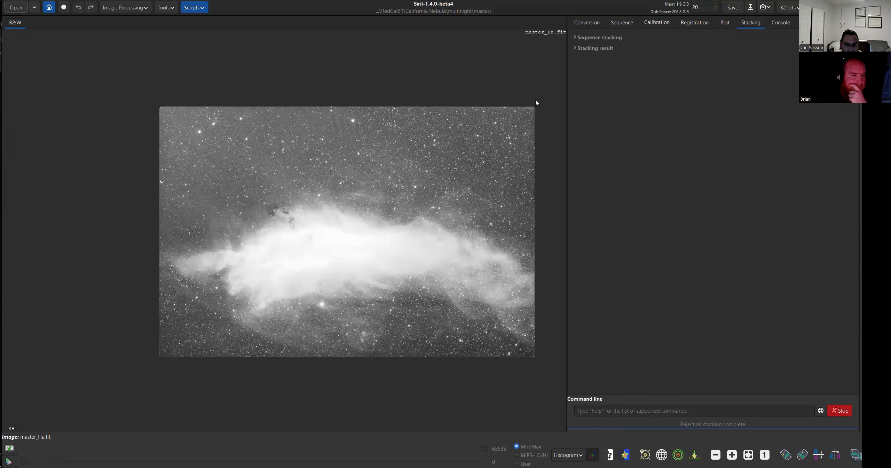
{"action": "scroll", "coordinate": [535, 100], "scroll_direction": "up", "scroll_amount": 3}
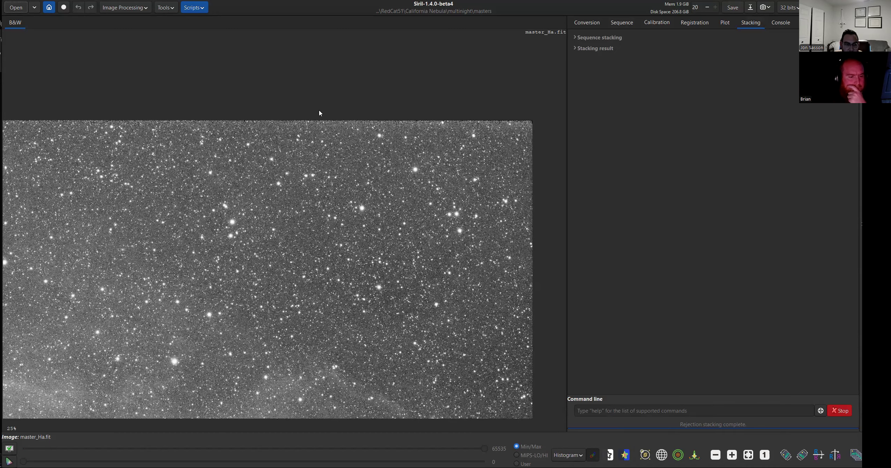
{"action": "scroll", "coordinate": [472, 115], "scroll_direction": "up", "scroll_amount": 3}
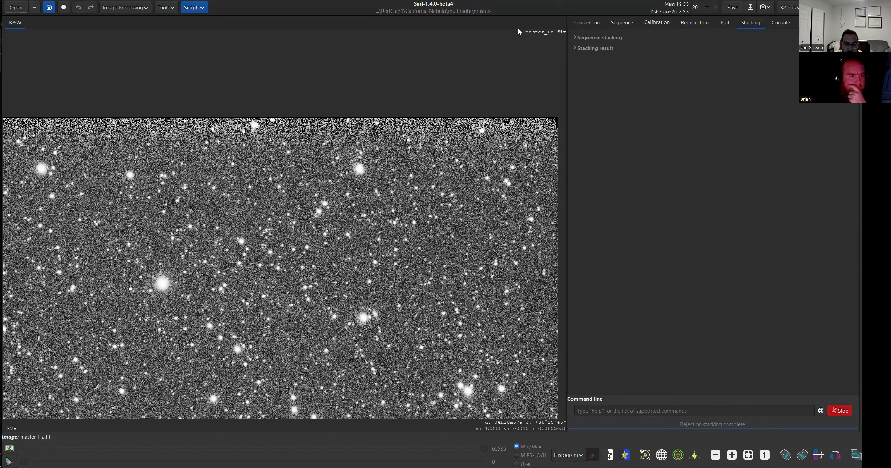
{"action": "scroll", "coordinate": [458, 121], "scroll_direction": "up", "scroll_amount": 1}
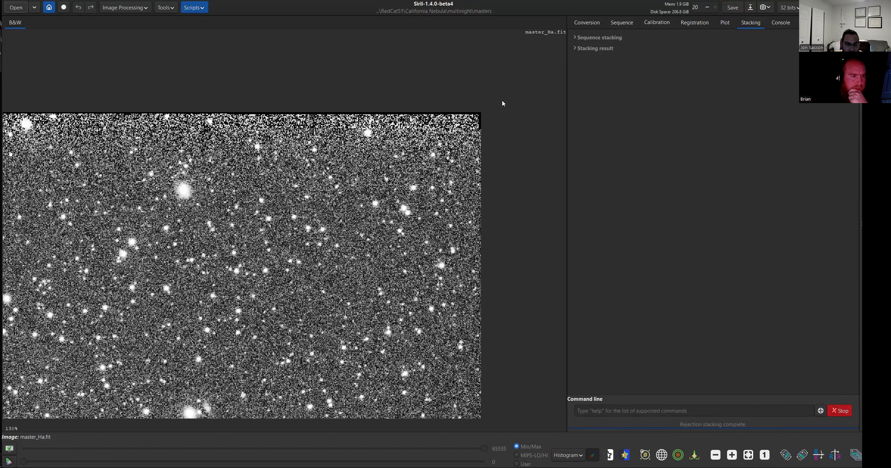
{"action": "scroll", "coordinate": [522, 87], "scroll_direction": "down", "scroll_amount": 1}
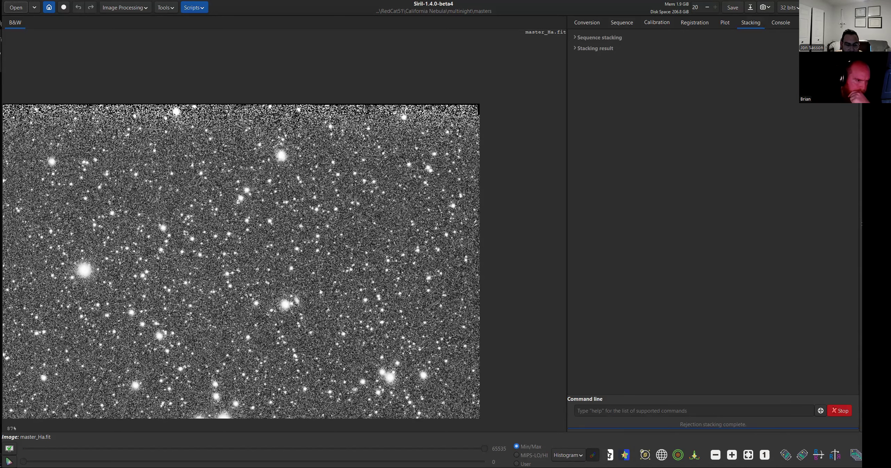
{"action": "scroll", "coordinate": [230, 125], "scroll_direction": "up", "scroll_amount": 1}
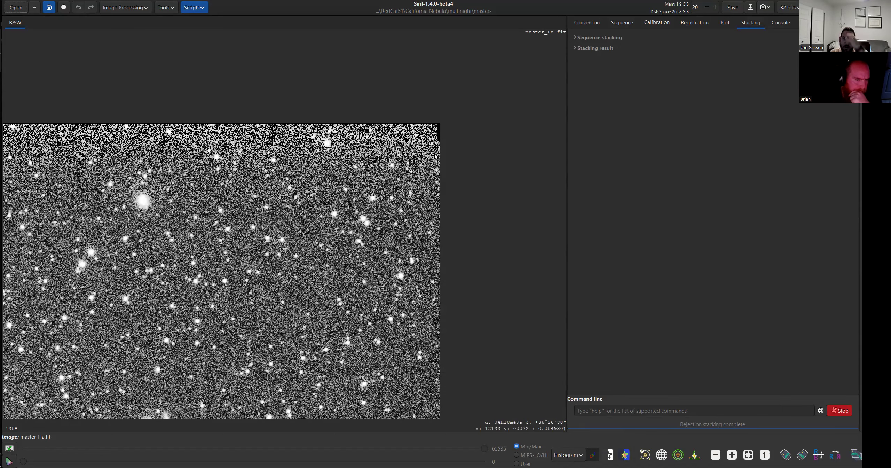
{"action": "scroll", "coordinate": [461, 134], "scroll_direction": "down", "scroll_amount": 5}
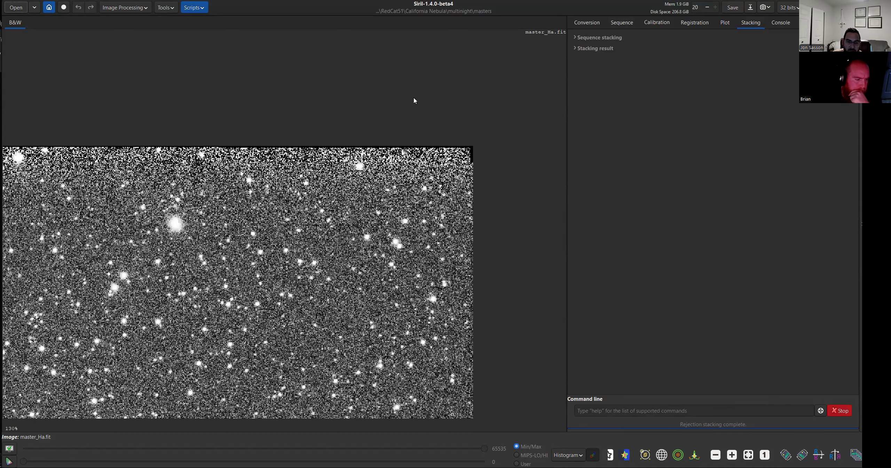
{"action": "scroll", "coordinate": [413, 99], "scroll_direction": "down", "scroll_amount": 3}
{"action": "scroll", "coordinate": [436, 135], "scroll_direction": "up", "scroll_amount": 1}
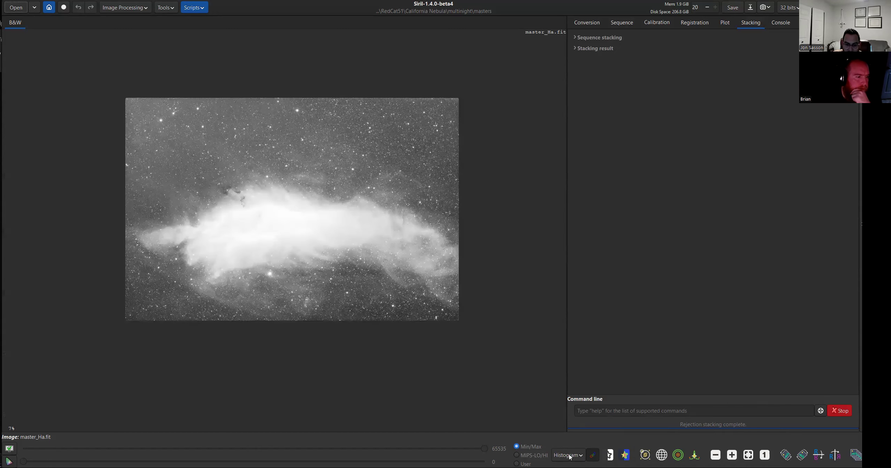
- Set the display mode back to AutoStretch and examine the nebula and outer edges of the hydrogen stack
{"action": "left_click", "coordinate": [570, 455]}
{"action": "left_click", "coordinate": [587, 425]}
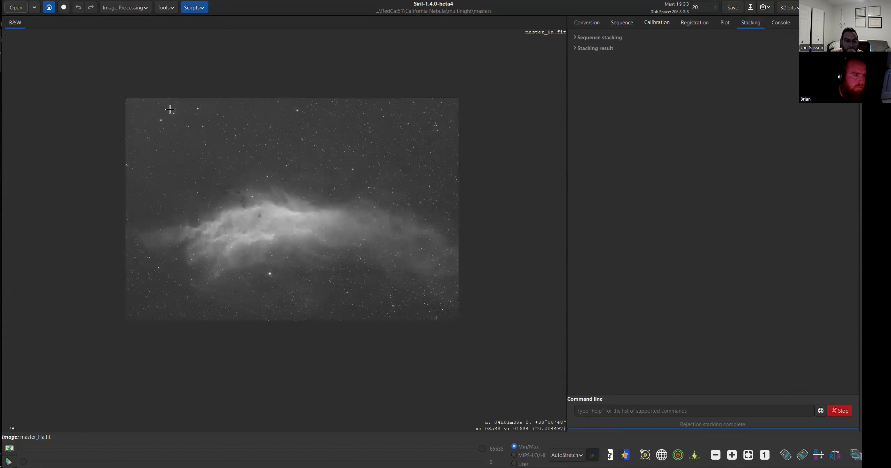
{"action": "scroll", "coordinate": [170, 110], "scroll_direction": "up", "scroll_amount": 2}
{"action": "scroll", "coordinate": [113, 70], "scroll_direction": "down", "scroll_amount": 2}
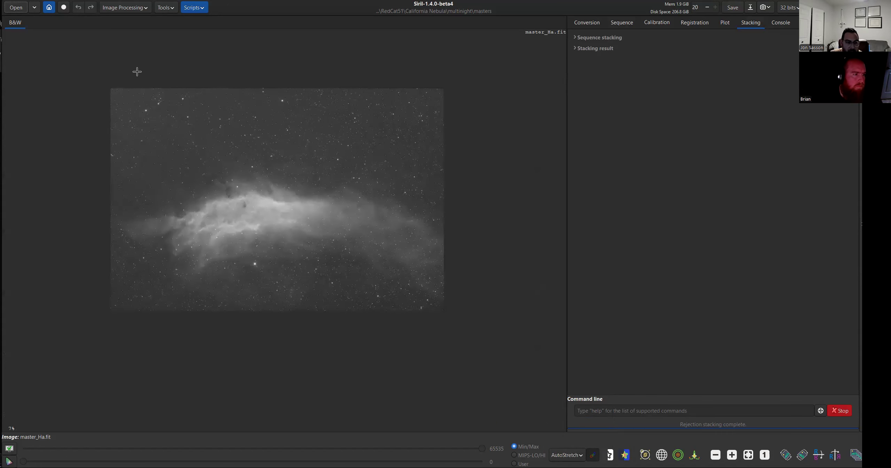
{"action": "scroll", "coordinate": [236, 116], "scroll_direction": "up", "scroll_amount": 2}
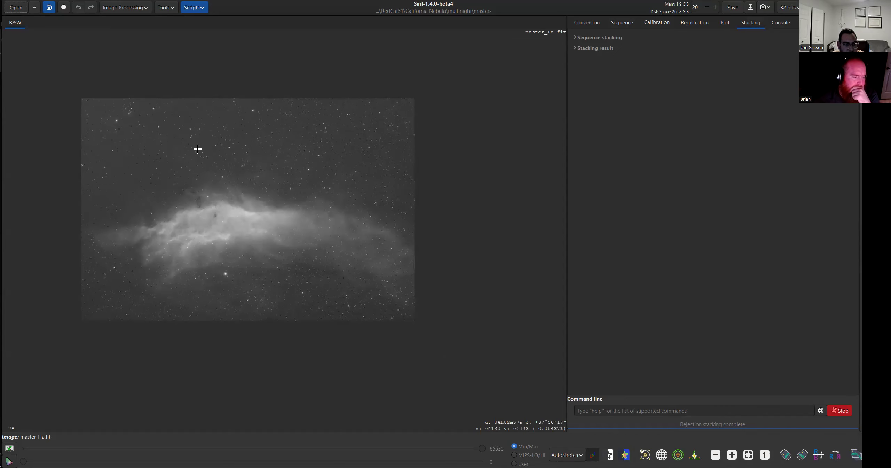
{"action": "scroll", "coordinate": [164, 150], "scroll_direction": "down", "scroll_amount": 1}
{"action": "scroll", "coordinate": [200, 153], "scroll_direction": "up", "scroll_amount": 1}
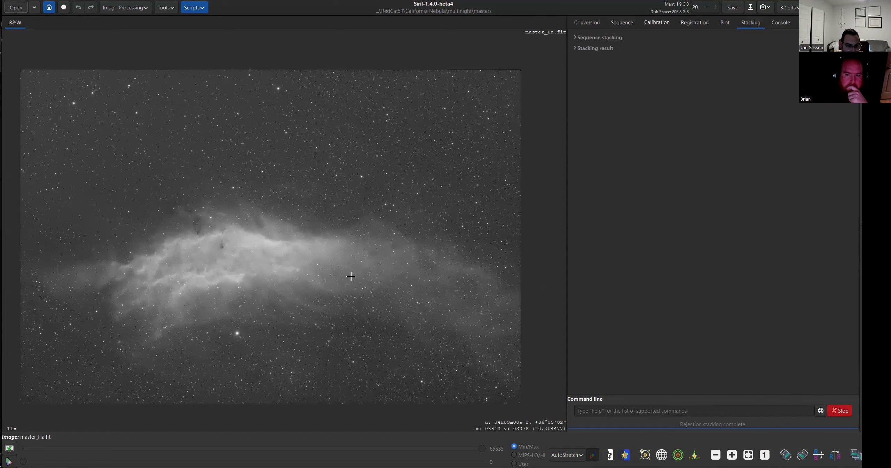
{"action": "scroll", "coordinate": [352, 276], "scroll_direction": "up", "scroll_amount": 3}
{"action": "scroll", "coordinate": [384, 254], "scroll_direction": "down", "scroll_amount": 5}
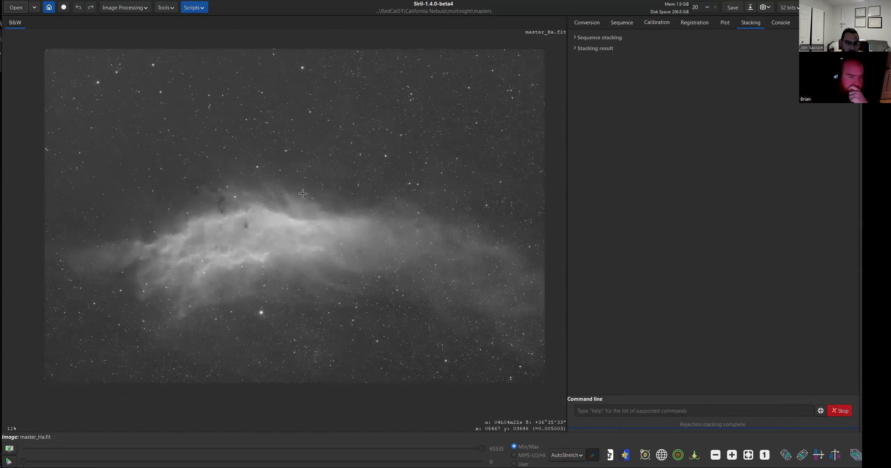
{"action": "scroll", "coordinate": [364, 160], "scroll_direction": "up", "scroll_amount": 1}
{"action": "scroll", "coordinate": [361, 156], "scroll_direction": "down", "scroll_amount": 1}
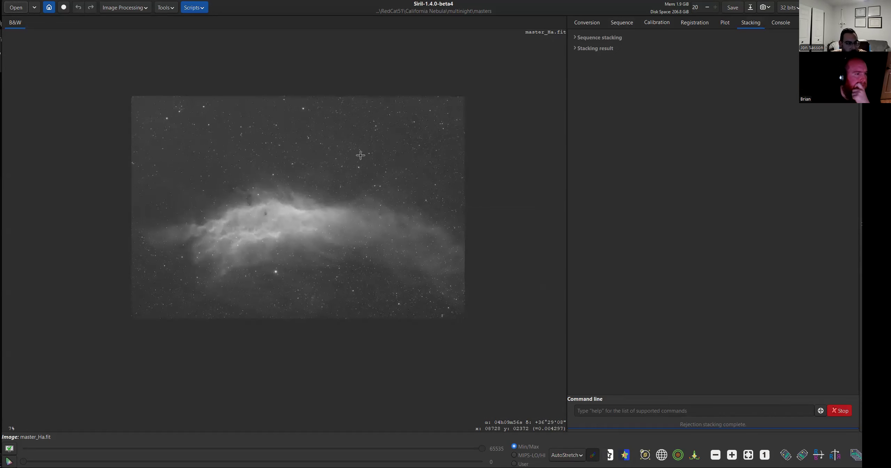
{"action": "scroll", "coordinate": [361, 156], "scroll_direction": "up", "scroll_amount": 1}
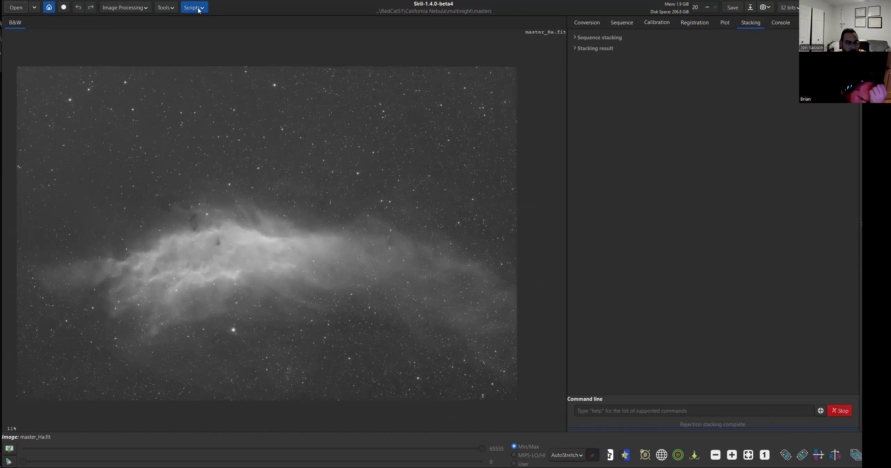
- Start Background Extraction on the hydrogen master and set the interpolation method to RBF
{"action": "left_click", "coordinate": [133, 10]}
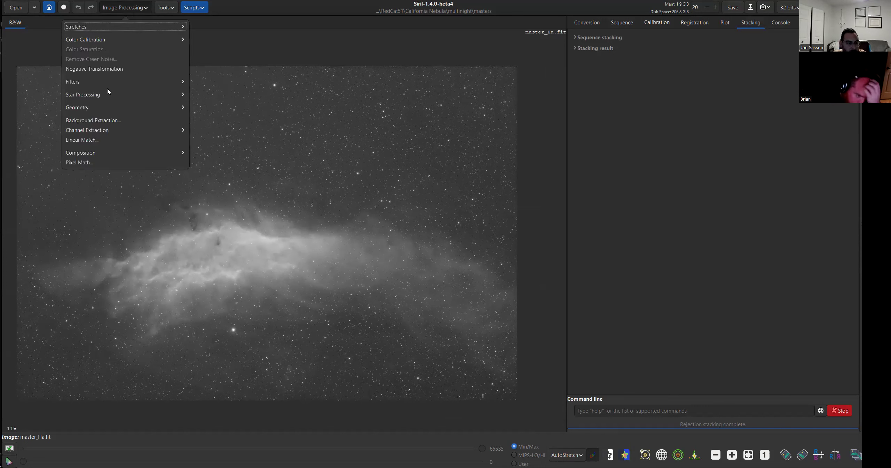
{"action": "left_click", "coordinate": [136, 120]}
{"action": "left_click", "coordinate": [664, 87]}
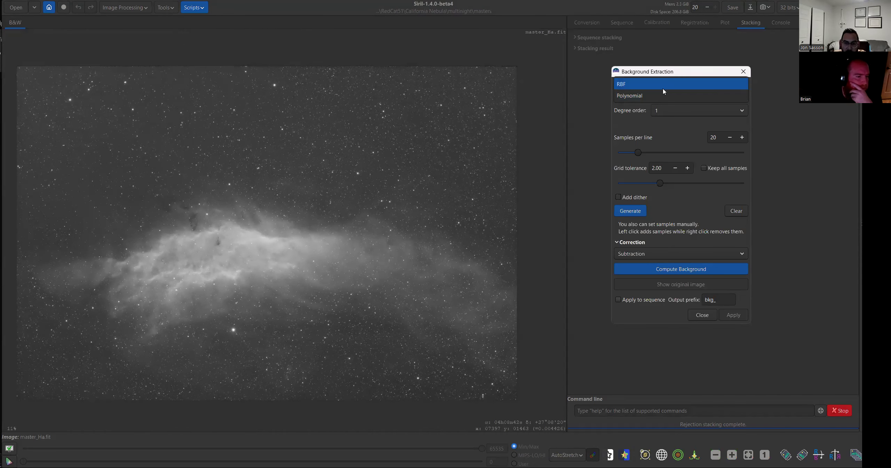
{"action": "left_click", "coordinate": [661, 90]}
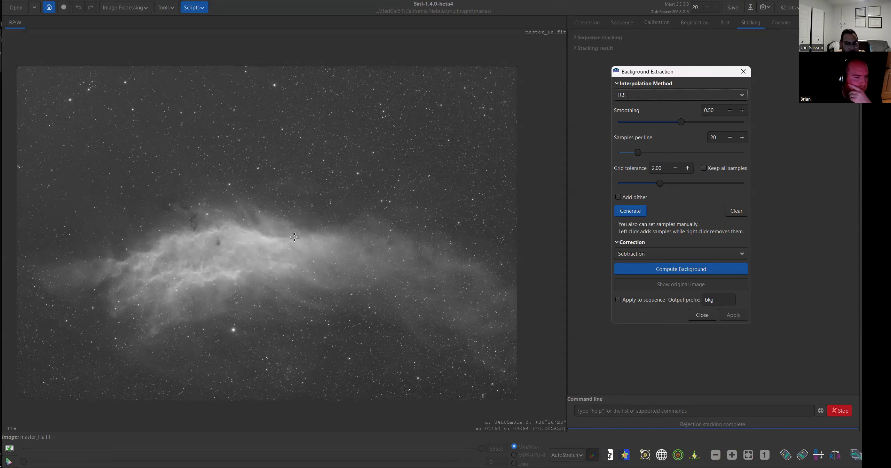
- Close the Background Extraction tool without applying it and start the GraXpert-AI Python script
{"action": "scroll", "coordinate": [456, 141], "scroll_direction": "down", "scroll_amount": 1}
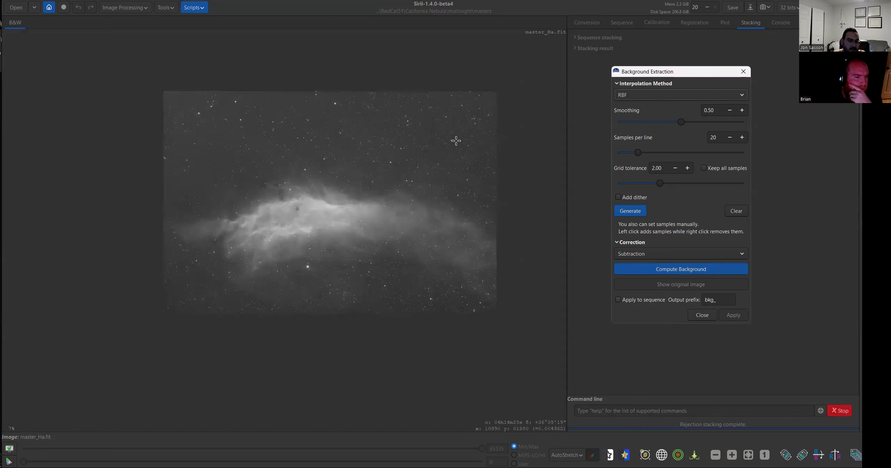
{"action": "scroll", "coordinate": [457, 141], "scroll_direction": "up", "scroll_amount": 1}
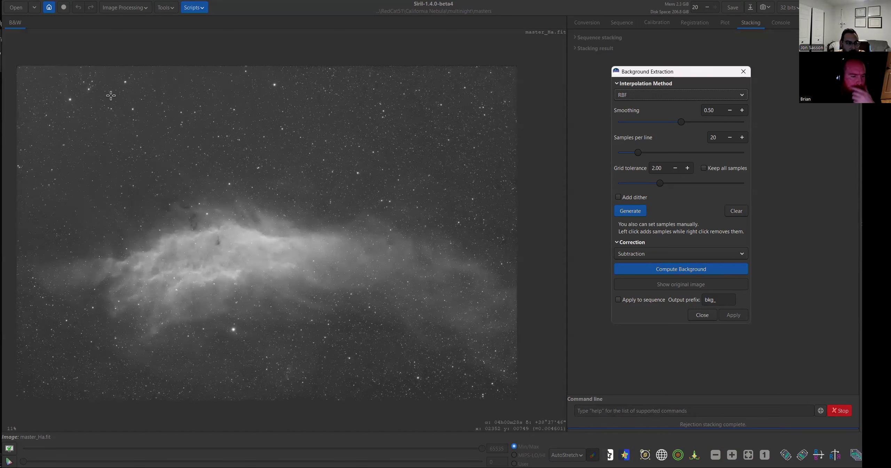
{"action": "left_click", "coordinate": [711, 315]}
{"action": "left_click", "coordinate": [194, 7]}
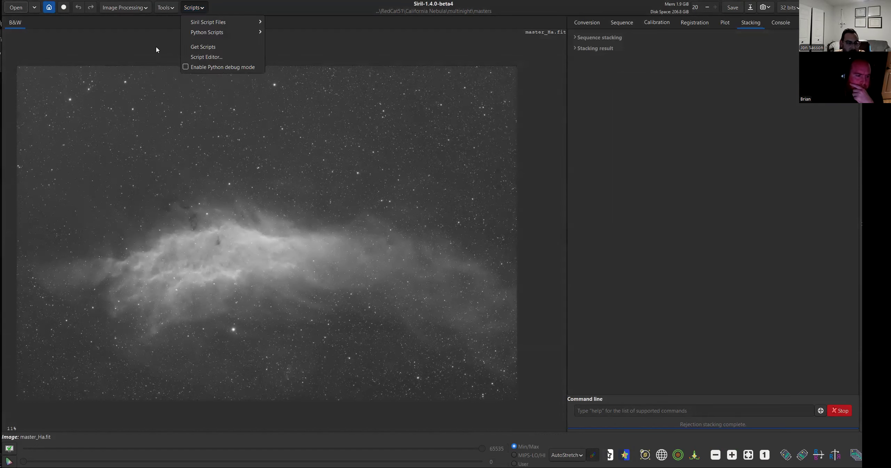
{"action": "left_click", "coordinate": [150, 39]}
{"action": "left_click", "coordinate": [192, 6]}
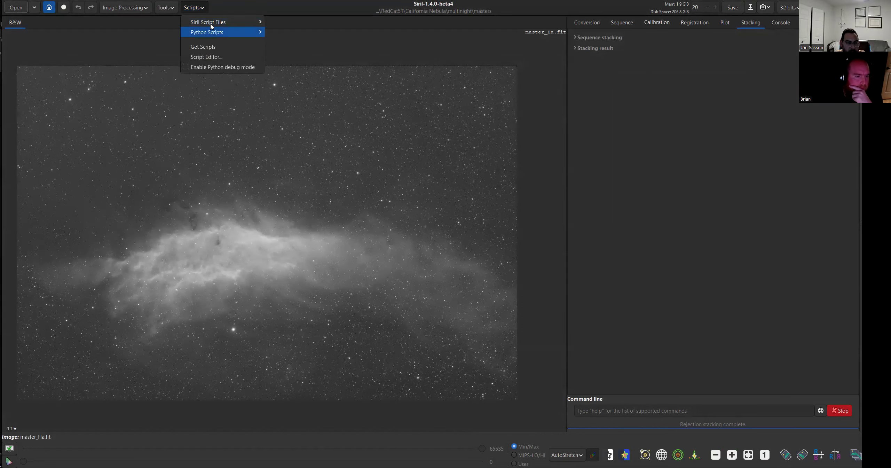
{"action": "left_click", "coordinate": [321, 35]}
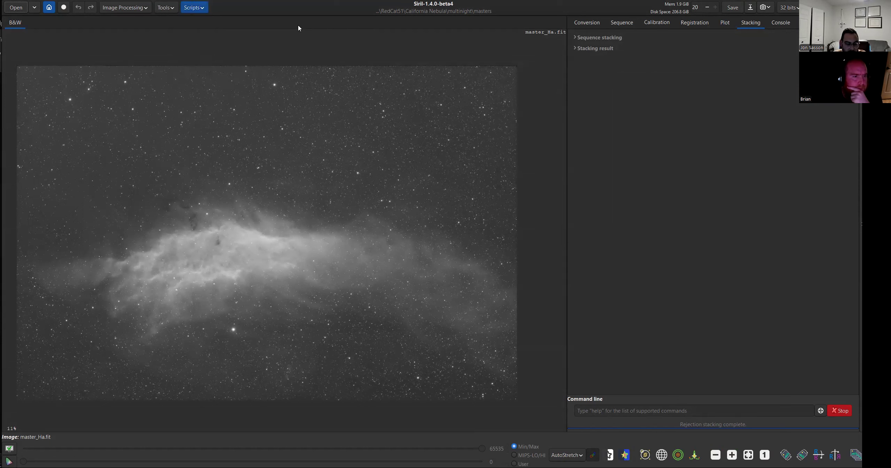
{"action": "left_click", "coordinate": [197, 10]}
{"action": "mouse_move", "coordinate": [205, 34]}
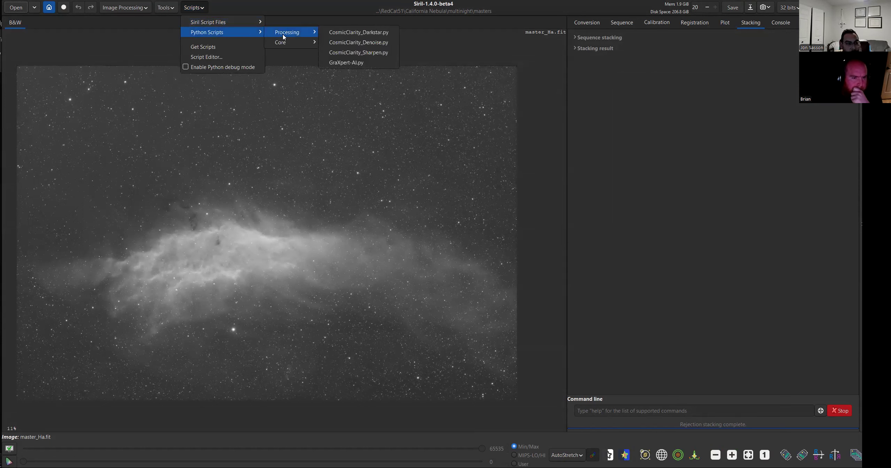
{"action": "mouse_move", "coordinate": [284, 33]}
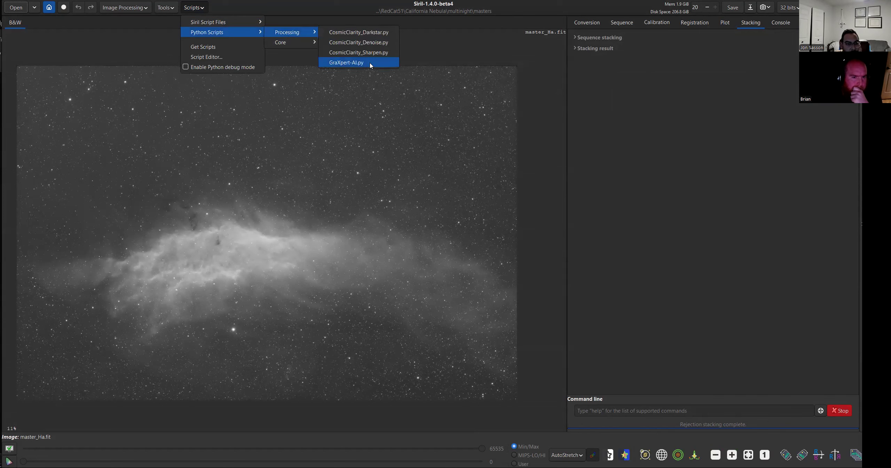
{"action": "left_click", "coordinate": [347, 63]}
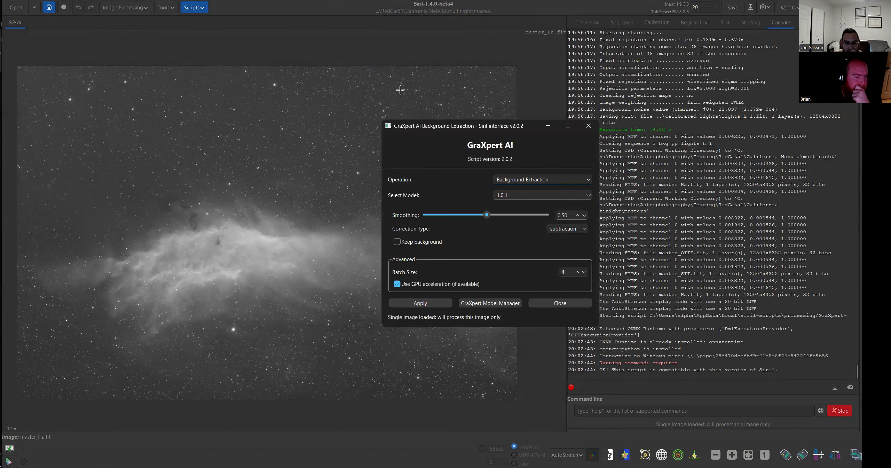
- Apply GraXpert AI Background Extraction to the hydrogen master with the default settings and close the script window
{"action": "left_click_drag", "start_coordinate": [431, 129], "coordinate": [581, 95]}
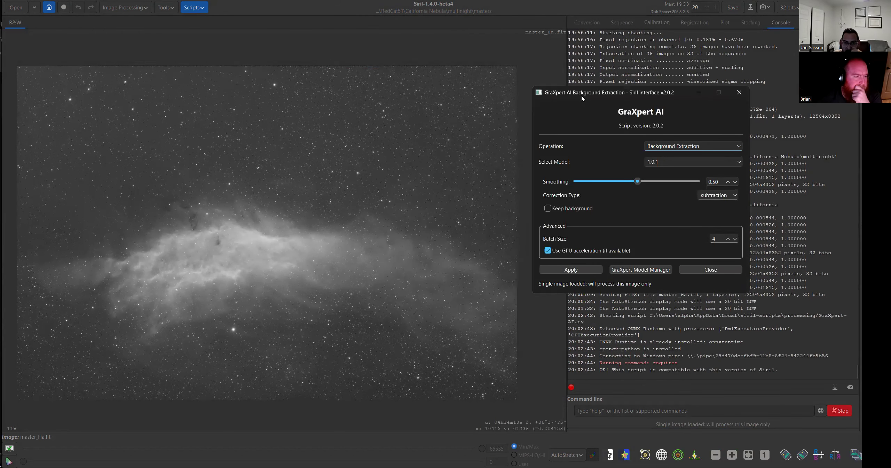
{"action": "left_click", "coordinate": [708, 148]}
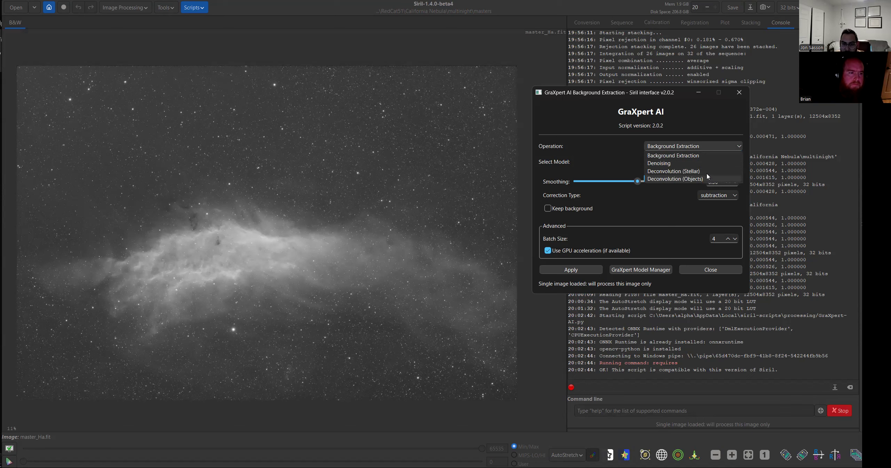
{"action": "left_click", "coordinate": [727, 155]}
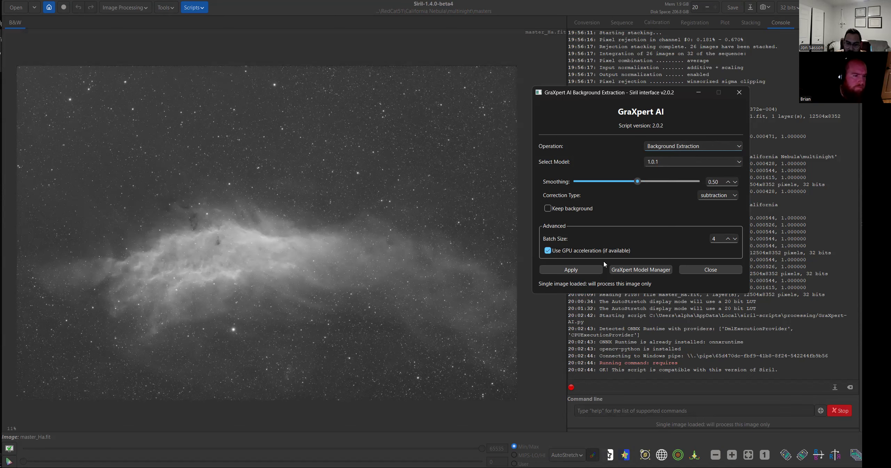
{"action": "left_click", "coordinate": [584, 269]}
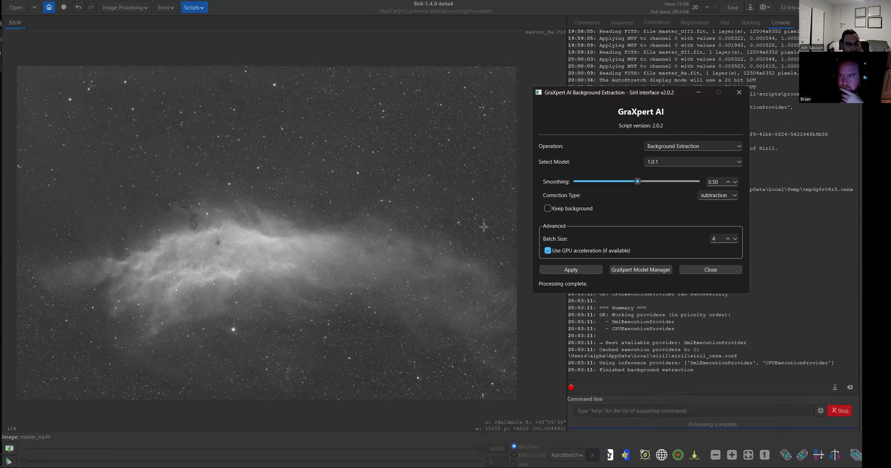
{"action": "left_click", "coordinate": [695, 269]}
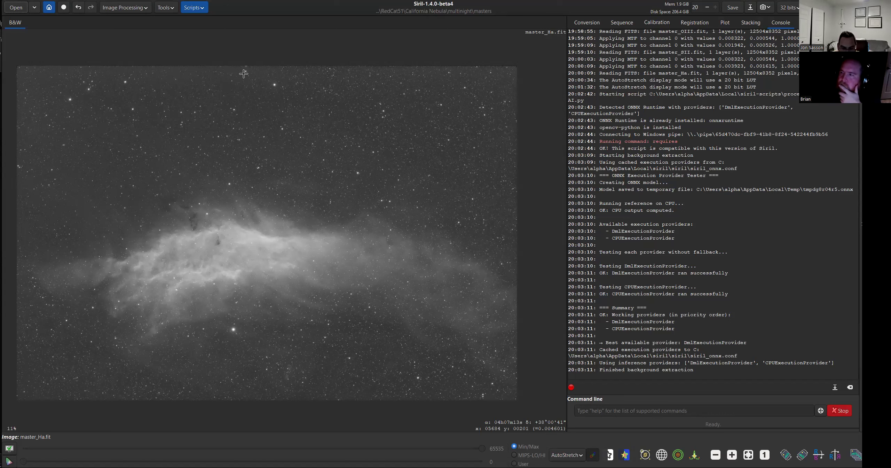
{"action": "left_click", "coordinate": [207, 10]}
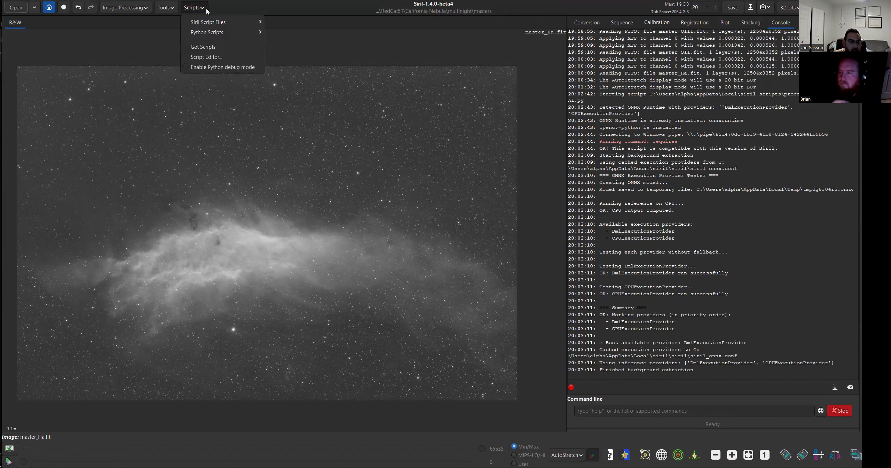
{"action": "mouse_move", "coordinate": [213, 20]}
{"action": "mouse_move", "coordinate": [240, 35]}
{"action": "mouse_move", "coordinate": [293, 33]}
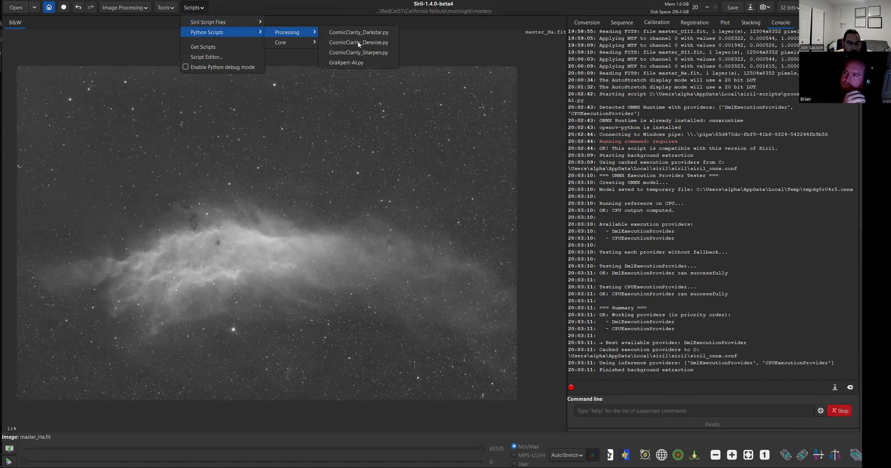
{"action": "left_click", "coordinate": [368, 61]}
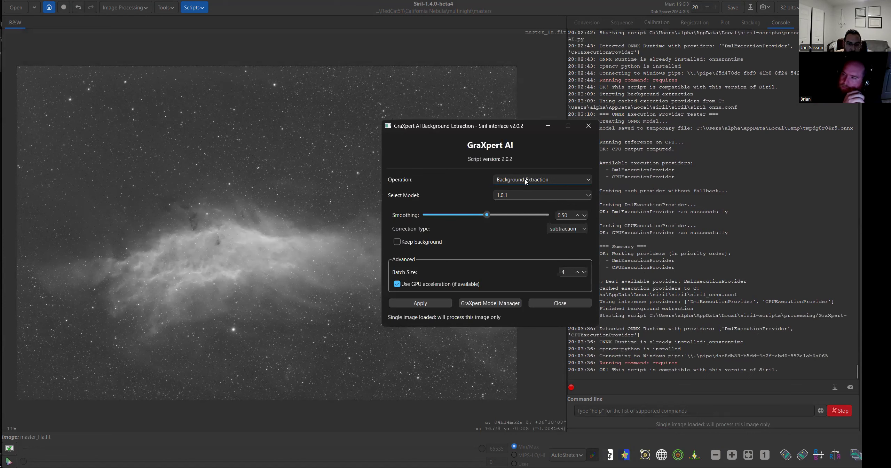
{"action": "left_click", "coordinate": [514, 180]}
{"action": "left_click", "coordinate": [520, 205]}
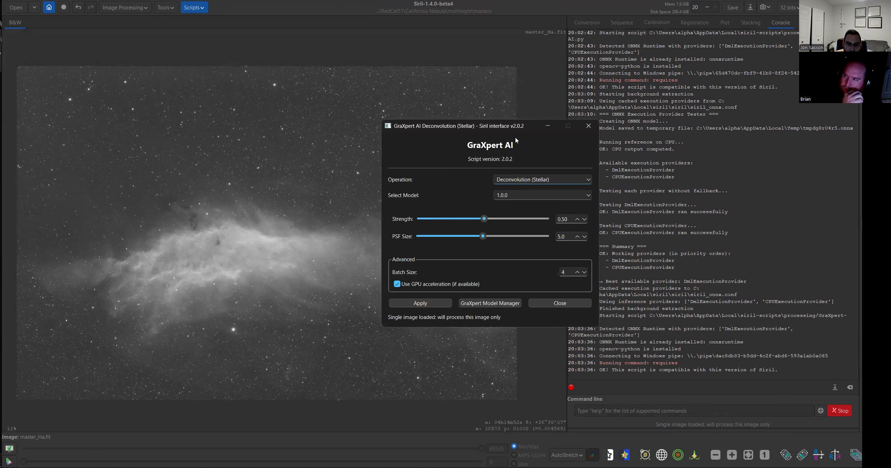
{"action": "left_click_drag", "start_coordinate": [513, 128], "coordinate": [653, 104]}
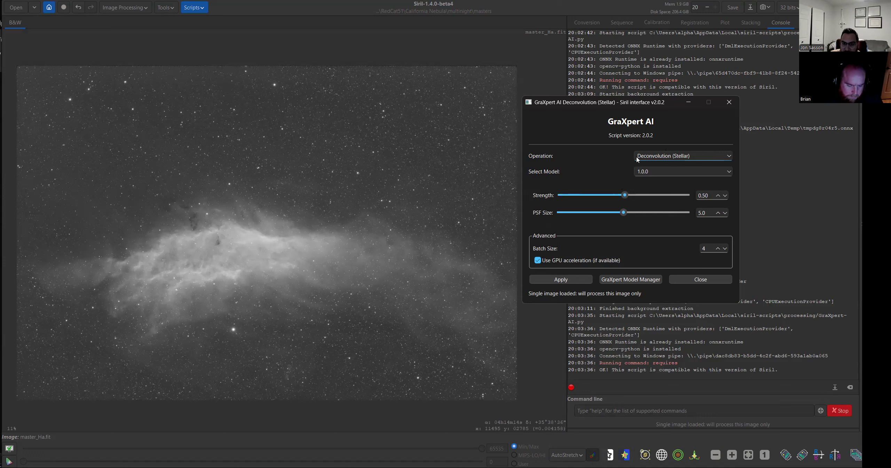
{"action": "left_click_drag", "start_coordinate": [554, 102], "coordinate": [535, 66]}
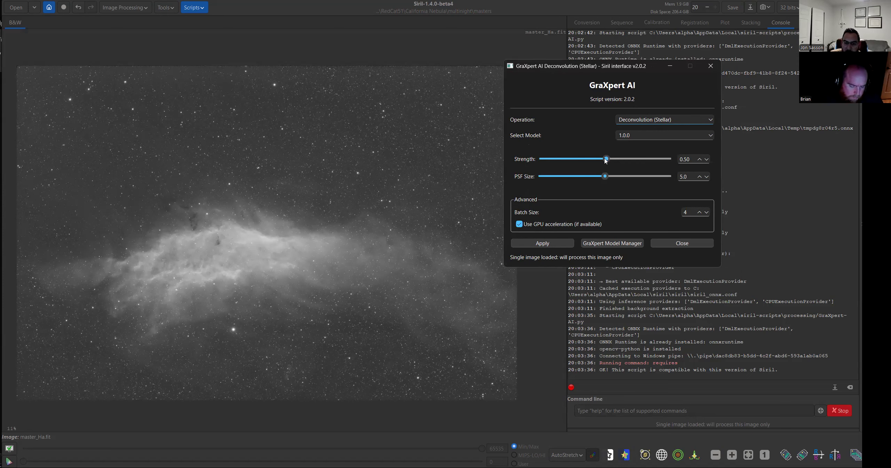
{"action": "left_click_drag", "start_coordinate": [607, 159], "coordinate": [609, 159]}
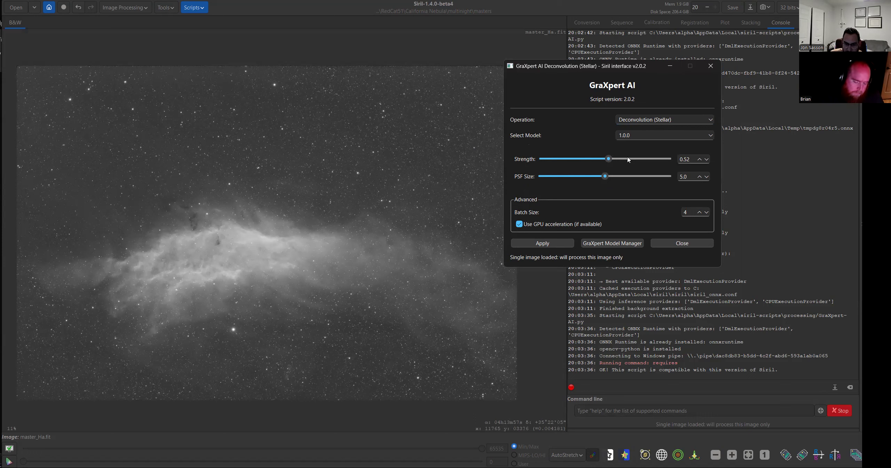
{"action": "left_click", "coordinate": [710, 66]}
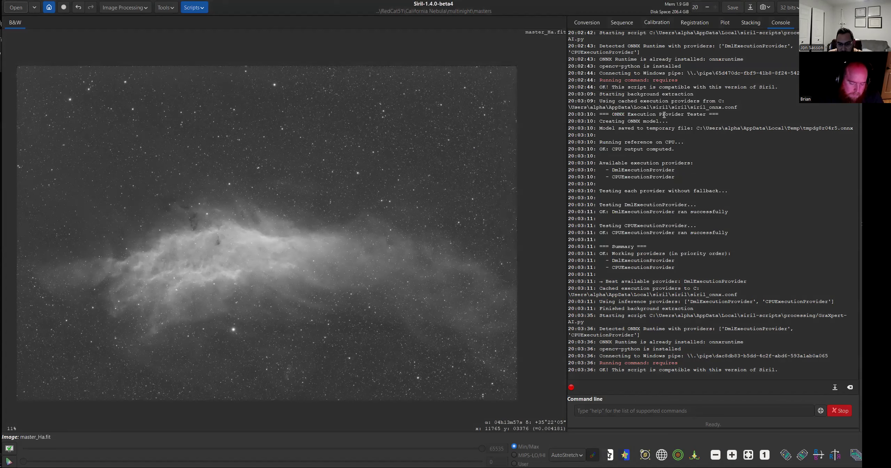
- Open the Dynamic PSF tool from the star processing settings and detect the stars in the hydrogen master
{"action": "left_click", "coordinate": [122, 9]}
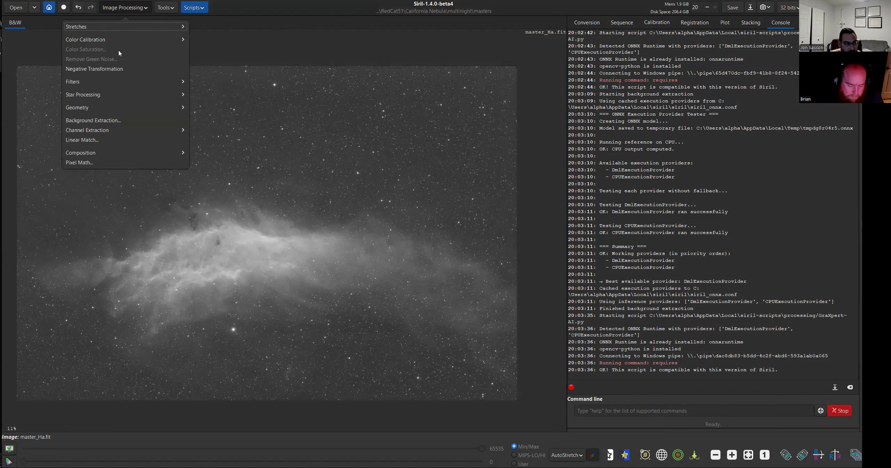
{"action": "left_click", "coordinate": [99, 95]}
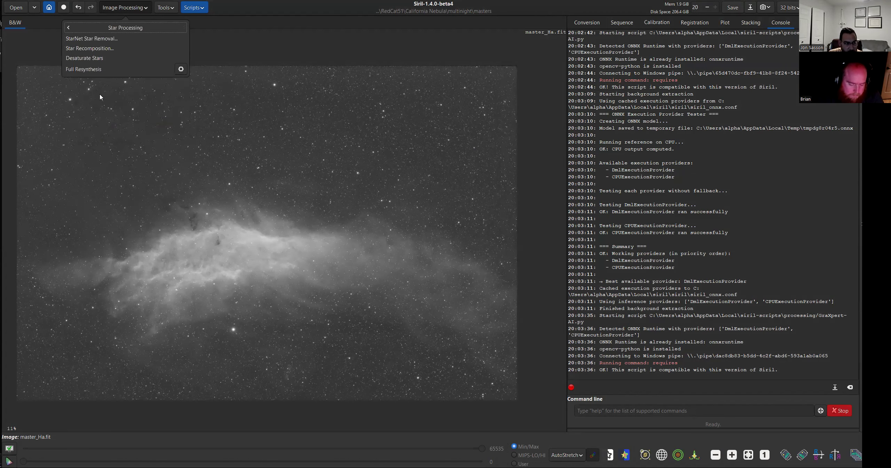
{"action": "left_click", "coordinate": [181, 70]}
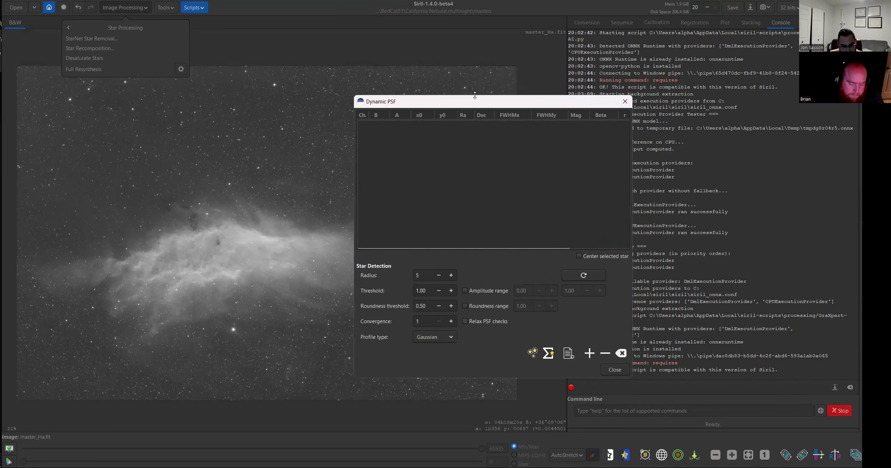
{"action": "left_click_drag", "start_coordinate": [469, 105], "coordinate": [457, 64]}
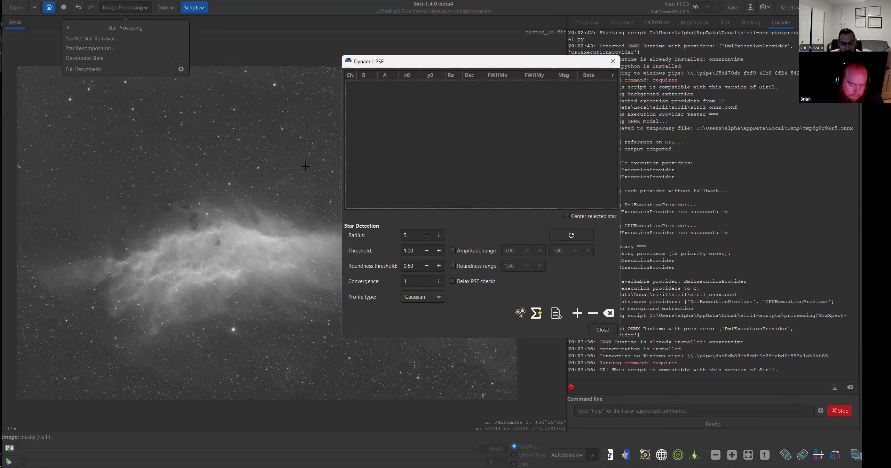
{"action": "left_click", "coordinate": [520, 314]}
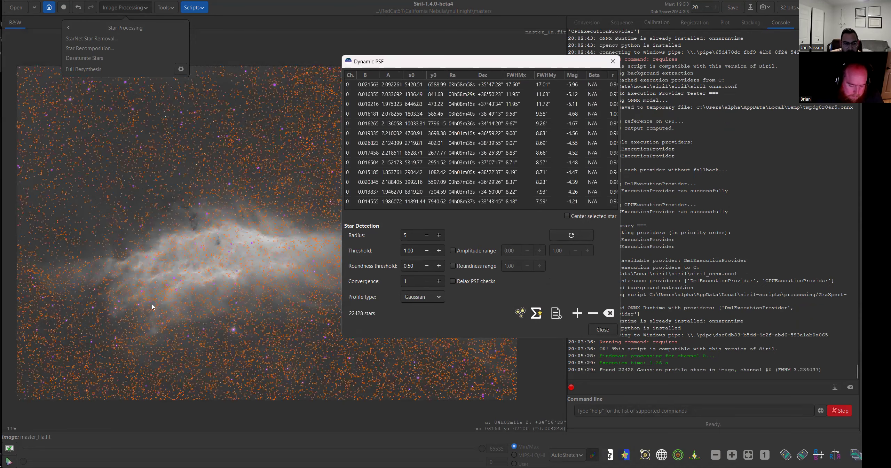
- Read the stars' FWHM in the console log, clear the detected stars and close Dynamic PSF
{"action": "left_click", "coordinate": [799, 386]}
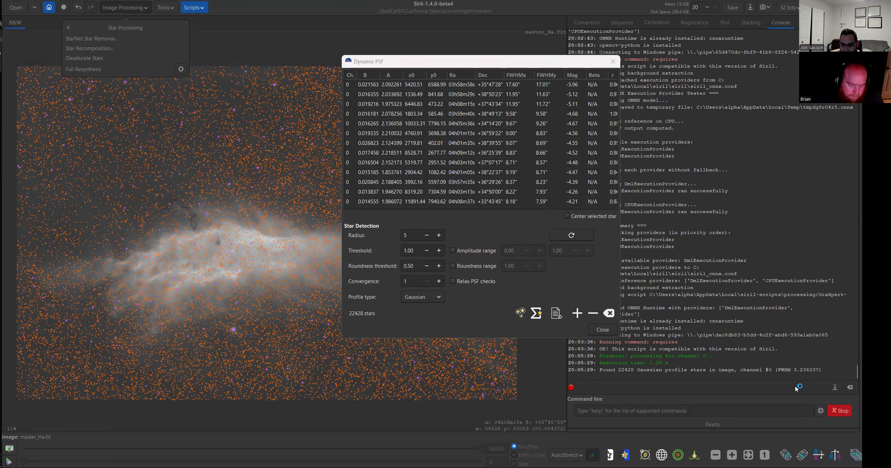
{"action": "left_click_drag", "start_coordinate": [794, 370], "coordinate": [818, 369]}
{"action": "left_click", "coordinate": [819, 368]}
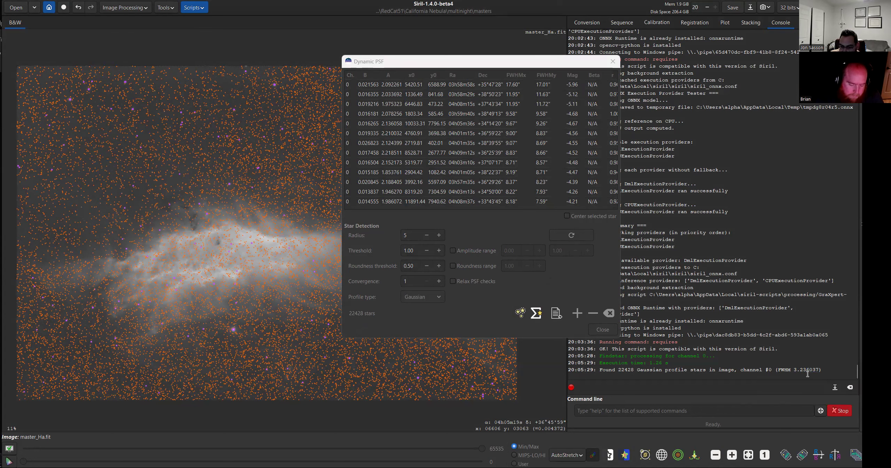
{"action": "left_click_drag", "start_coordinate": [807, 370], "coordinate": [800, 370]}
{"action": "left_click", "coordinate": [591, 232]}
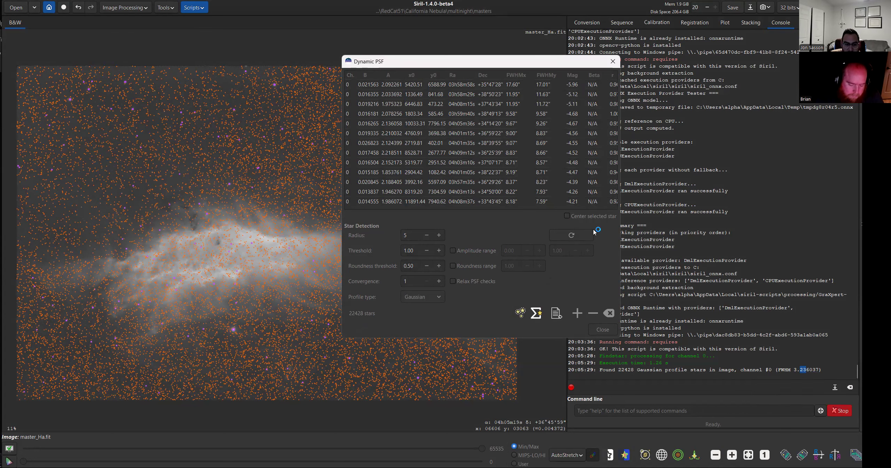
{"action": "left_click", "coordinate": [611, 314]}
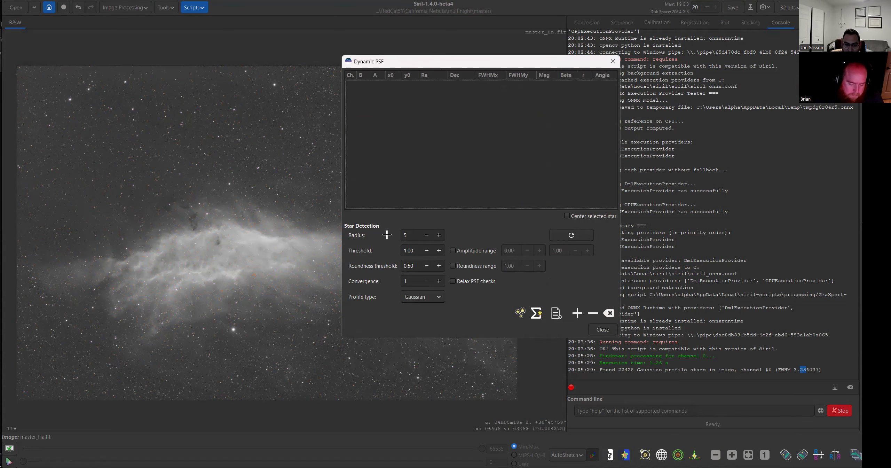
{"action": "left_click", "coordinate": [602, 330]}
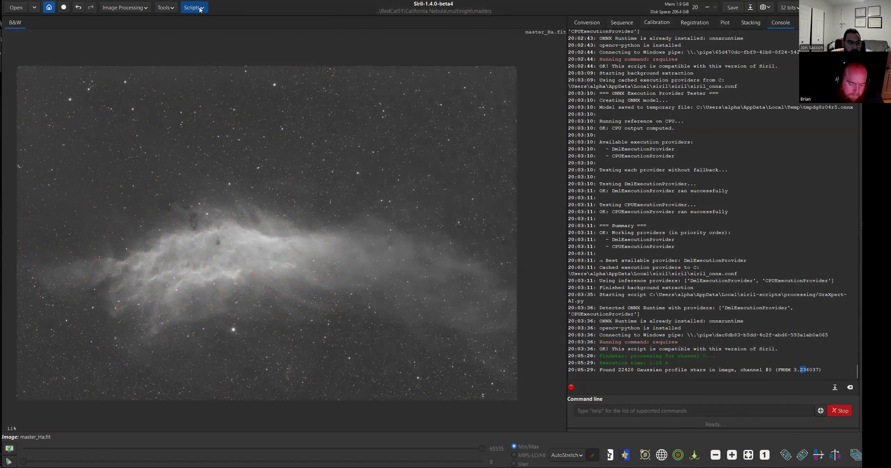
- Start the GraXpert-AI script and set it to Deconvolution (Stellar) with a strength of 0.70
{"action": "left_click", "coordinate": [193, 8]}
{"action": "mouse_move", "coordinate": [223, 32]}
{"action": "mouse_move", "coordinate": [289, 32]}
{"action": "left_click", "coordinate": [346, 63]}
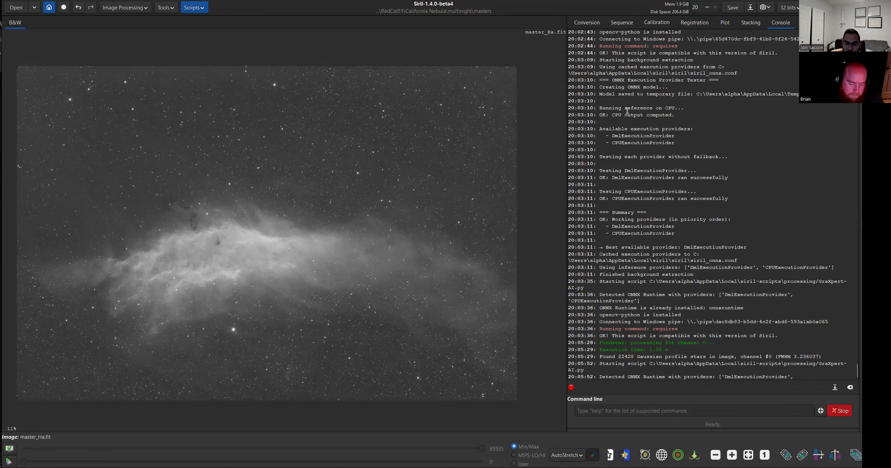
{"action": "left_click", "coordinate": [538, 180]}
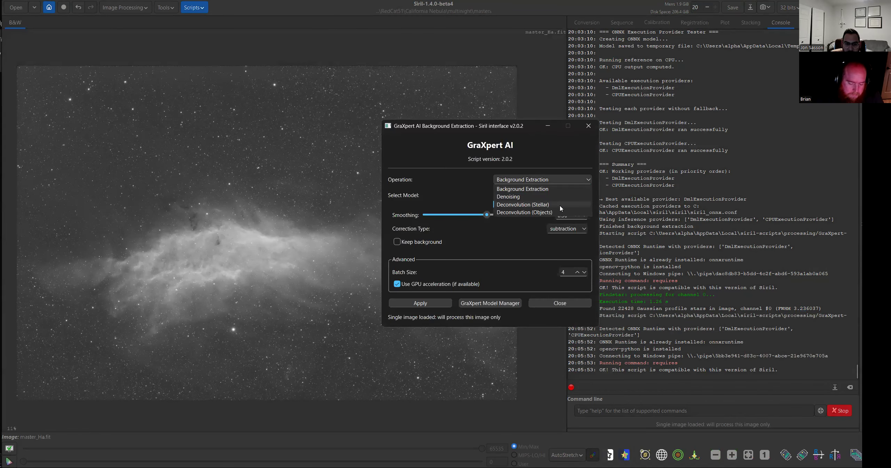
{"action": "left_click", "coordinate": [560, 205]}
{"action": "left_click_drag", "start_coordinate": [484, 218], "coordinate": [509, 219]}
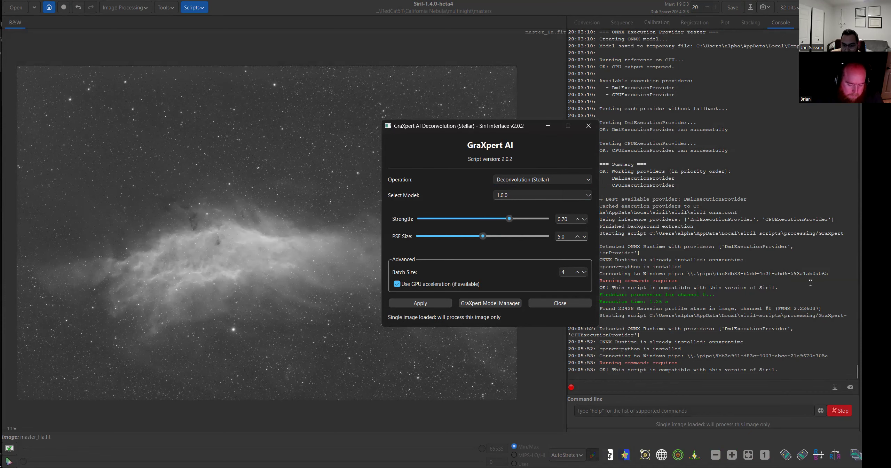
- Check the stars' FWHM in the console log and set the stellar deconvolution's PSF size to 3.3
{"action": "double_click", "coordinate": [811, 308]}
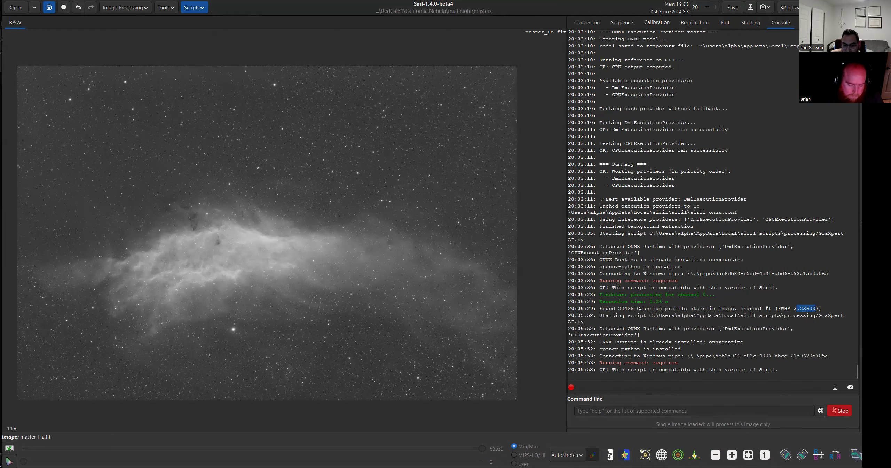
{"action": "left_click", "coordinate": [577, 237]}
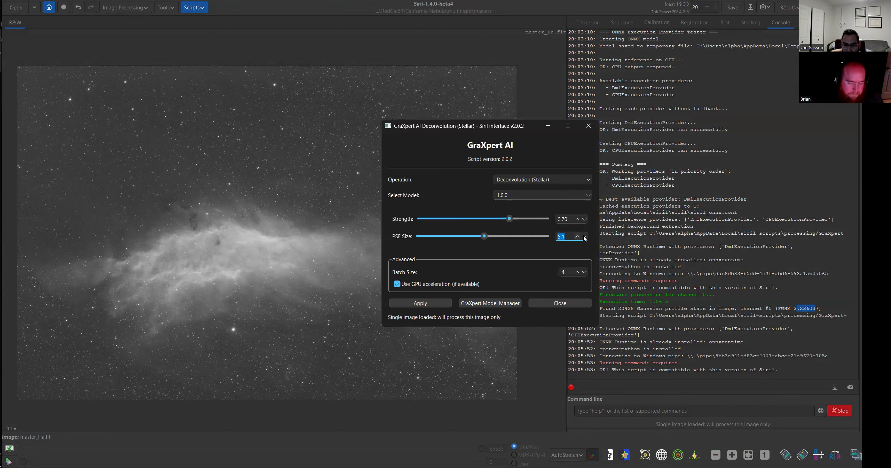
{"action": "left_click_drag", "start_coordinate": [584, 239], "coordinate": [584, 239]}
{"action": "left_click", "coordinate": [578, 237]}
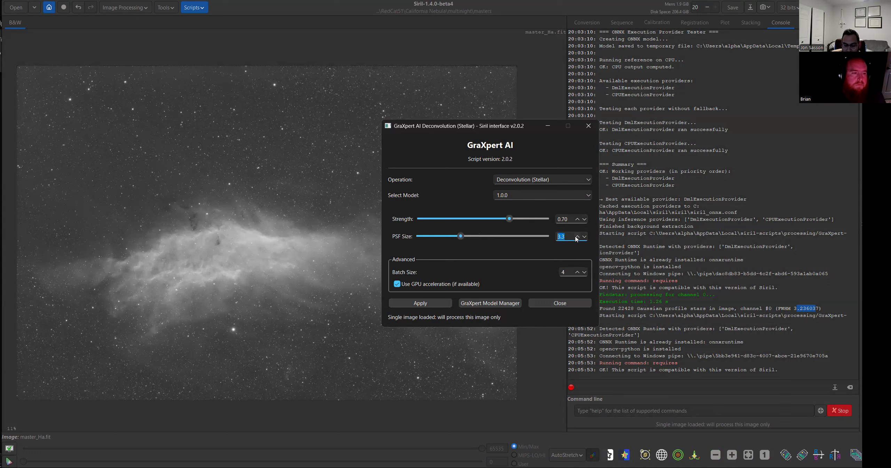
{"action": "left_click", "coordinate": [566, 236]}
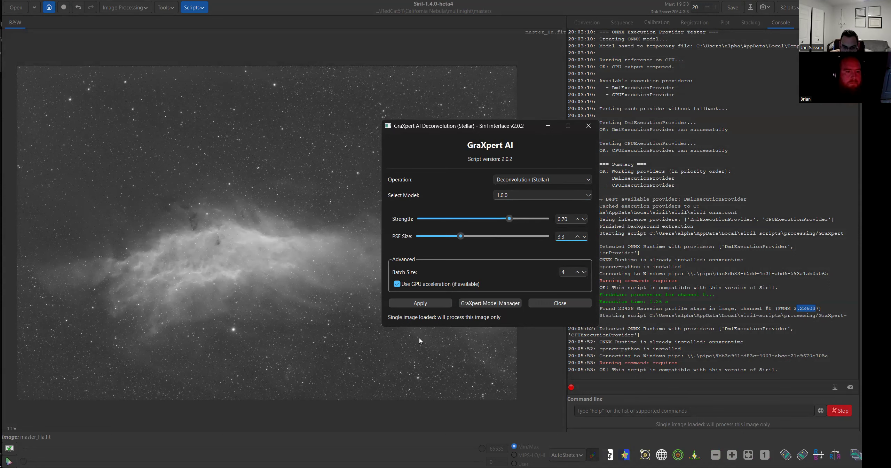
- Switch the GraXpert operation to Deconvolution (Objects) and set its strength to 1.00
{"action": "left_click", "coordinate": [570, 181]}
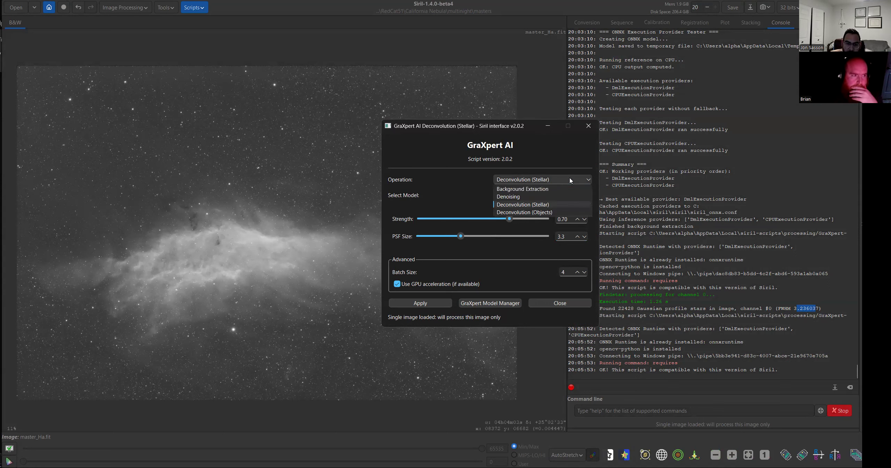
{"action": "left_click", "coordinate": [550, 213]}
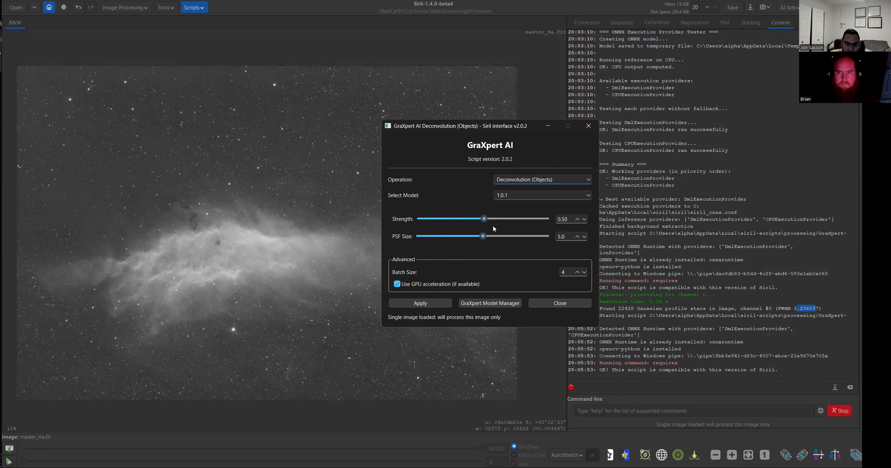
{"action": "left_click_drag", "start_coordinate": [478, 220], "coordinate": [568, 225]}
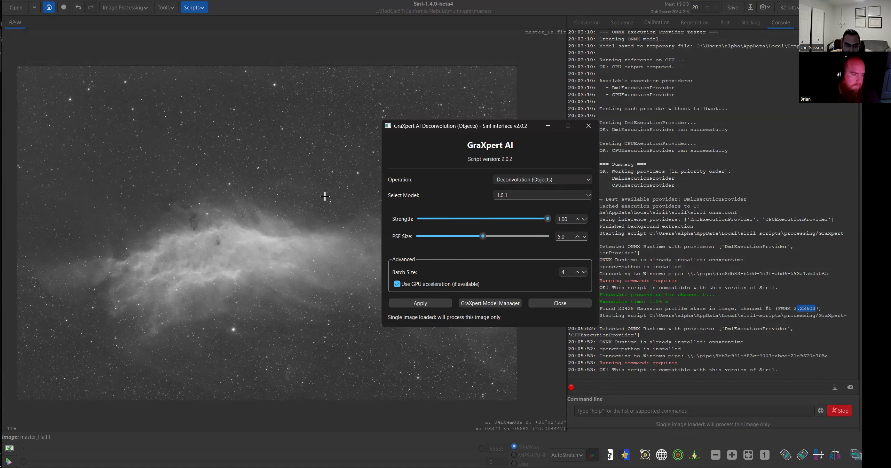
- Set the Deconvolution (Stellar) strength to 0.64 and return the operation to Deconvolution (Objects)
{"action": "left_click", "coordinate": [573, 180]}
{"action": "left_click", "coordinate": [560, 205]}
{"action": "mouse_move", "coordinate": [511, 220]}
{"action": "left_mouse_down"}
{"action": "mouse_move", "coordinate": [478, 220]}
{"action": "mouse_move", "coordinate": [500, 220]}
{"action": "left_mouse_up"}
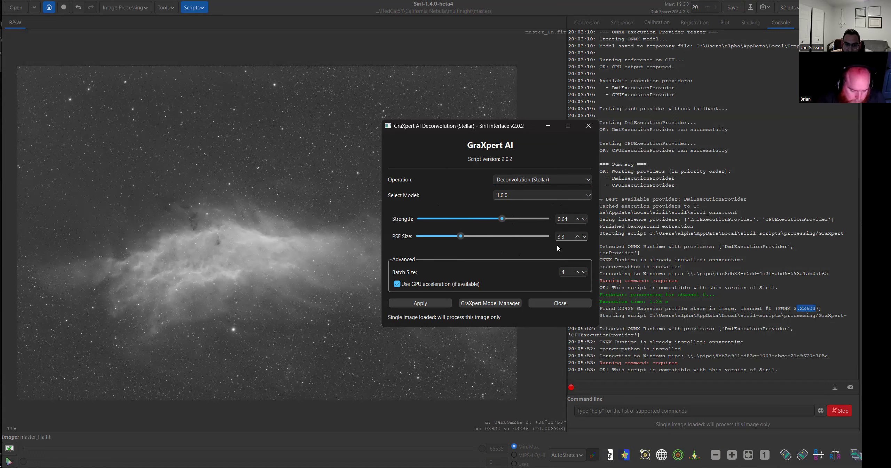
{"action": "left_click", "coordinate": [550, 180]}
{"action": "left_click", "coordinate": [524, 213]}
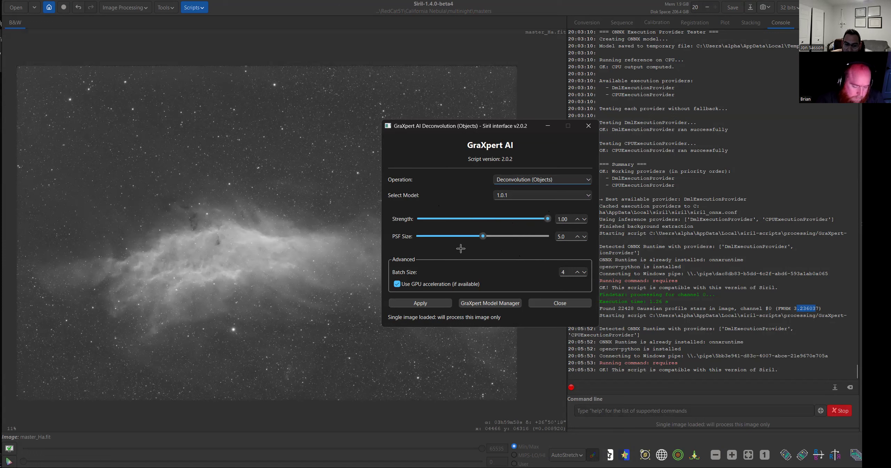
- Switch the GraXpert operation to Denoising, set the strength to 0.49 and close the script without applying it
{"action": "left_click", "coordinate": [525, 182]}
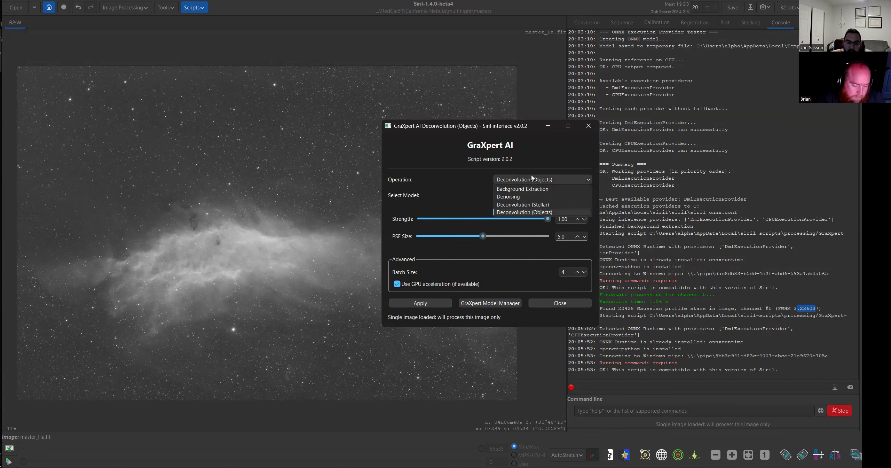
{"action": "left_click", "coordinate": [529, 195]}
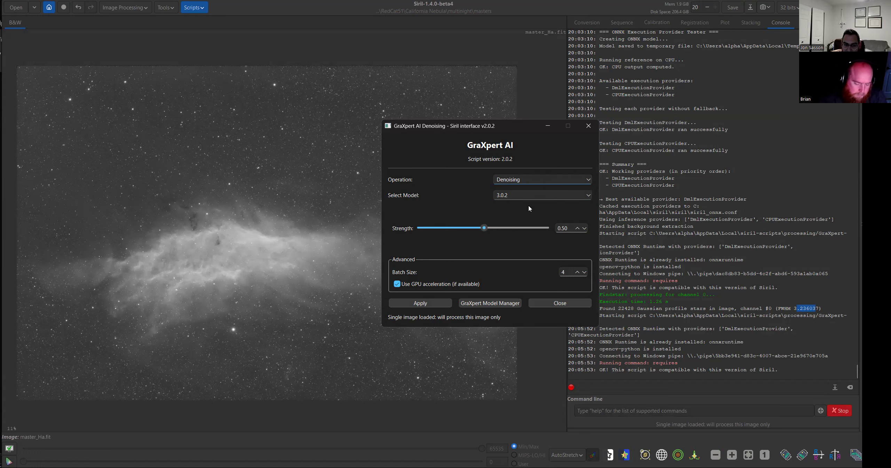
{"action": "left_click_drag", "start_coordinate": [487, 229], "coordinate": [486, 228]}
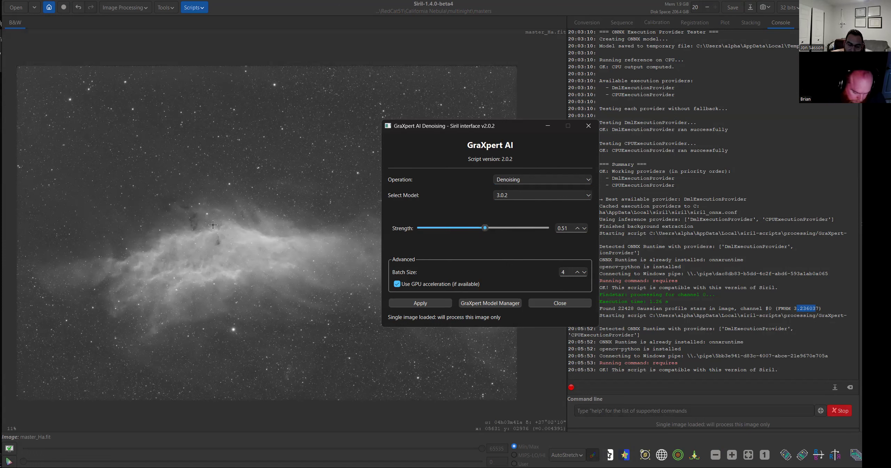
{"action": "left_click_drag", "start_coordinate": [484, 227], "coordinate": [496, 229]}
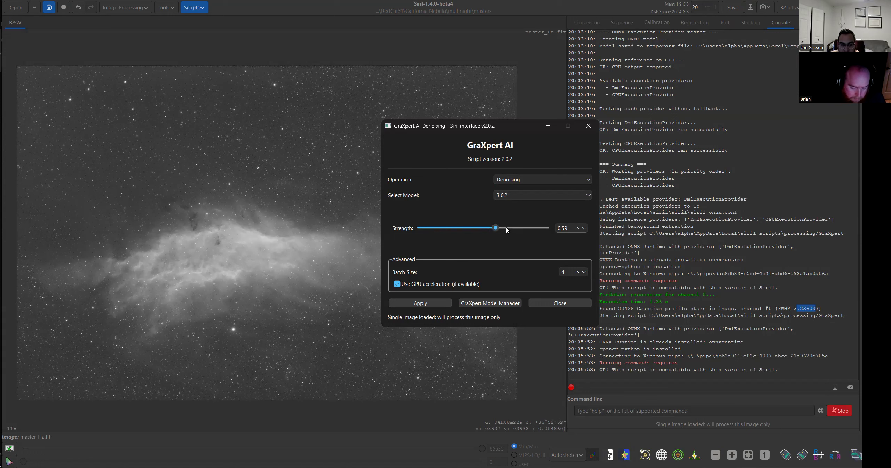
{"action": "scroll", "coordinate": [560, 230], "scroll_direction": "down", "scroll_amount": 10}
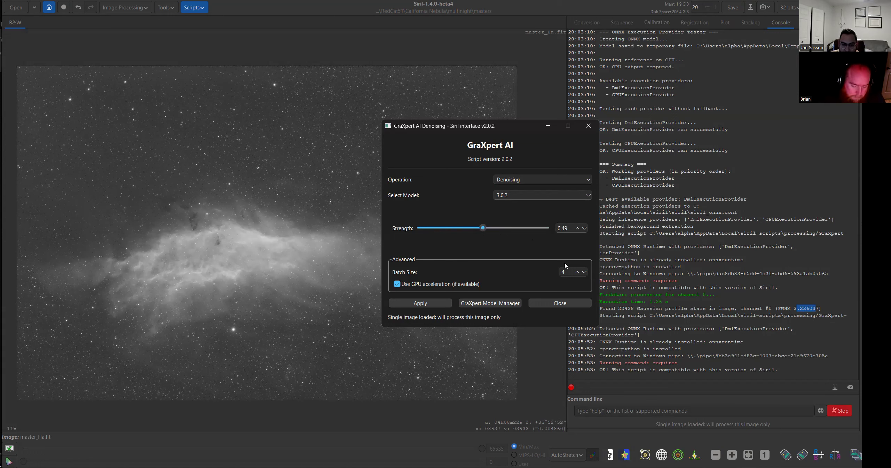
{"action": "left_click", "coordinate": [560, 303]}
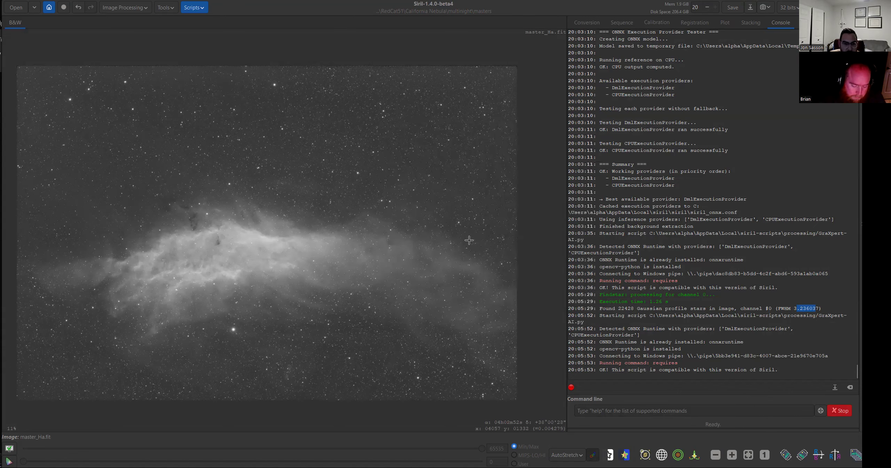
- Open the already processed hydrogen image H_grxprt.fit from the masters folder
{"action": "left_click", "coordinate": [25, 9]}
{"action": "scroll", "coordinate": [311, 186], "scroll_direction": "down", "scroll_amount": 3}
{"action": "scroll", "coordinate": [311, 186], "scroll_direction": "down", "scroll_amount": 3}
{"action": "scroll", "coordinate": [311, 185], "scroll_direction": "up", "scroll_amount": 4}
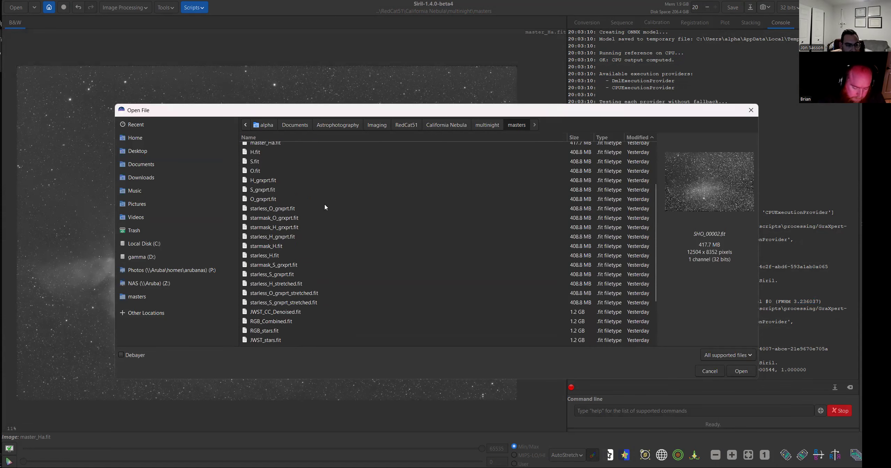
{"action": "scroll", "coordinate": [325, 206], "scroll_direction": "up", "scroll_amount": 3}
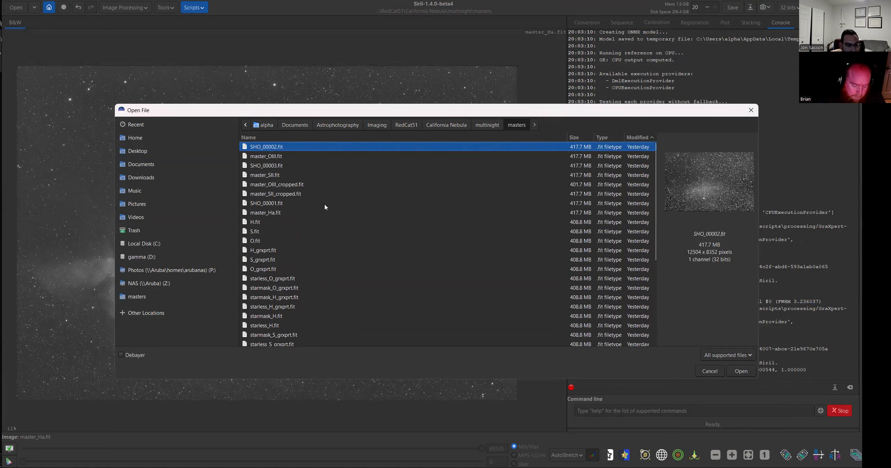
{"action": "left_click", "coordinate": [297, 213]}
{"action": "scroll", "coordinate": [283, 212], "scroll_direction": "down", "scroll_amount": 2}
{"action": "scroll", "coordinate": [283, 214], "scroll_direction": "up", "scroll_amount": 2}
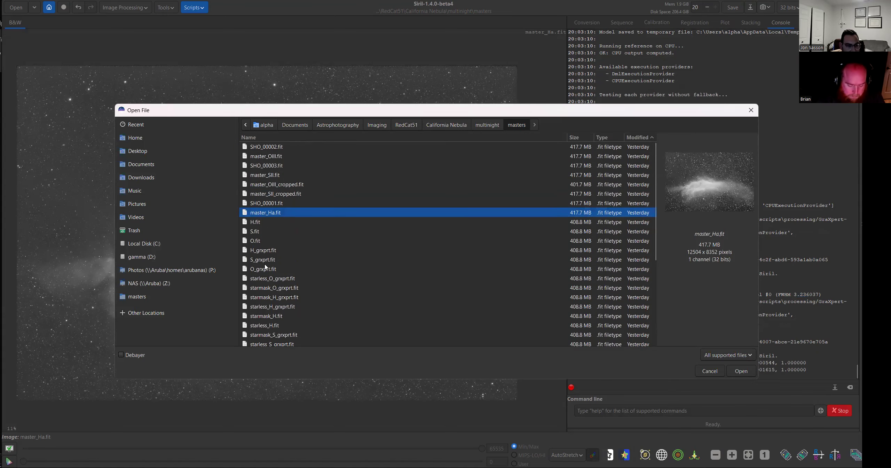
{"action": "left_click", "coordinate": [269, 251]}
{"action": "double_click", "coordinate": [268, 254]}
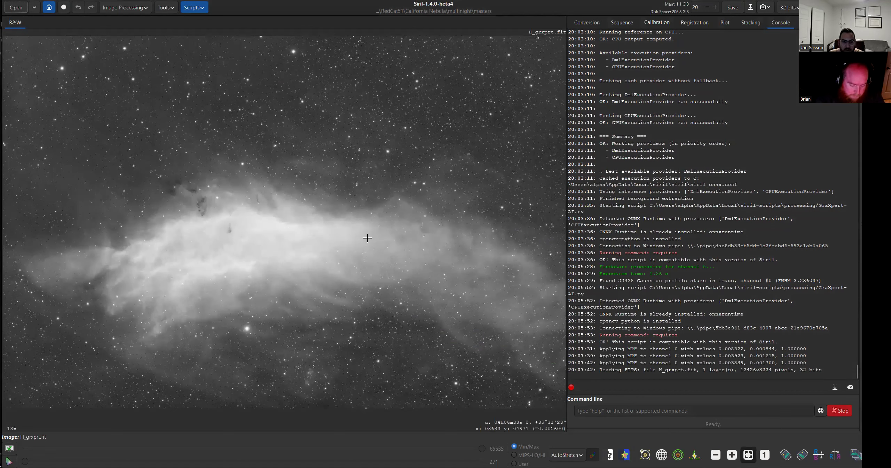
- Compare H_grxprt.fit with the unprocessed master_Ha.fit by reopening each from the recent files, ending on H_grxprt.fit
{"action": "left_click", "coordinate": [34, 7]}
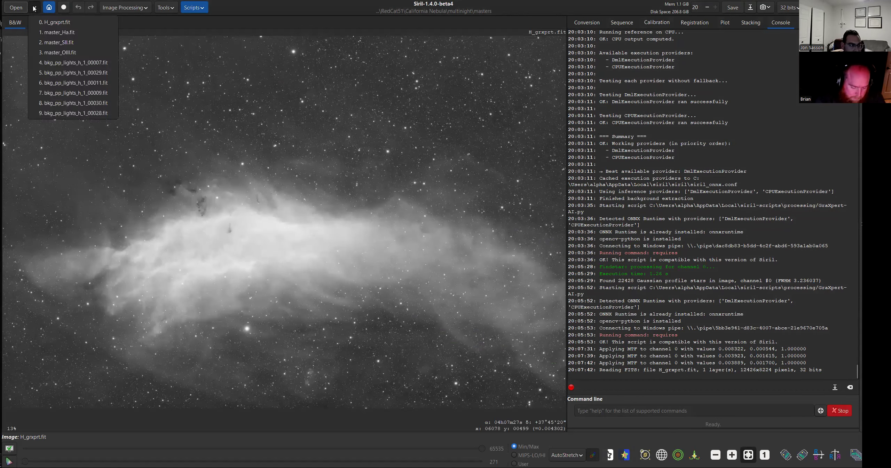
{"action": "left_click", "coordinate": [54, 27]}
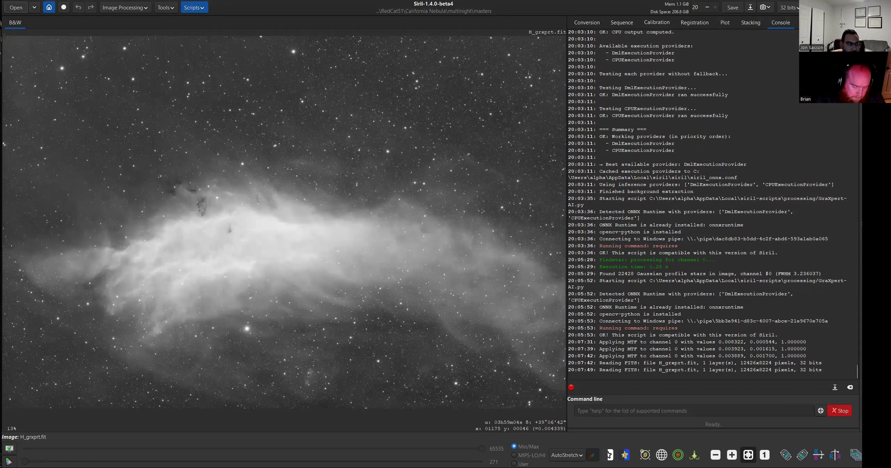
{"action": "left_click", "coordinate": [38, 9]}
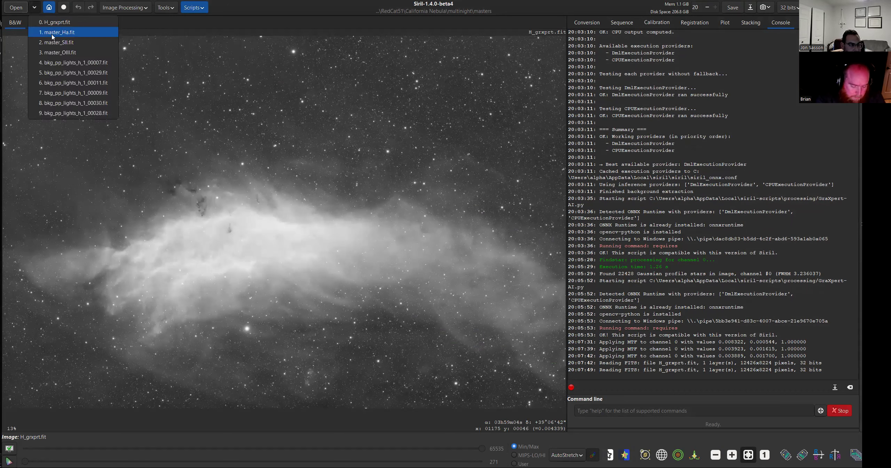
{"action": "left_click", "coordinate": [51, 34]}
{"action": "left_click", "coordinate": [34, 8]}
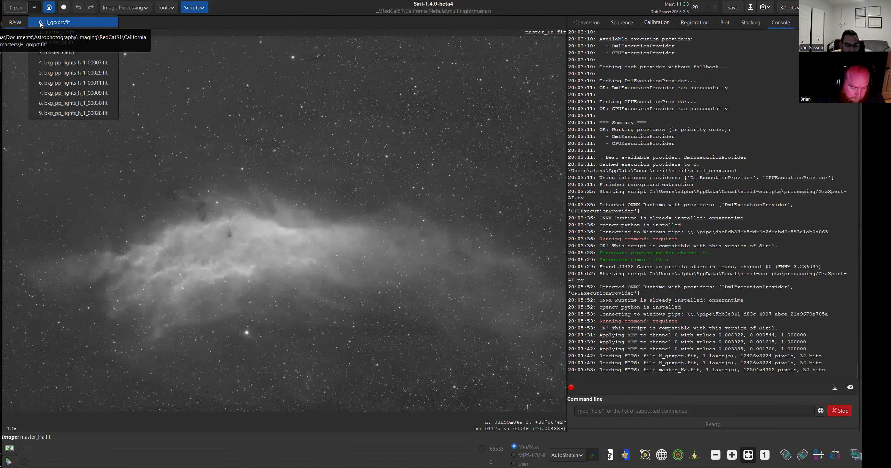
{"action": "left_click", "coordinate": [40, 24]}
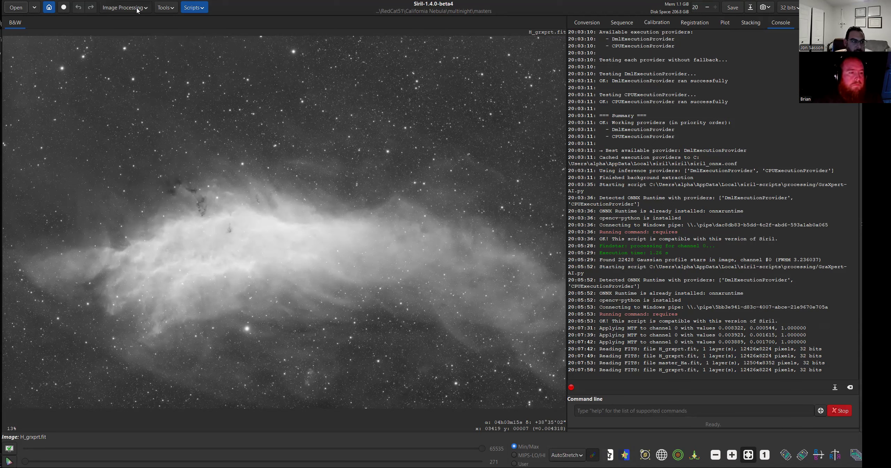
- Open Pixel Math, turn off the single RGB/K expression option and close the tool without applying it
{"action": "left_click", "coordinate": [124, 7]}
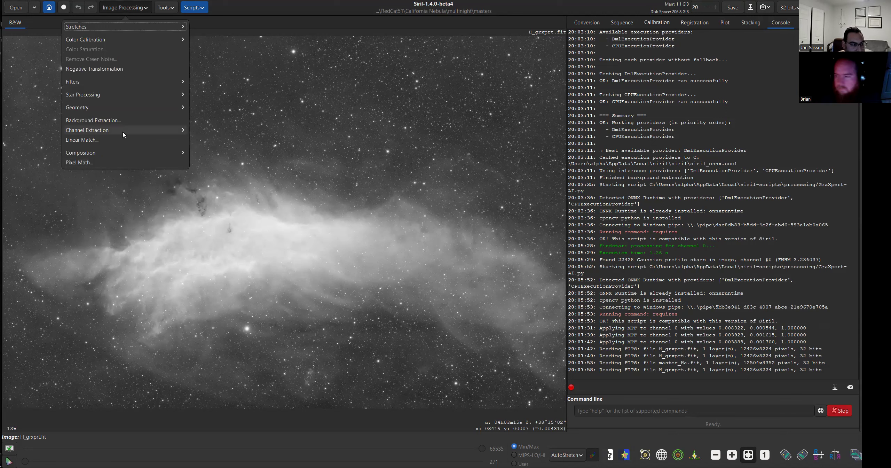
{"action": "left_click", "coordinate": [133, 163]}
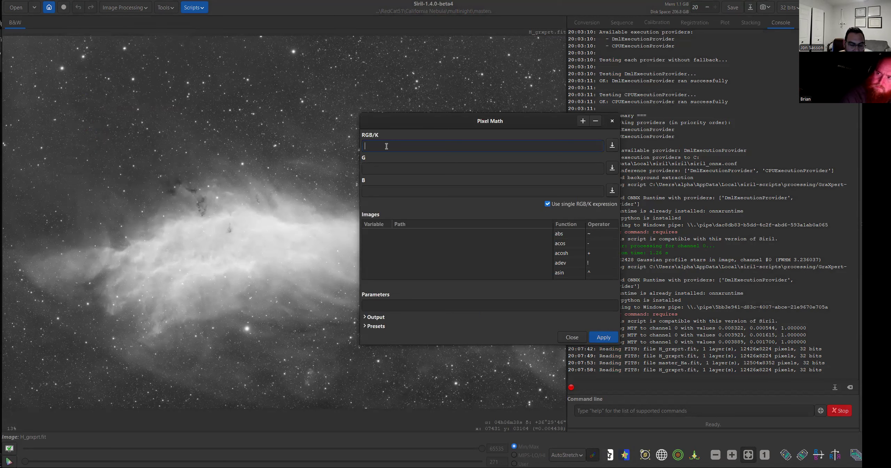
{"action": "left_click", "coordinate": [579, 200]}
{"action": "left_click", "coordinate": [496, 189]}
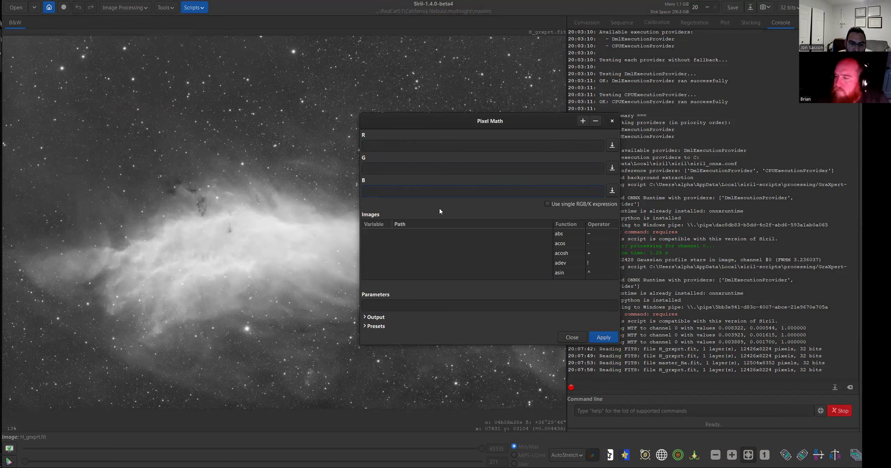
{"action": "left_click", "coordinate": [572, 337]}
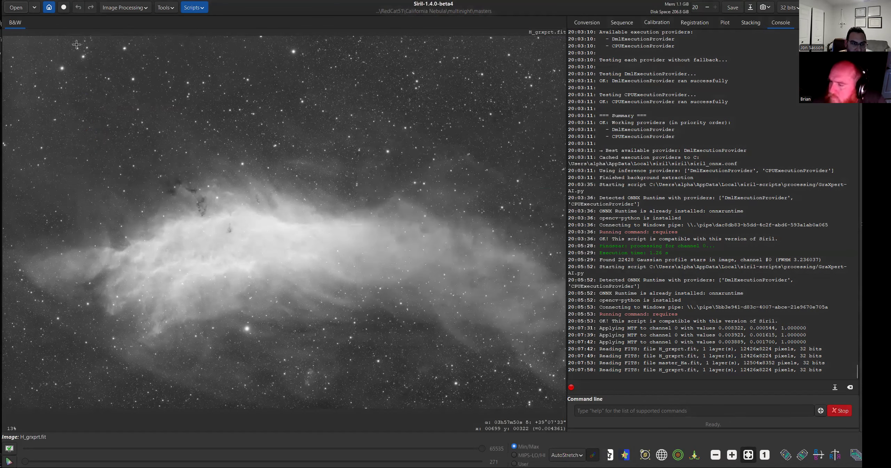
- Start RGB Compositing and accept closing the currently loaded image
{"action": "left_click", "coordinate": [127, 9]}
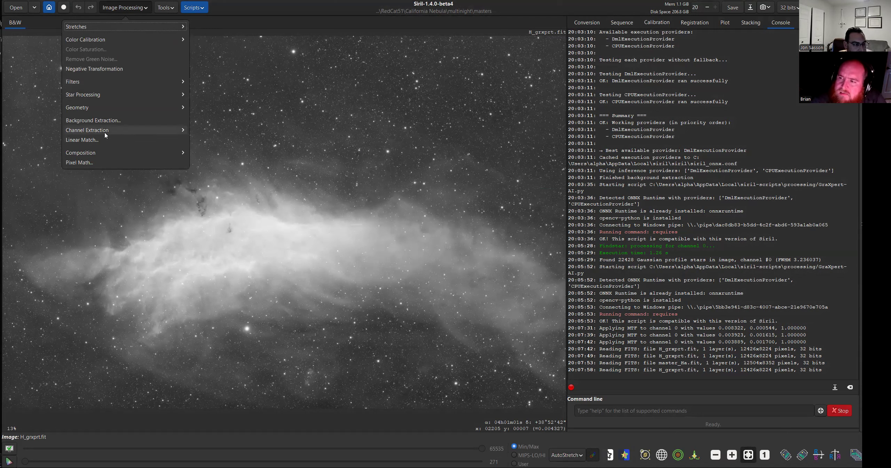
{"action": "left_click", "coordinate": [98, 153]}
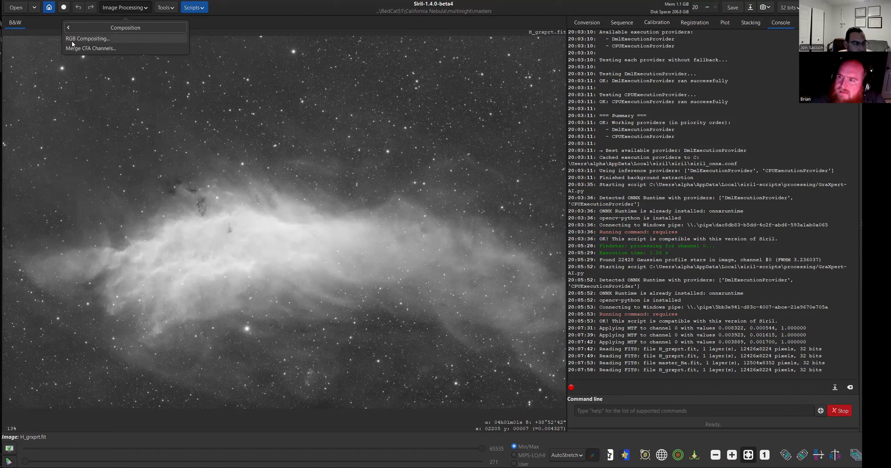
{"action": "left_click", "coordinate": [83, 38]}
{"action": "left_click", "coordinate": [479, 263]}
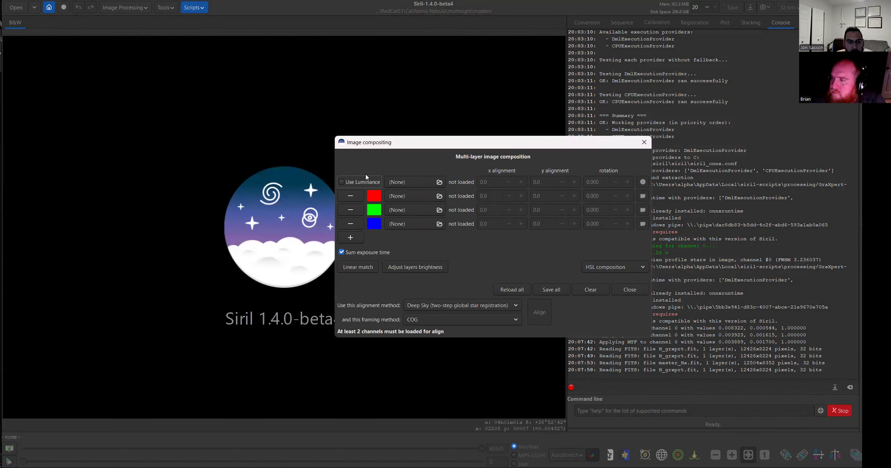
- Load H_grxprt.fit from the masters folder as the red layer of the composition
{"action": "left_click", "coordinate": [418, 196]}
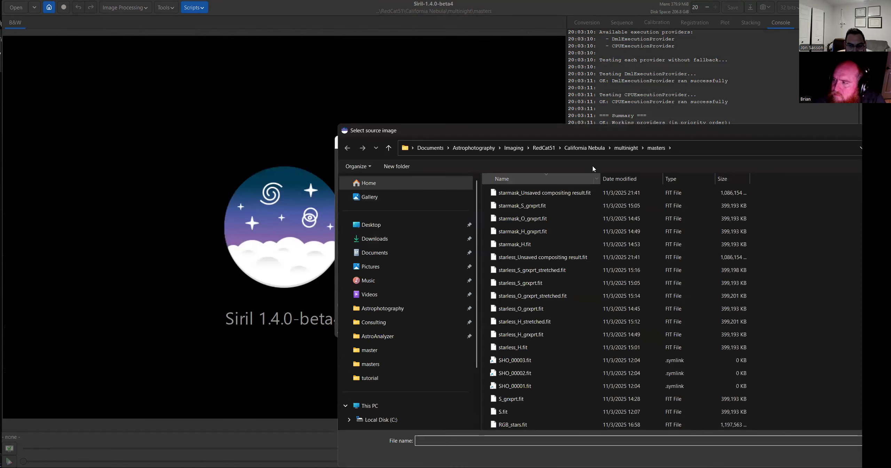
{"action": "scroll", "coordinate": [527, 268], "scroll_direction": "down", "scroll_amount": 3}
{"action": "scroll", "coordinate": [527, 268], "scroll_direction": "up", "scroll_amount": 3}
{"action": "scroll", "coordinate": [529, 268], "scroll_direction": "down", "scroll_amount": 6}
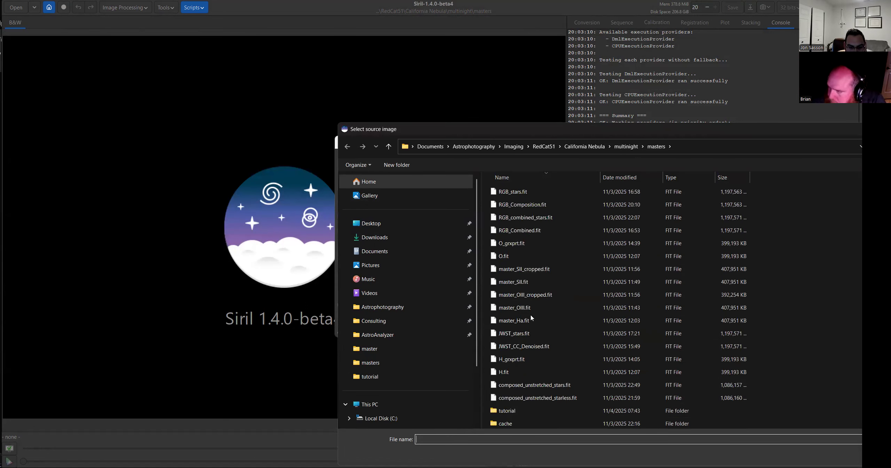
{"action": "scroll", "coordinate": [549, 317], "scroll_direction": "up", "scroll_amount": 5}
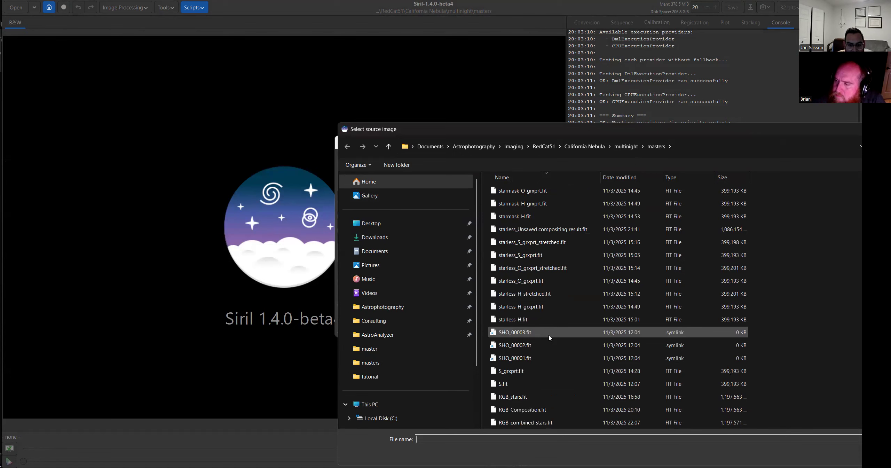
{"action": "left_click", "coordinate": [548, 333]}
{"action": "scroll", "coordinate": [547, 334], "scroll_direction": "down", "scroll_amount": 2}
{"action": "scroll", "coordinate": [548, 335], "scroll_direction": "down", "scroll_amount": 3}
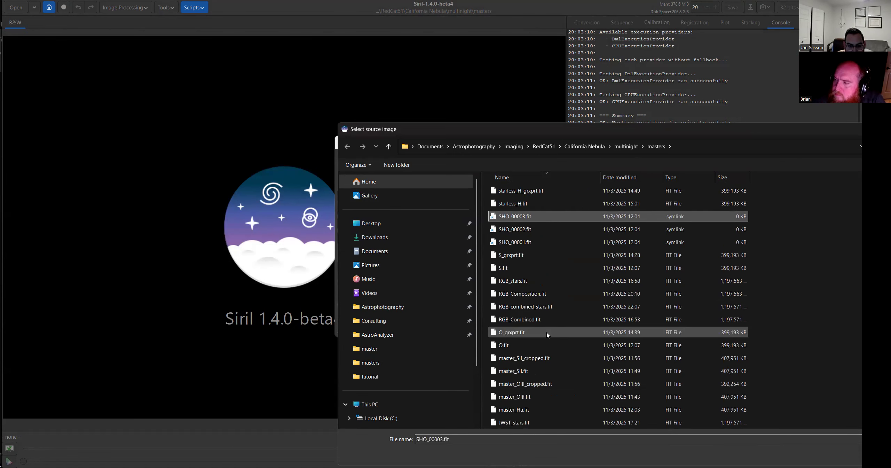
{"action": "double_click", "coordinate": [534, 368]}
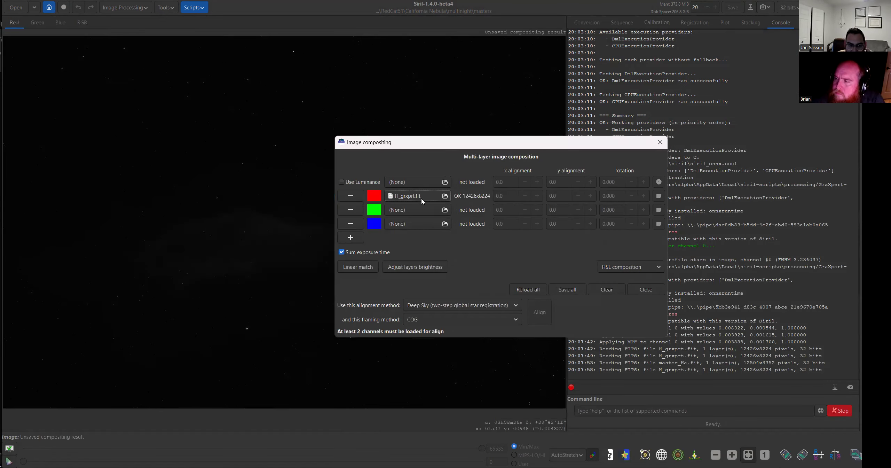
- Assign S_grxprt.fit to the red layer and H_grxprt.fit to the green layer
{"action": "left_click", "coordinate": [445, 210]}
{"action": "double_click", "coordinate": [530, 397]}
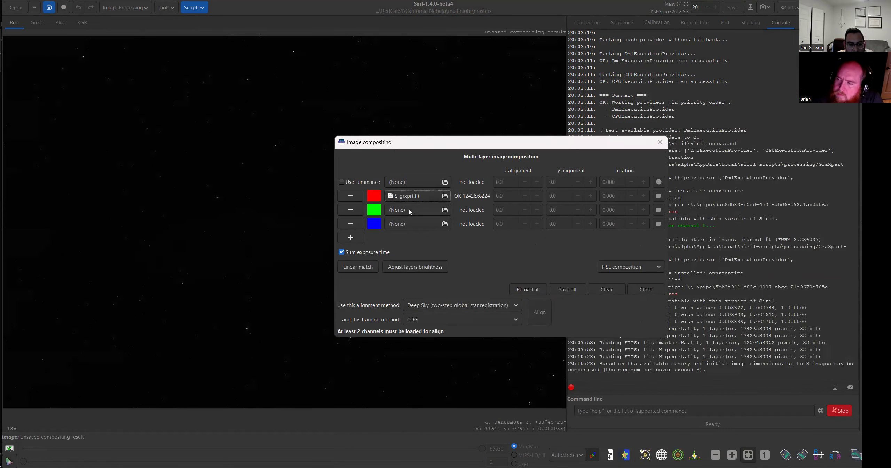
{"action": "left_click", "coordinate": [445, 209]}
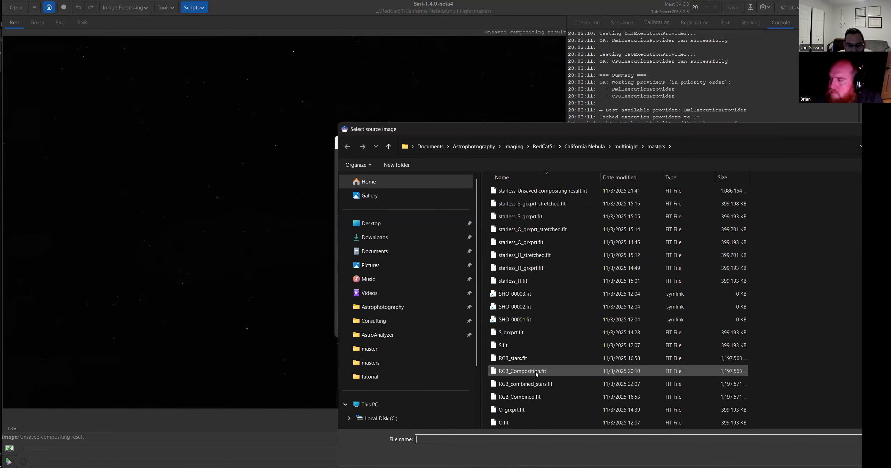
{"action": "scroll", "coordinate": [546, 307], "scroll_direction": "down", "scroll_amount": 4}
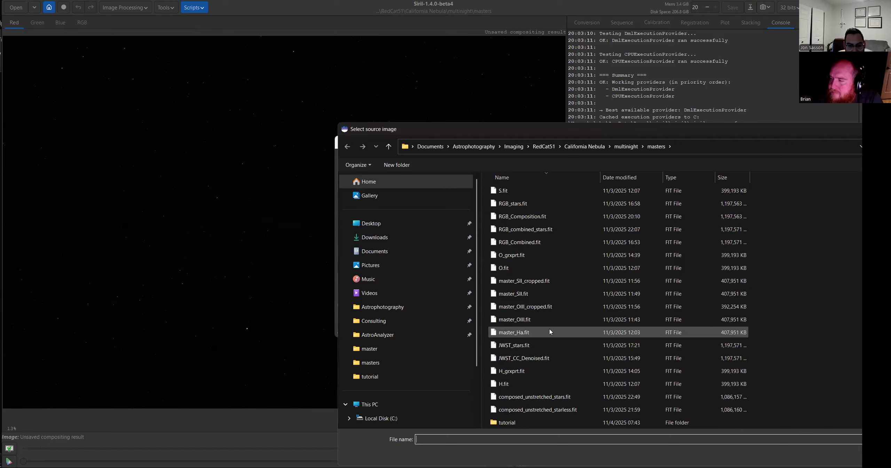
{"action": "scroll", "coordinate": [550, 332], "scroll_direction": "down", "scroll_amount": 1}
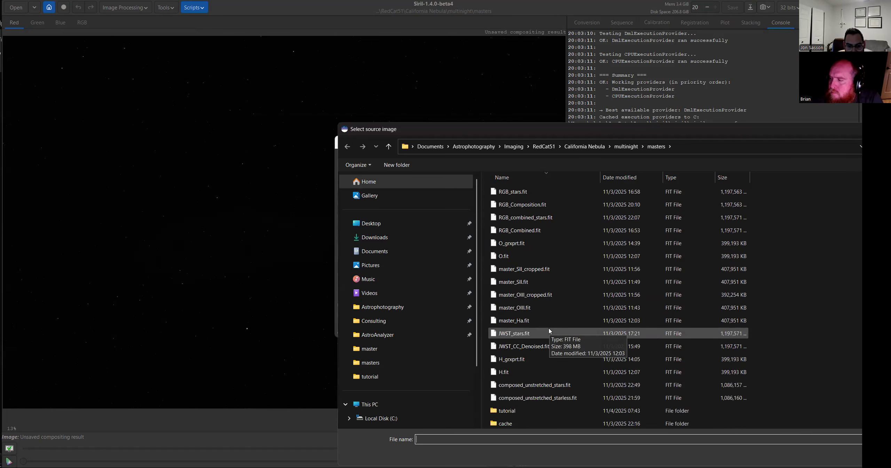
{"action": "left_click", "coordinate": [549, 333]}
{"action": "double_click", "coordinate": [521, 359]}
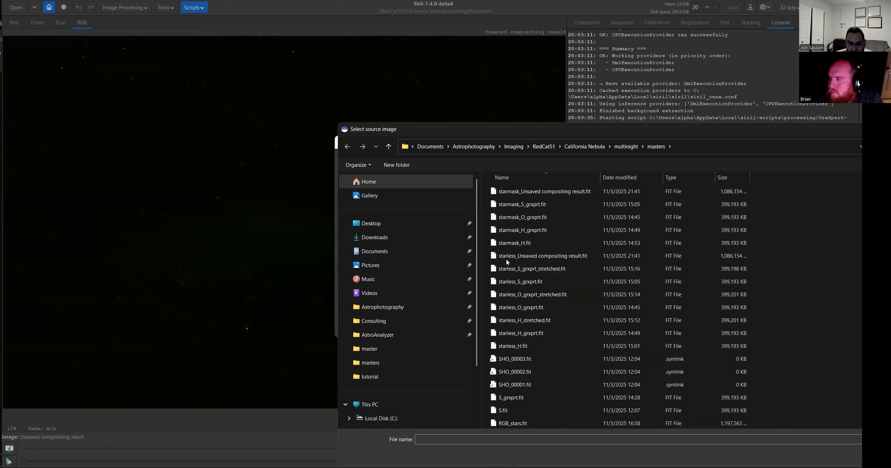
- Load O_grxprt.fit from the masters folder as the blue layer of the composition
{"action": "left_click", "coordinate": [507, 258]}
{"action": "key", "text": "o"}
{"action": "double_click", "coordinate": [512, 243]}
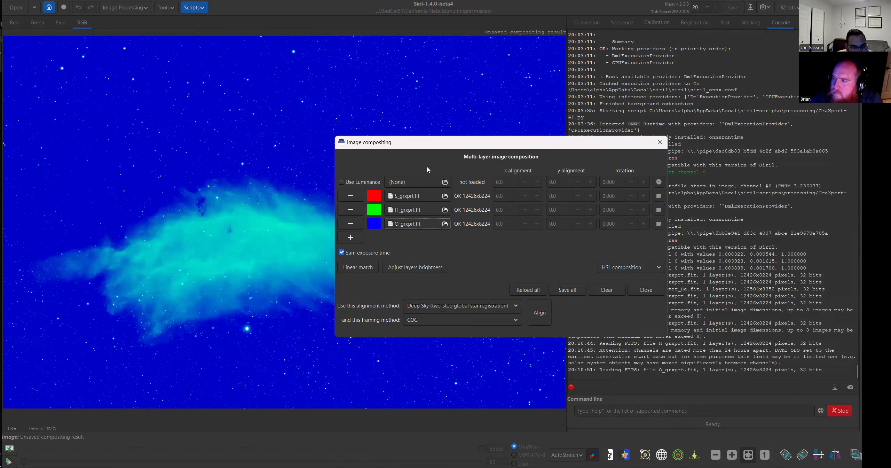
- Apply a linear match to the three composition layers and inspect the stars in the colour preview
{"action": "left_click_drag", "start_coordinate": [411, 143], "coordinate": [401, 53]}
{"action": "left_click", "coordinate": [348, 179]}
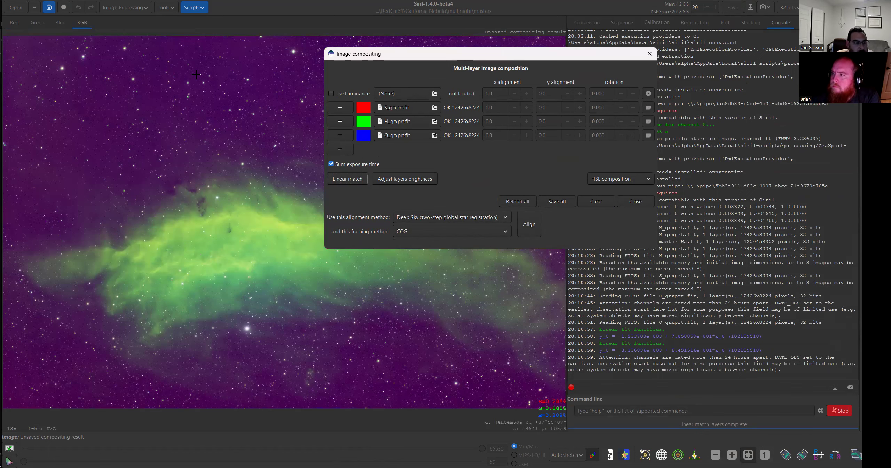
{"action": "scroll", "coordinate": [184, 87], "scroll_direction": "up", "scroll_amount": 2}
{"action": "scroll", "coordinate": [185, 88], "scroll_direction": "up", "scroll_amount": 1}
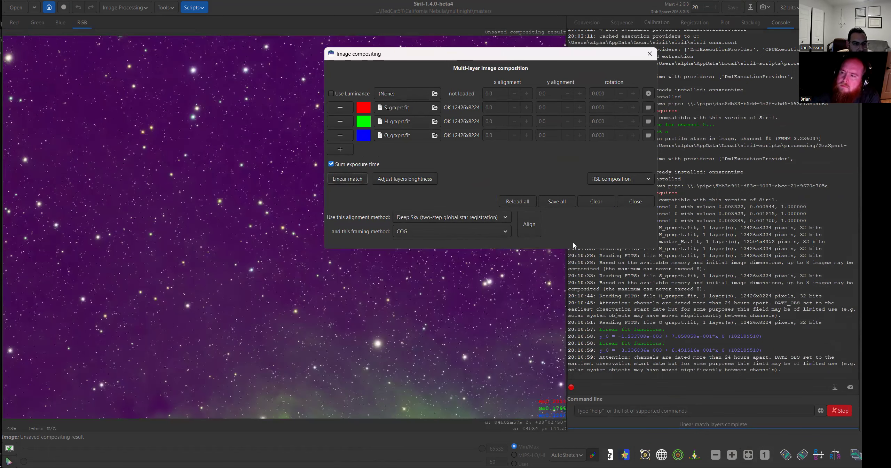
- Align the layers with Deep Sky two-step global star registration and COG framing, check the composite and close the compositing tool
{"action": "left_click", "coordinate": [536, 226]}
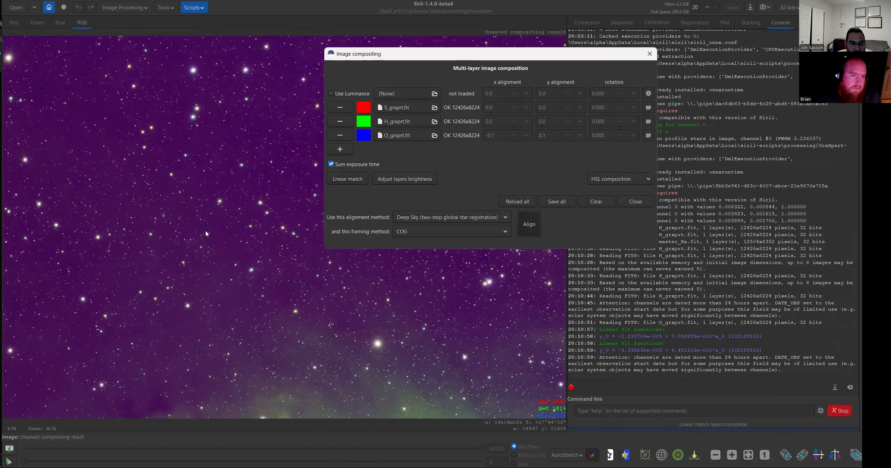
{"action": "scroll", "coordinate": [214, 263], "scroll_direction": "down", "scroll_amount": 1}
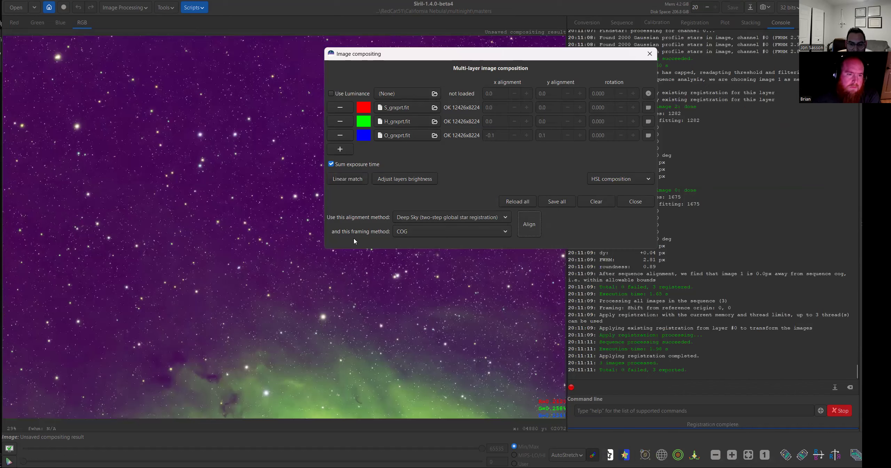
{"action": "scroll", "coordinate": [239, 233], "scroll_direction": "down", "scroll_amount": 3}
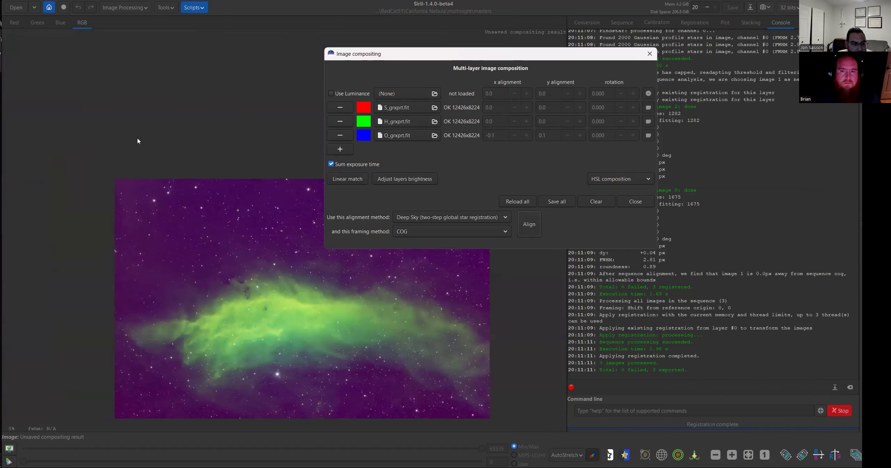
{"action": "scroll", "coordinate": [138, 141], "scroll_direction": "down", "scroll_amount": 1}
{"action": "scroll", "coordinate": [207, 217], "scroll_direction": "up", "scroll_amount": 1}
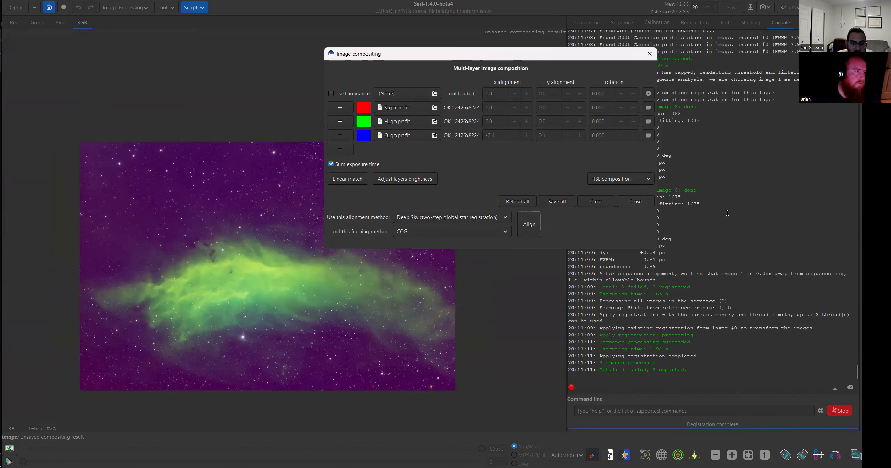
{"action": "left_click", "coordinate": [636, 201]}
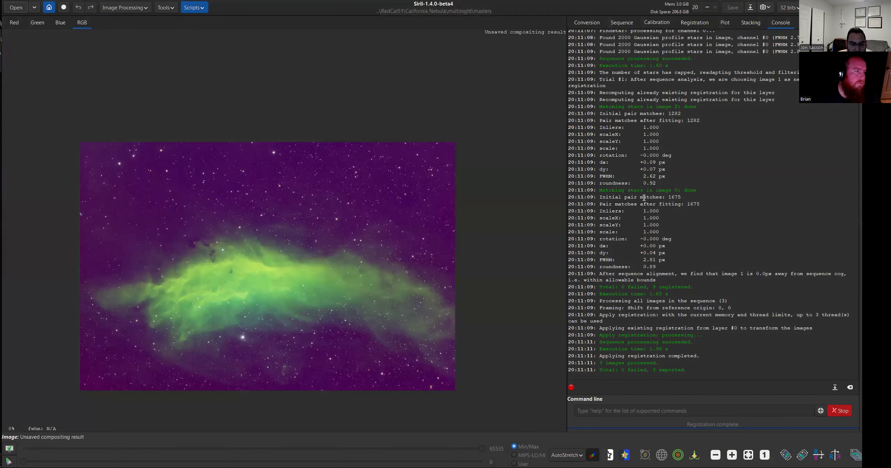
{"action": "scroll", "coordinate": [165, 361], "scroll_direction": "up", "scroll_amount": 1}
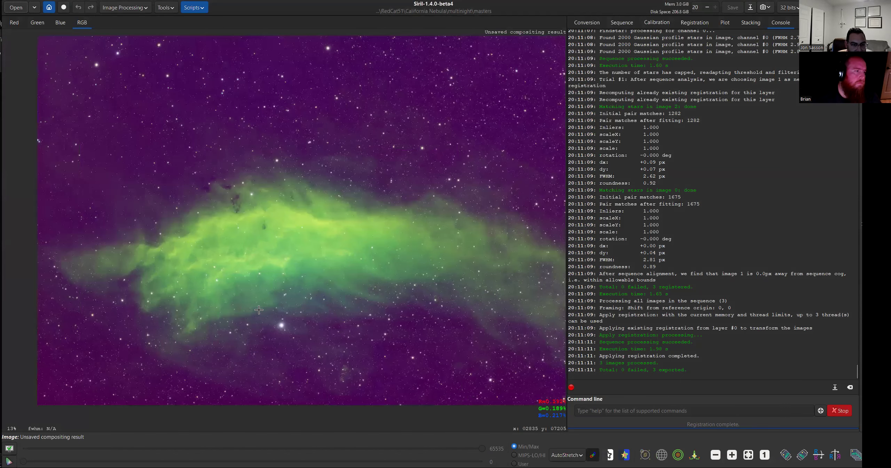
{"action": "scroll", "coordinate": [124, 174], "scroll_direction": "down", "scroll_amount": 1}
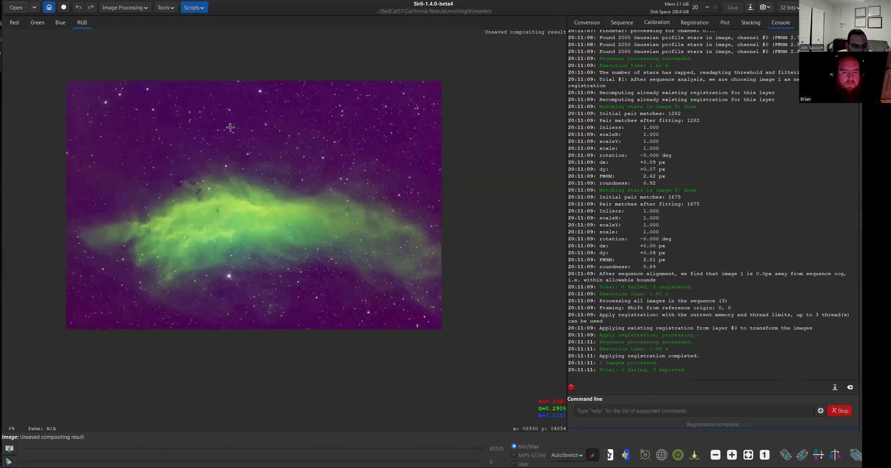
{"action": "scroll", "coordinate": [78, 171], "scroll_direction": "up", "scroll_amount": 1}
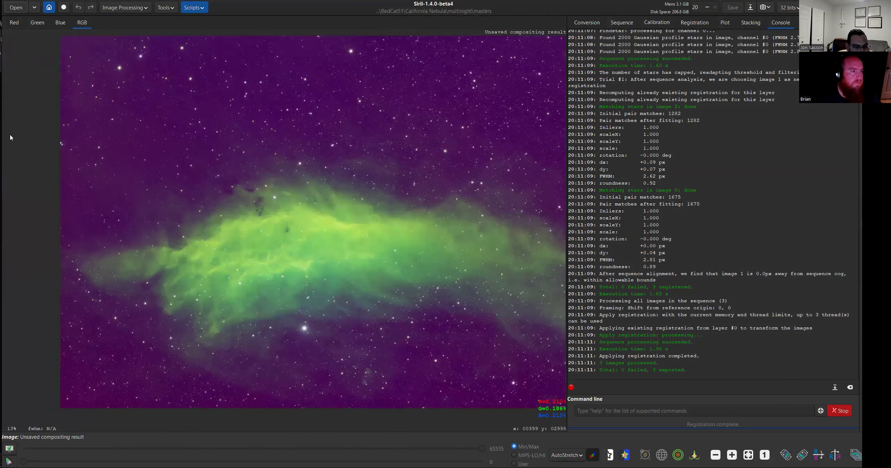
- Preview the unsaved composite in Linear display mode and return the display to AutoStretch
{"action": "left_click", "coordinate": [567, 455]}
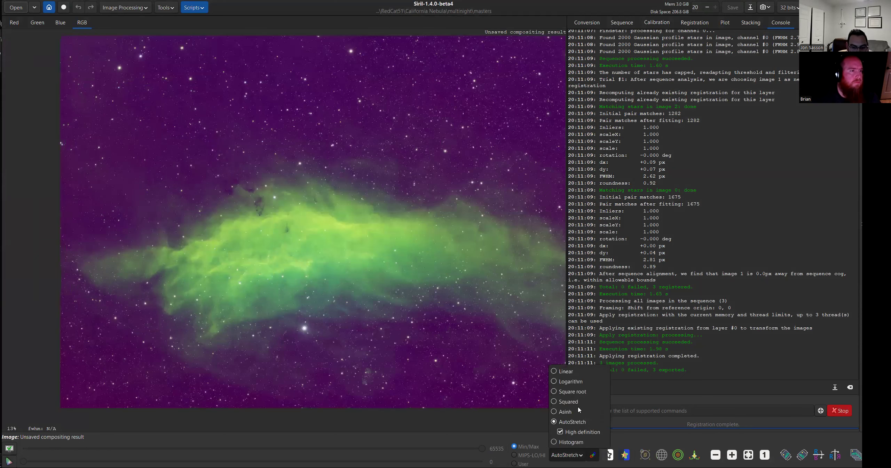
{"action": "left_click", "coordinate": [571, 369]}
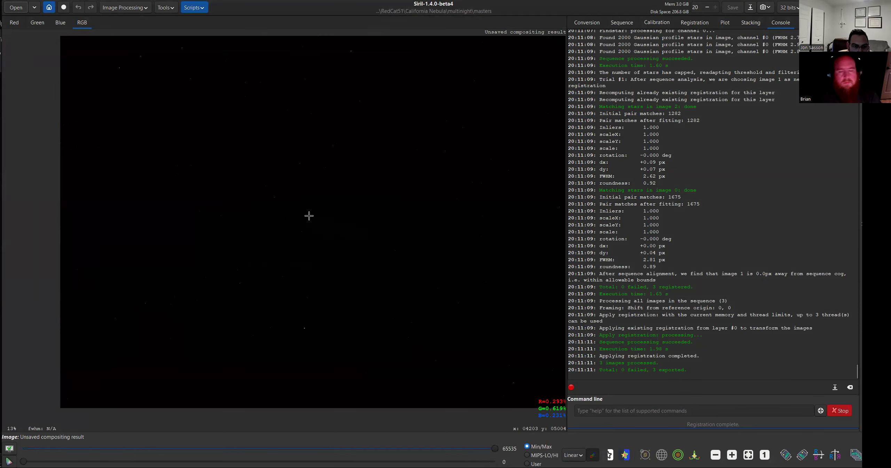
{"action": "scroll", "coordinate": [308, 216], "scroll_direction": "down", "scroll_amount": 1}
{"action": "scroll", "coordinate": [368, 170], "scroll_direction": "up", "scroll_amount": 1}
{"action": "left_click", "coordinate": [577, 455]}
{"action": "left_click", "coordinate": [585, 423]}
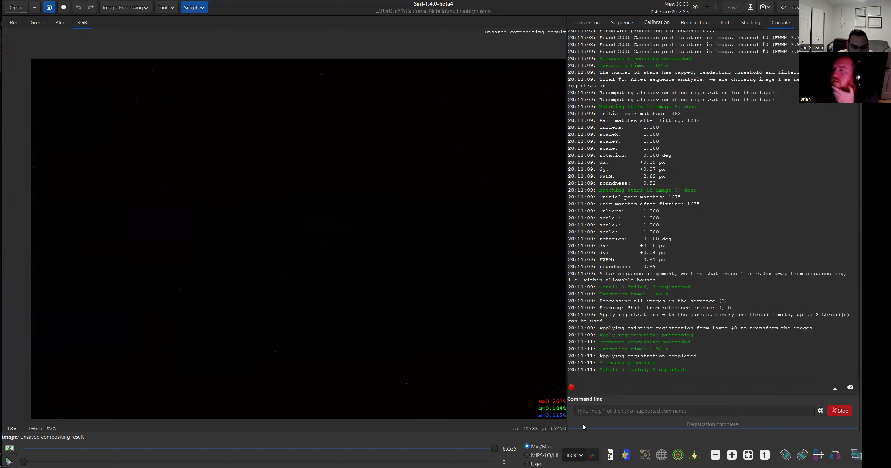
{"action": "scroll", "coordinate": [381, 126], "scroll_direction": "down", "scroll_amount": 1}
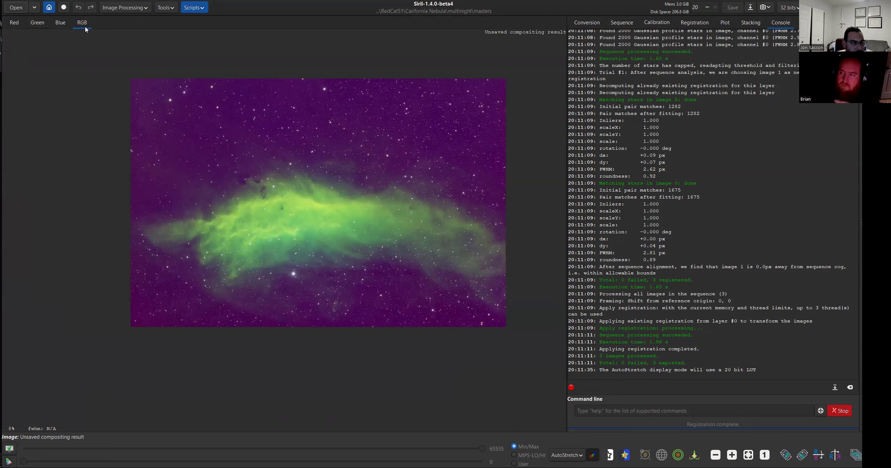
- Compare the composite's Red, Green and Blue channels individually, and examine the background stars in the combined RGB view
{"action": "left_click", "coordinate": [13, 23]}
{"action": "left_click", "coordinate": [34, 24]}
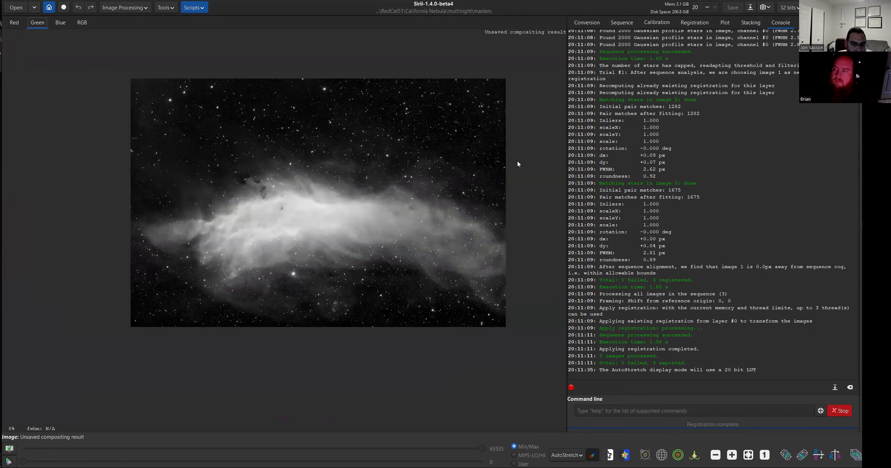
{"action": "scroll", "coordinate": [327, 170], "scroll_direction": "up", "scroll_amount": 2}
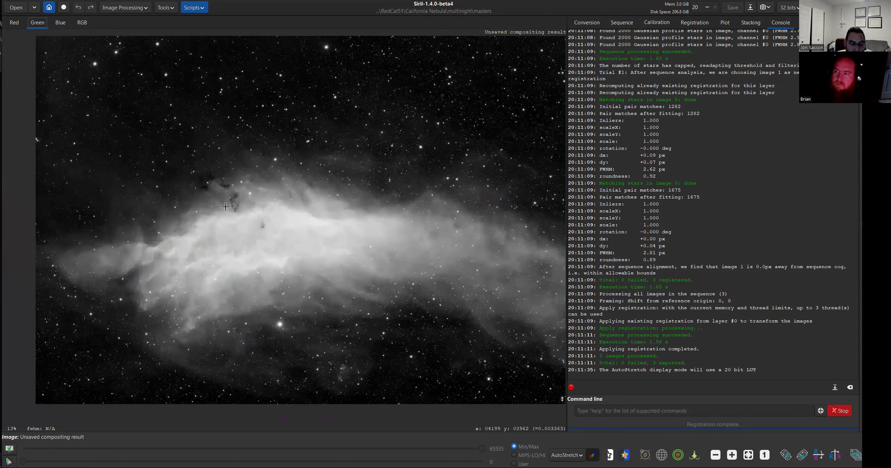
{"action": "scroll", "coordinate": [371, 177], "scroll_direction": "down", "scroll_amount": 2}
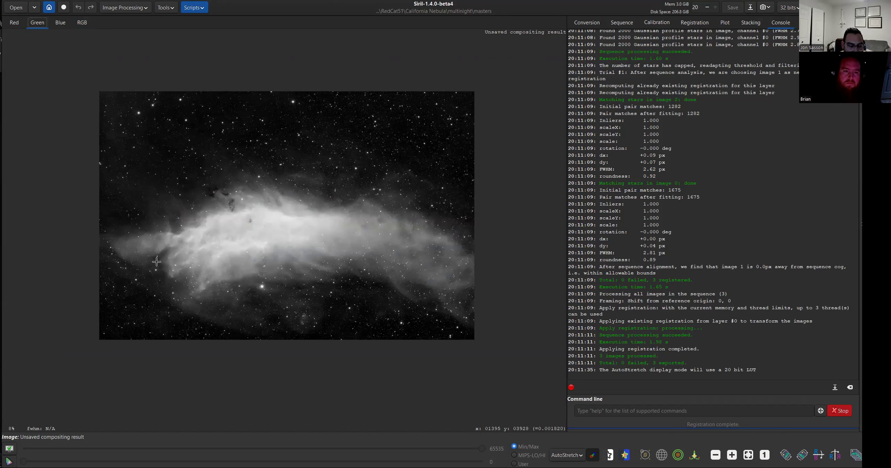
{"action": "left_click", "coordinate": [61, 23]}
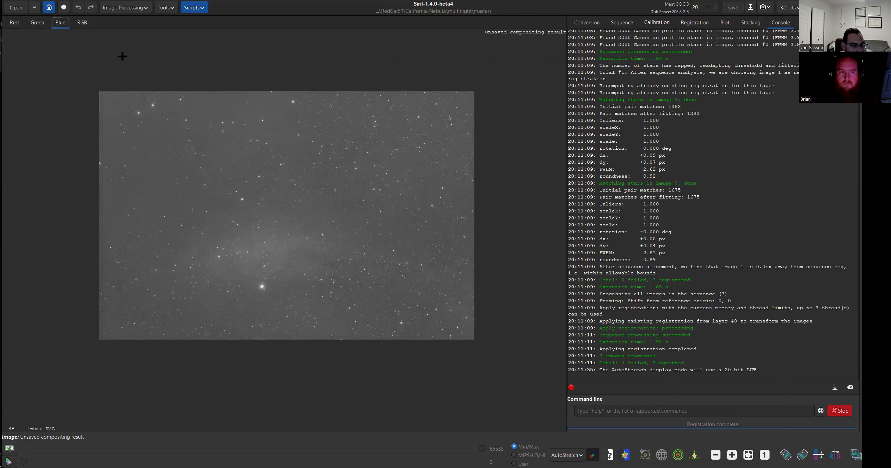
{"action": "left_click", "coordinate": [13, 23]}
{"action": "left_click", "coordinate": [37, 24]}
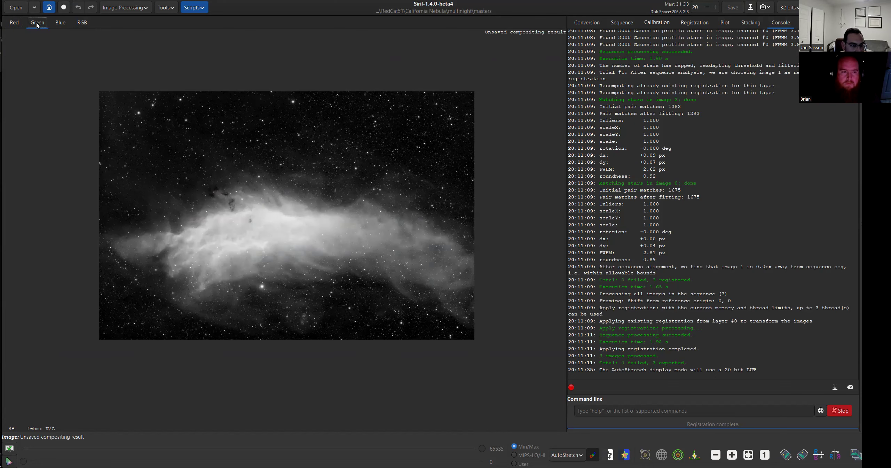
{"action": "left_click", "coordinate": [21, 23]}
{"action": "left_click", "coordinate": [28, 22]}
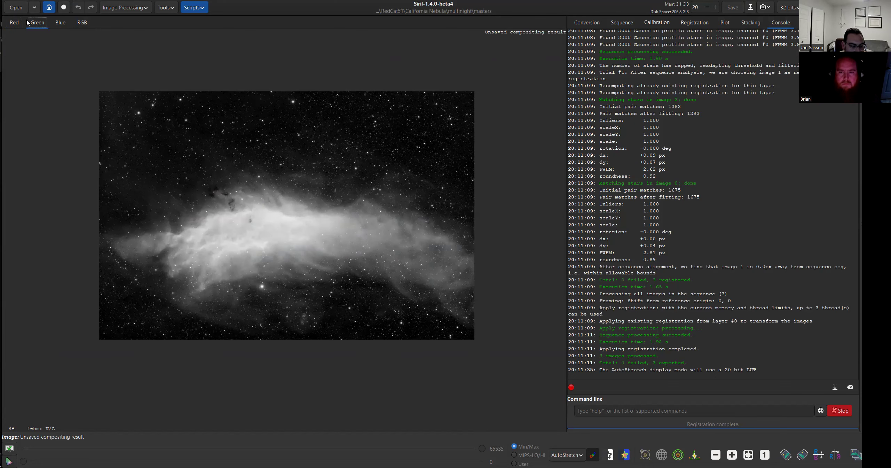
{"action": "left_click", "coordinate": [79, 24]}
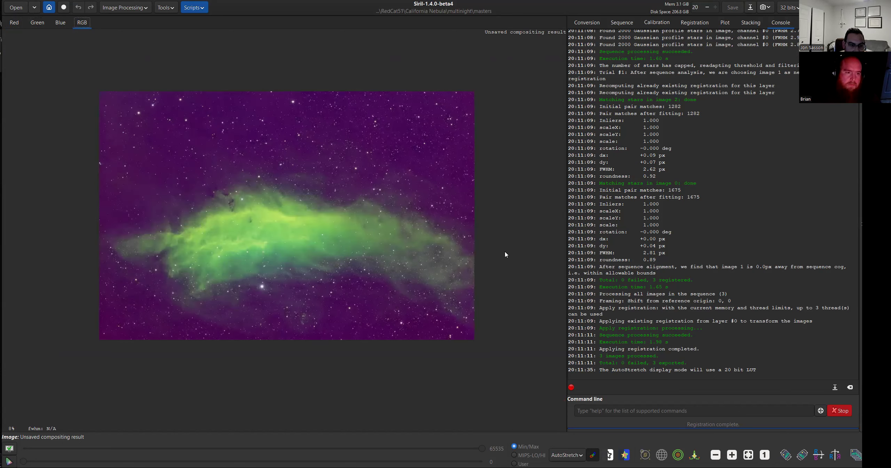
{"action": "scroll", "coordinate": [306, 153], "scroll_direction": "up", "scroll_amount": 2}
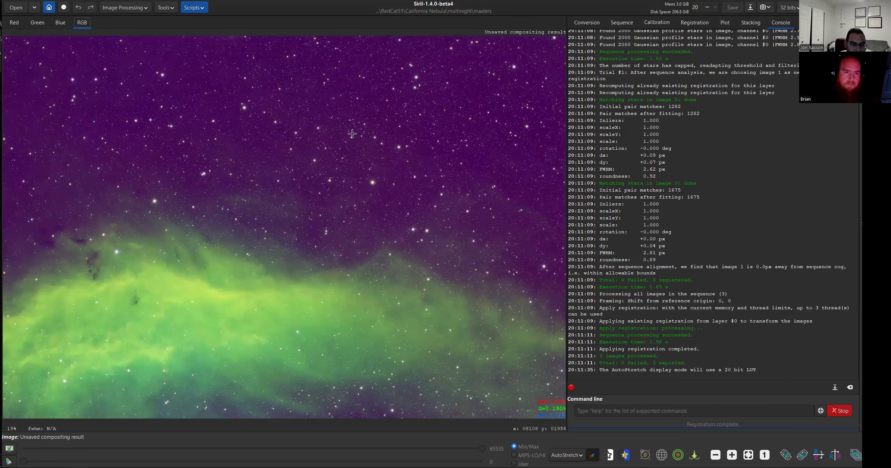
{"action": "scroll", "coordinate": [352, 133], "scroll_direction": "down", "scroll_amount": 2}
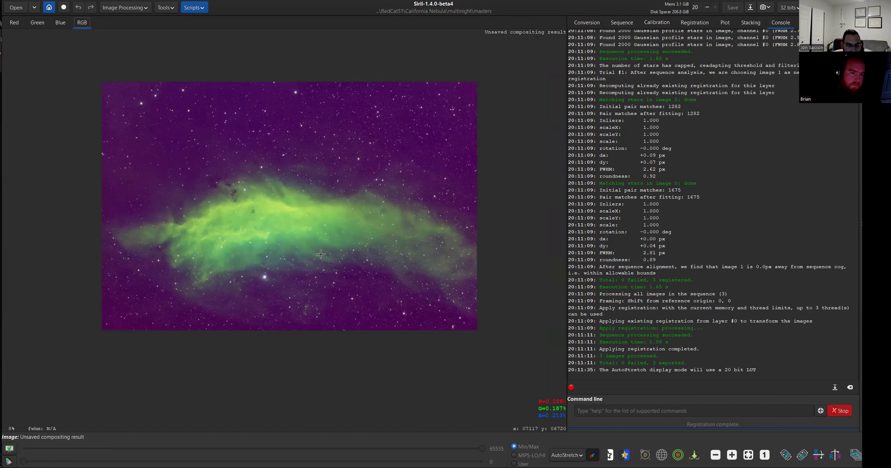
{"action": "scroll", "coordinate": [301, 89], "scroll_direction": "up", "scroll_amount": 2}
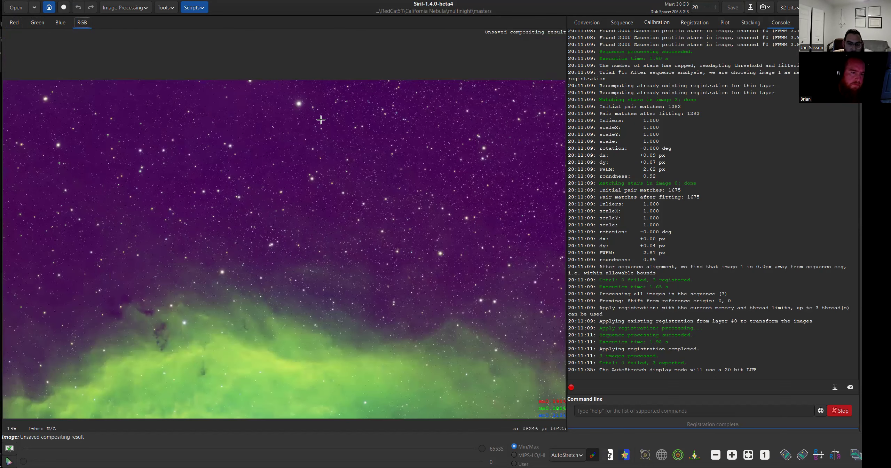
{"action": "scroll", "coordinate": [357, 117], "scroll_direction": "down", "scroll_amount": 2}
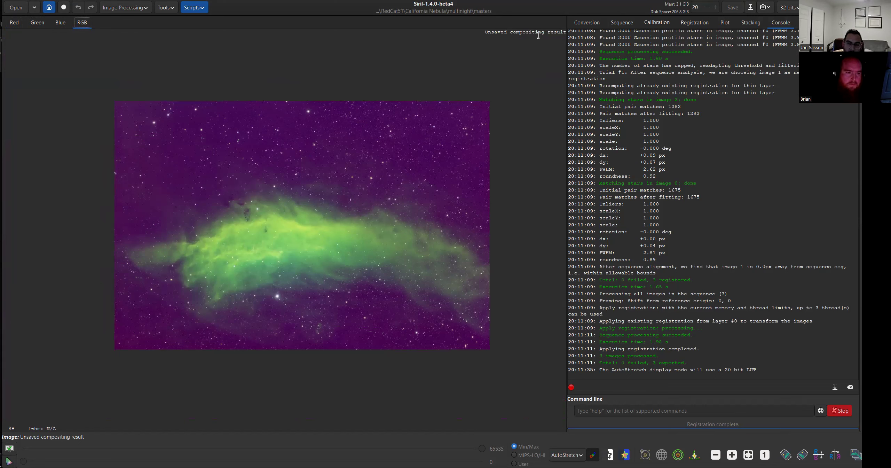
- Review the StarNet Star Removal options, including the pre-stretch for linear images, and close the dialog without executing it
{"action": "left_click", "coordinate": [136, 12]}
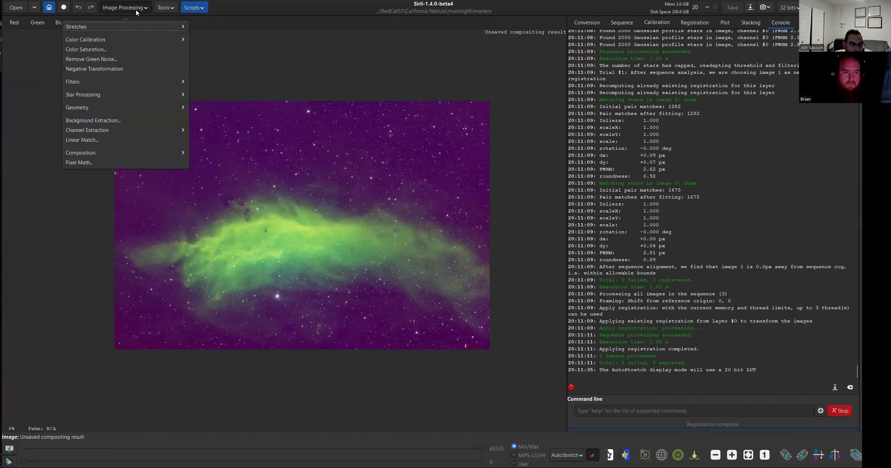
{"action": "left_click", "coordinate": [117, 95]}
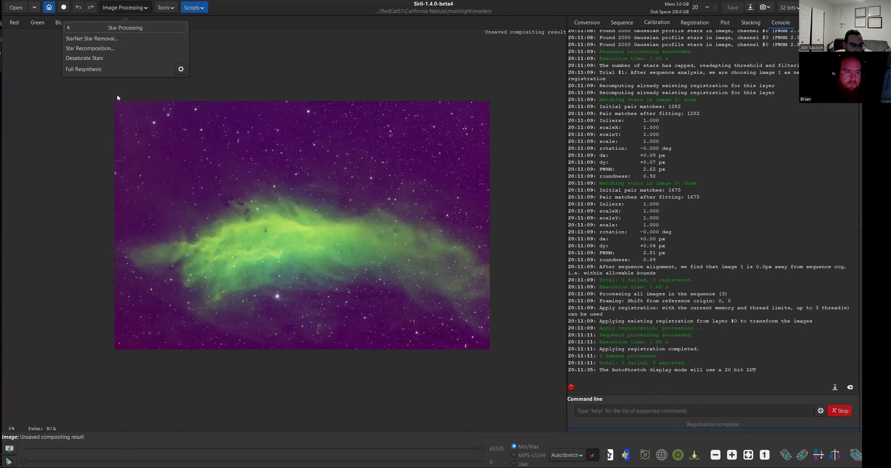
{"action": "left_click", "coordinate": [124, 41]}
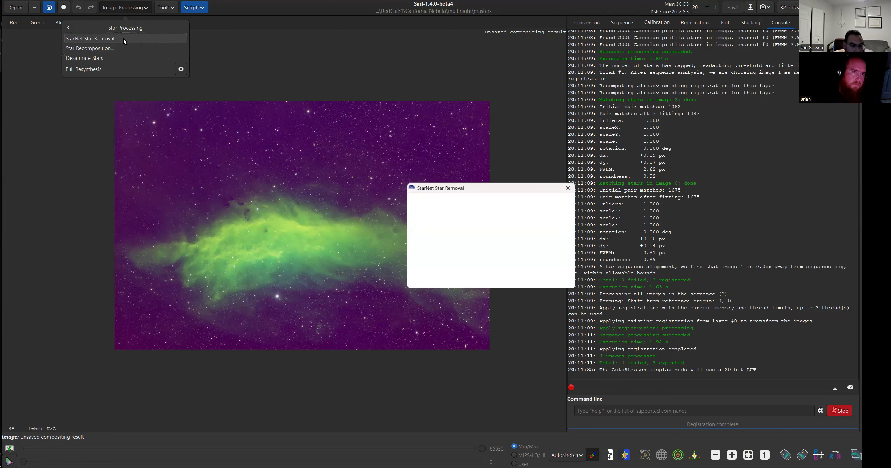
{"action": "left_click_drag", "start_coordinate": [485, 188], "coordinate": [311, 166]}
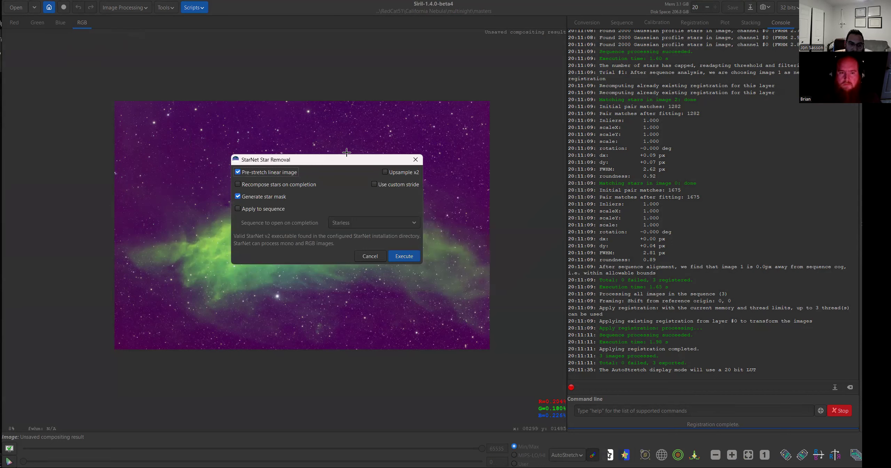
{"action": "left_click", "coordinate": [258, 172]}
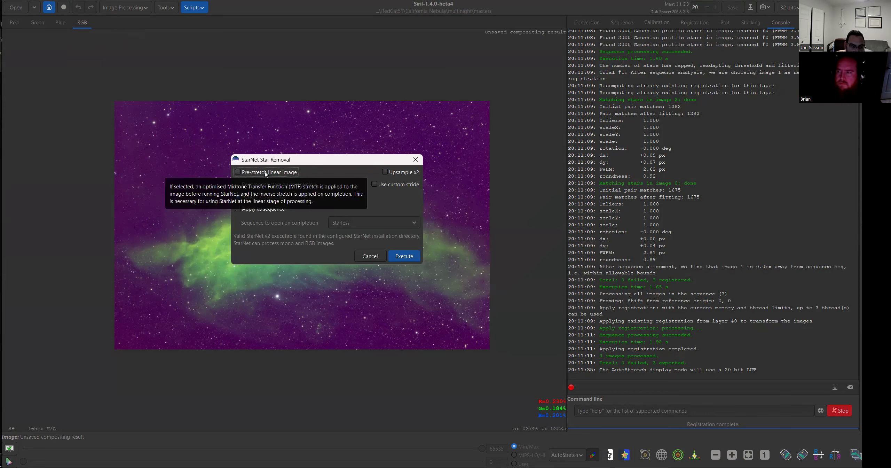
{"action": "left_click", "coordinate": [263, 172]}
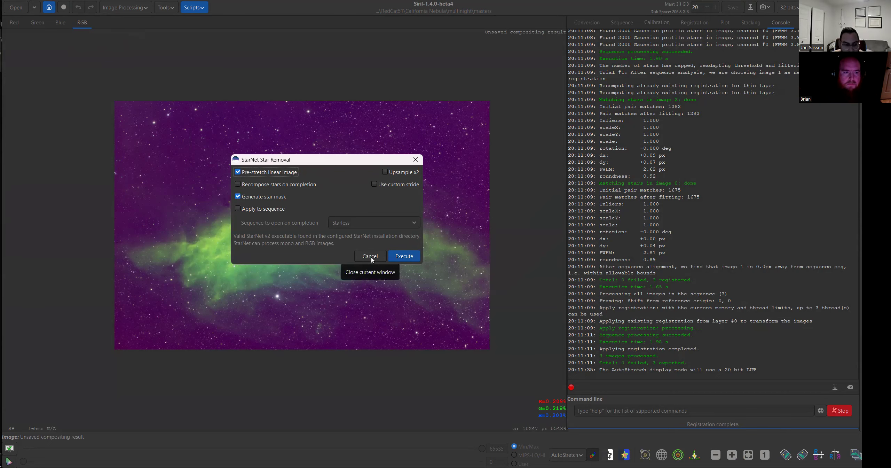
{"action": "key", "text": "Escape"}
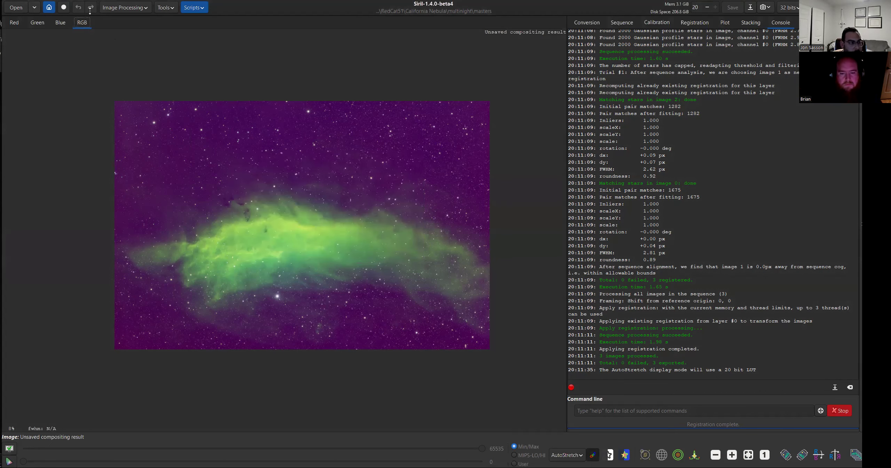
- Set the working directory to the tutorial folder inside masters
{"action": "left_click", "coordinate": [49, 7]}
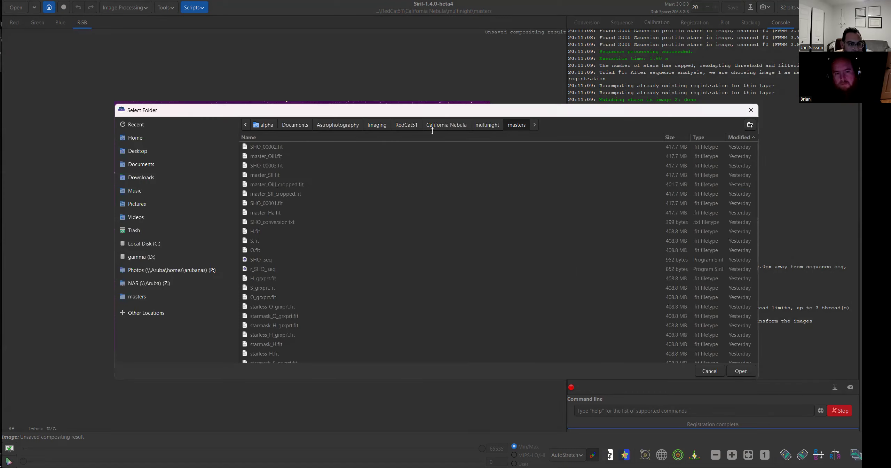
{"action": "scroll", "coordinate": [297, 353], "scroll_direction": "down", "scroll_amount": 5}
{"action": "double_click", "coordinate": [268, 349]}
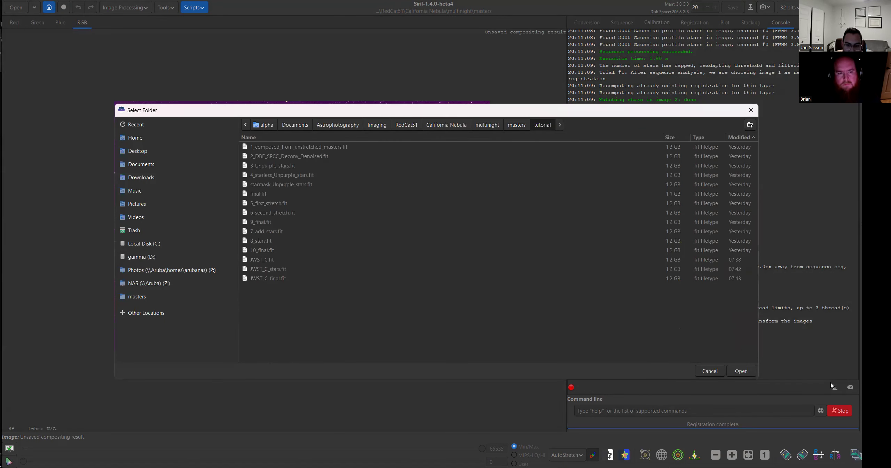
{"action": "left_click", "coordinate": [742, 370]}
- Preview the saved files 2_DBE_SPCC_Deconv_Denoised.fit, 4_starless_Unpurple_stars.fit and starmask_Unpurple_stars.fit in the tutorial folder without opening any
{"action": "left_click", "coordinate": [16, 7]}
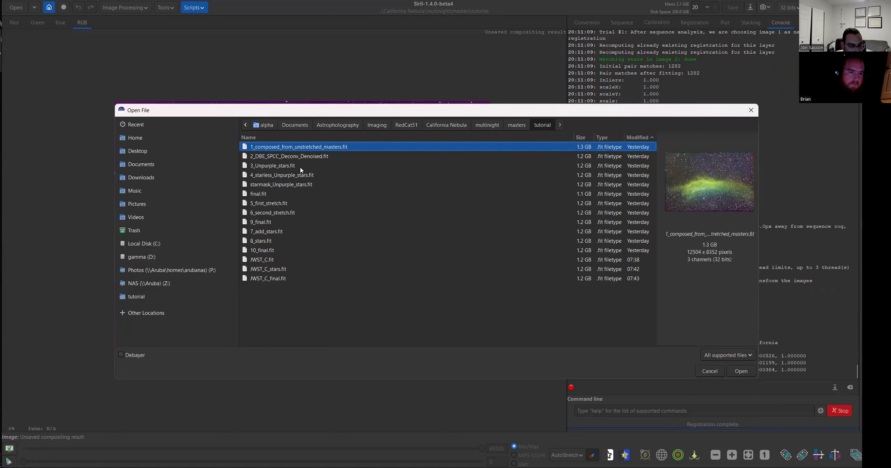
{"action": "left_click", "coordinate": [269, 155]}
{"action": "left_click", "coordinate": [318, 175]}
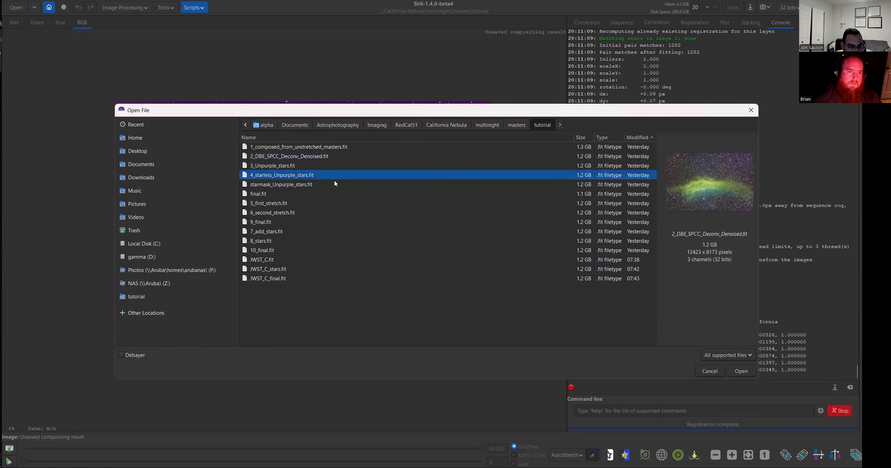
{"action": "left_click", "coordinate": [304, 185]}
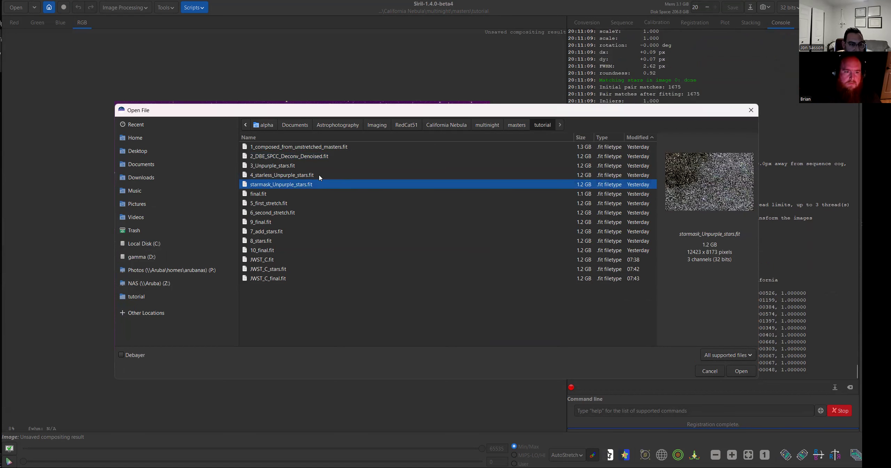
{"action": "left_click", "coordinate": [752, 111]}
- Examine the star colours and halos up close across the nebula's surroundings in the RGB composite
{"action": "scroll", "coordinate": [302, 142], "scroll_direction": "up", "scroll_amount": 1}
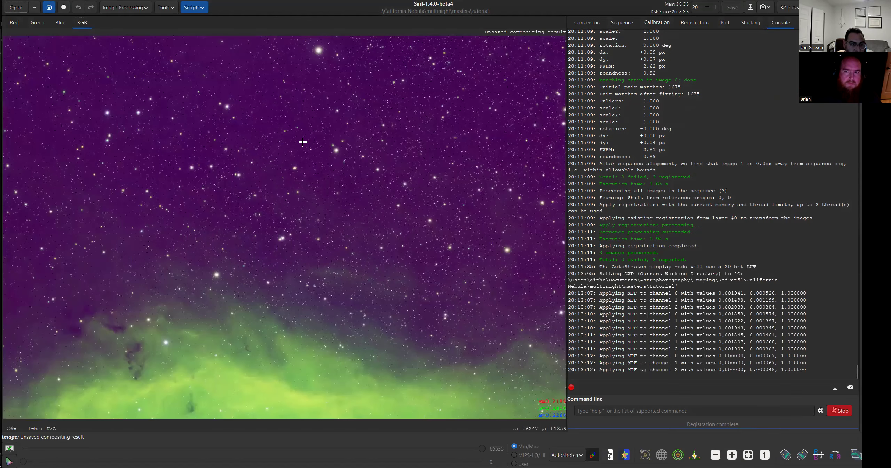
{"action": "scroll", "coordinate": [312, 159], "scroll_direction": "down", "scroll_amount": 1}
{"action": "scroll", "coordinate": [316, 148], "scroll_direction": "up", "scroll_amount": 2}
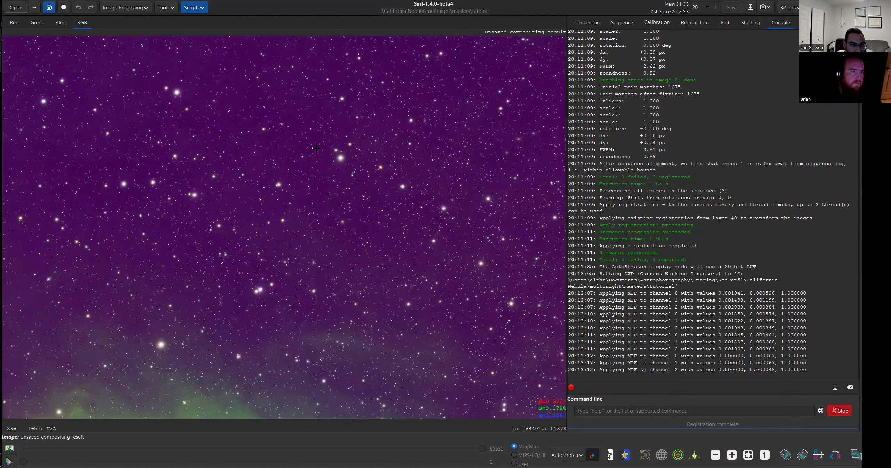
{"action": "scroll", "coordinate": [296, 122], "scroll_direction": "down", "scroll_amount": 2}
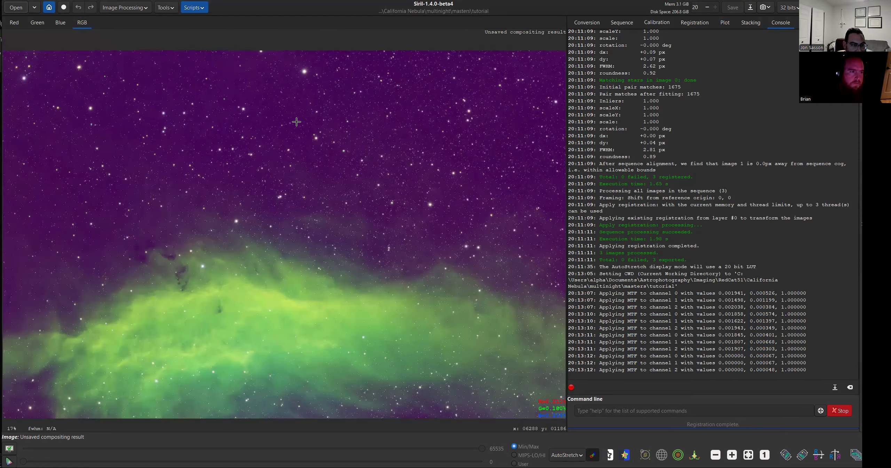
{"action": "scroll", "coordinate": [297, 122], "scroll_direction": "down", "scroll_amount": 2}
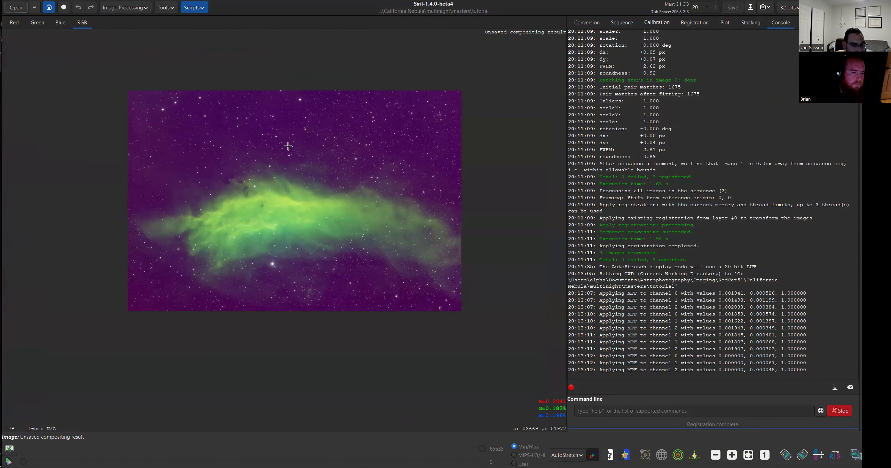
{"action": "scroll", "coordinate": [363, 125], "scroll_direction": "up", "scroll_amount": 1}
{"action": "scroll", "coordinate": [159, 95], "scroll_direction": "down", "scroll_amount": 1}
{"action": "scroll", "coordinate": [105, 100], "scroll_direction": "up", "scroll_amount": 3}
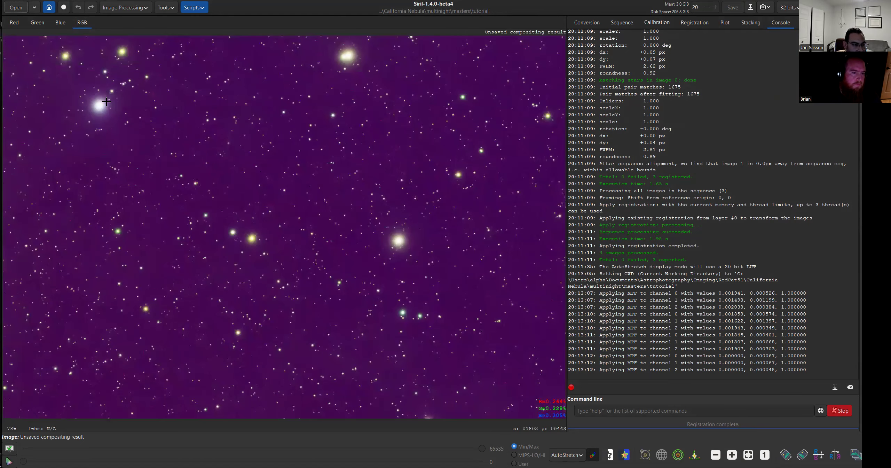
{"action": "scroll", "coordinate": [122, 83], "scroll_direction": "down", "scroll_amount": 1}
{"action": "scroll", "coordinate": [138, 81], "scroll_direction": "down", "scroll_amount": 1}
{"action": "scroll", "coordinate": [371, 102], "scroll_direction": "down", "scroll_amount": 1}
{"action": "scroll", "coordinate": [520, 271], "scroll_direction": "up", "scroll_amount": 2}
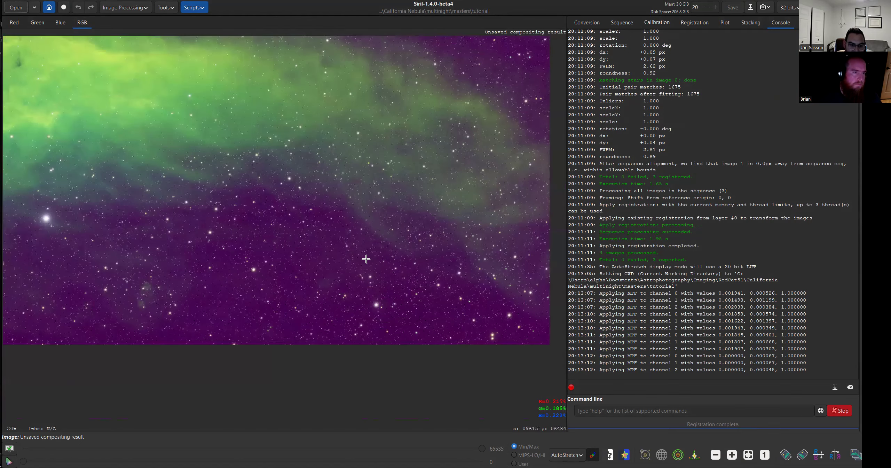
{"action": "scroll", "coordinate": [255, 265], "scroll_direction": "up", "scroll_amount": 2}
{"action": "scroll", "coordinate": [259, 234], "scroll_direction": "up", "scroll_amount": 1}
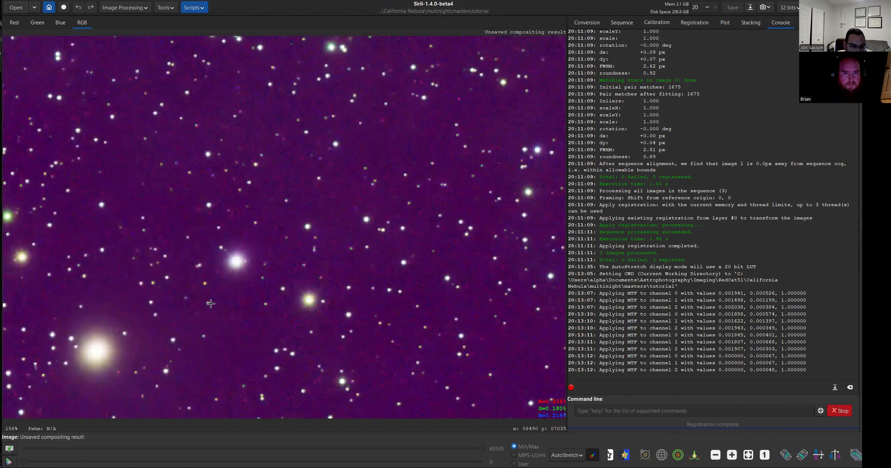
{"action": "scroll", "coordinate": [382, 251], "scroll_direction": "down", "scroll_amount": 3}
{"action": "scroll", "coordinate": [382, 251], "scroll_direction": "down", "scroll_amount": 2}
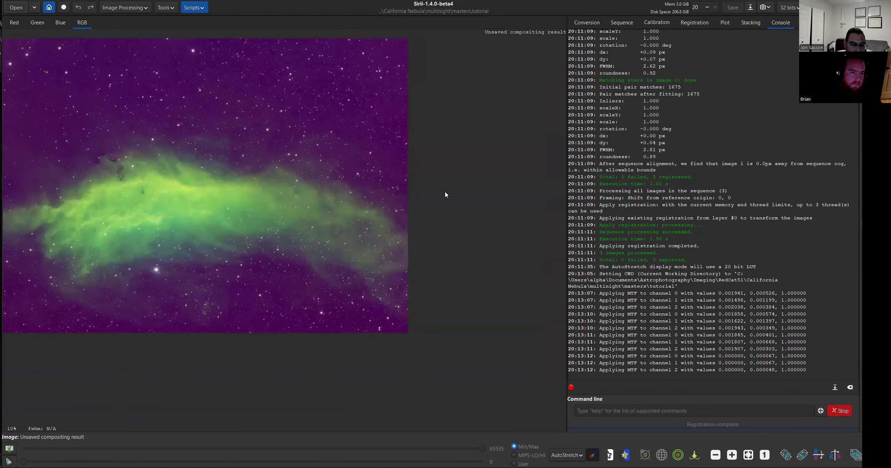
{"action": "scroll", "coordinate": [338, 159], "scroll_direction": "down", "scroll_amount": 1}
{"action": "scroll", "coordinate": [339, 159], "scroll_direction": "up", "scroll_amount": 2}
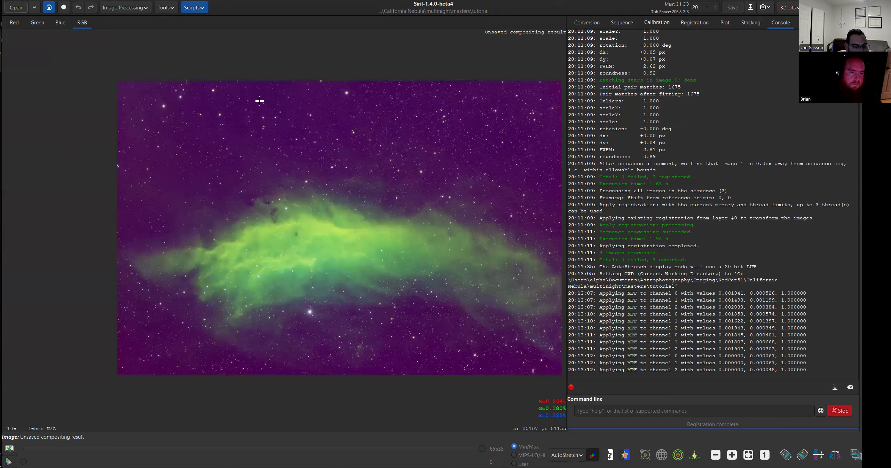
{"action": "left_click", "coordinate": [134, 11]}
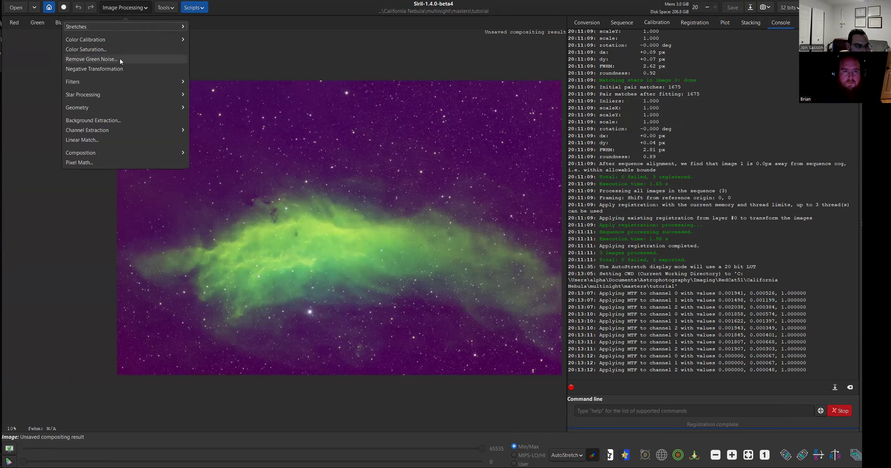
{"action": "left_click", "coordinate": [370, 166]}
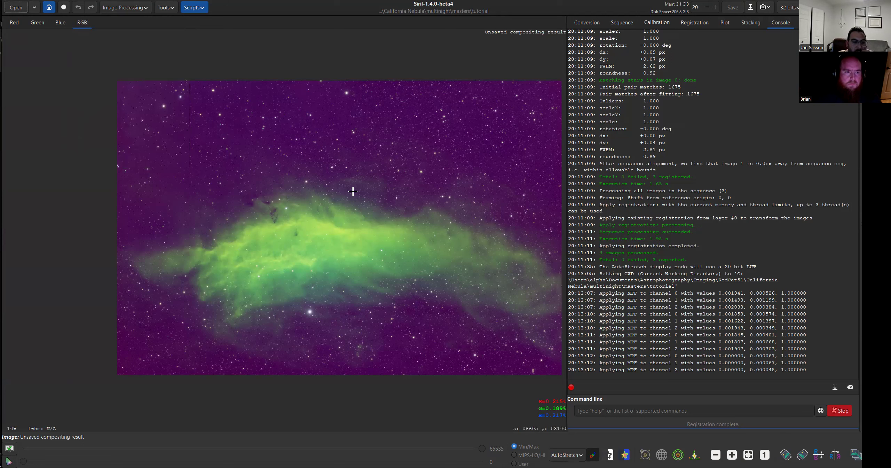
{"action": "left_click", "coordinate": [122, 8]}
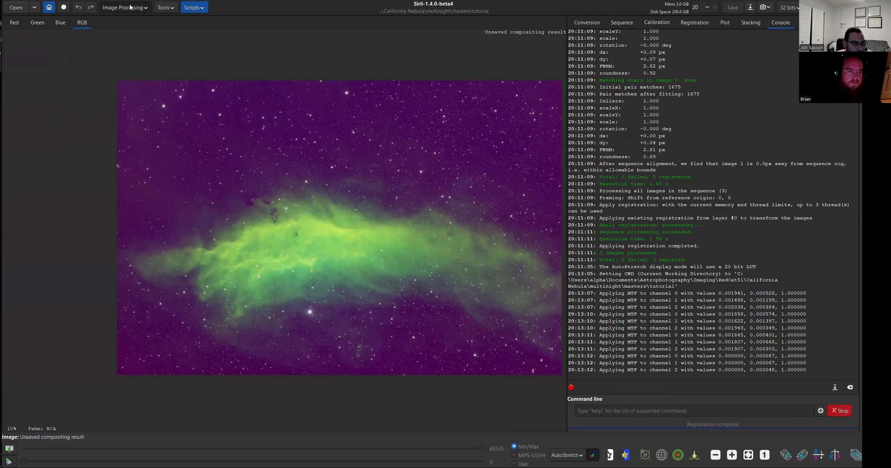
{"action": "left_click", "coordinate": [225, 69]}
{"action": "scroll", "coordinate": [125, 112], "scroll_direction": "down", "scroll_amount": 1}
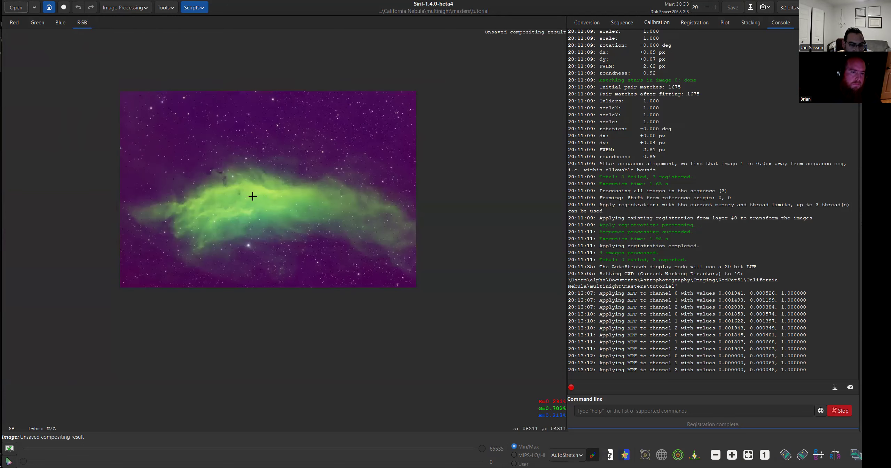
{"action": "scroll", "coordinate": [255, 198], "scroll_direction": "up", "scroll_amount": 1}
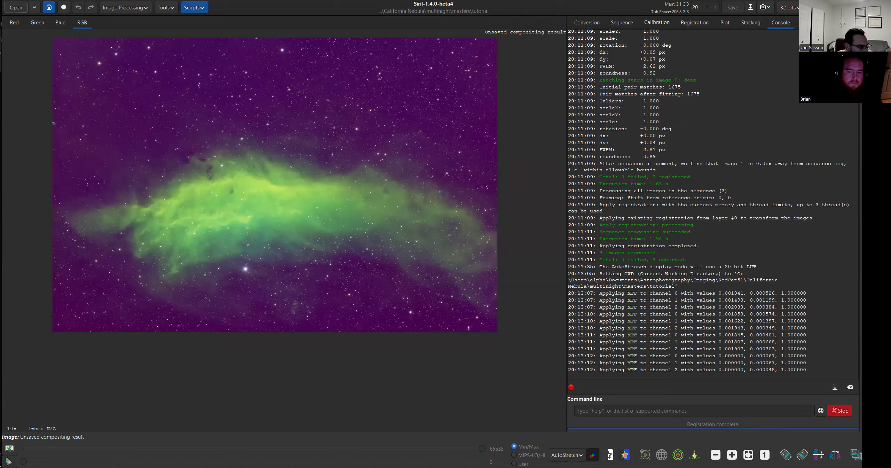
- Switch to the PowerPoint presentation and bring up the SCNR slide to review its average neutral formula
{"action": "key", "text": "alt+Tab"}
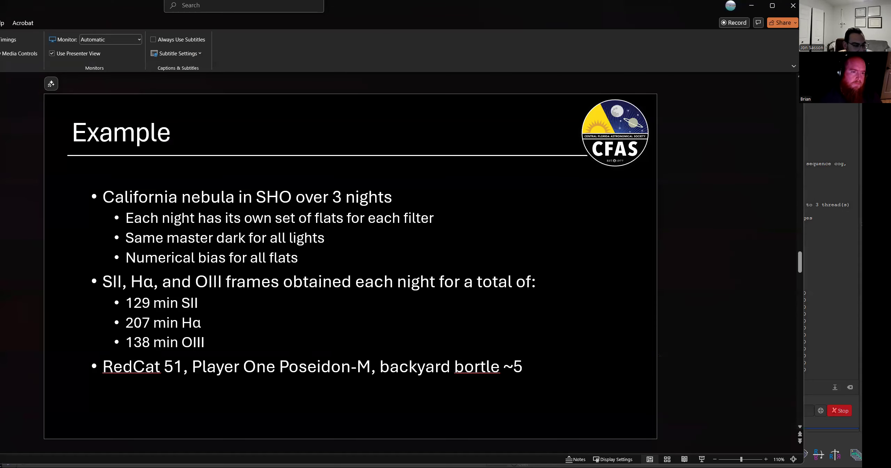
{"action": "key", "text": "Page_Down"}
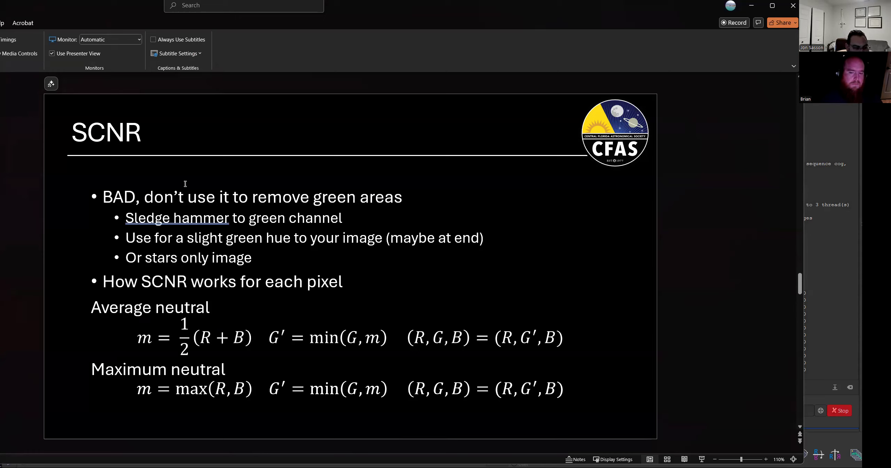
{"action": "left_click", "coordinate": [166, 307]}
{"action": "left_click_drag", "start_coordinate": [198, 339], "coordinate": [259, 326]}
{"action": "left_click", "coordinate": [254, 309]}
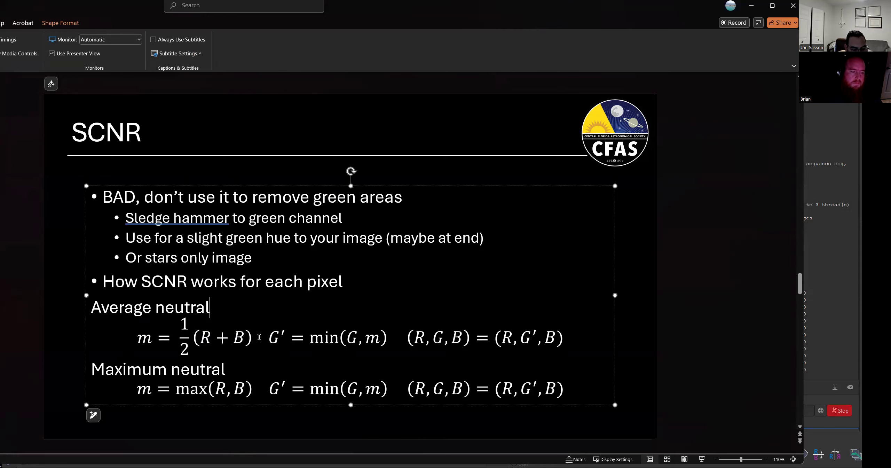
{"action": "left_click", "coordinate": [259, 338]}
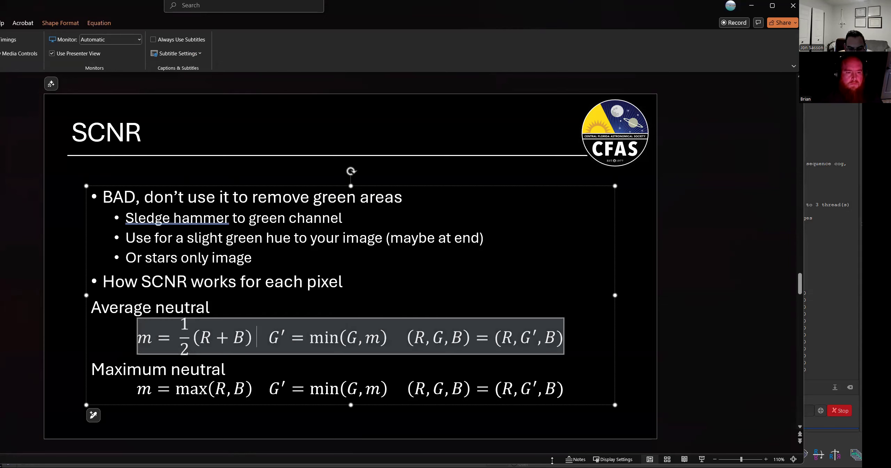
- Return to Siril, open Remove Green Noise and review the available protection methods, keeping Average Neutral
{"action": "key", "text": "alt+Tab"}
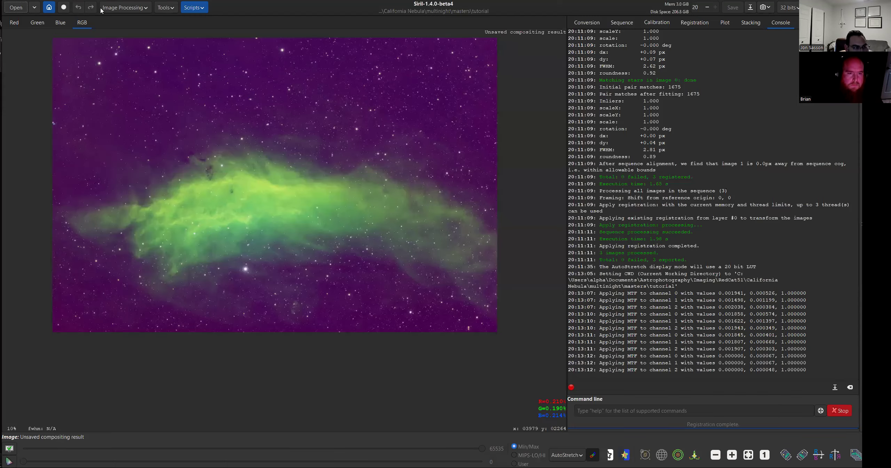
{"action": "left_click", "coordinate": [118, 7]}
{"action": "key", "text": "Return"}
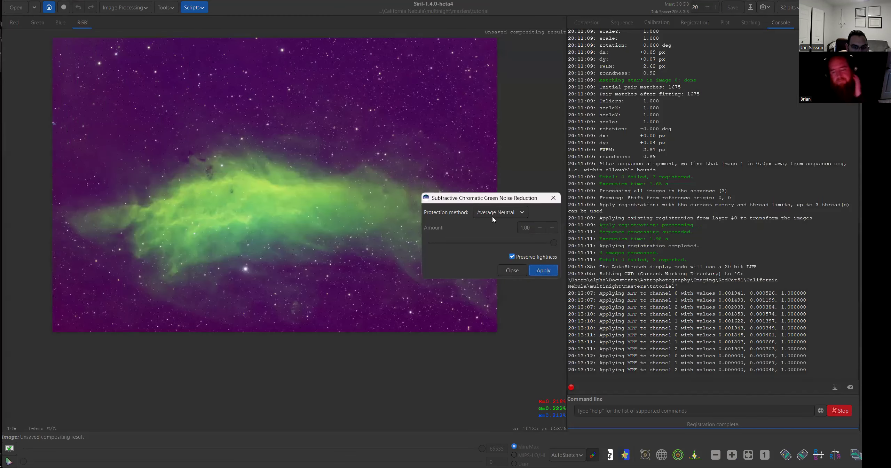
{"action": "left_click", "coordinate": [483, 215]}
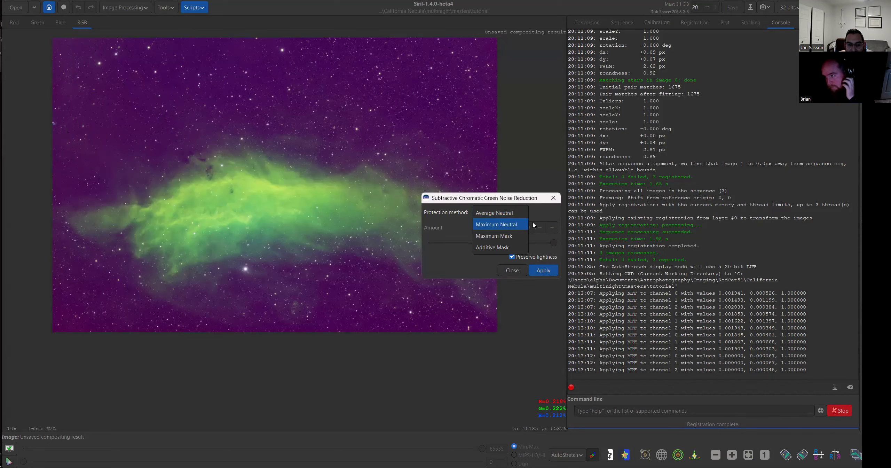
{"action": "left_click", "coordinate": [423, 268]}
- Switch to the SCNR slide in PowerPoint and examine the maximum neutral and average neutral formulas, including the G′ term
{"action": "key", "text": "alt+Tab"}
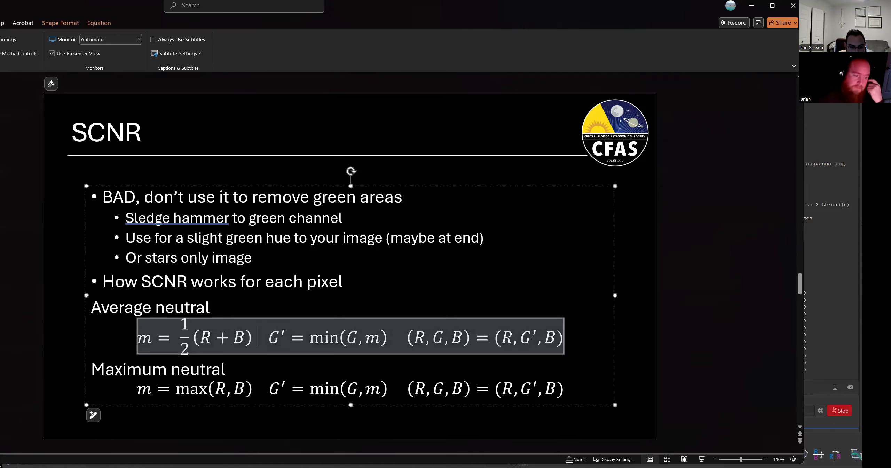
{"action": "left_click", "coordinate": [216, 338]}
{"action": "left_click", "coordinate": [264, 393]}
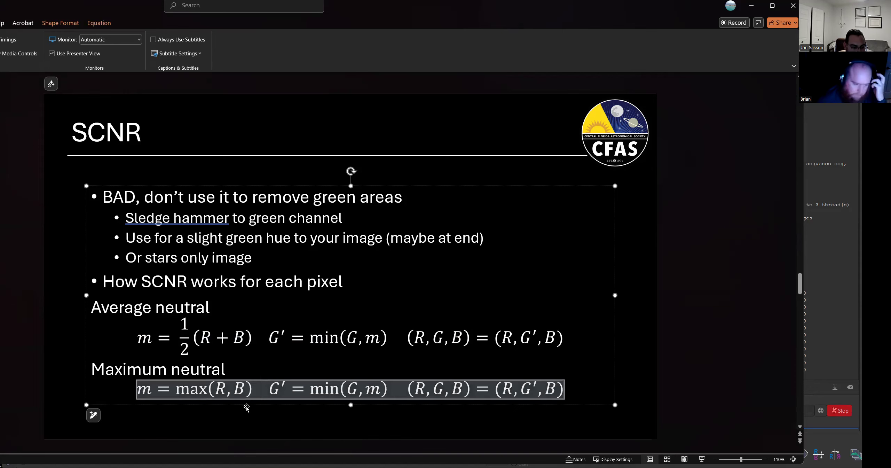
{"action": "left_click", "coordinate": [250, 403]}
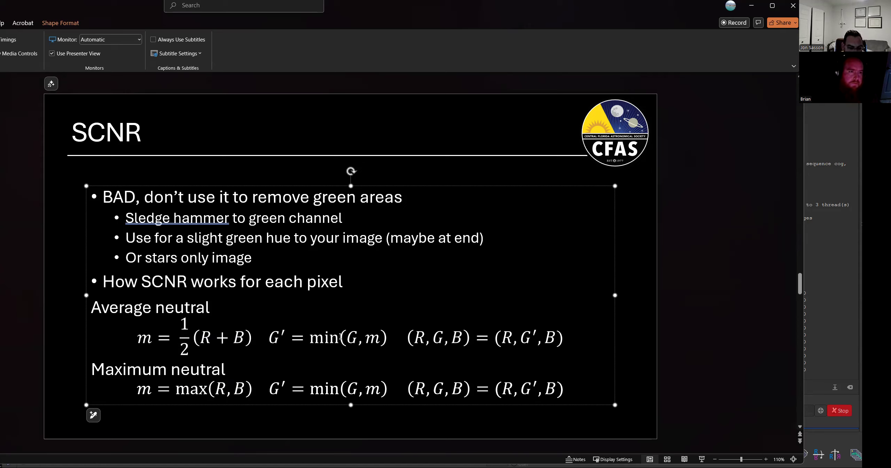
{"action": "left_click", "coordinate": [367, 338]}
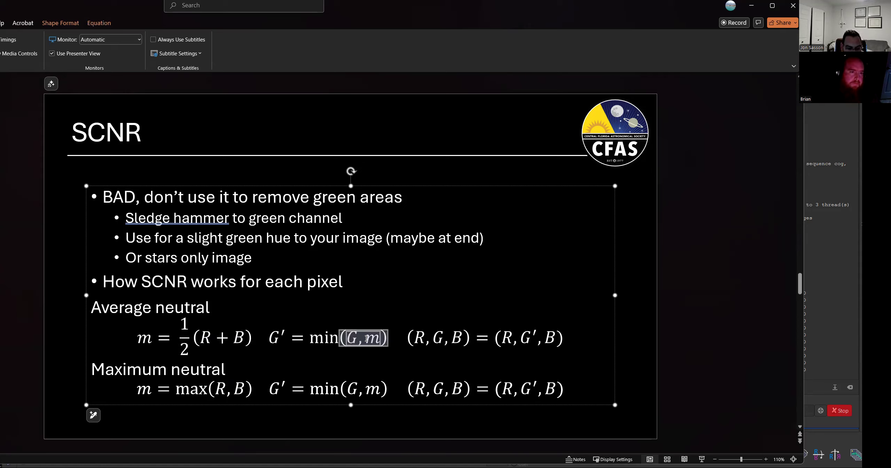
{"action": "left_click", "coordinate": [368, 309]}
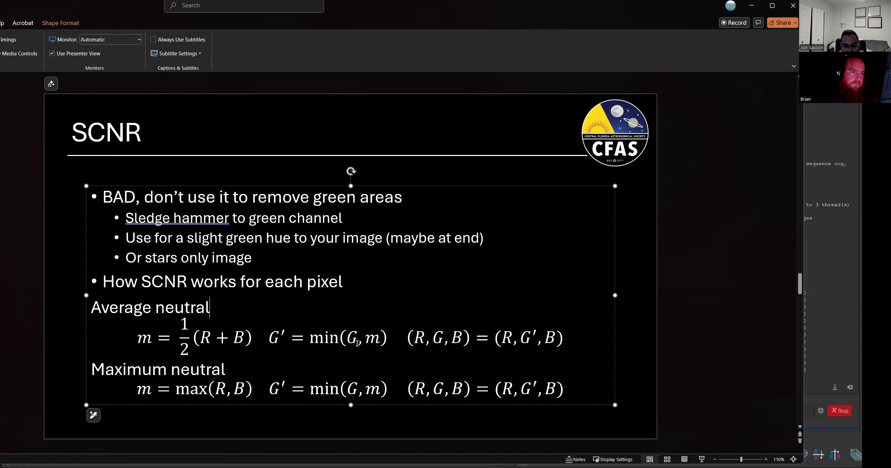
{"action": "left_click", "coordinate": [536, 336]}
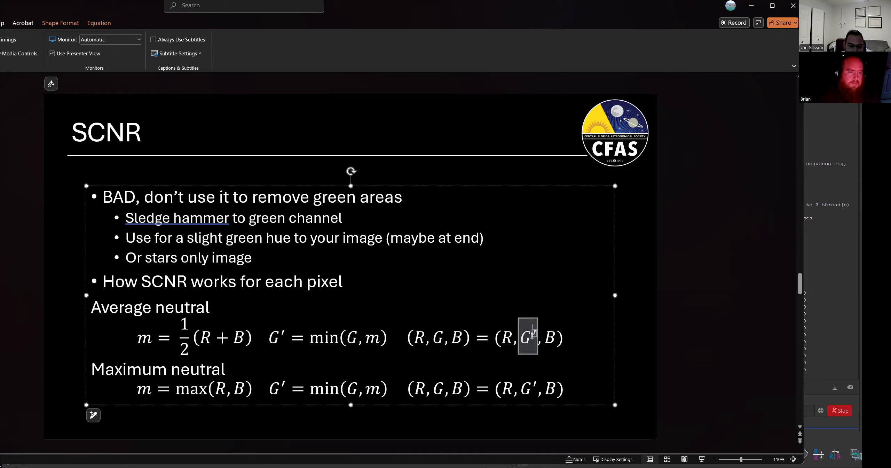
{"action": "left_click", "coordinate": [416, 308]}
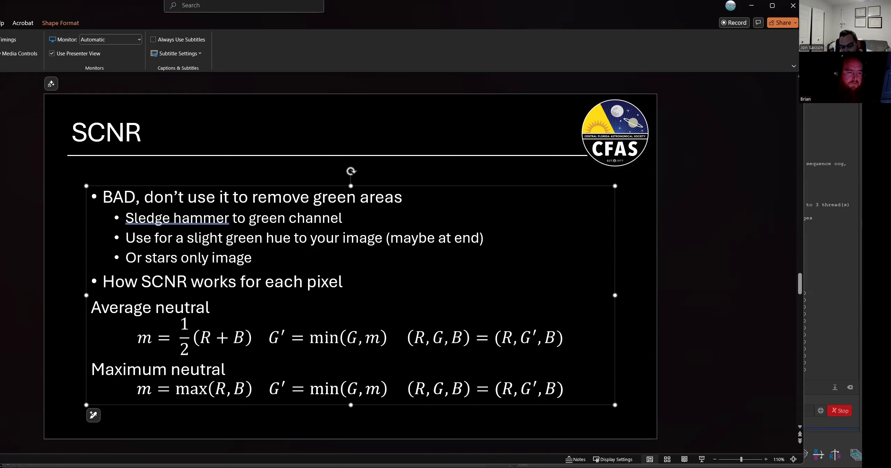
- Switch back to Siril, inspect the green nebula in the composite and close the green noise reduction dialog without applying it
{"action": "left_click", "coordinate": [558, 462]}
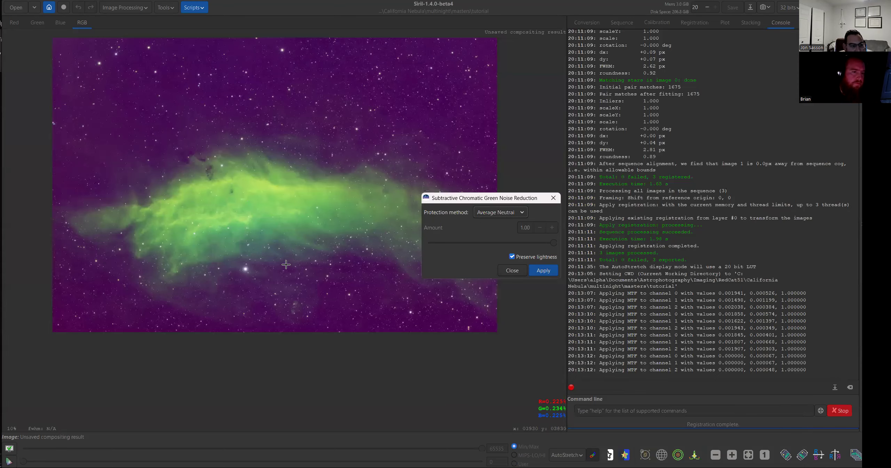
{"action": "scroll", "coordinate": [270, 197], "scroll_direction": "up", "scroll_amount": 2}
{"action": "scroll", "coordinate": [284, 180], "scroll_direction": "down", "scroll_amount": 1}
{"action": "scroll", "coordinate": [284, 179], "scroll_direction": "up", "scroll_amount": 1}
{"action": "scroll", "coordinate": [273, 267], "scroll_direction": "down", "scroll_amount": 2}
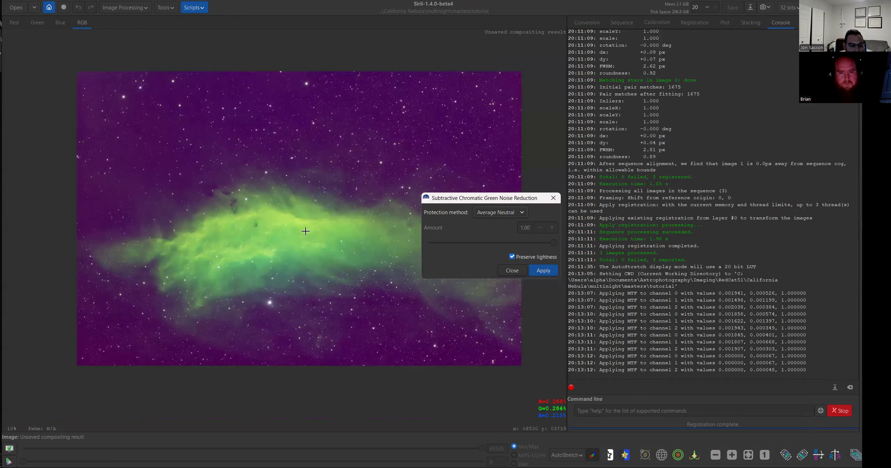
{"action": "left_click", "coordinate": [508, 271]}
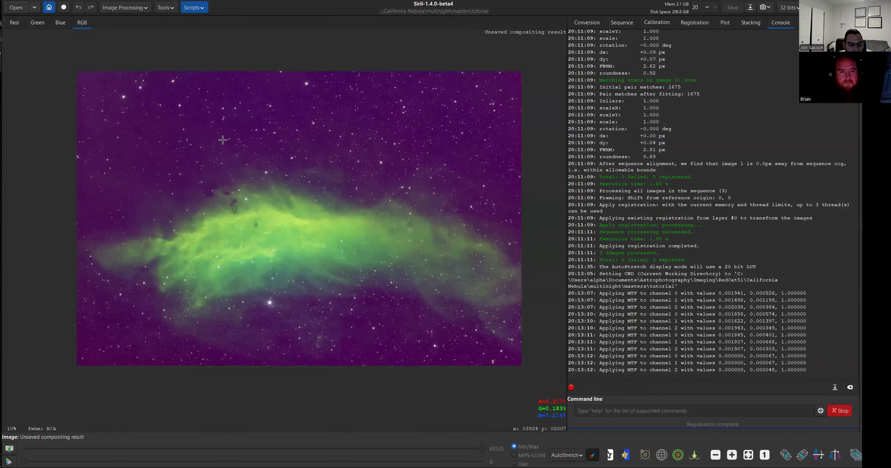
- Apply a negative transformation to the composite and inspect the inverted background and stars
{"action": "left_click", "coordinate": [110, 8]}
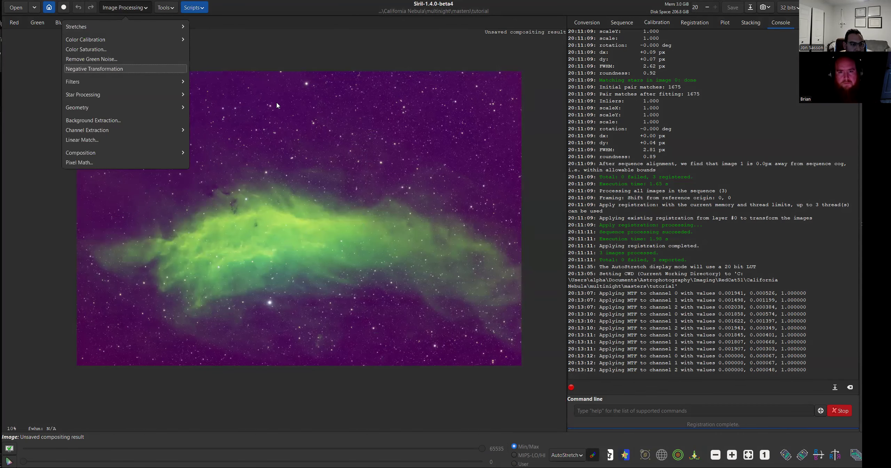
{"action": "left_click", "coordinate": [114, 70]}
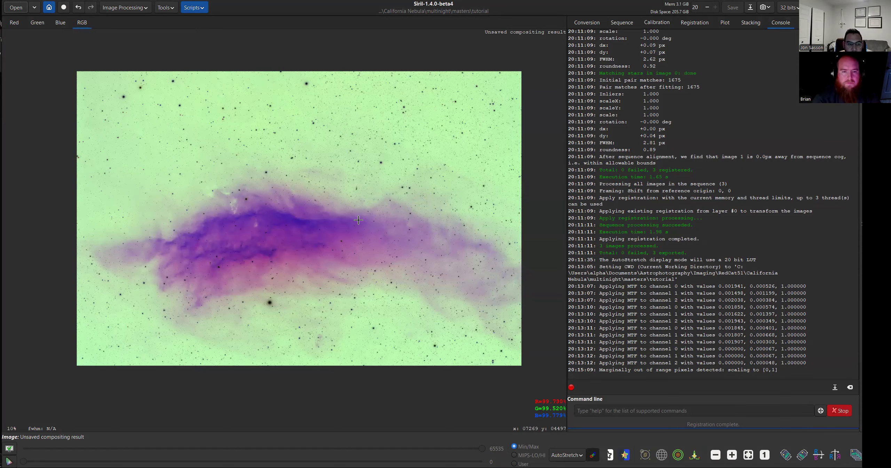
{"action": "scroll", "coordinate": [428, 103], "scroll_direction": "up", "scroll_amount": 2}
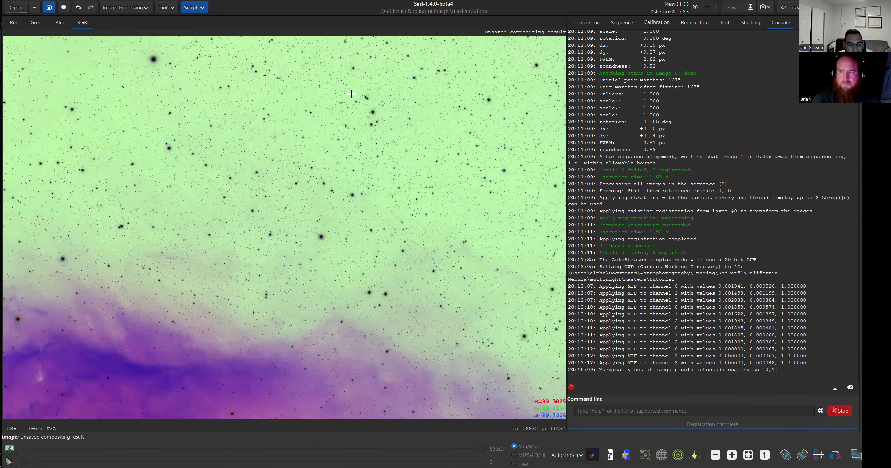
{"action": "scroll", "coordinate": [357, 157], "scroll_direction": "down", "scroll_amount": 2}
{"action": "scroll", "coordinate": [357, 156], "scroll_direction": "up", "scroll_amount": 1}
{"action": "scroll", "coordinate": [352, 145], "scroll_direction": "down", "scroll_amount": 1}
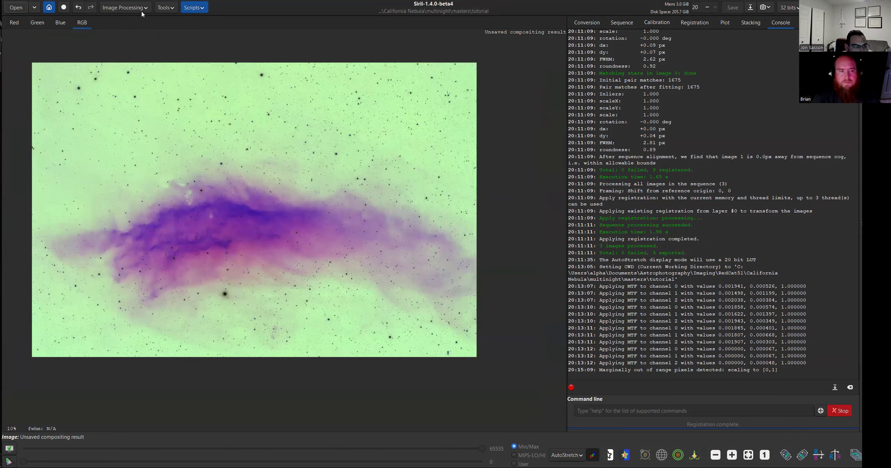
- Remove green noise from the inverted image with Average Neutral protection and Preserve lightness enabled, then close the dialog
{"action": "left_click", "coordinate": [117, 11]}
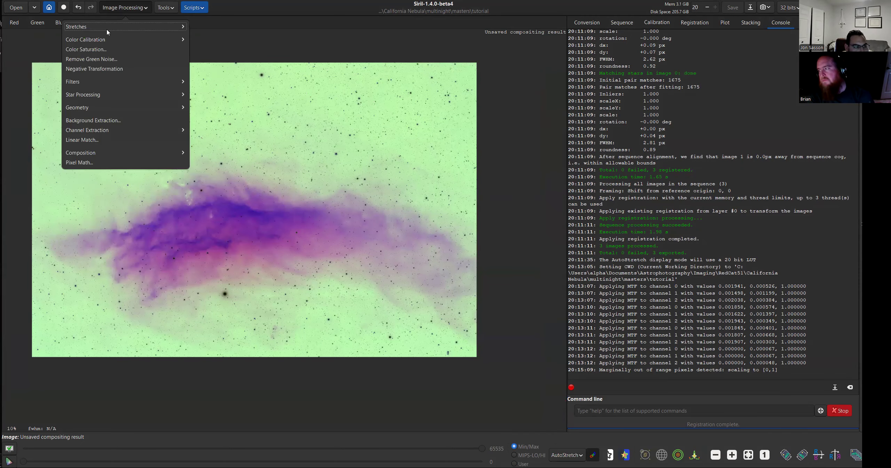
{"action": "left_click", "coordinate": [132, 59]}
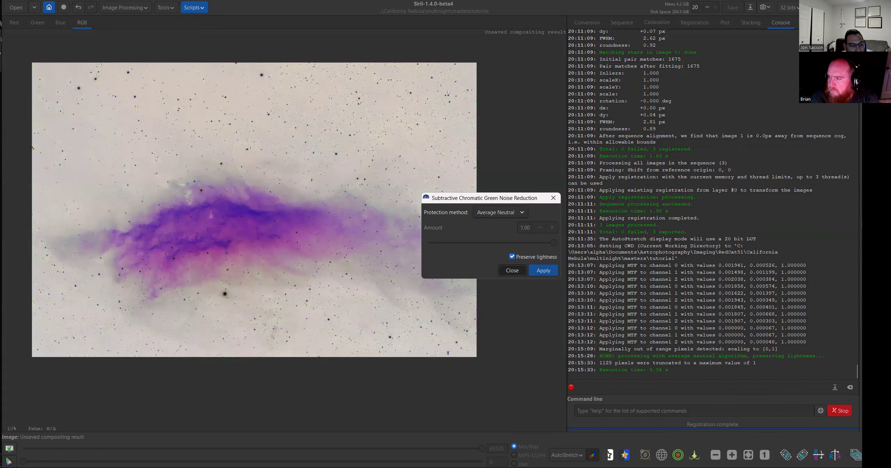
{"action": "left_click", "coordinate": [512, 270]}
- Invert the image back with another negative transformation and inspect the star colours and background around the nebula
{"action": "left_click", "coordinate": [124, 8]}
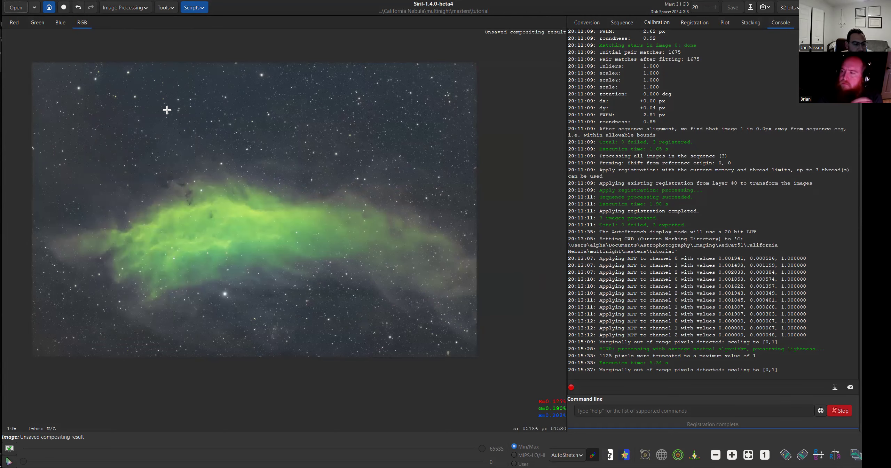
{"action": "scroll", "coordinate": [190, 84], "scroll_direction": "up", "scroll_amount": 1}
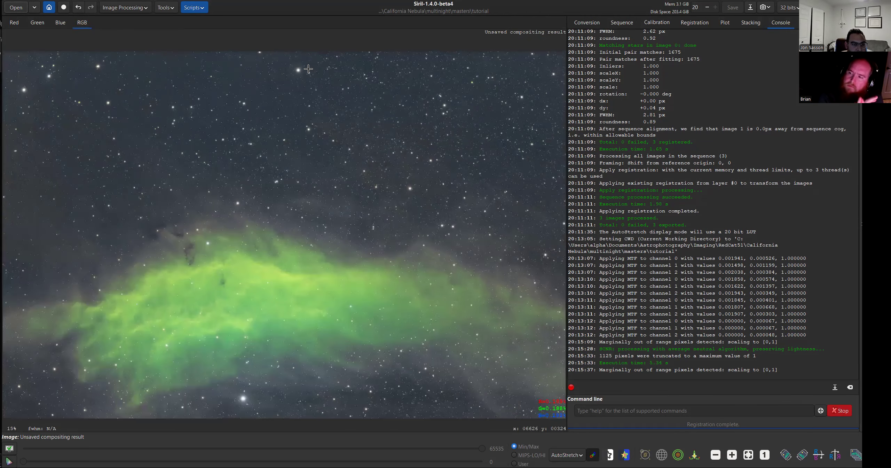
{"action": "scroll", "coordinate": [309, 69], "scroll_direction": "up", "scroll_amount": 3}
{"action": "scroll", "coordinate": [254, 57], "scroll_direction": "down", "scroll_amount": 3}
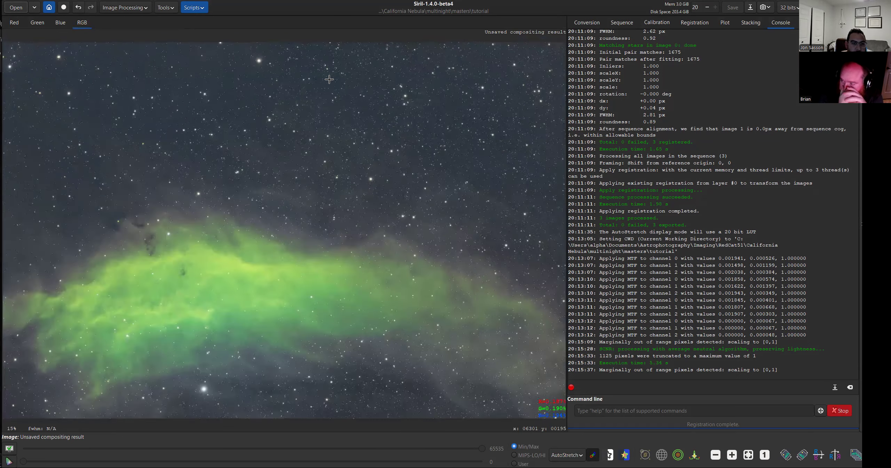
{"action": "scroll", "coordinate": [329, 79], "scroll_direction": "down", "scroll_amount": 1}
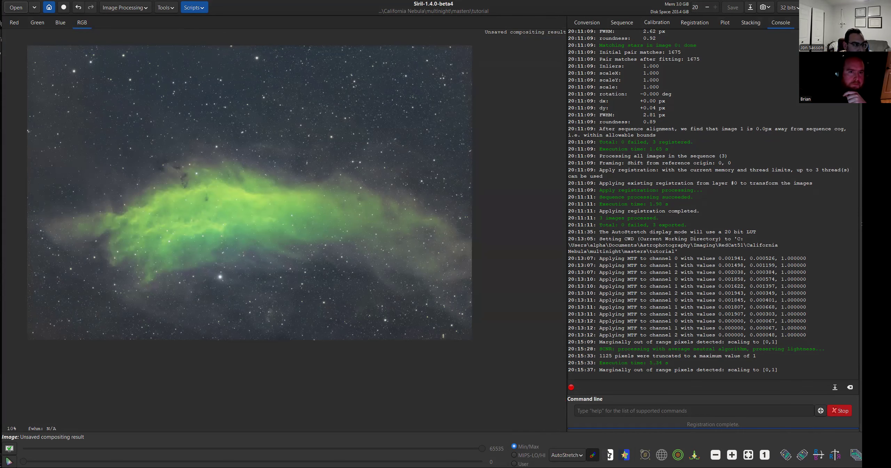
- Preview the first tutorial files and open the starless image 4_starless_Unpurple_stars.fit
{"action": "left_click", "coordinate": [18, 5]}
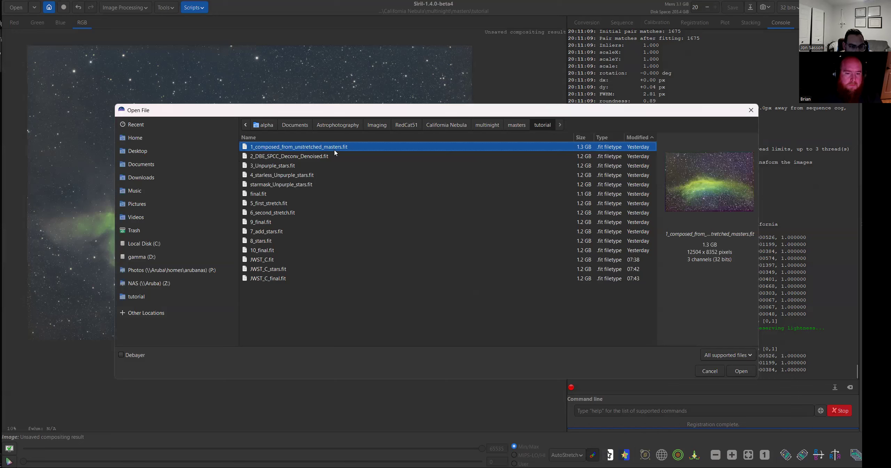
{"action": "left_click", "coordinate": [312, 157]}
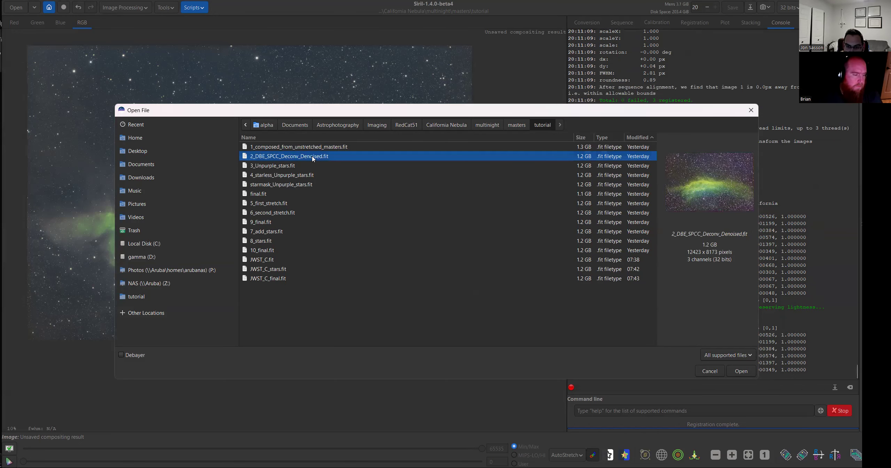
{"action": "left_click", "coordinate": [289, 165]}
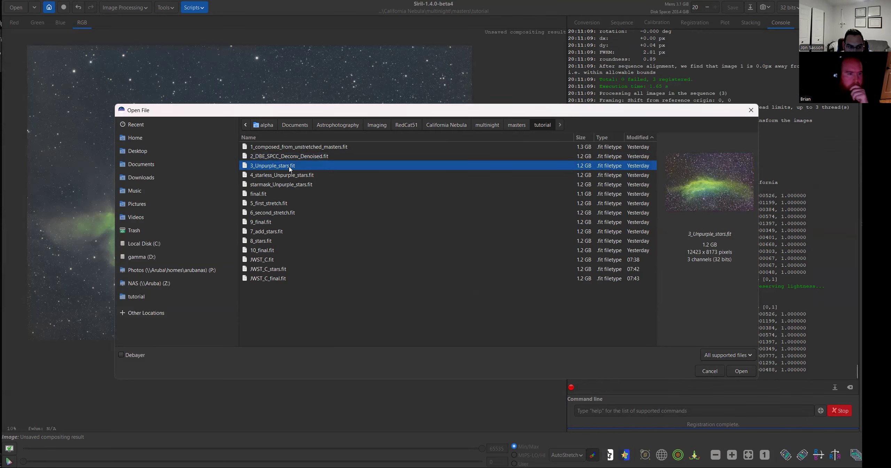
{"action": "left_click", "coordinate": [290, 172]}
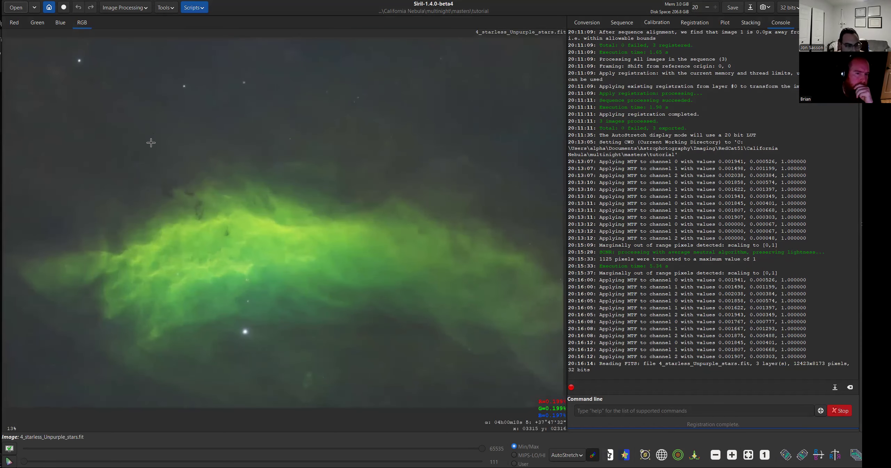
- Examine the background, leftover bright stars and nebula structure of the starless image
{"action": "scroll", "coordinate": [153, 137], "scroll_direction": "down", "scroll_amount": 1}
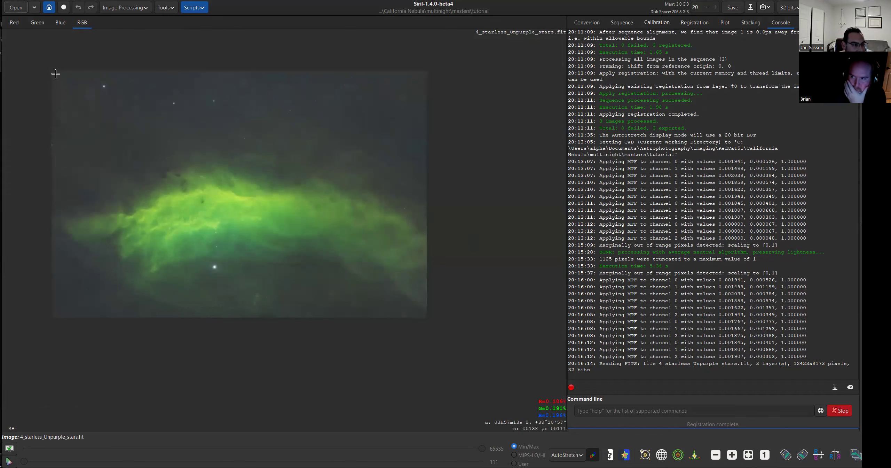
{"action": "scroll", "coordinate": [67, 78], "scroll_direction": "up", "scroll_amount": 1}
{"action": "scroll", "coordinate": [70, 71], "scroll_direction": "down", "scroll_amount": 1}
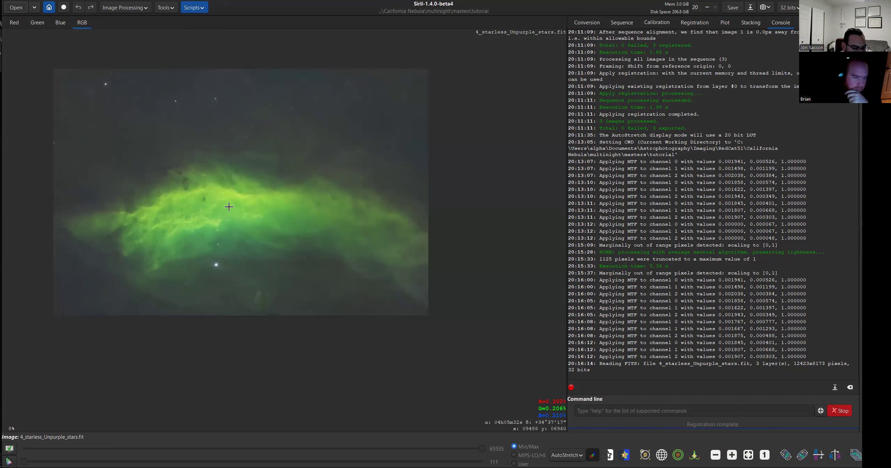
{"action": "scroll", "coordinate": [216, 209], "scroll_direction": "up", "scroll_amount": 2}
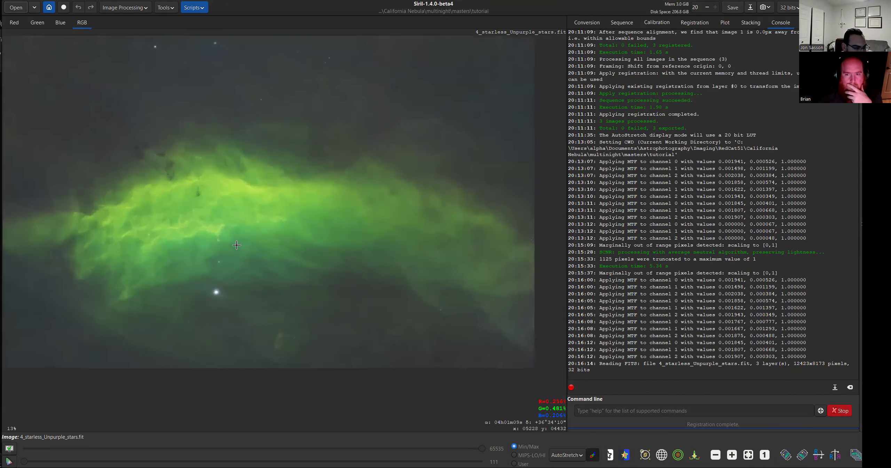
{"action": "scroll", "coordinate": [277, 271], "scroll_direction": "down", "scroll_amount": 2}
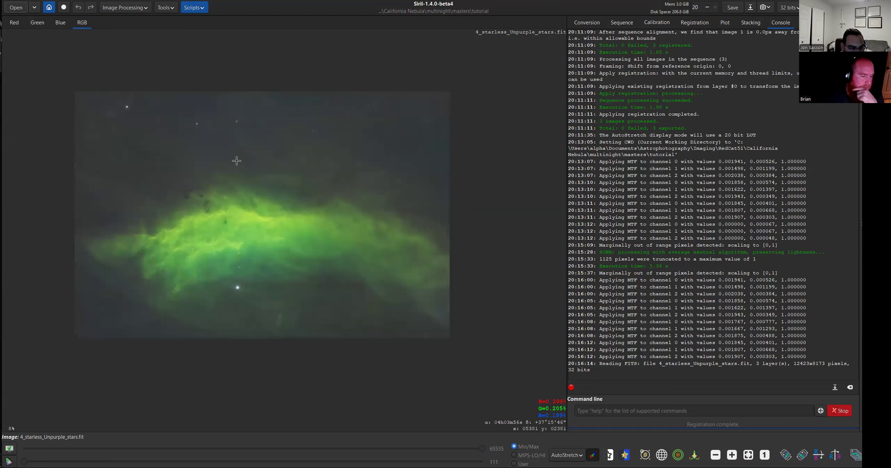
{"action": "scroll", "coordinate": [239, 280], "scroll_direction": "up", "scroll_amount": 3}
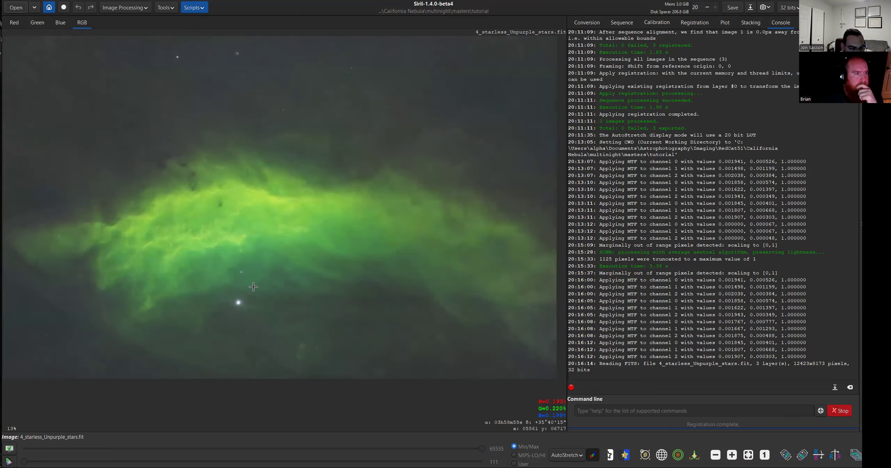
{"action": "scroll", "coordinate": [246, 311], "scroll_direction": "down", "scroll_amount": 3}
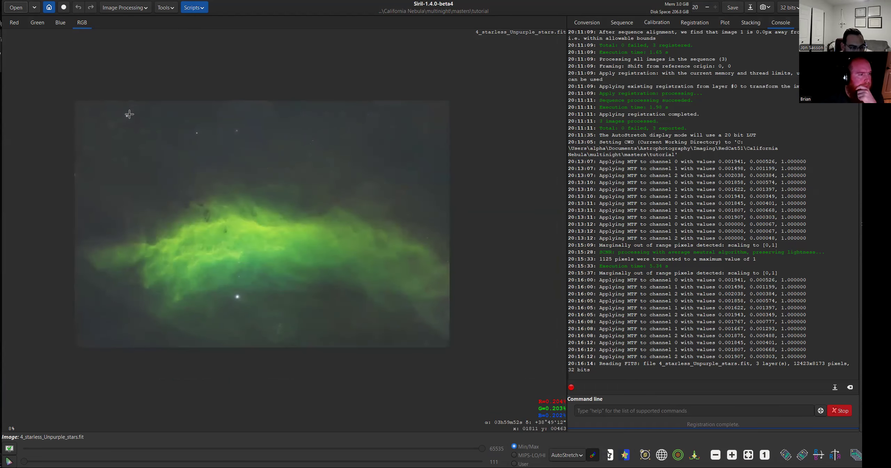
{"action": "scroll", "coordinate": [123, 110], "scroll_direction": "up", "scroll_amount": 3}
{"action": "scroll", "coordinate": [113, 102], "scroll_direction": "down", "scroll_amount": 3}
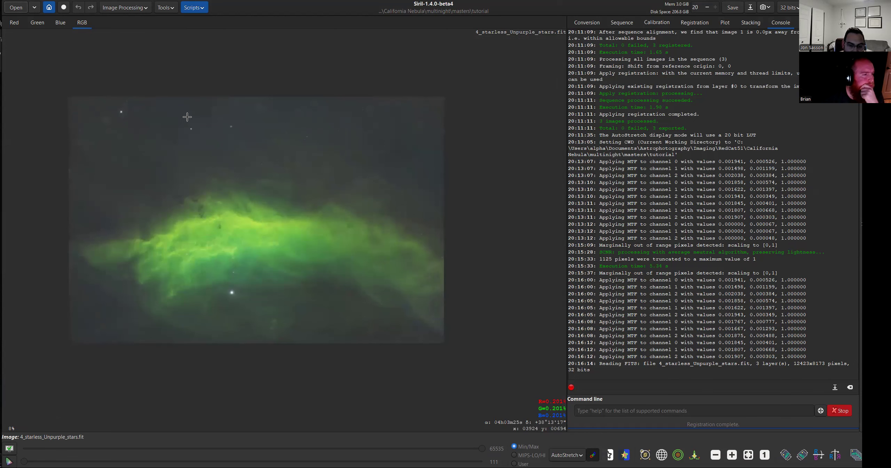
{"action": "scroll", "coordinate": [208, 121], "scroll_direction": "up", "scroll_amount": 3}
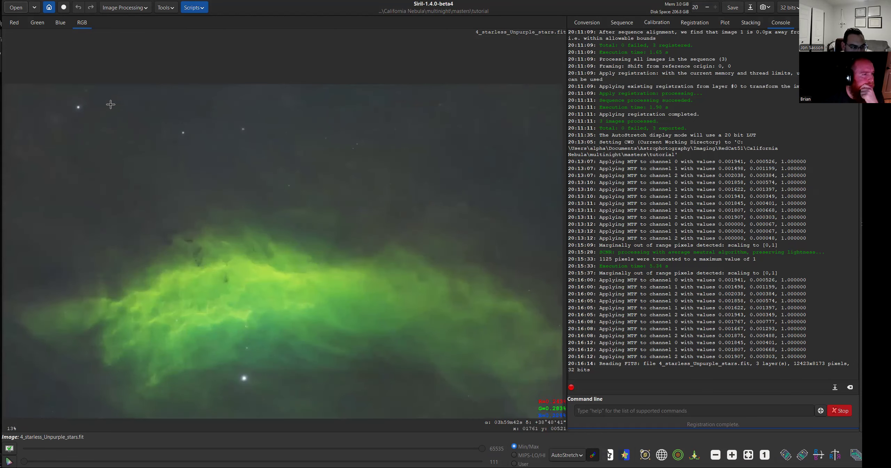
{"action": "scroll", "coordinate": [200, 110], "scroll_direction": "down", "scroll_amount": 1}
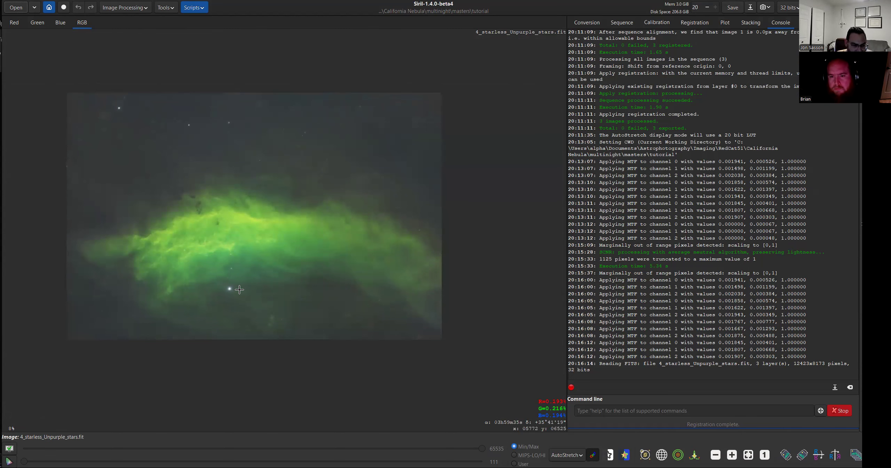
{"action": "left_click", "coordinate": [20, 7]}
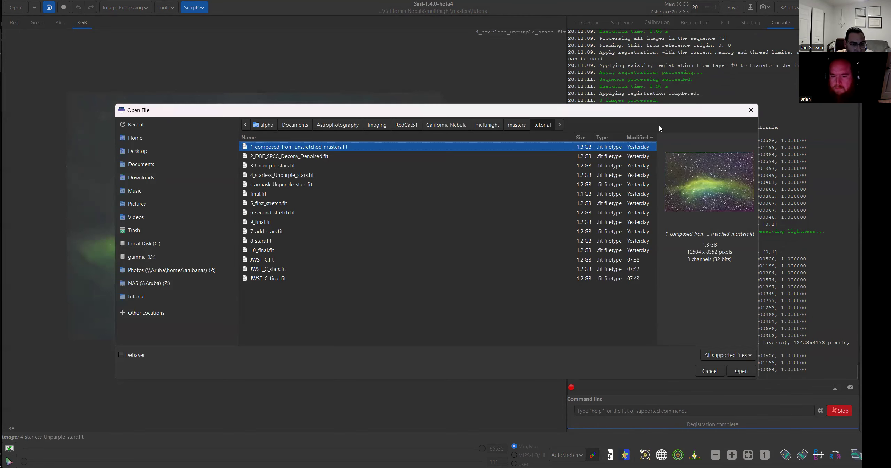
{"action": "left_click", "coordinate": [751, 110]}
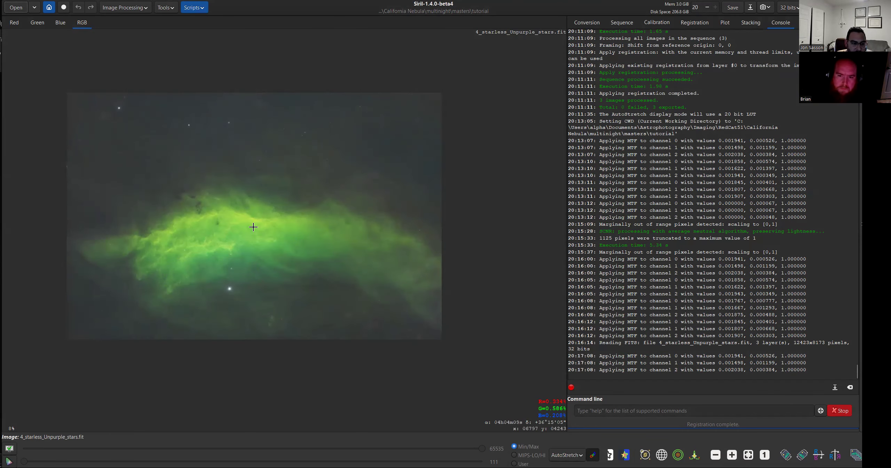
{"action": "scroll", "coordinate": [441, 284], "scroll_direction": "down", "scroll_amount": 1}
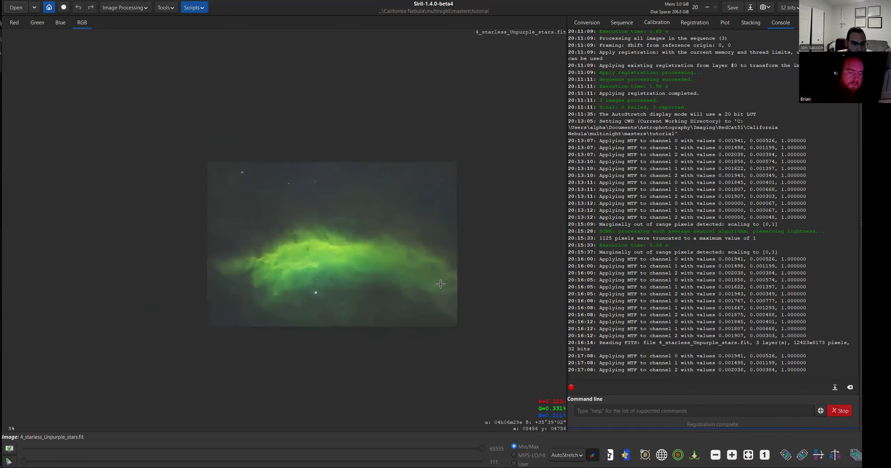
{"action": "scroll", "coordinate": [441, 284], "scroll_direction": "up", "scroll_amount": 1}
- Set the display mode to Linear and start the Generalised Hyperbolic Stretch, moving its dialog clear of the image
{"action": "left_click", "coordinate": [567, 455]}
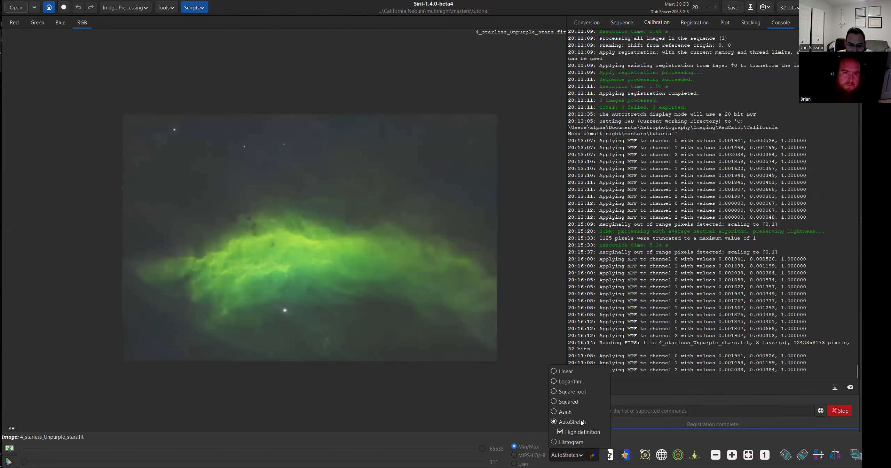
{"action": "left_click", "coordinate": [566, 371]}
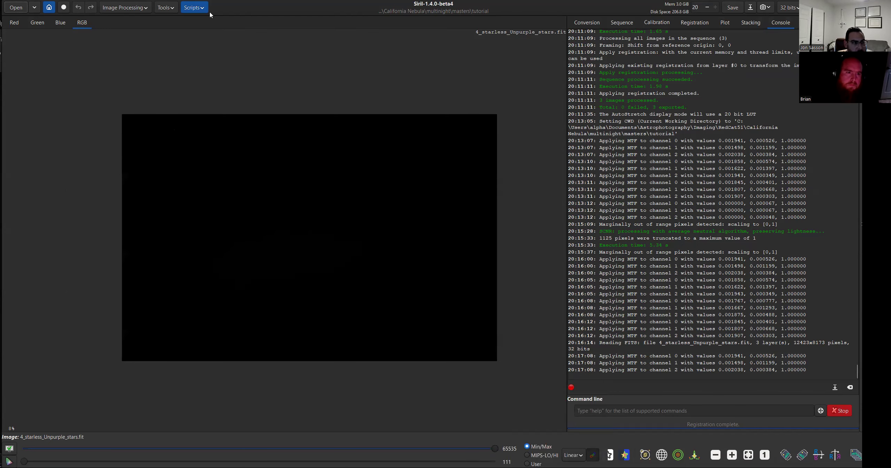
{"action": "left_click", "coordinate": [122, 9]}
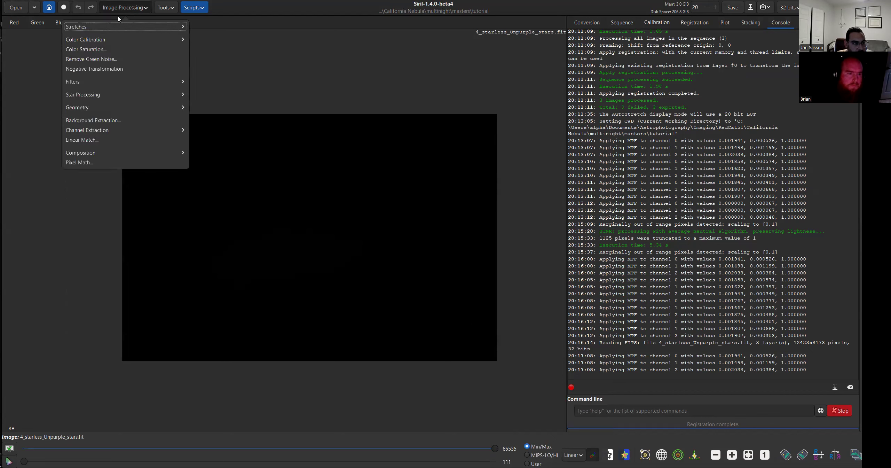
{"action": "left_click", "coordinate": [97, 27]}
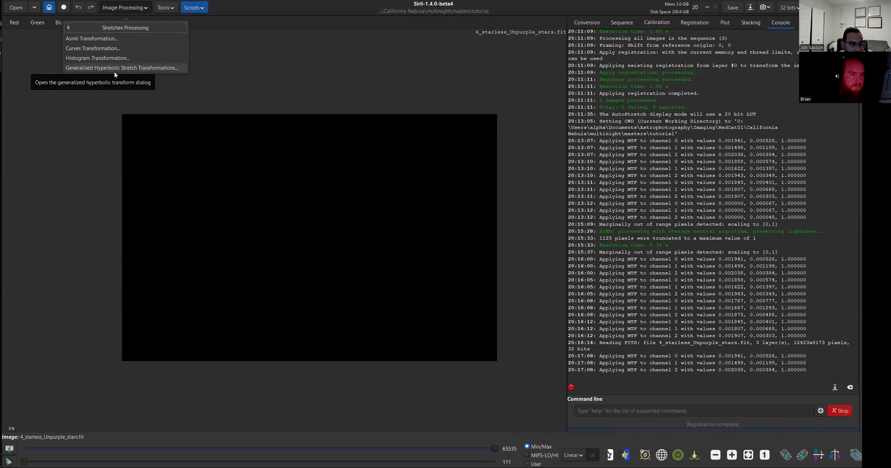
{"action": "left_click", "coordinate": [162, 69]}
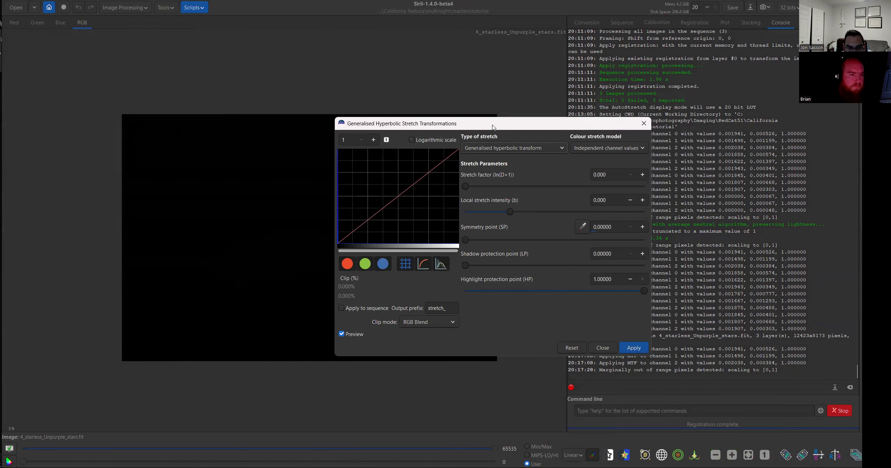
{"action": "left_click_drag", "start_coordinate": [493, 127], "coordinate": [666, 126]}
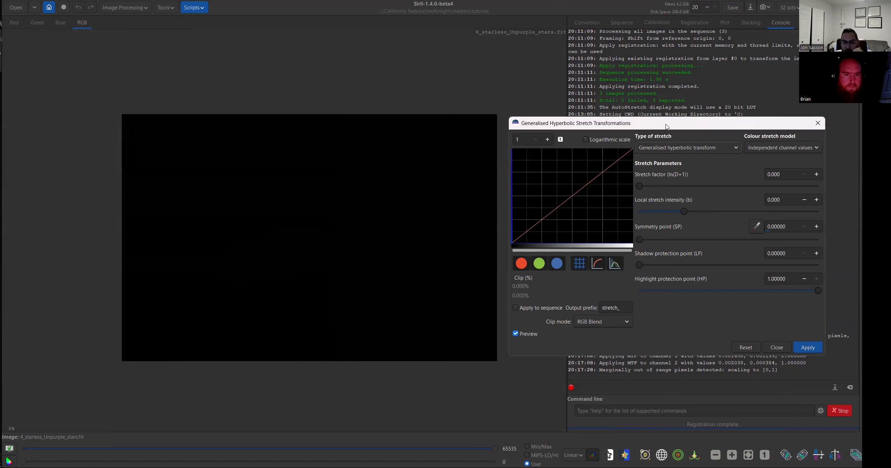
{"action": "scroll", "coordinate": [467, 136], "scroll_direction": "up", "scroll_amount": 1}
{"action": "scroll", "coordinate": [425, 133], "scroll_direction": "down", "scroll_amount": 1}
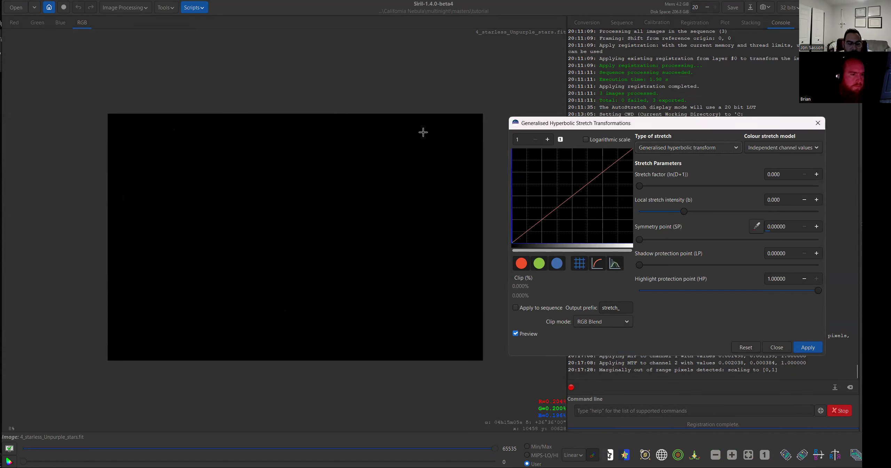
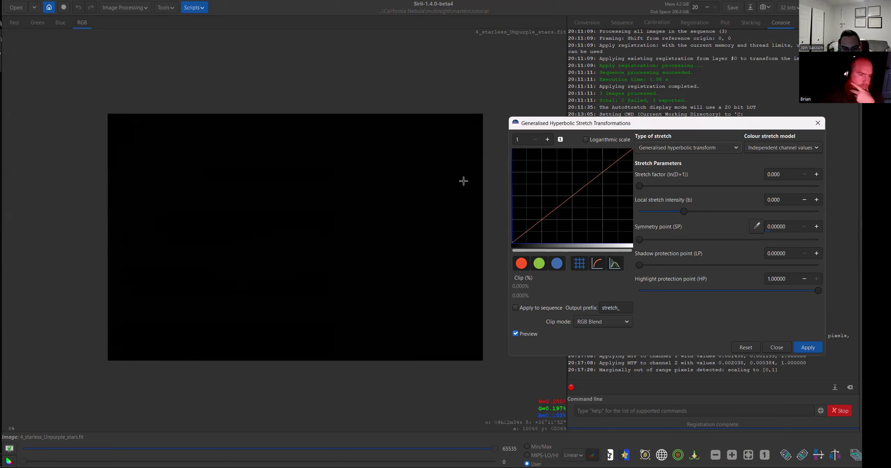
- With the AutoStretch display, sample the symmetry point (0.00197) from a background area about 910 × 692 px above the nebula, and restore the Linear display
{"action": "left_click", "coordinate": [581, 456]}
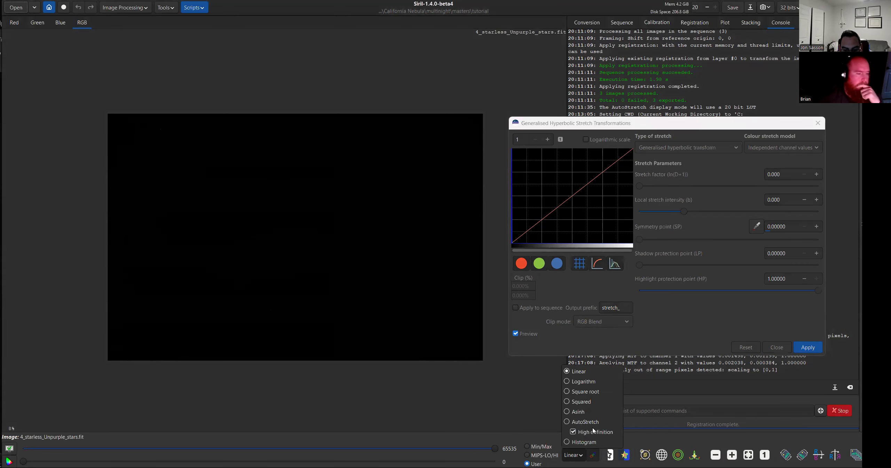
{"action": "left_click", "coordinate": [588, 422]}
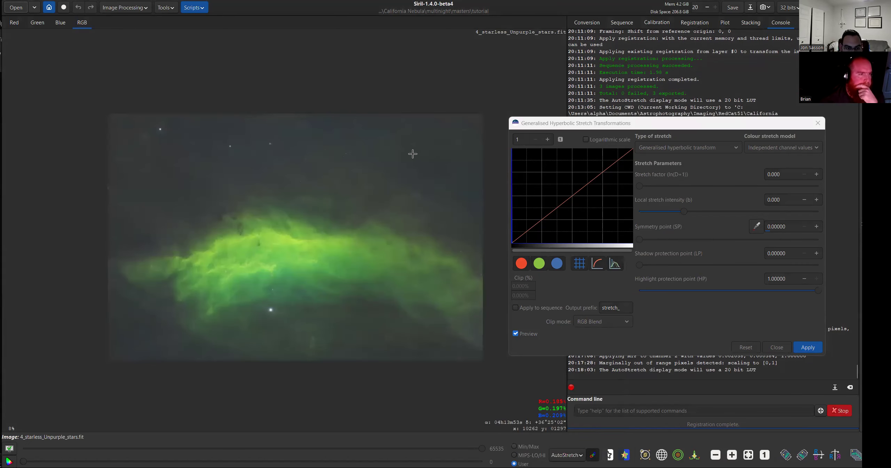
{"action": "left_click_drag", "start_coordinate": [406, 154], "coordinate": [433, 174]}
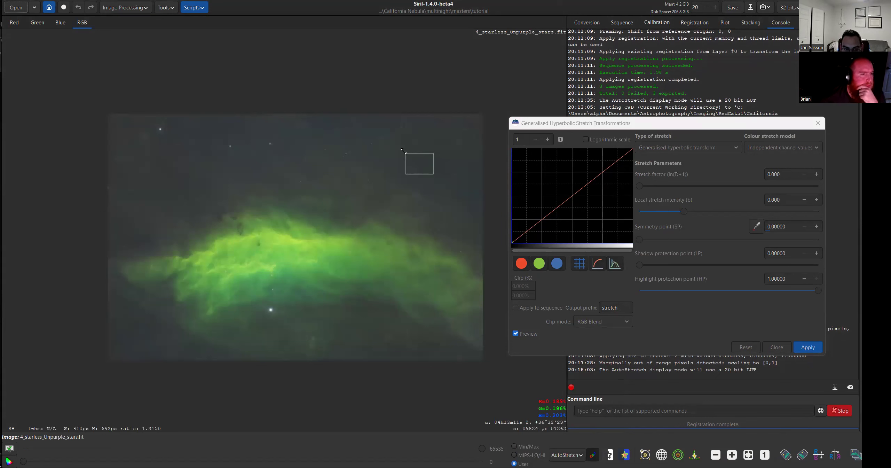
{"action": "left_click", "coordinate": [758, 229]}
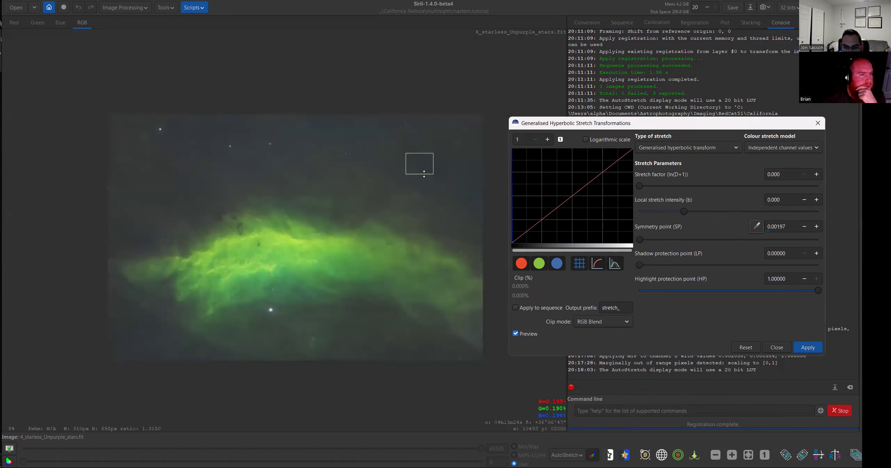
{"action": "left_click", "coordinate": [568, 456]}
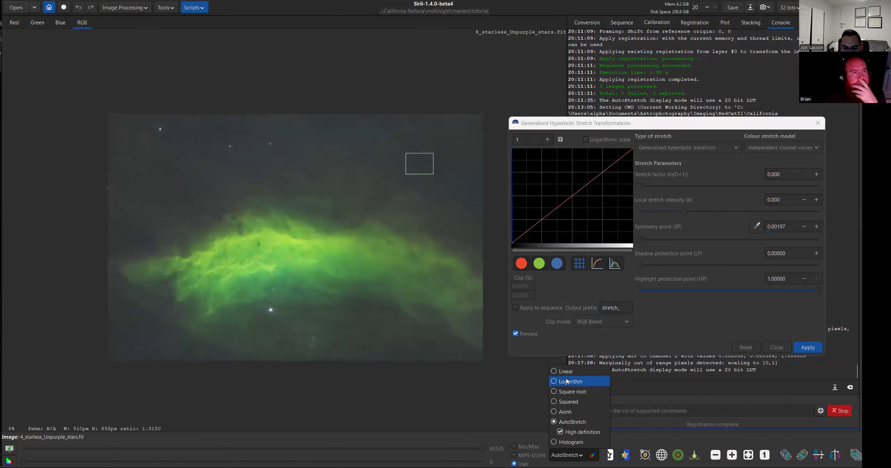
{"action": "left_click", "coordinate": [568, 368]}
- Set the local stretch intensity to 15 and gradually raise the stretch factor to 2.734
{"action": "left_click_drag", "start_coordinate": [685, 211], "coordinate": [744, 211]}
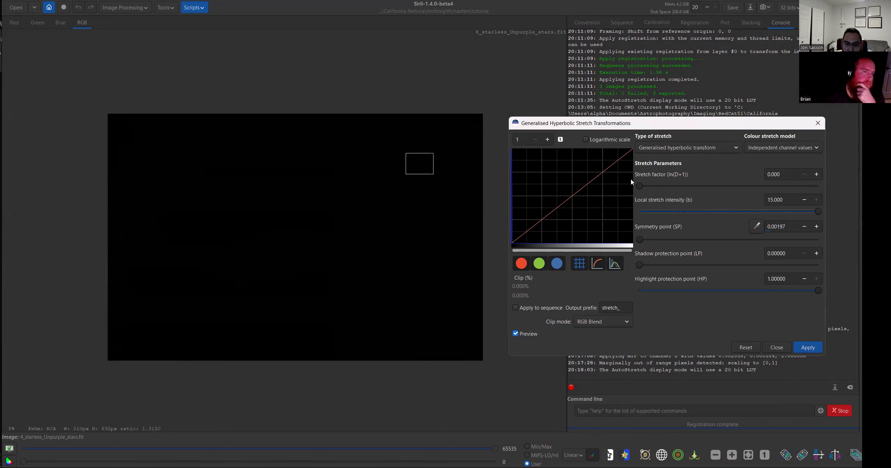
{"action": "left_click_drag", "start_coordinate": [641, 186], "coordinate": [645, 187]}
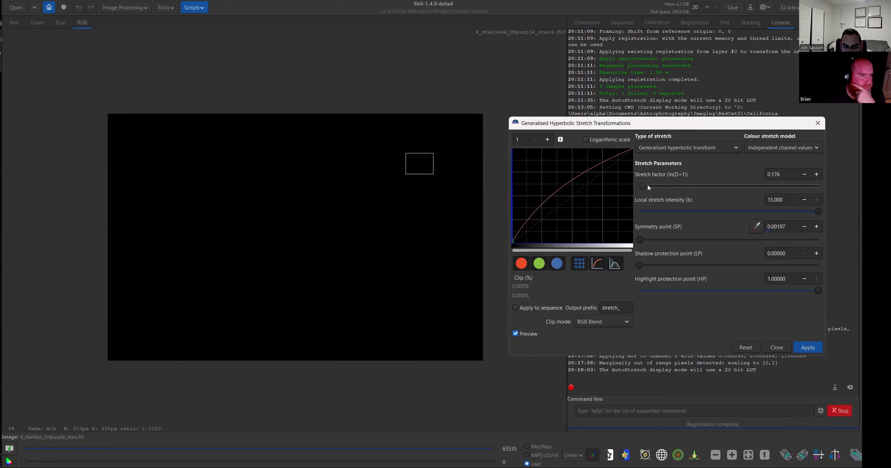
{"action": "left_click_drag", "start_coordinate": [648, 186], "coordinate": [652, 186]}
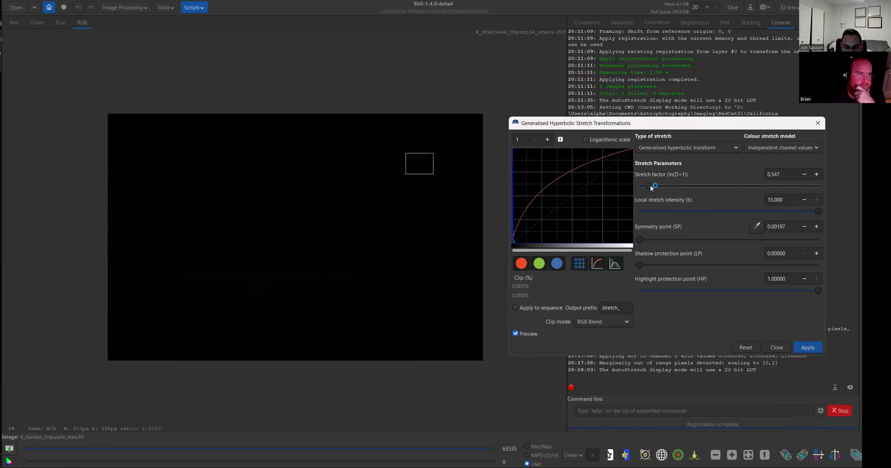
{"action": "left_click_drag", "start_coordinate": [653, 187], "coordinate": [657, 186]}
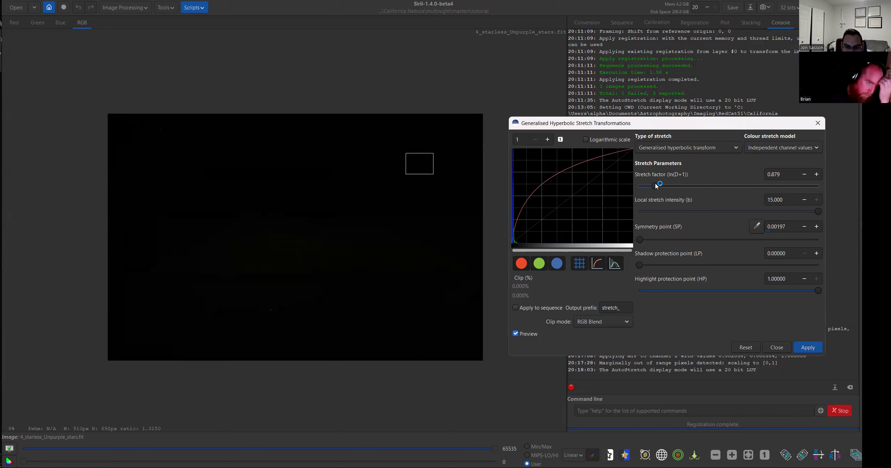
{"action": "left_click_drag", "start_coordinate": [659, 187], "coordinate": [661, 187]}
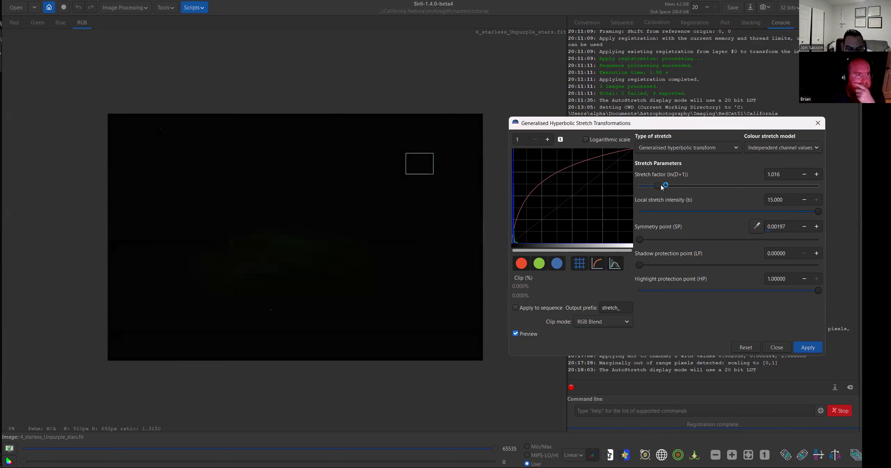
{"action": "left_click_drag", "start_coordinate": [661, 187], "coordinate": [664, 187]}
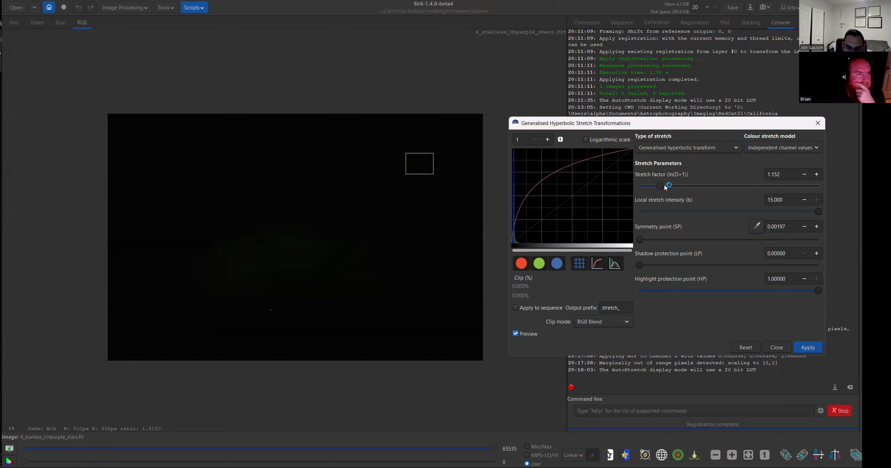
{"action": "left_click", "coordinate": [665, 187]}
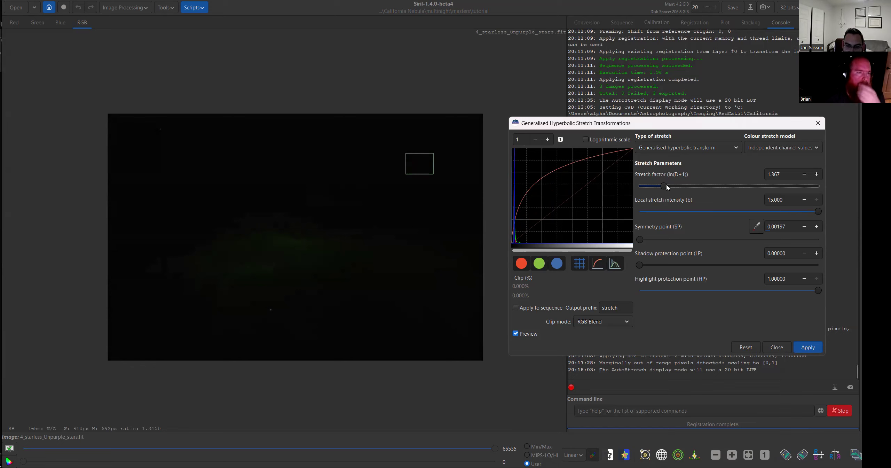
{"action": "left_click_drag", "start_coordinate": [664, 185], "coordinate": [667, 184]}
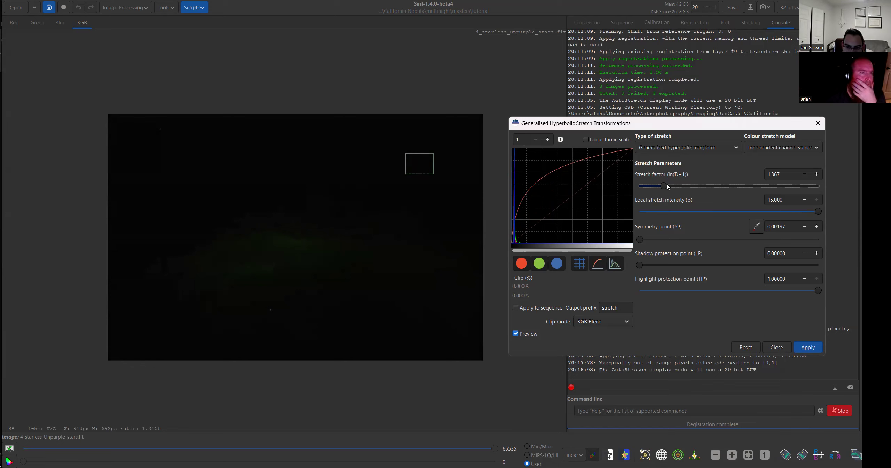
{"action": "left_click", "coordinate": [688, 186]}
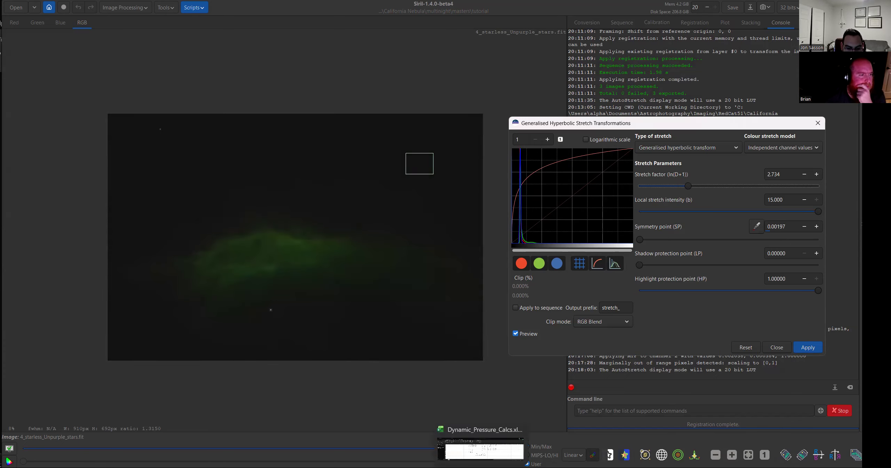
- Switch to Excel, open the recovered Book1 workbook to check the recorded GHS stretch values, and return to Siril
{"action": "left_click", "coordinate": [482, 449]}
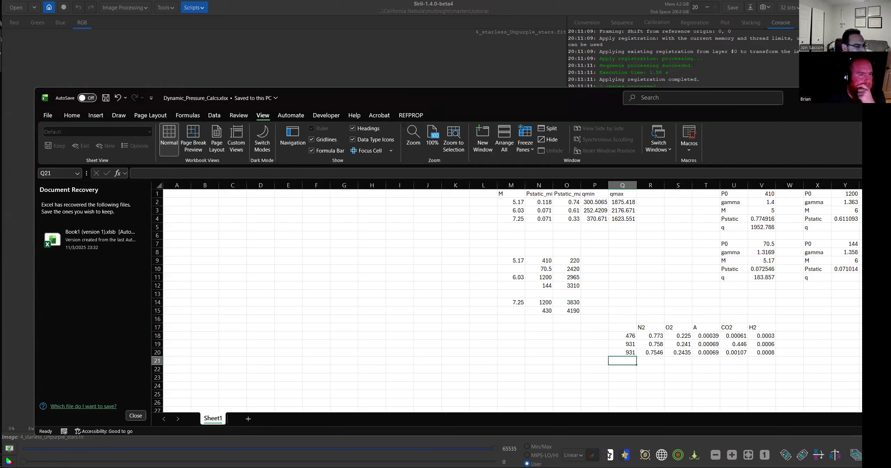
{"action": "left_click", "coordinate": [117, 244]}
{"action": "left_click", "coordinate": [314, 258]}
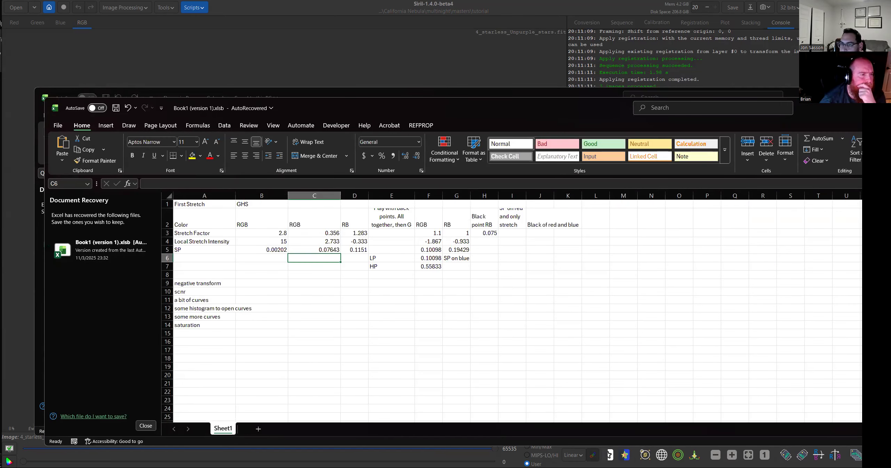
{"action": "left_click", "coordinate": [620, 58]}
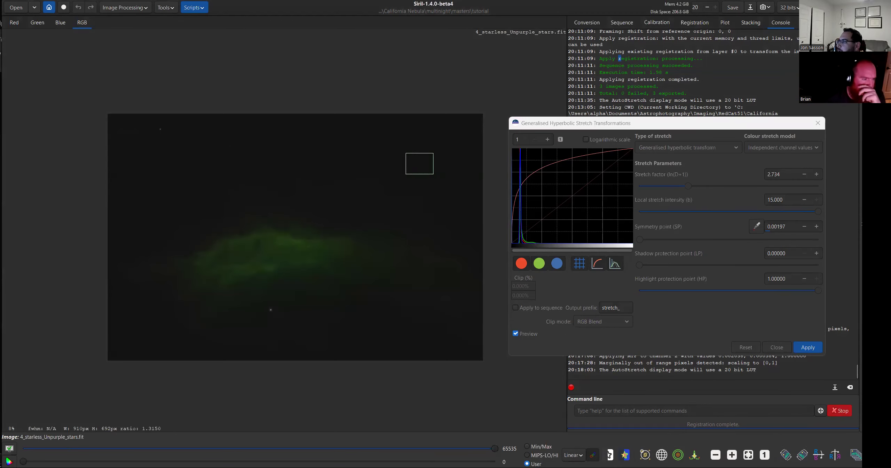
- Apply the first hyperbolic stretch to the starless image
{"action": "left_click", "coordinate": [692, 176]}
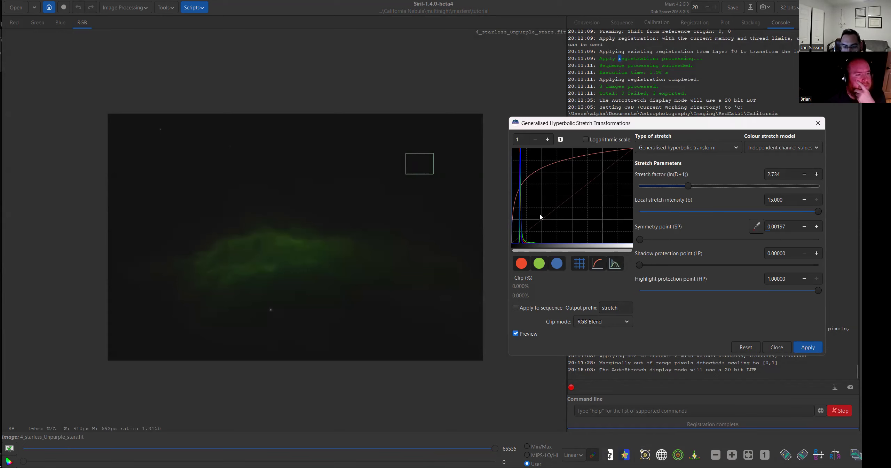
{"action": "left_click", "coordinate": [809, 348]}
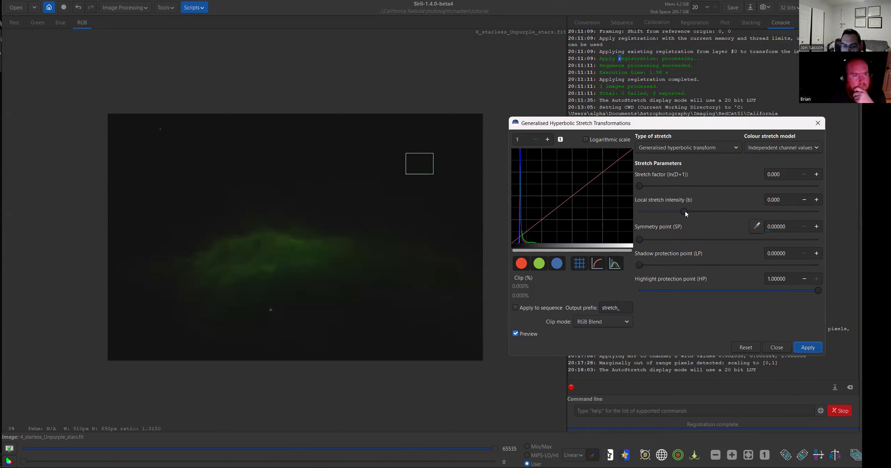
- Apply a second stretch to all channels with local stretch intensity 2.852 and a stretch factor of about 0.39
{"action": "left_click_drag", "start_coordinate": [685, 211], "coordinate": [712, 211]}
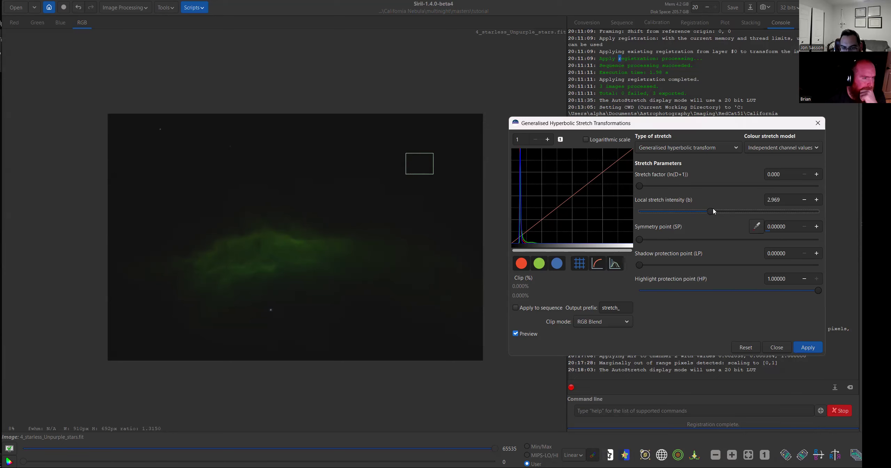
{"action": "scroll", "coordinate": [711, 211], "scroll_direction": "up", "scroll_amount": 1}
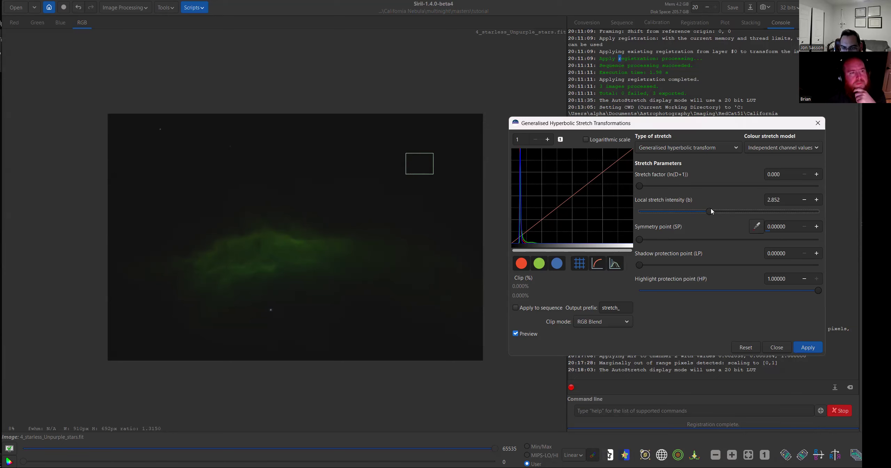
{"action": "scroll", "coordinate": [641, 186], "scroll_direction": "up", "scroll_amount": 1}
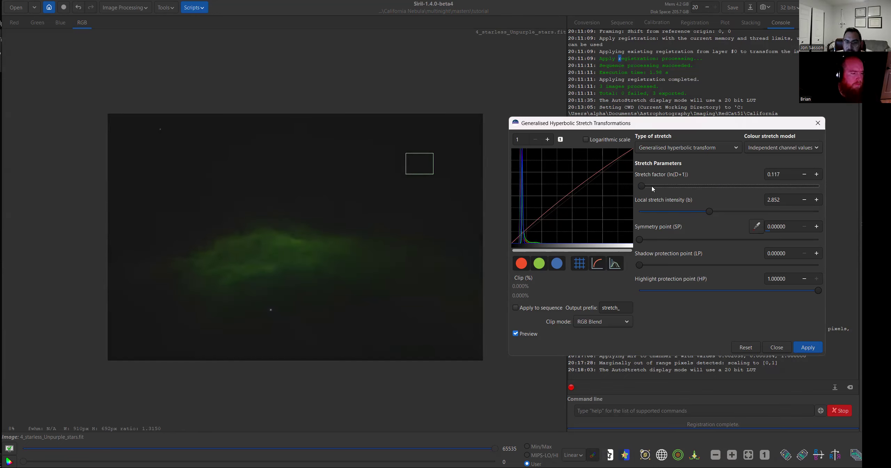
{"action": "left_click_drag", "start_coordinate": [642, 186], "coordinate": [696, 186]}
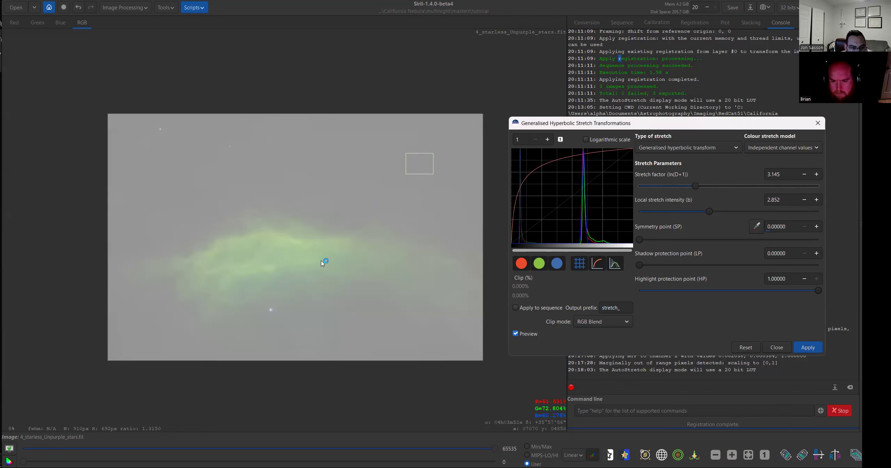
{"action": "left_click_drag", "start_coordinate": [696, 186], "coordinate": [646, 186]}
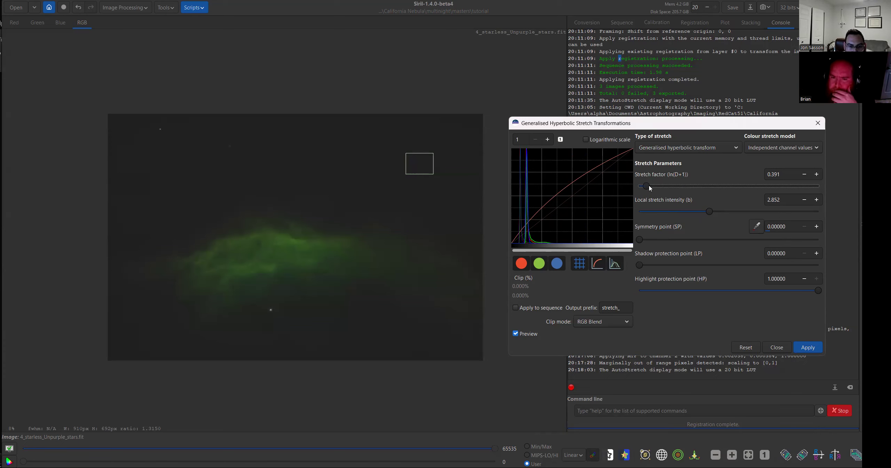
{"action": "left_click_drag", "start_coordinate": [645, 185], "coordinate": [645, 185]}
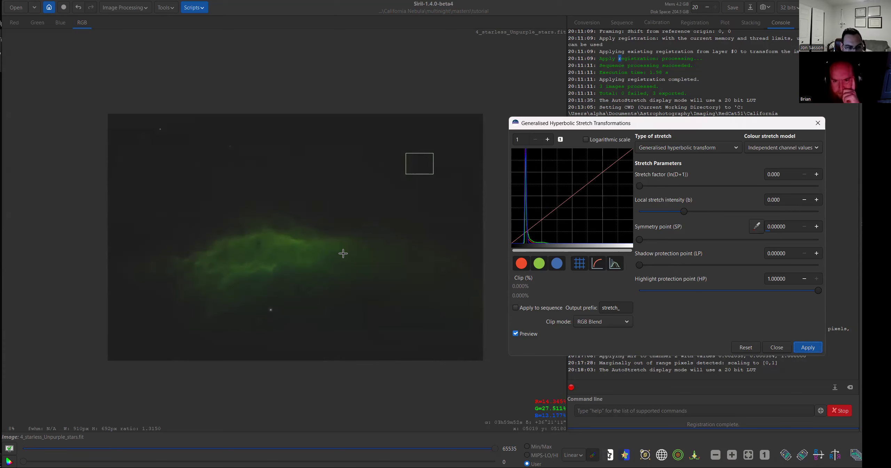
- Exclude the green channel, sample the symmetry point (0.11455) from the background selection, and raise the stretch factor to 0.879
{"action": "left_click", "coordinate": [541, 266]}
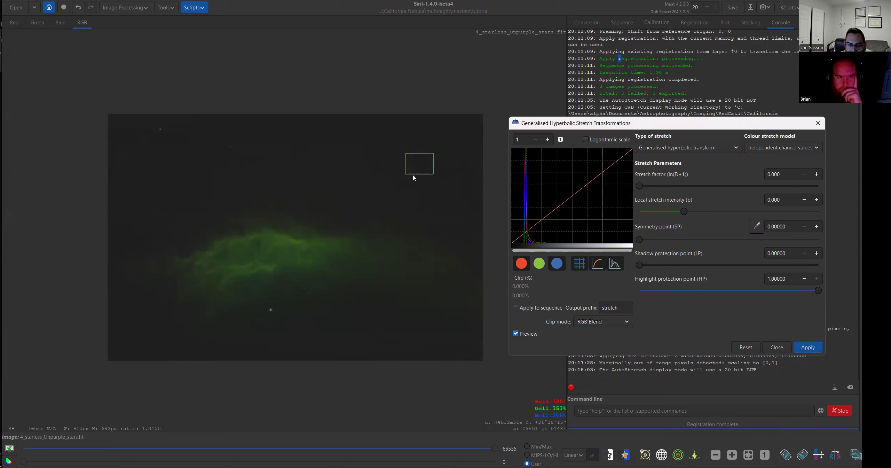
{"action": "left_click", "coordinate": [757, 227]}
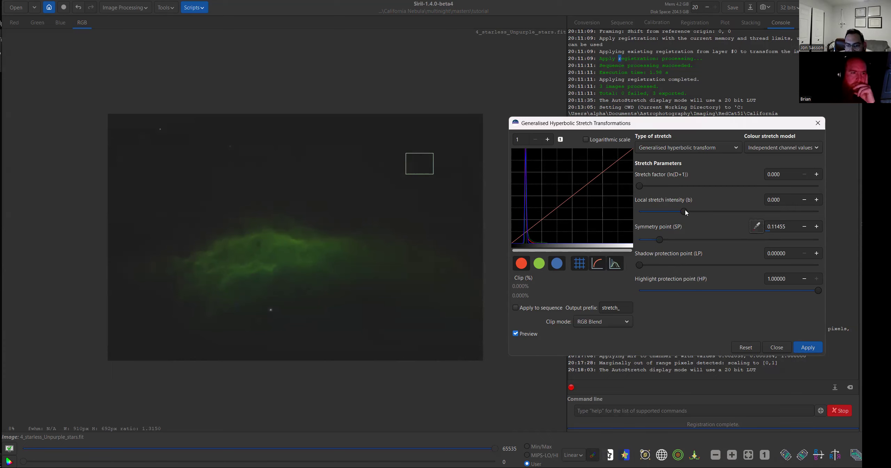
{"action": "left_click_drag", "start_coordinate": [641, 184], "coordinate": [643, 184]}
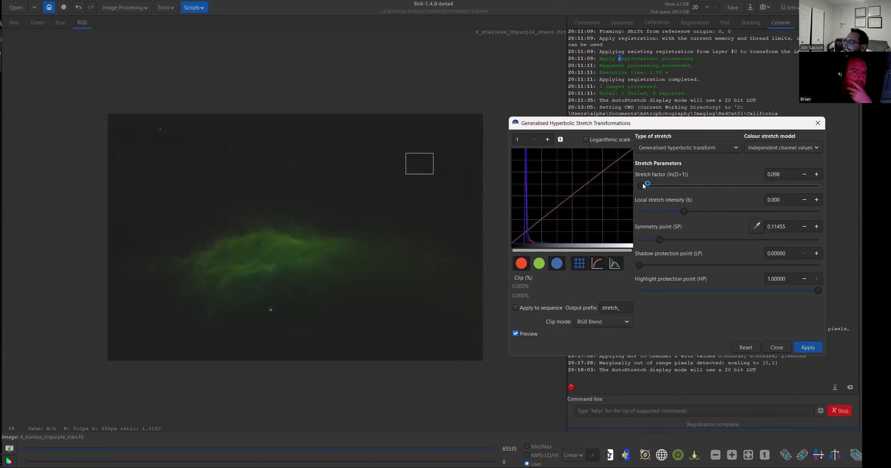
{"action": "left_click_drag", "start_coordinate": [643, 186], "coordinate": [650, 188]}
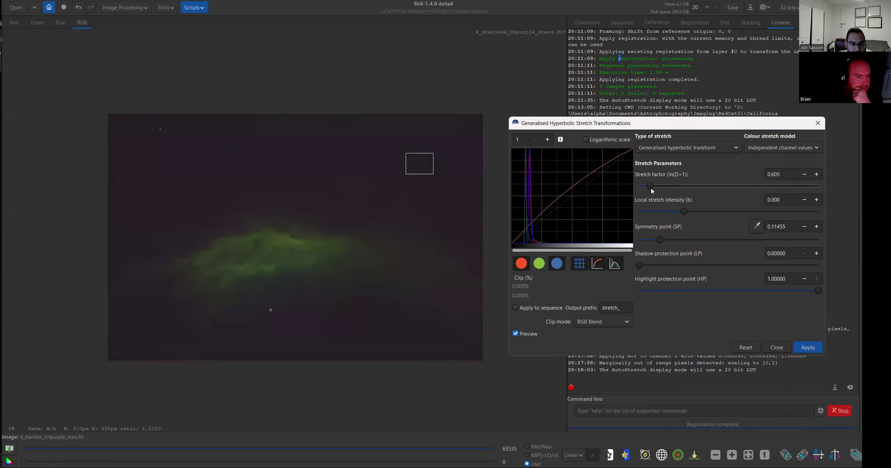
{"action": "left_click_drag", "start_coordinate": [652, 188], "coordinate": [656, 187]}
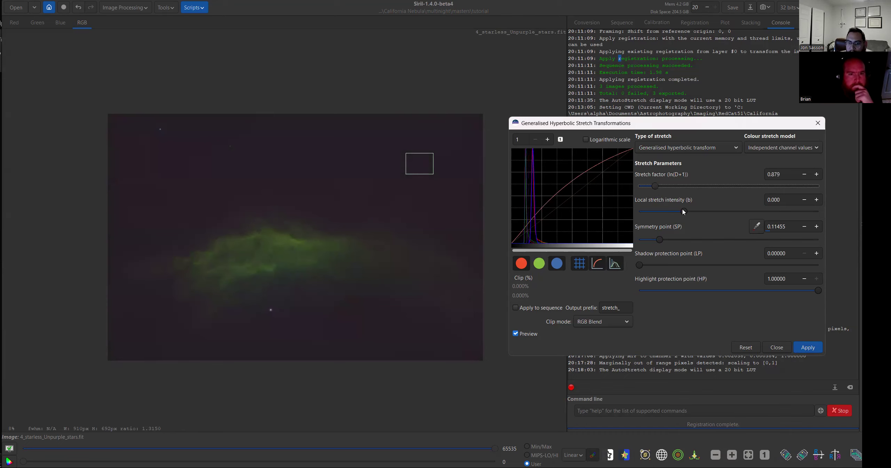
- Set the local stretch intensity to -0.469 and the stretch factor to 1.074, inspect the nebula, and apply the red and blue stretch
{"action": "left_click_drag", "start_coordinate": [685, 210], "coordinate": [682, 212]}
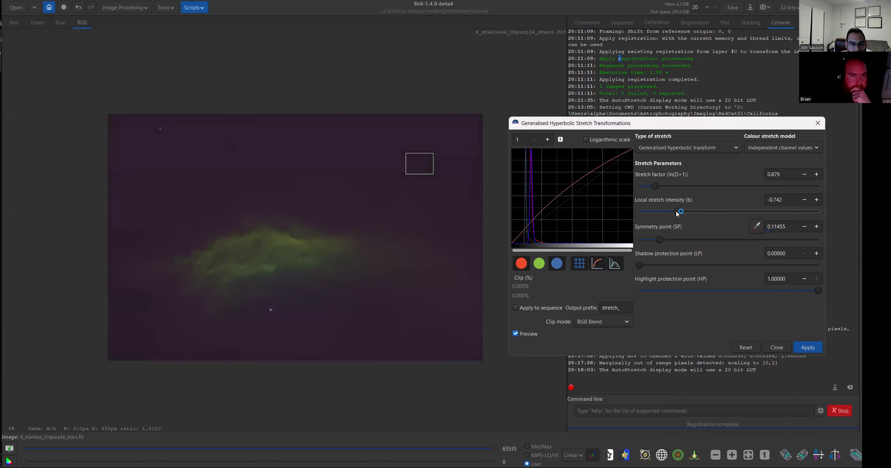
{"action": "left_click_drag", "start_coordinate": [678, 214], "coordinate": [681, 214]}
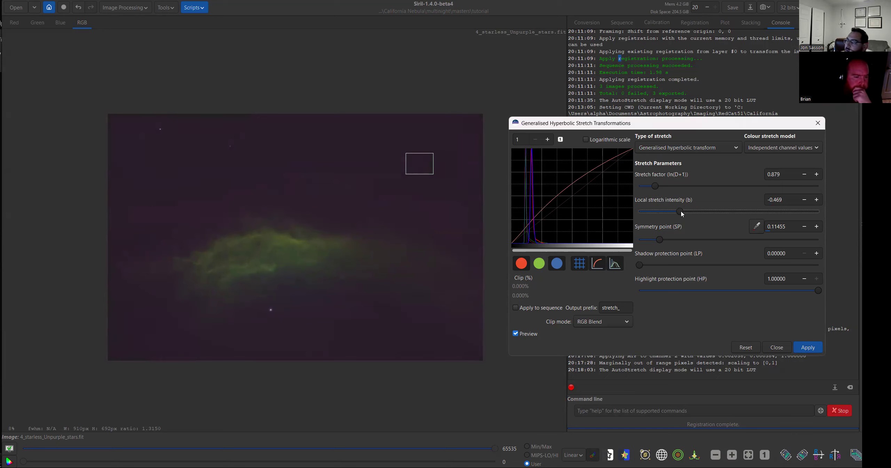
{"action": "left_click_drag", "start_coordinate": [655, 186], "coordinate": [661, 188]}
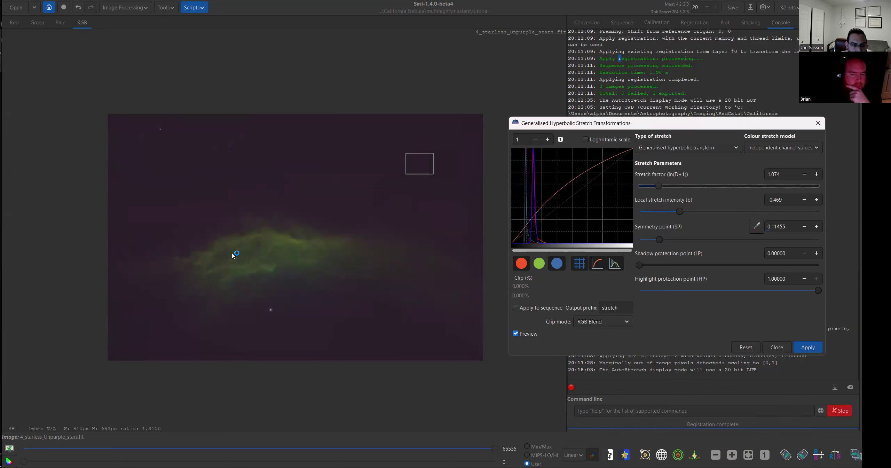
{"action": "scroll", "coordinate": [297, 234], "scroll_direction": "up", "scroll_amount": 3}
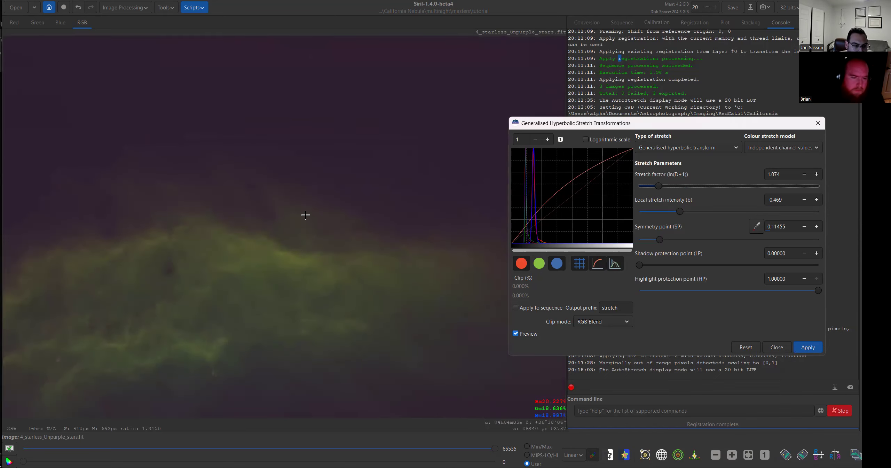
{"action": "scroll", "coordinate": [278, 204], "scroll_direction": "down", "scroll_amount": 1}
{"action": "scroll", "coordinate": [233, 299], "scroll_direction": "down", "scroll_amount": 1}
{"action": "scroll", "coordinate": [232, 299], "scroll_direction": "up", "scroll_amount": 2}
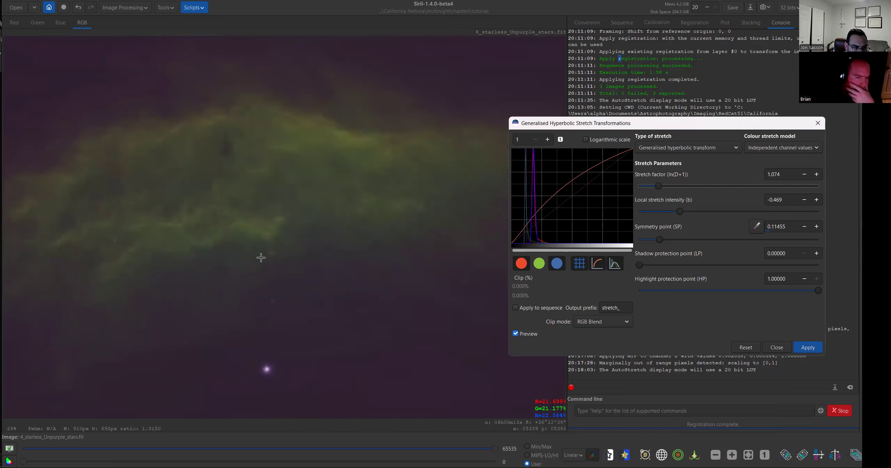
{"action": "scroll", "coordinate": [199, 282], "scroll_direction": "down", "scroll_amount": 2}
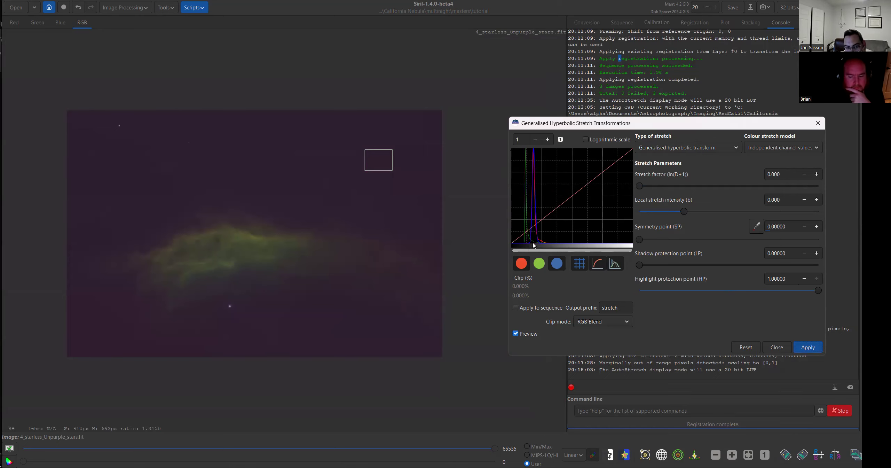
- Apply a linear black point shift of 0.08008 to all channels of the starless image
{"action": "left_click", "coordinate": [677, 149]}
{"action": "left_click", "coordinate": [705, 149]}
{"action": "left_click", "coordinate": [706, 150]}
{"action": "left_click", "coordinate": [681, 195]}
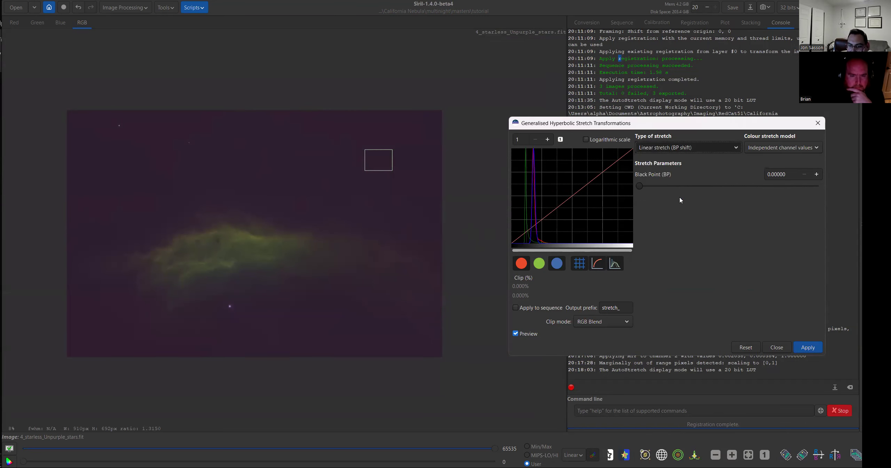
{"action": "left_click", "coordinate": [640, 185]}
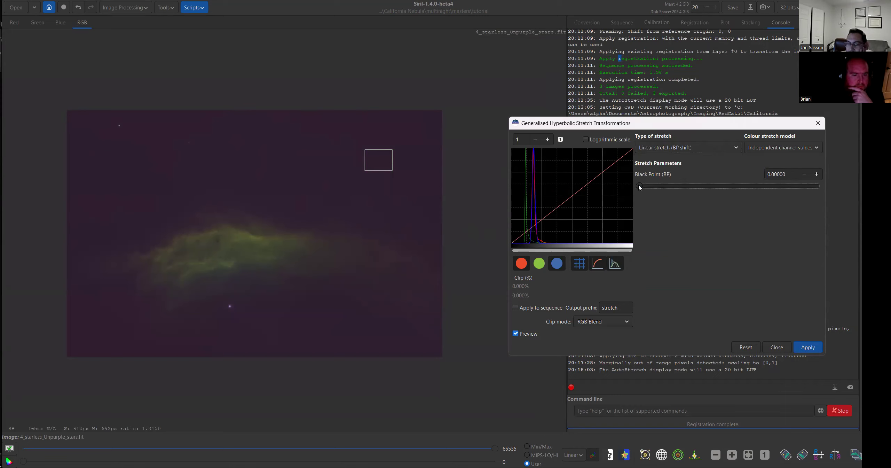
{"action": "left_click_drag", "start_coordinate": [639, 187], "coordinate": [594, 201]}
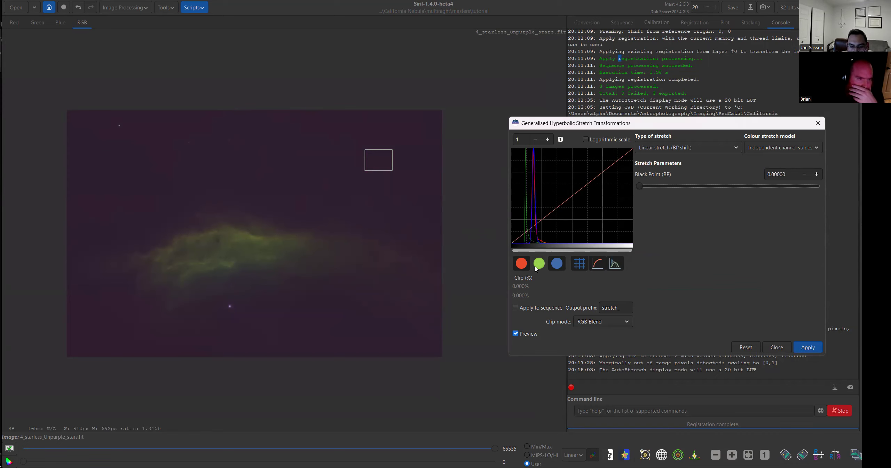
{"action": "left_click_drag", "start_coordinate": [639, 185], "coordinate": [652, 185]}
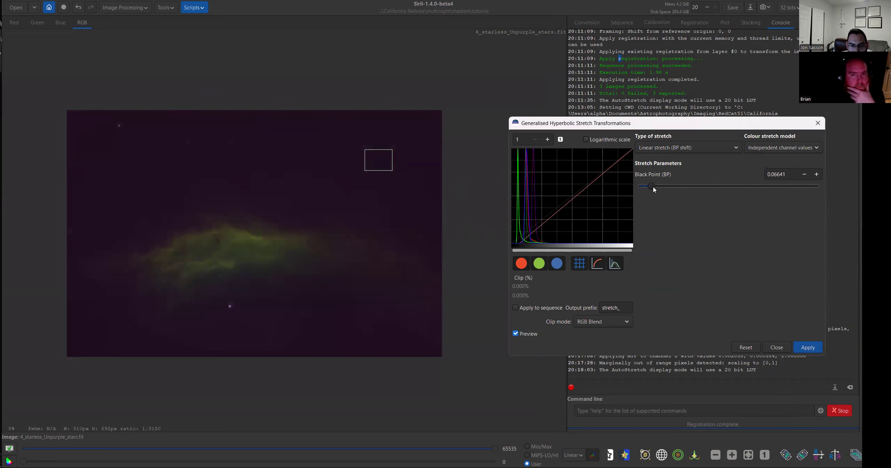
{"action": "left_click_drag", "start_coordinate": [653, 186], "coordinate": [656, 186]}
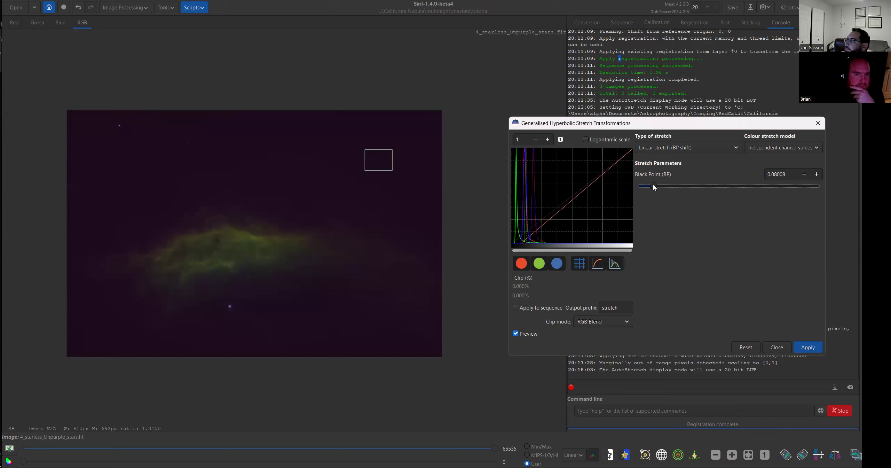
{"action": "left_click", "coordinate": [807, 347]}
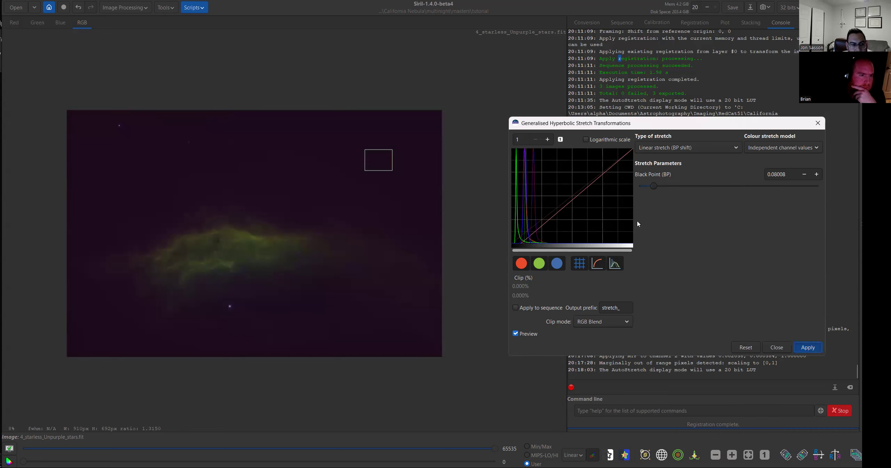
- Apply a generalised hyperbolic stretch with factor 0.762, local intensity -0.898, background-sampled symmetry point 0.08418, shadow protection 0.08418 and reduced highlight protection; close the tool
{"action": "left_click", "coordinate": [665, 149]}
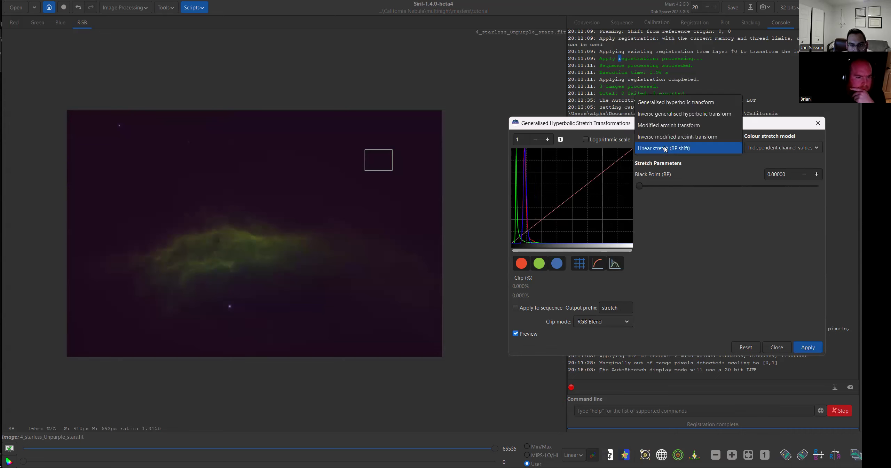
{"action": "left_click", "coordinate": [677, 103]}
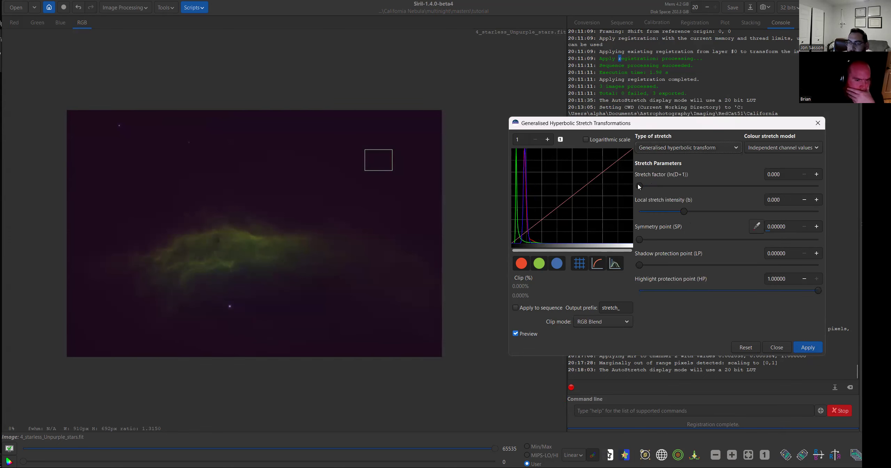
{"action": "left_click_drag", "start_coordinate": [642, 187], "coordinate": [651, 186]}
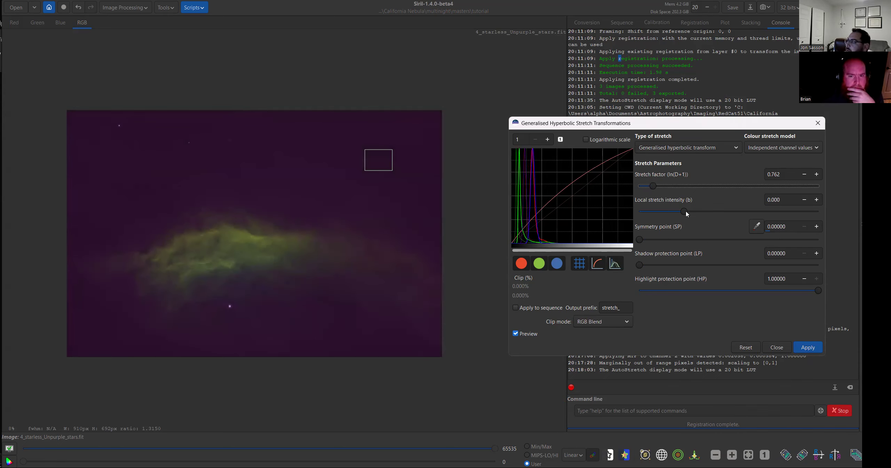
{"action": "left_click_drag", "start_coordinate": [685, 212], "coordinate": [680, 213]}
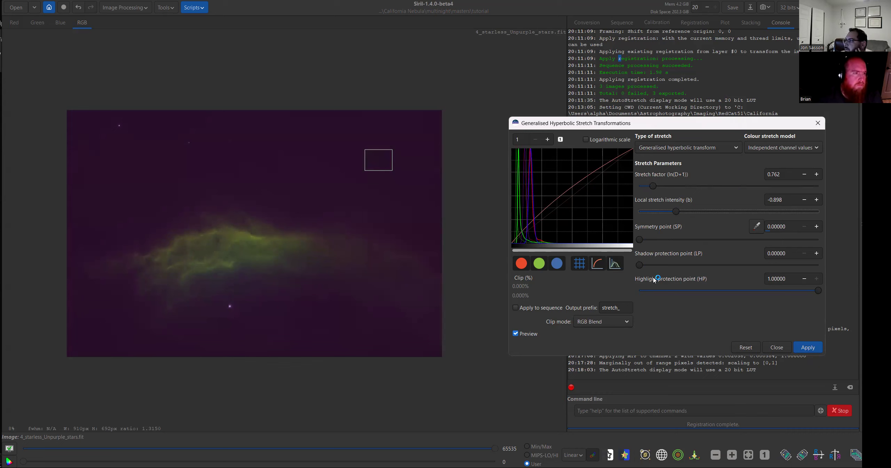
{"action": "left_click", "coordinate": [757, 226]}
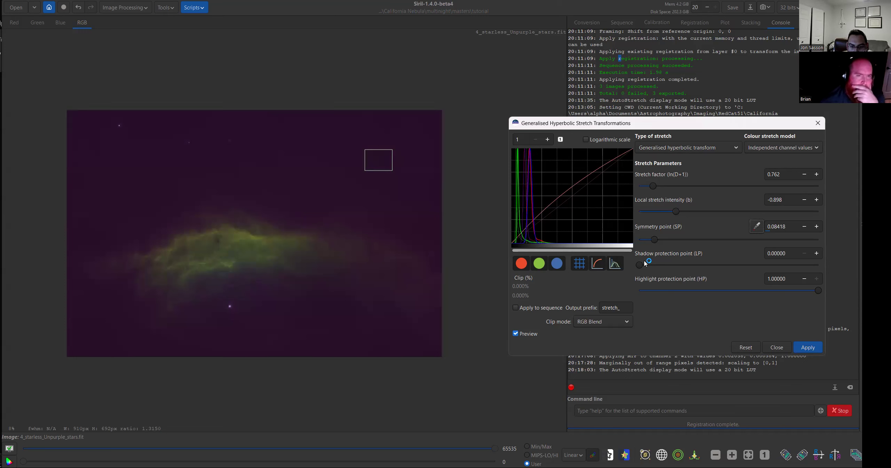
{"action": "left_click_drag", "start_coordinate": [641, 265], "coordinate": [655, 266]}
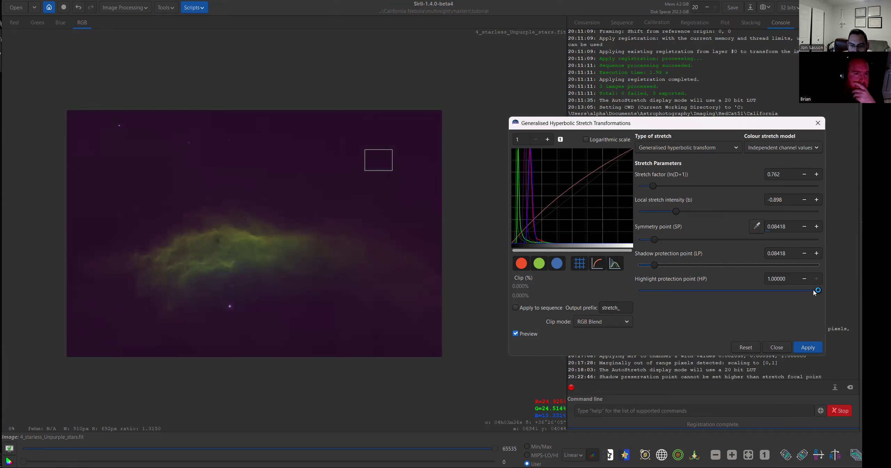
{"action": "left_click", "coordinate": [792, 291]}
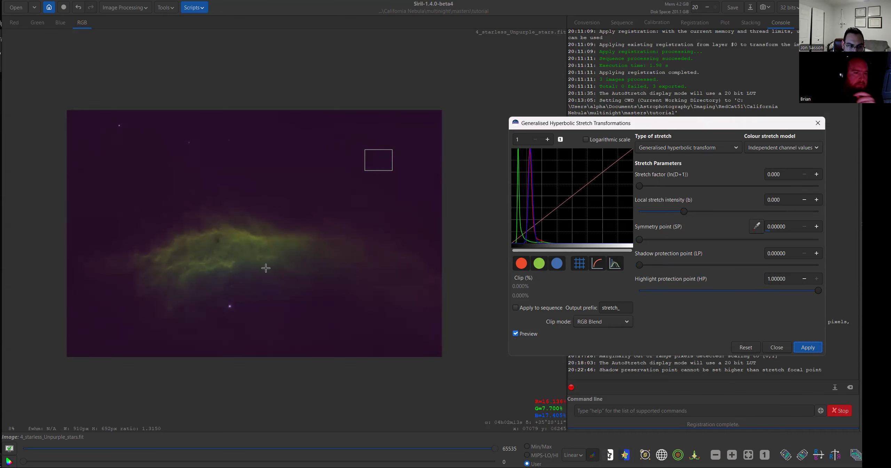
{"action": "left_click", "coordinate": [778, 347]}
- Open 5_first_stretch.fit from the tutorial folder and inspect the nebula
{"action": "left_click", "coordinate": [15, 6]}
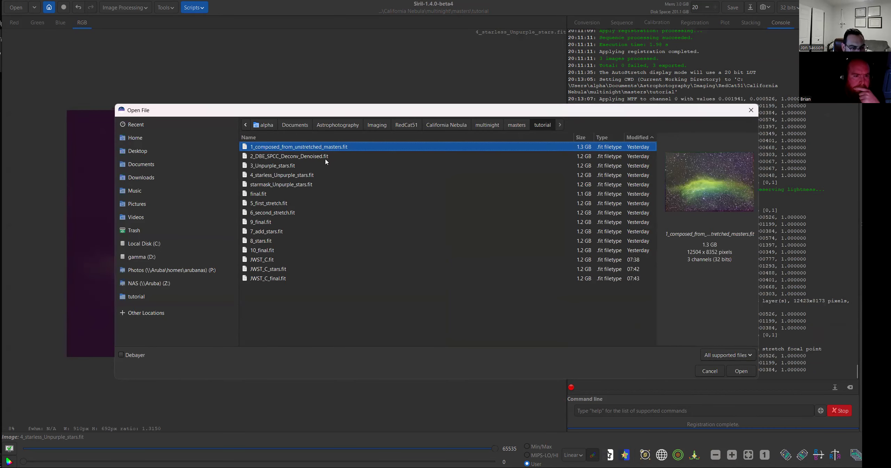
{"action": "left_click", "coordinate": [283, 204]}
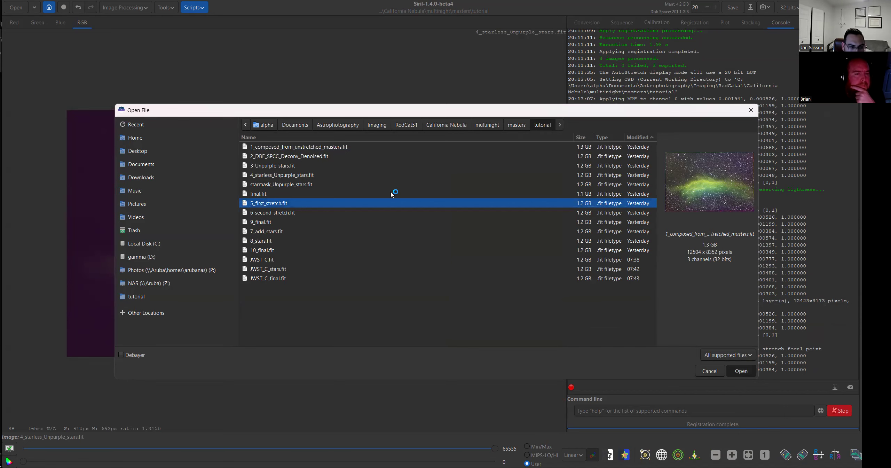
{"action": "double_click", "coordinate": [290, 203]}
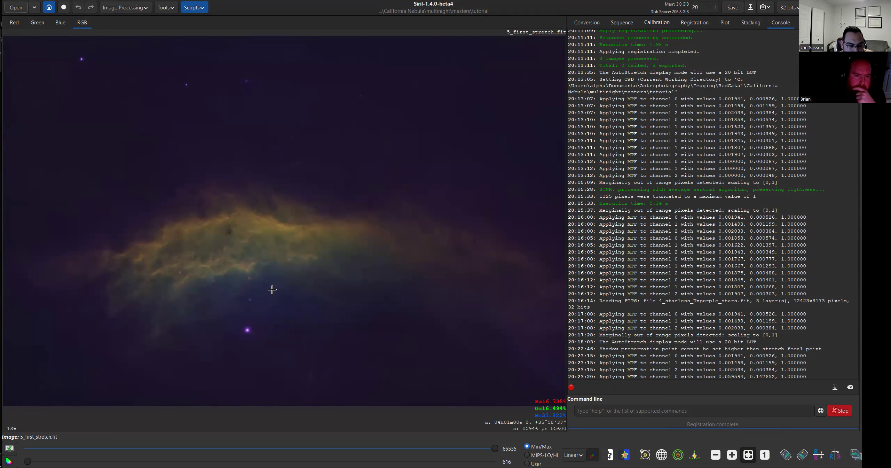
{"action": "scroll", "coordinate": [226, 238], "scroll_direction": "down", "scroll_amount": 1}
{"action": "scroll", "coordinate": [226, 239], "scroll_direction": "up", "scroll_amount": 1}
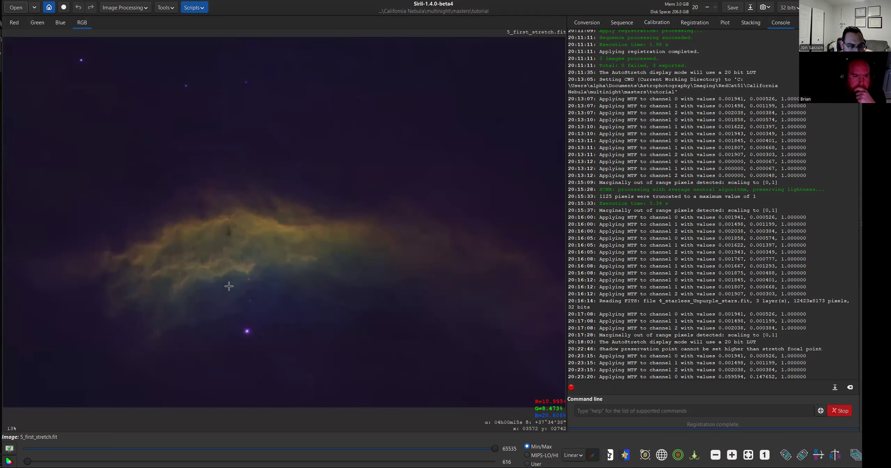
{"action": "scroll", "coordinate": [183, 237], "scroll_direction": "down", "scroll_amount": 1}
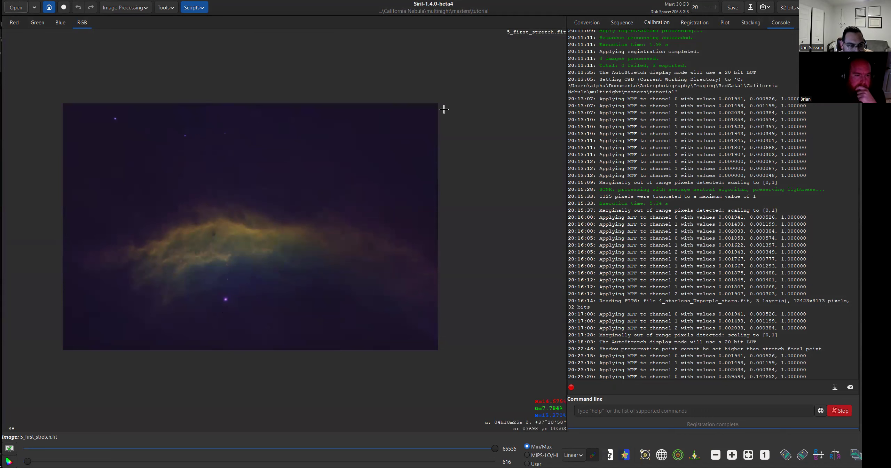
- Remove the magenta cast by applying Average Neutral green noise reduction with preserved lightness to the inverted image, and invert it back
{"action": "left_click", "coordinate": [123, 11]}
{"action": "left_click", "coordinate": [103, 70]}
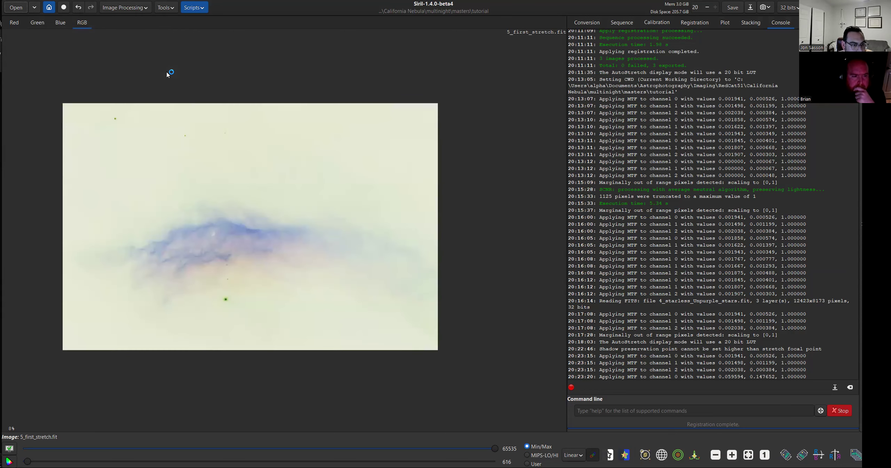
{"action": "left_click", "coordinate": [114, 60]}
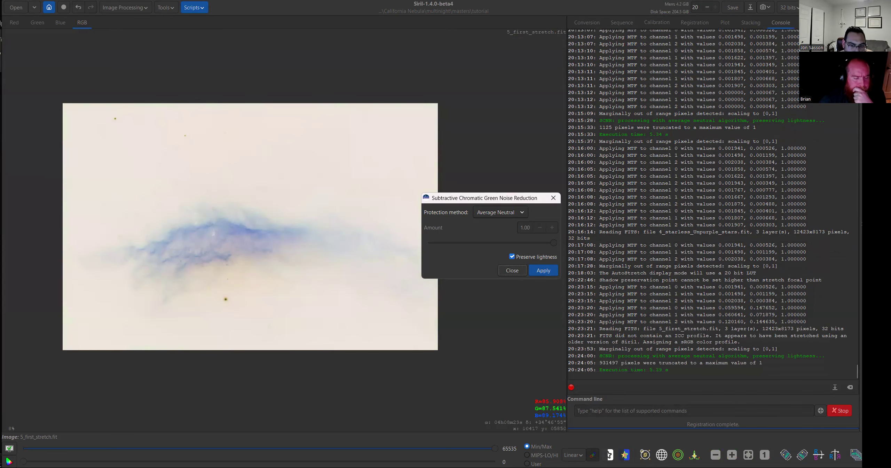
{"action": "left_click", "coordinate": [513, 270]}
{"action": "left_click", "coordinate": [125, 7]}
{"action": "left_click", "coordinate": [112, 69]}
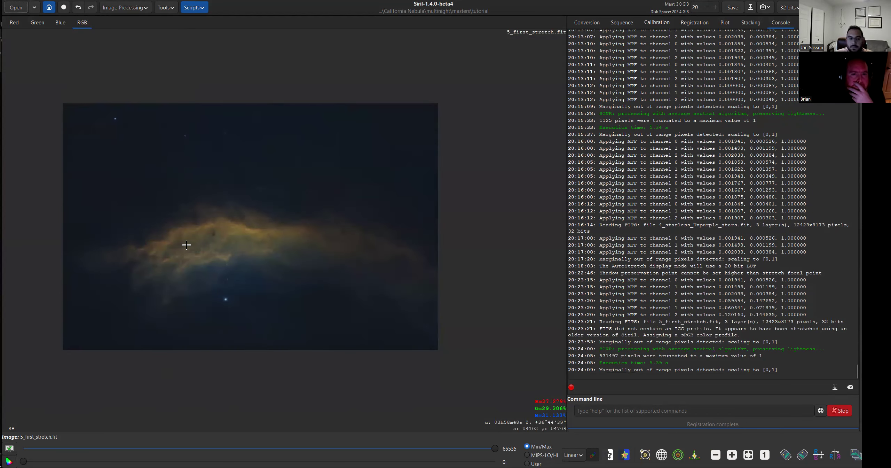
{"action": "scroll", "coordinate": [189, 245], "scroll_direction": "up", "scroll_amount": 1}
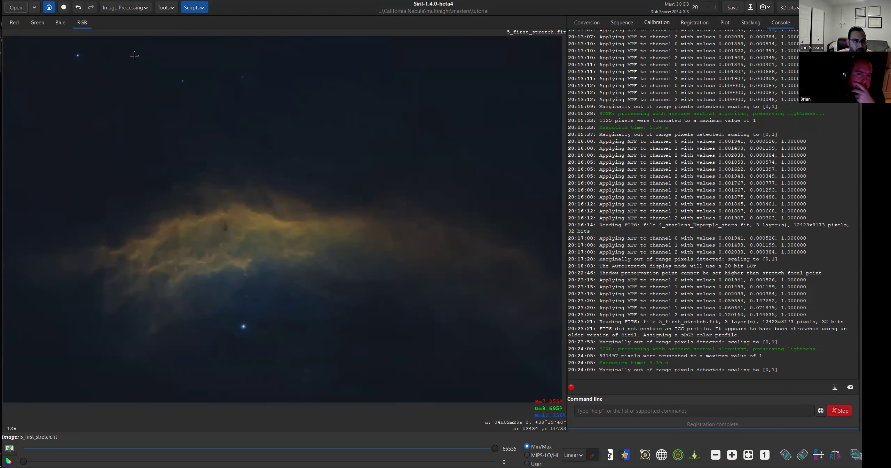
{"action": "left_click", "coordinate": [16, 7]}
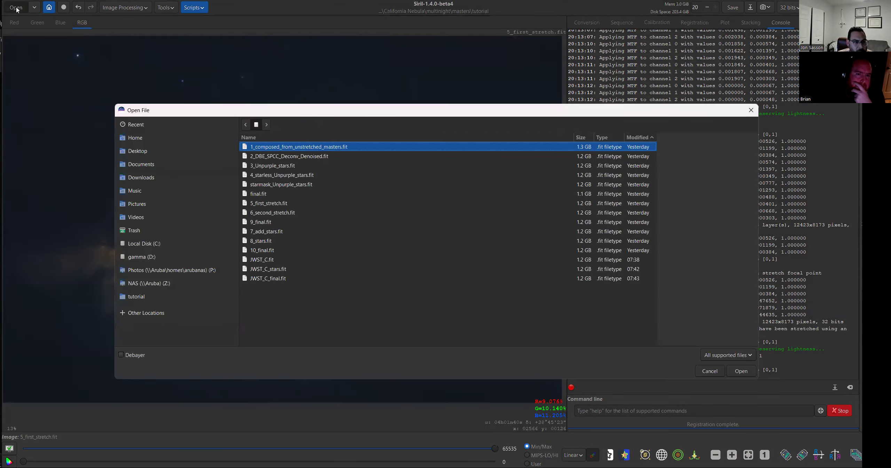
{"action": "left_click", "coordinate": [751, 110]}
{"action": "scroll", "coordinate": [249, 217], "scroll_direction": "down", "scroll_amount": 1}
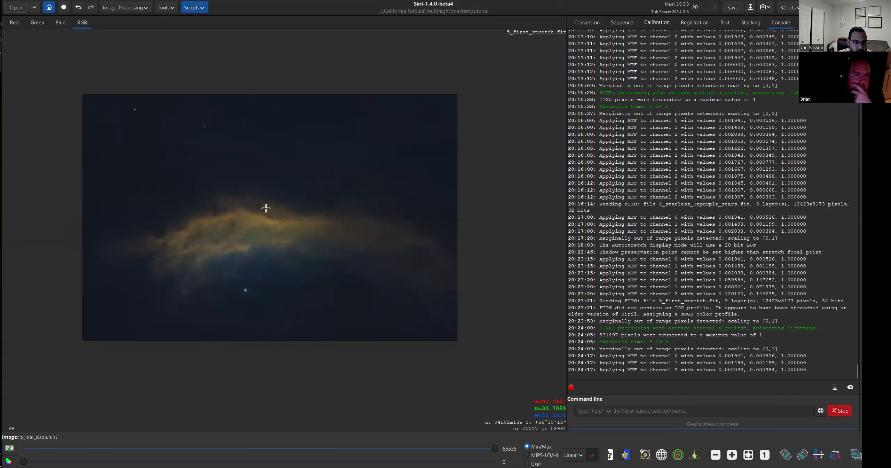
{"action": "scroll", "coordinate": [269, 208], "scroll_direction": "up", "scroll_amount": 1}
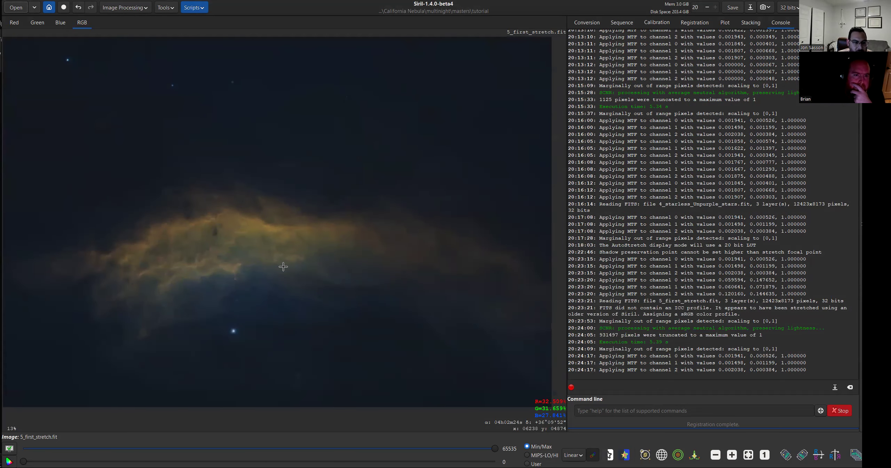
- Start a cubic spline Curves Transformation and raise its midtones with a point at about X 0.478, Y 0.532
{"action": "left_click", "coordinate": [125, 8]}
{"action": "left_click", "coordinate": [114, 27]}
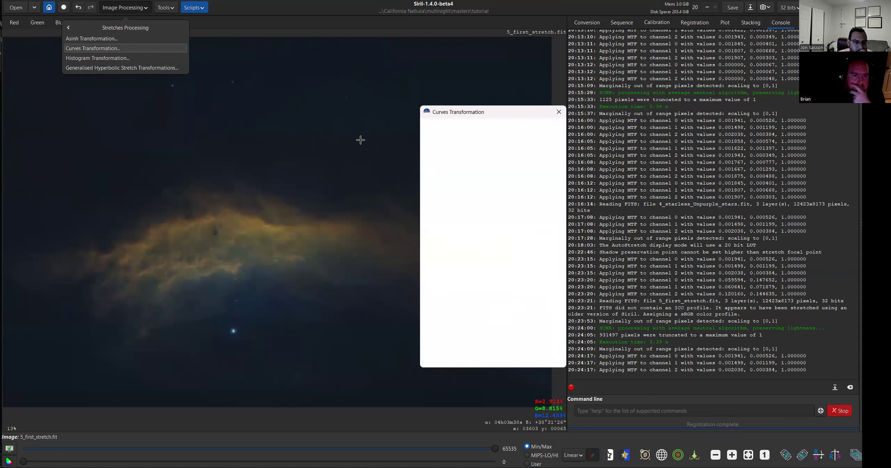
{"action": "left_click_drag", "start_coordinate": [526, 110], "coordinate": [780, 81]}
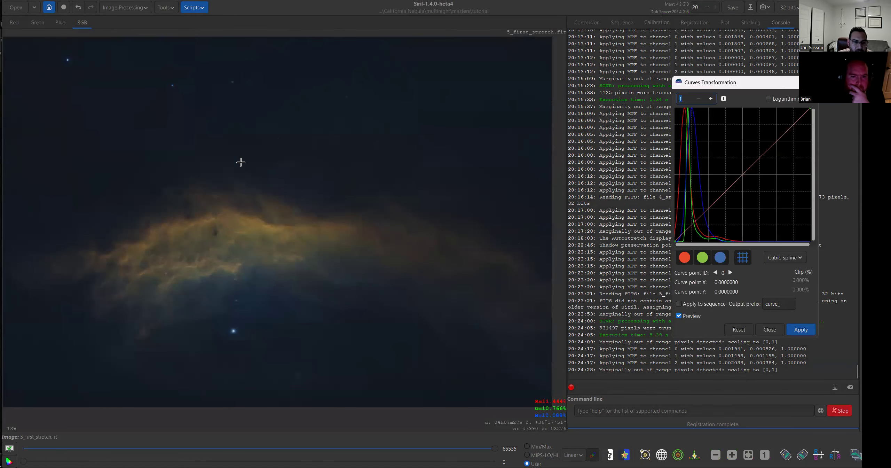
{"action": "scroll", "coordinate": [307, 181], "scroll_direction": "down", "scroll_amount": 2}
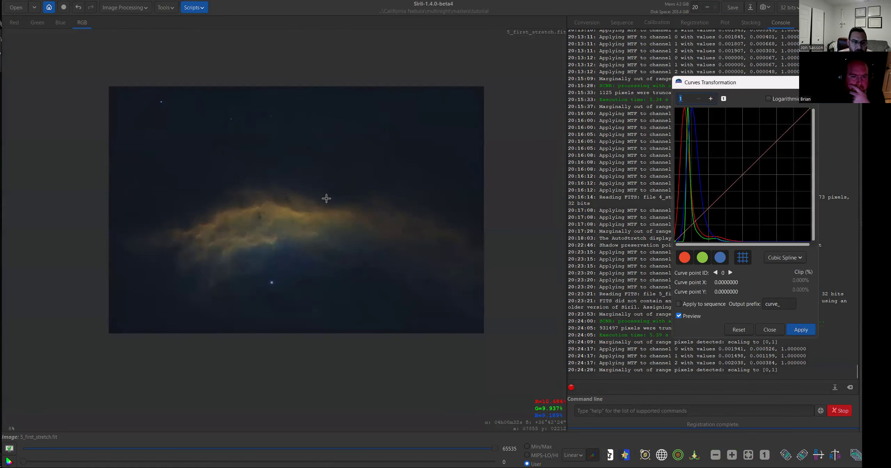
{"action": "left_click", "coordinate": [123, 7]}
{"action": "left_click", "coordinate": [110, 26]}
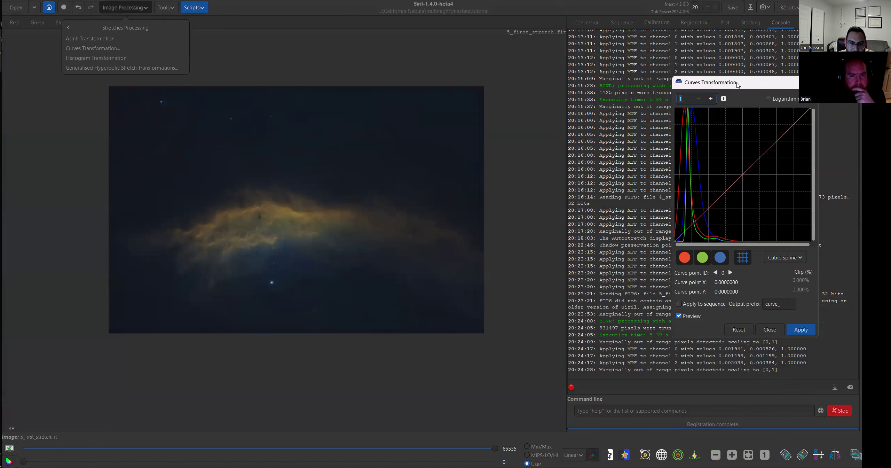
{"action": "left_click_drag", "start_coordinate": [738, 85], "coordinate": [567, 93]}
{"action": "left_click", "coordinate": [301, 219]}
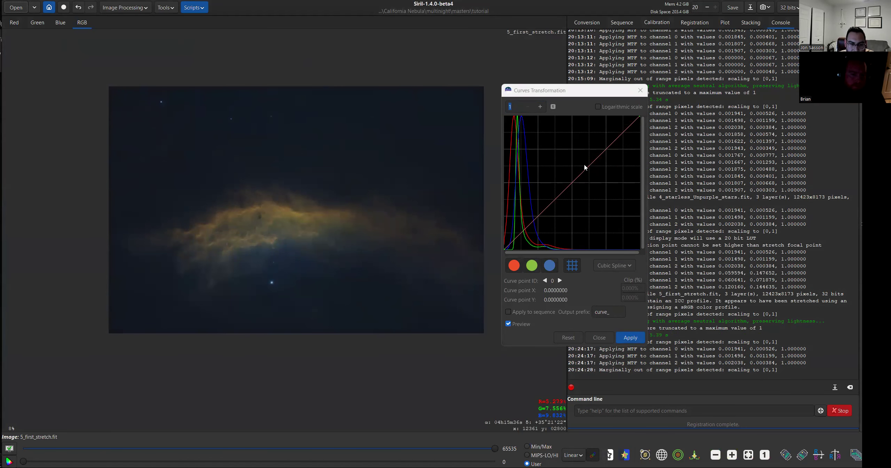
{"action": "left_click", "coordinate": [573, 182]}
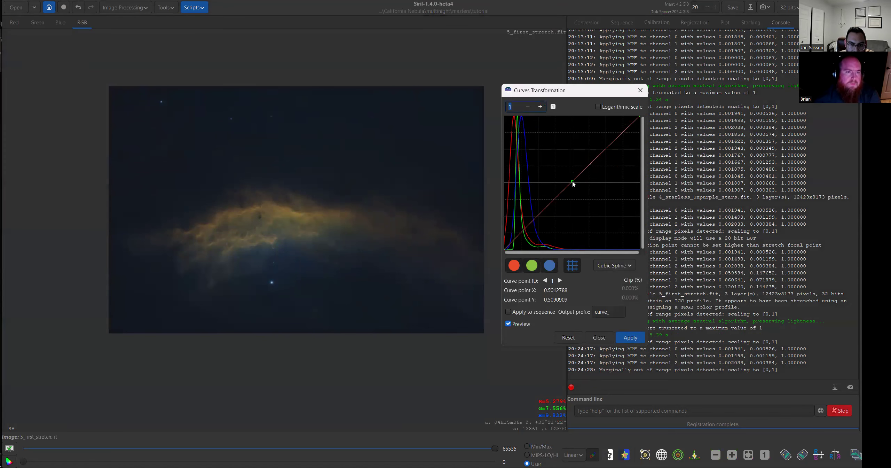
{"action": "left_click_drag", "start_coordinate": [573, 183], "coordinate": [570, 180]}
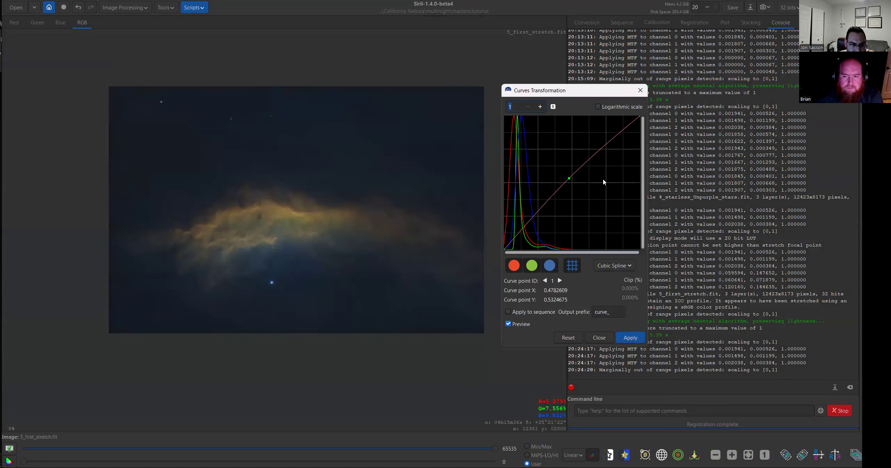
- Try a highlight point on the curve and remove it, lower the shadows with a new point, and apply the curve
{"action": "left_click", "coordinate": [622, 125]}
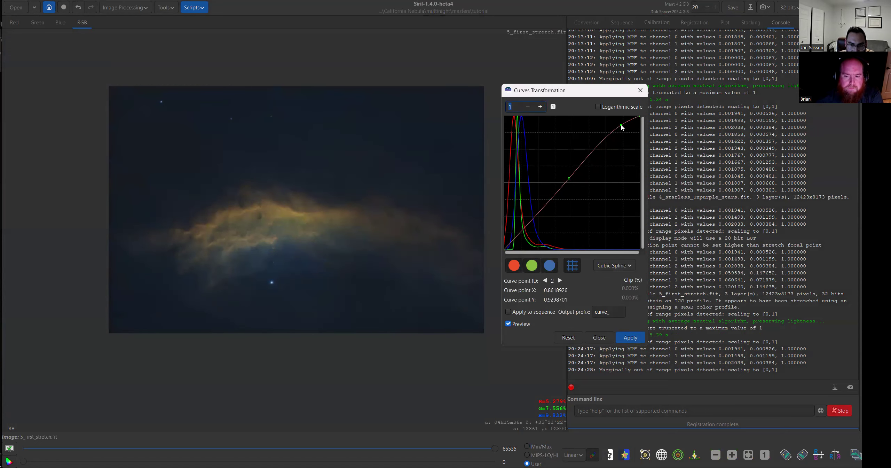
{"action": "right_click", "coordinate": [621, 125]}
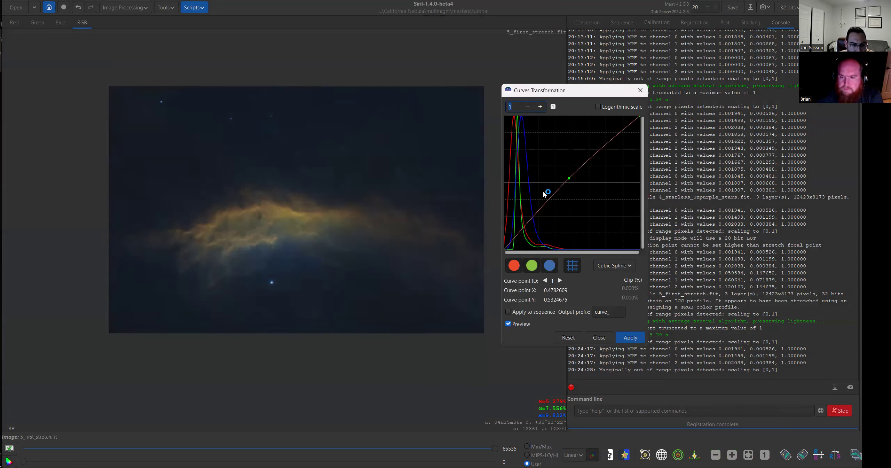
{"action": "left_click_drag", "start_coordinate": [518, 234], "coordinate": [522, 239]}
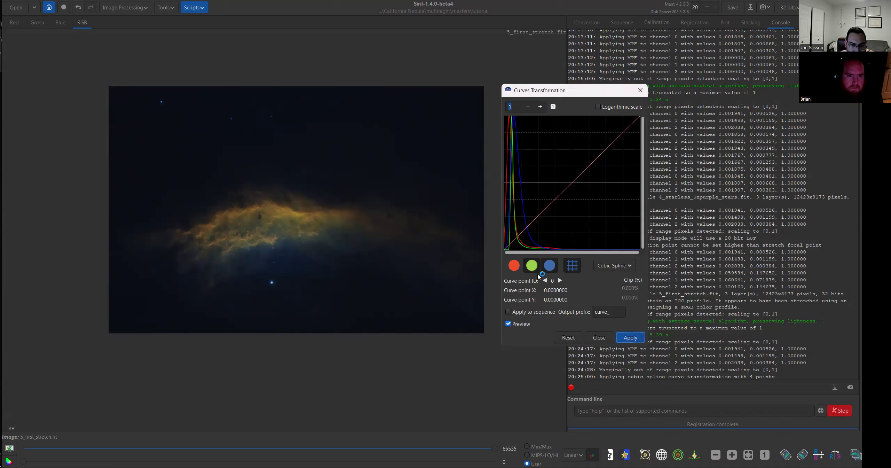
- Raise the midtones of the curve with a point at about X 0.448, Y 0.530, toggling the preview to compare the effect
{"action": "left_click", "coordinate": [570, 179]}
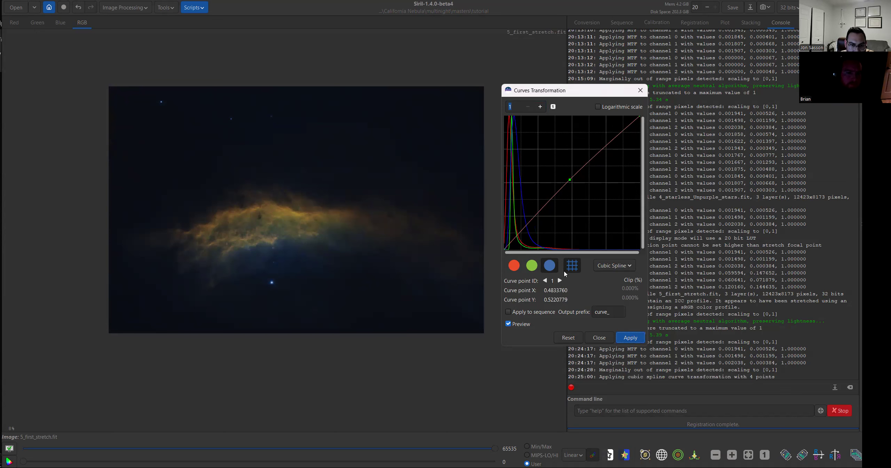
{"action": "left_click", "coordinate": [508, 324]}
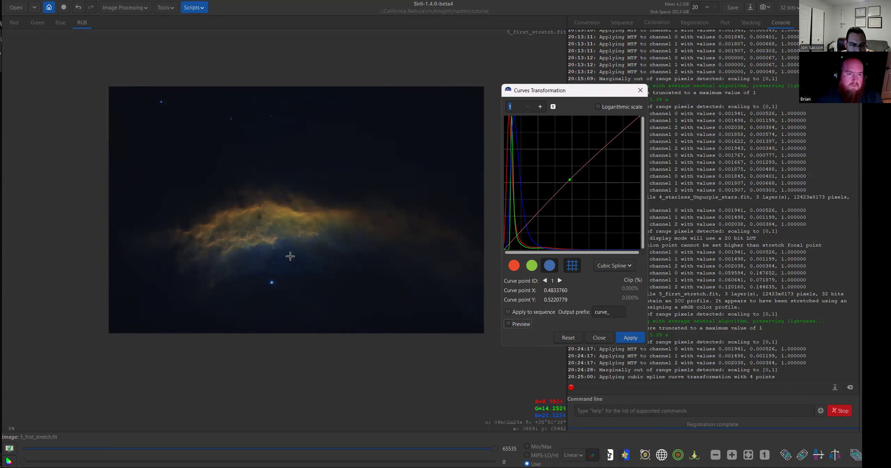
{"action": "left_click", "coordinate": [509, 323]}
{"action": "left_click_drag", "start_coordinate": [569, 181], "coordinate": [565, 182]}
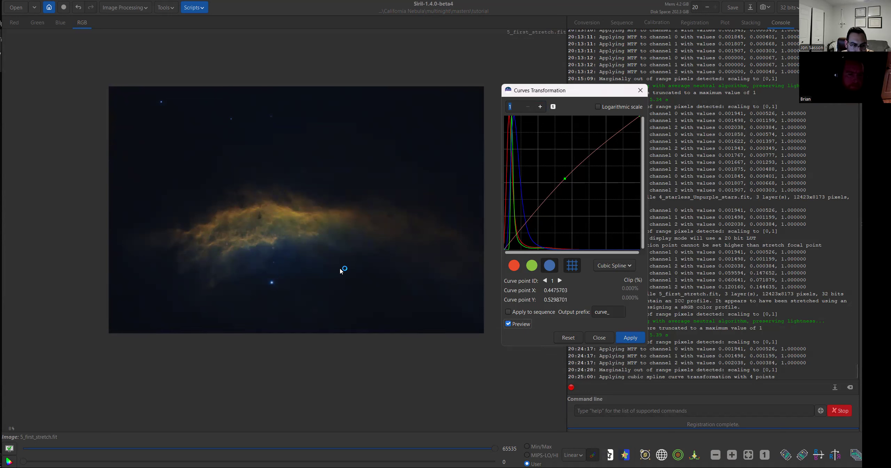
{"action": "left_click", "coordinate": [508, 324]}
- Lower the shadows with a curve point at about X 0.11, Y 0.09, and apply the curve
{"action": "left_click_drag", "start_coordinate": [518, 236], "coordinate": [522, 239]}
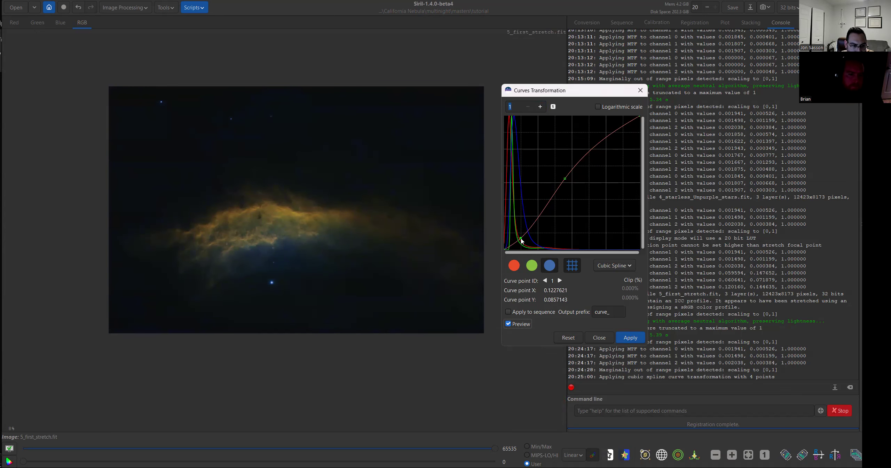
{"action": "left_click_drag", "start_coordinate": [522, 241], "coordinate": [518, 239]}
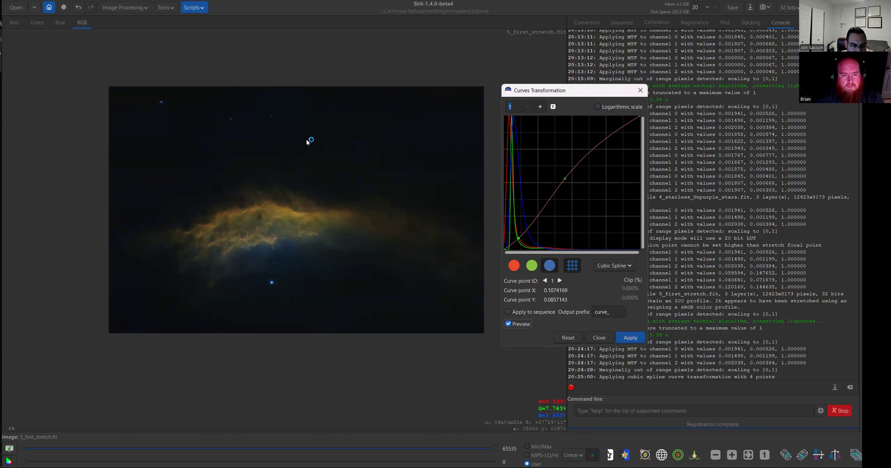
{"action": "left_click_drag", "start_coordinate": [521, 240], "coordinate": [523, 241]}
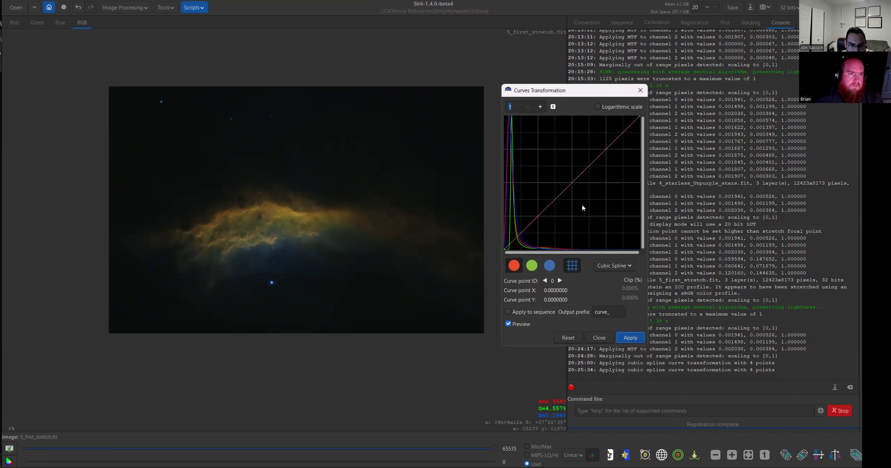
- Raise the midtones again with a curve point at about X 0.491, Y 0.522, and check the nebula in the preview
{"action": "left_click", "coordinate": [570, 180]}
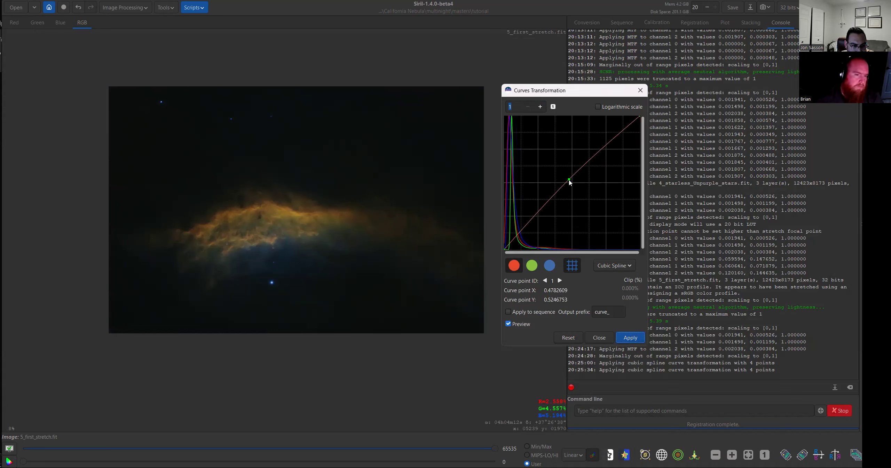
{"action": "left_click_drag", "start_coordinate": [569, 180], "coordinate": [571, 181]}
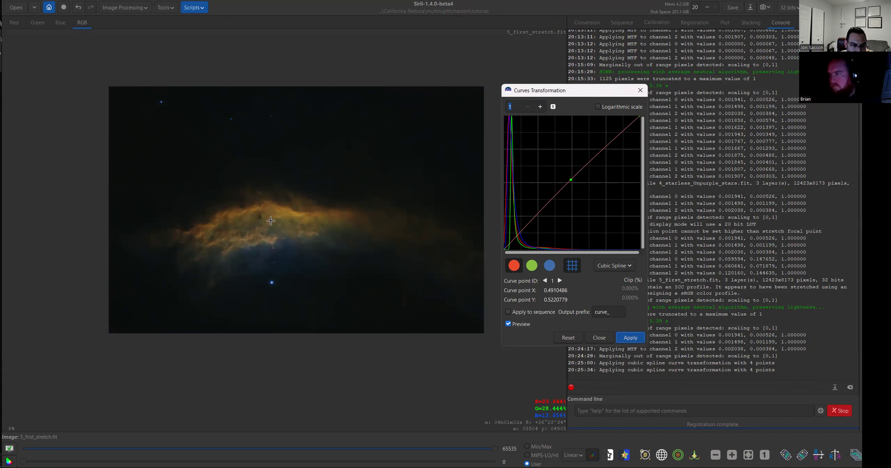
{"action": "scroll", "coordinate": [272, 240], "scroll_direction": "up", "scroll_amount": 1}
{"action": "scroll", "coordinate": [231, 279], "scroll_direction": "down", "scroll_amount": 1}
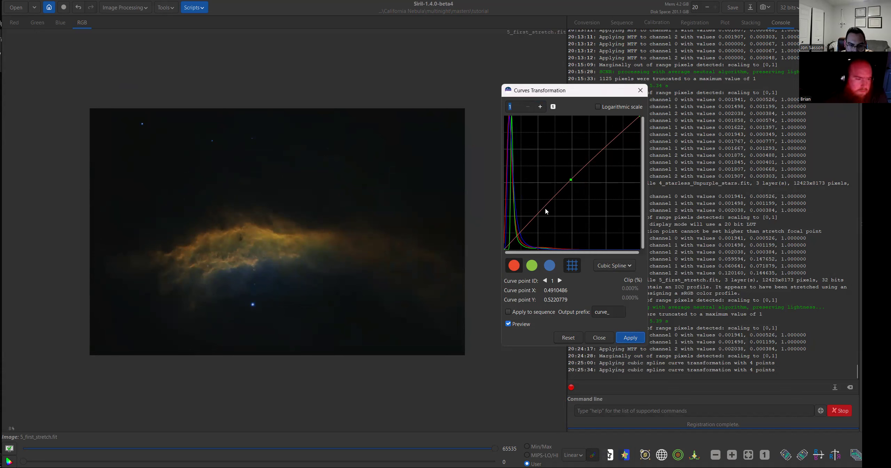
- Try darkening the shadows with additional curve points, remove them, and apply the curve with only the midtone point
{"action": "left_click", "coordinate": [523, 237]}
{"action": "left_click_drag", "start_coordinate": [523, 237], "coordinate": [524, 238]}
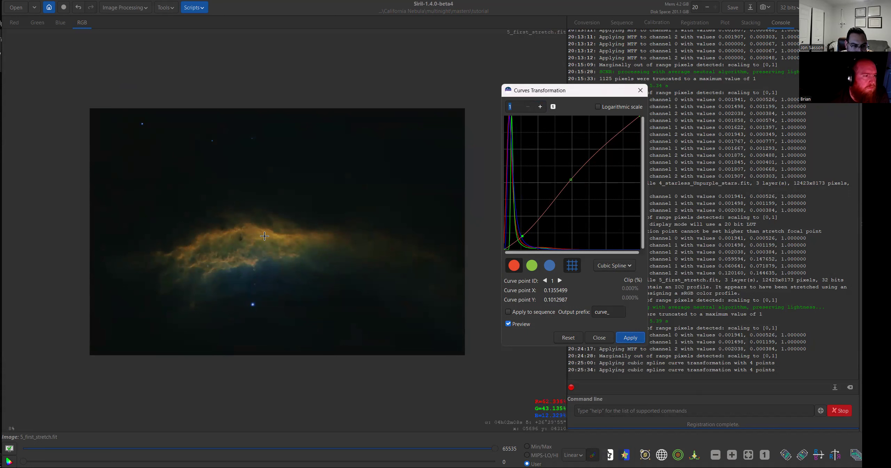
{"action": "right_click", "coordinate": [523, 237]}
{"action": "left_click_drag", "start_coordinate": [523, 232], "coordinate": [533, 237]}
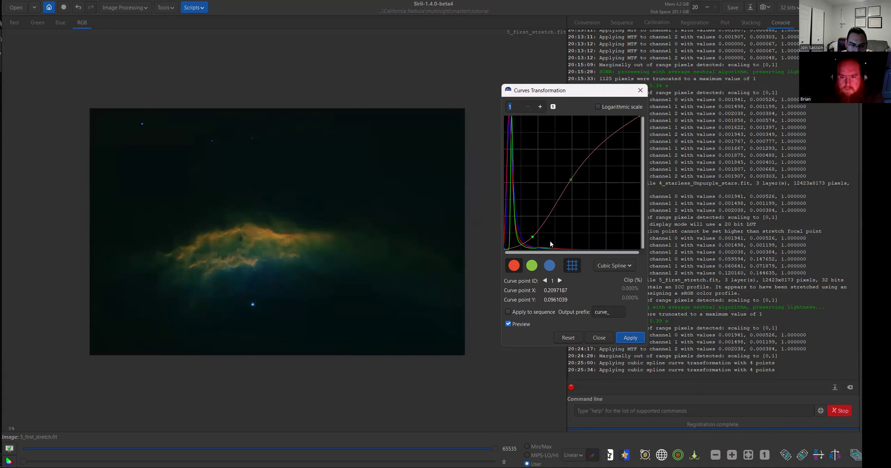
{"action": "right_click", "coordinate": [533, 237]}
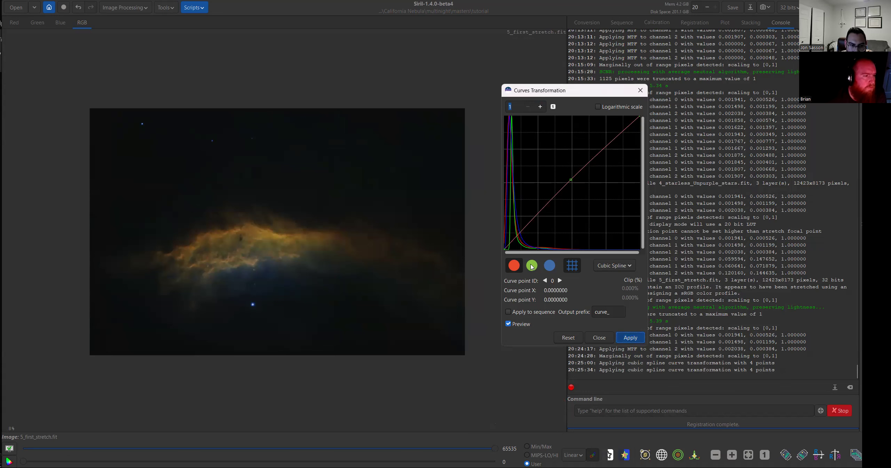
- Apply a further curve with a midtone point at about X 0.478, Y 0.527 and a shadow point at about X 0.159, Y 0.148, and close Curves Transformation
{"action": "left_click", "coordinate": [573, 182]}
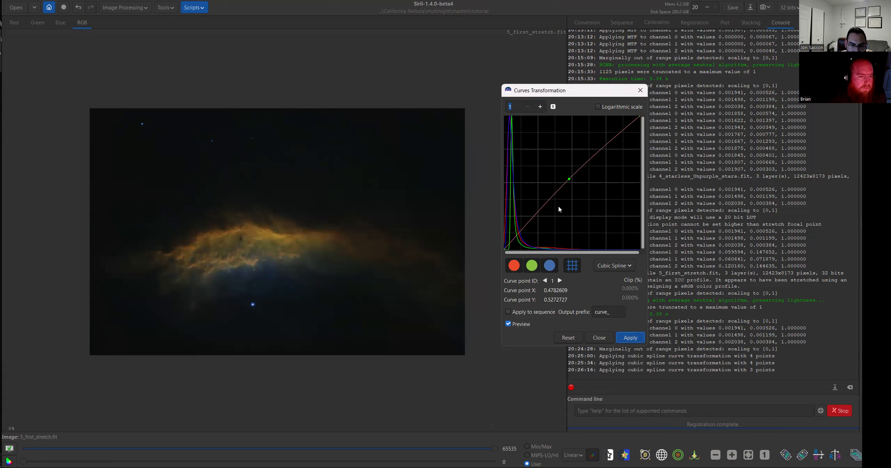
{"action": "left_click", "coordinate": [524, 229]}
{"action": "left_click_drag", "start_coordinate": [526, 232], "coordinate": [526, 230]}
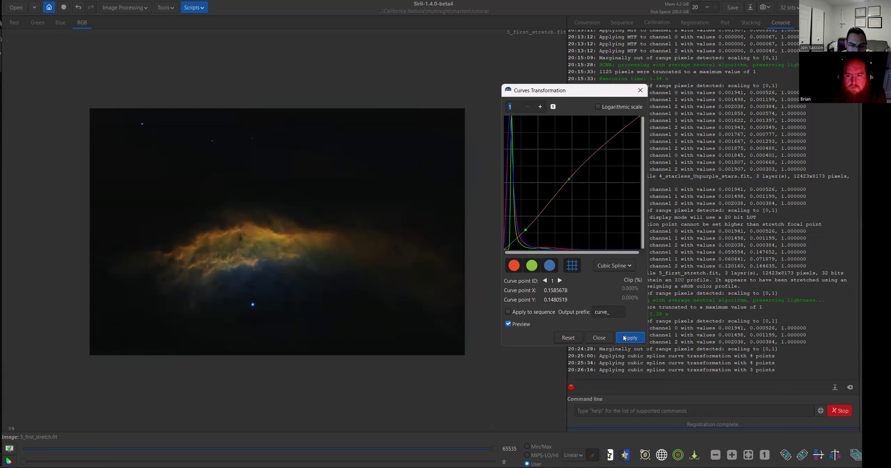
{"action": "left_click", "coordinate": [598, 338]}
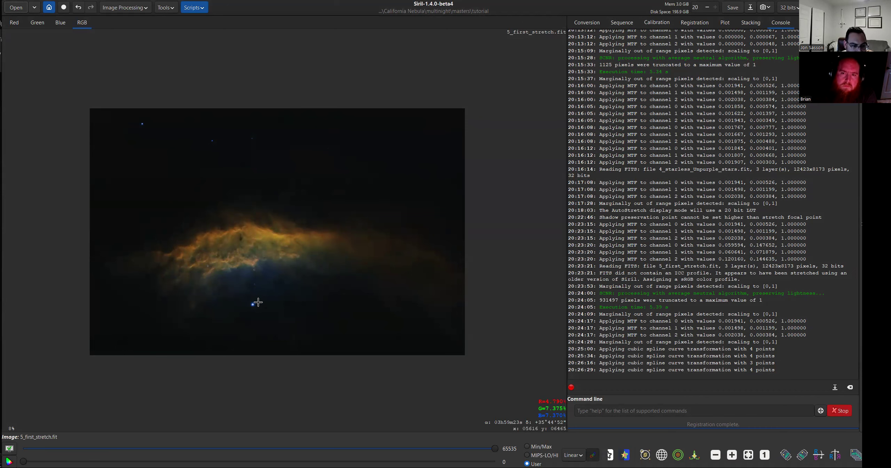
{"action": "scroll", "coordinate": [256, 300], "scroll_direction": "up", "scroll_amount": 1}
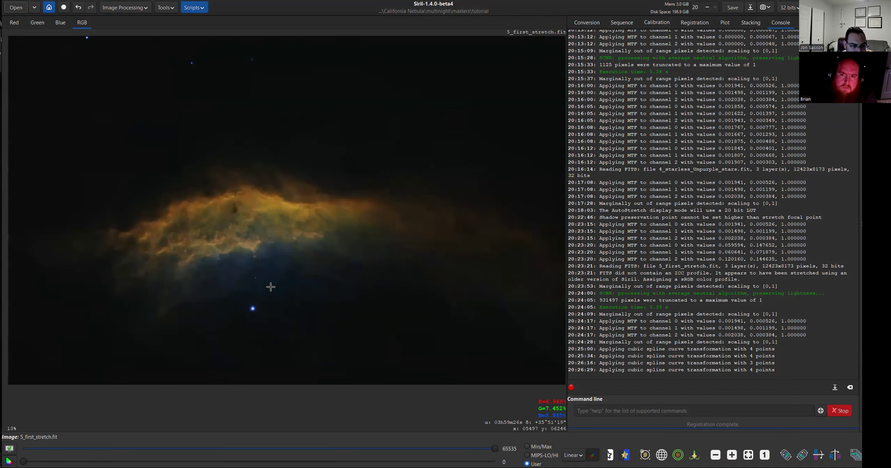
{"action": "left_click", "coordinate": [194, 8]}
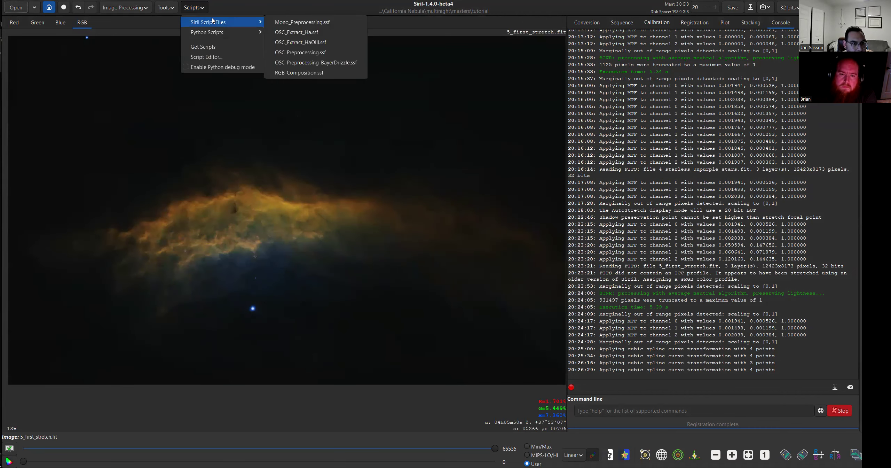
{"action": "mouse_move", "coordinate": [252, 34]}
{"action": "mouse_move", "coordinate": [296, 33]}
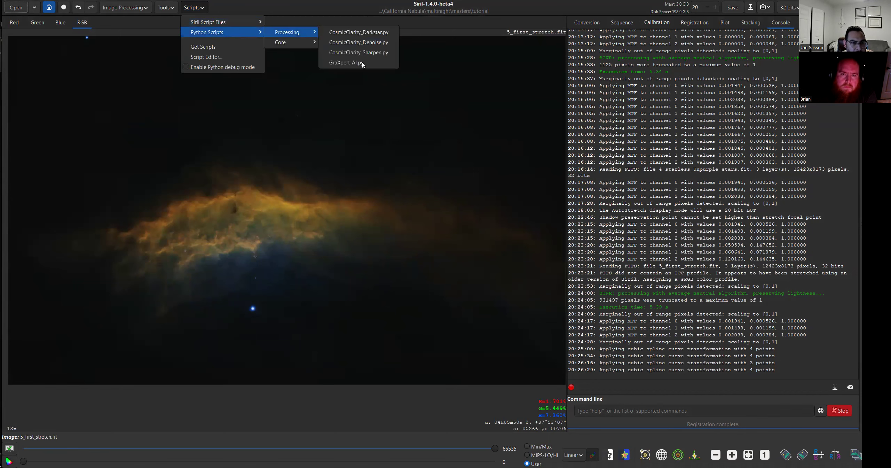
{"action": "left_click", "coordinate": [385, 64]}
{"action": "scroll", "coordinate": [275, 196], "scroll_direction": "up", "scroll_amount": 4}
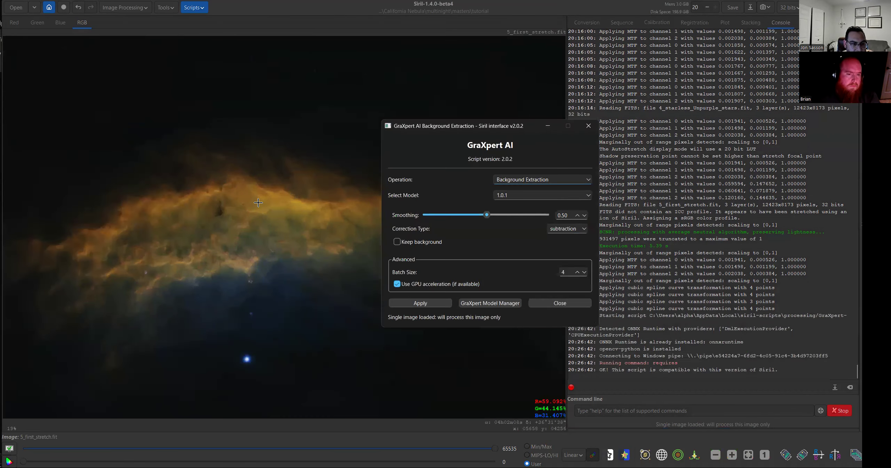
{"action": "scroll", "coordinate": [214, 120], "scroll_direction": "down", "scroll_amount": 4}
{"action": "left_click", "coordinate": [558, 180]}
{"action": "left_click", "coordinate": [528, 194]}
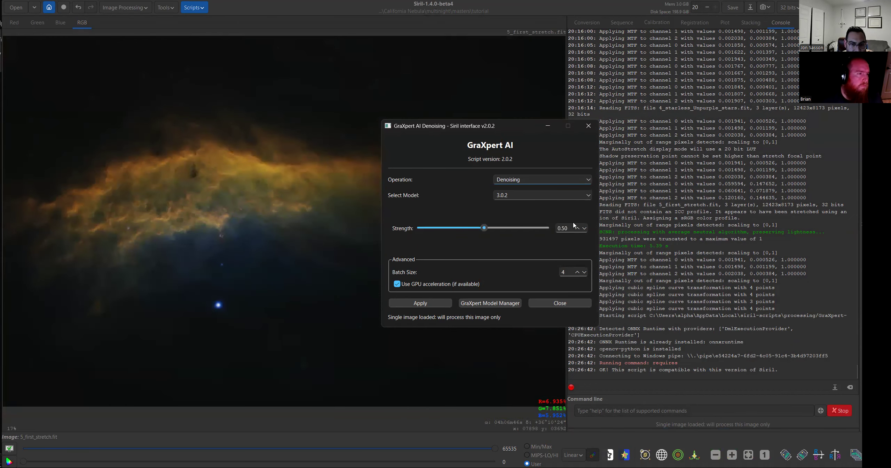
{"action": "left_click_drag", "start_coordinate": [485, 227], "coordinate": [500, 230]}
{"action": "left_click_drag", "start_coordinate": [499, 128], "coordinate": [671, 107]}
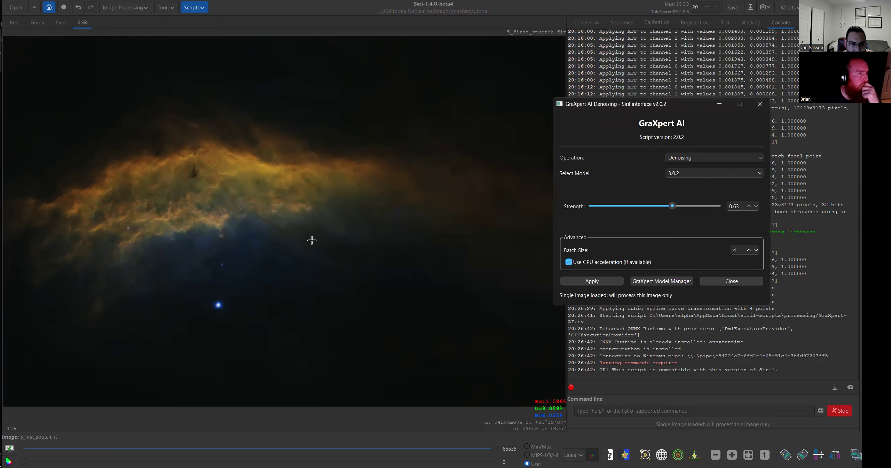
{"action": "scroll", "coordinate": [295, 131], "scroll_direction": "down", "scroll_amount": 3}
{"action": "scroll", "coordinate": [295, 210], "scroll_direction": "up", "scroll_amount": 1}
{"action": "scroll", "coordinate": [256, 153], "scroll_direction": "down", "scroll_amount": 1}
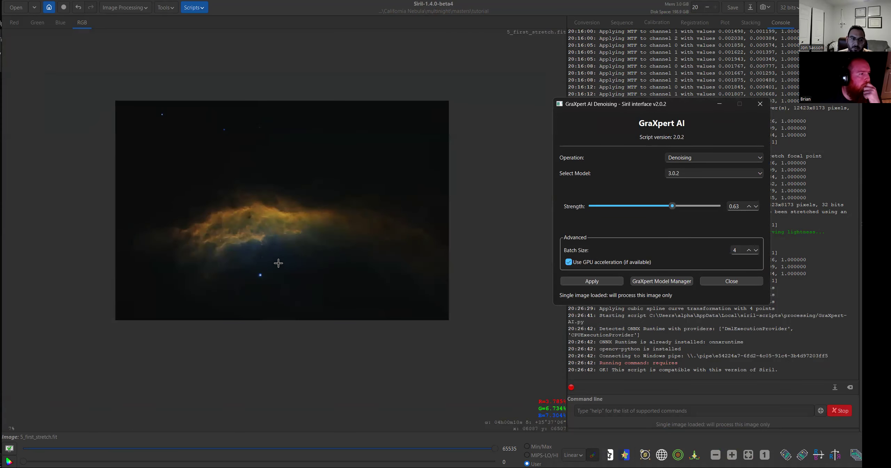
{"action": "scroll", "coordinate": [279, 261], "scroll_direction": "up", "scroll_amount": 1}
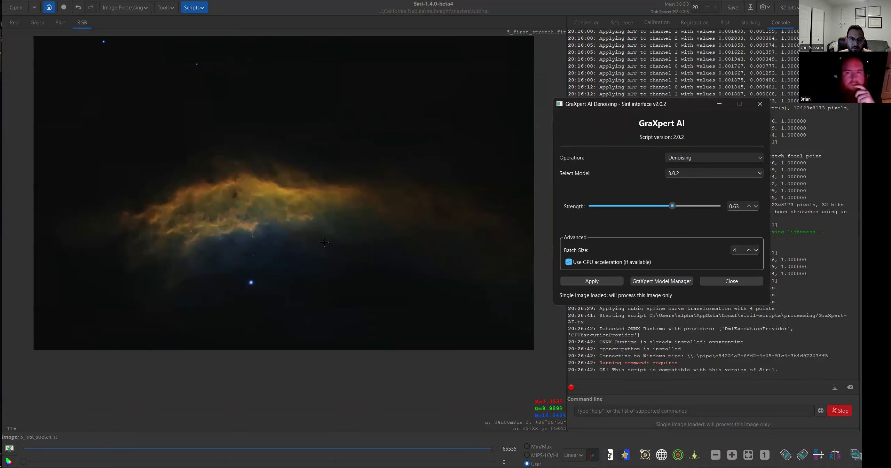
{"action": "left_click", "coordinate": [749, 281]}
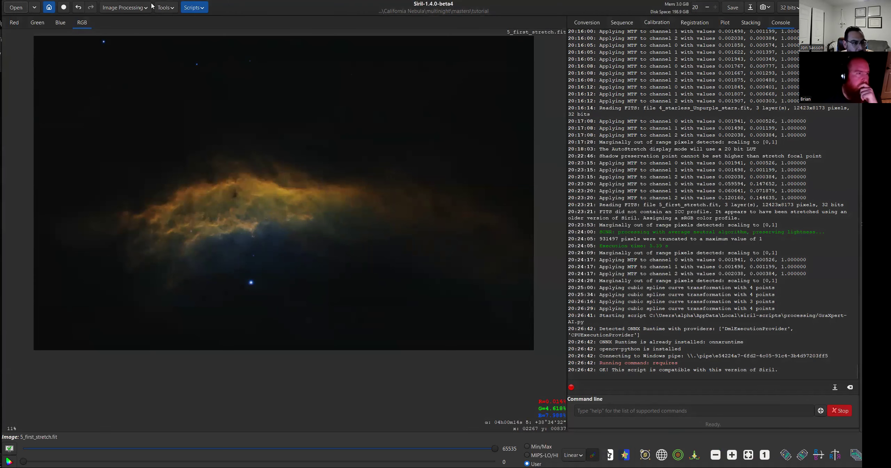
- Increase the image's global color saturation by an amount of 0.18, keeping the background factor at 1.00, and apply it
{"action": "left_click", "coordinate": [126, 6]}
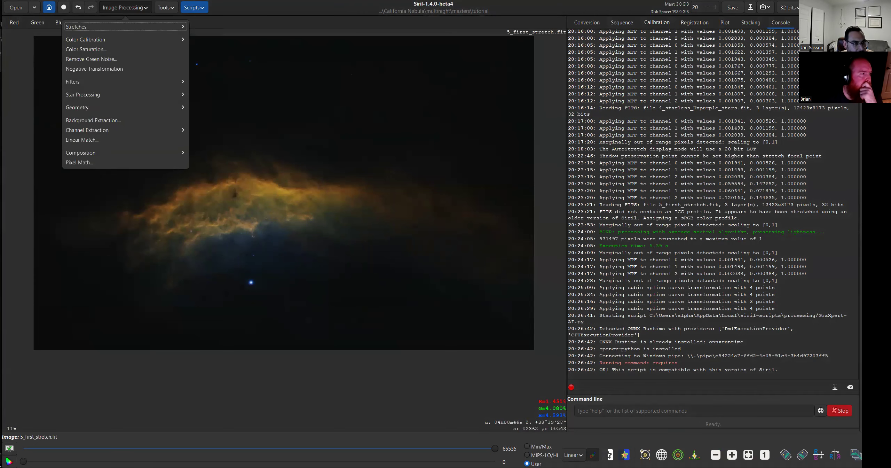
{"action": "left_click", "coordinate": [94, 49]}
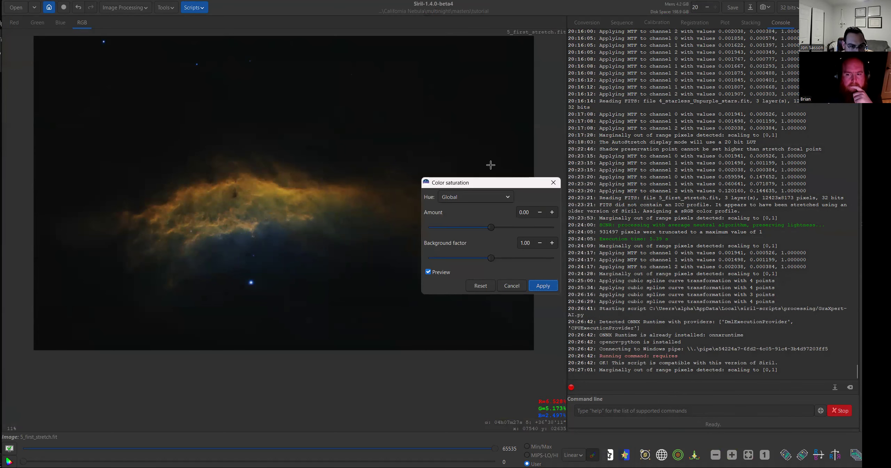
{"action": "left_click_drag", "start_coordinate": [491, 228], "coordinate": [497, 229]}
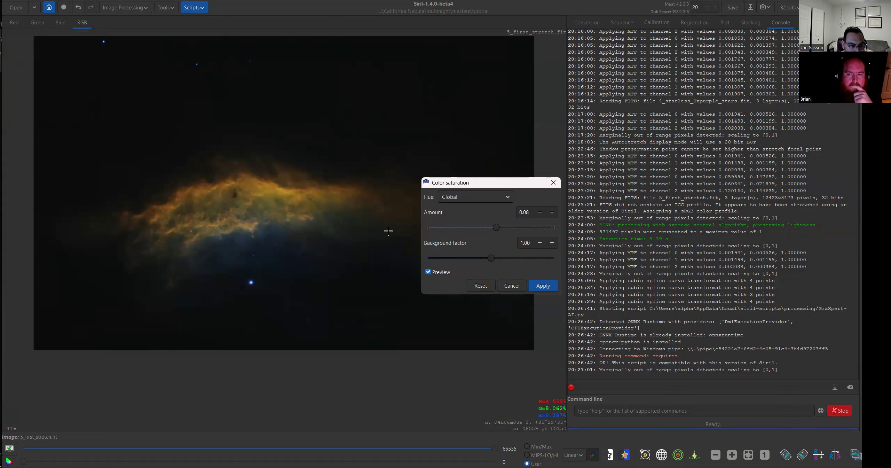
{"action": "left_click_drag", "start_coordinate": [496, 227], "coordinate": [502, 228]}
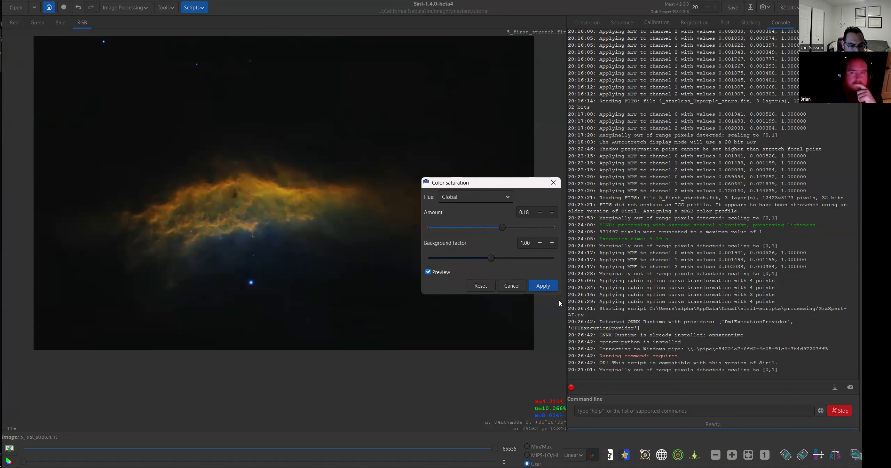
{"action": "left_click", "coordinate": [542, 286]}
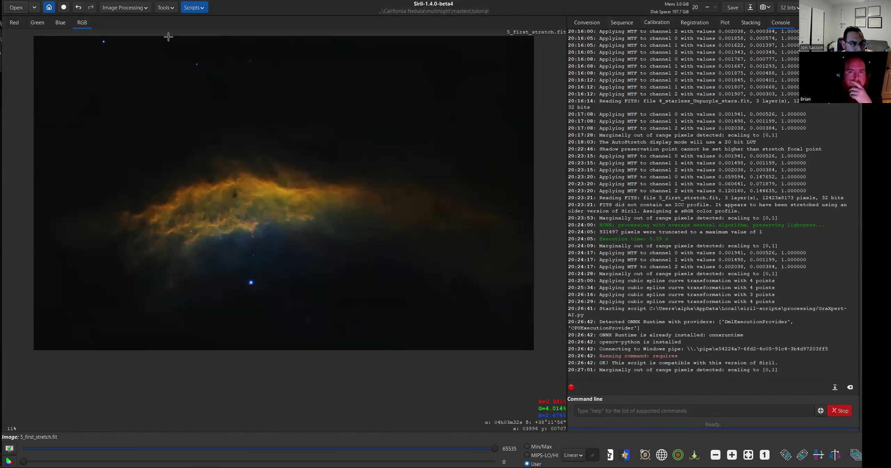
- Boost the color saturation of the Cyan-Blue / Blue-Magenta hues by an amount of 0.21 and apply it
{"action": "left_click", "coordinate": [135, 7]}
{"action": "left_click", "coordinate": [111, 40]}
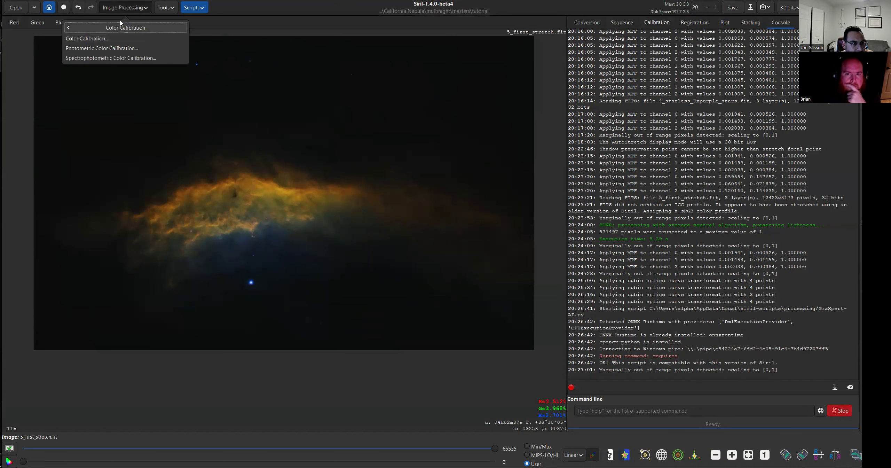
{"action": "left_click", "coordinate": [105, 28]}
{"action": "left_click", "coordinate": [97, 50]}
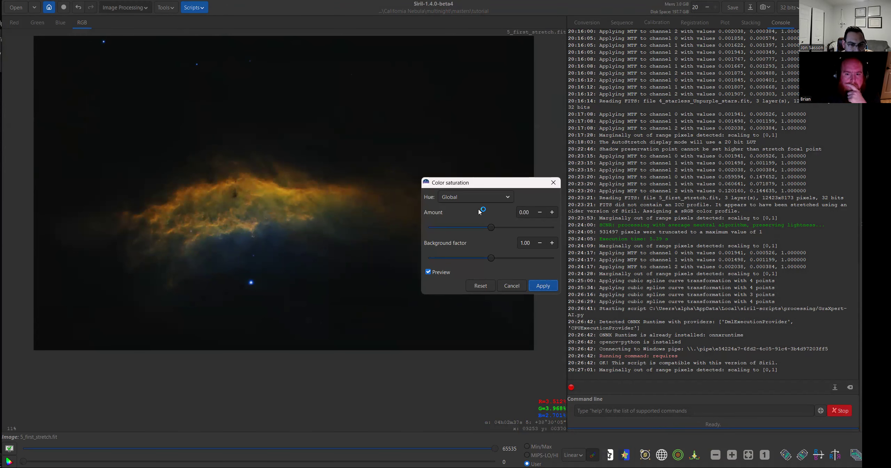
{"action": "left_click", "coordinate": [474, 197]}
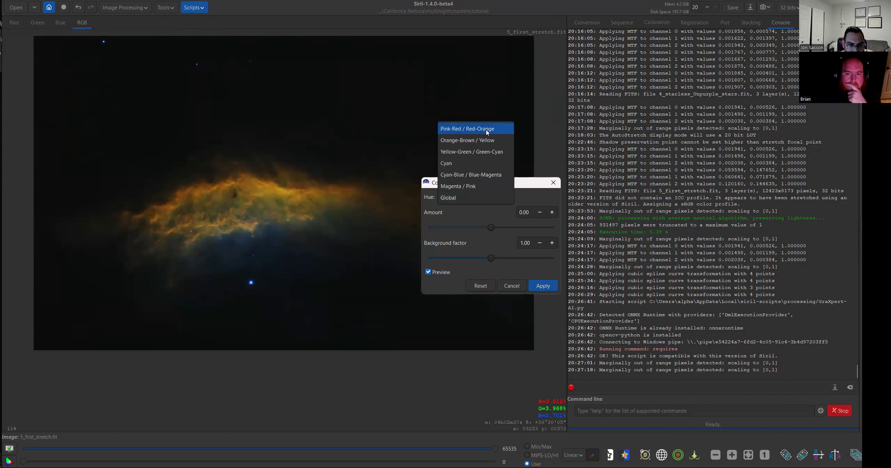
{"action": "left_click", "coordinate": [489, 176]}
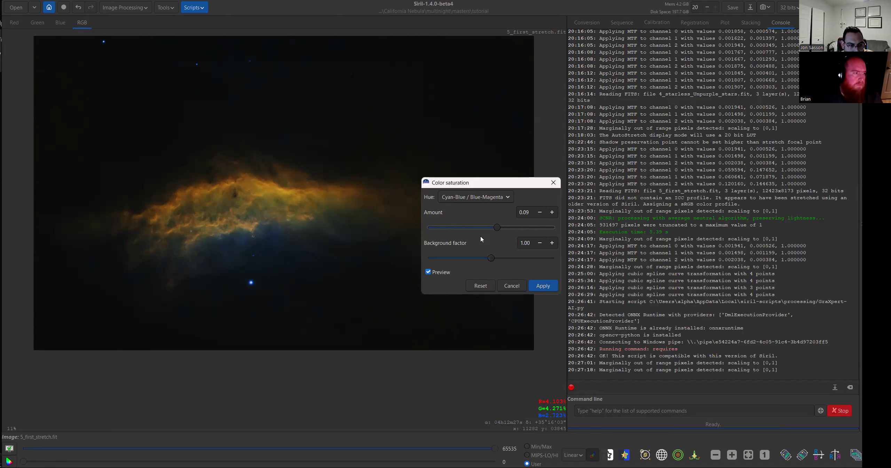
{"action": "left_click_drag", "start_coordinate": [500, 226], "coordinate": [507, 227]}
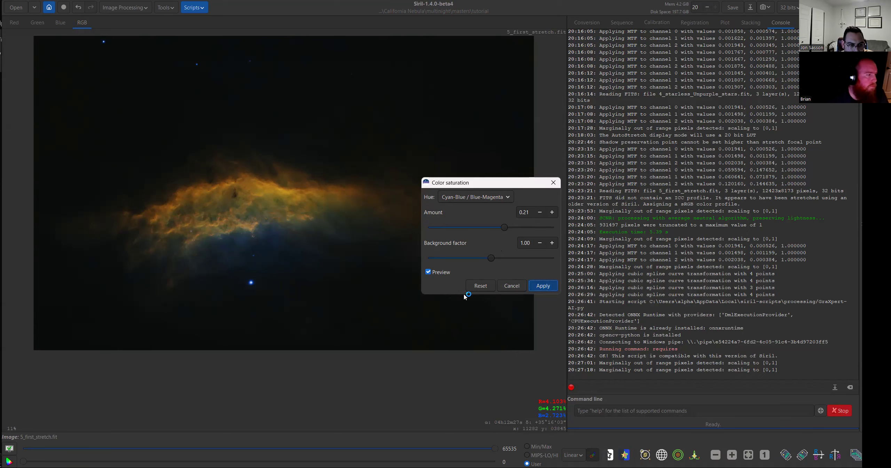
{"action": "left_click", "coordinate": [509, 288]}
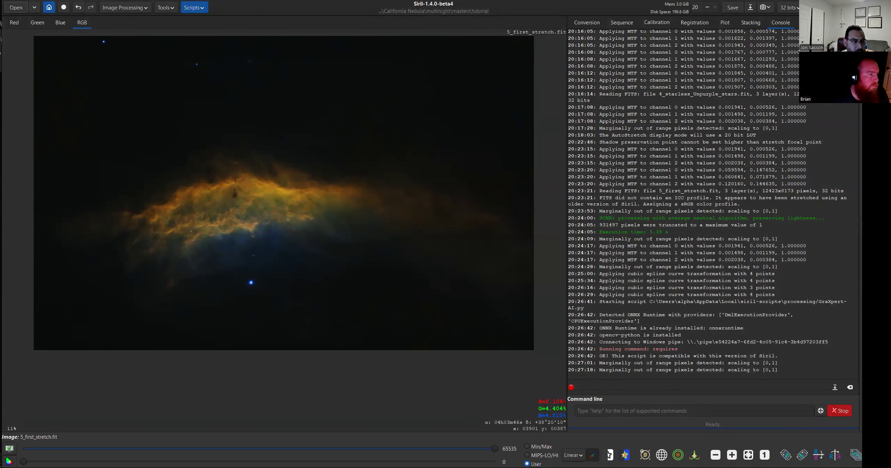
- Apply Contrast-Limited Adaptive Histogram Equalization to the nebula image with a tiles grid size of 10 and a clip limit of 0.85
{"action": "left_click", "coordinate": [124, 8]}
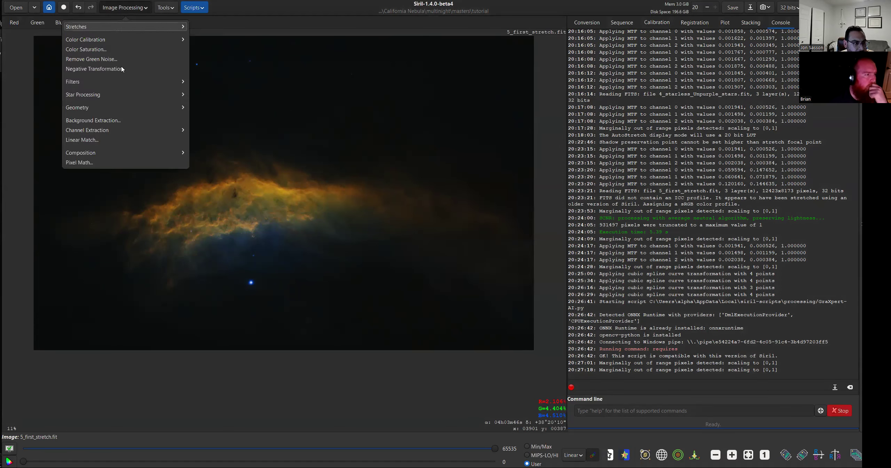
{"action": "left_click", "coordinate": [115, 81]}
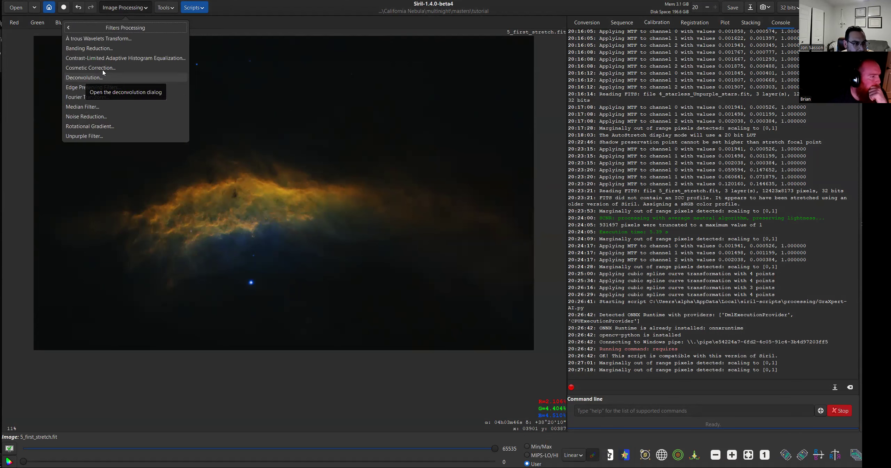
{"action": "left_click", "coordinate": [168, 59]}
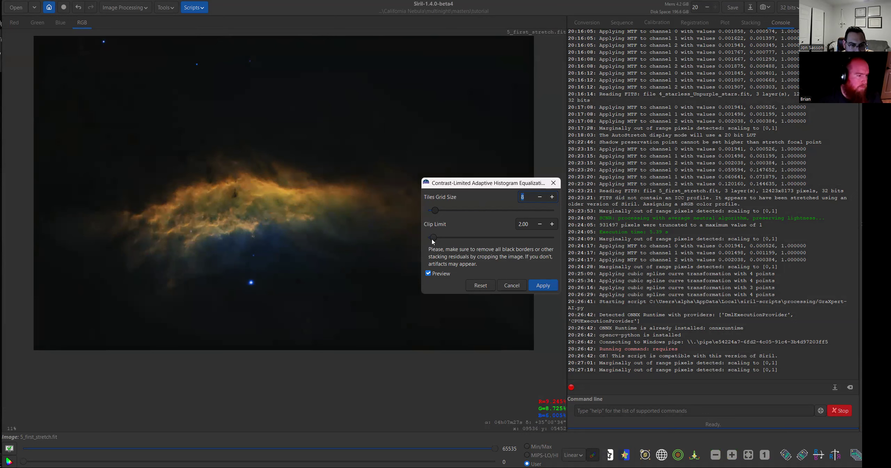
{"action": "left_click_drag", "start_coordinate": [435, 241], "coordinate": [435, 239]}
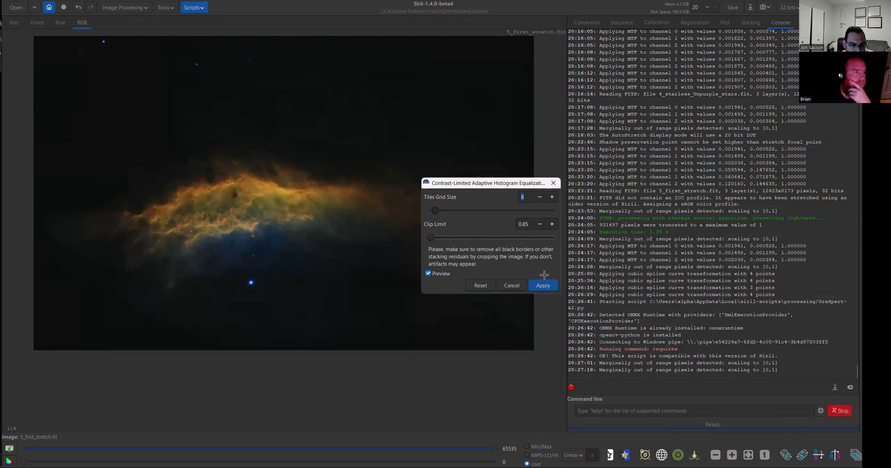
{"action": "left_click", "coordinate": [553, 198]}
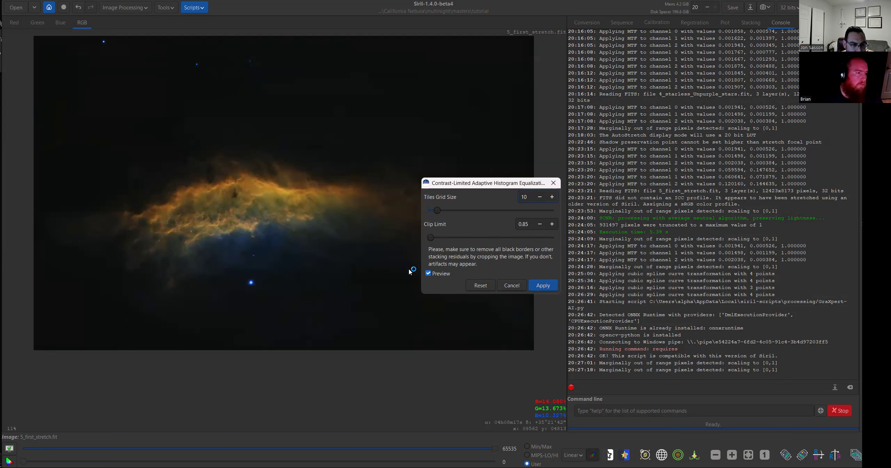
{"action": "left_click", "coordinate": [543, 285]}
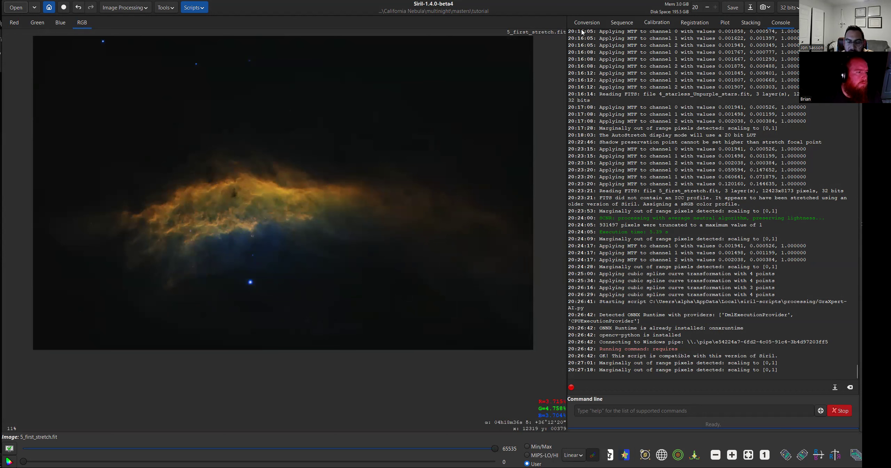
- Save the starless image under the new name tutorial.fit in the tutorial folder as 32-bit floating point FITS
{"action": "left_click", "coordinate": [753, 7]}
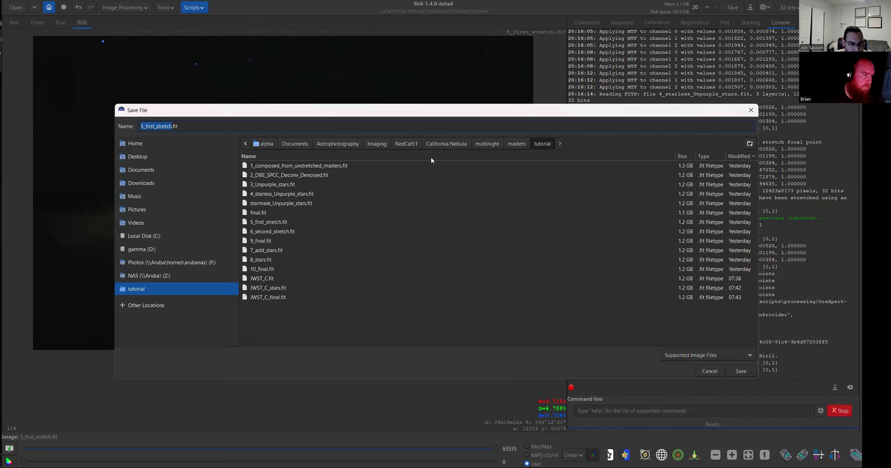
{"action": "type", "text": "tuo"}
{"action": "key", "text": "BackSpace"}
{"action": "type", "text": "to"}
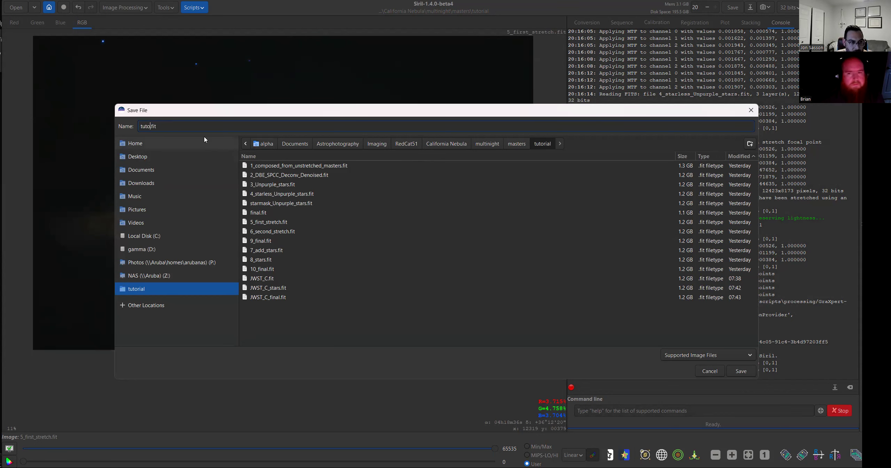
{"action": "type", "text": "rial"}
{"action": "key", "text": "Return"}
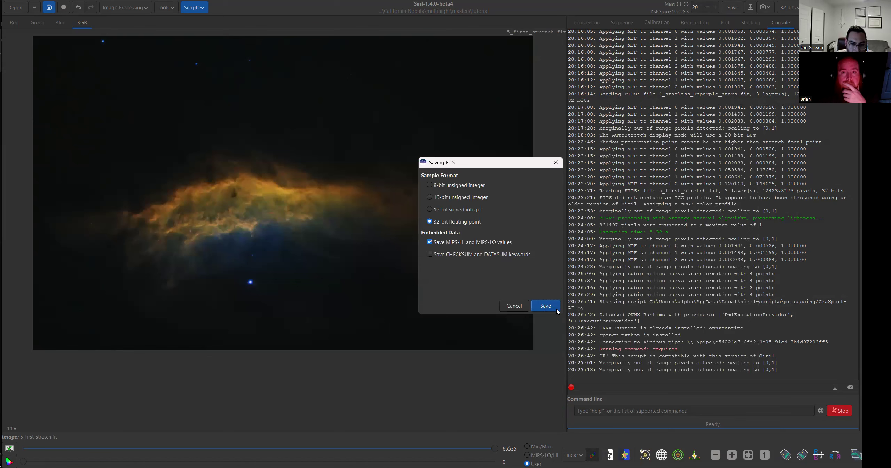
{"action": "left_click", "coordinate": [556, 309]}
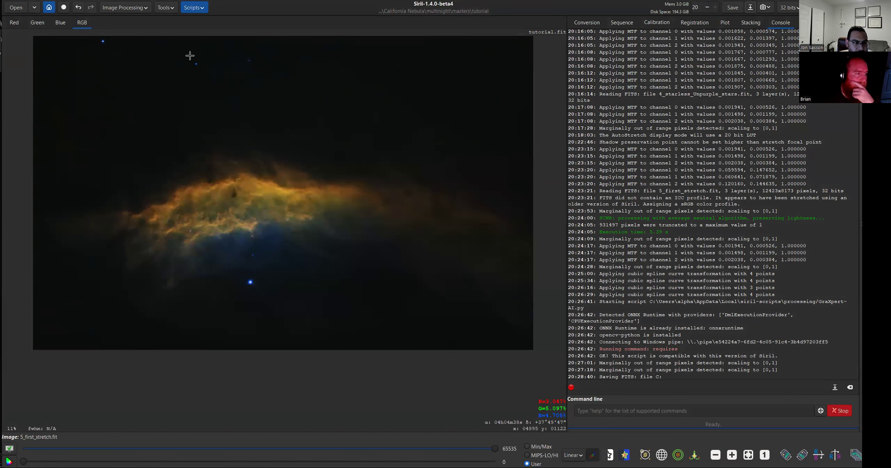
- Start Star Recomposition, closing the current image, with tutorial.fit as the background and starmask_Unpurple_stars.fit as the star image
{"action": "left_click", "coordinate": [133, 10]}
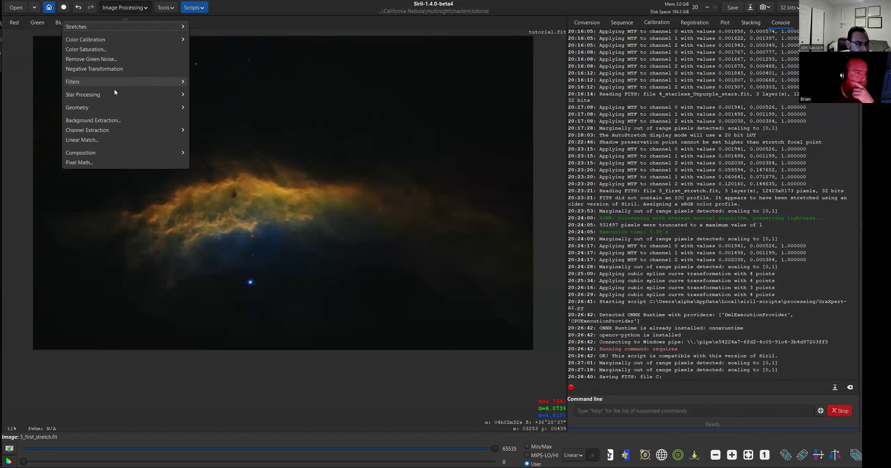
{"action": "left_click", "coordinate": [99, 96]}
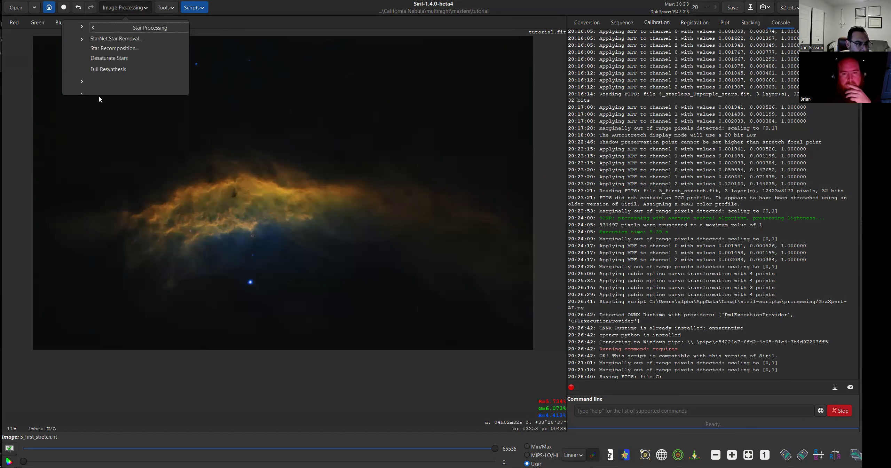
{"action": "left_click", "coordinate": [111, 48]}
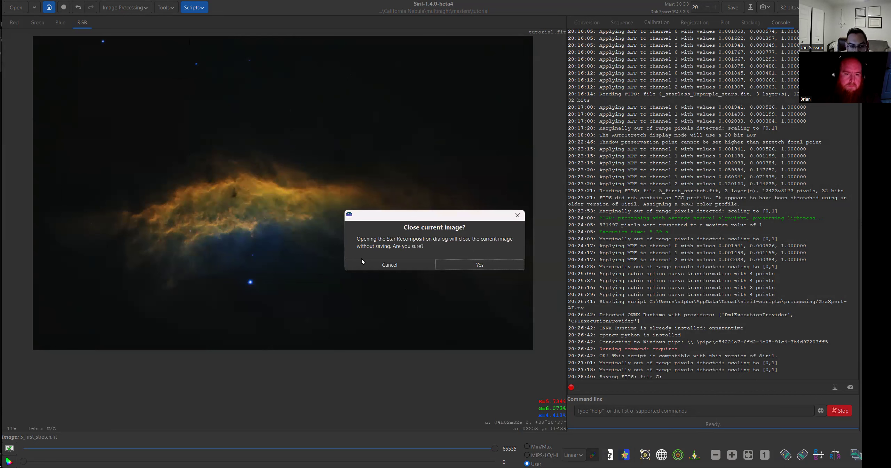
{"action": "left_click", "coordinate": [493, 267]}
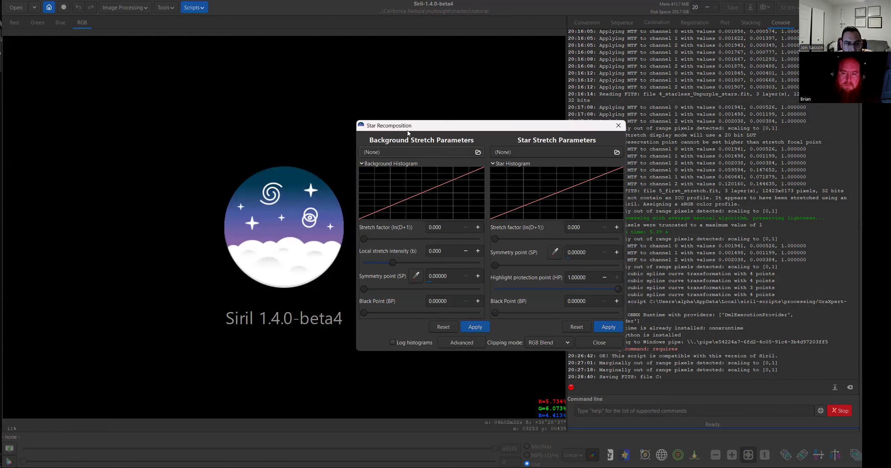
{"action": "left_click_drag", "start_coordinate": [408, 124], "coordinate": [346, 88]}
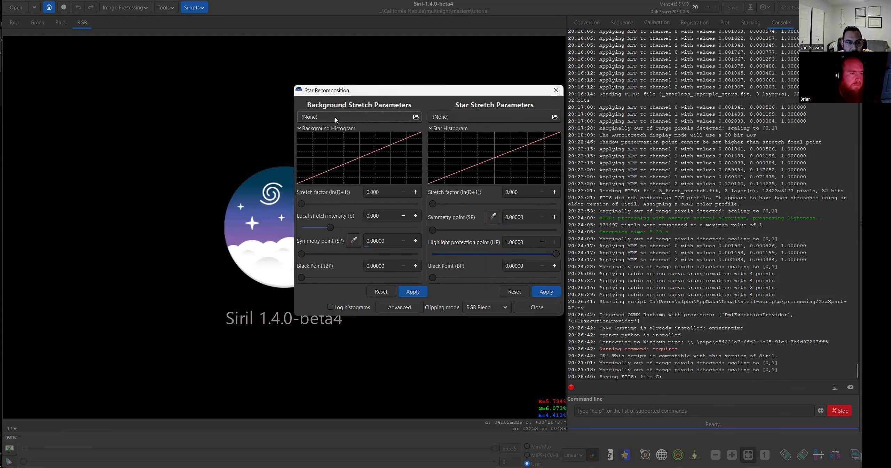
{"action": "left_click", "coordinate": [389, 113]}
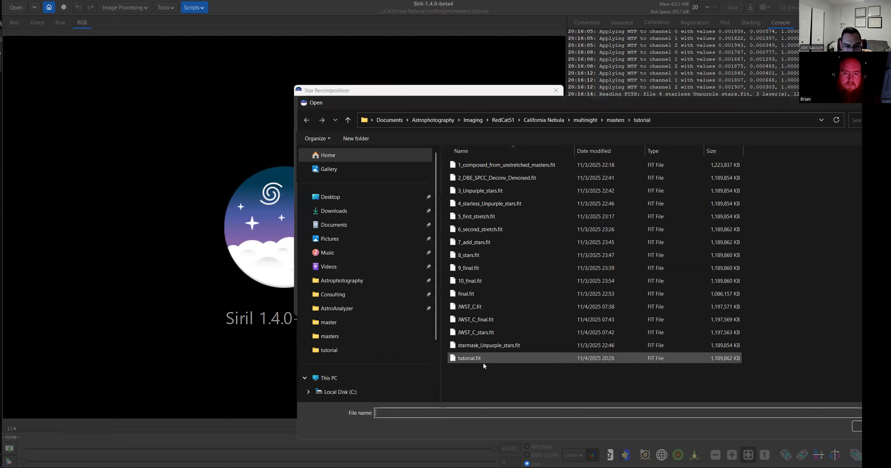
{"action": "double_click", "coordinate": [483, 359]}
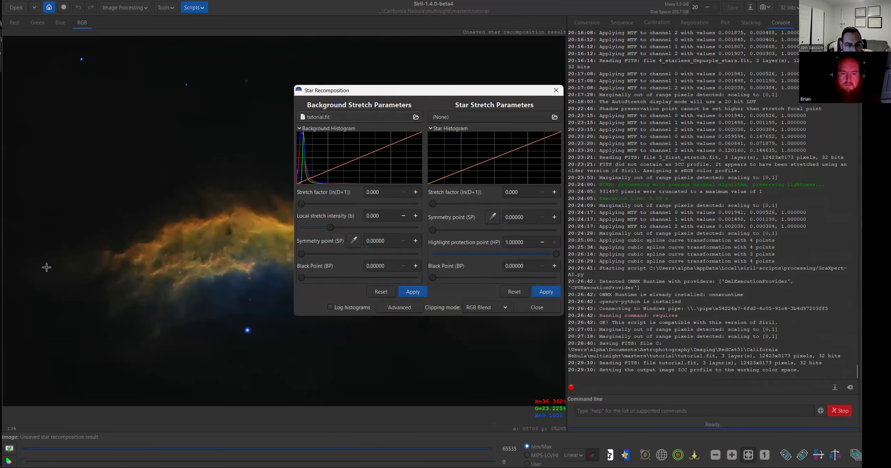
{"action": "left_click", "coordinate": [500, 117]}
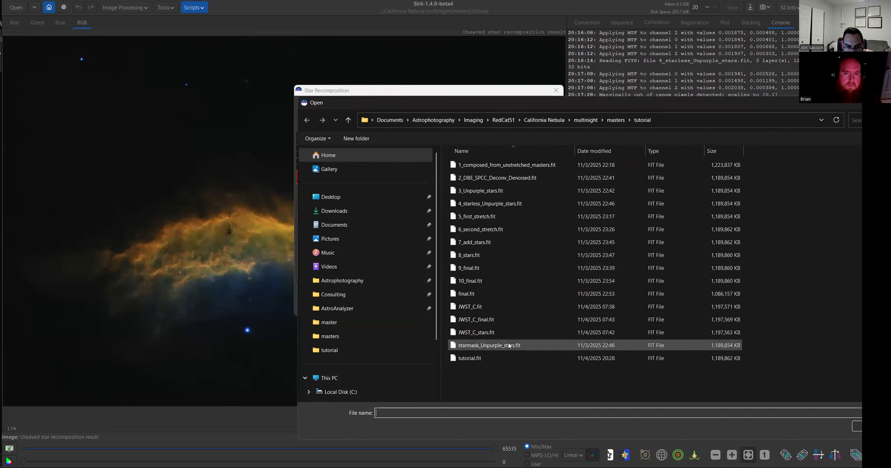
{"action": "double_click", "coordinate": [528, 346]}
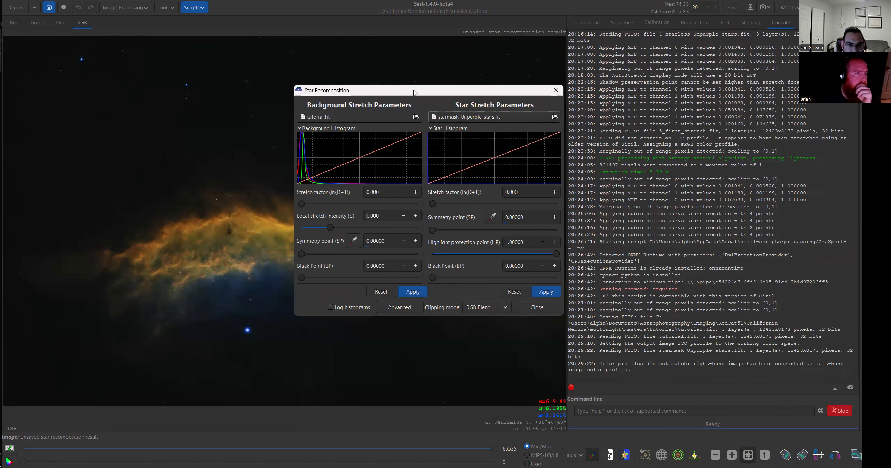
{"action": "left_click_drag", "start_coordinate": [414, 92], "coordinate": [691, 90]}
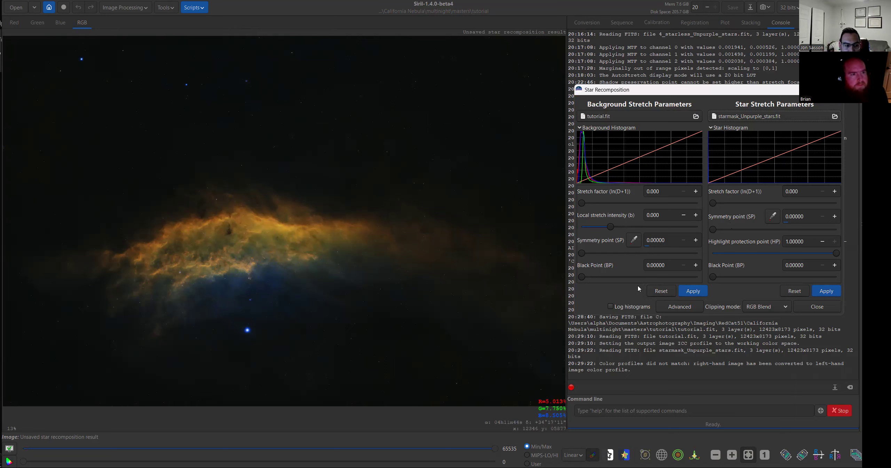
- Try raising the star stretch factor to 6.827, close Star Recomposition and inspect the recombined stars over the nebula
{"action": "left_click_drag", "start_coordinate": [715, 202], "coordinate": [744, 203]}
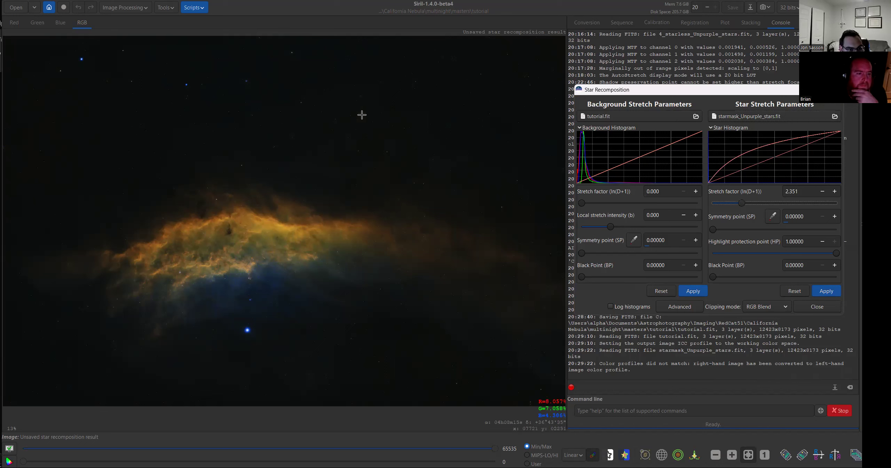
{"action": "left_click_drag", "start_coordinate": [744, 203], "coordinate": [786, 206]}
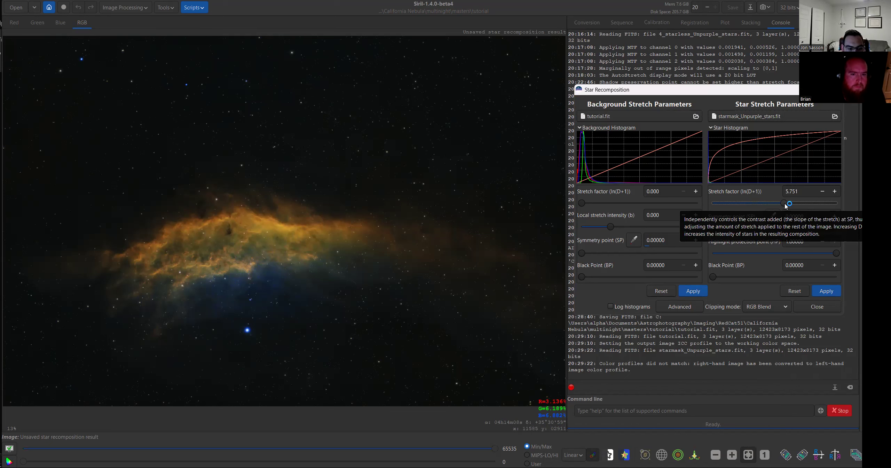
{"action": "left_click_drag", "start_coordinate": [786, 205], "coordinate": [799, 206]}
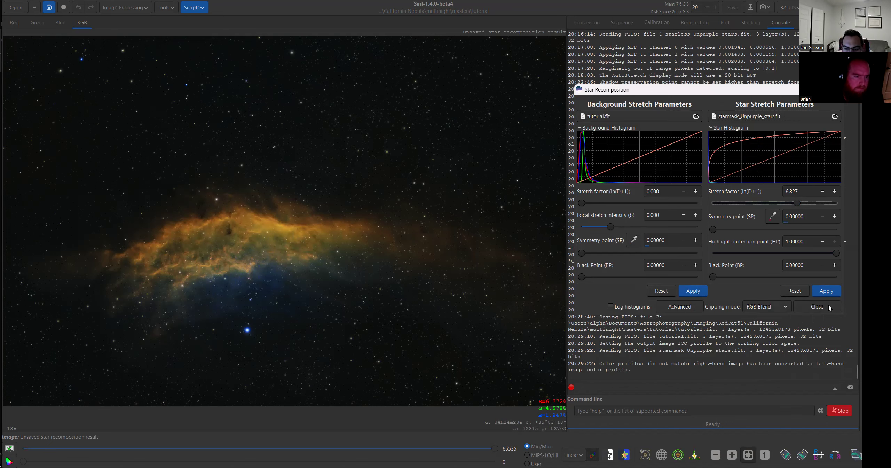
{"action": "left_click", "coordinate": [817, 306]}
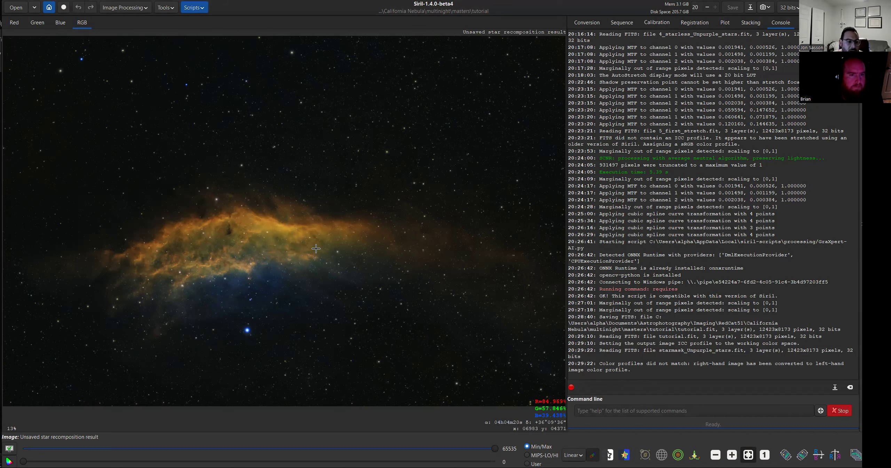
{"action": "scroll", "coordinate": [294, 241], "scroll_direction": "up", "scroll_amount": 2}
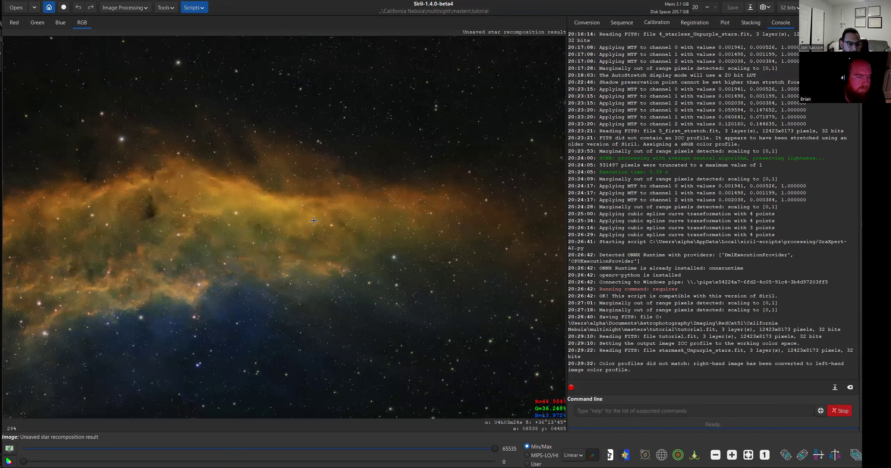
{"action": "scroll", "coordinate": [327, 217], "scroll_direction": "down", "scroll_amount": 2}
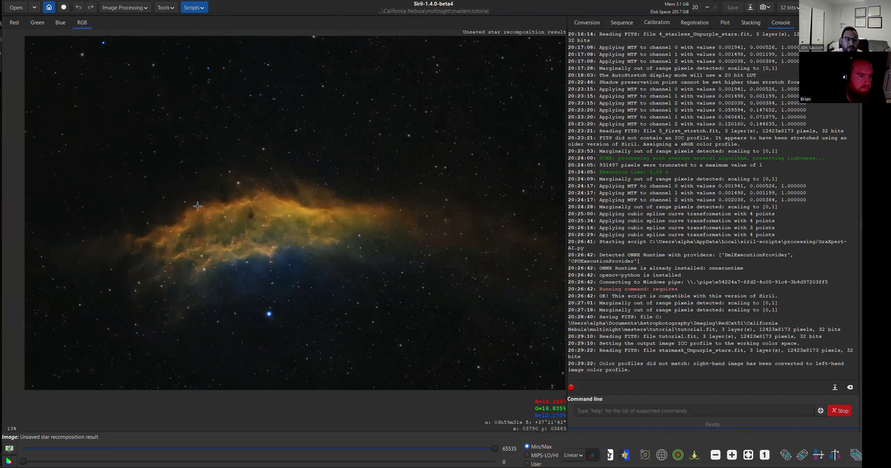
{"action": "left_click", "coordinate": [122, 7]}
{"action": "left_click", "coordinate": [129, 28]}
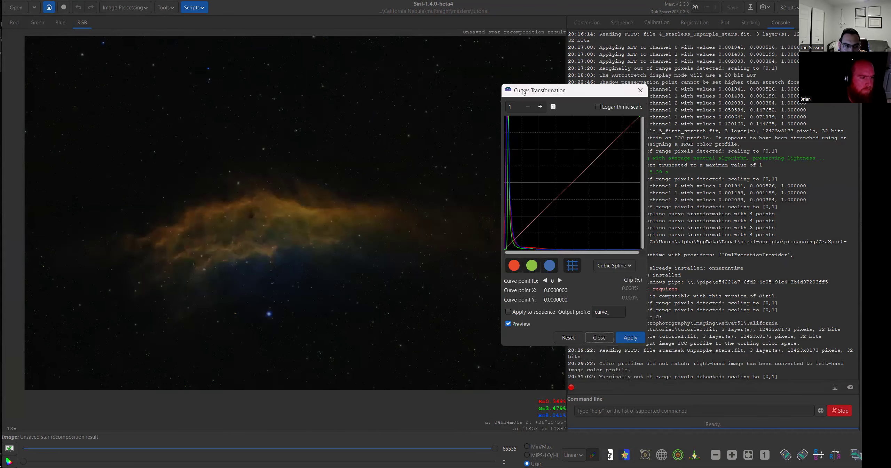
{"action": "left_click_drag", "start_coordinate": [523, 91], "coordinate": [592, 84]}
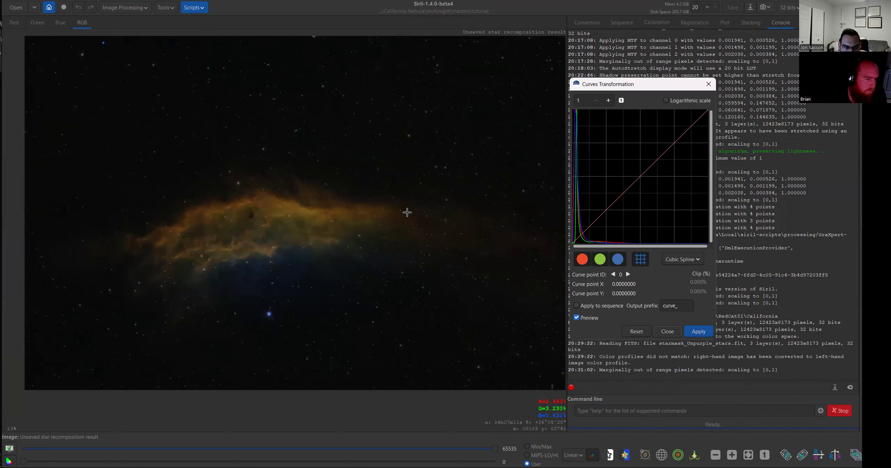
{"action": "left_click", "coordinate": [666, 332]}
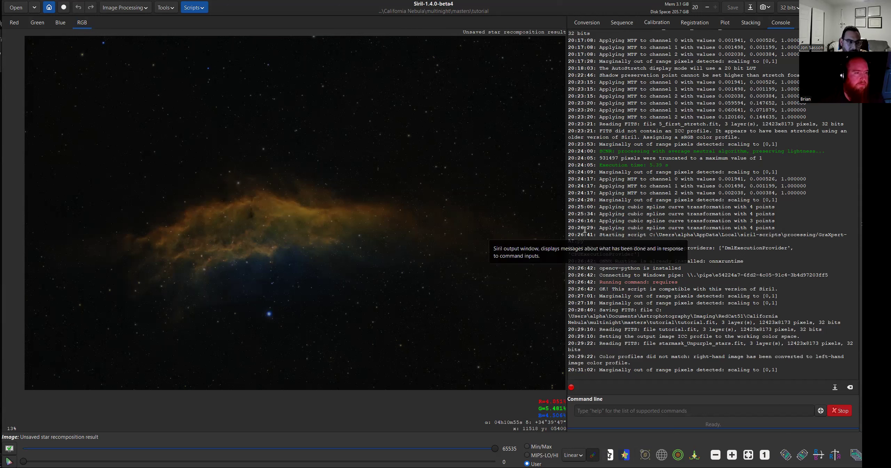
- Restart Star Recomposition, discarding the unsaved recombined image, and load tutorial.fit as the background
{"action": "left_click", "coordinate": [133, 7]}
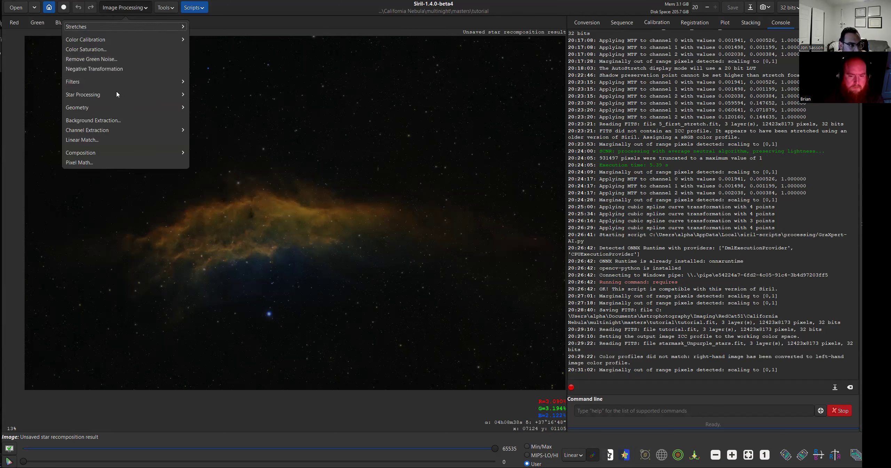
{"action": "left_click", "coordinate": [117, 93]}
{"action": "left_click", "coordinate": [104, 49]}
{"action": "left_click", "coordinate": [484, 264]}
{"action": "left_click", "coordinate": [624, 117]}
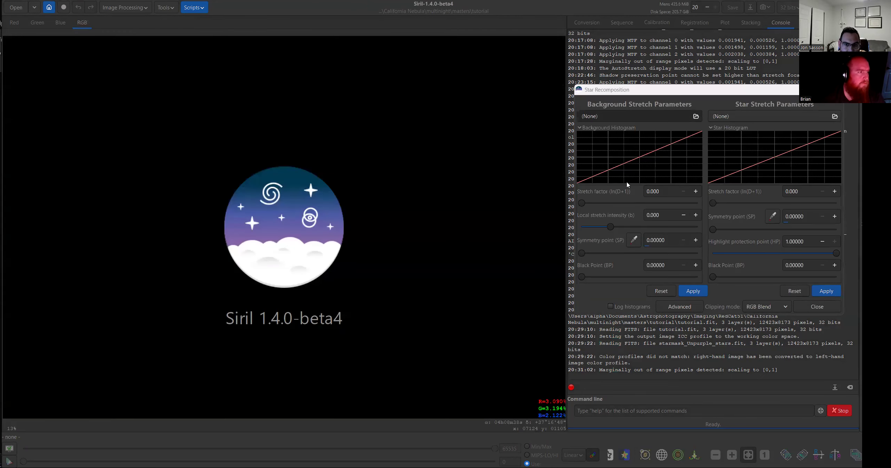
{"action": "left_click", "coordinate": [787, 357]}
{"action": "double_click", "coordinate": [787, 358]}
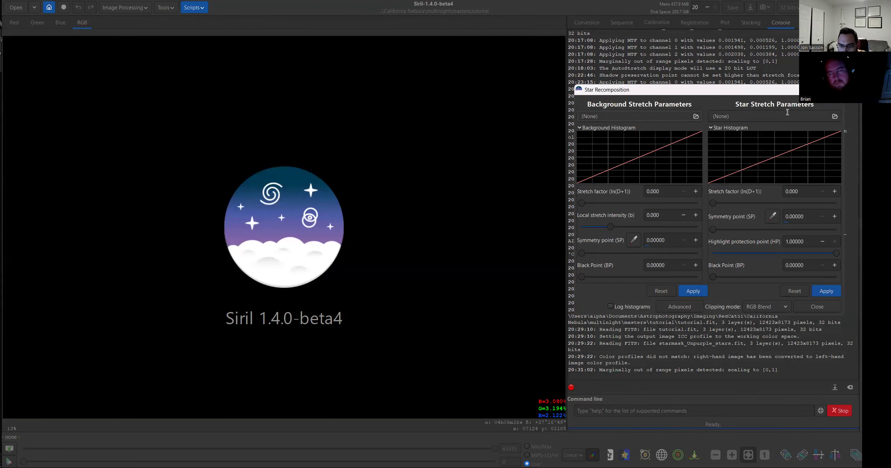
- Load starmask_Unpurple_stars.fit as the star image and set the star stretch factor to 6.261
{"action": "left_click", "coordinate": [752, 116]}
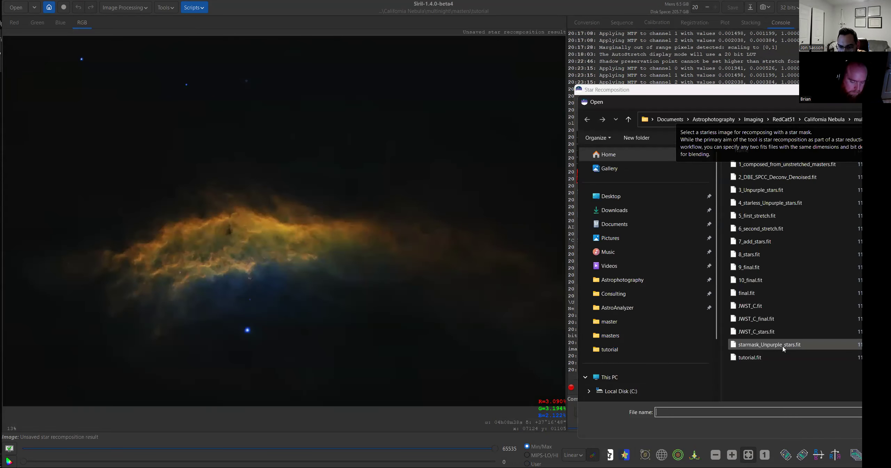
{"action": "double_click", "coordinate": [783, 346]}
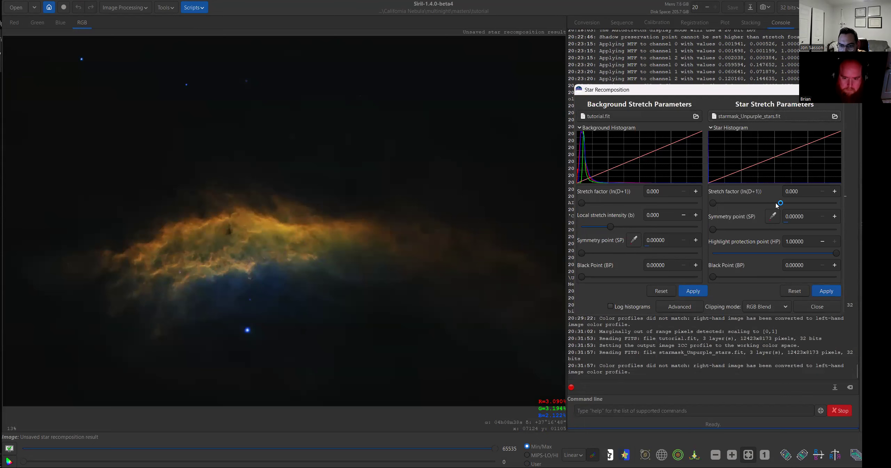
{"action": "left_click", "coordinate": [791, 203]}
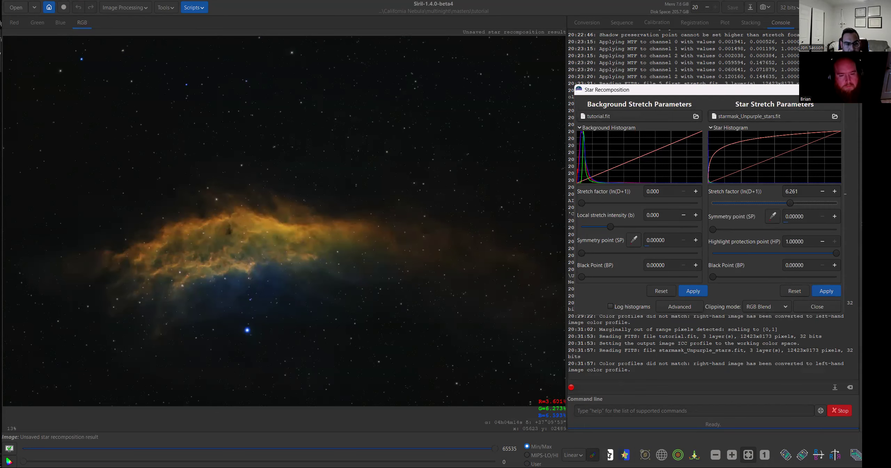
- Close Star Recomposition and save the recombined image as tutorial_stars.fit in 32-bit floating point format
{"action": "left_click", "coordinate": [828, 308]}
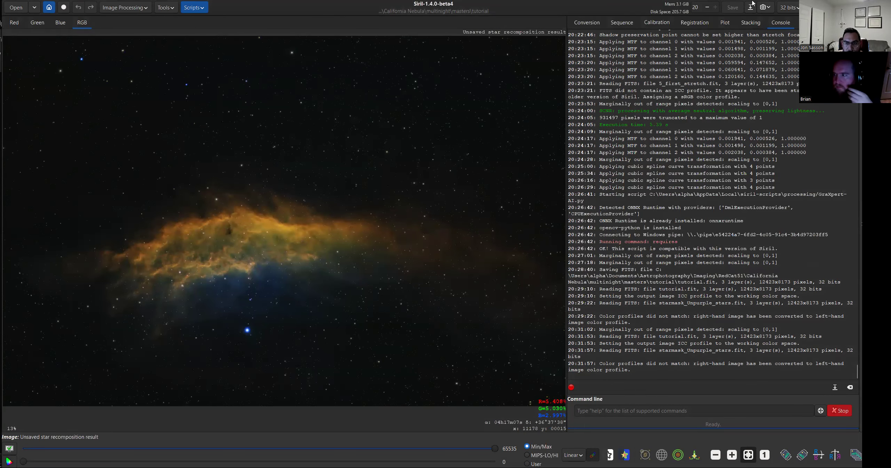
{"action": "left_click", "coordinate": [750, 7]}
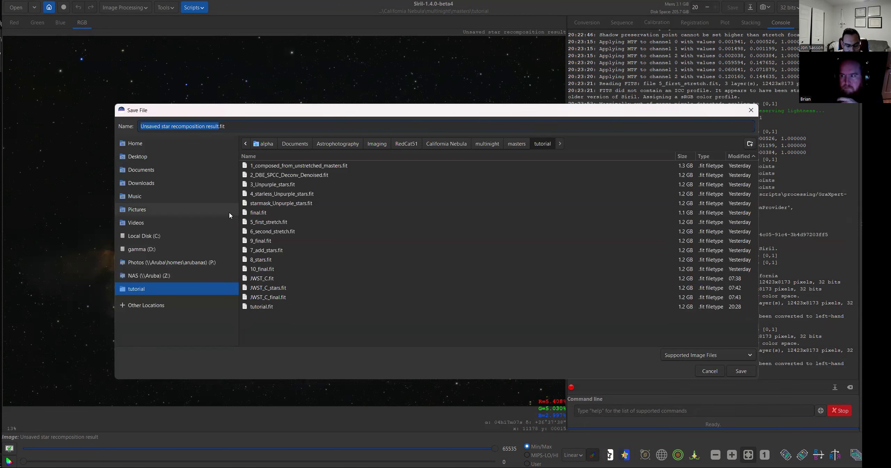
{"action": "type", "text": "tu"}
{"action": "type", "text": "torial_st"}
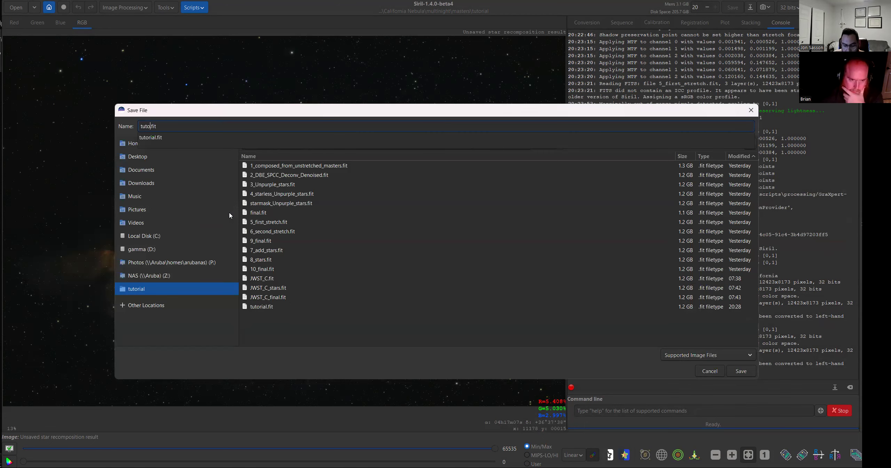
{"action": "type", "text": "ars"}
{"action": "key", "text": "Return"}
{"action": "left_click", "coordinate": [535, 308]}
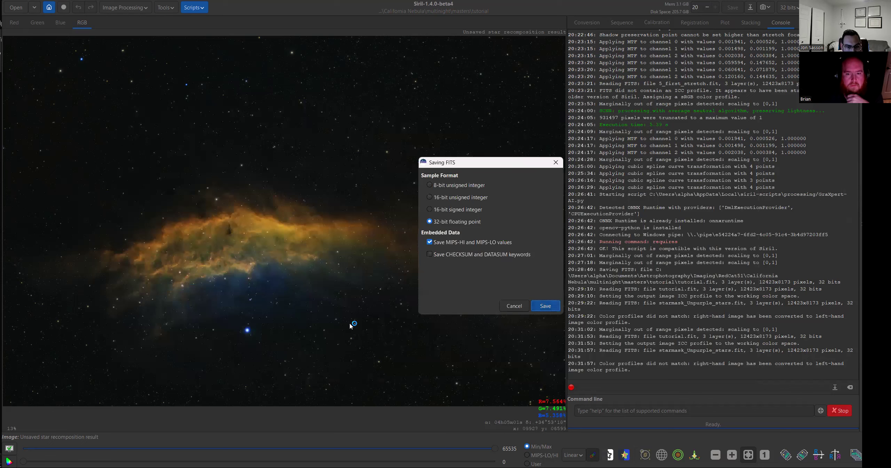
{"action": "left_click", "coordinate": [125, 7]}
{"action": "left_click", "coordinate": [121, 27]}
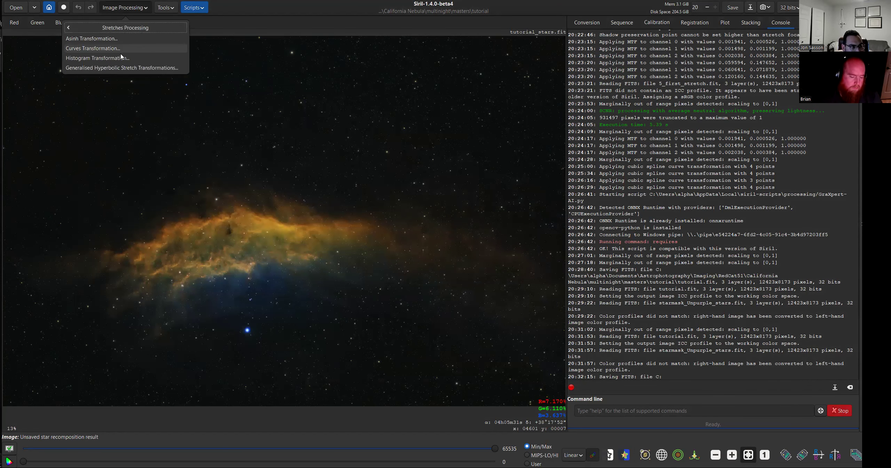
{"action": "left_click", "coordinate": [252, 14]}
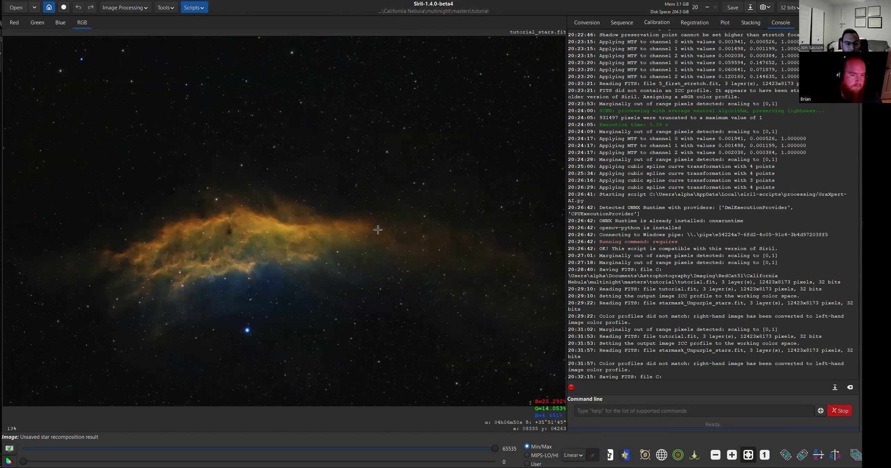
{"action": "left_click", "coordinate": [124, 8]}
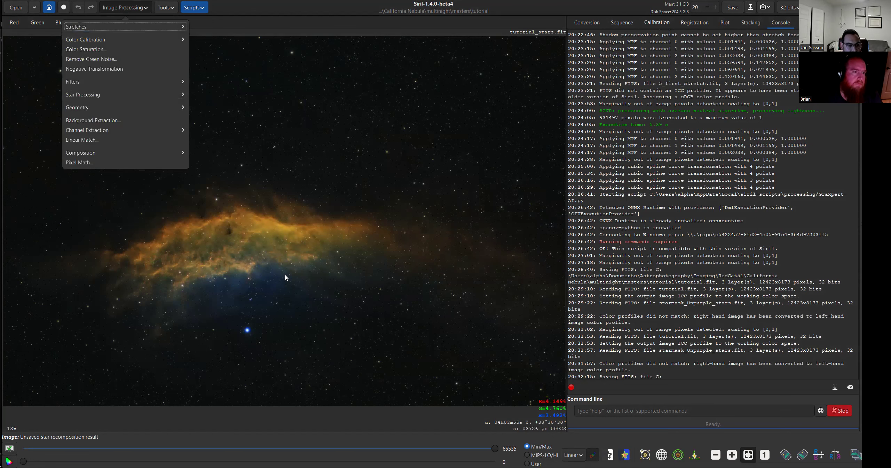
{"action": "left_click", "coordinate": [109, 49]}
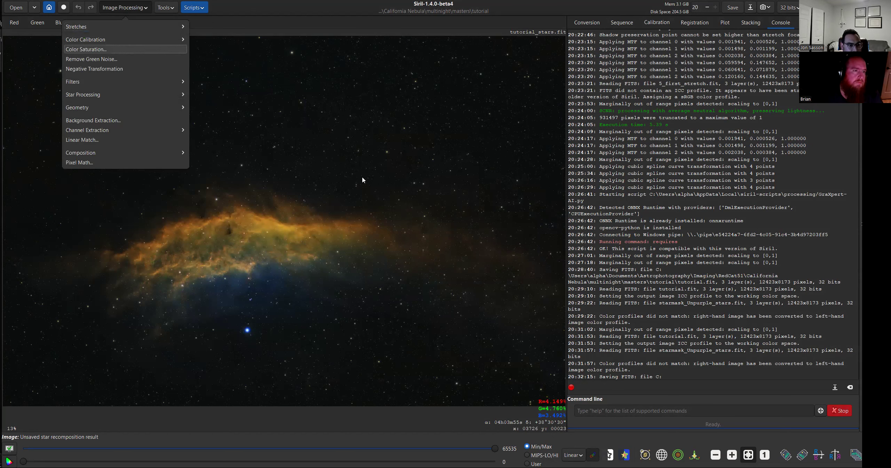
{"action": "left_click_drag", "start_coordinate": [490, 227], "coordinate": [494, 227]}
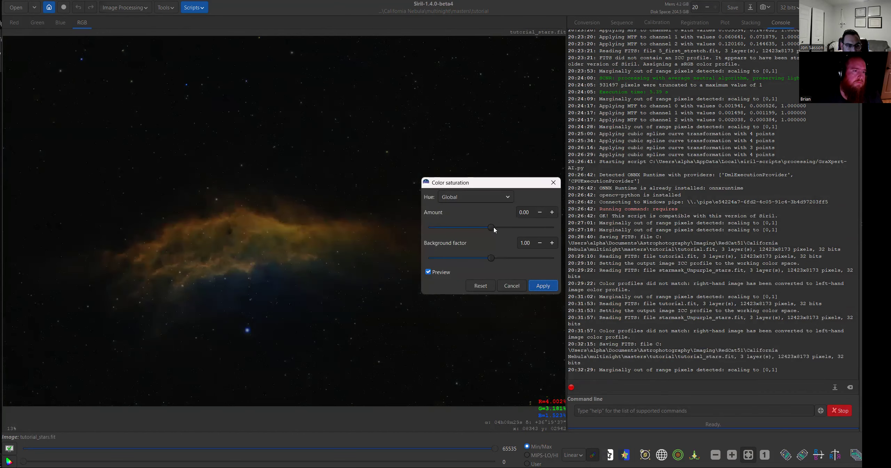
{"action": "left_click", "coordinate": [512, 285]}
- Reopen the saved tutorial_stars.fit image from the tutorial folder
{"action": "left_click", "coordinate": [16, 7]}
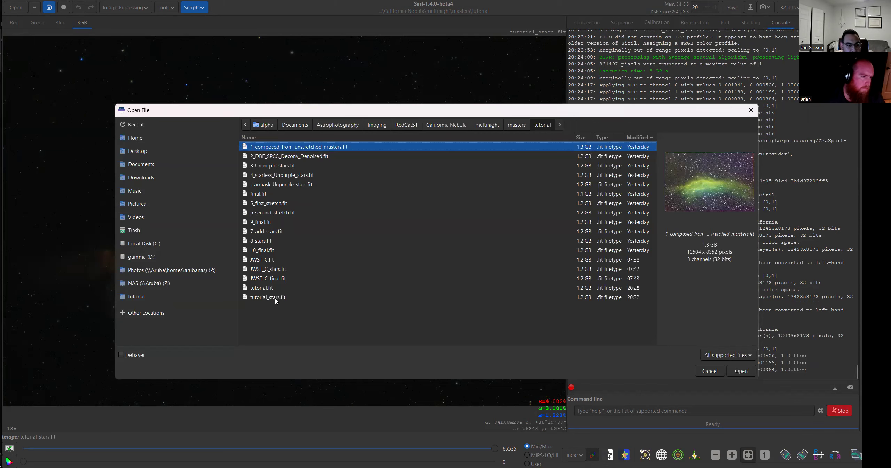
{"action": "double_click", "coordinate": [275, 298]}
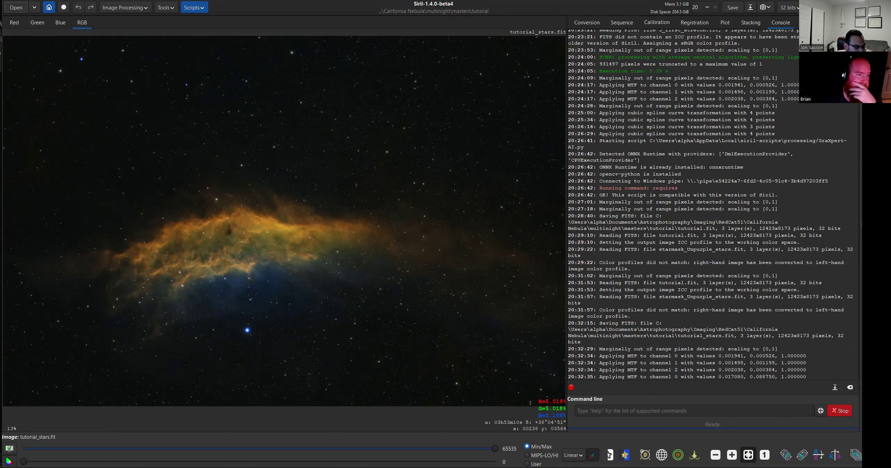
- Switch to PowerPoint and compare the SHO pass 2 picture with the greener SHO pass 2 version on the Final Images slide
{"action": "key", "text": "alt+Tab"}
{"action": "key", "text": "Page_Down"}
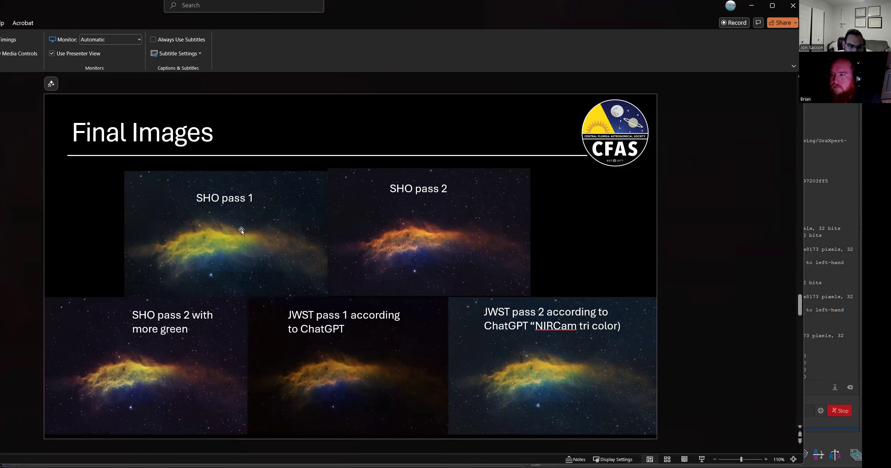
{"action": "left_click", "coordinate": [478, 252]}
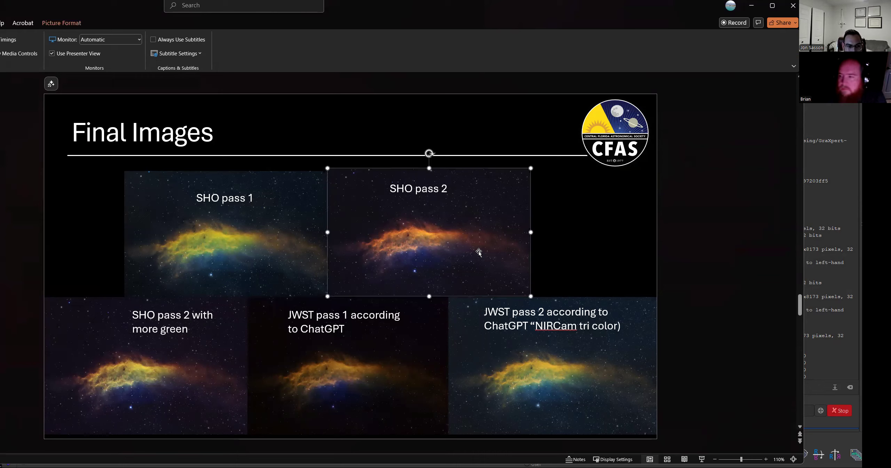
{"action": "left_click", "coordinate": [577, 227]}
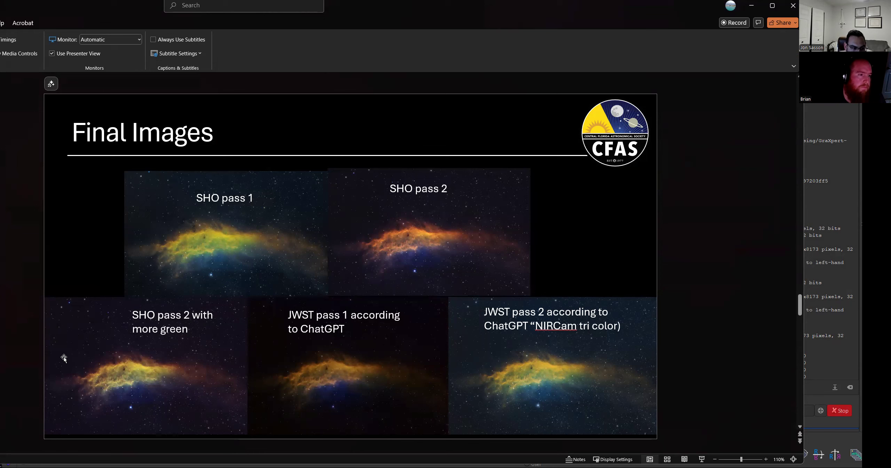
{"action": "left_click", "coordinate": [176, 356]}
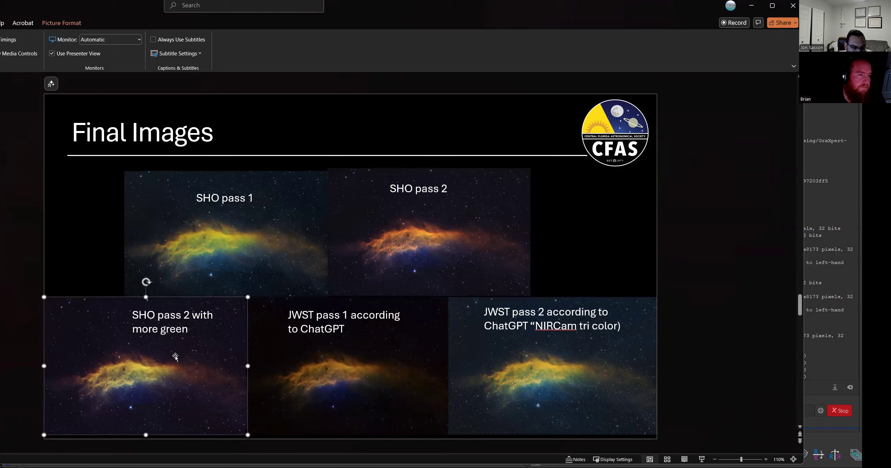
{"action": "left_click", "coordinate": [387, 249]}
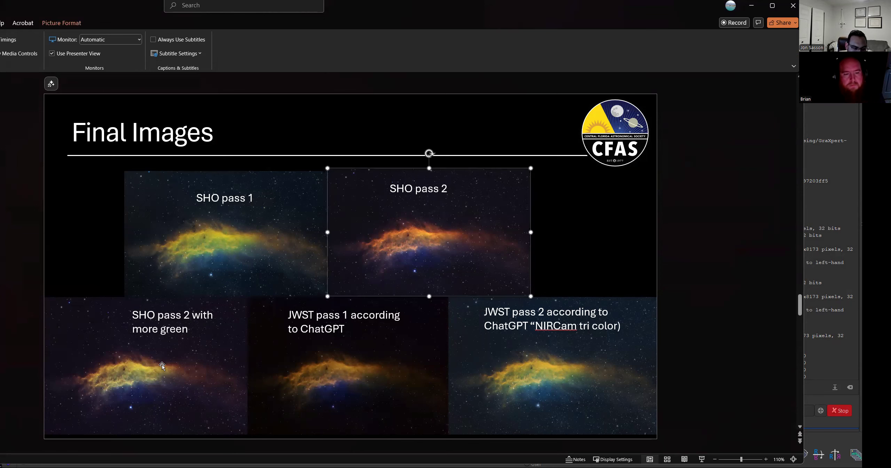
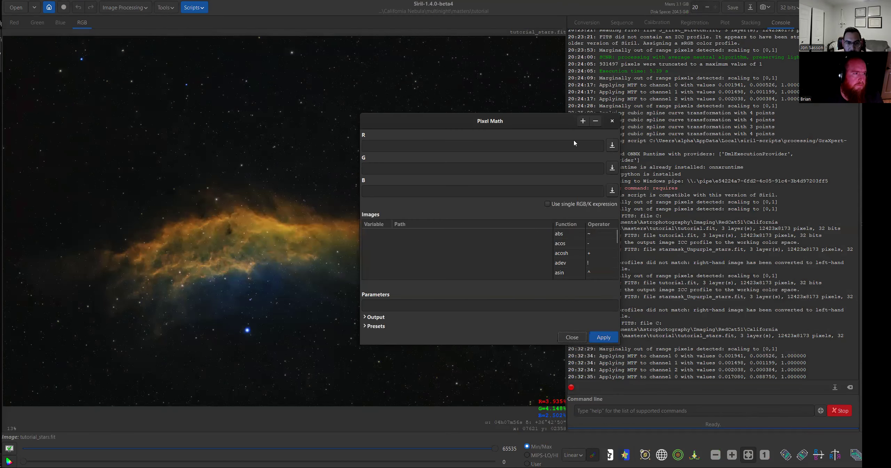
- Add H_grxprt.fit, S_grxprt.fit and O_grxprt.fit from the masters folder as Pixel Math image variables
{"action": "left_click", "coordinate": [474, 232]}
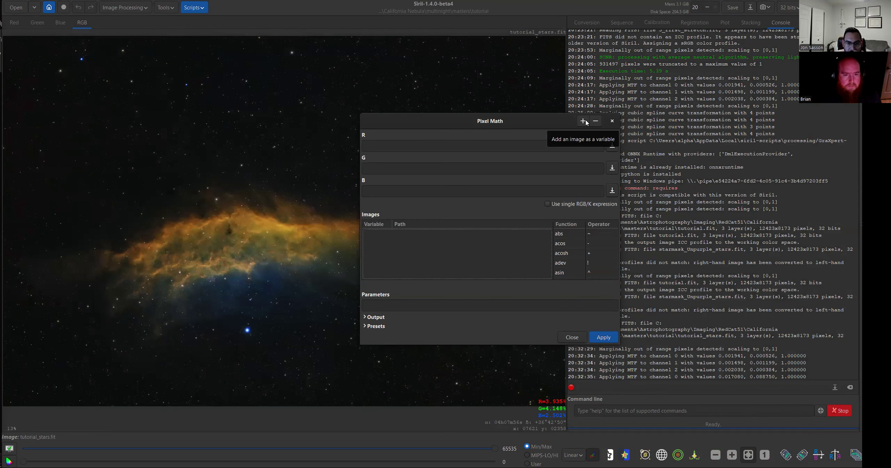
{"action": "left_click", "coordinate": [584, 121]}
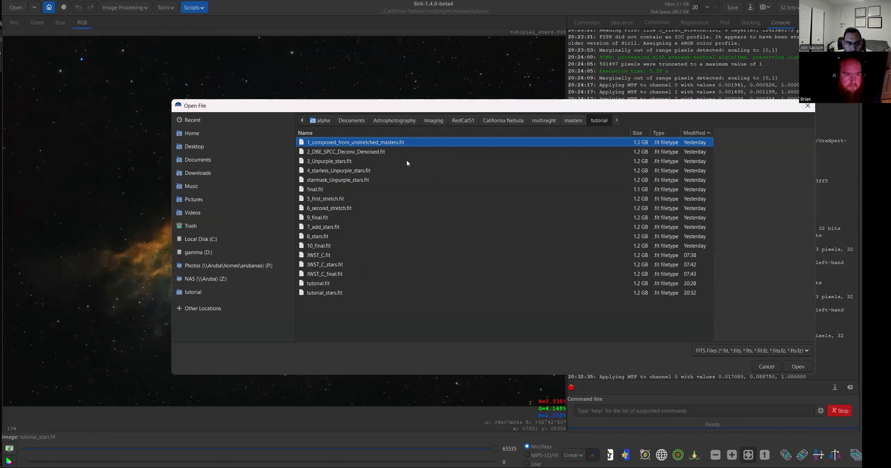
{"action": "left_click", "coordinate": [571, 122]}
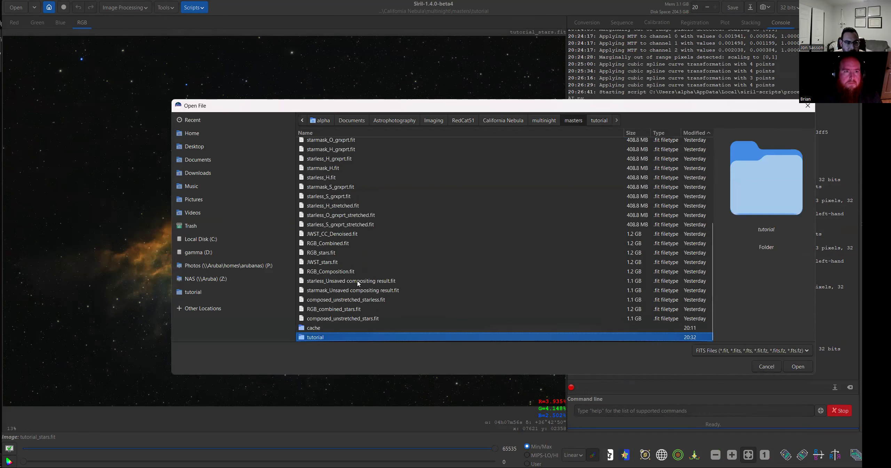
{"action": "scroll", "coordinate": [358, 282], "scroll_direction": "up", "scroll_amount": 4}
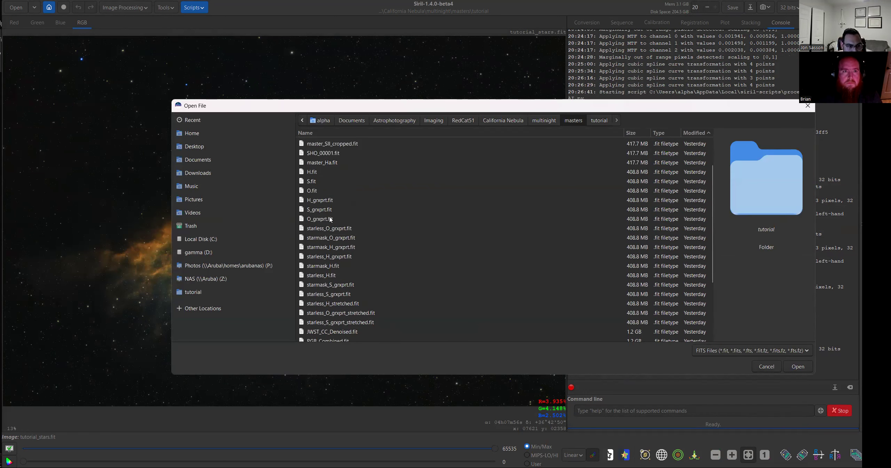
{"action": "left_click_drag", "start_coordinate": [332, 199], "coordinate": [331, 219]}
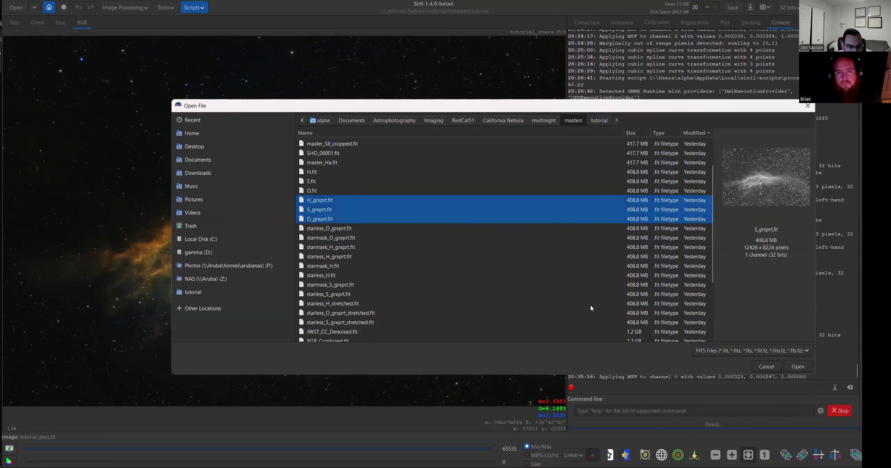
{"action": "left_click", "coordinate": [798, 367]}
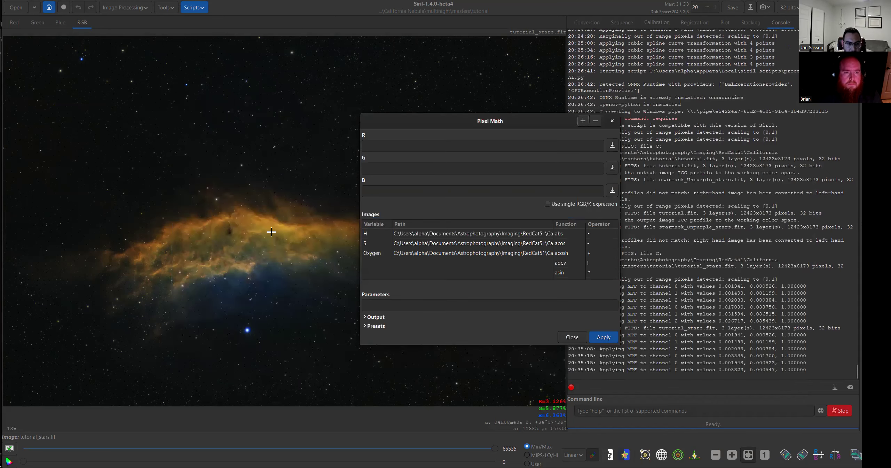
- Rename the hydrogen and sulfur image variables in Pixel Math as Ha and SII
{"action": "left_click", "coordinate": [368, 233]}
{"action": "left_click", "coordinate": [368, 233]}
{"action": "type", "text": "a"}
{"action": "double_click", "coordinate": [373, 243]}
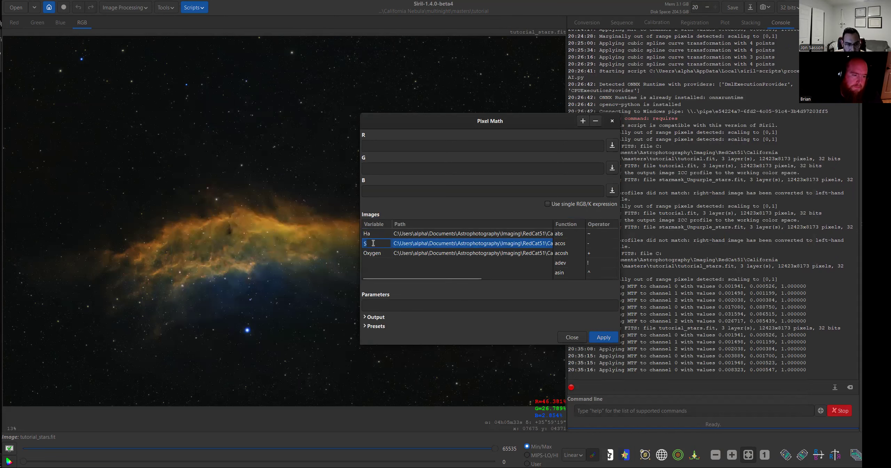
{"action": "type", "text": "II"}
{"action": "key", "text": "Return"}
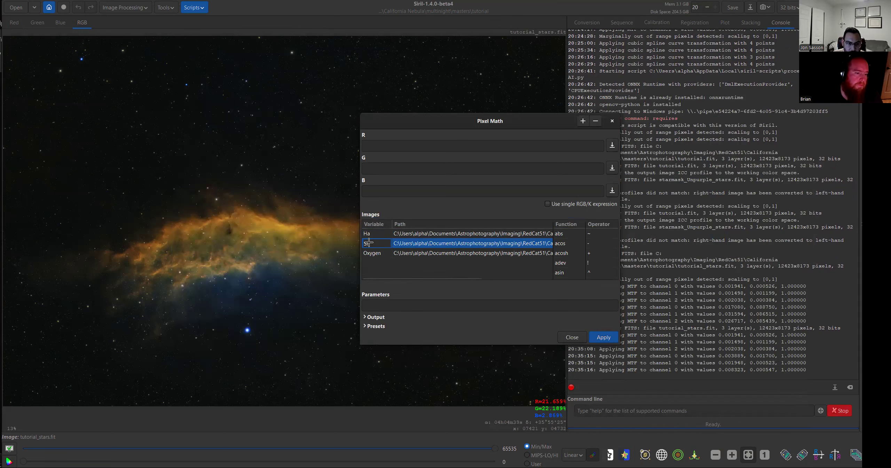
- Try to rename the Oxygen image variable in Pixel Math as OIII
{"action": "left_click", "coordinate": [382, 253]}
{"action": "left_click", "coordinate": [382, 254]}
{"action": "key", "text": "BackSpace"}
{"action": "key", "text": "BackSpace"}
{"action": "key", "text": "BackSpace"}
{"action": "key", "text": "BackSpace"}
{"action": "key", "text": "BackSpace"}
{"action": "type", "text": "III"}
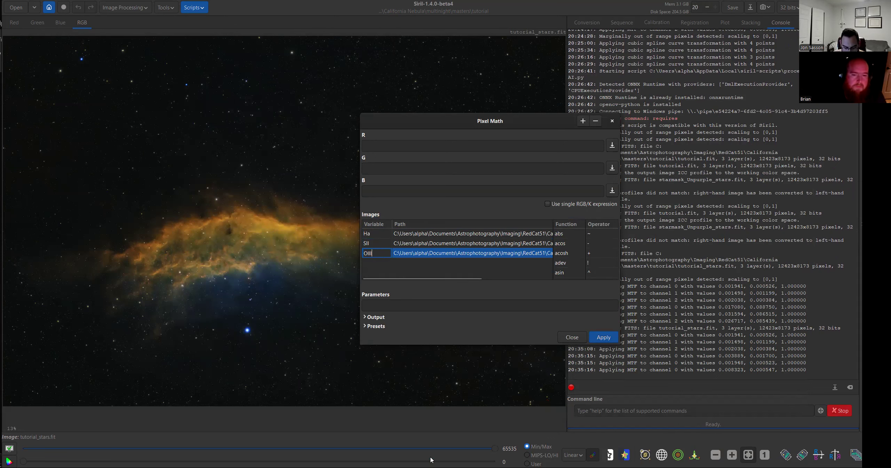
- Reposition the Pixel Math window over the image and set the red channel expression to 0.80*SII + 0.20*Ha
{"action": "mouse_move", "coordinate": [443, 467]}
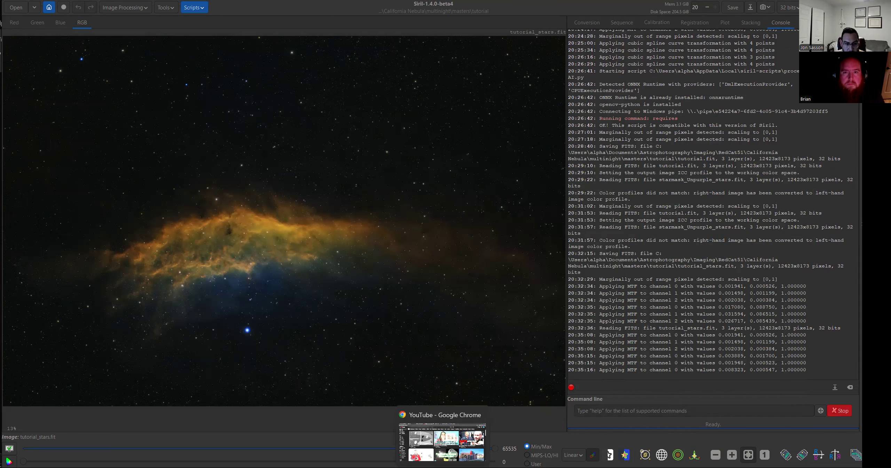
{"action": "left_click_drag", "start_coordinate": [846, 62], "coordinate": [292, 62]}
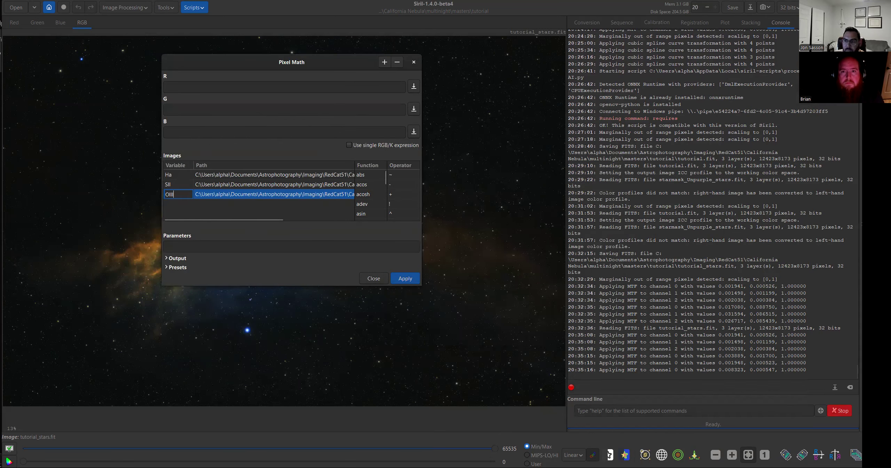
{"action": "key", "text": "alt+Tab"}
{"action": "key", "text": "alt+Tab"}
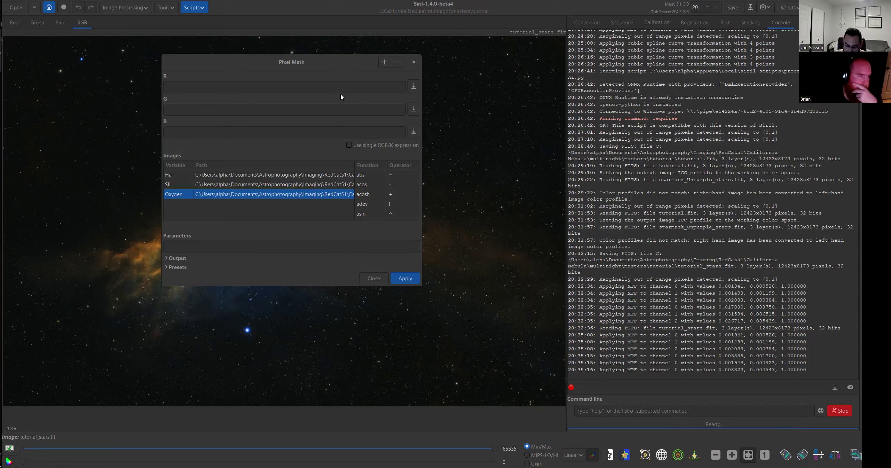
{"action": "left_click", "coordinate": [216, 86]}
{"action": "type", "text": "0.80*SII + 0.20*Ha"}
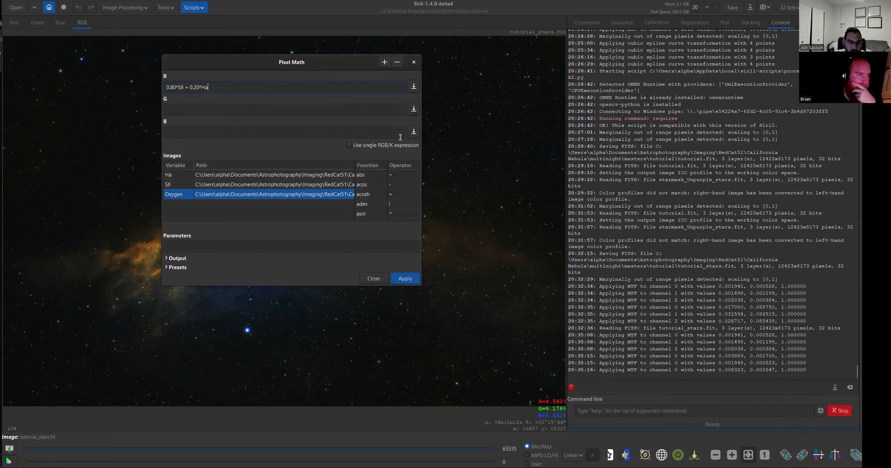
- Rename the Oxygen variable as OIII and confirm the new name
{"action": "left_click", "coordinate": [182, 175]}
{"action": "left_click", "coordinate": [181, 184]}
{"action": "double_click", "coordinate": [184, 195]}
{"action": "type", "text": "OIII"}
{"action": "key", "text": "Return"}
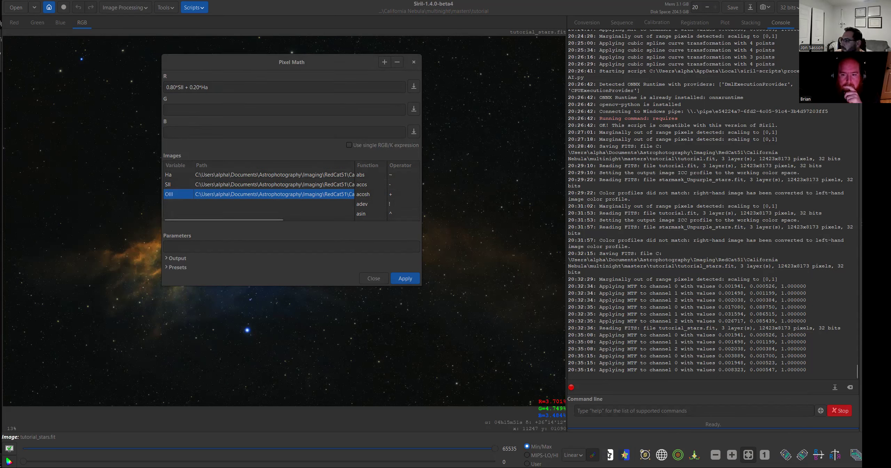
- Set the green channel expression to .55*Ha + 0.25*SII + 0.20*OIII and the blue one to 0.90*OIII + 0.10*Ha
{"action": "left_click", "coordinate": [202, 105]}
{"action": "type", "text": ".55*Ha + 0.25*SII + 0.20*OIII"}
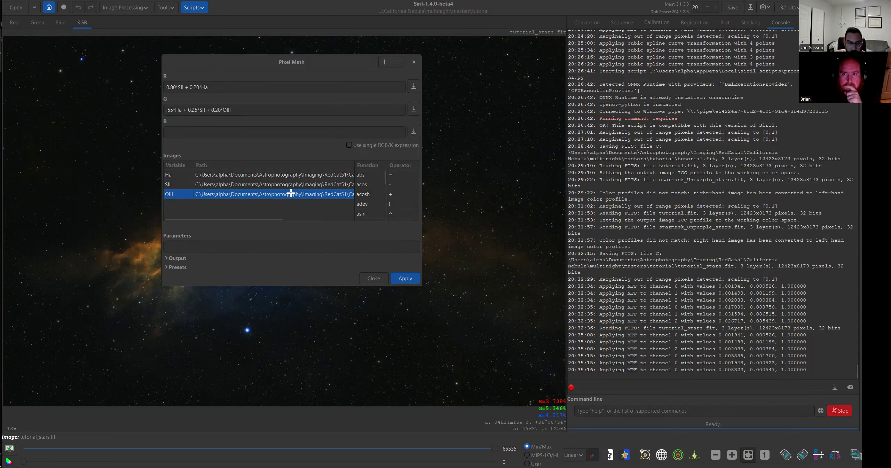
{"action": "left_click", "coordinate": [168, 134]}
{"action": "type", "text": "0.90*OIII + 0.10*Ha"}
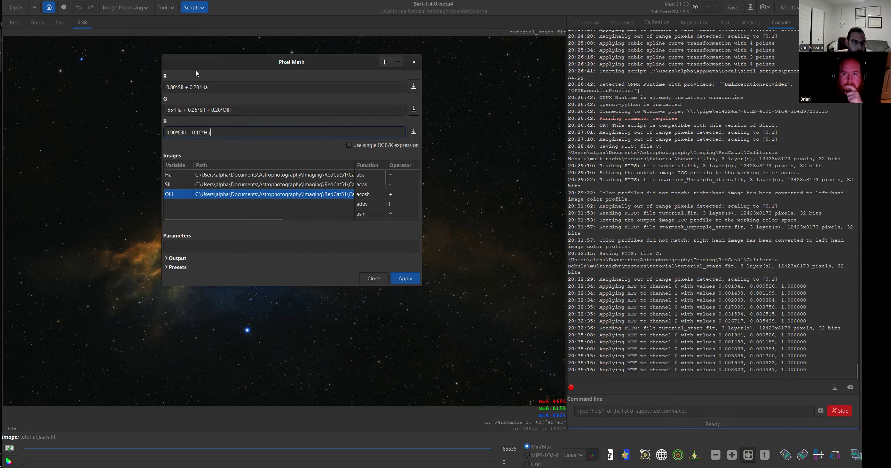
- Select the Ha variable and expand the Pixel Math presets section
{"action": "left_click", "coordinate": [176, 175]}
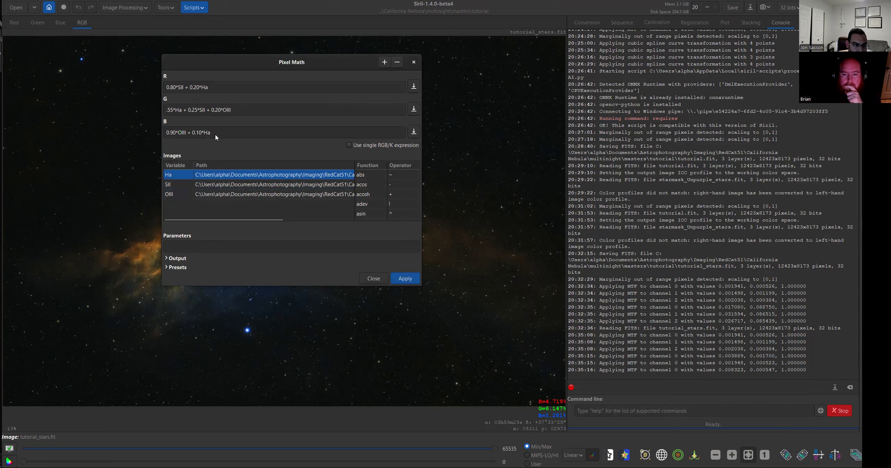
{"action": "left_click", "coordinate": [168, 268]}
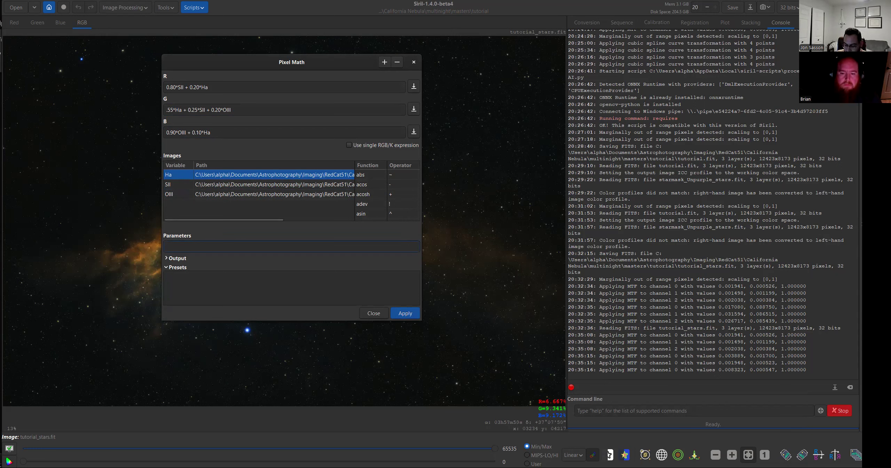
- Define the Pixel Math parameter k=1 and append *k to the blue channel expression
{"action": "type", "text": "k=1"}
{"action": "left_click", "coordinate": [222, 133]}
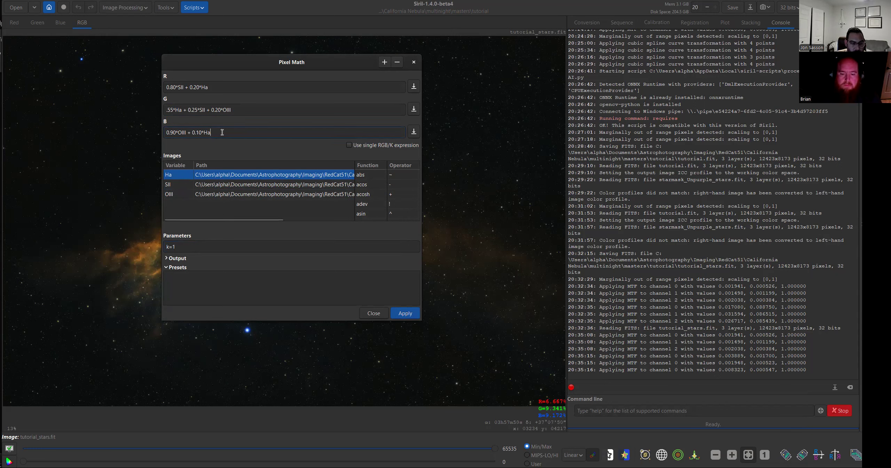
{"action": "type", "text": "*k"}
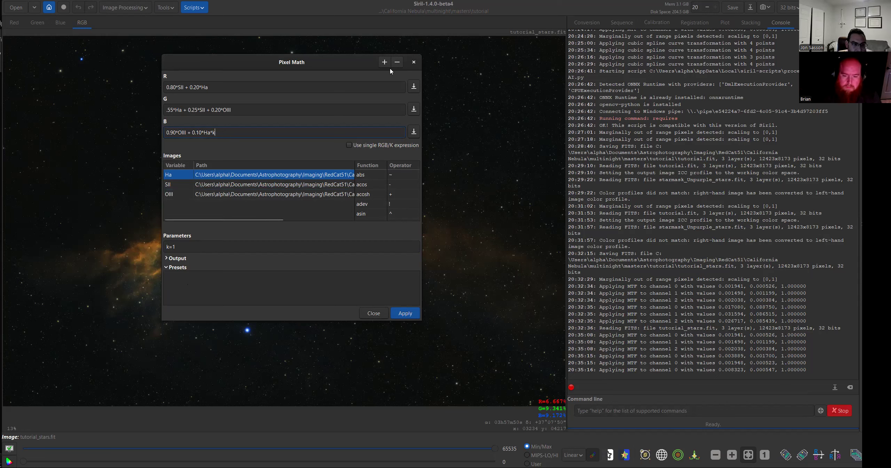
- Save the red, green and blue channel expressions as presets and apply Pixel Math
{"action": "left_click", "coordinate": [414, 86]}
{"action": "left_click", "coordinate": [414, 109]}
{"action": "left_click", "coordinate": [414, 131]}
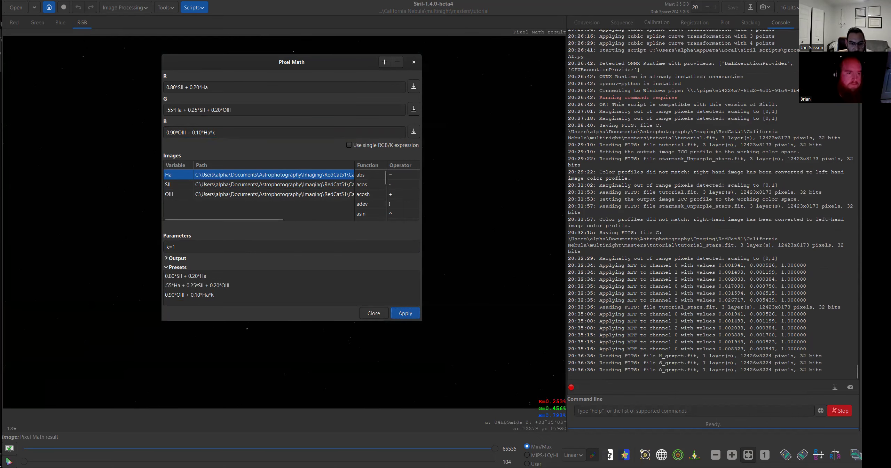
- Change the image display mode to AutoStretch and move the Pixel Math window off the nebula's left half
{"action": "left_click", "coordinate": [582, 457]}
{"action": "left_click", "coordinate": [588, 422]}
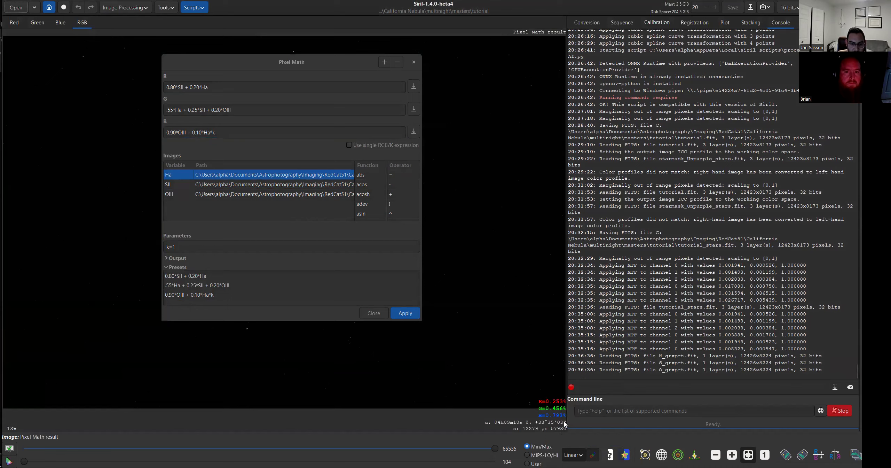
{"action": "left_click_drag", "start_coordinate": [244, 62], "coordinate": [714, 77]}
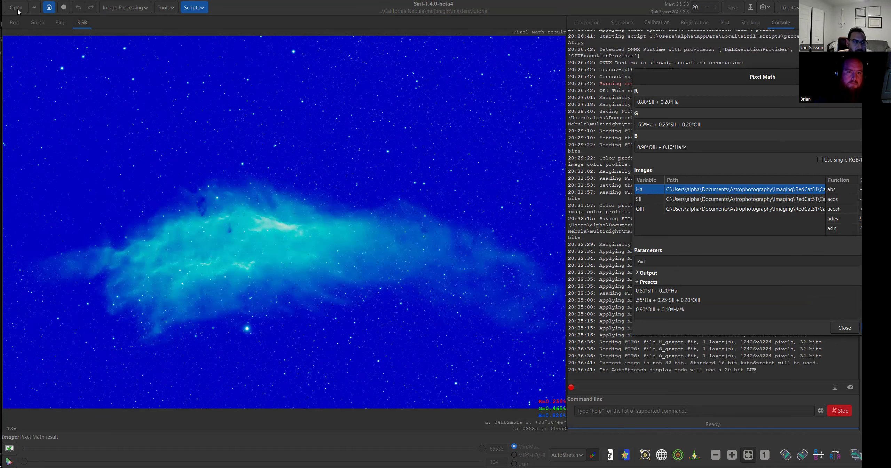
{"action": "left_click_drag", "start_coordinate": [759, 77], "coordinate": [513, 69]}
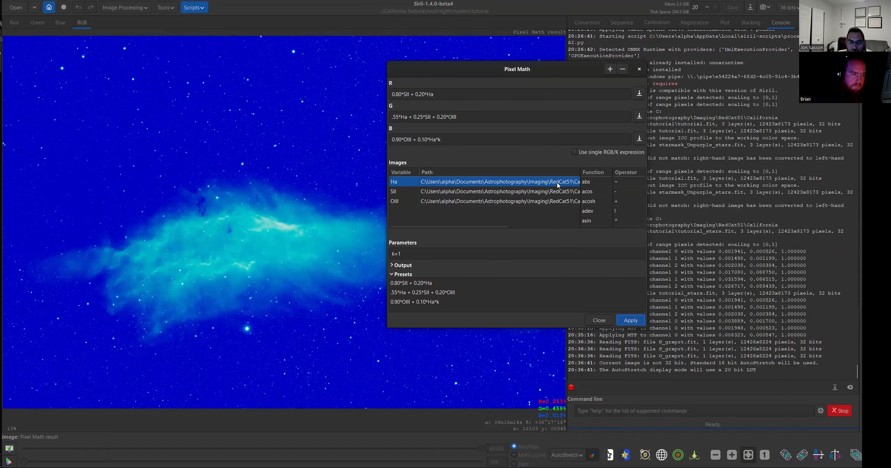
- Remove the Ha, SII and OIII images from the Pixel Math image list
{"action": "left_click", "coordinate": [558, 202]}
{"action": "left_click", "coordinate": [556, 182], "text": "shift"}
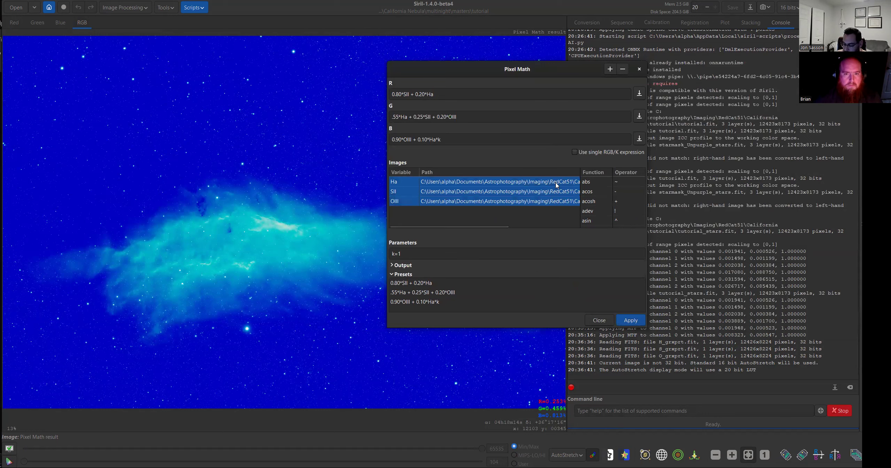
{"action": "left_click", "coordinate": [623, 69]}
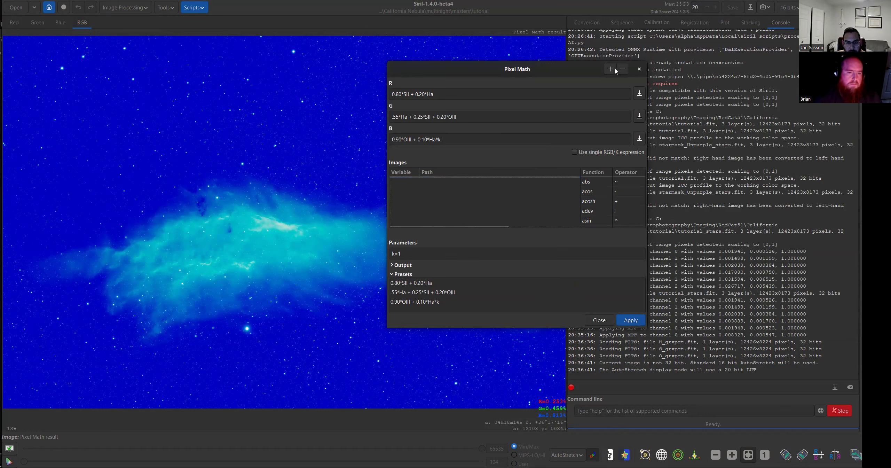
- Add master_Ha.fit, master_OIII.fit and master_SII.fit from the masters folder to the Pixel Math image list
{"action": "left_click", "coordinate": [611, 69]}
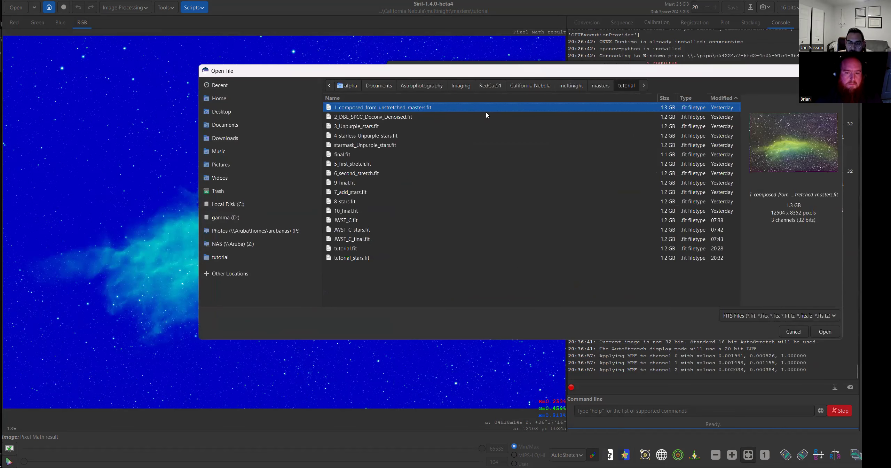
{"action": "left_click", "coordinate": [600, 85]}
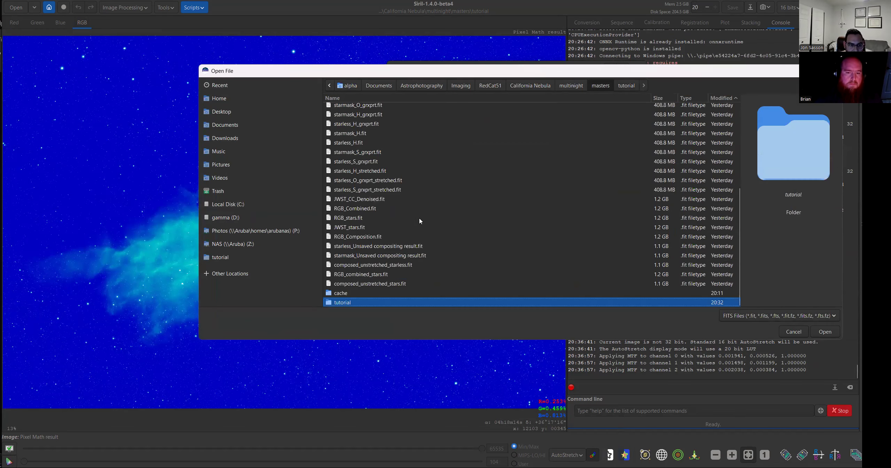
{"action": "scroll", "coordinate": [420, 220], "scroll_direction": "up", "scroll_amount": 4}
{"action": "scroll", "coordinate": [420, 221], "scroll_direction": "up", "scroll_amount": 4}
{"action": "scroll", "coordinate": [419, 221], "scroll_direction": "down", "scroll_amount": 8}
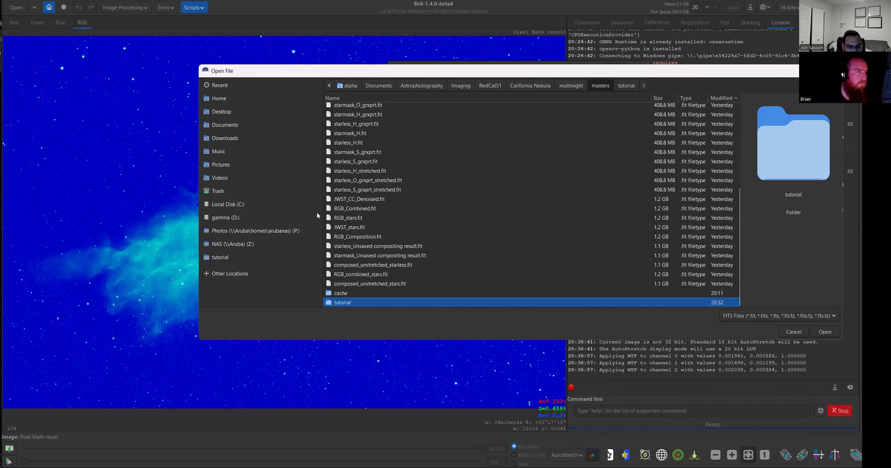
{"action": "left_click", "coordinate": [364, 209]}
{"action": "type", "text": "ma"}
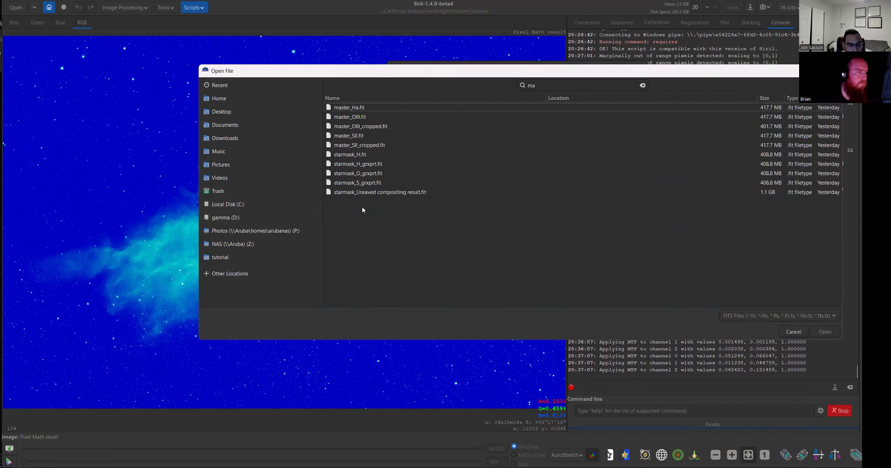
{"action": "left_click", "coordinate": [369, 108]}
{"action": "left_click", "coordinate": [368, 116], "text": "ctrl"}
{"action": "left_click", "coordinate": [369, 136], "text": "ctrl"}
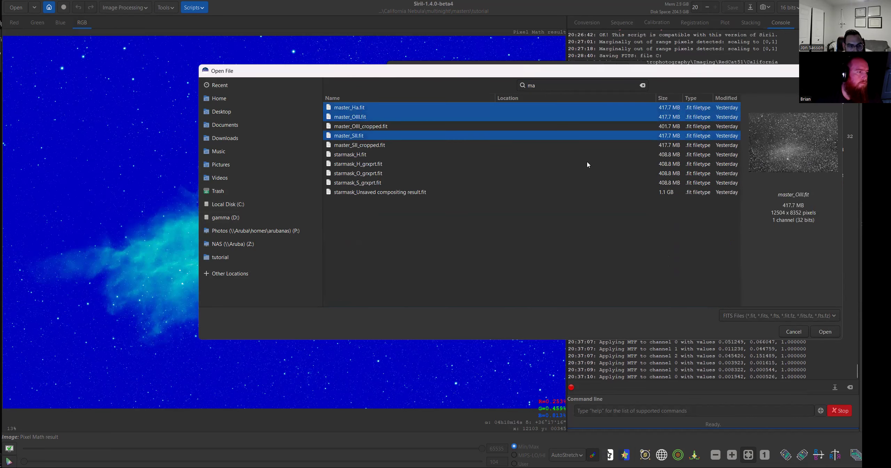
{"action": "left_click", "coordinate": [831, 334]}
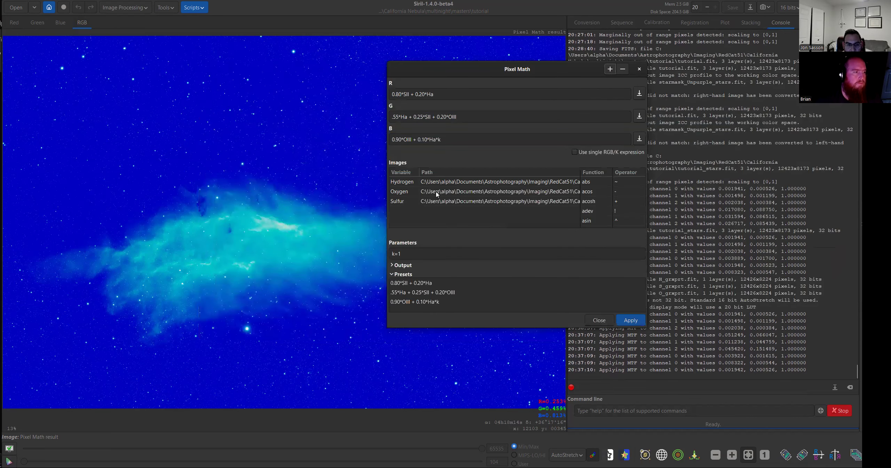
- Rename the Hydrogen variable as Ha
{"action": "left_click", "coordinate": [408, 183]}
{"action": "type", "text": "HA"}
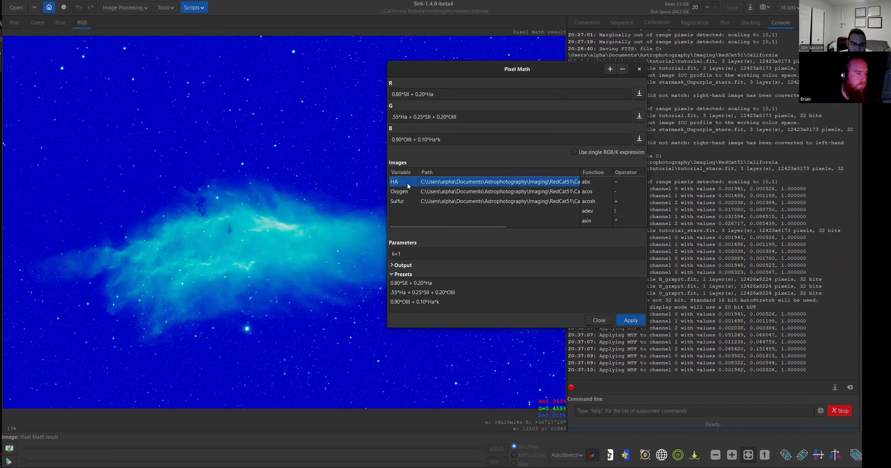
{"action": "key", "text": "BackSpace"}
{"action": "type", "text": "a"}
{"action": "key", "text": "Return"}
- Rename the Oxygen and Sulfur variables as OIII and SII, and apply the channel expressions to the master images
{"action": "left_click", "coordinate": [409, 192]}
{"action": "type", "text": "OIII"}
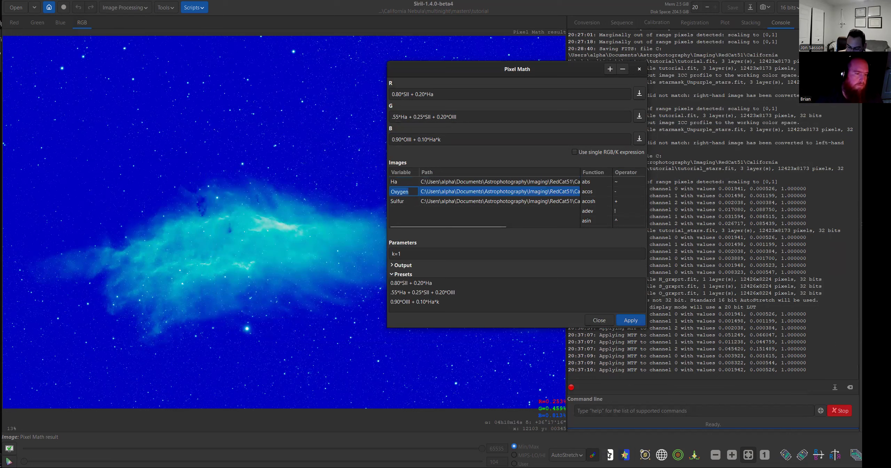
{"action": "key", "text": "Return"}
{"action": "left_click", "coordinate": [404, 201]}
{"action": "type", "text": "SII"}
{"action": "key", "text": "Return"}
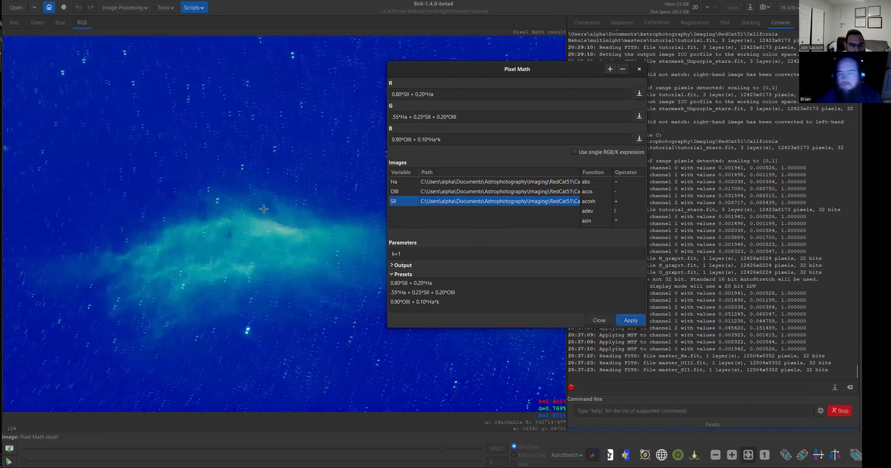
- Close the Pixel Math window and switch to the PowerPoint presentation's Final Images slide
{"action": "scroll", "coordinate": [96, 61], "scroll_direction": "up", "scroll_amount": 2}
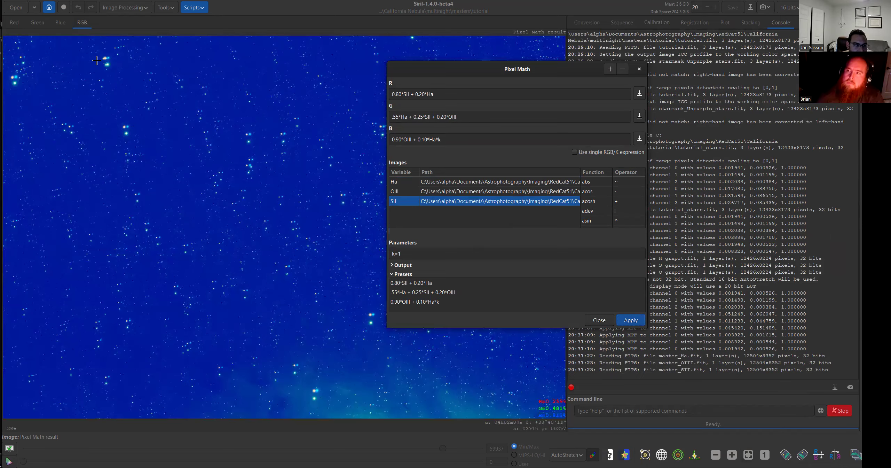
{"action": "scroll", "coordinate": [106, 59], "scroll_direction": "up", "scroll_amount": 2}
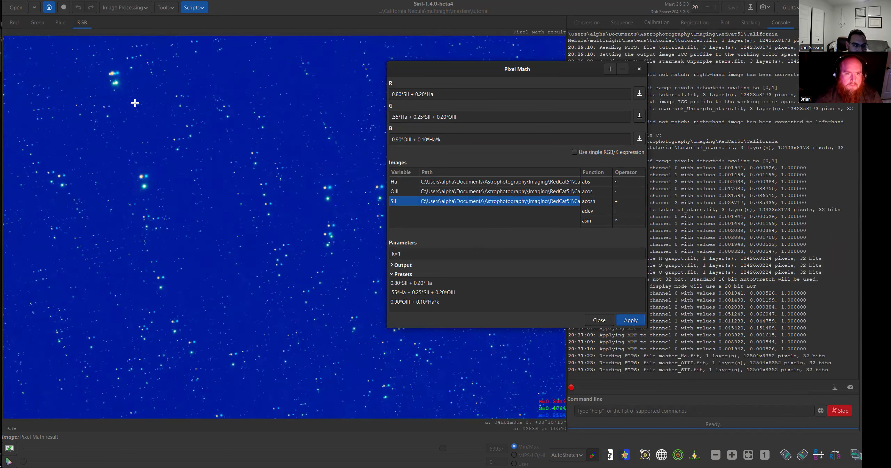
{"action": "scroll", "coordinate": [135, 103], "scroll_direction": "down", "scroll_amount": 2}
{"action": "scroll", "coordinate": [254, 146], "scroll_direction": "down", "scroll_amount": 2}
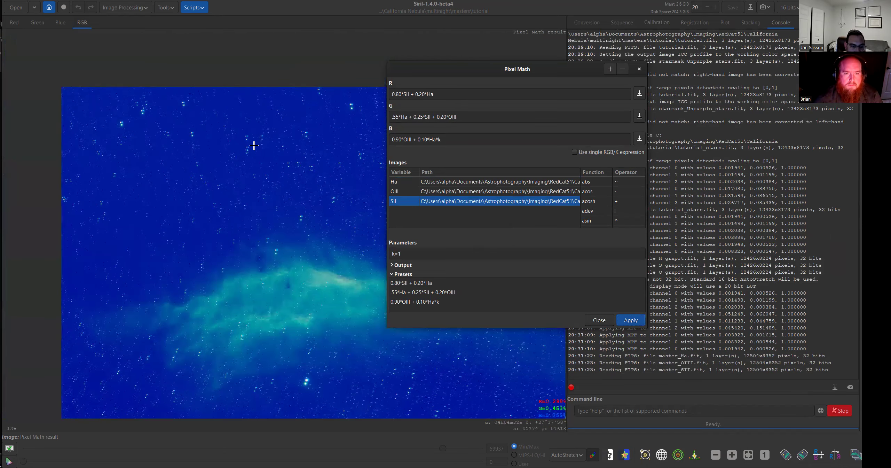
{"action": "left_click", "coordinate": [599, 320]}
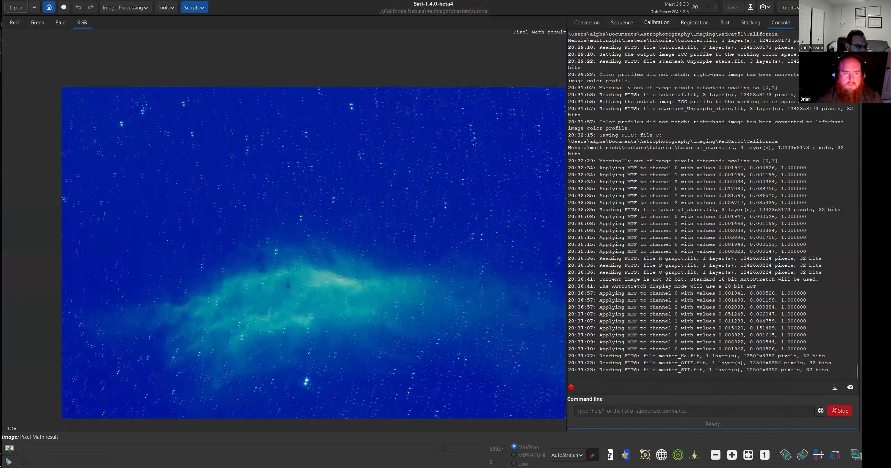
{"action": "key", "text": "alt+Tab"}
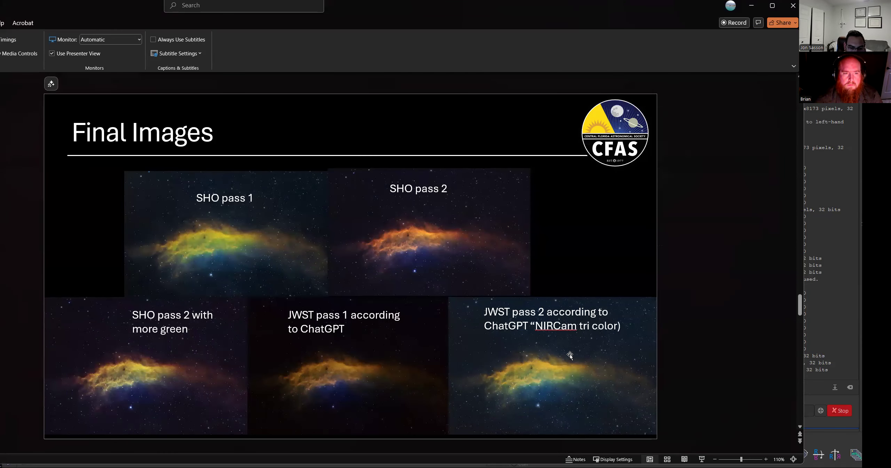